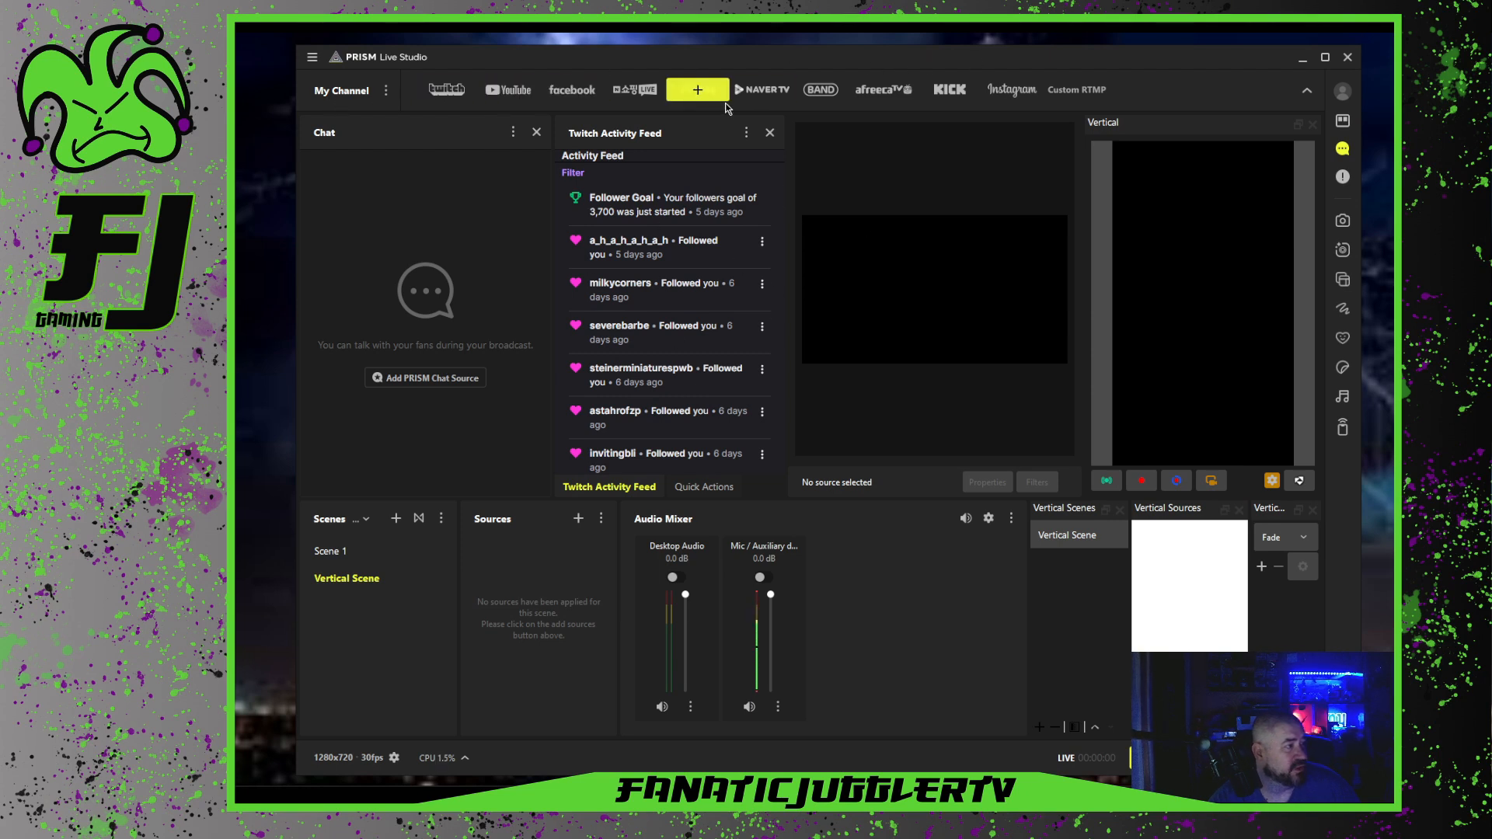
Close the Twitch Activity Feed and Quick Actions docks and narrow the Chat dock to enlarge the main preview
left_click(697, 487)
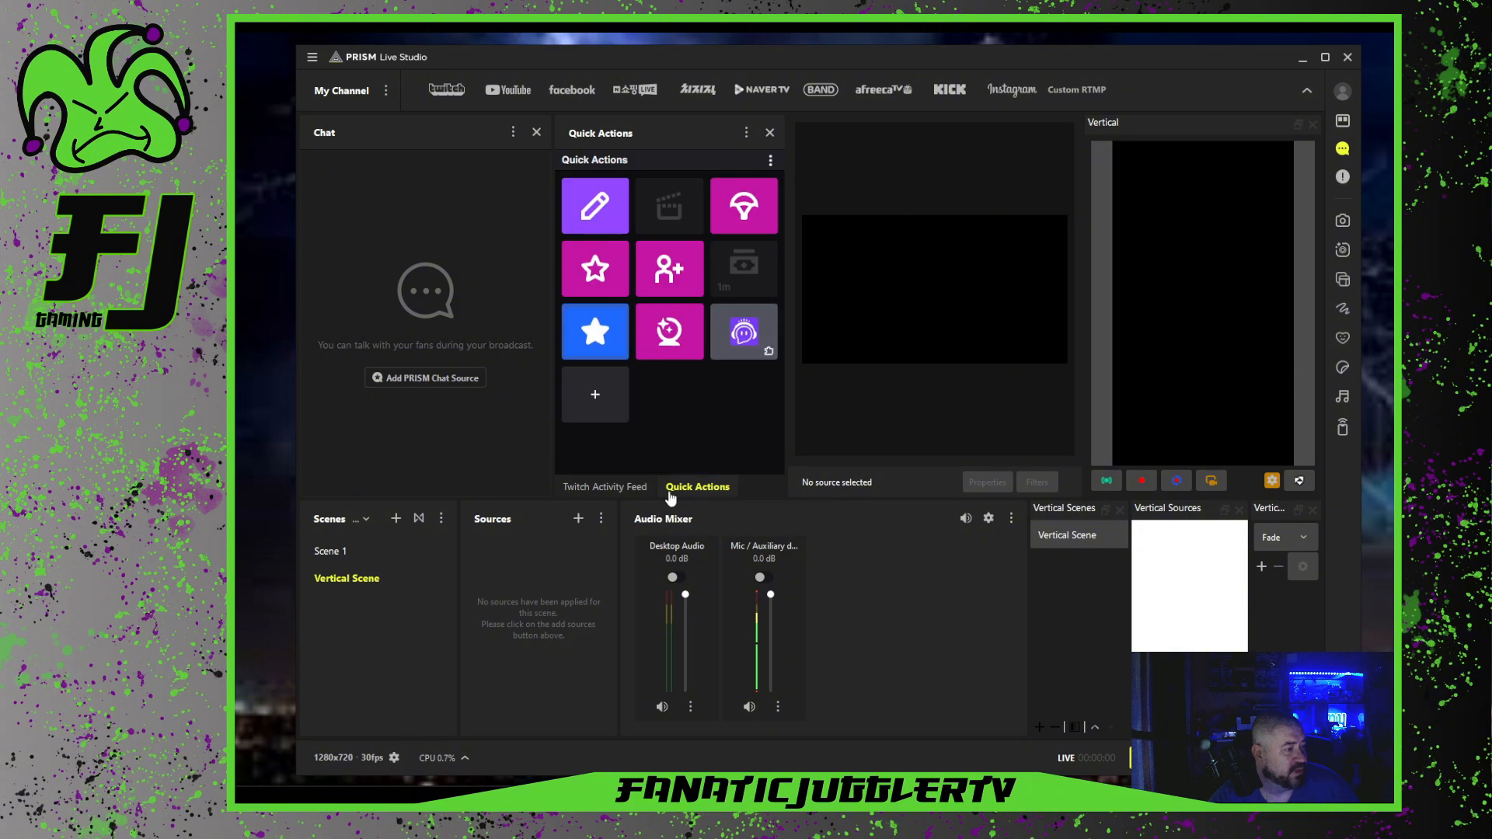
left_click(609, 488)
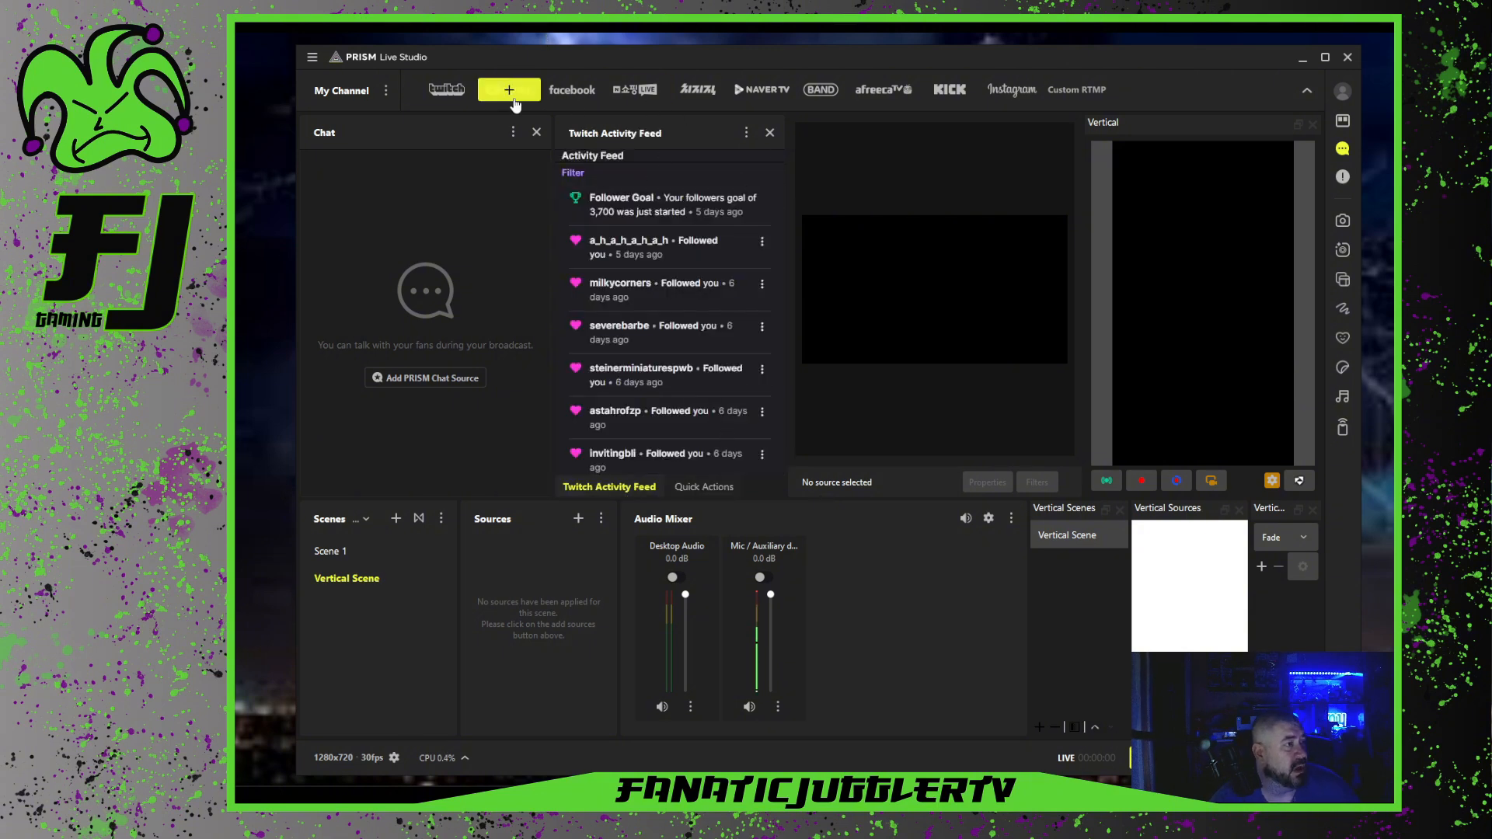
left_click(769, 133)
left_click(770, 133)
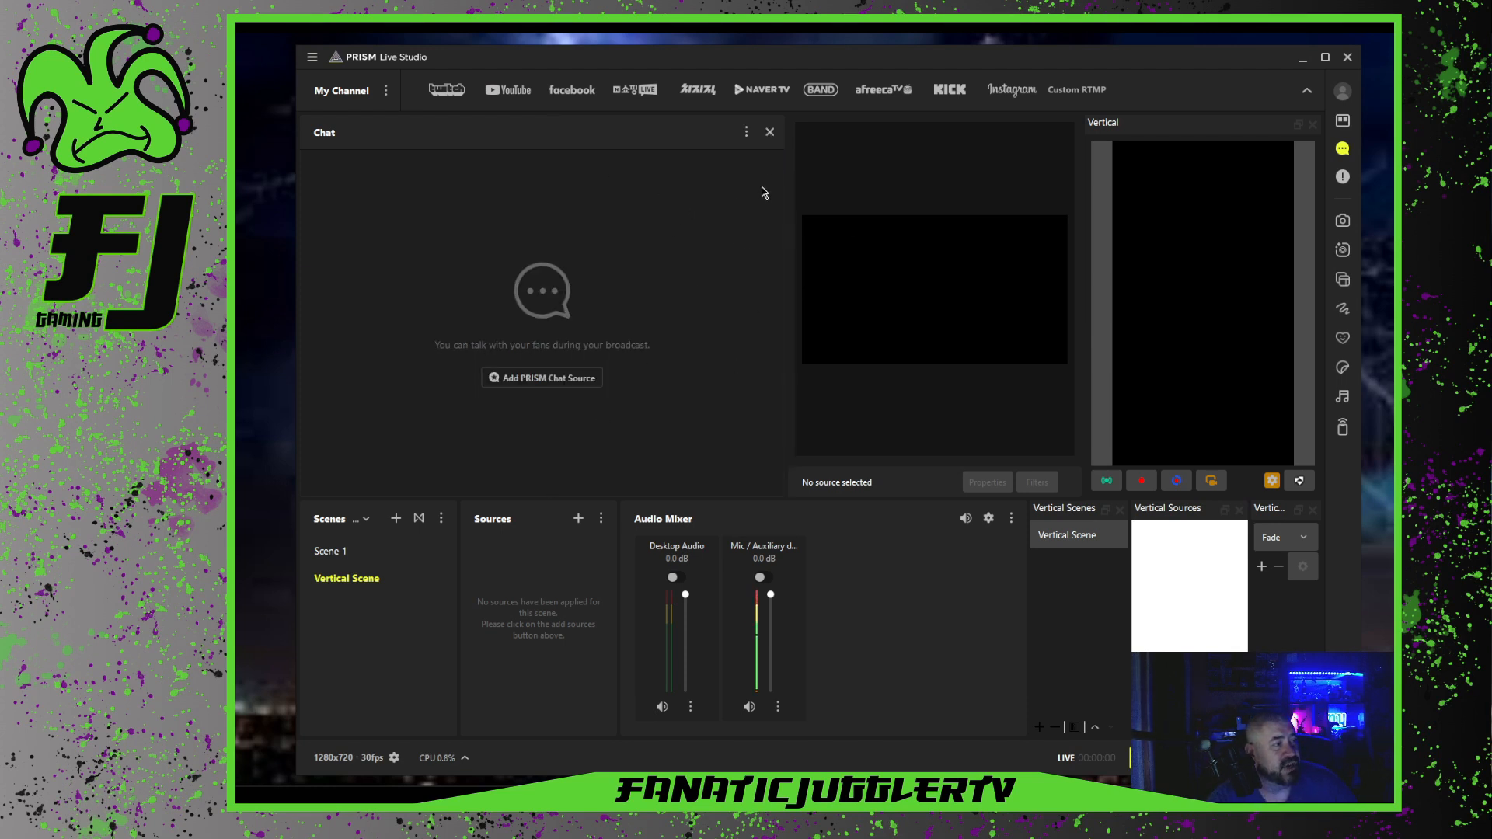
left_click_drag(786, 188, 629, 197)
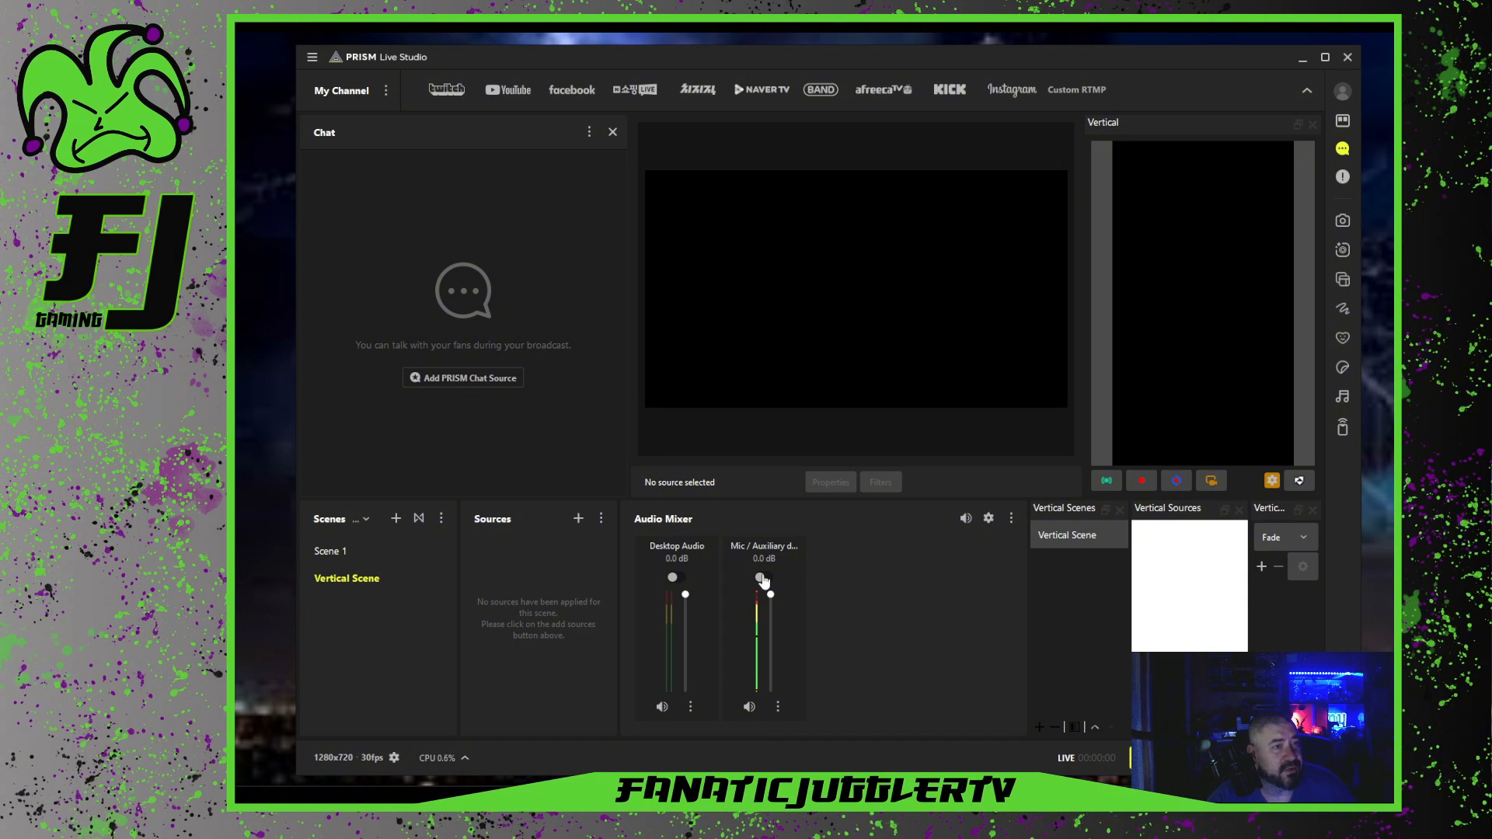
Look at the general settings, then close the settings window
left_click(1344, 153)
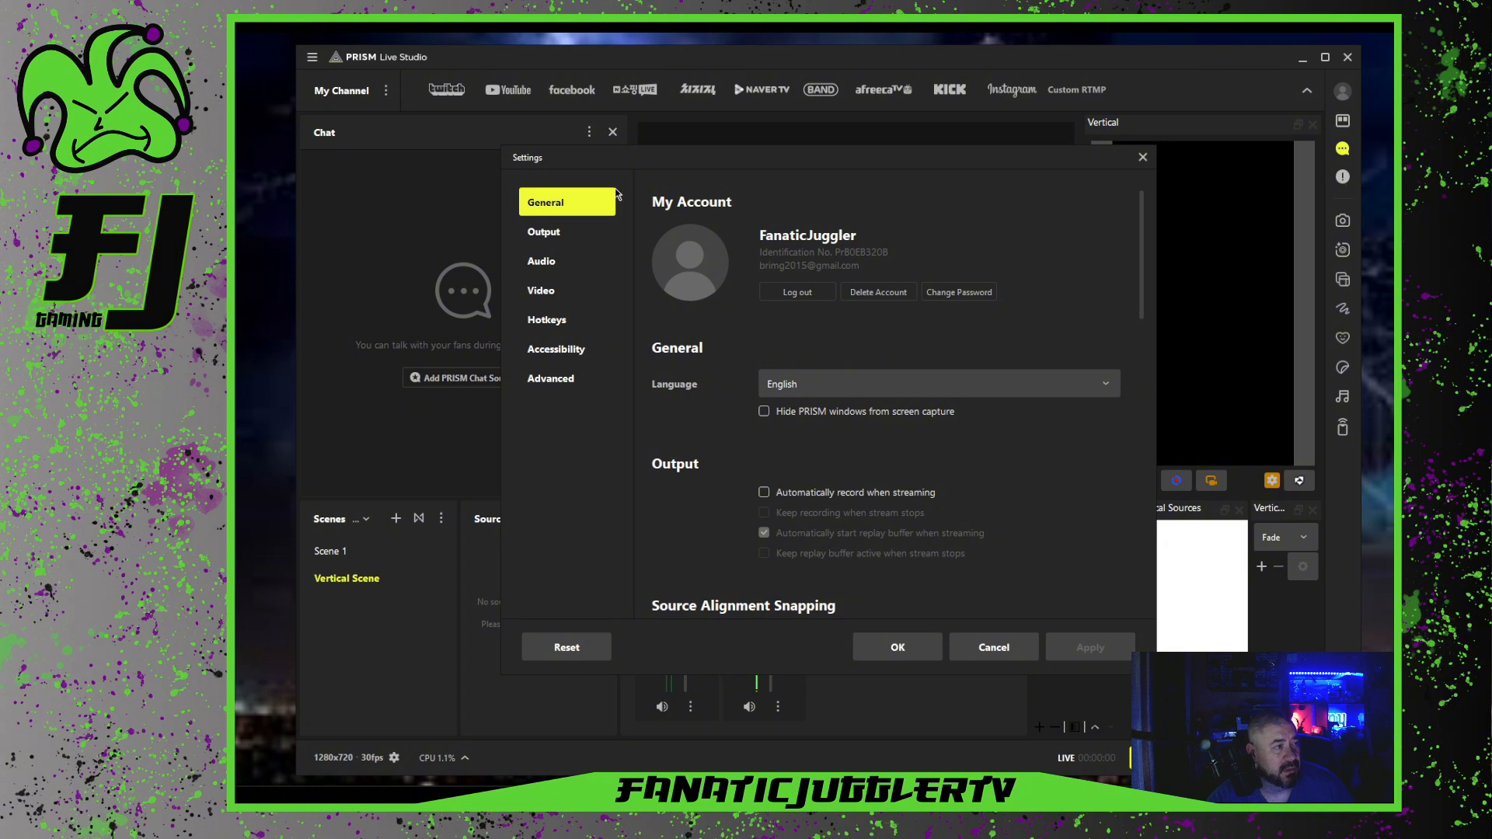
left_click(1142, 157)
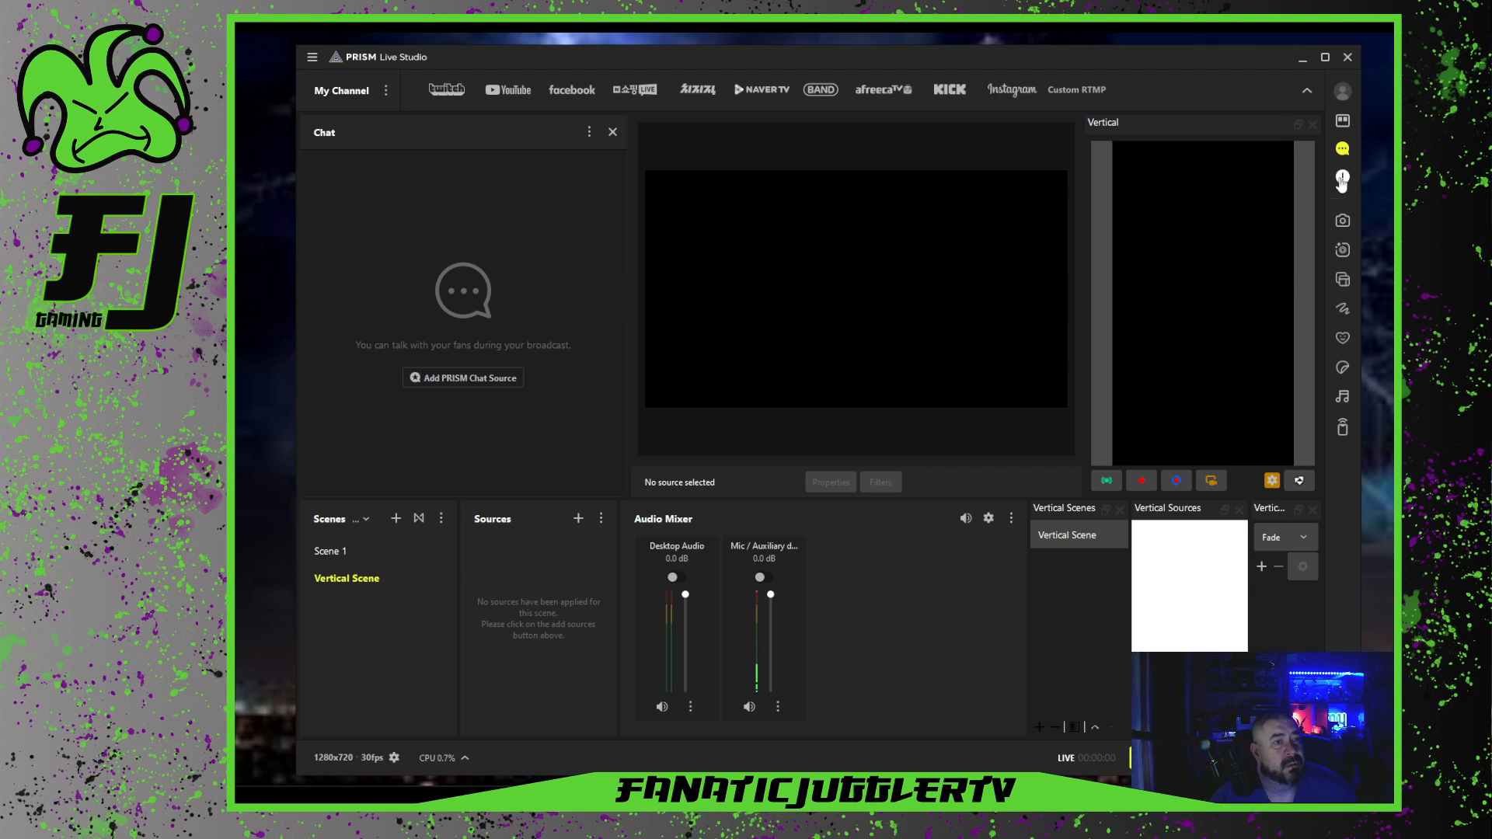
Browse the available scene templates, sorting them by popularity, and close the gallery without installing one
left_click(1343, 282)
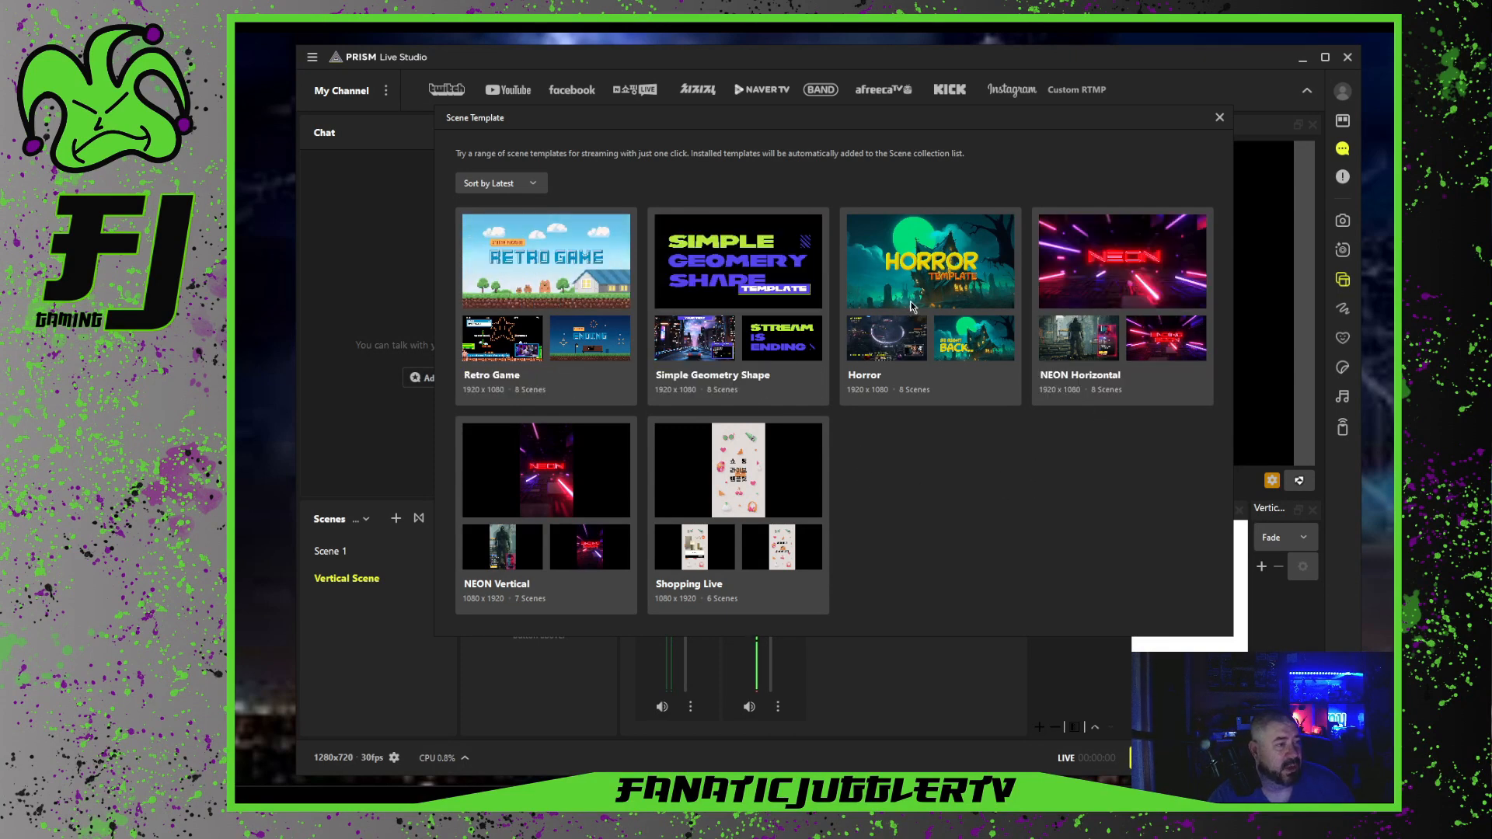
mouse_move(922, 287)
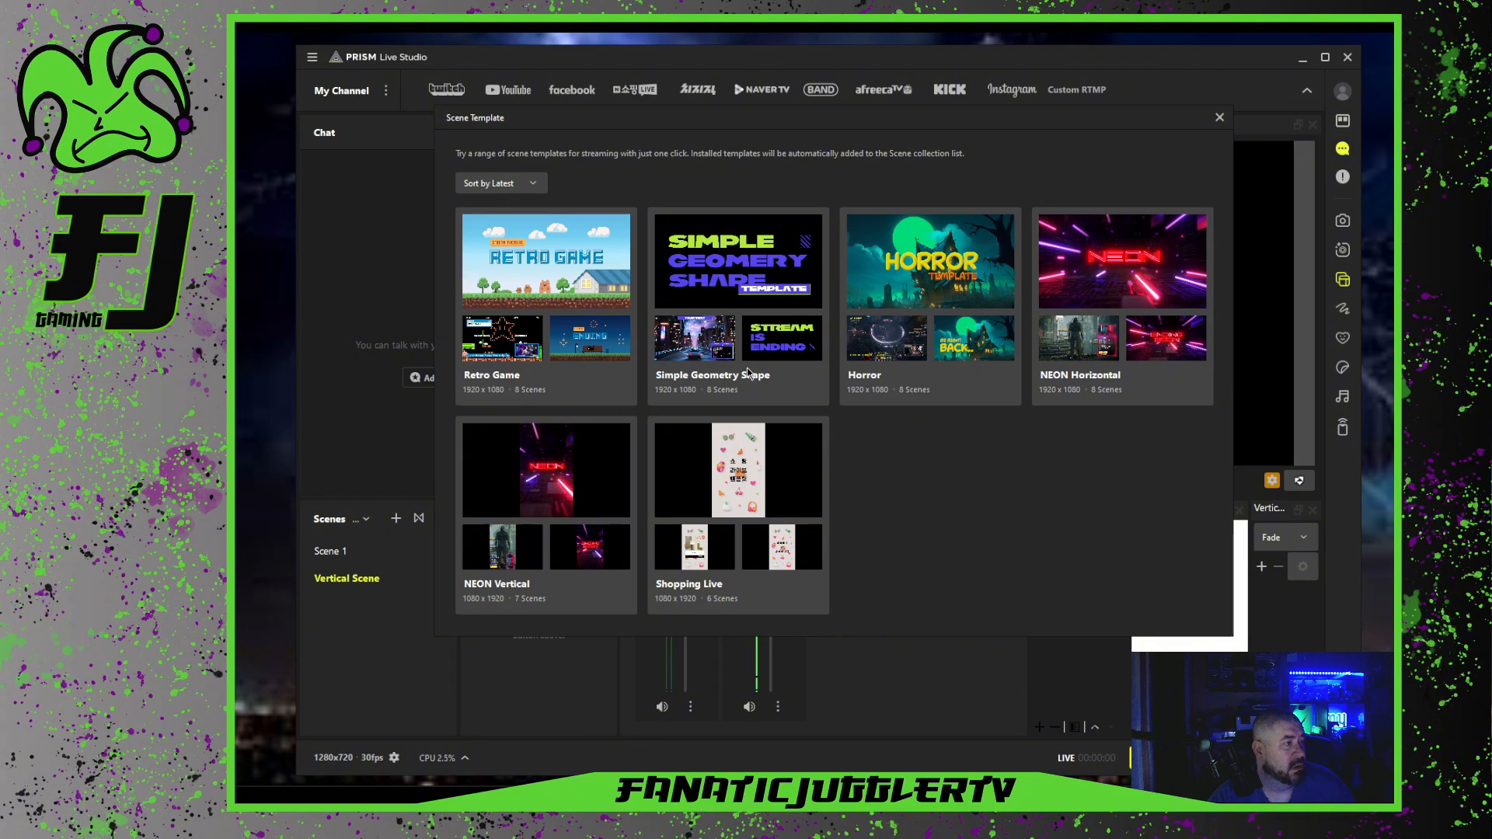
mouse_move(536, 275)
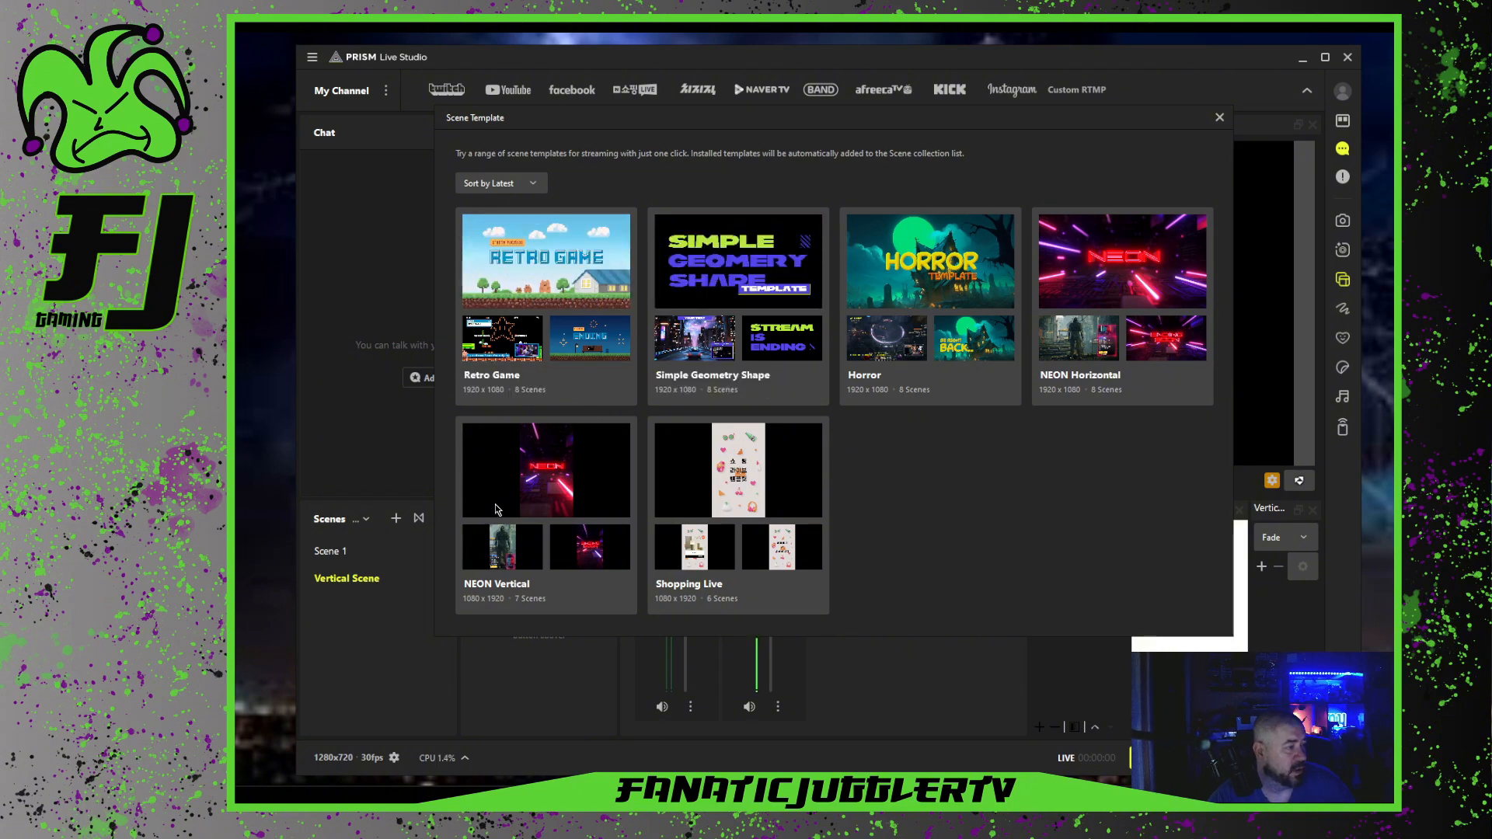
mouse_move(497, 509)
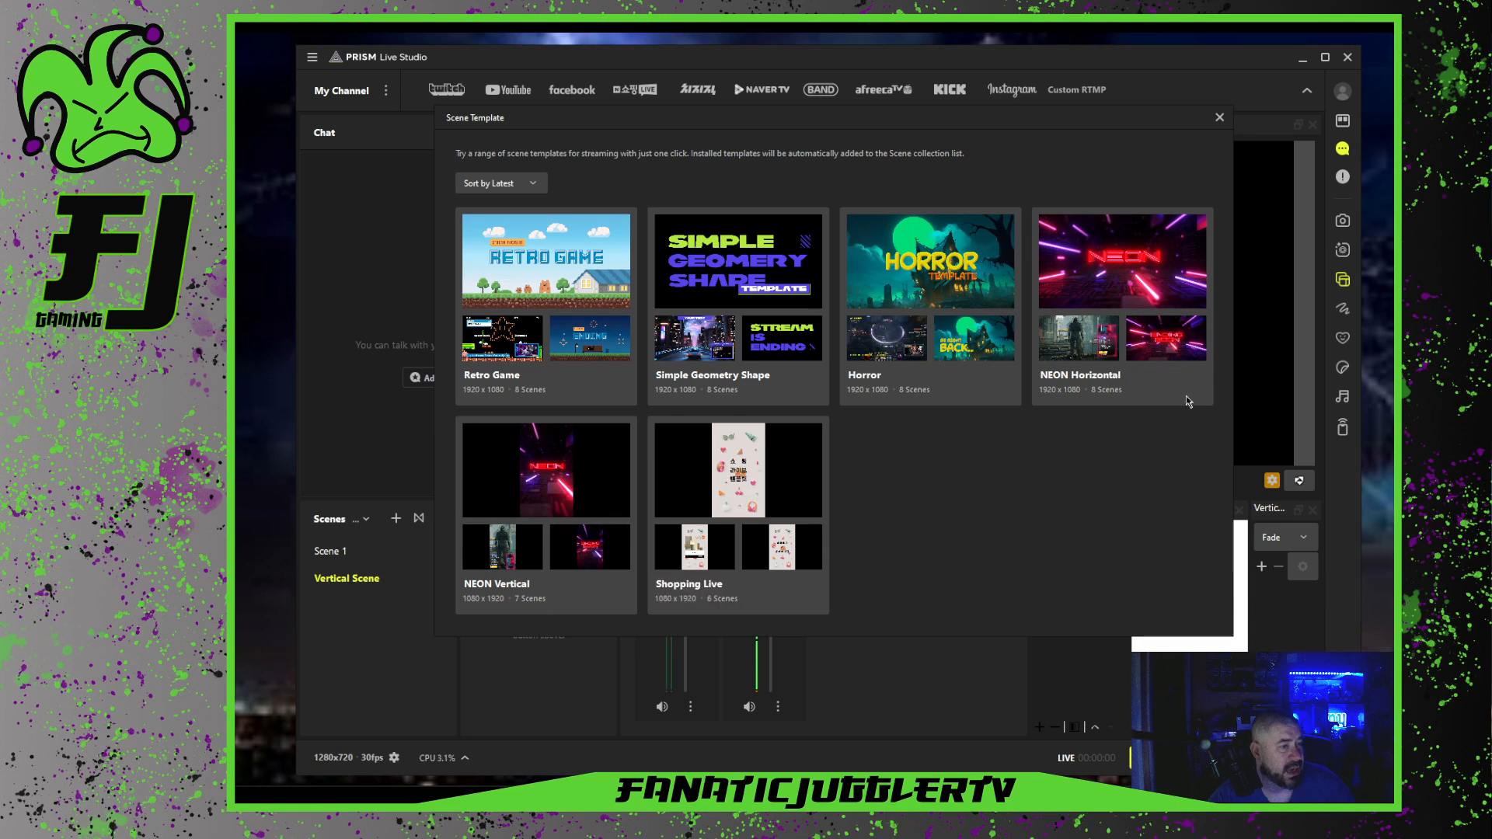
mouse_move(1130, 254)
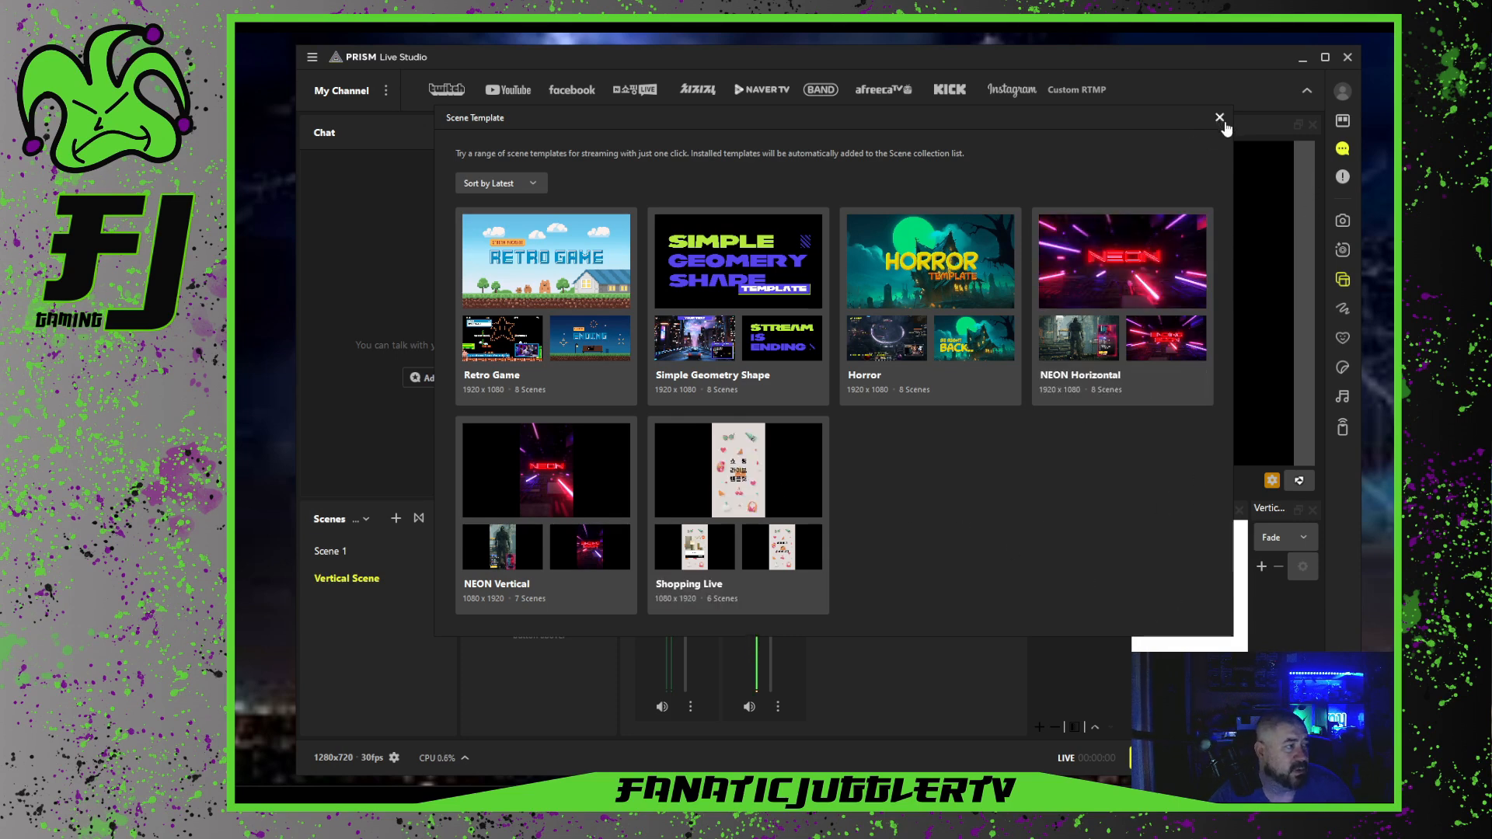
left_click(541, 184)
left_click(497, 234)
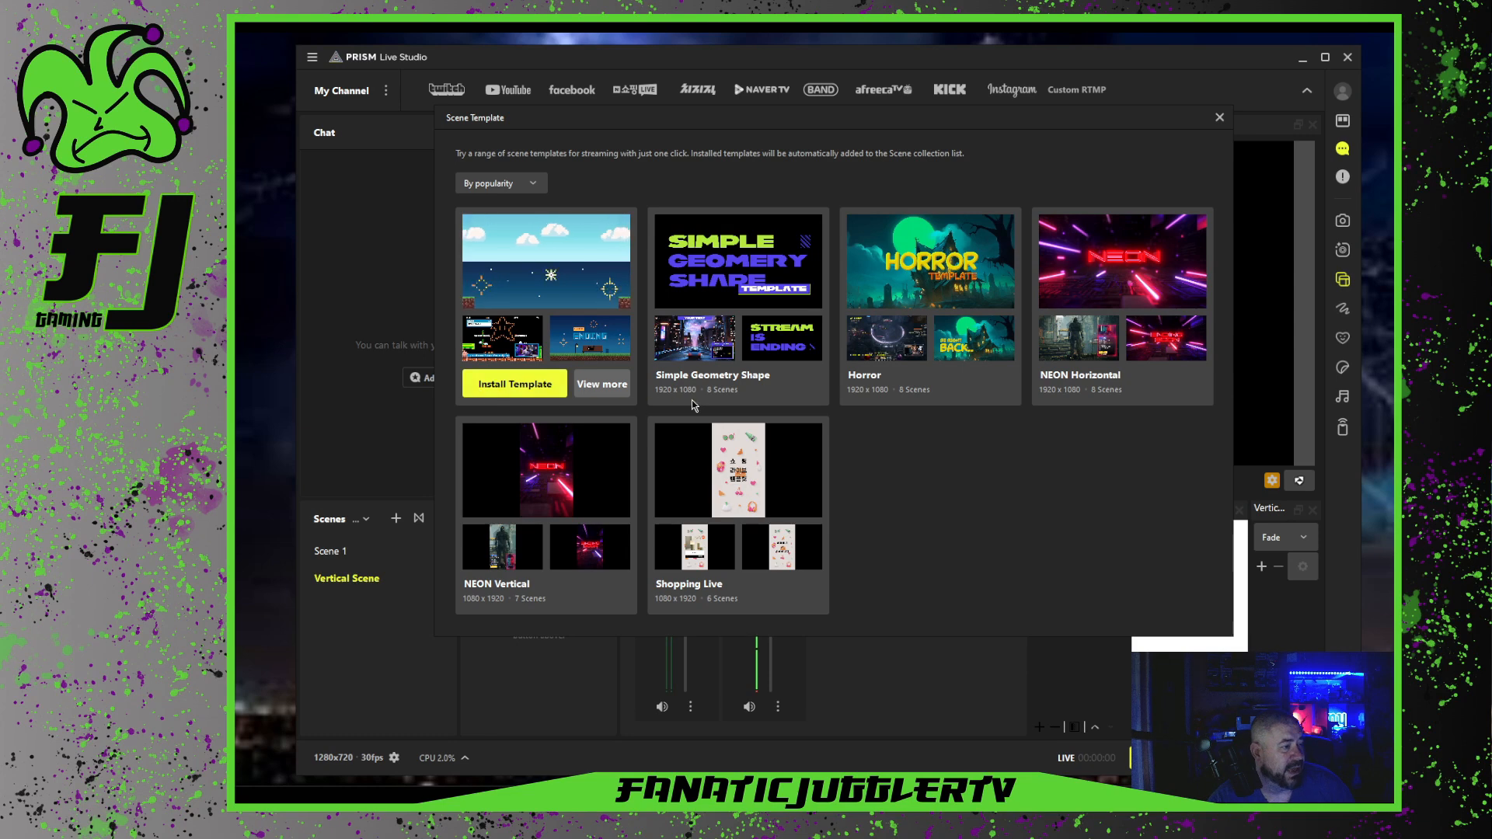
mouse_move(524, 603)
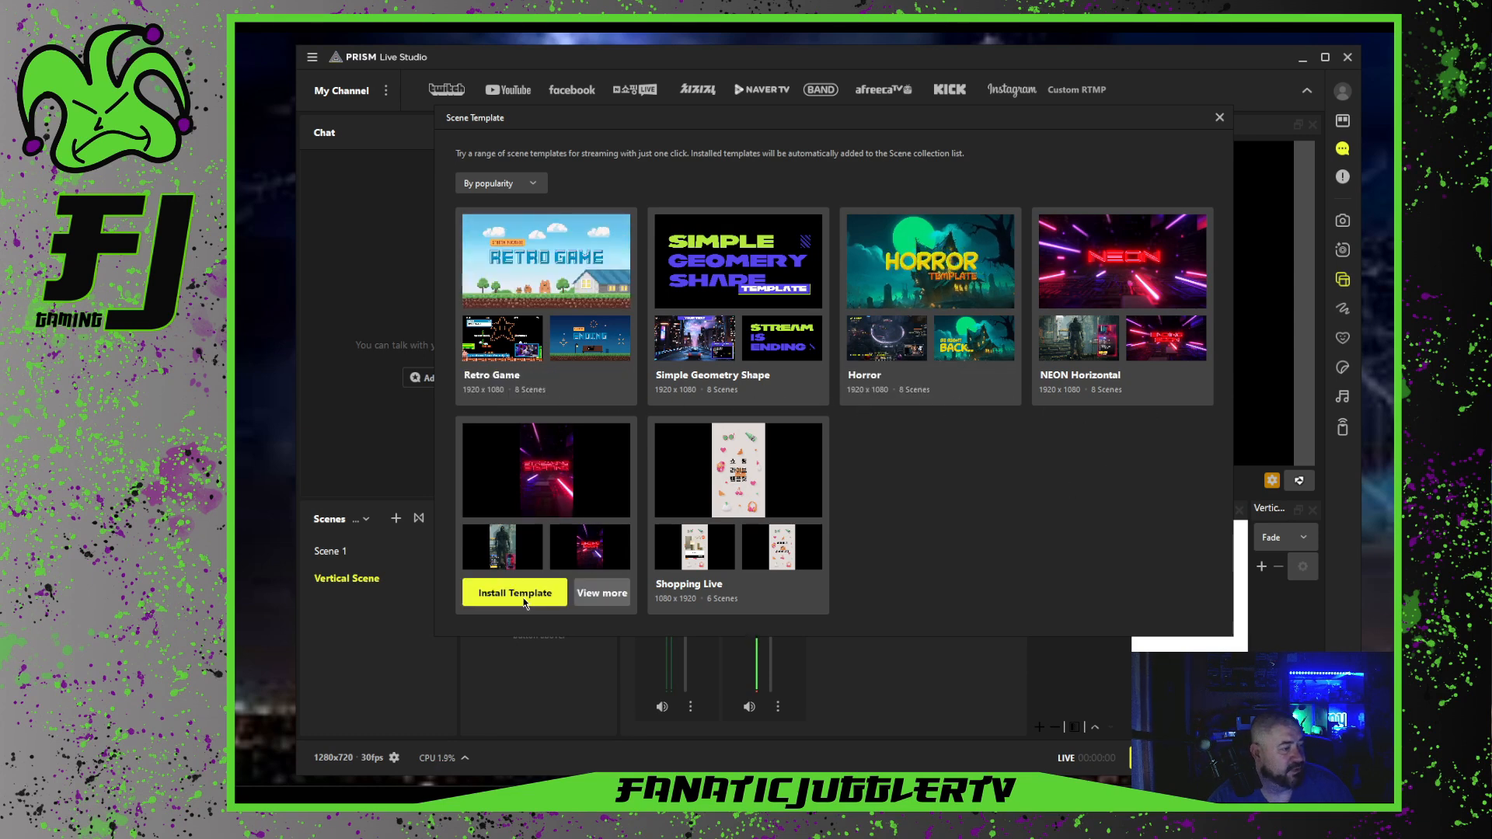
left_click(1220, 120)
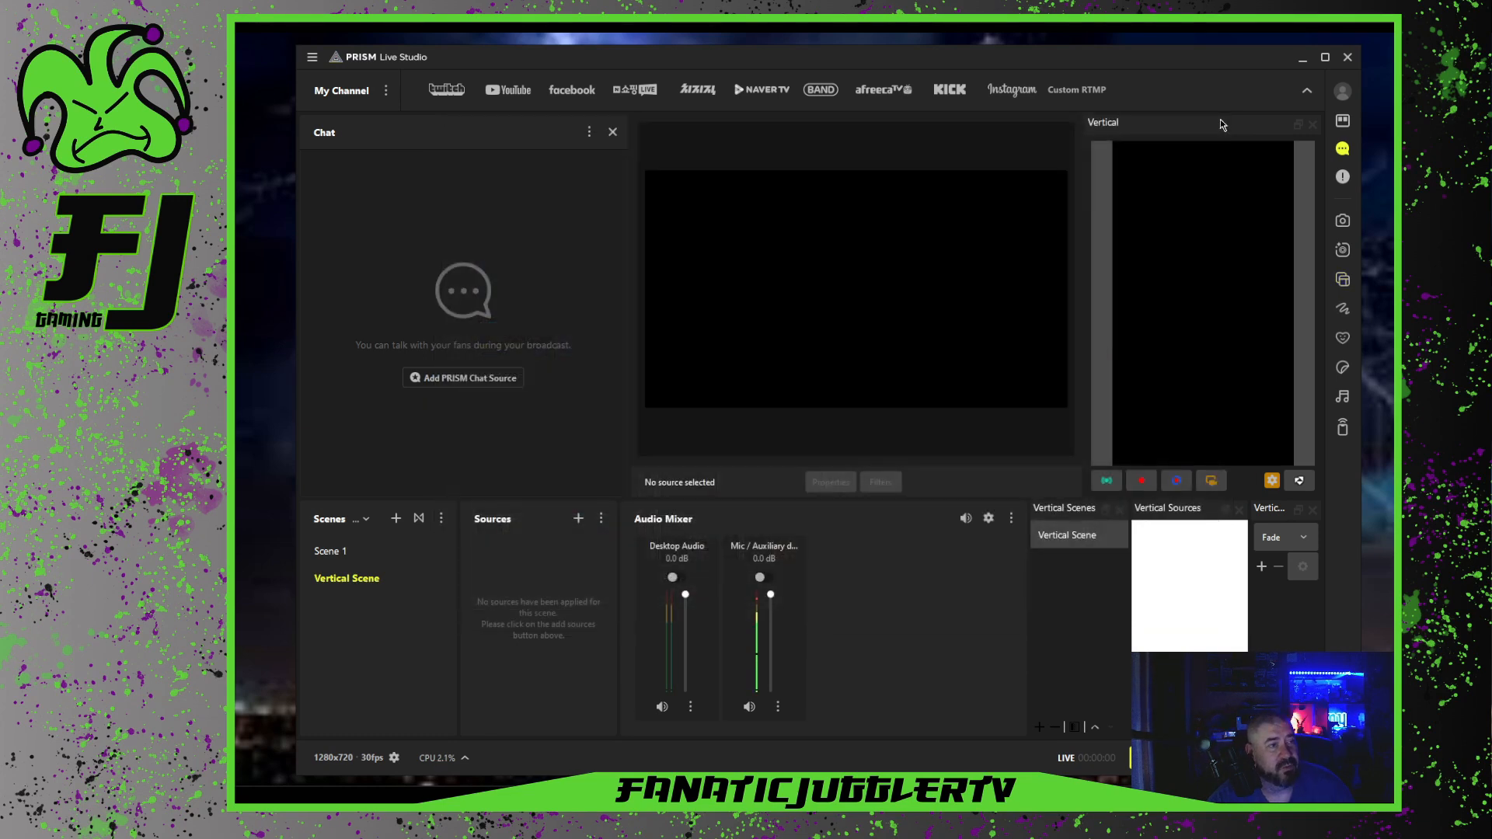
Enable the drawing tool, scribble freehand over the main preview with the pen, and clear the drawing
left_click(1343, 312)
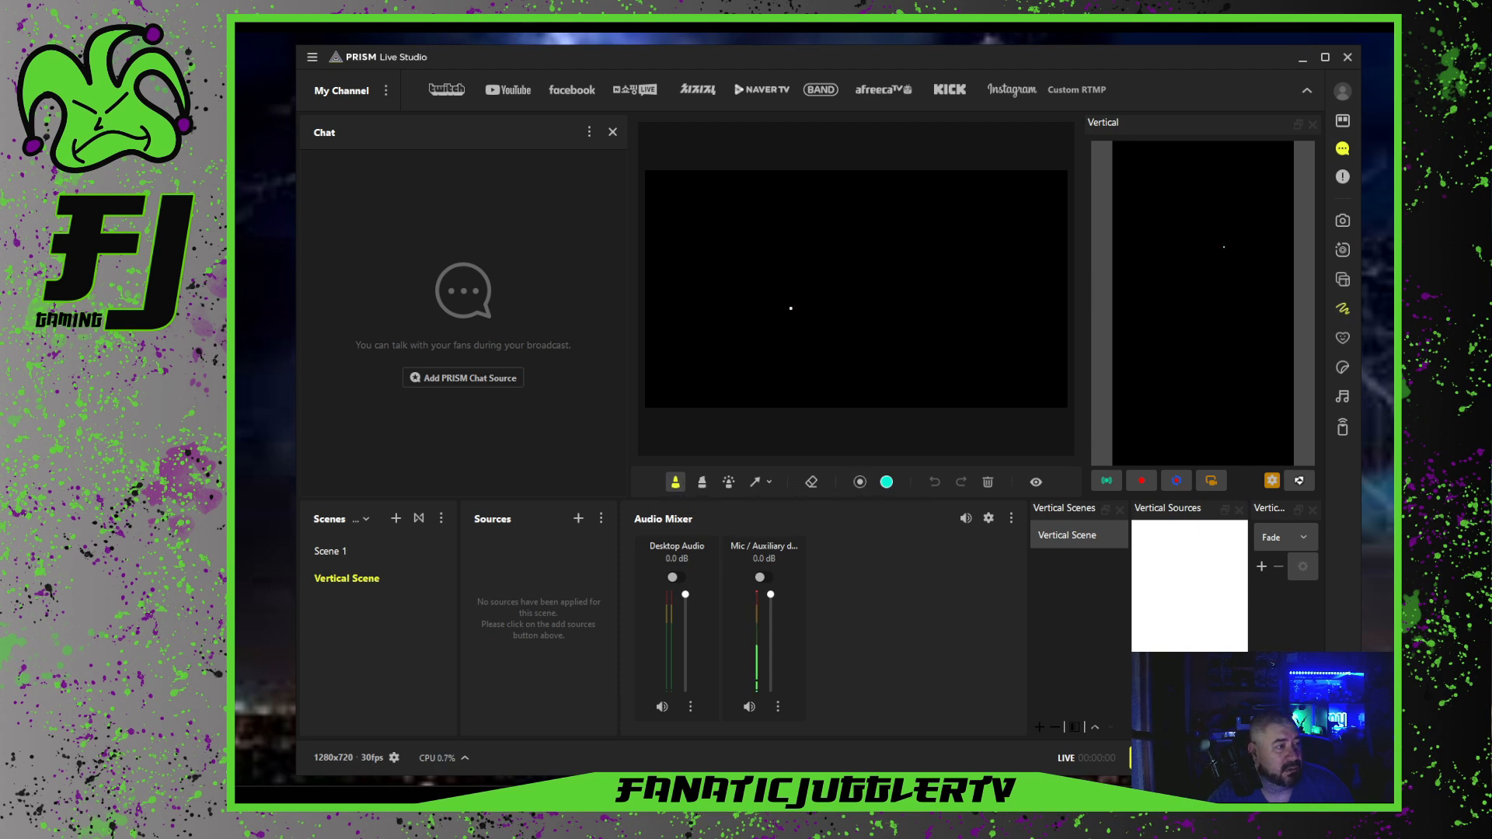
mouse_move(790, 309)
left_mouse_down()
mouse_move(987, 233)
mouse_move(750, 233)
mouse_move(816, 294)
mouse_move(809, 268)
mouse_move(918, 389)
mouse_move(855, 179)
mouse_move(707, 311)
mouse_move(810, 333)
mouse_move(856, 254)
left_mouse_up()
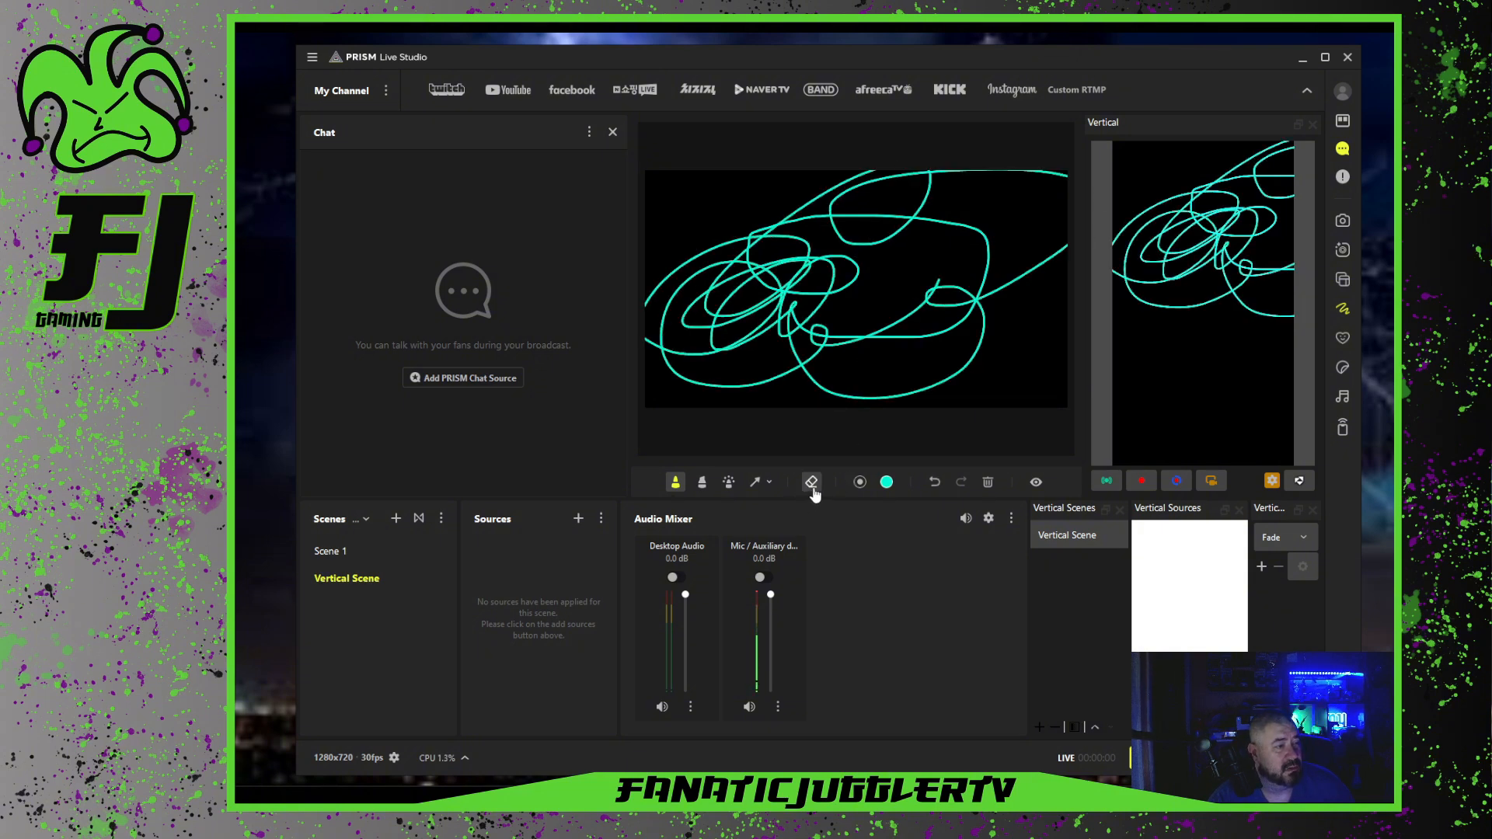
left_click(988, 483)
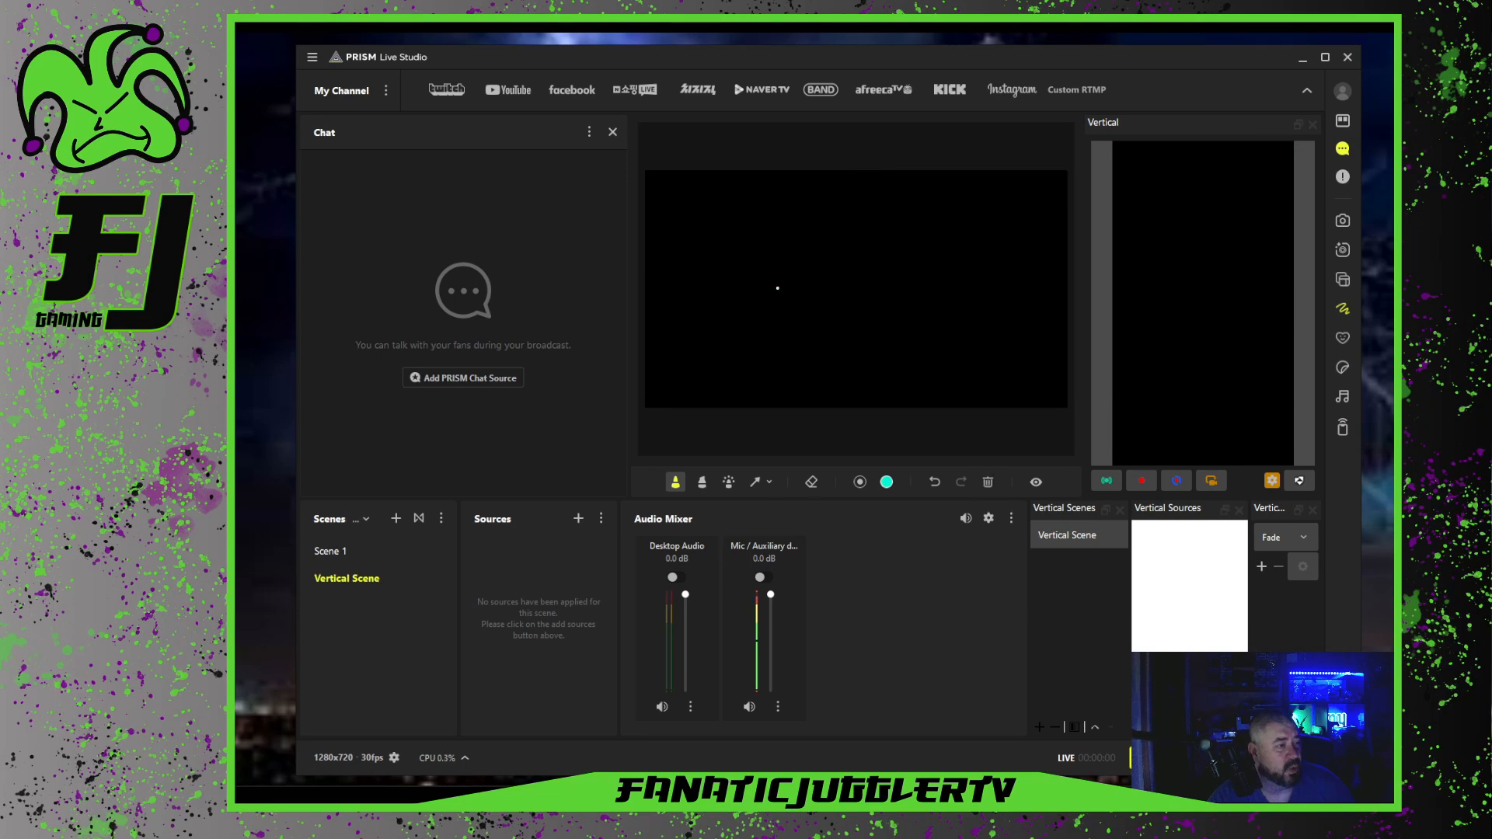
Draw a long horizontal arrow and a steep diagonal arrow crossing it on the preview, then clear both
left_click(758, 483)
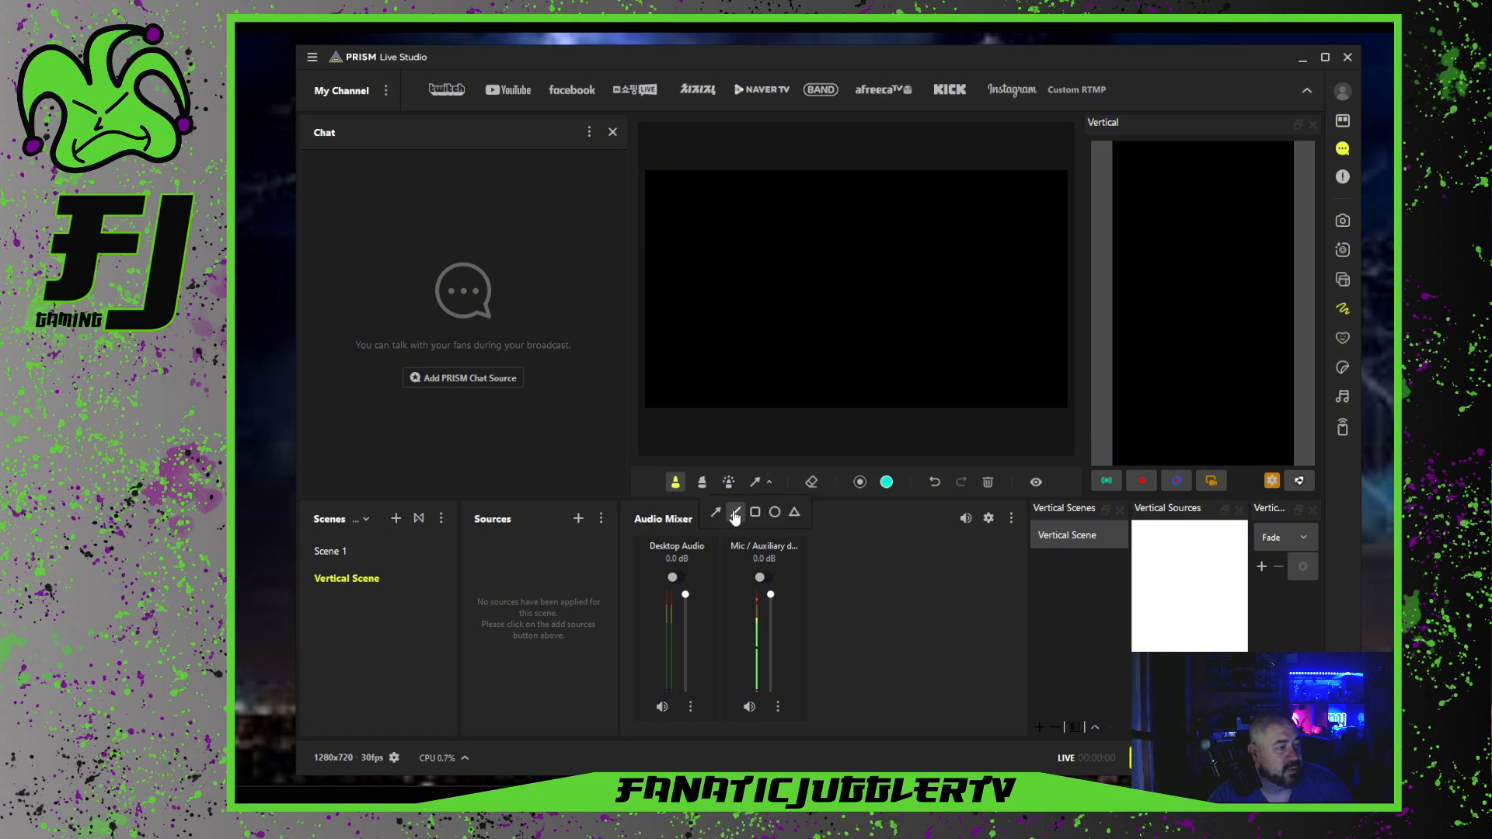
left_click(716, 511)
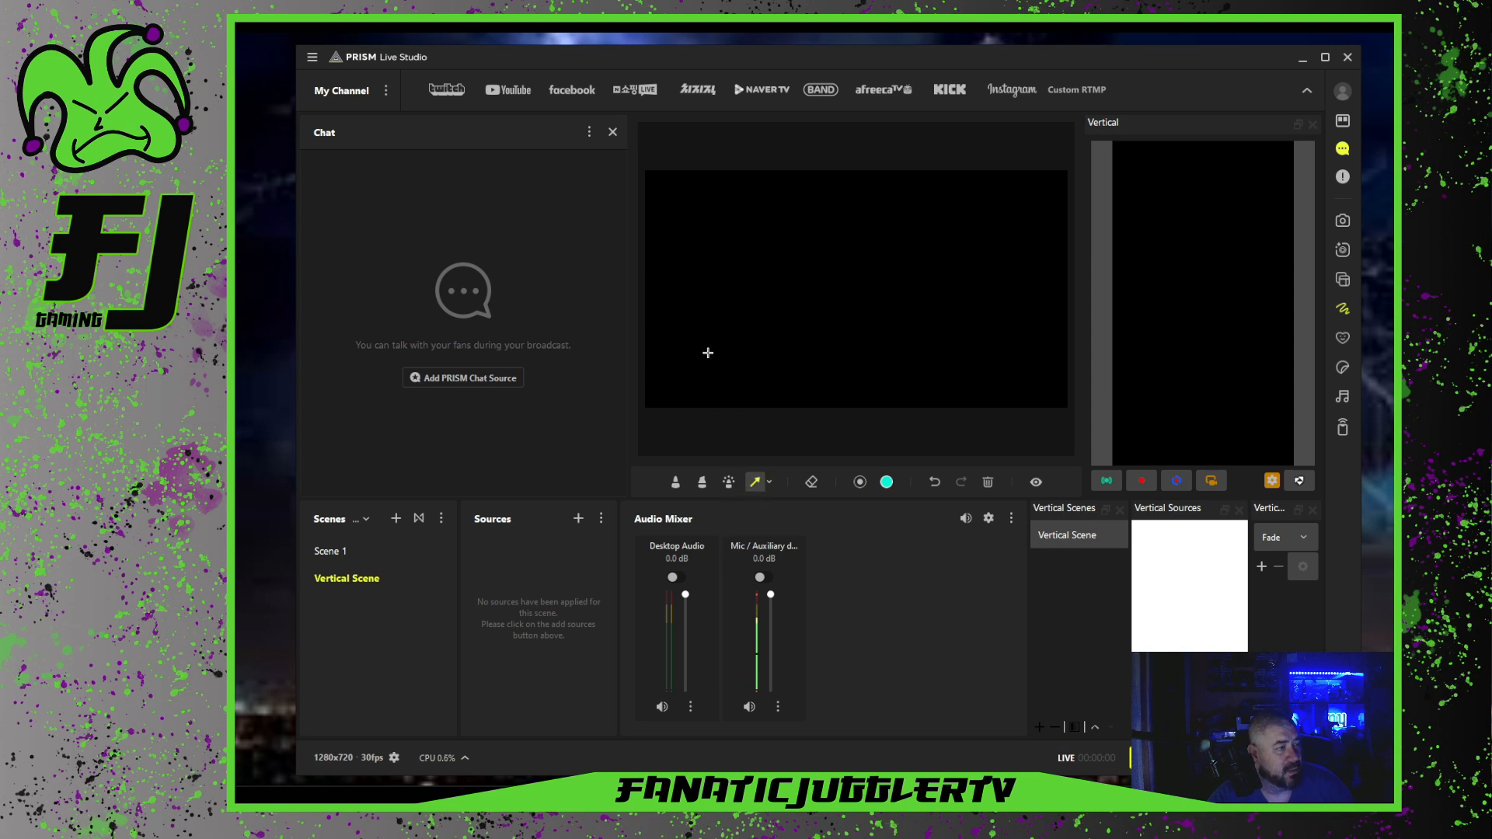
mouse_move(684, 317)
left_mouse_down()
mouse_move(887, 316)
mouse_move(890, 204)
mouse_move(899, 340)
mouse_move(900, 226)
mouse_move(1029, 220)
mouse_move(1000, 320)
left_mouse_up()
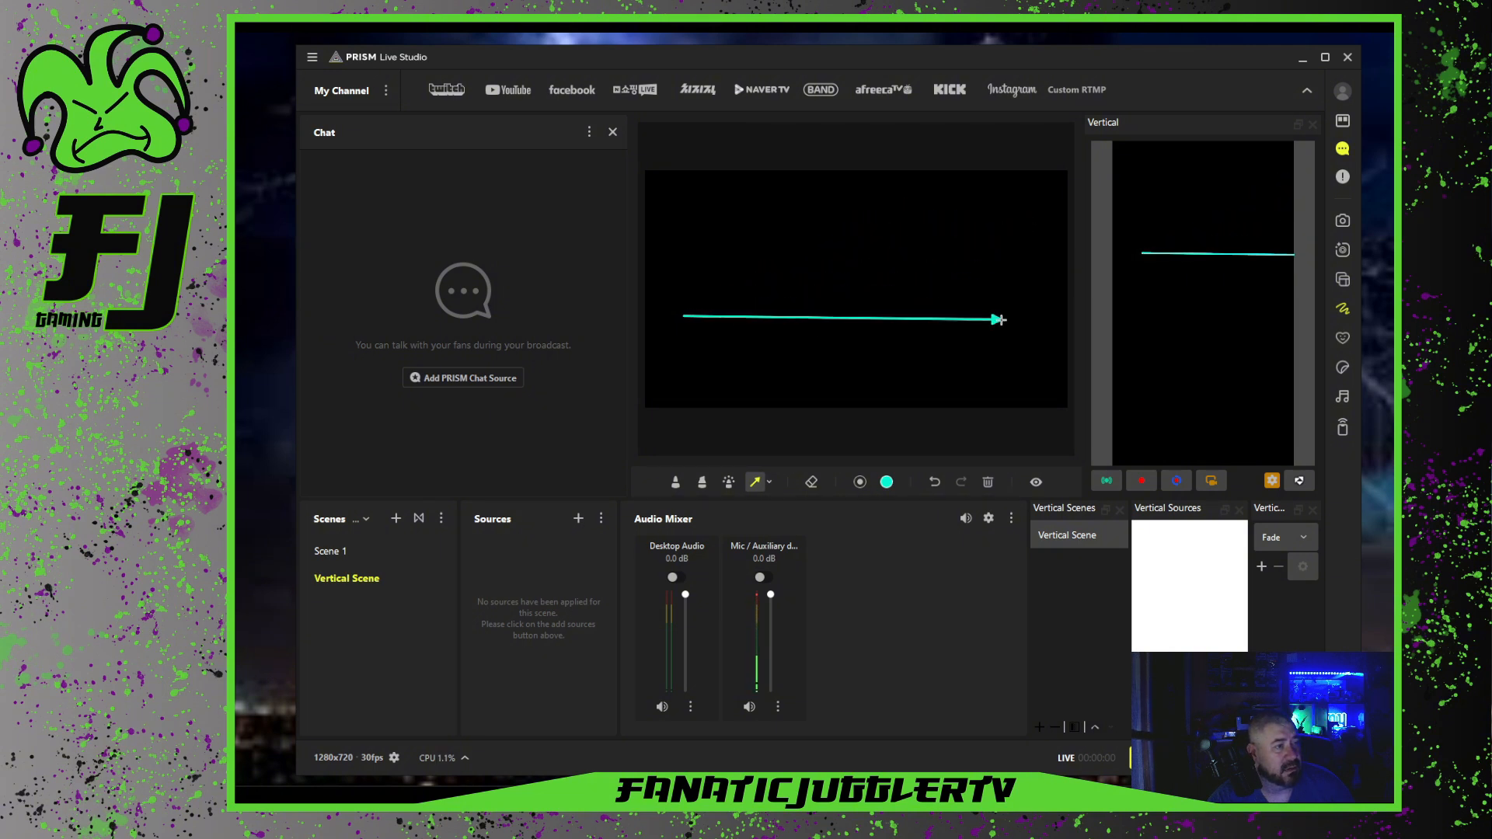
mouse_move(842, 396)
left_mouse_down()
mouse_move(841, 238)
mouse_move(771, 241)
left_mouse_up()
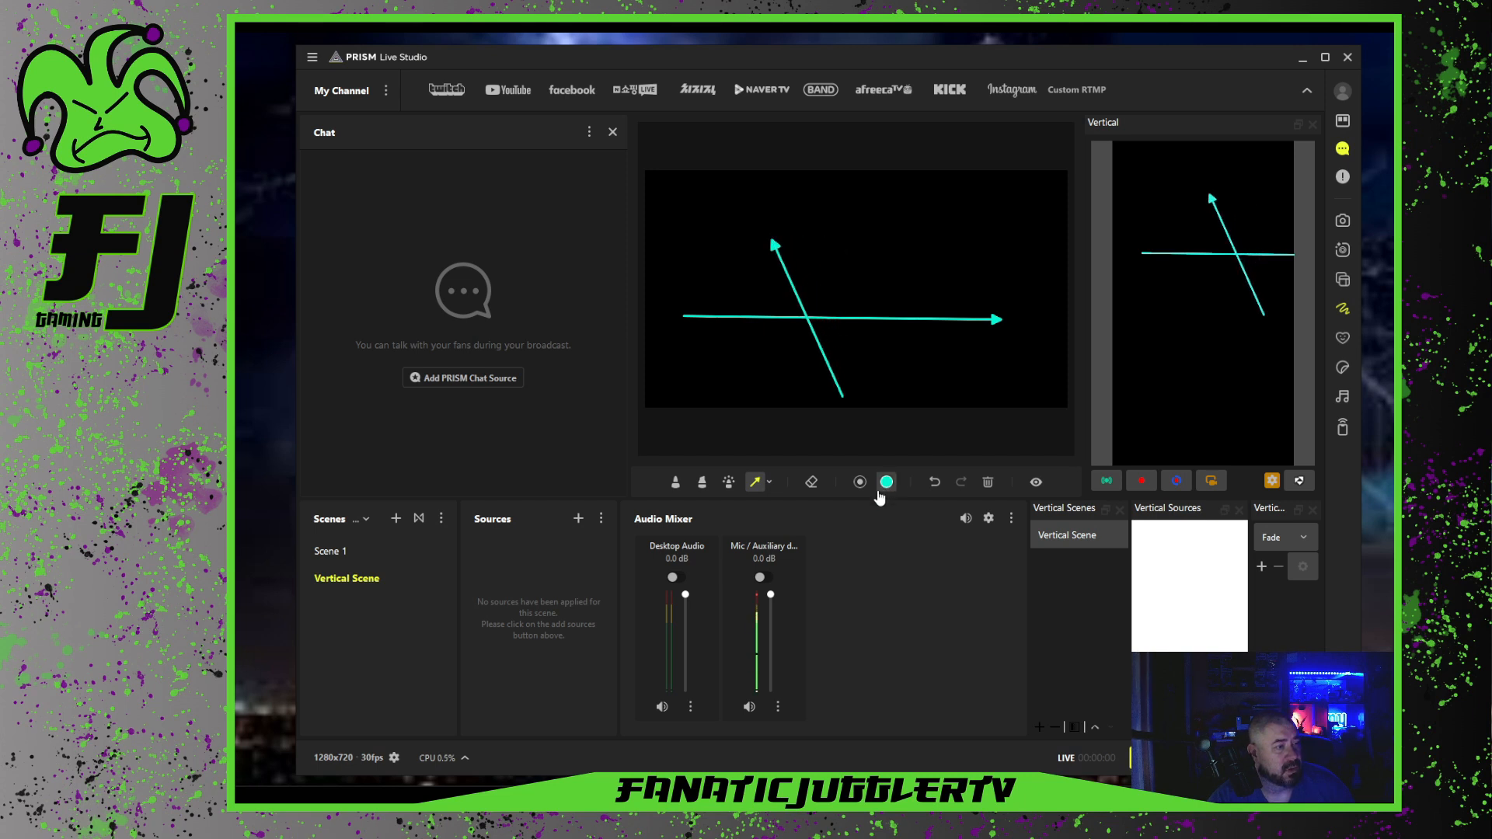
left_click(988, 482)
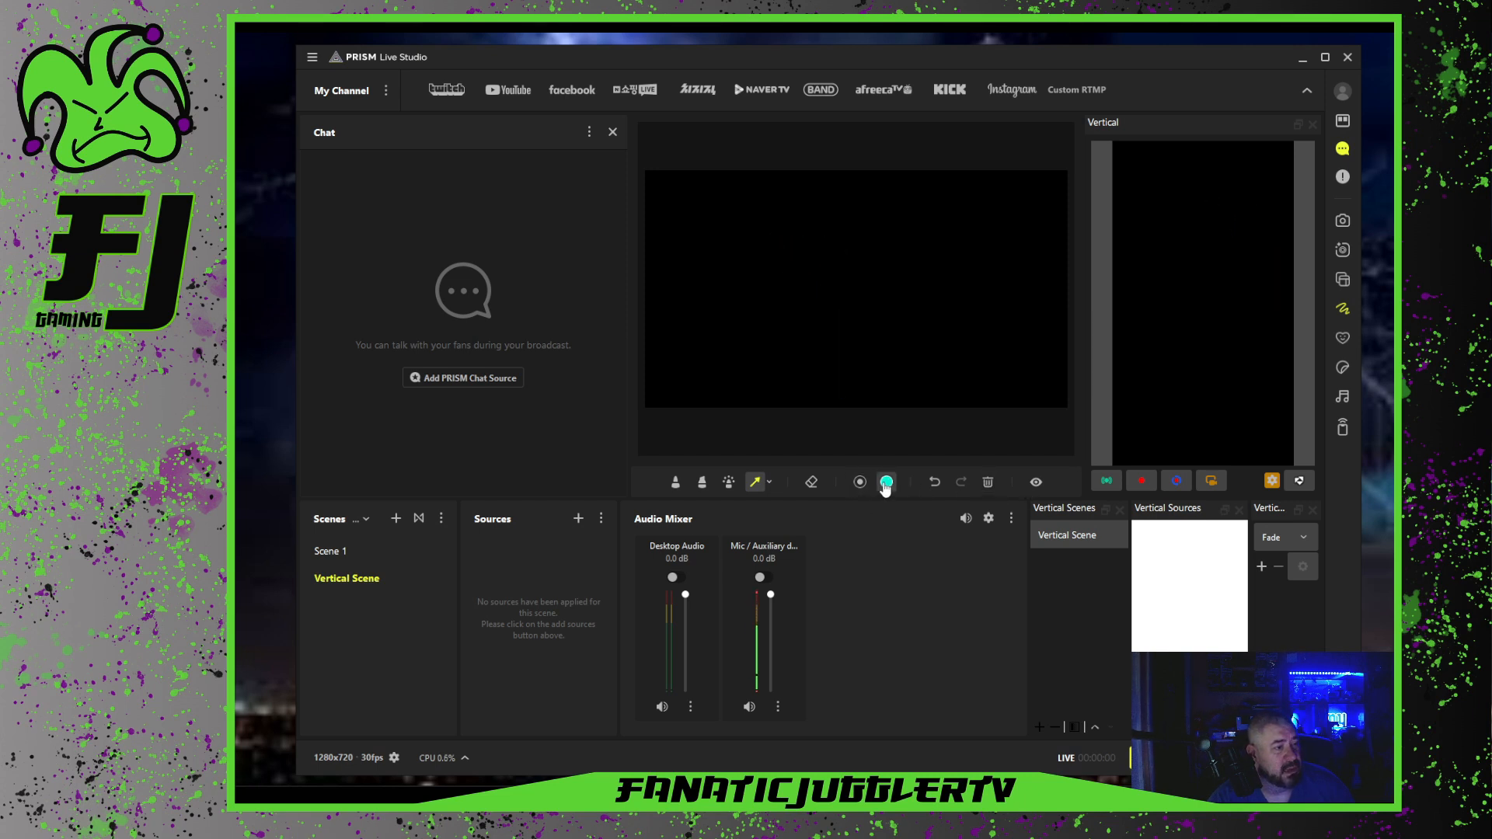
Draw turquoise sample strokes on the preview: a looping line with the glow pen, flat lines with the highlighter, and another looping line with the regular pen
left_click(887, 483)
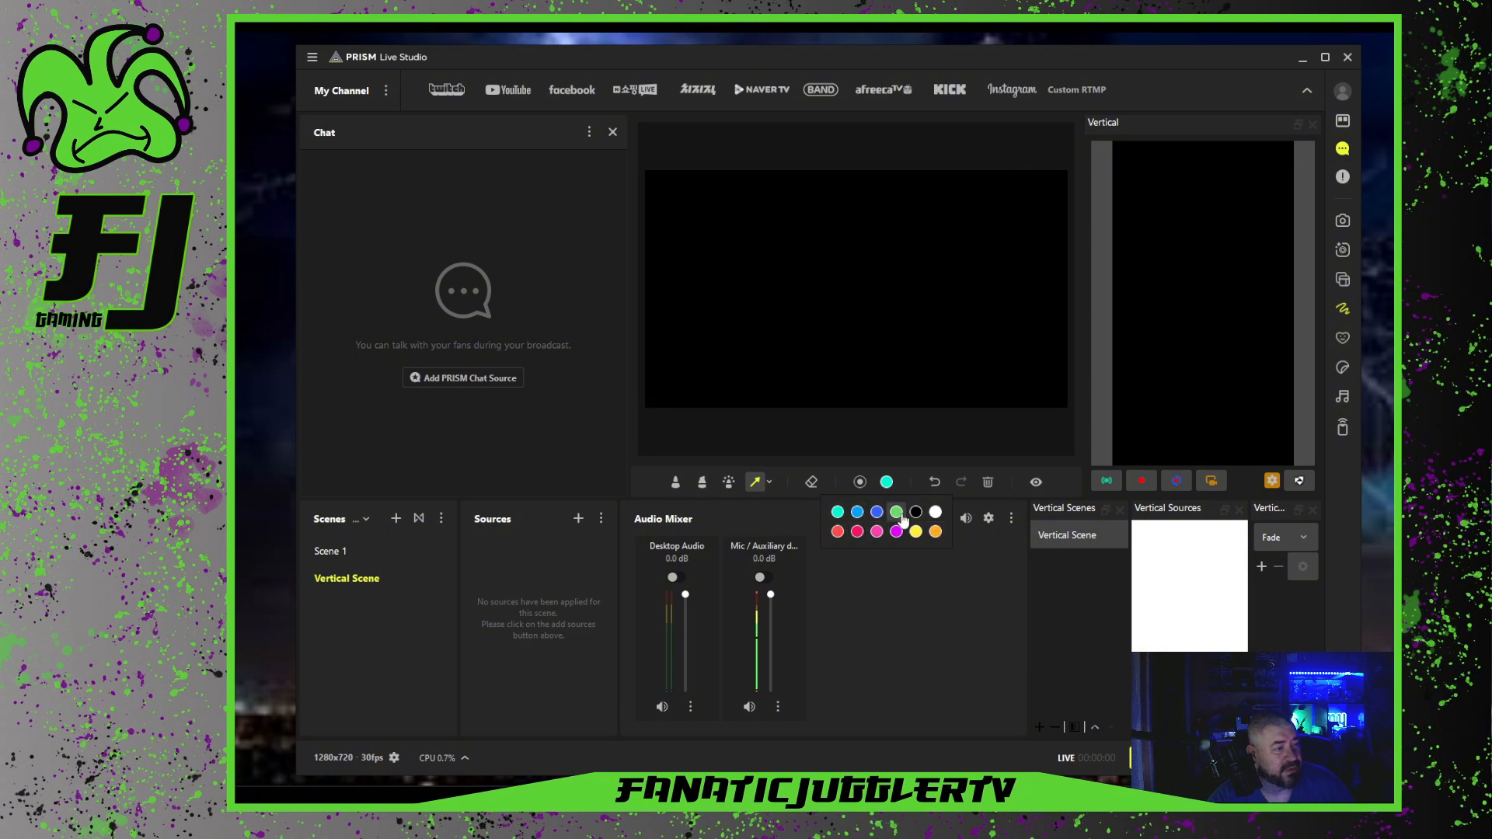
left_click(731, 483)
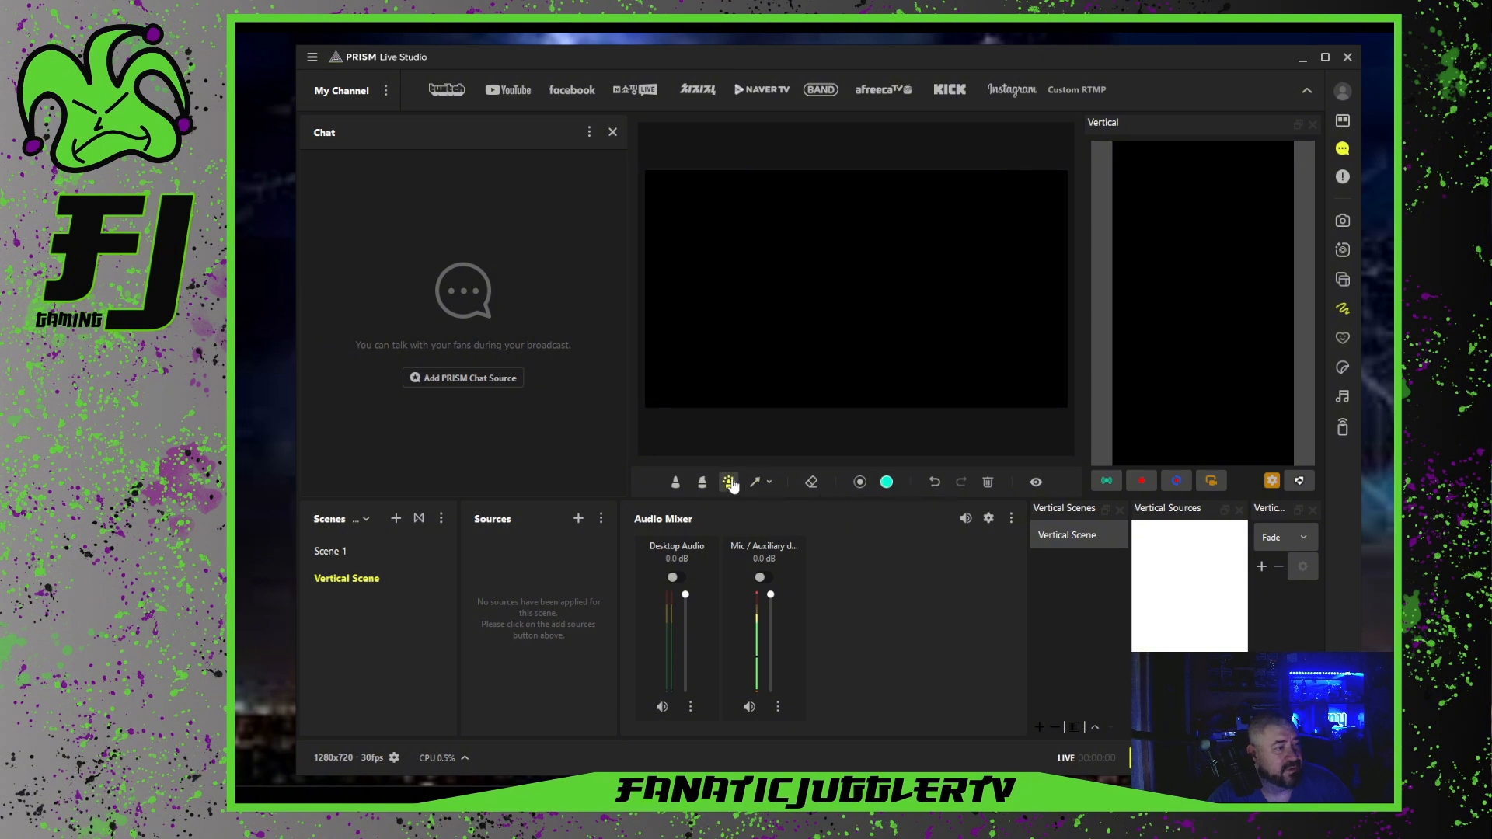
mouse_move(770, 331)
left_mouse_down()
mouse_move(804, 297)
mouse_move(788, 317)
mouse_move(883, 278)
mouse_move(877, 256)
mouse_move(1014, 300)
left_mouse_up()
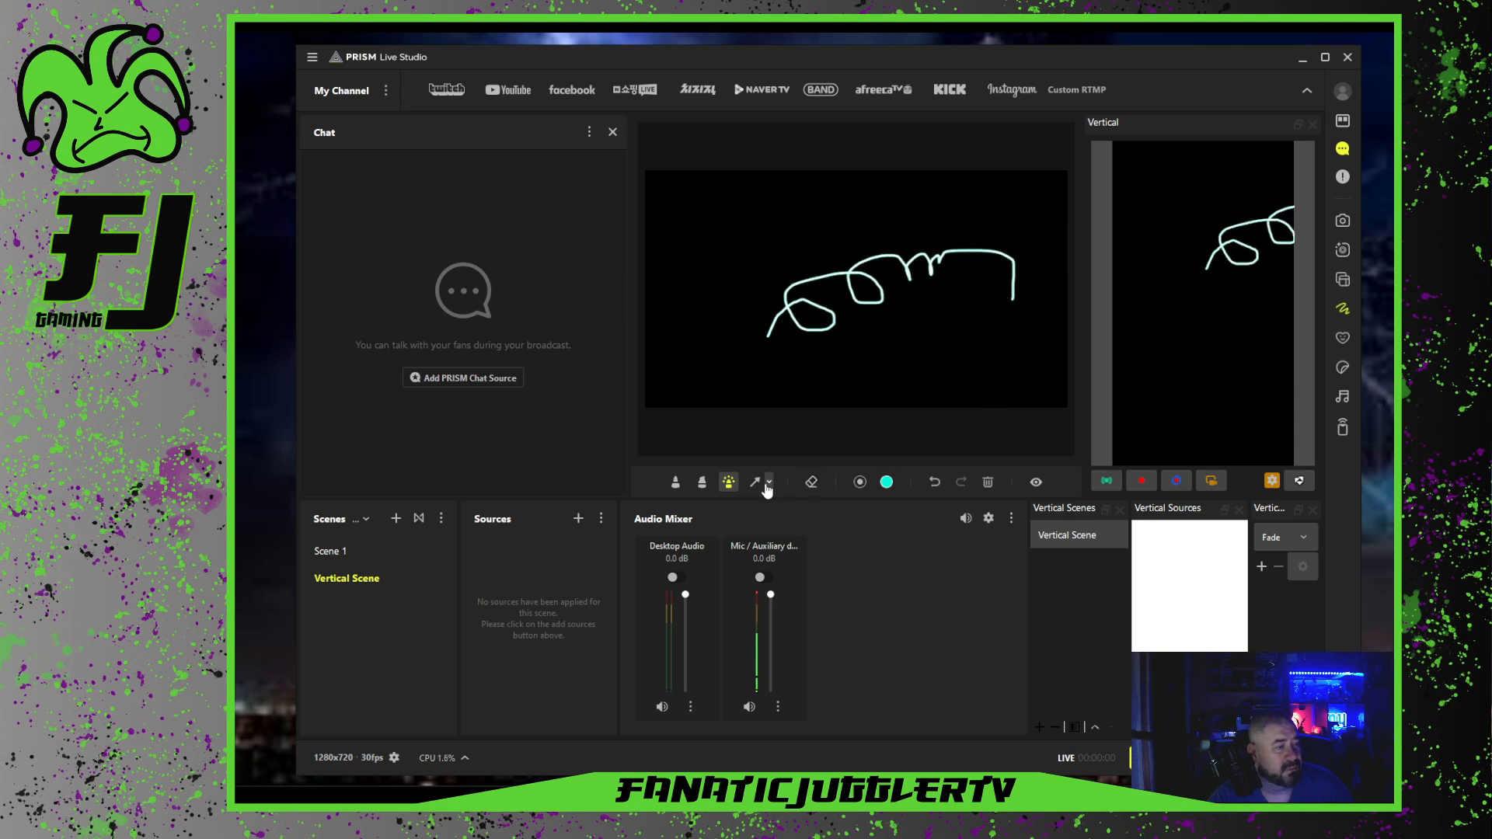
left_click(702, 482)
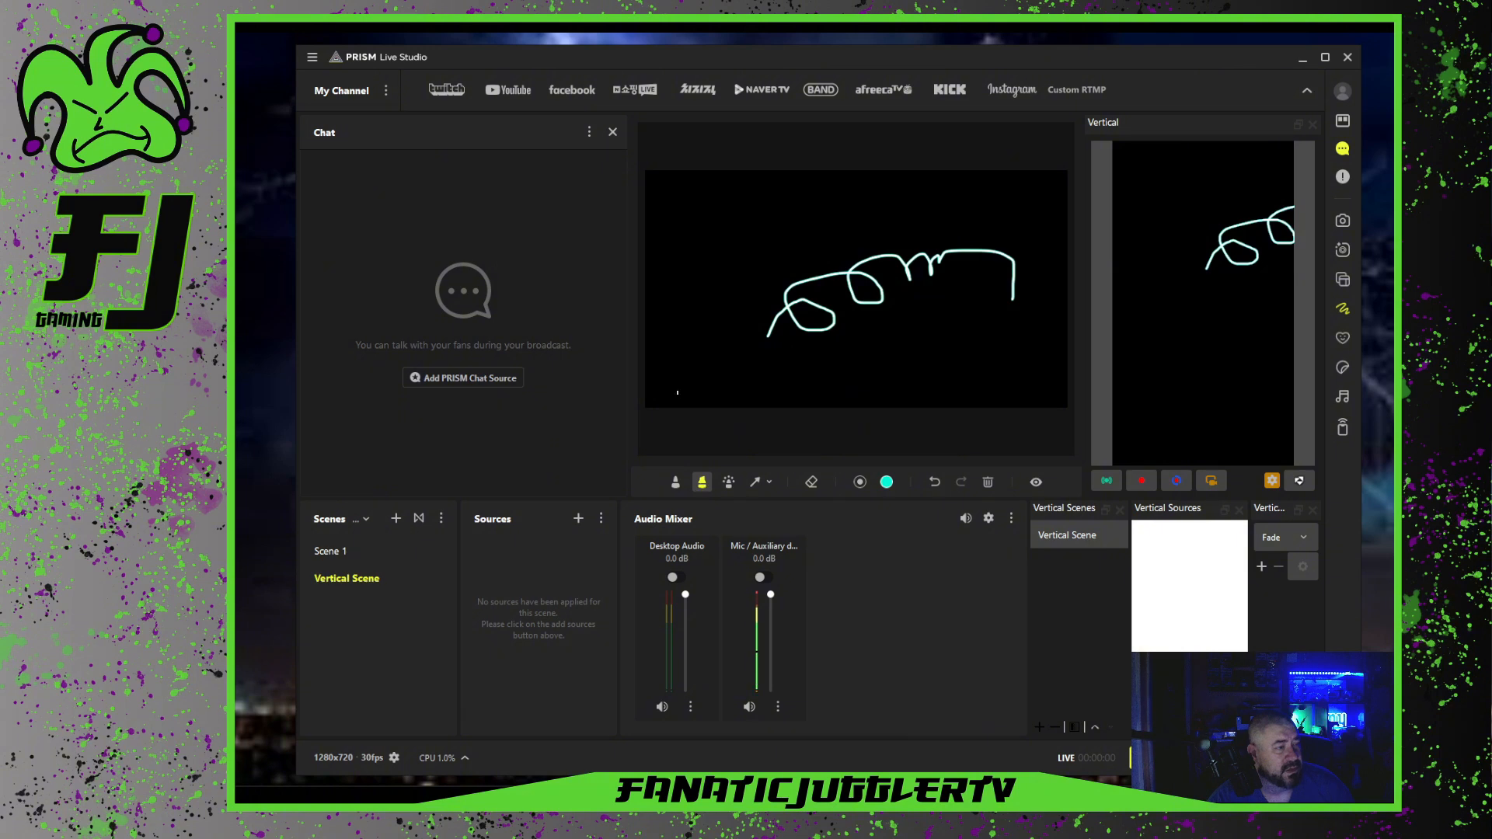
mouse_move(674, 380)
left_mouse_down()
mouse_move(926, 376)
mouse_move(689, 371)
mouse_move(948, 357)
left_mouse_up()
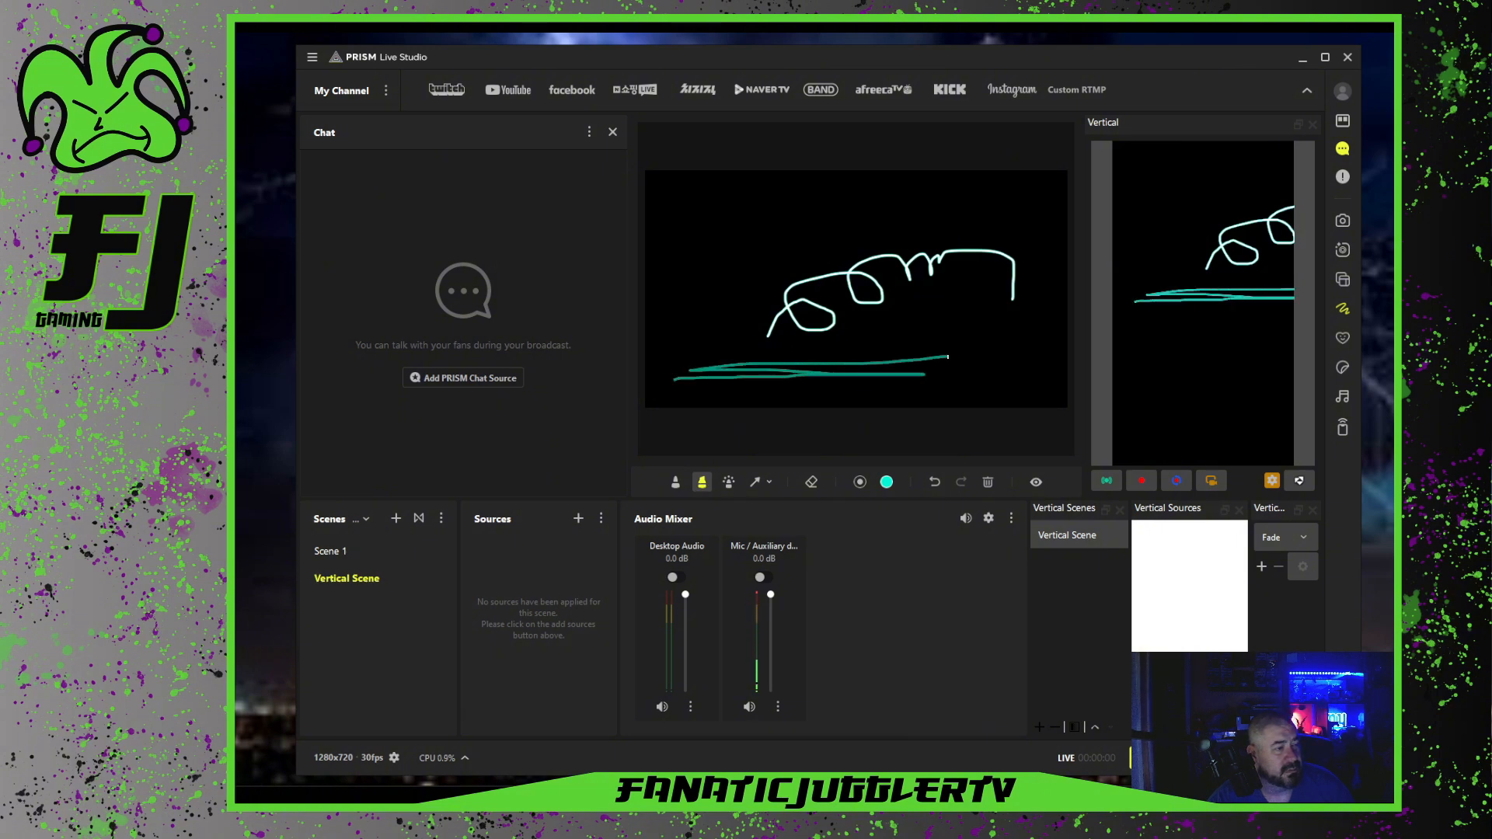
left_click(673, 483)
mouse_move(685, 319)
left_mouse_down()
mouse_move(746, 264)
mouse_move(723, 248)
mouse_move(808, 209)
mouse_move(945, 221)
left_mouse_up()
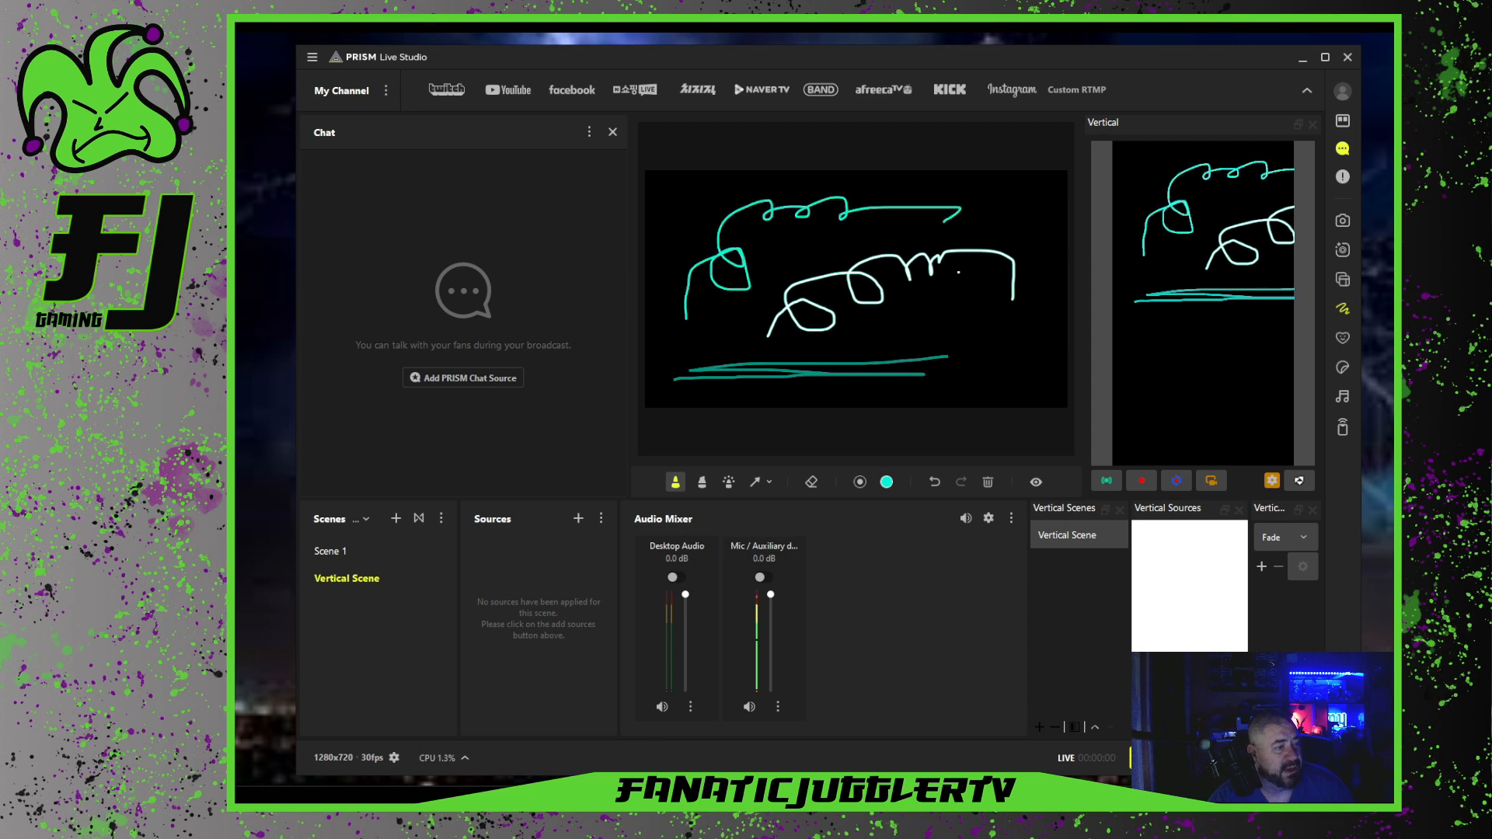
Set the line thickness to the thickest option and draw sample strokes with the highlighter, glow pen and regular pen
left_click(860, 482)
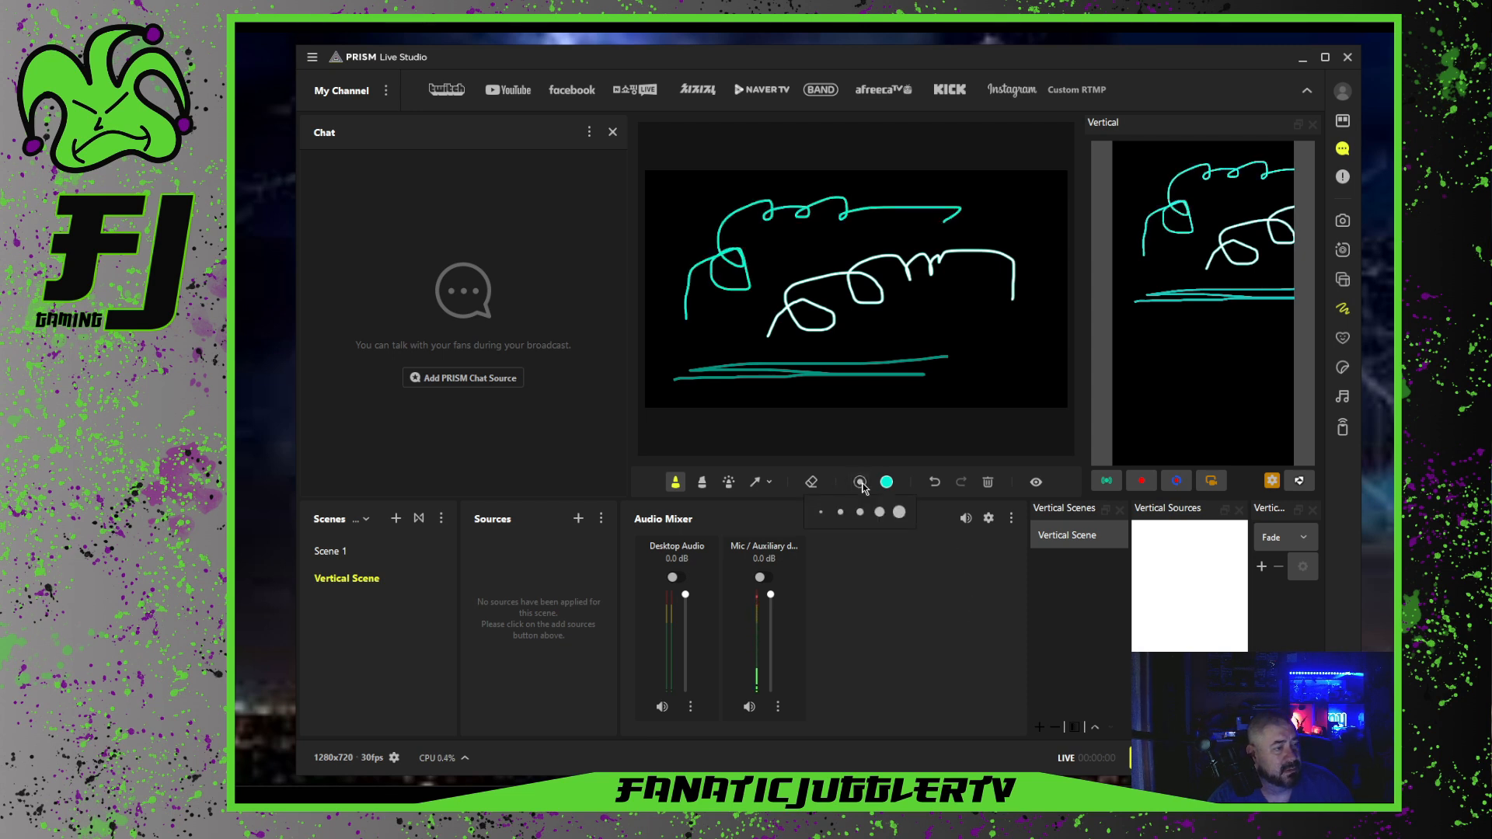
left_click(899, 512)
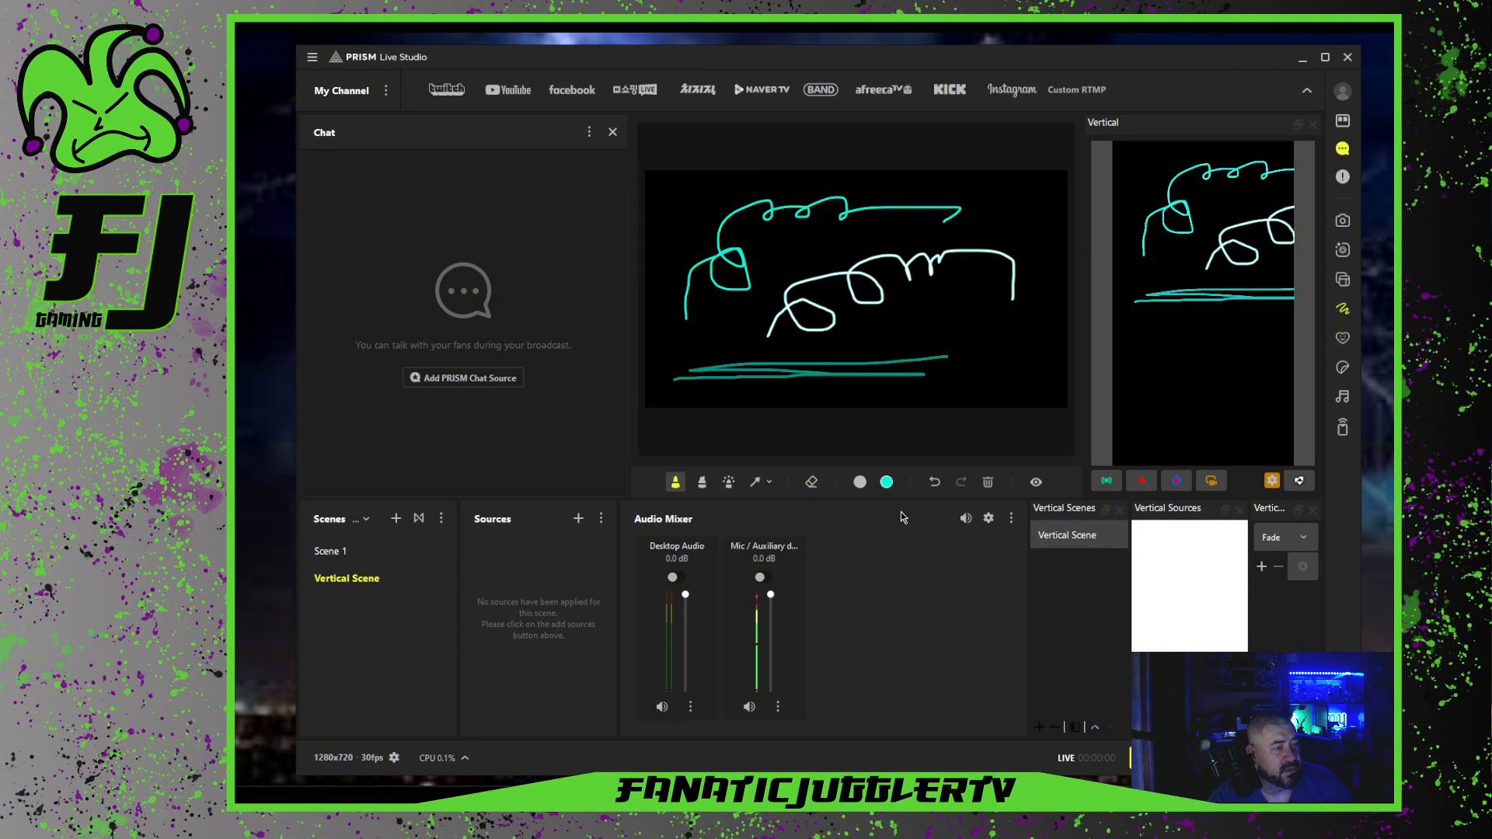
left_click(701, 482)
left_click_drag(681, 390, 837, 389)
left_click(729, 482)
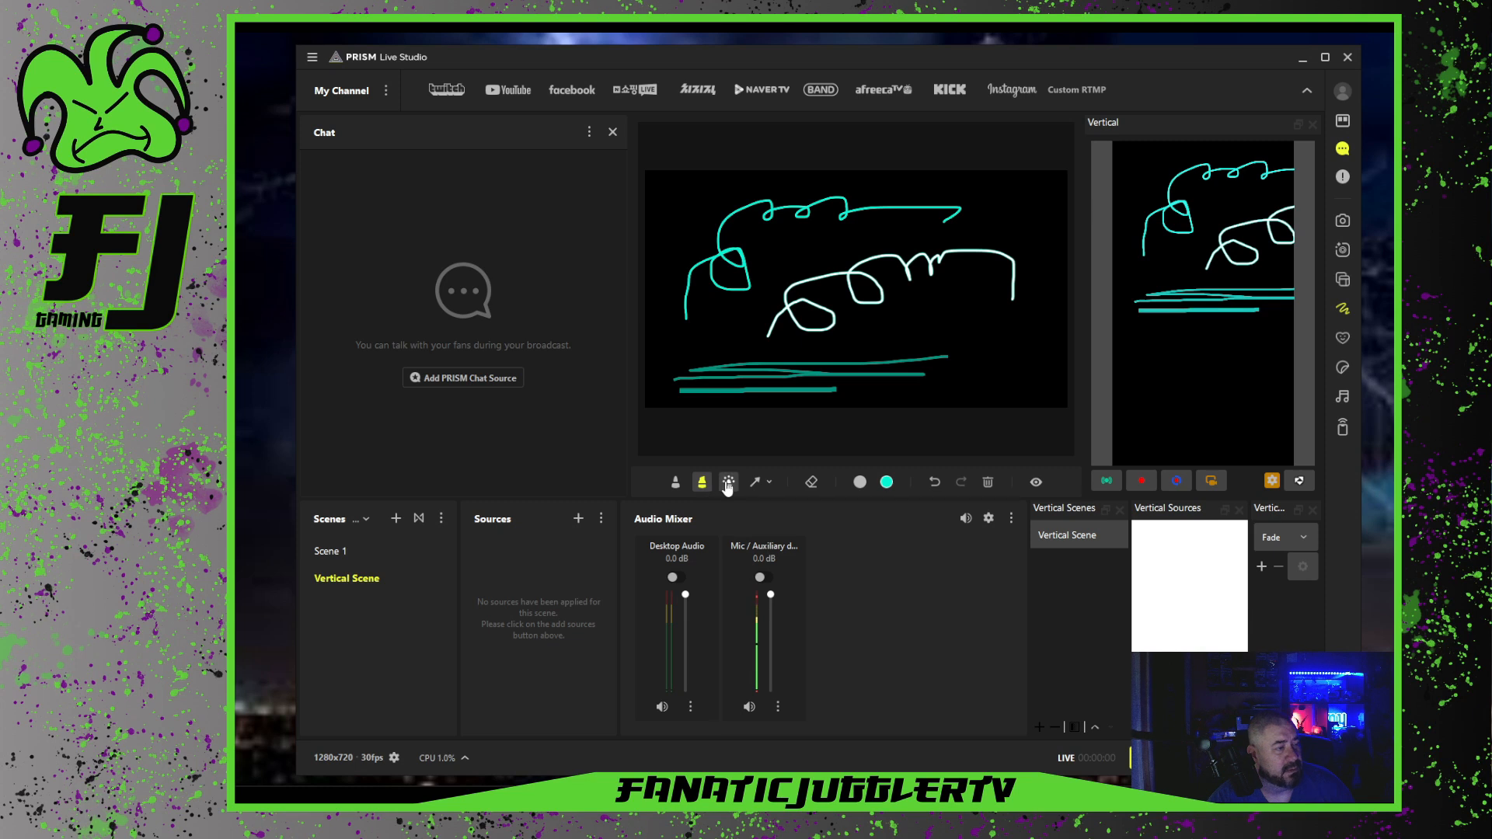
mouse_move(974, 380)
left_mouse_down()
mouse_move(1000, 315)
mouse_move(930, 319)
mouse_move(1010, 342)
mouse_move(998, 353)
left_mouse_up()
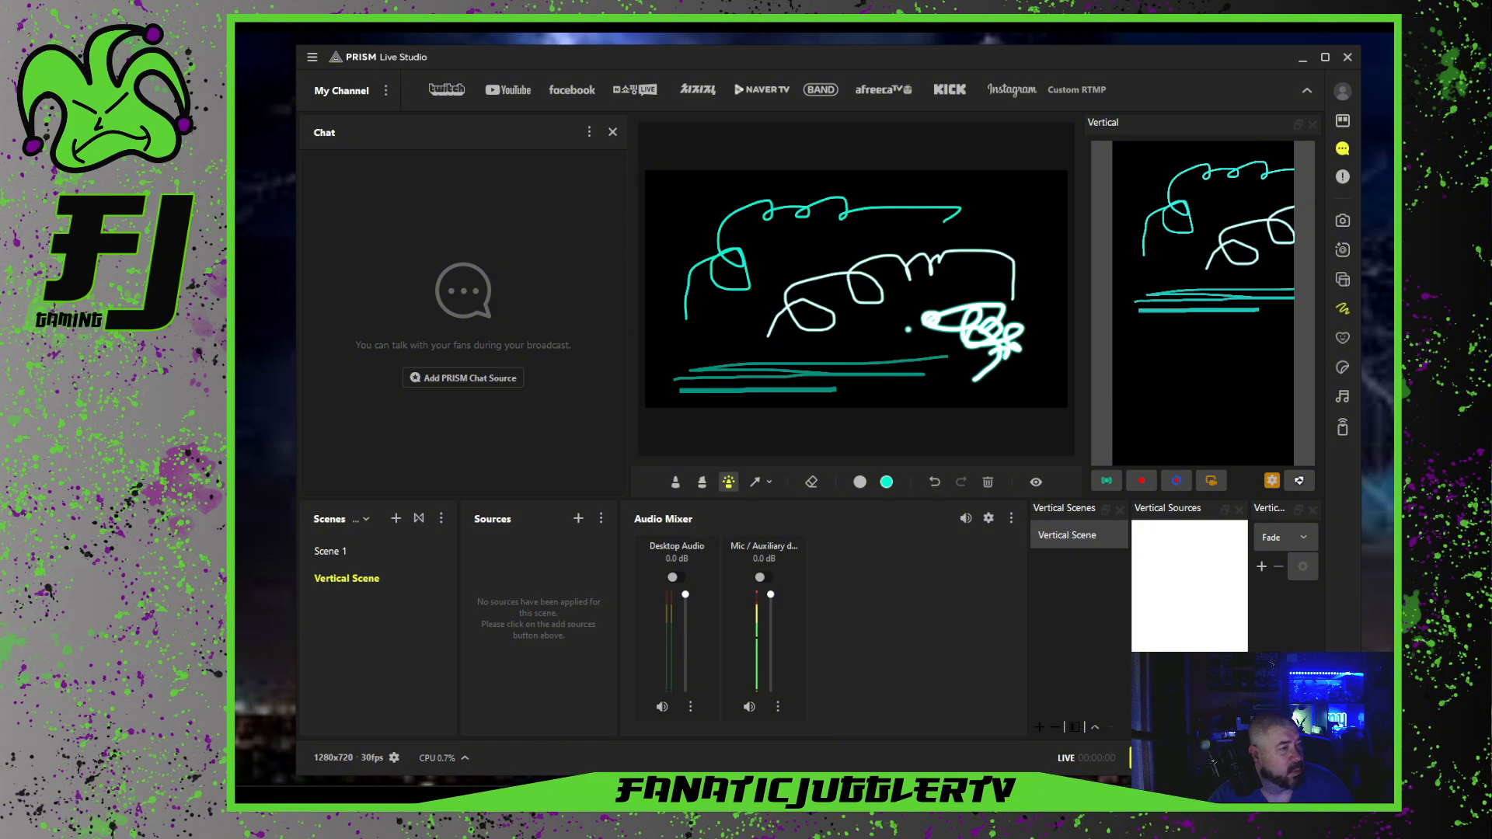
left_click(675, 485)
mouse_move(664, 403)
left_mouse_down()
mouse_move(653, 317)
mouse_move(670, 248)
mouse_move(714, 216)
left_mouse_up()
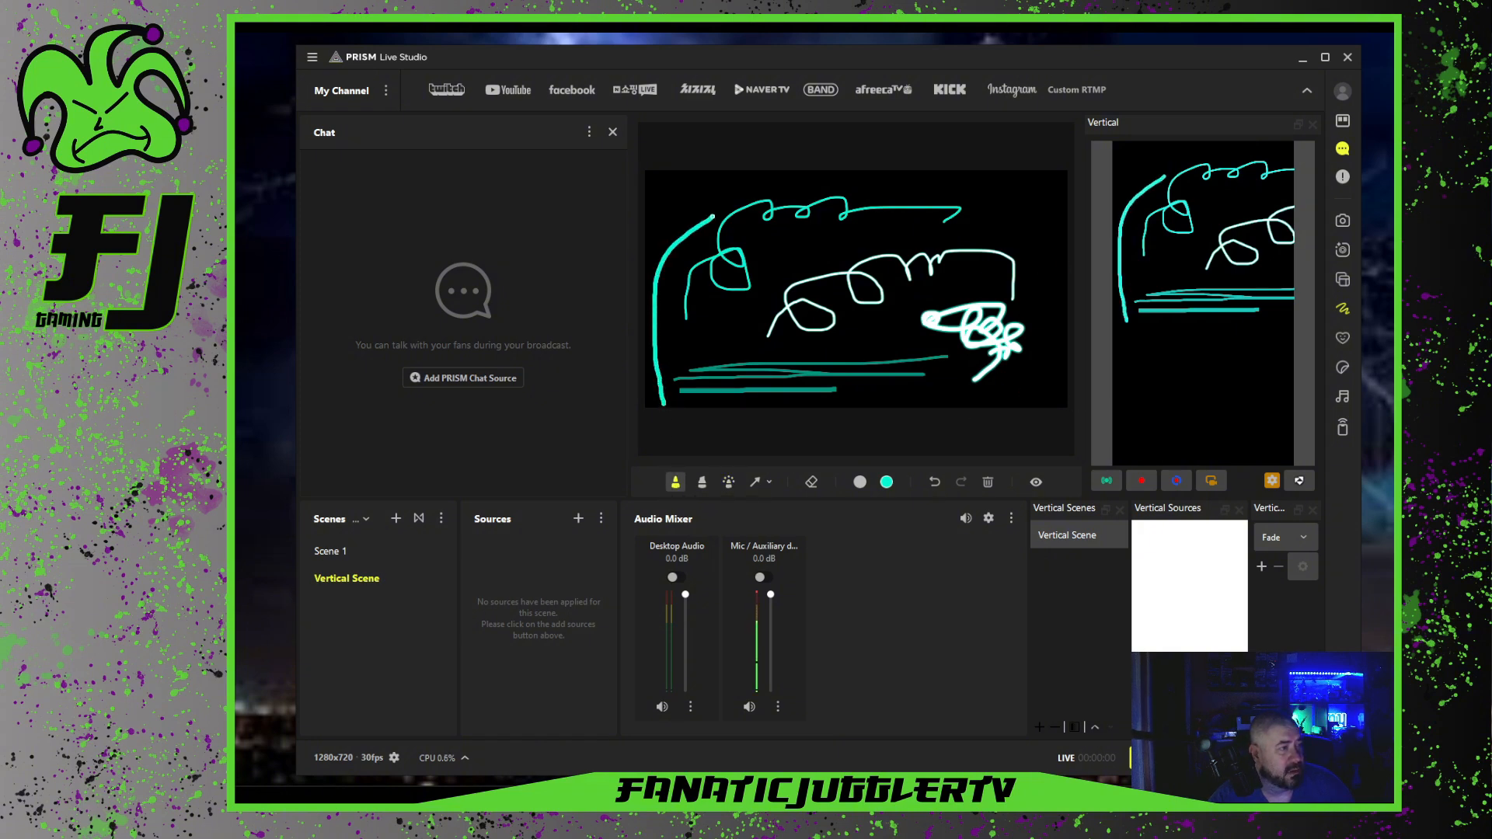
Set the line thickness to the middle option and undo the last four strokes
left_click(860, 481)
left_click(860, 512)
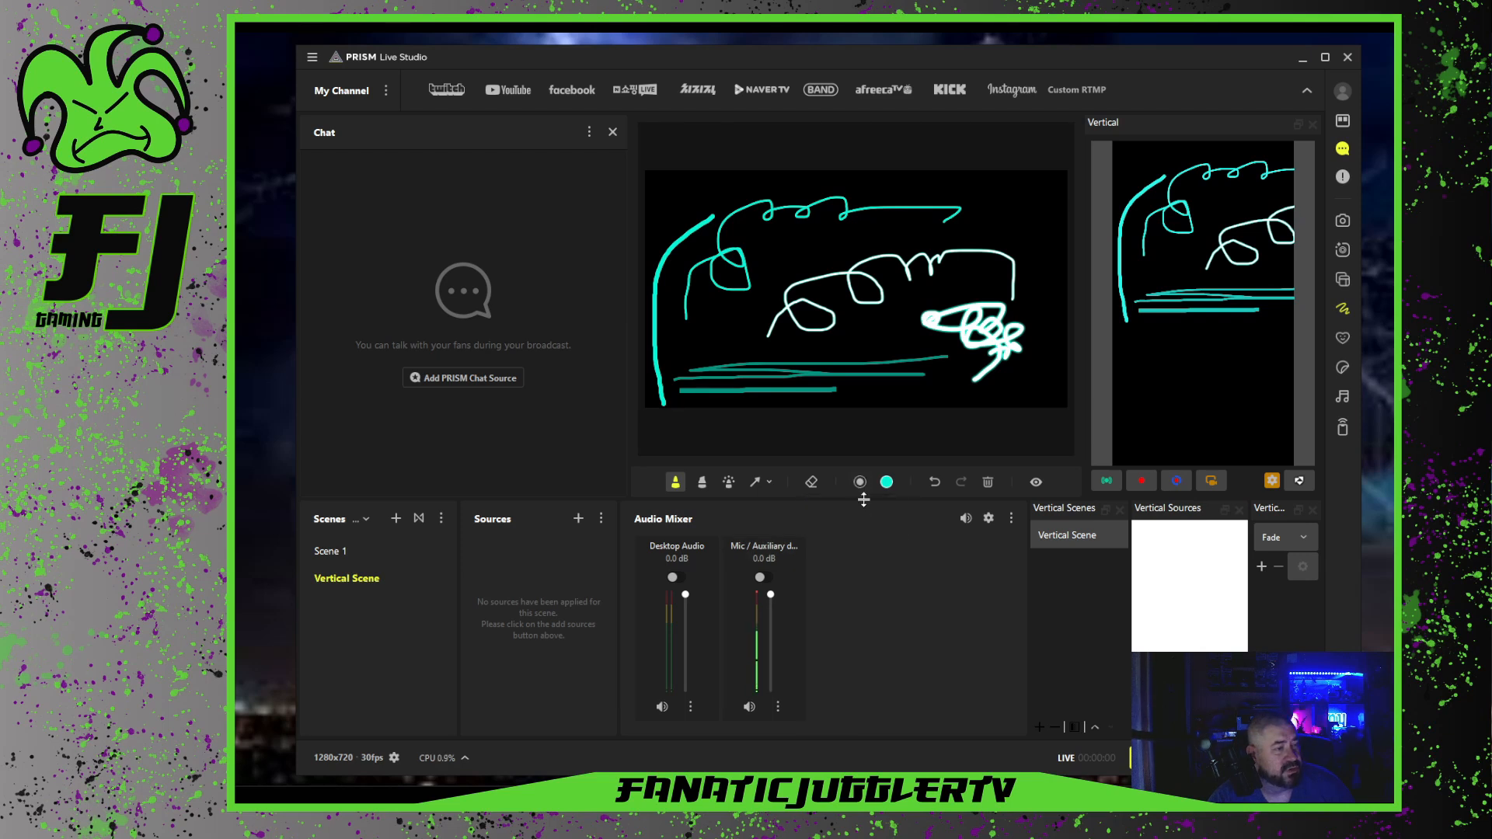
left_click(936, 482)
left_click(936, 482)
left_click(936, 482)
left_click(936, 482)
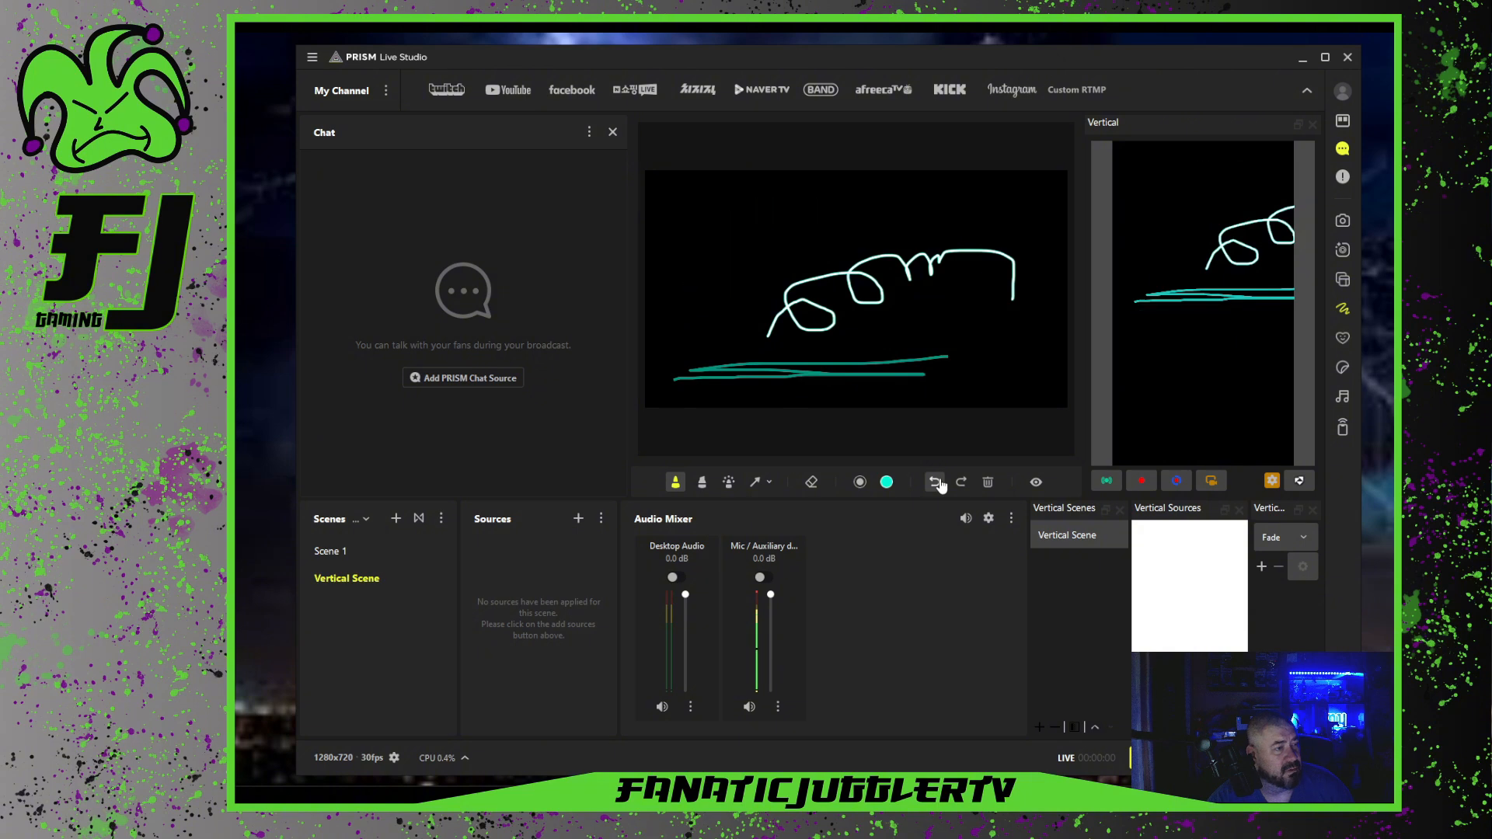
Undo the remaining looping and flat strokes on the preview and turn off the drawing tools
left_click(935, 482)
left_click(936, 482)
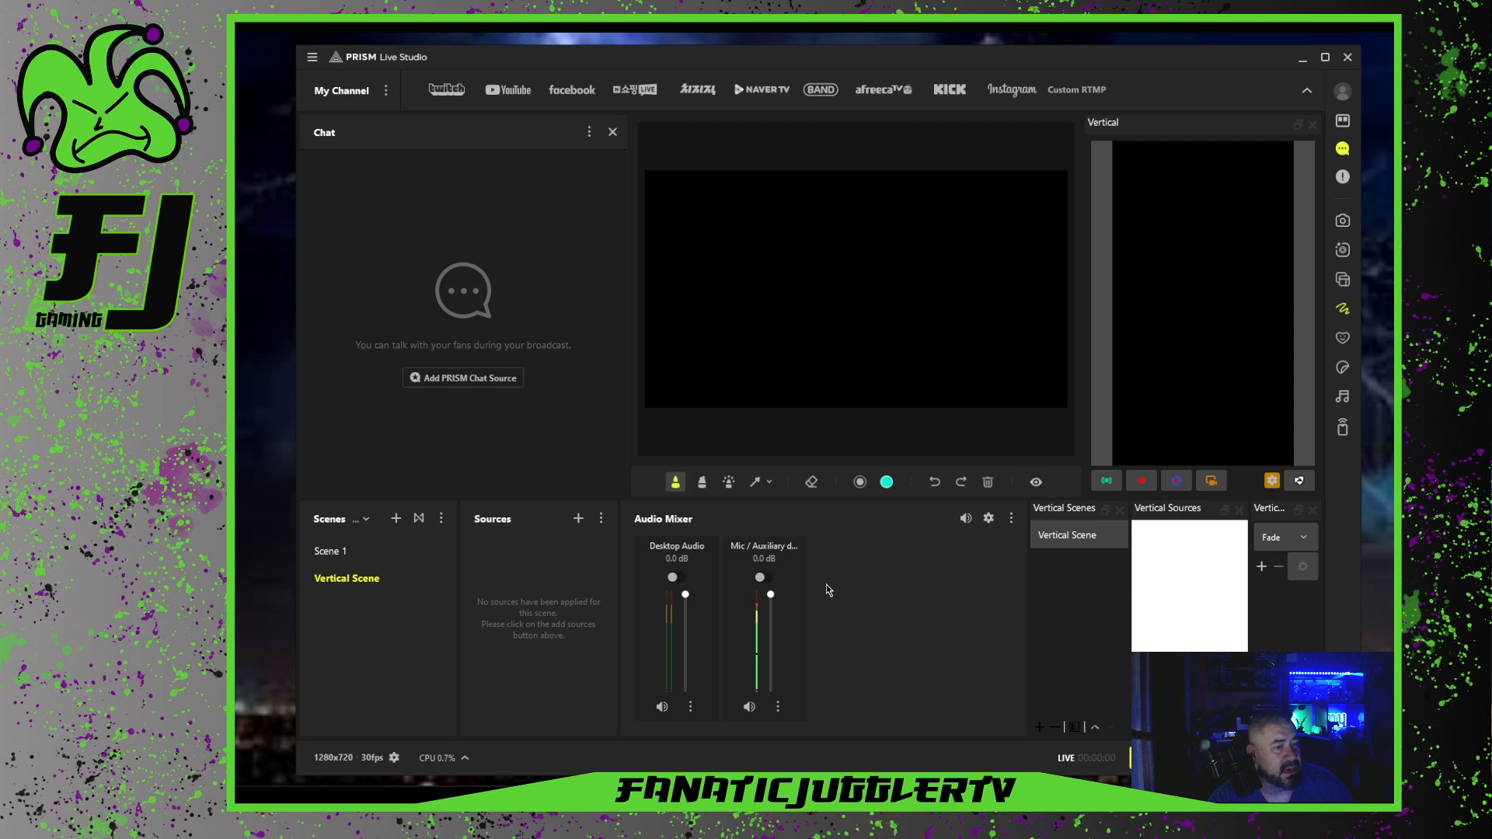
left_click(1346, 311)
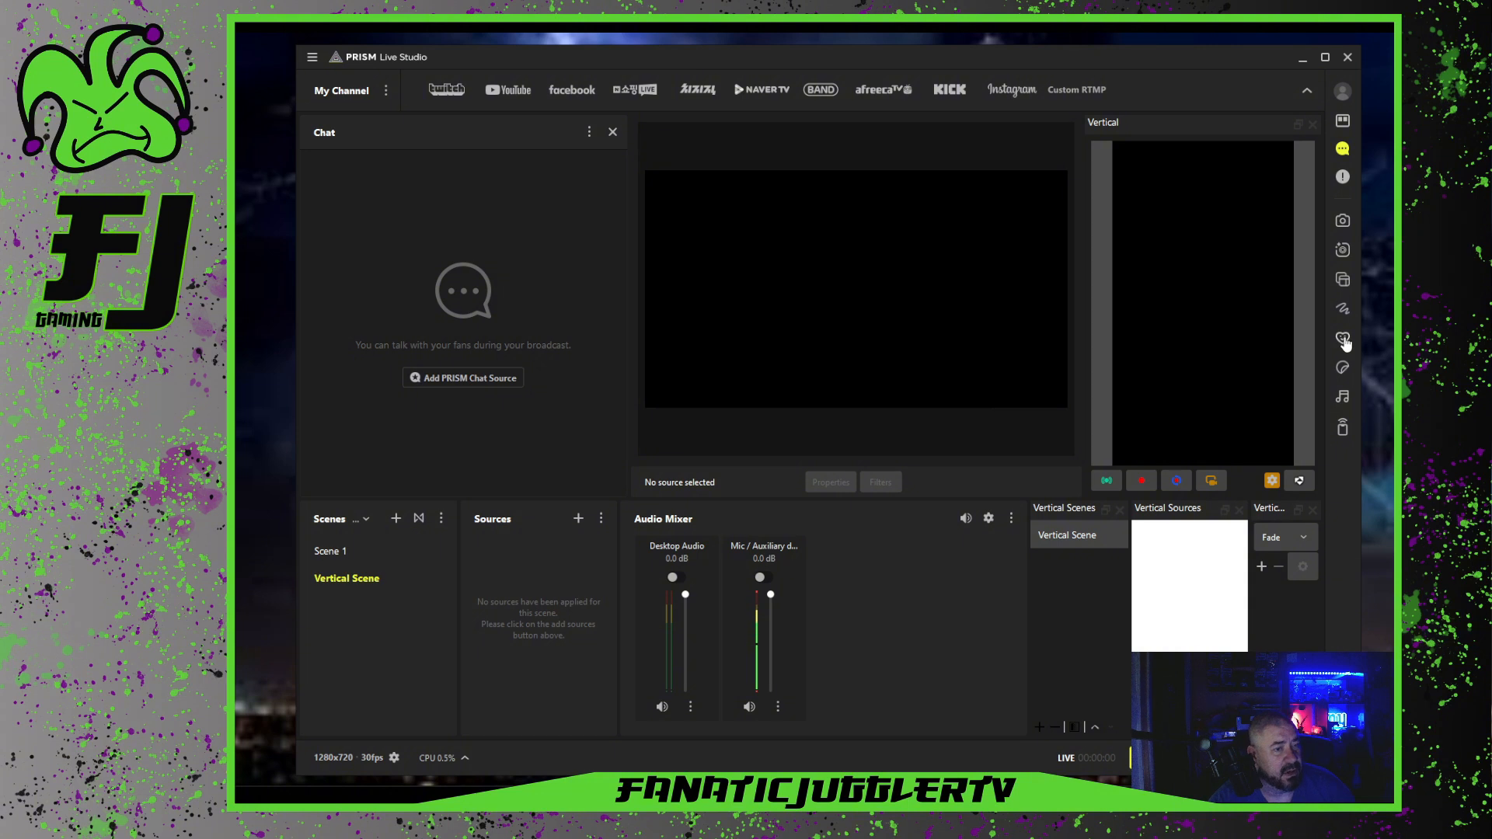
Open the PRISM Sticker library, bring its window fully into view and show all stickers
left_click(1343, 339)
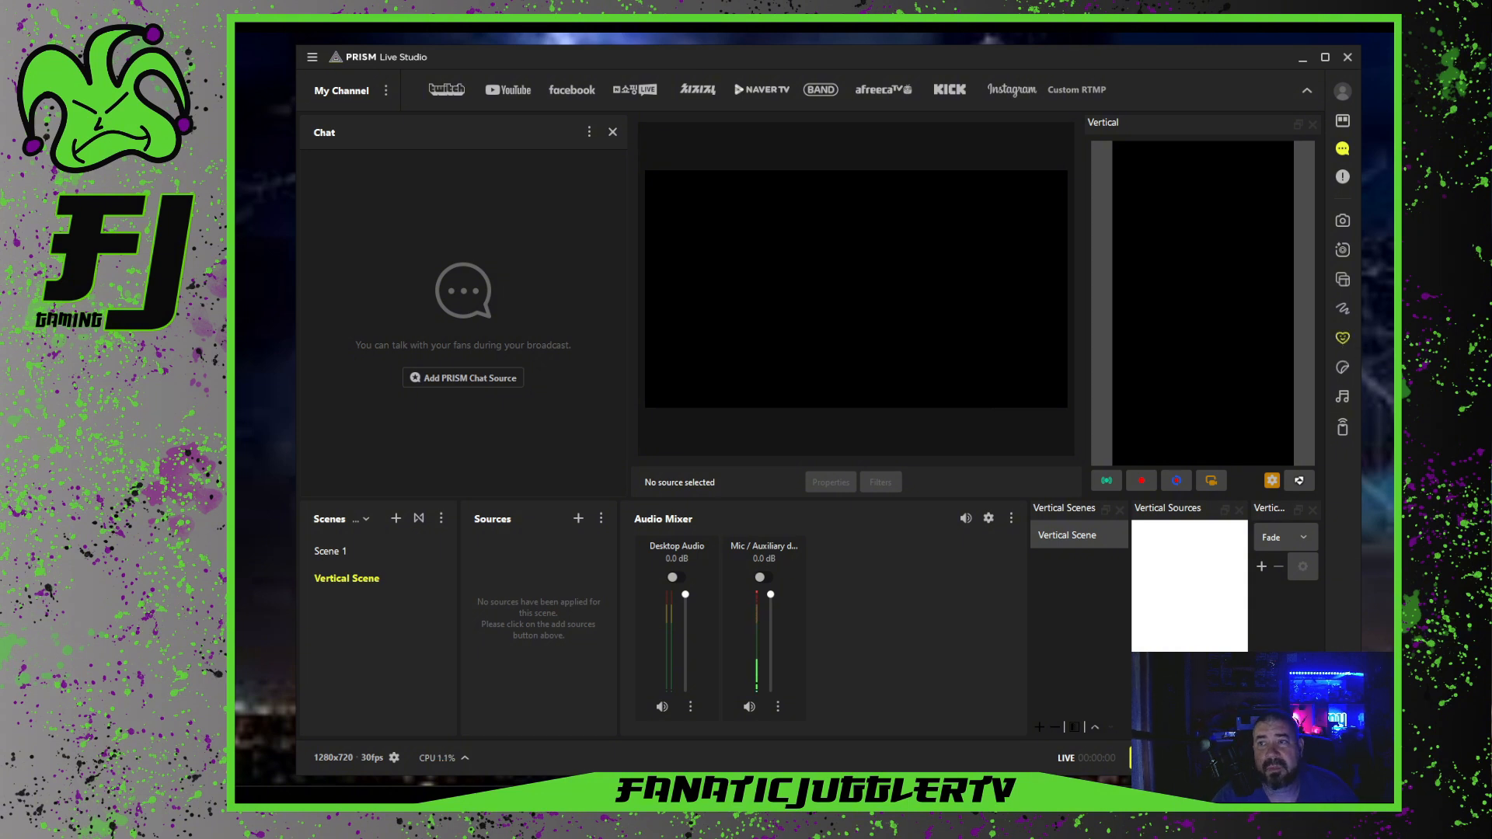
left_click_drag(1391, 124, 1191, 98)
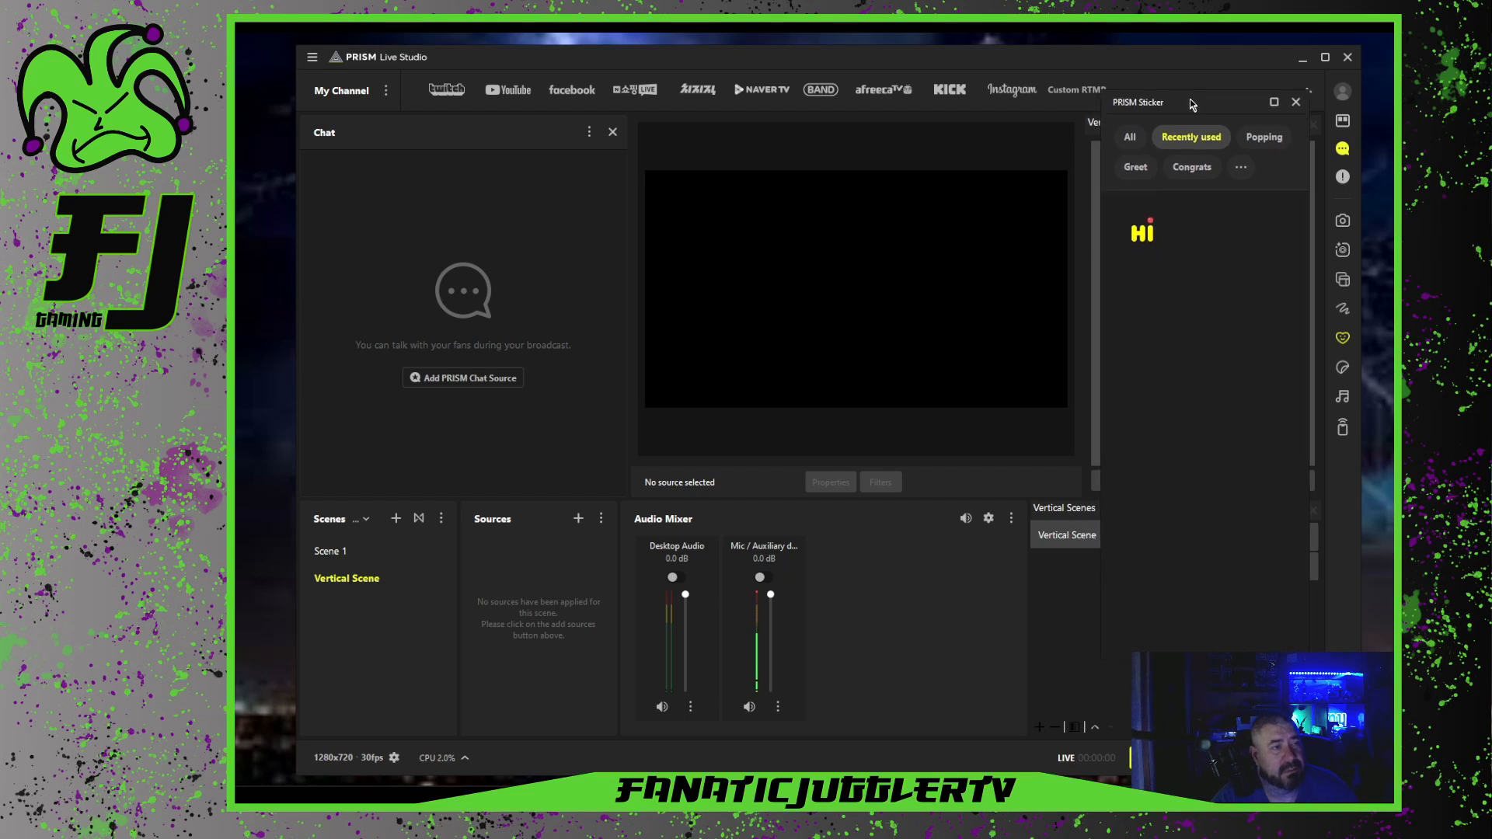
left_click(1131, 134)
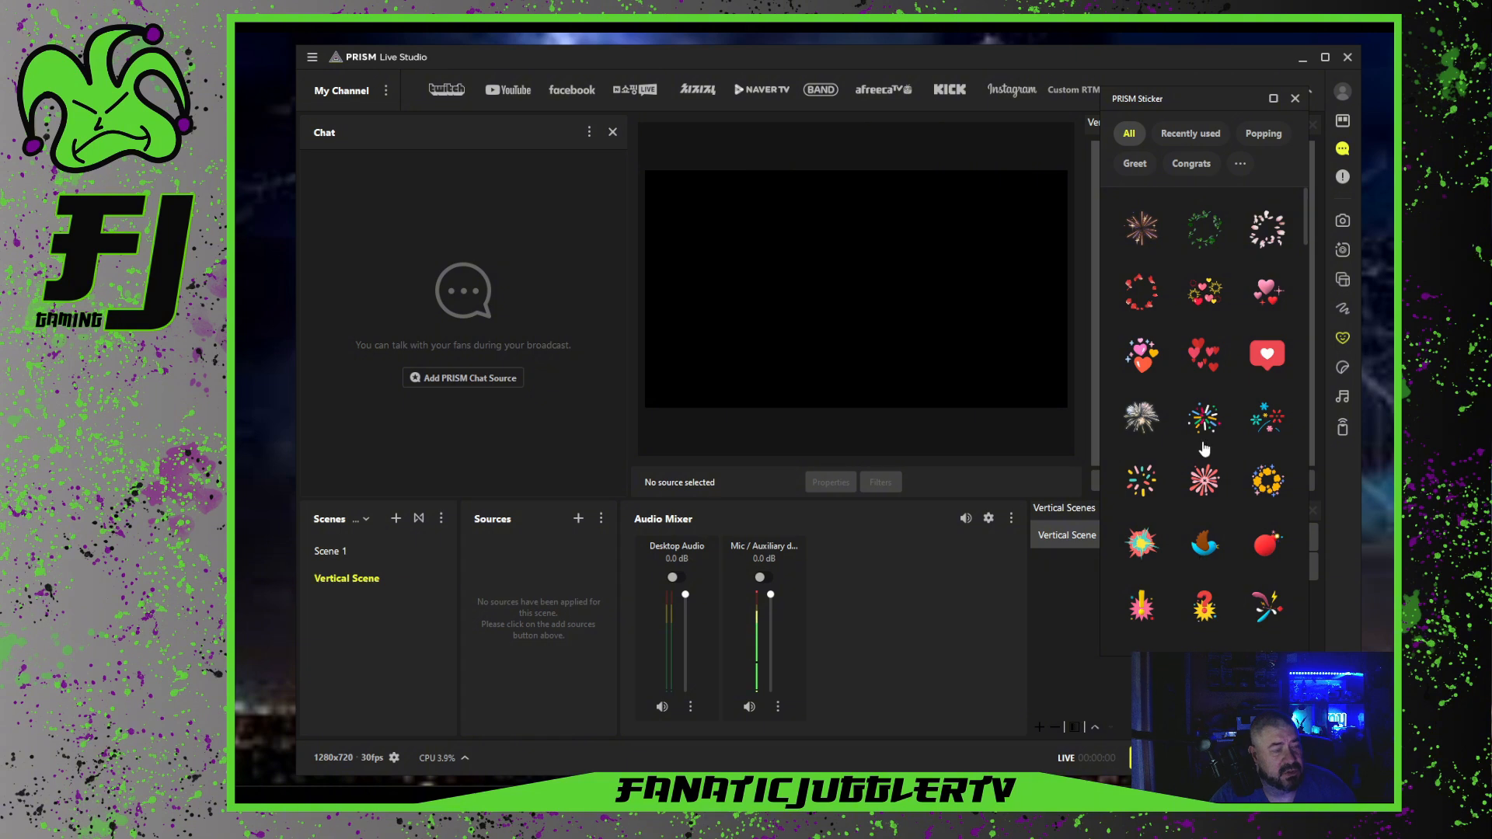
Add the pink exclamation marks sticker with yellow lines twice and the glowing ring sticker once to Vertical Scene
scroll(1205, 451, "down", 3)
scroll(1205, 507, "down", 3)
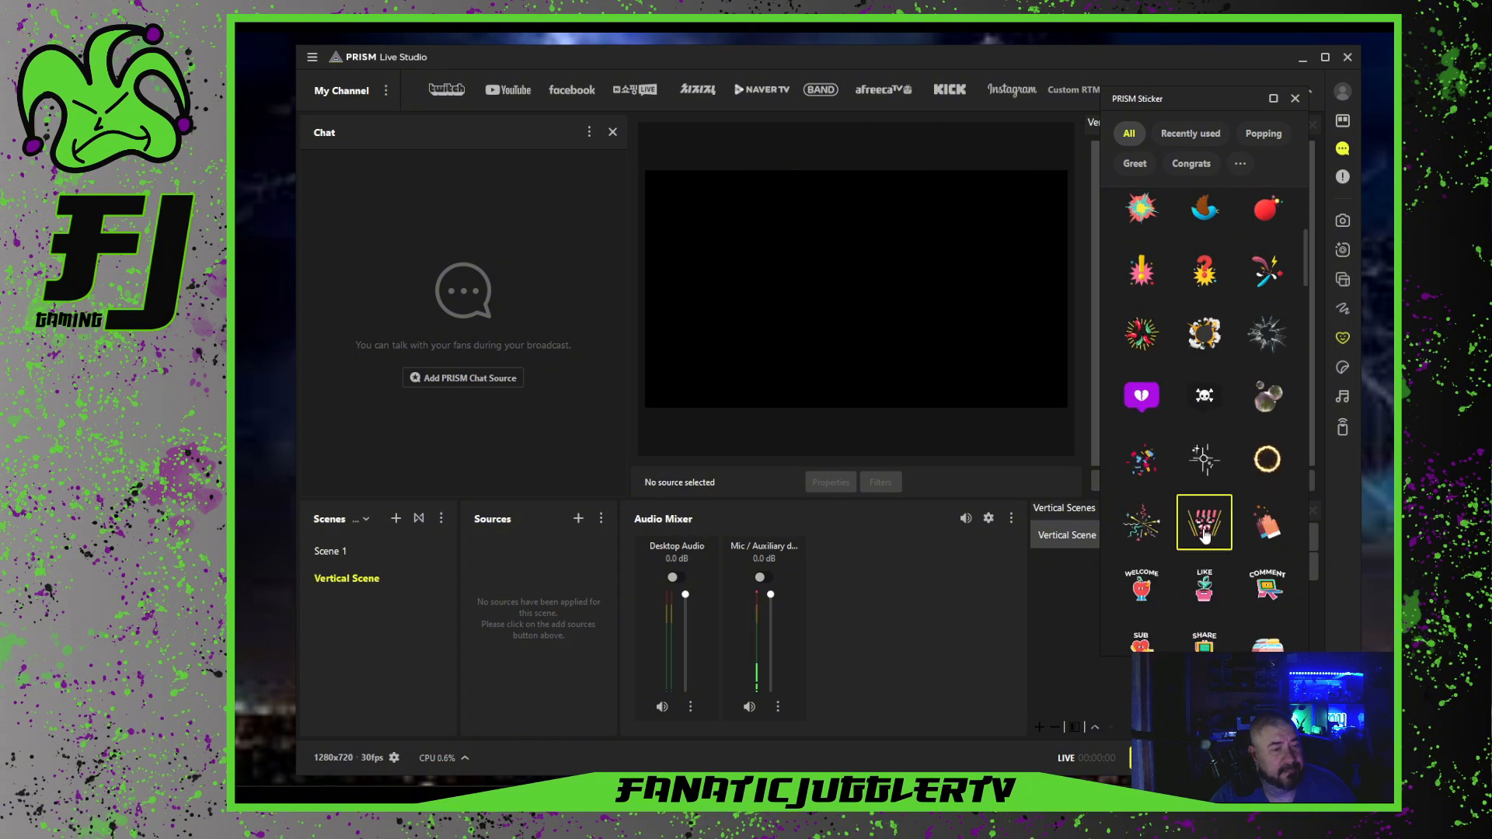
left_click(1204, 535)
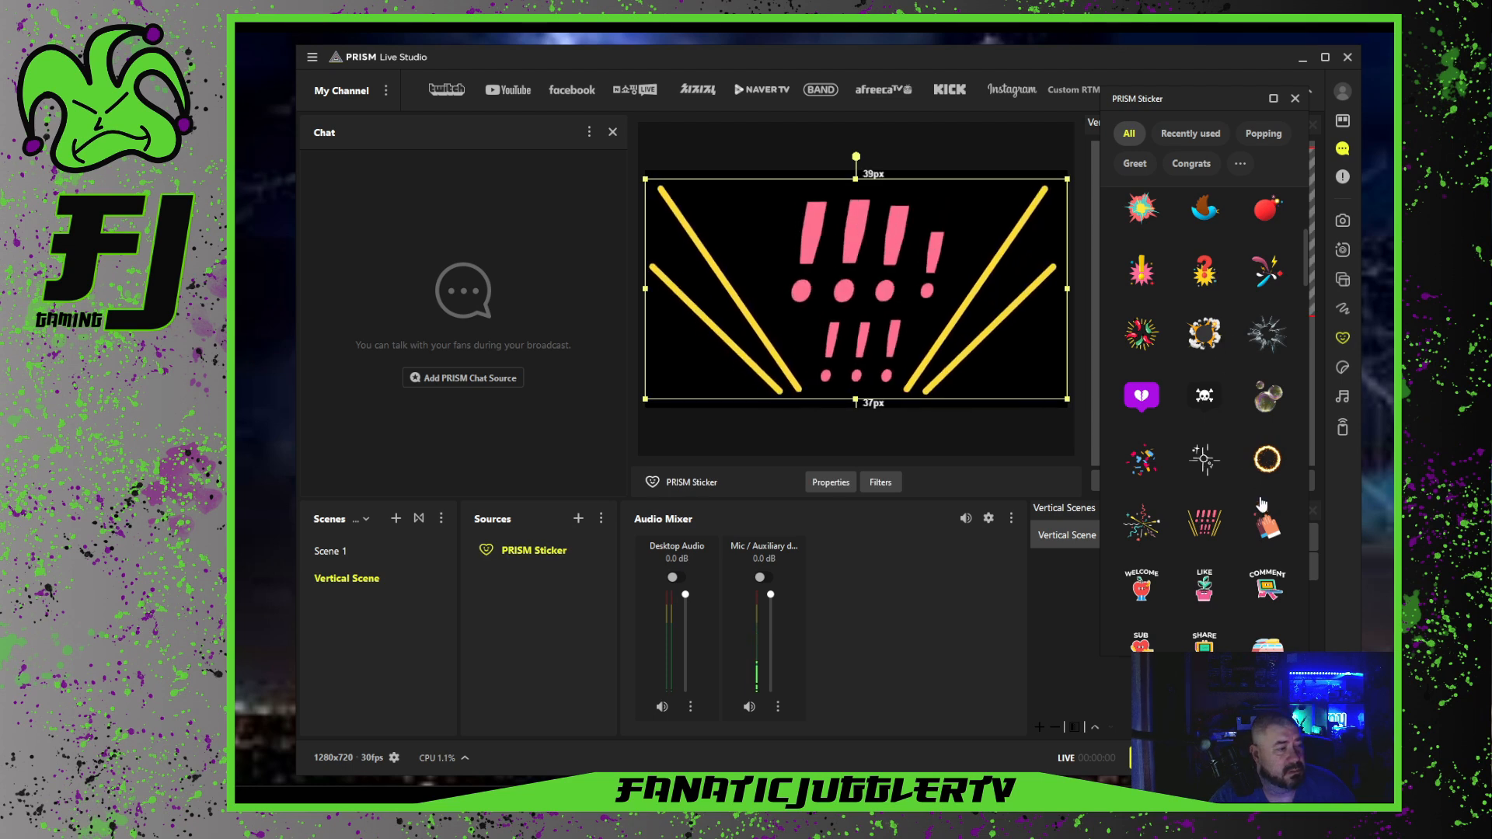
left_click(1210, 536)
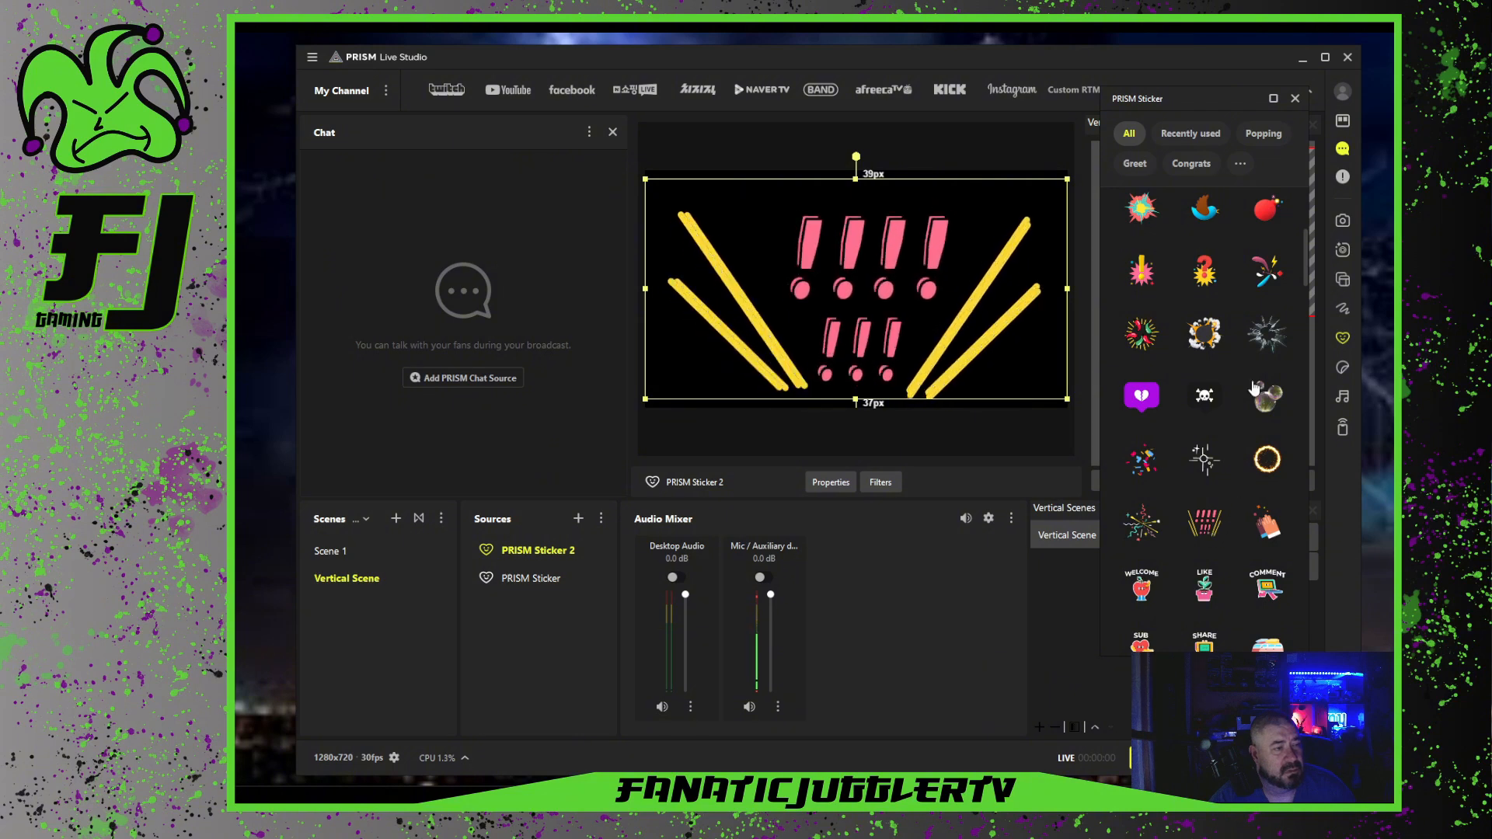
left_click(1275, 464)
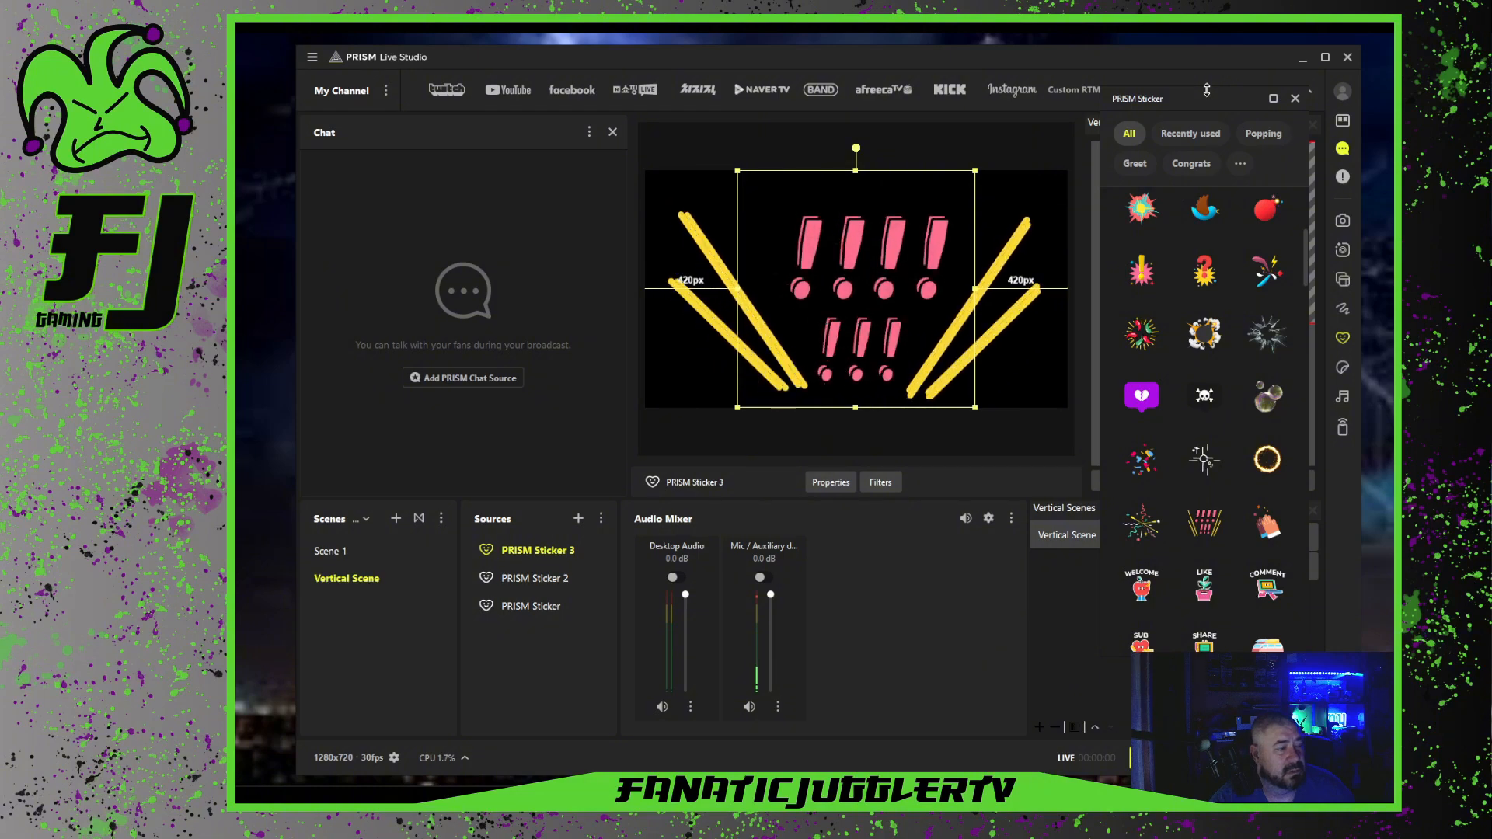
Move the sticker library aside and hide all three PRISM Sticker sources in the scene
left_click_drag(1207, 90, 1426, 297)
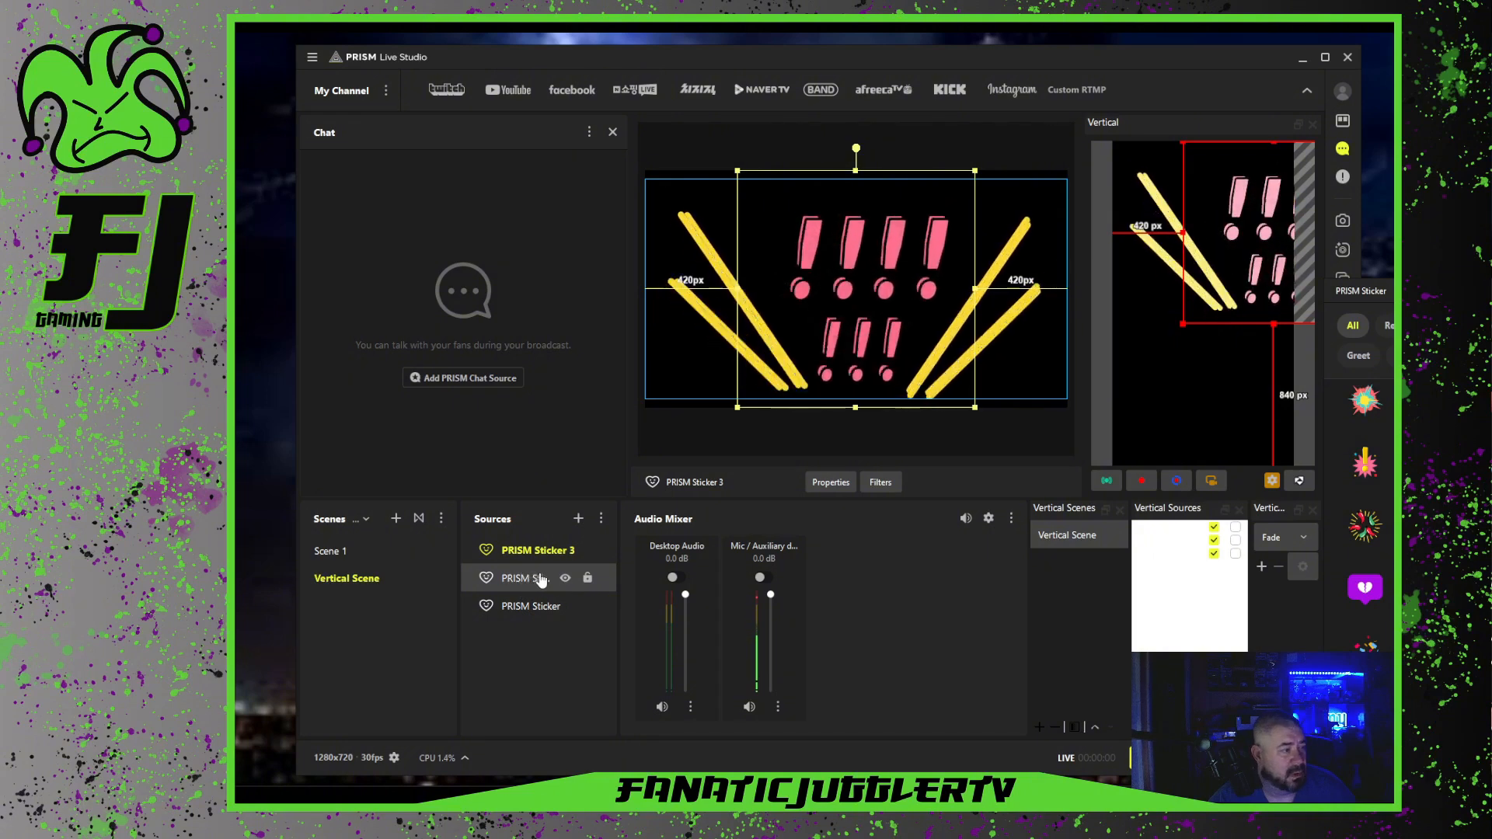
left_click(565, 578)
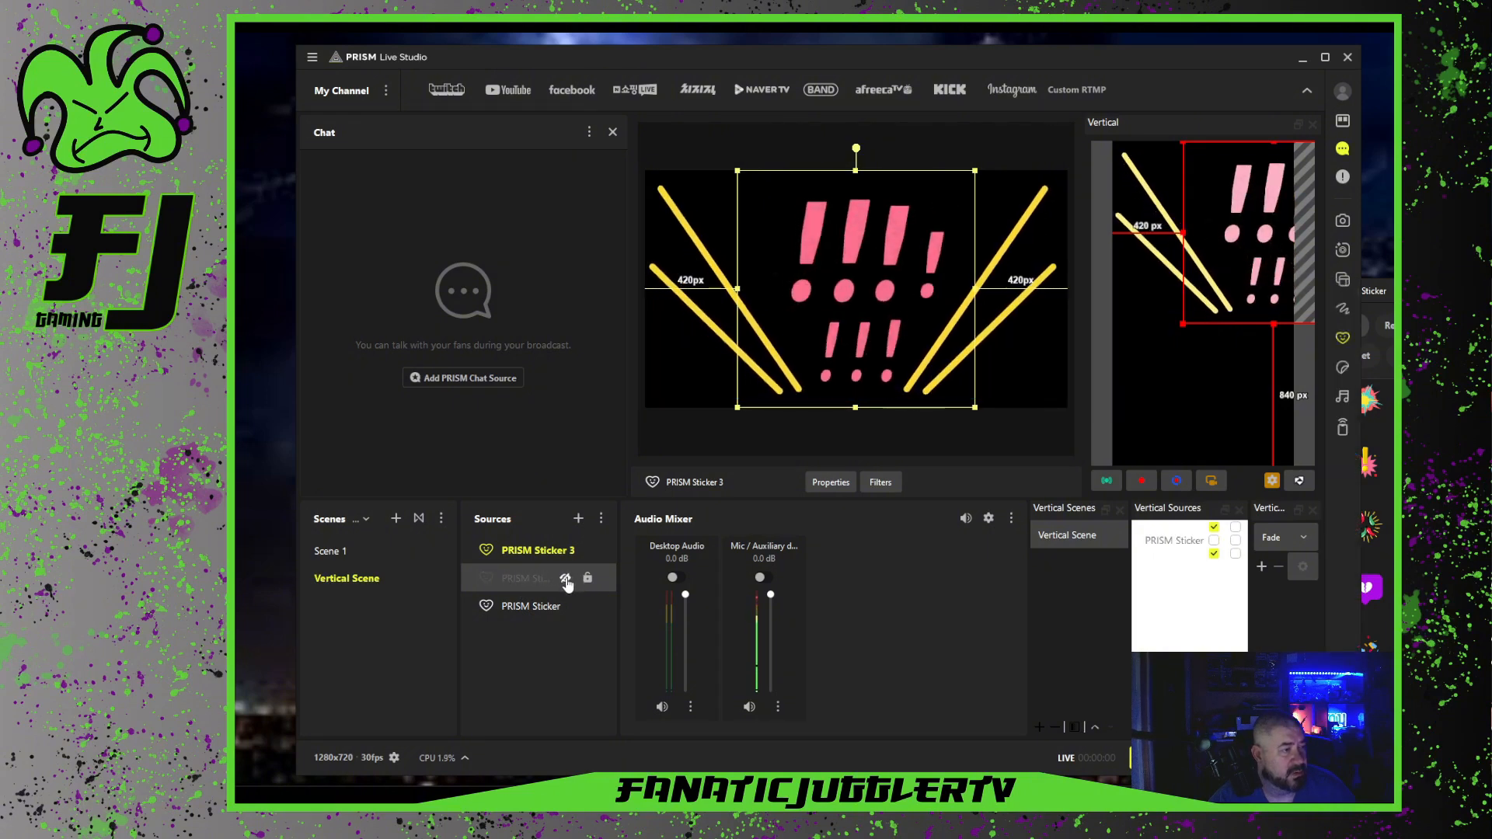
left_click(566, 607)
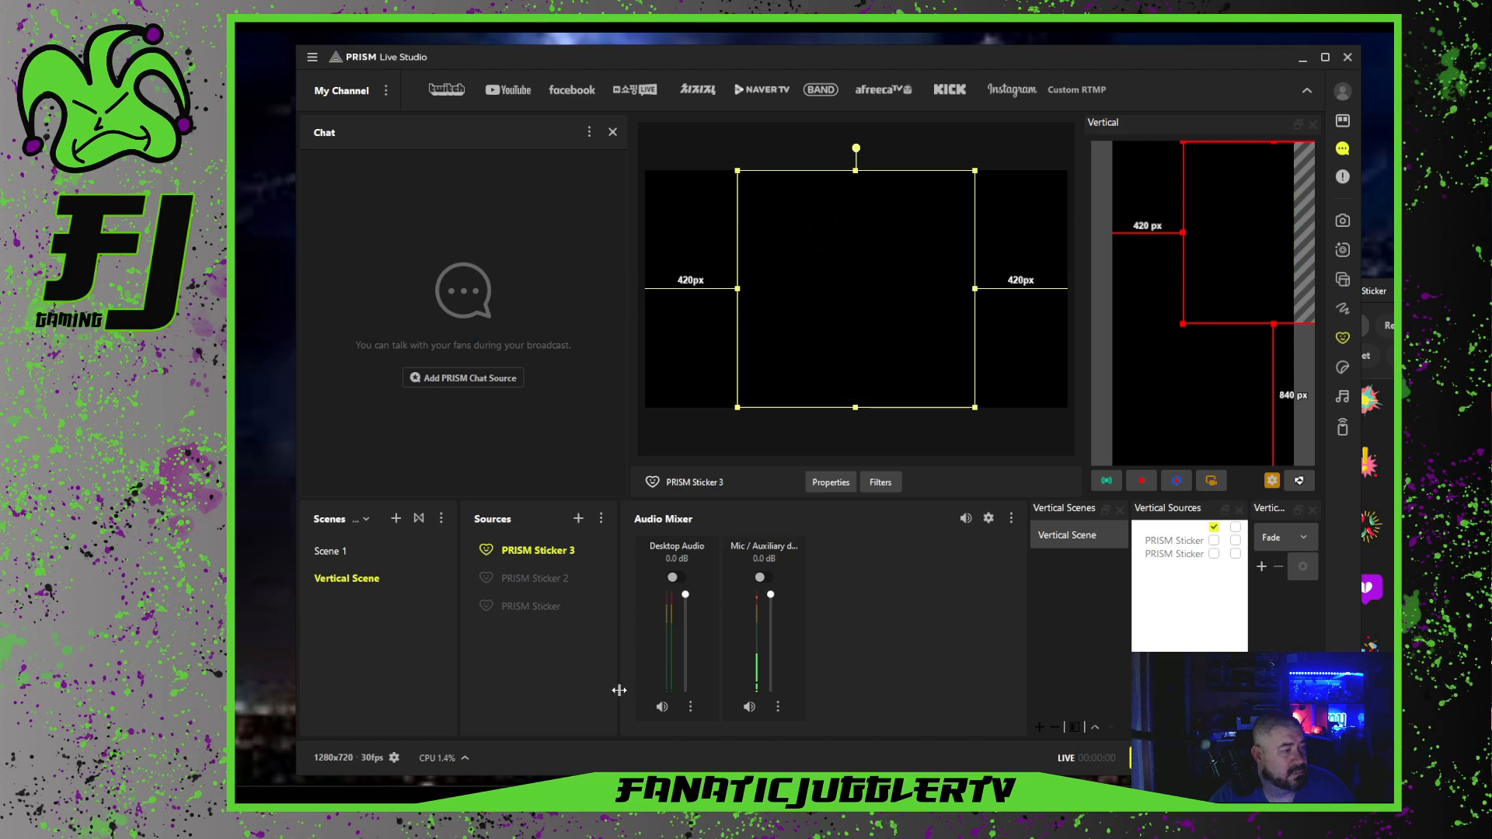
left_click(566, 551)
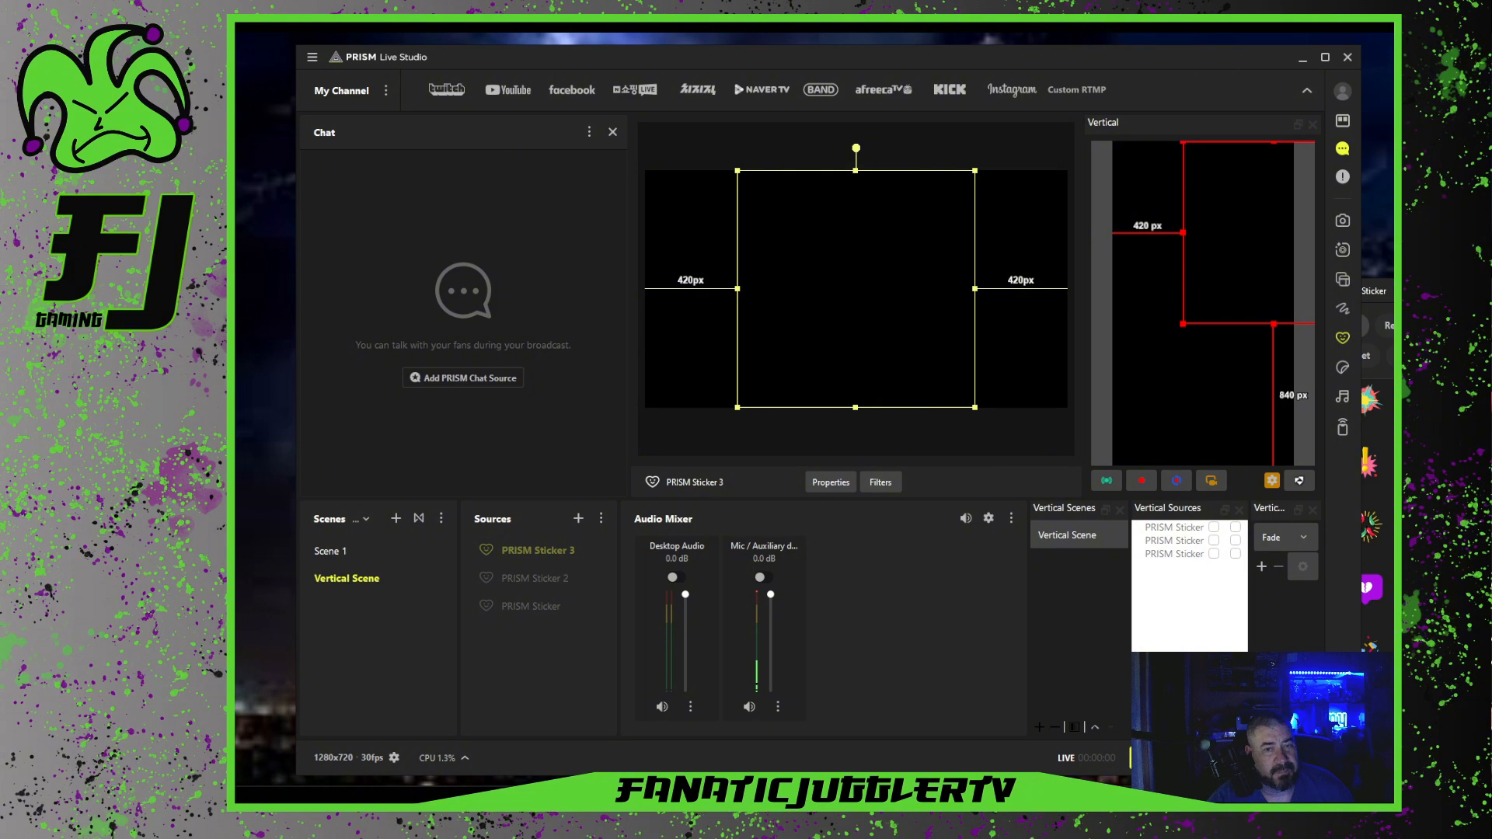
Switch to the Stream Deck app and select the Prism profile
key("alt+Tab")
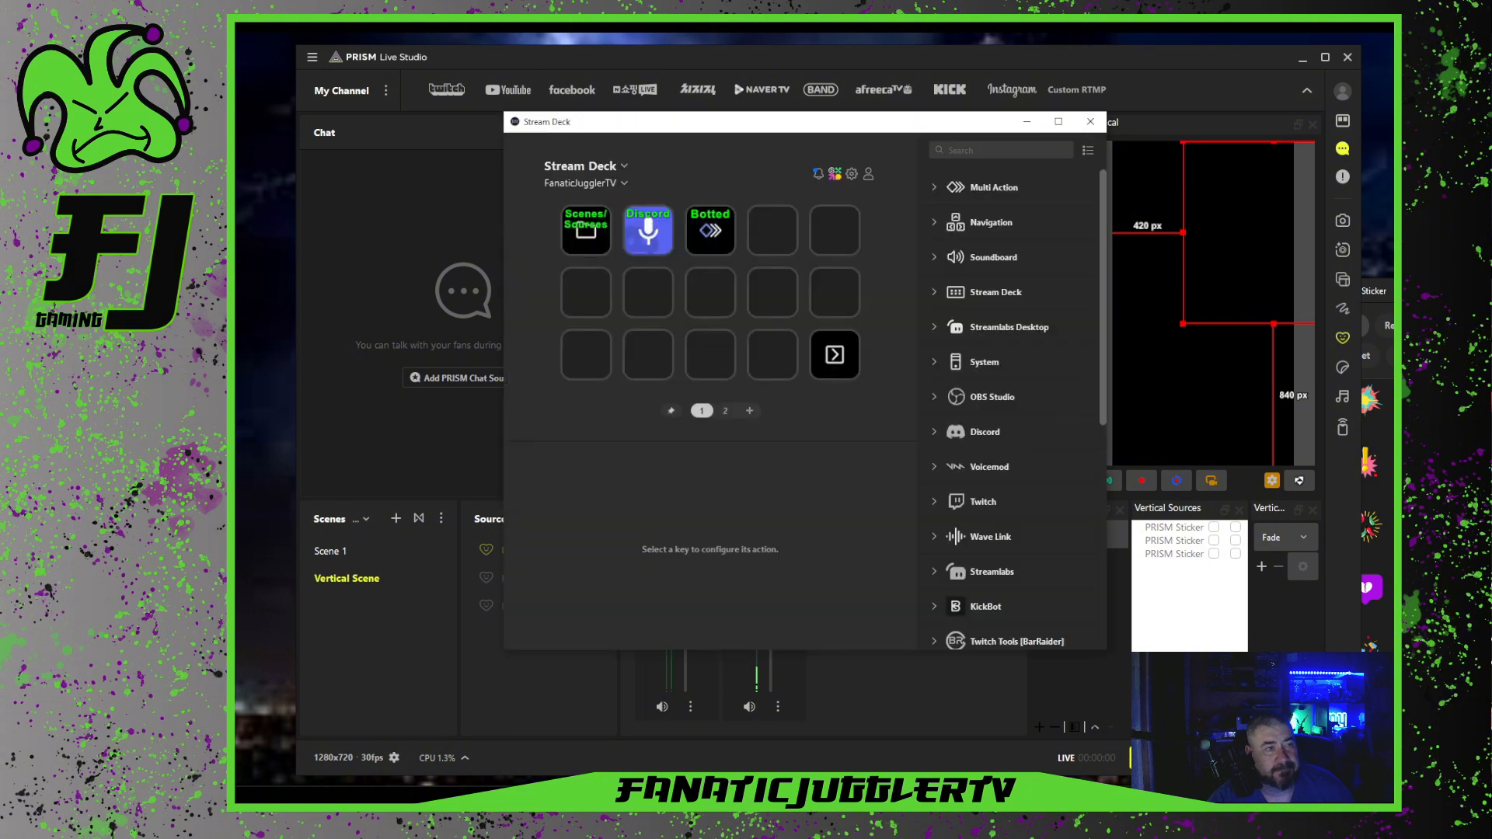
left_click(624, 185)
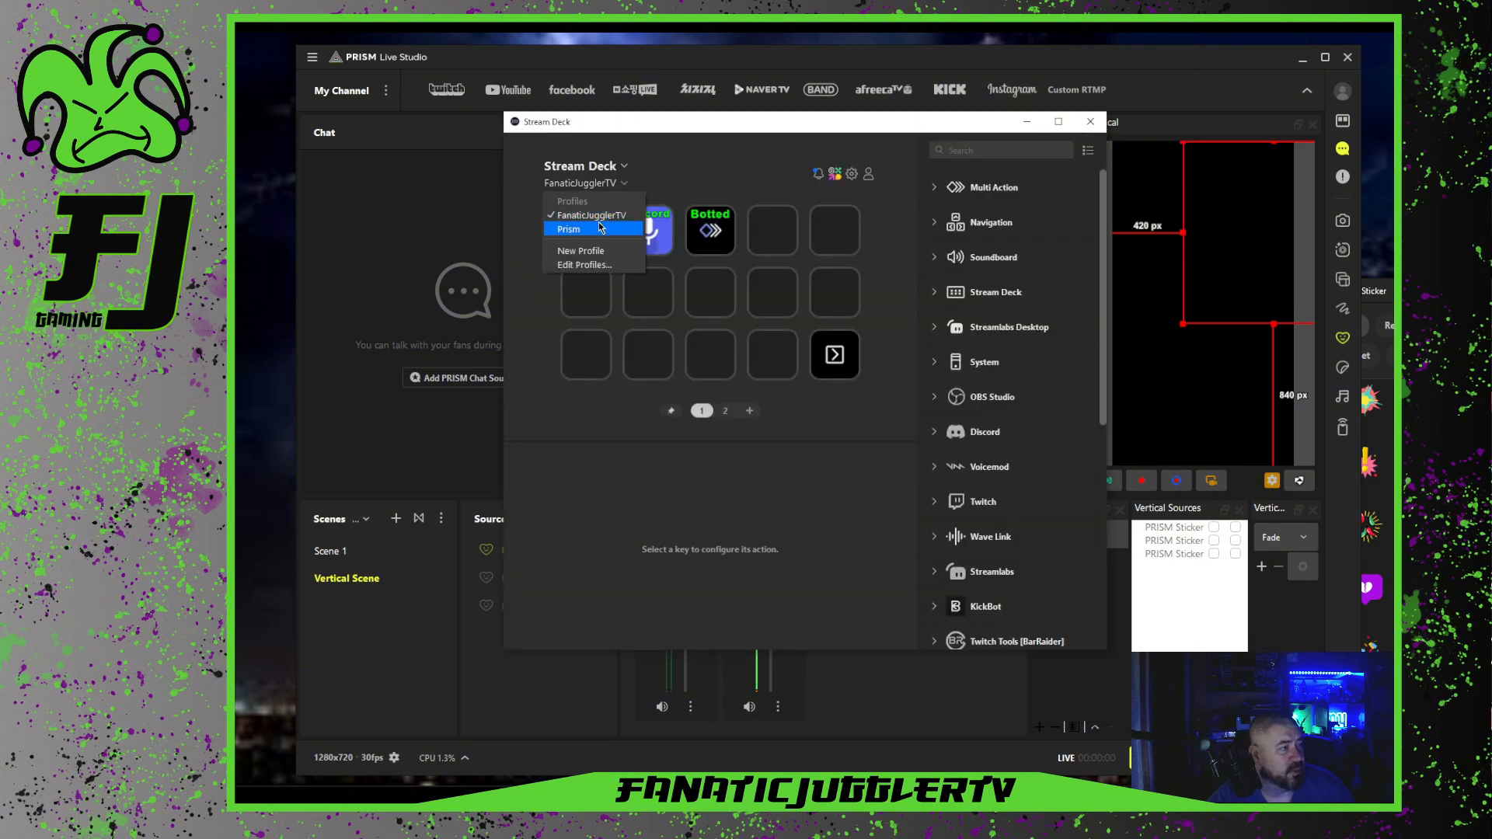
left_click(569, 230)
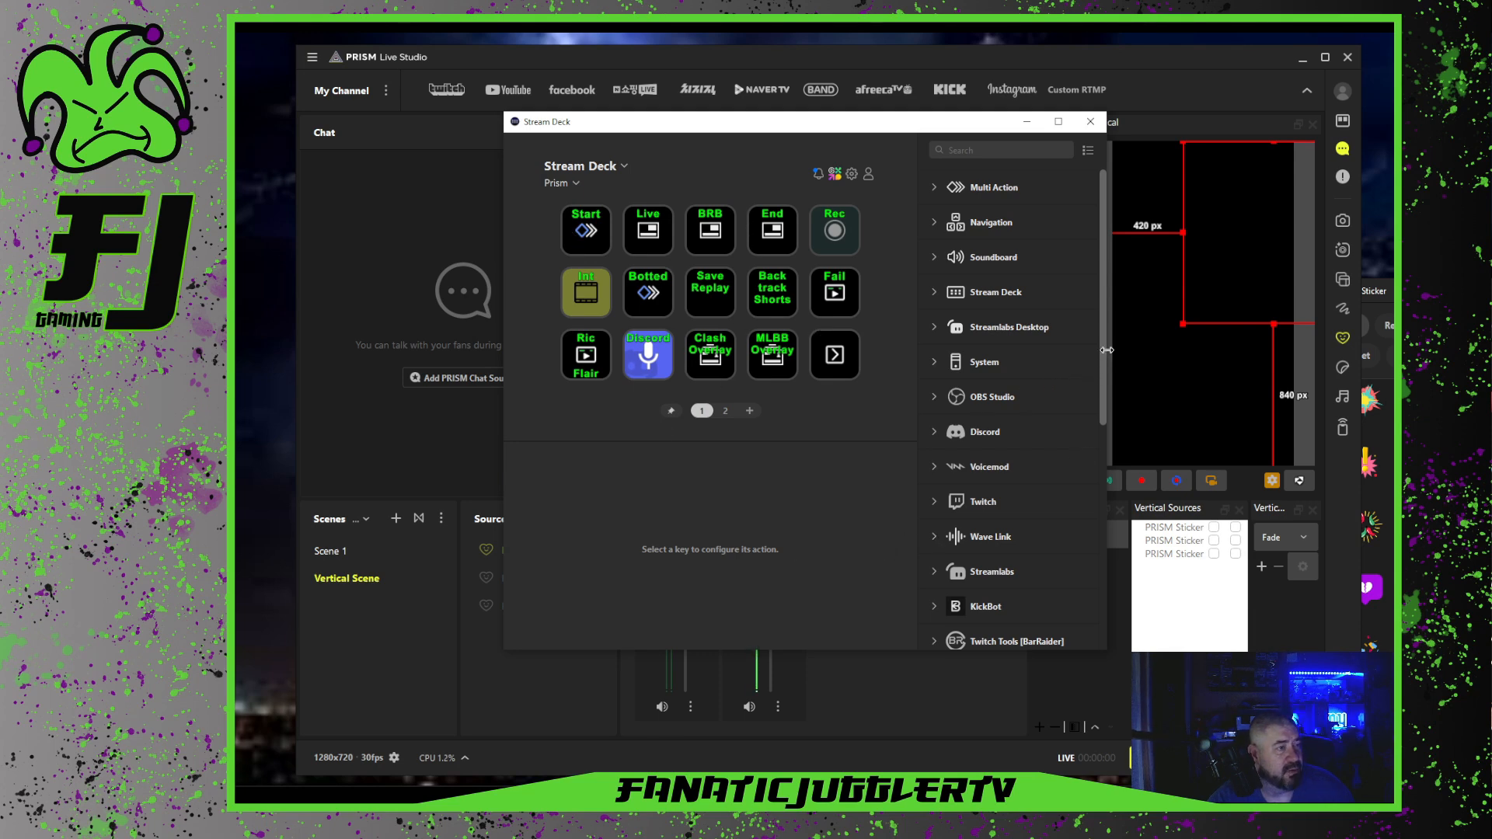
Examine the available PRISM Live Studio actions and the Start key's setup in Stream Deck, and close its window
left_click_drag(1103, 329, 1113, 562)
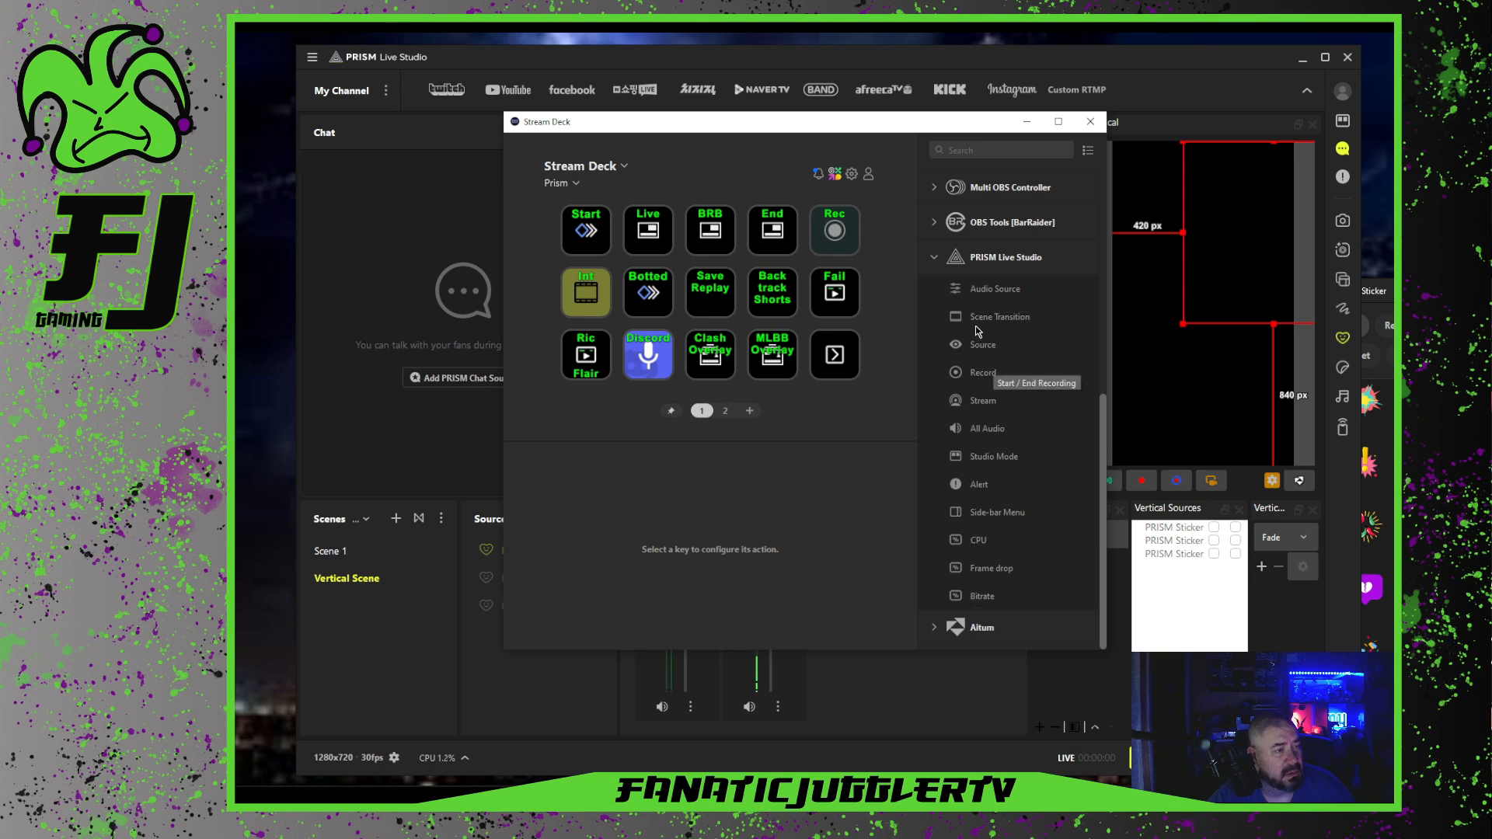
left_click(934, 260)
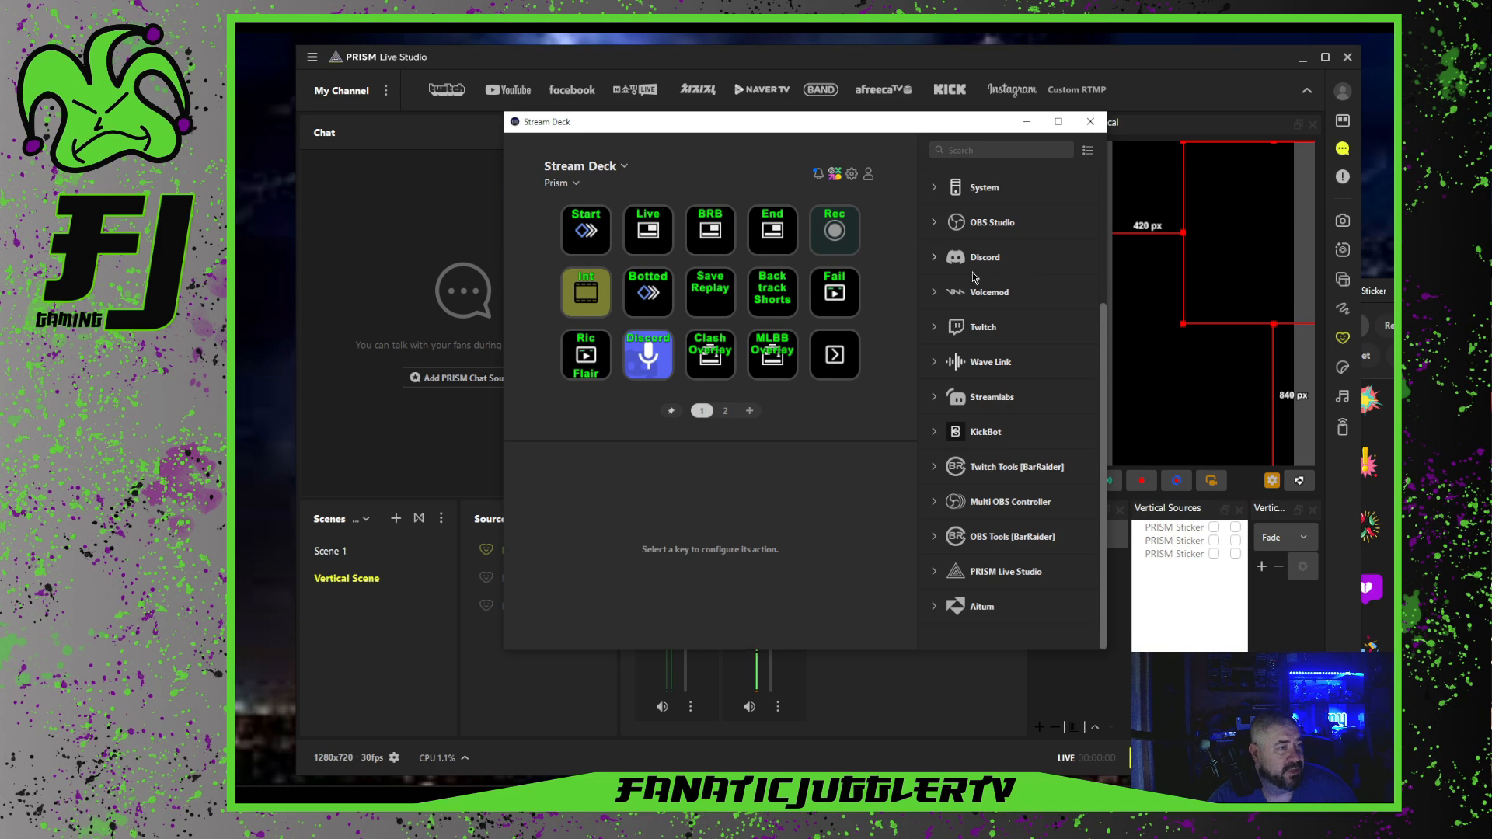
left_click(586, 232)
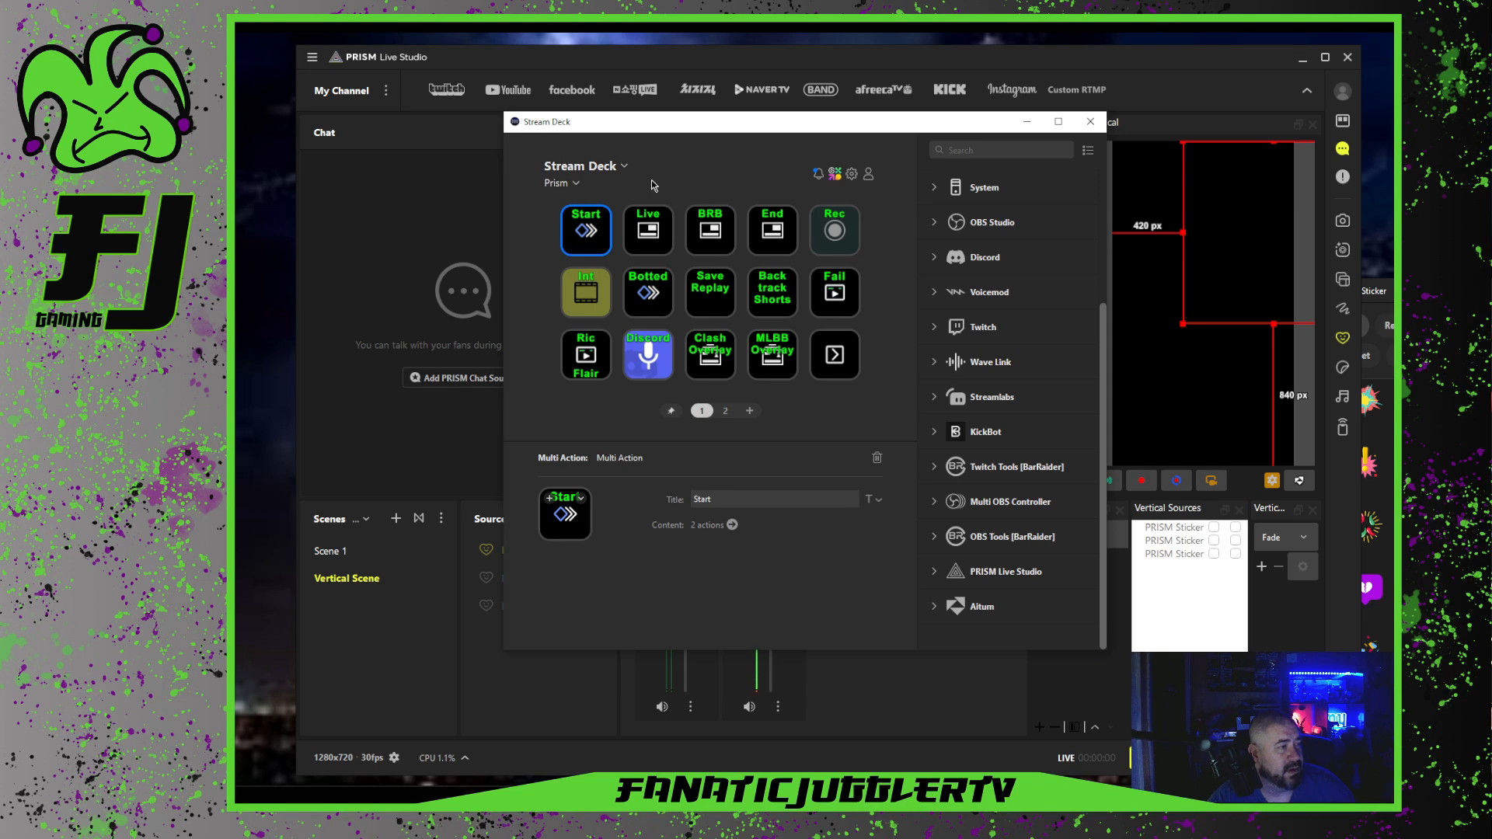
left_click(1092, 123)
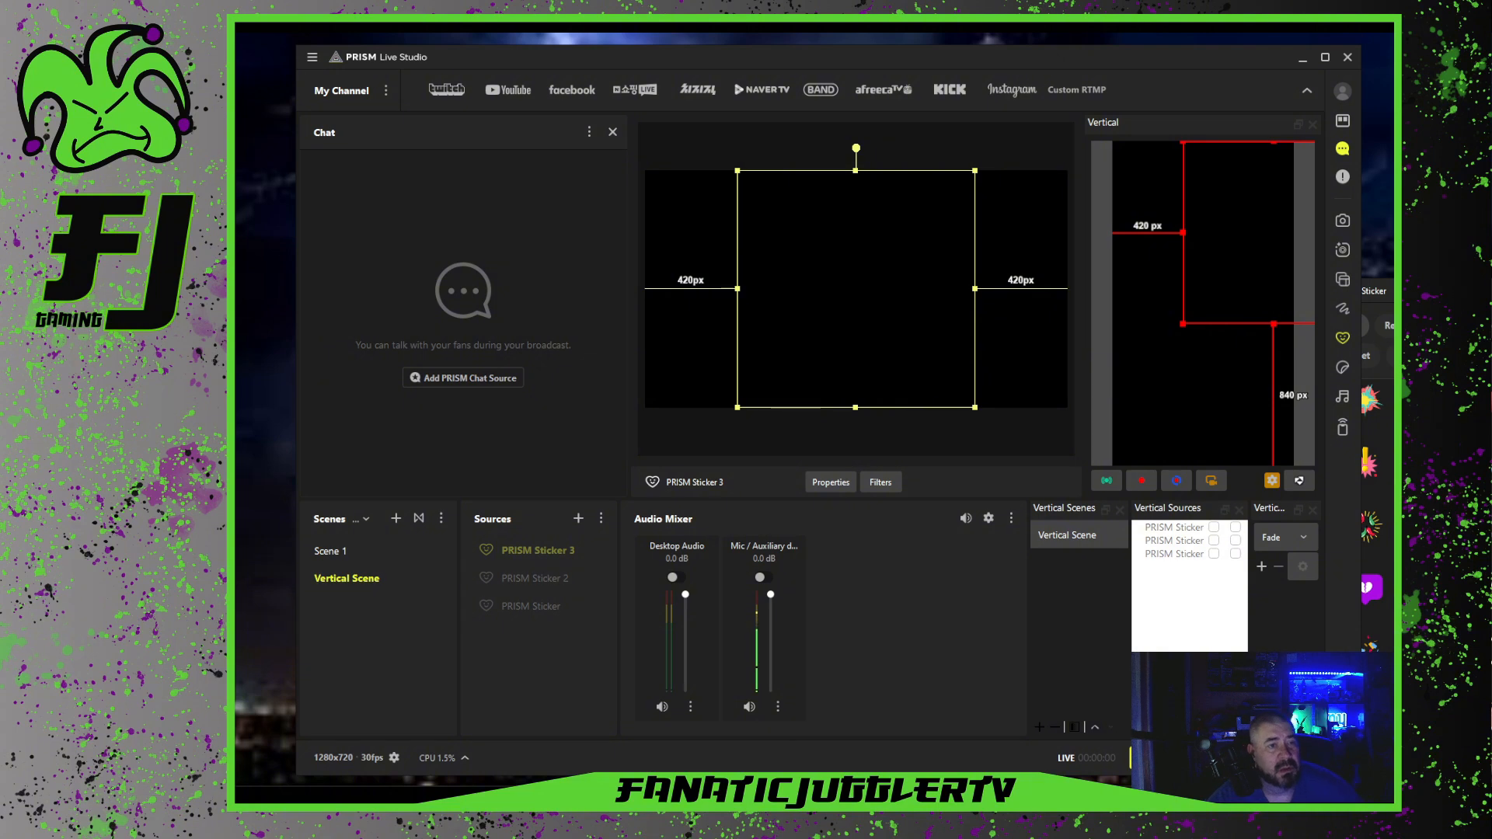
Bring the PRISM Sticker library back into view and close it
left_click(1343, 337)
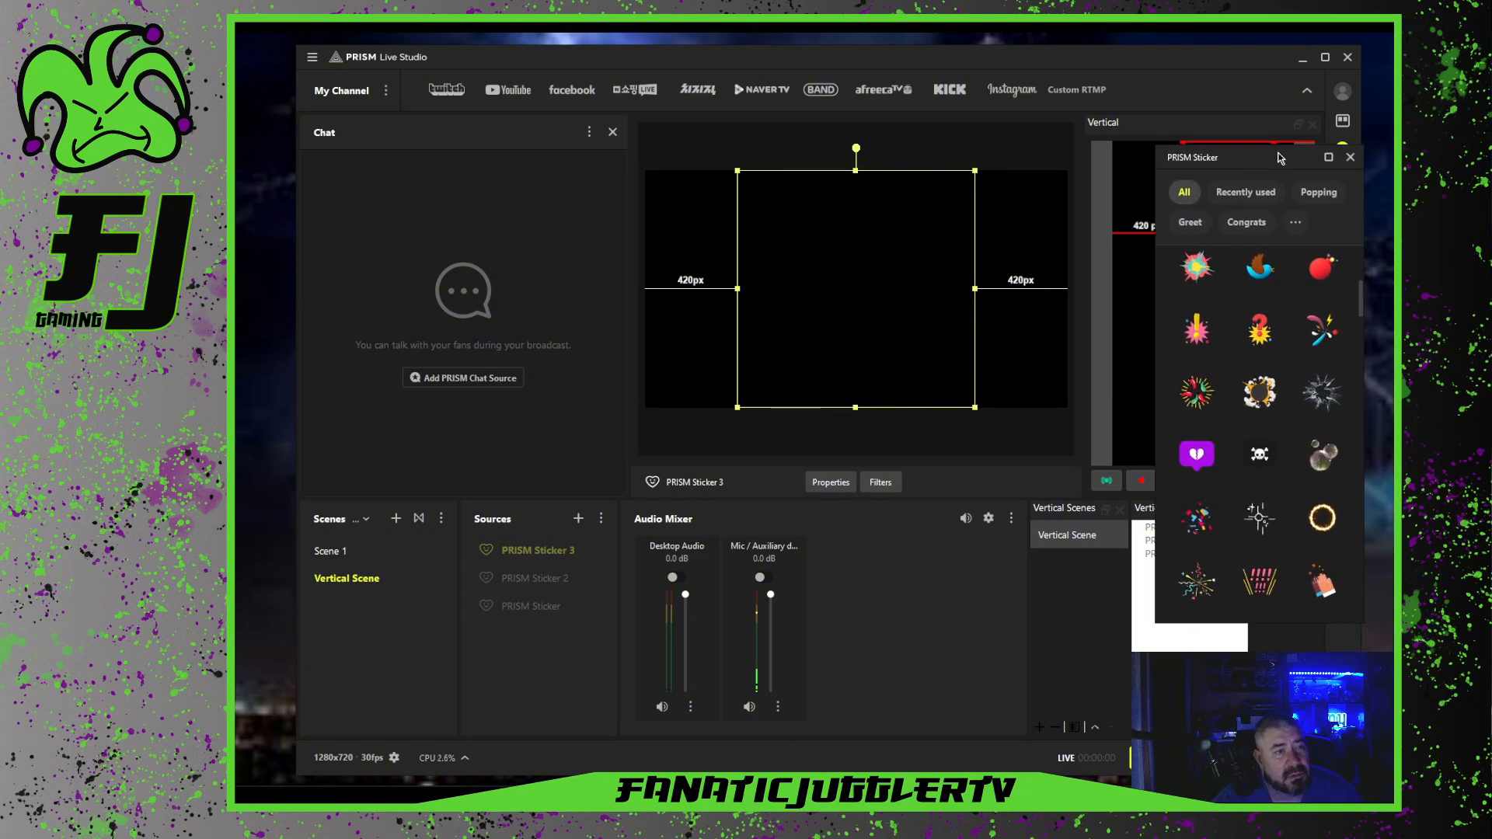
left_click(1349, 158)
Hide and show the Chat panel twice, leaving it displayed
left_click(1343, 150)
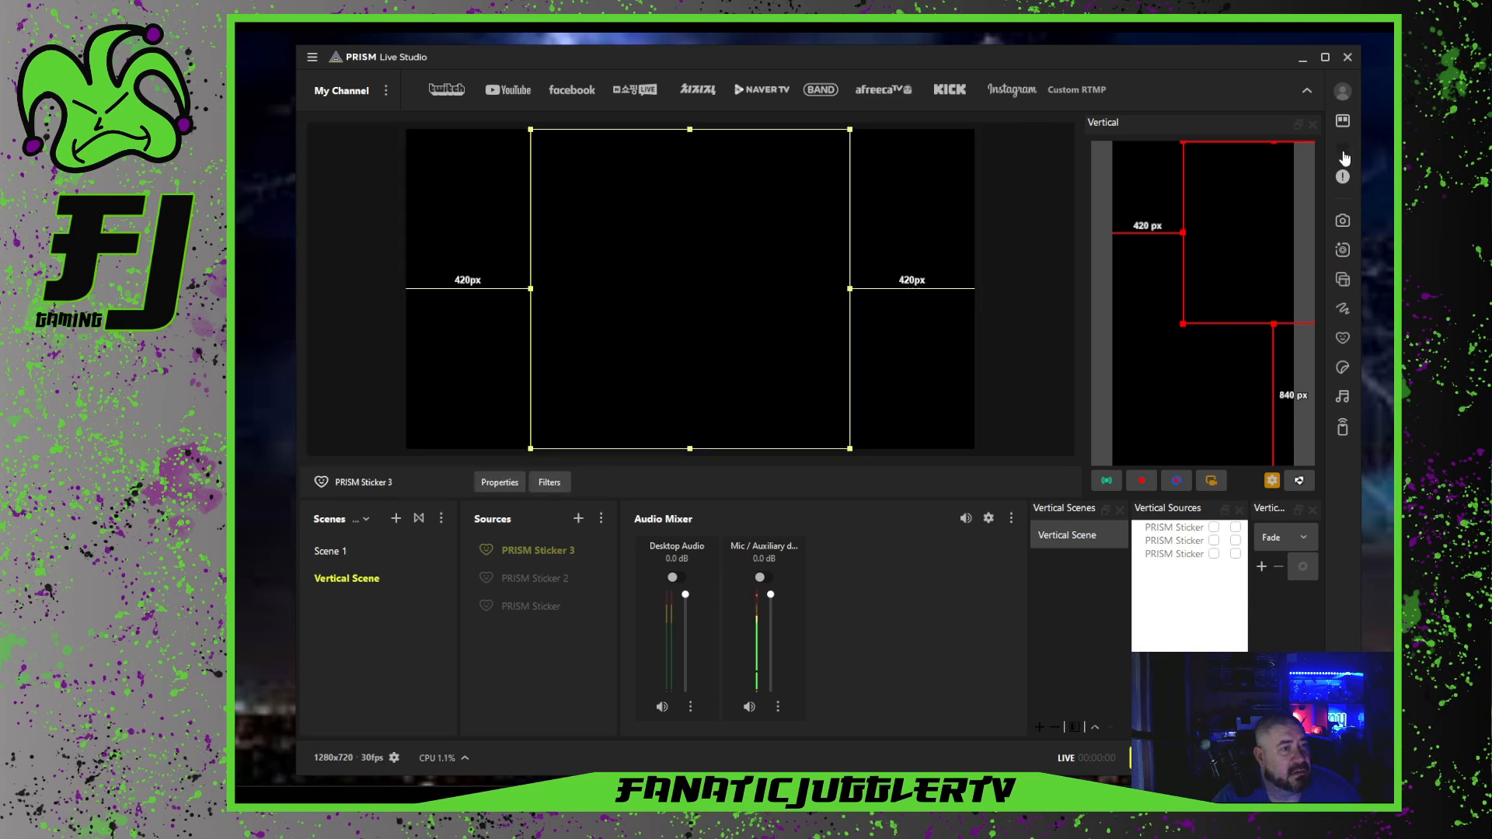
left_click(1343, 150)
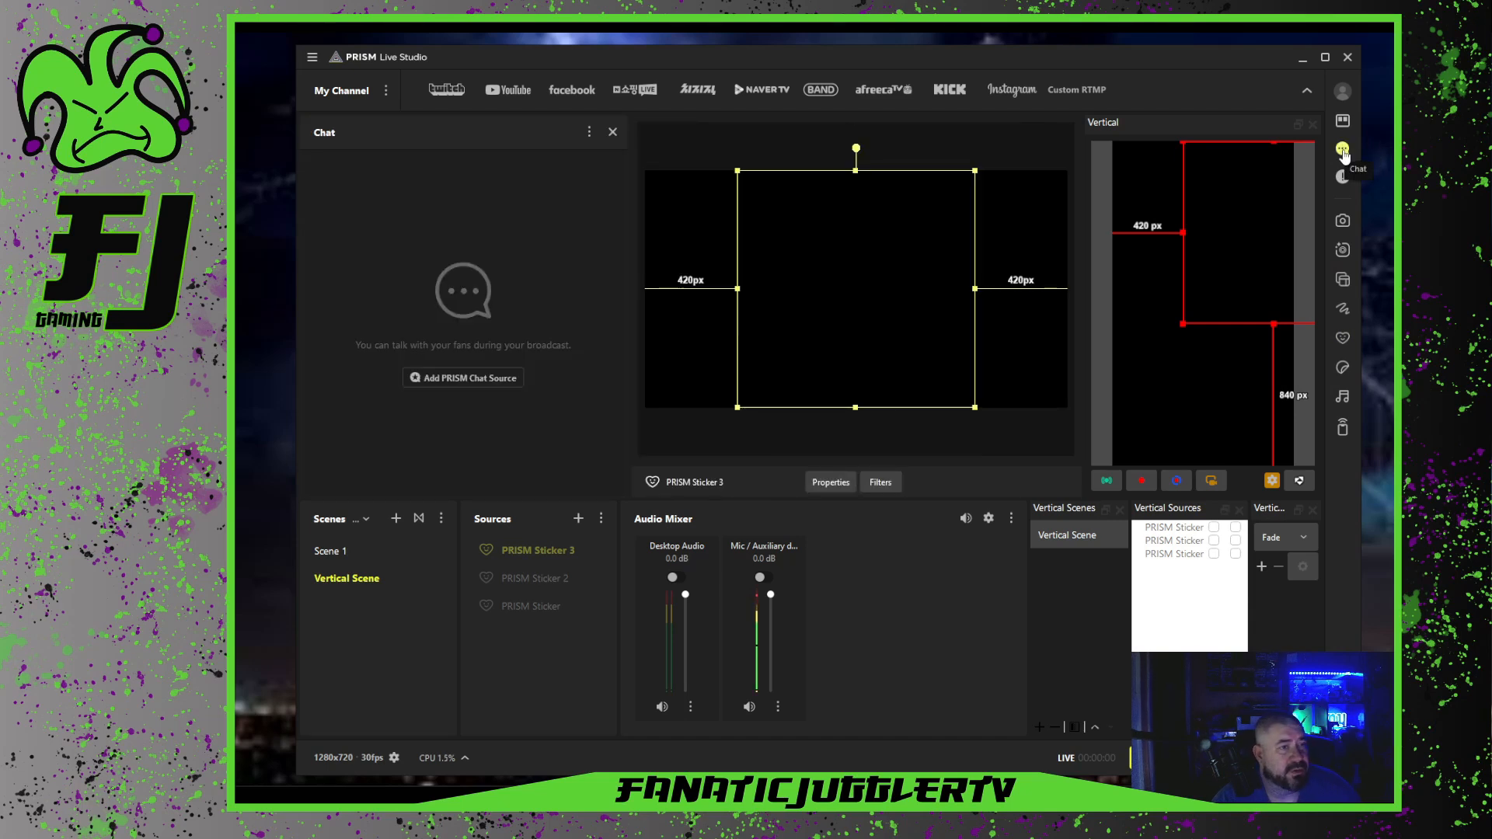
left_click(1344, 153)
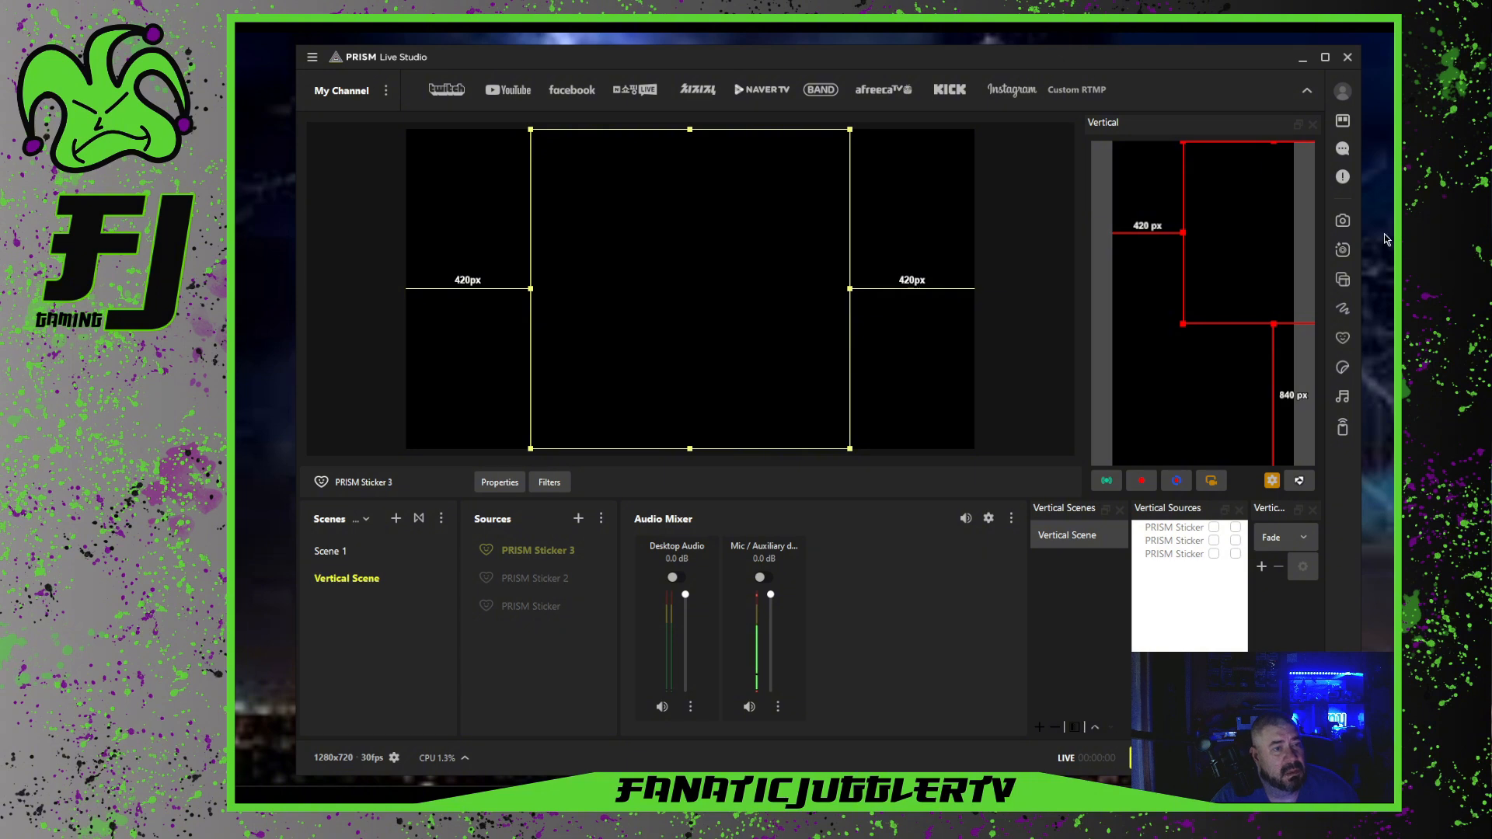
left_click(1343, 149)
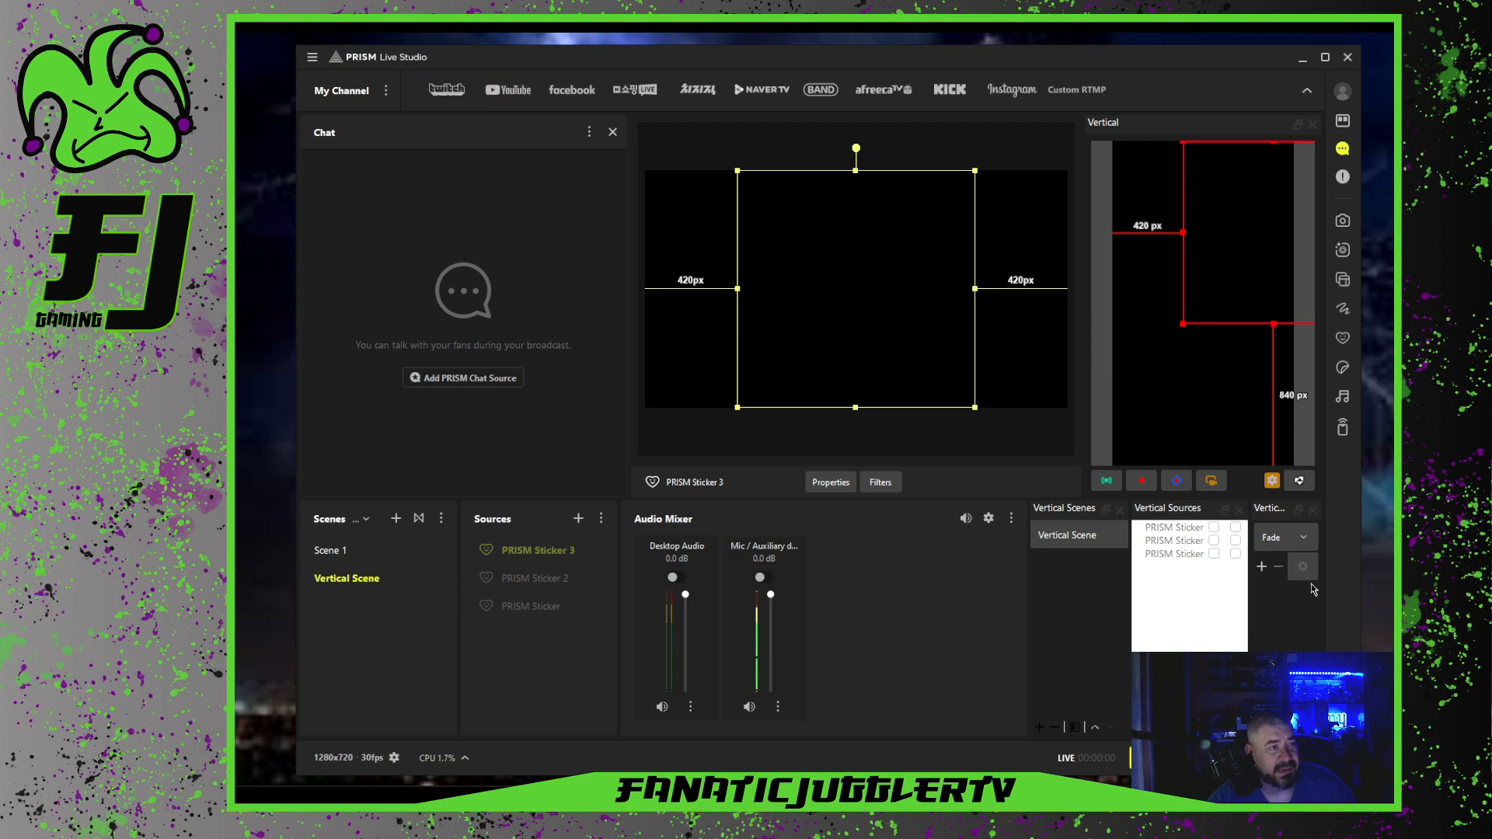
Delete PRISM Sticker 3, PRISM Sticker 2 and PRISM Sticker from the scene's sources
right_click(518, 552)
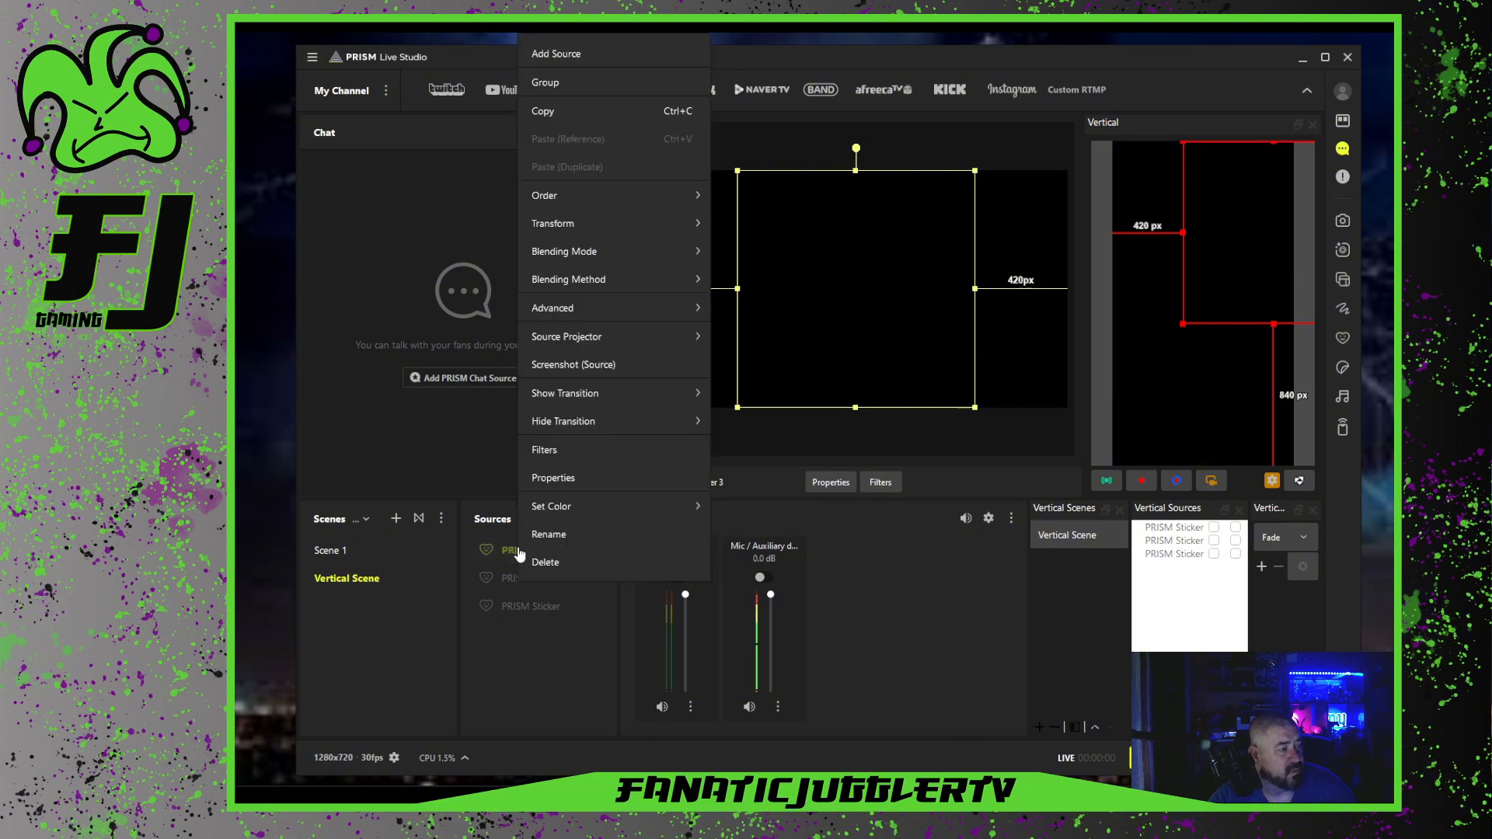
left_click(535, 571)
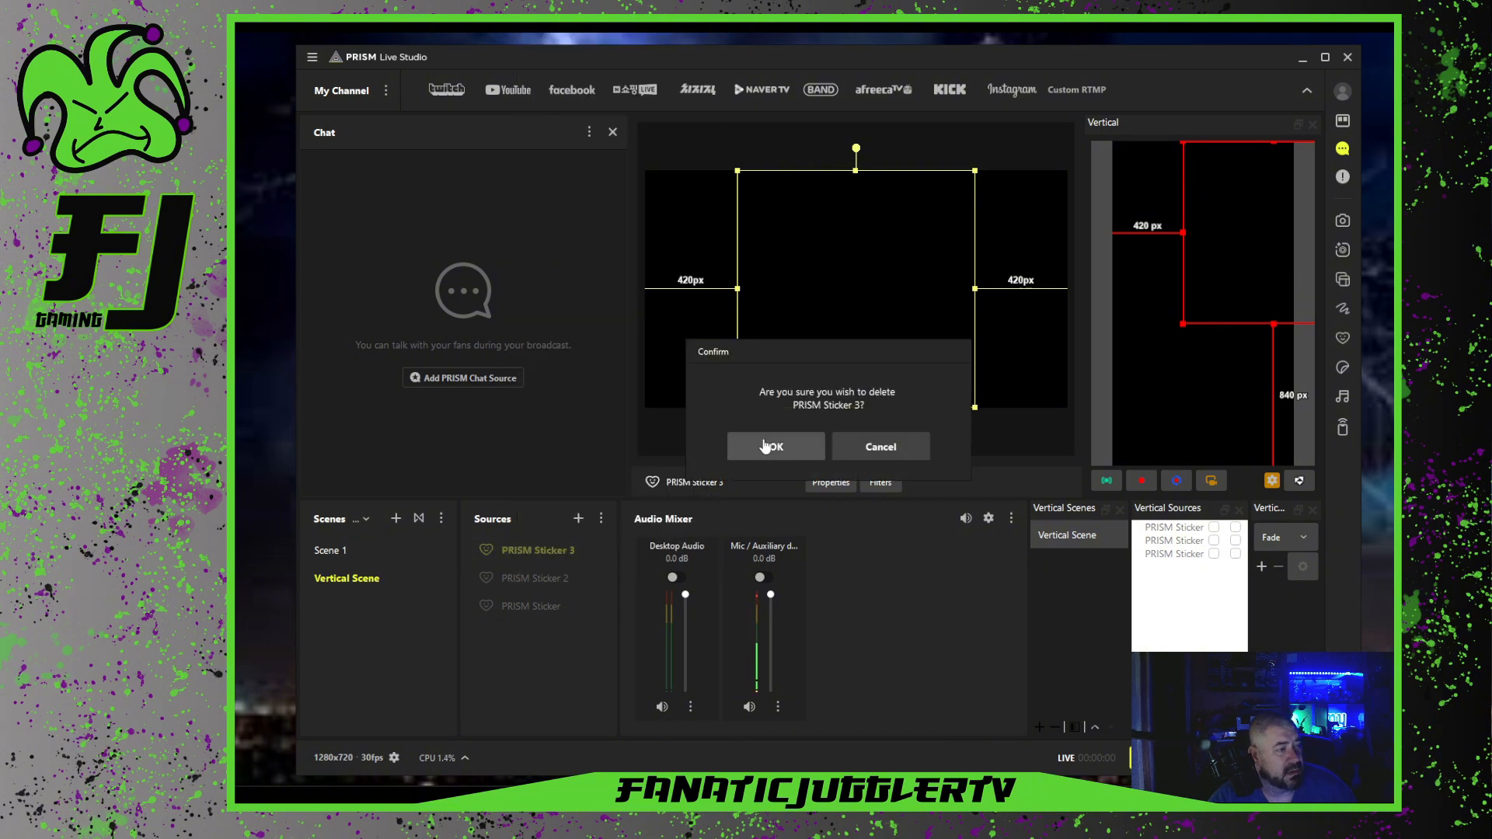
left_click(766, 446)
right_click(523, 551)
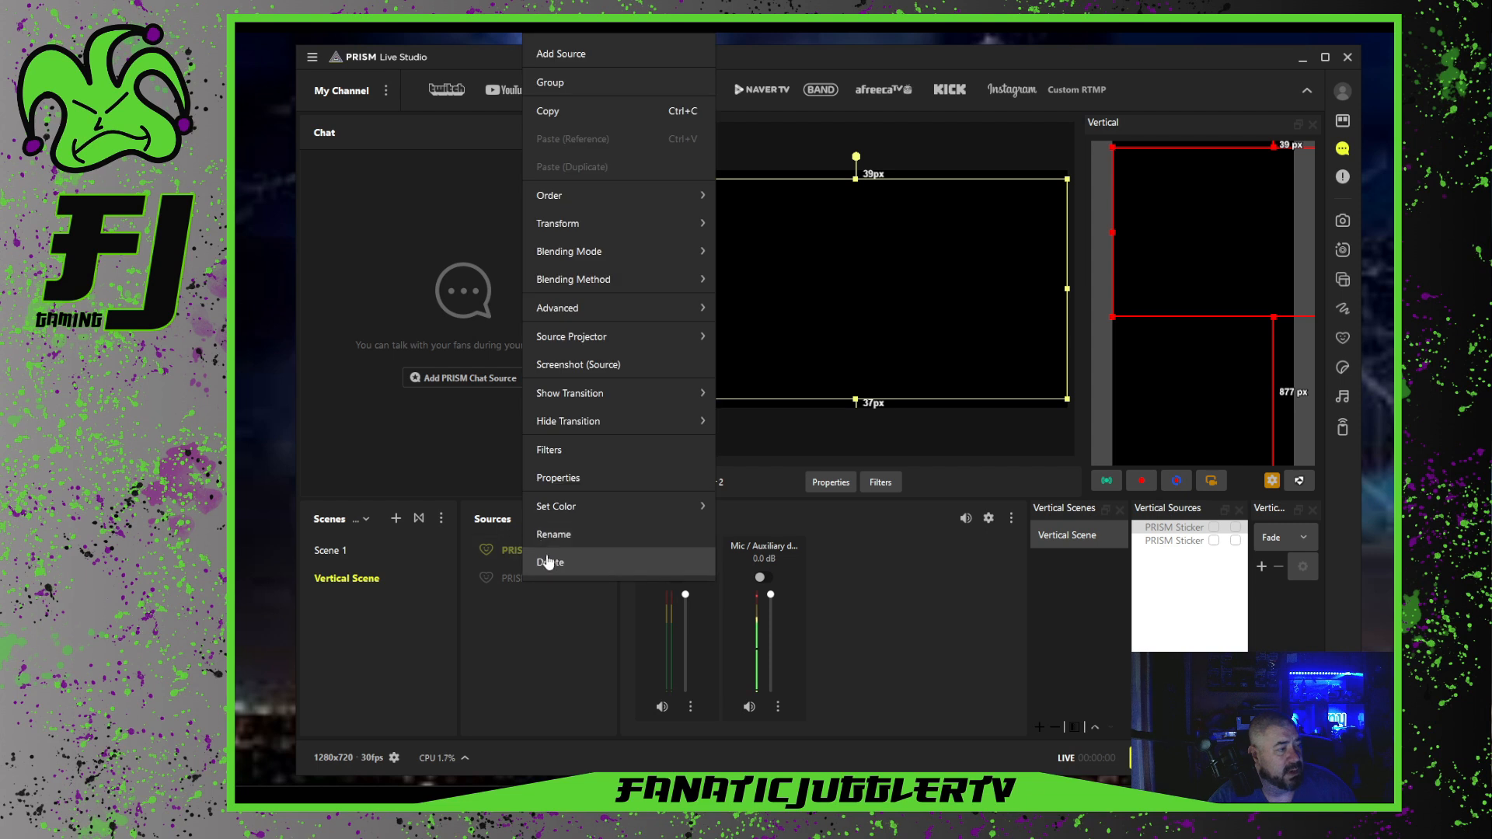
left_click(548, 564)
left_click(768, 446)
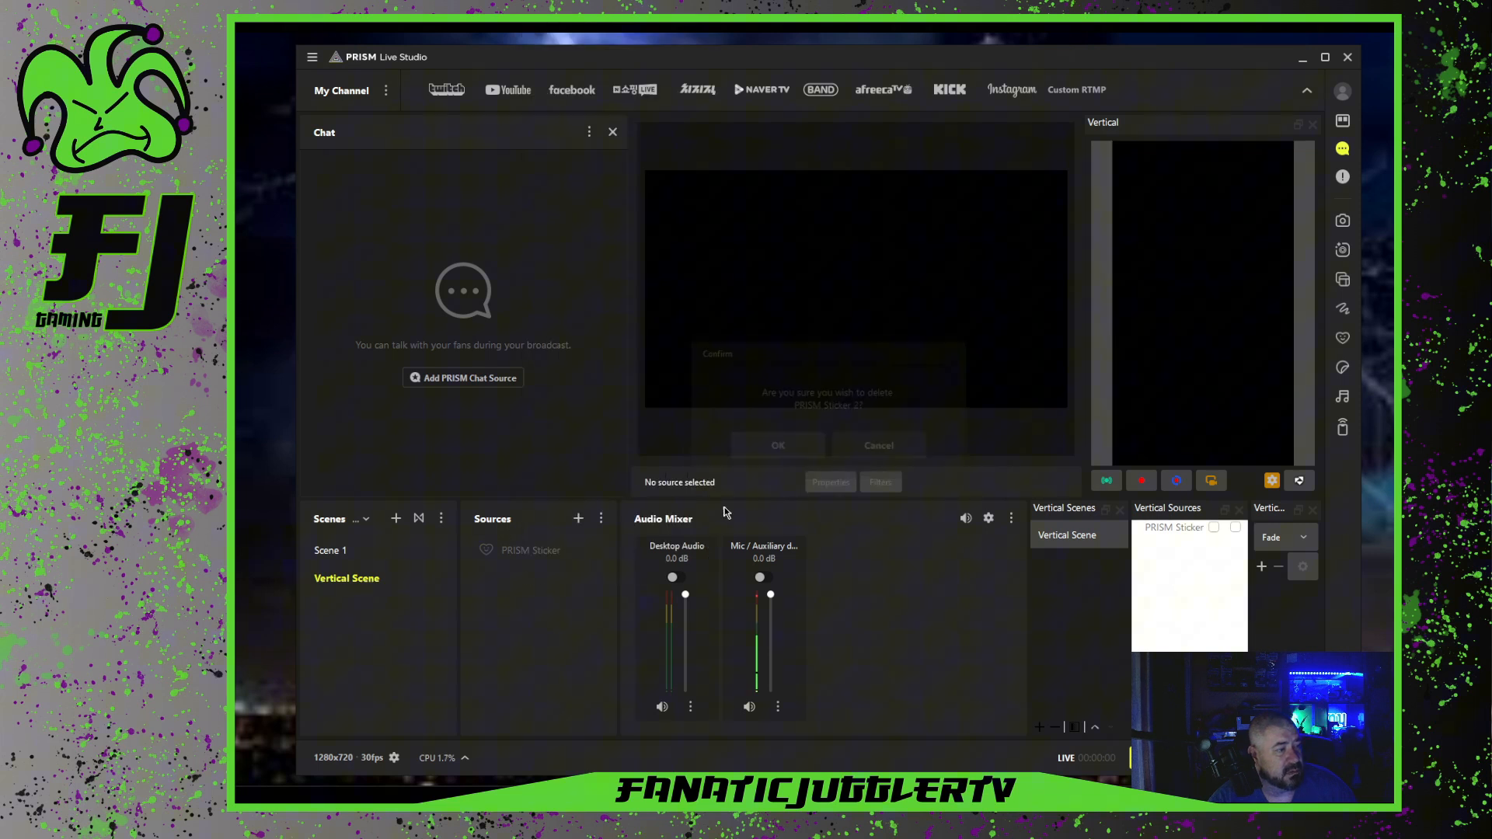
right_click(542, 558)
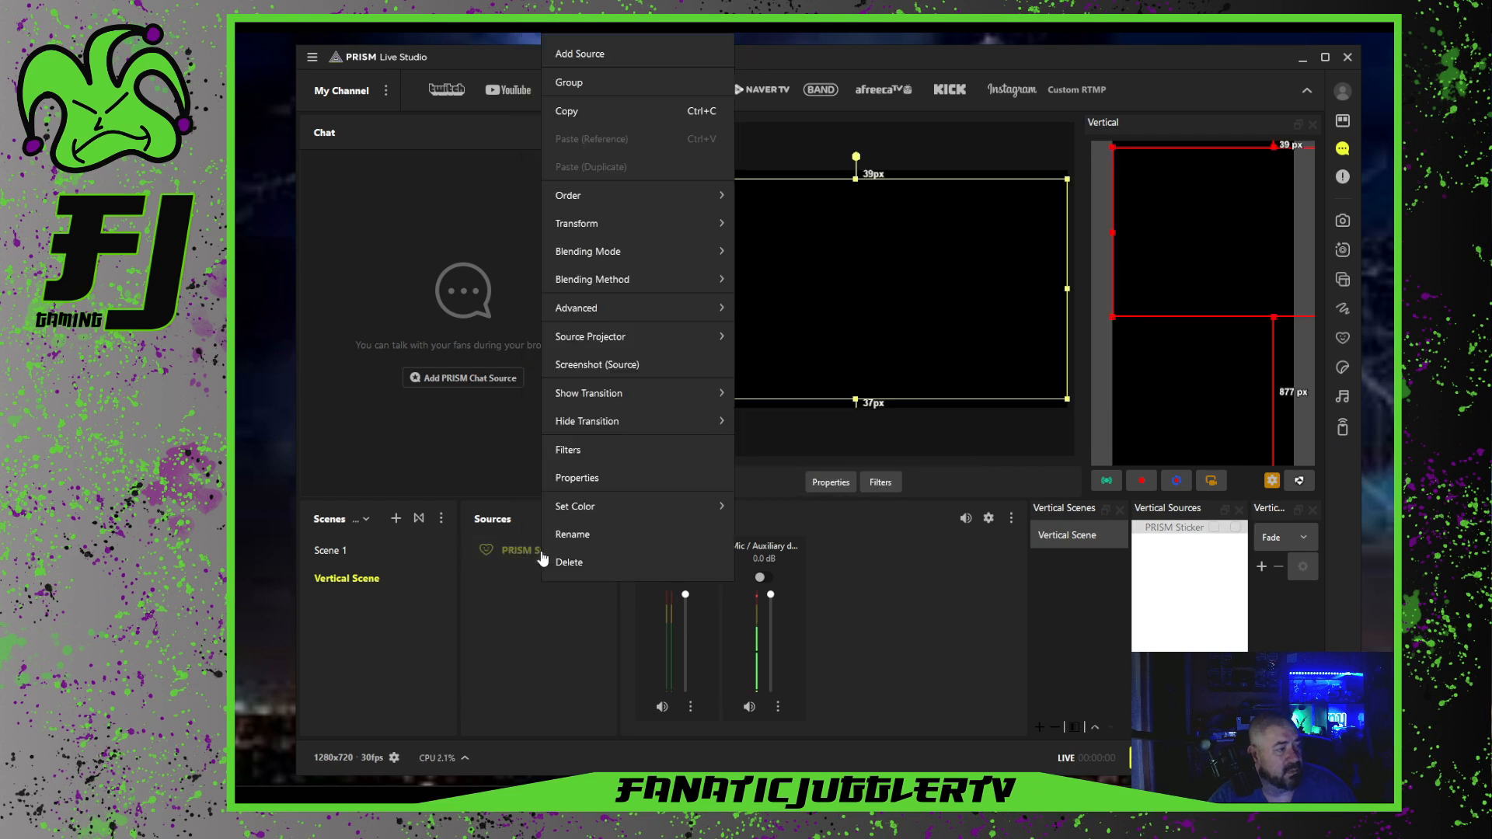
left_click(584, 561)
left_click(774, 449)
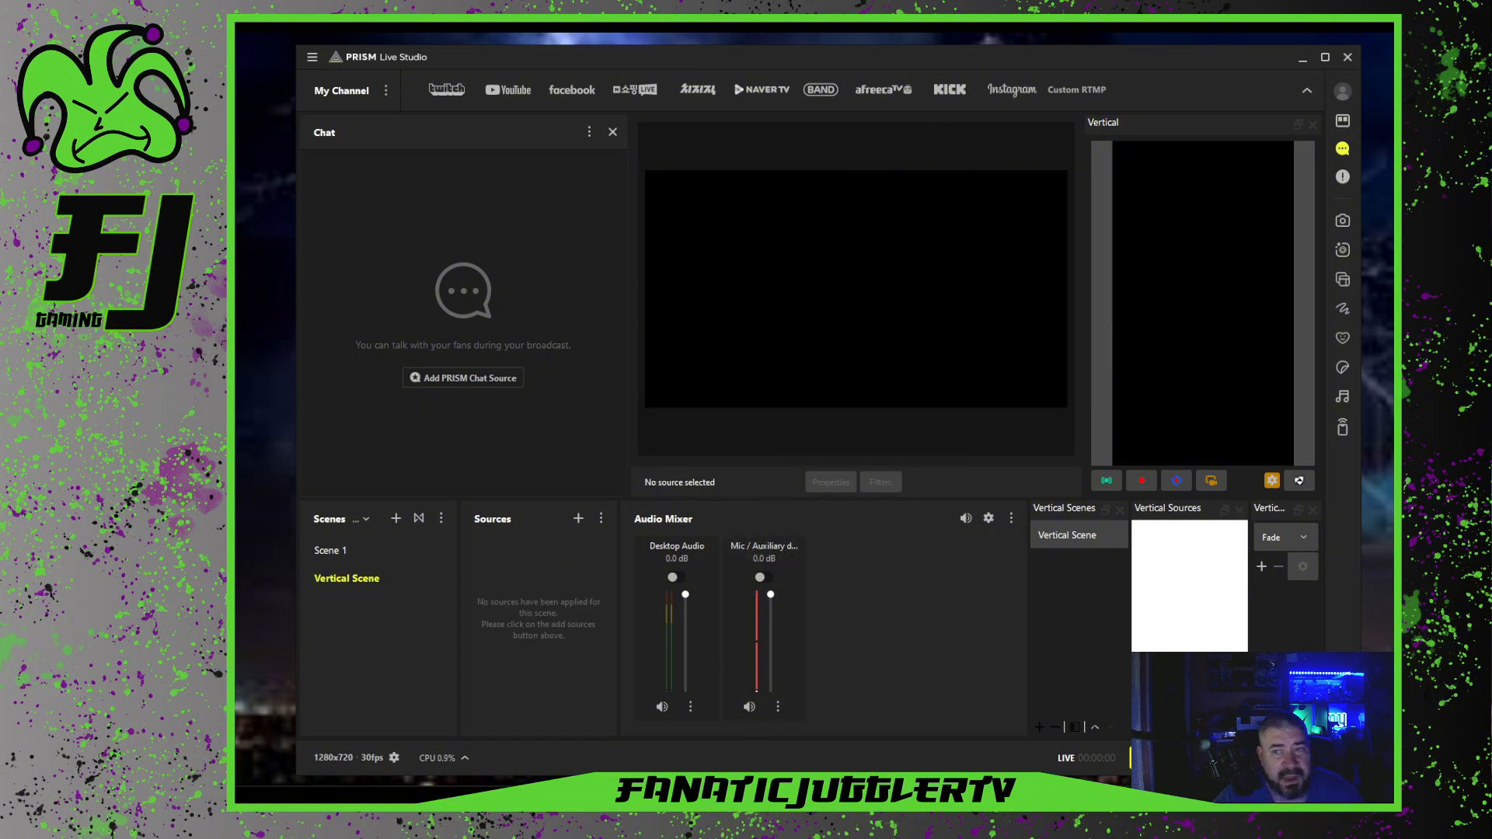
Open the GIPHY Sticker library and browse its trending stickers
left_click(1342, 369)
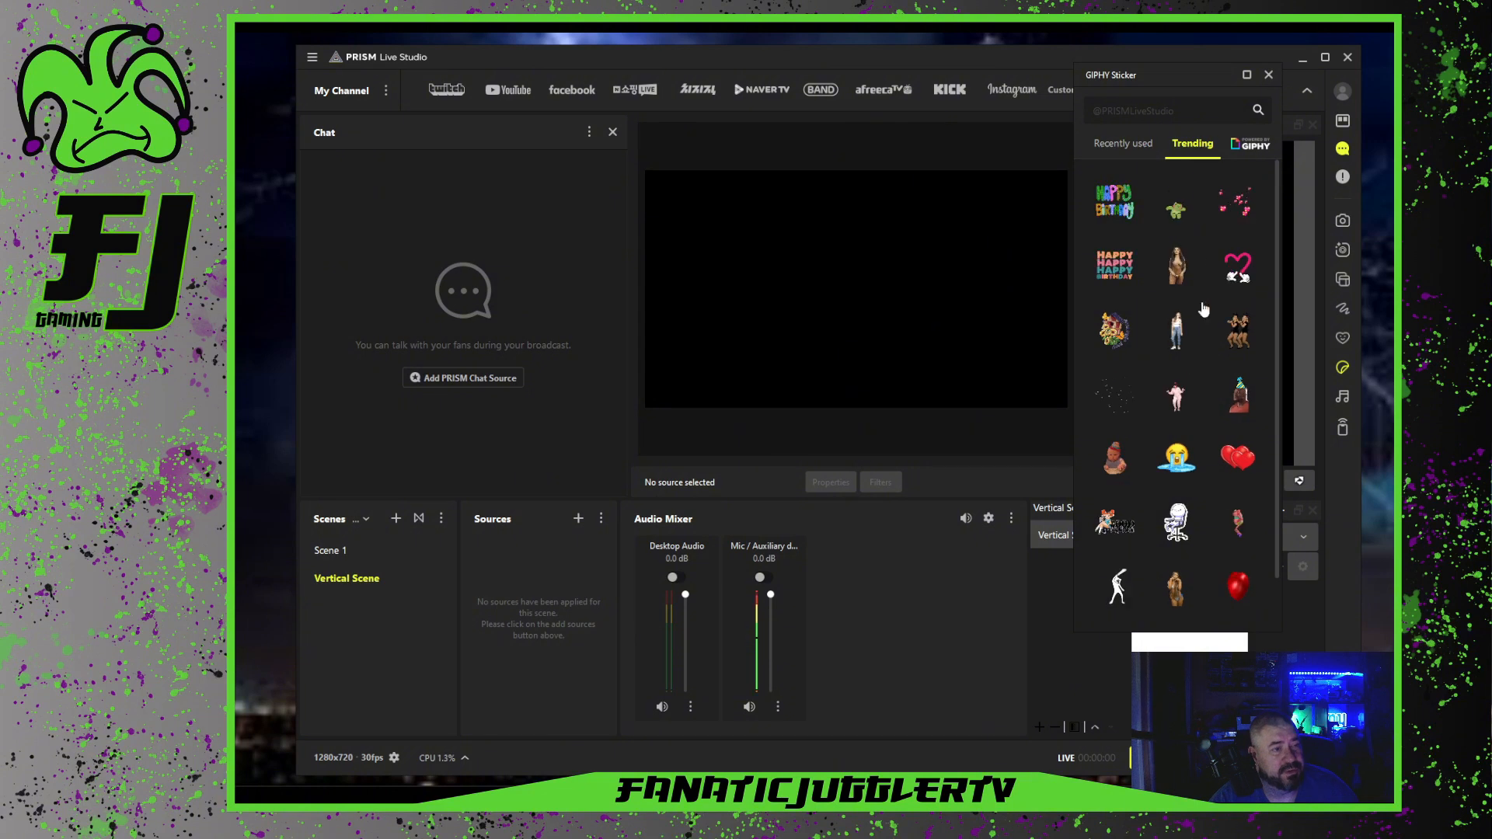
scroll(1173, 412, "down", 2)
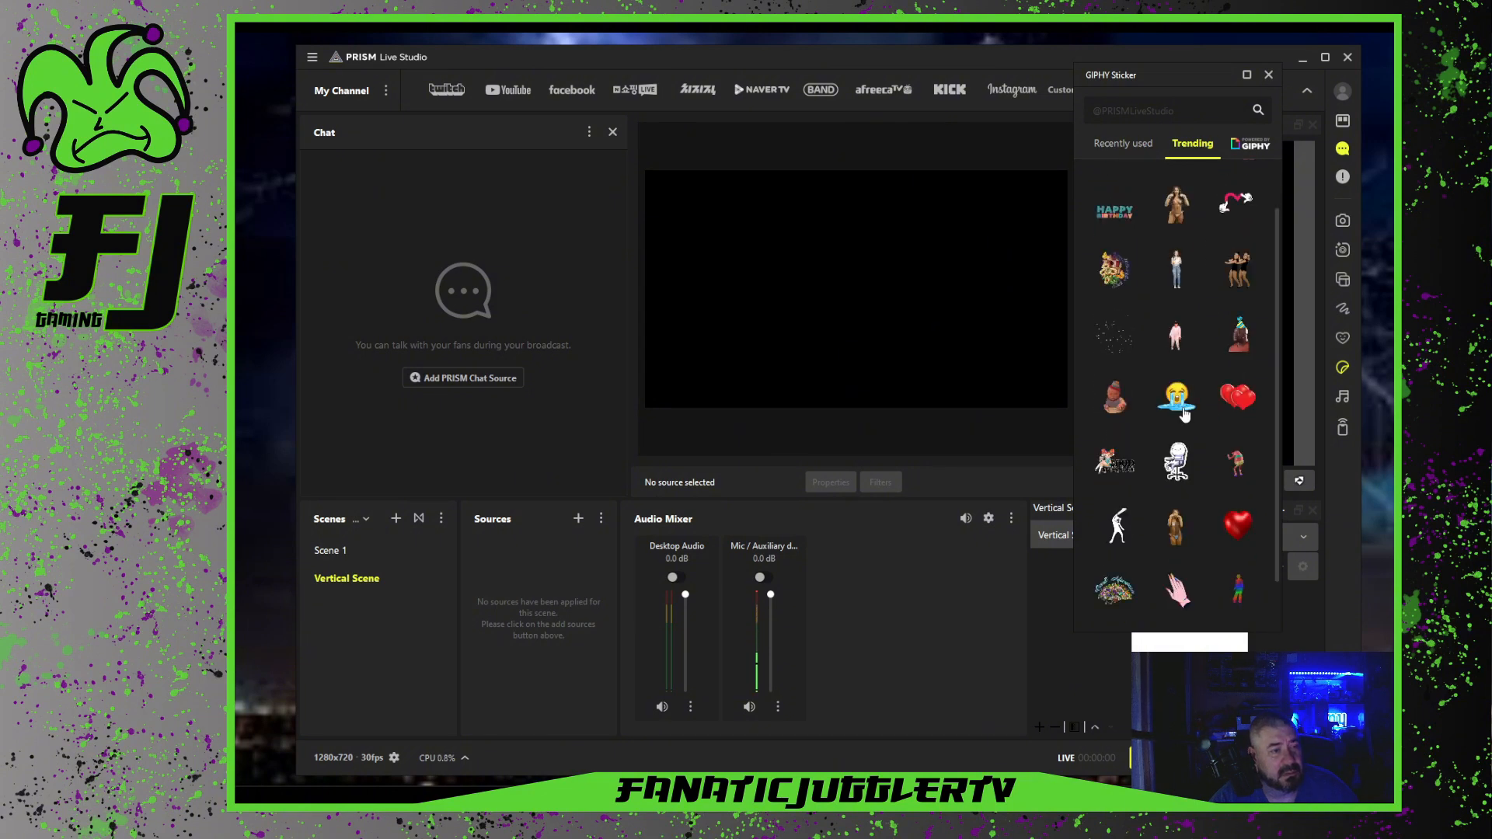
scroll(1177, 419, "down", 3)
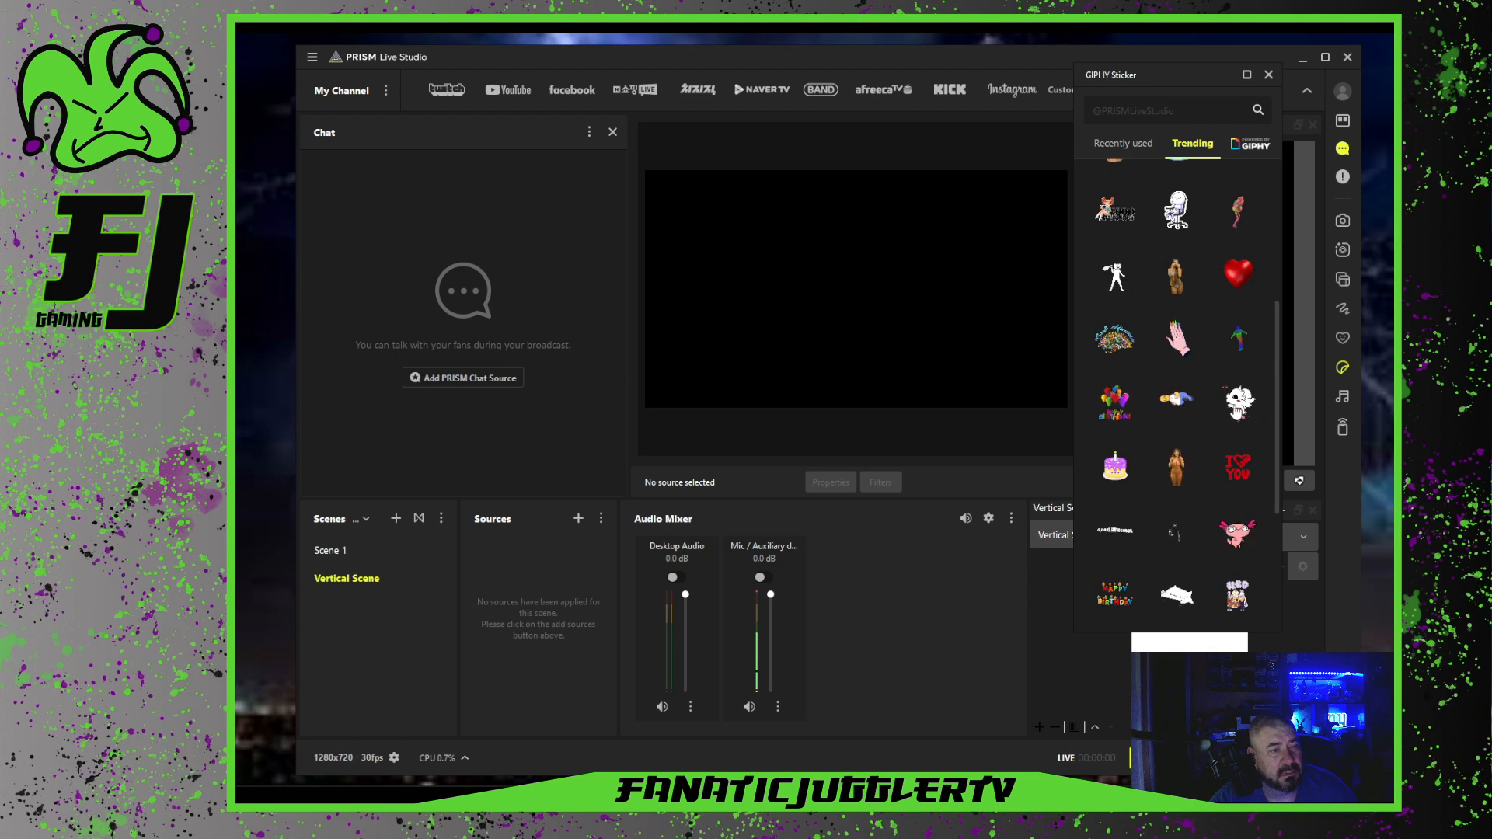
scroll(1226, 530, "down", 3)
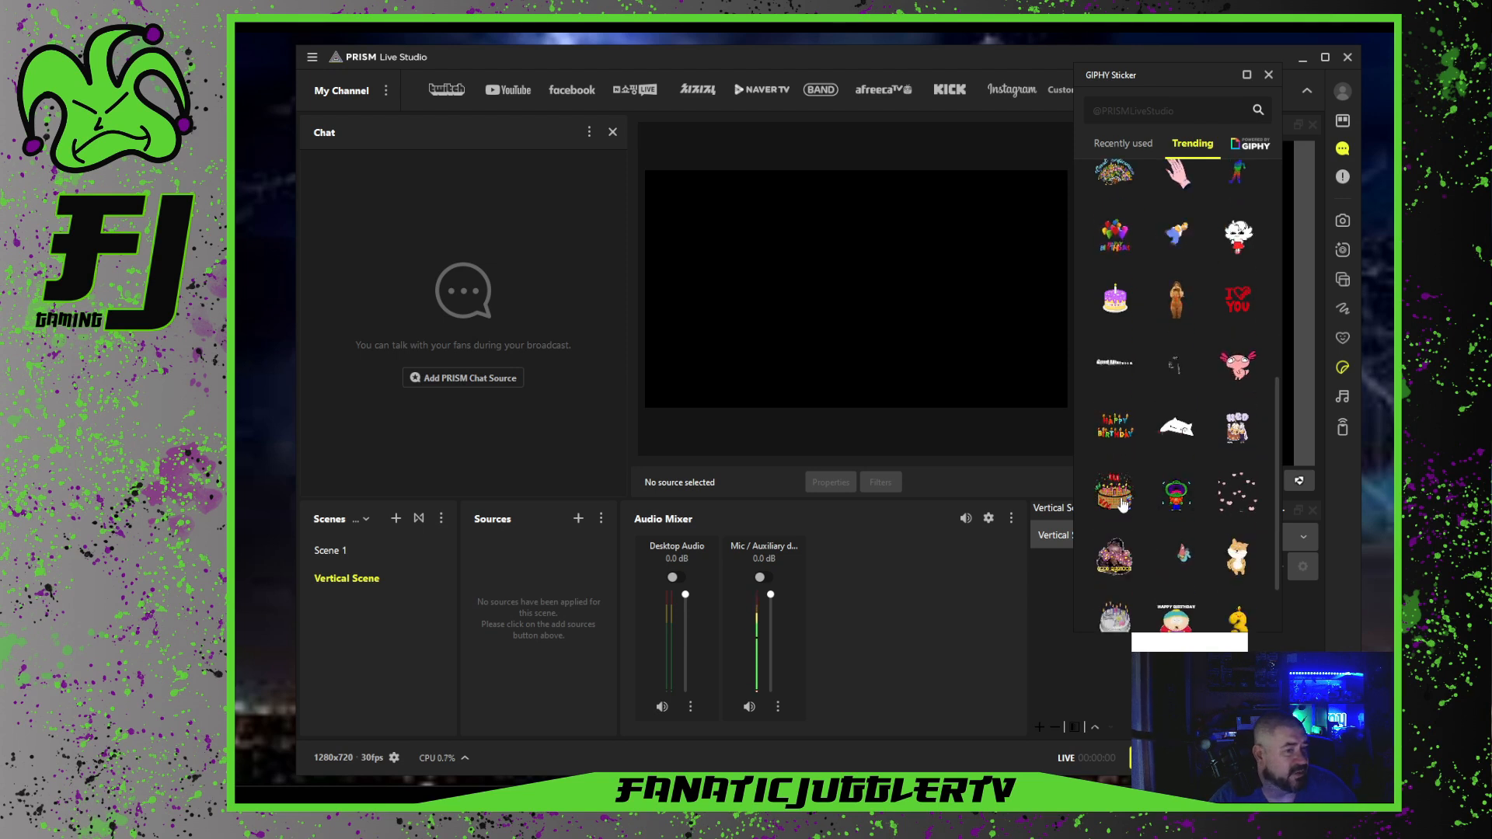
Browse the trending GIPHY stickers and add the neon winking, kiss-blowing face to the scene
left_click(1175, 493)
scroll(1172, 507, "down", 2)
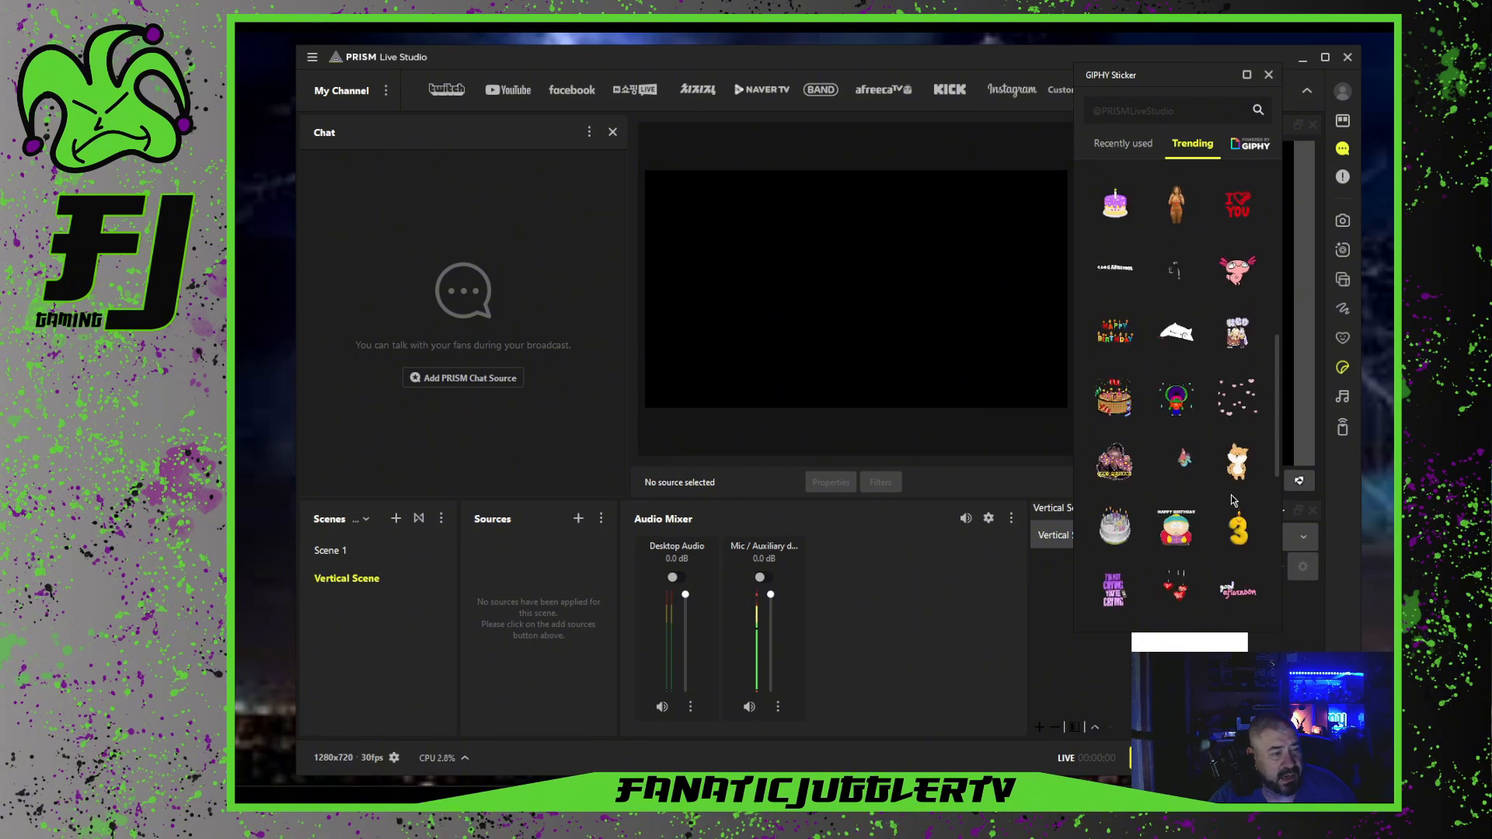
scroll(1222, 498, "down", 2)
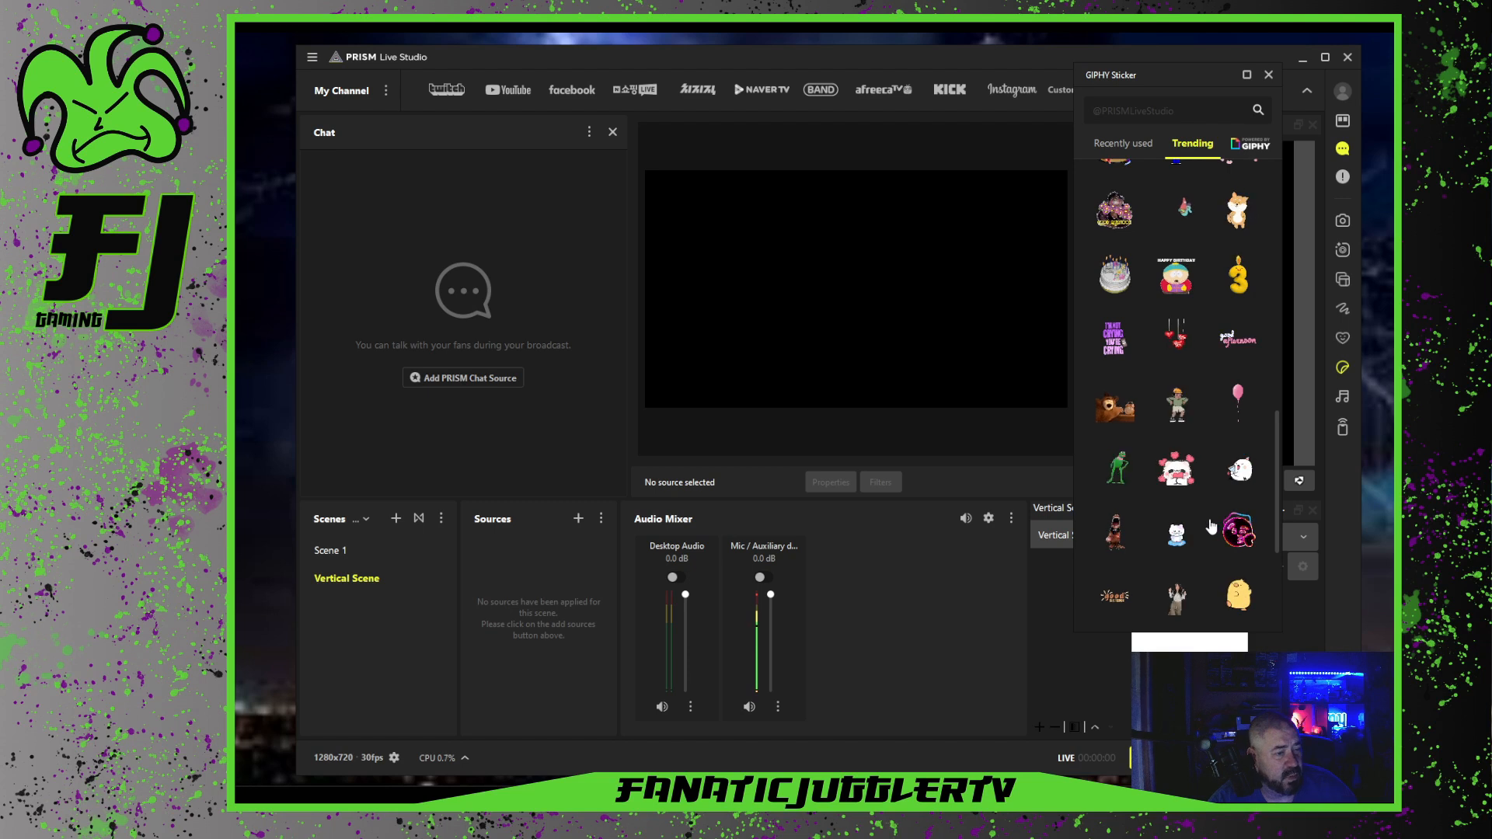
scroll(1203, 527, "down", 3)
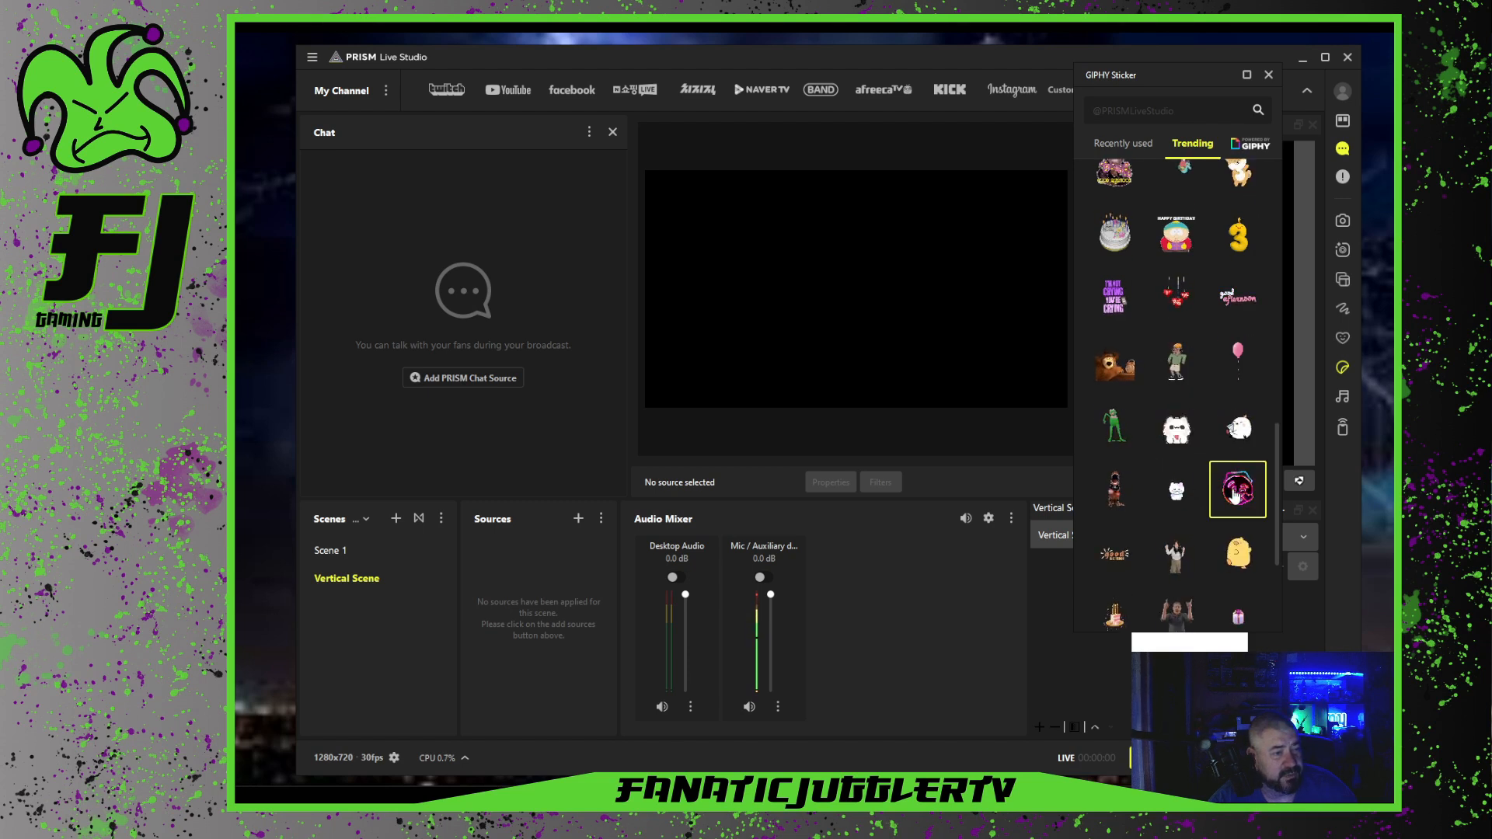
left_click(1236, 490)
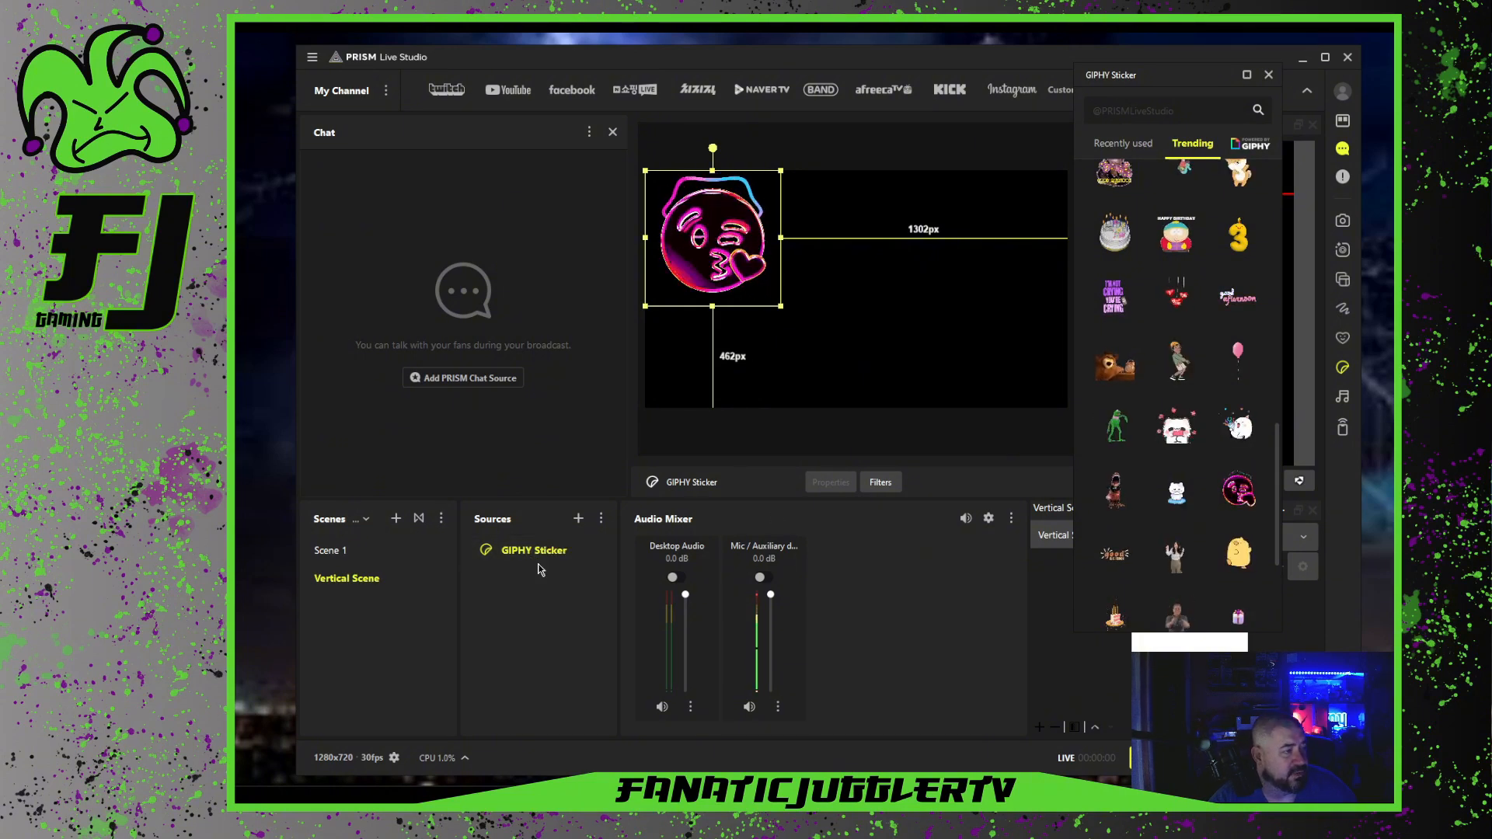
Hide the GIPHY Sticker source, show it again and hide it once more
left_click(566, 550)
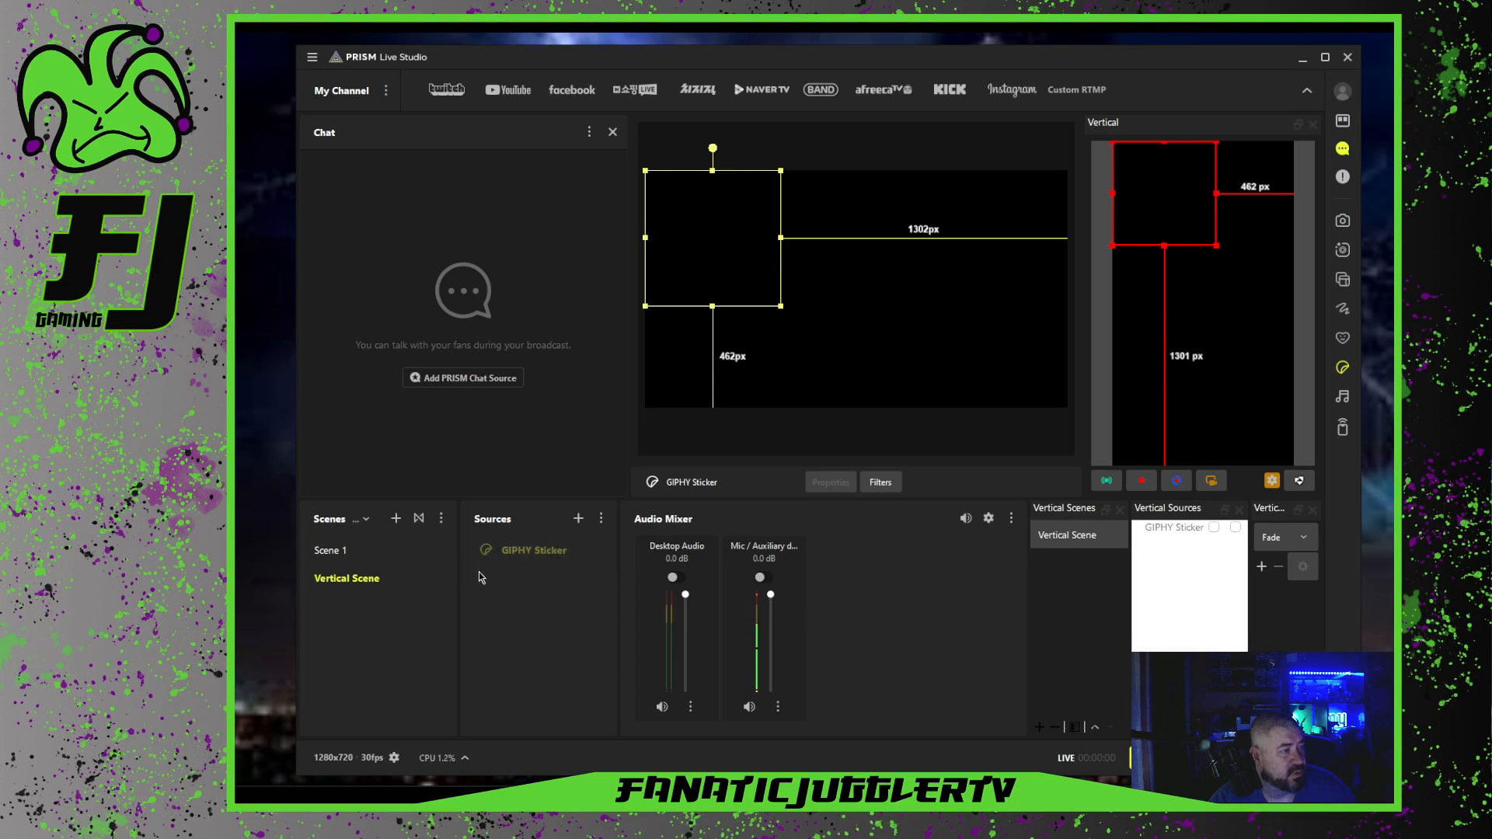
left_click(566, 550)
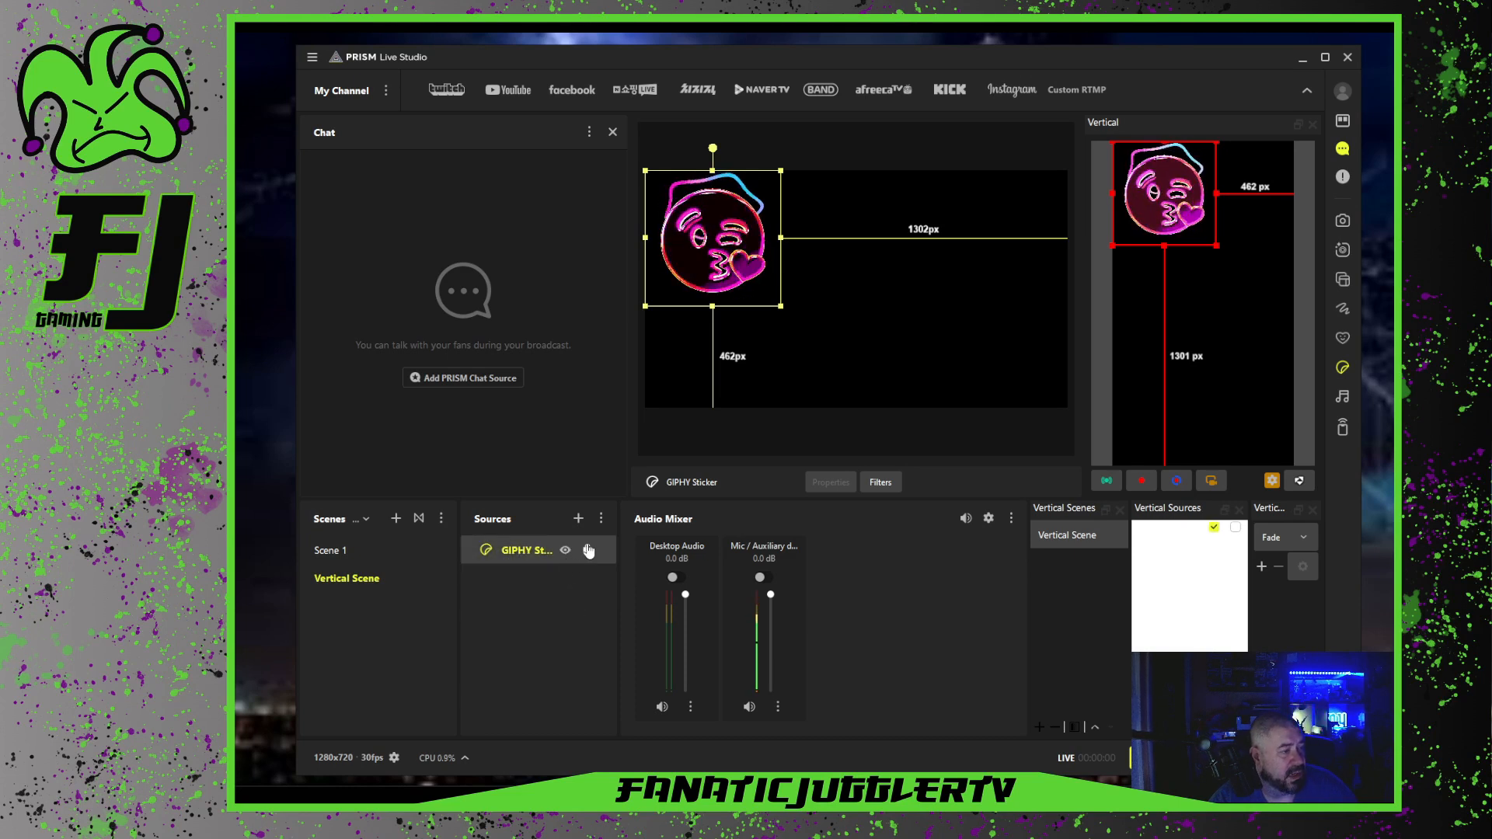
left_click(565, 551)
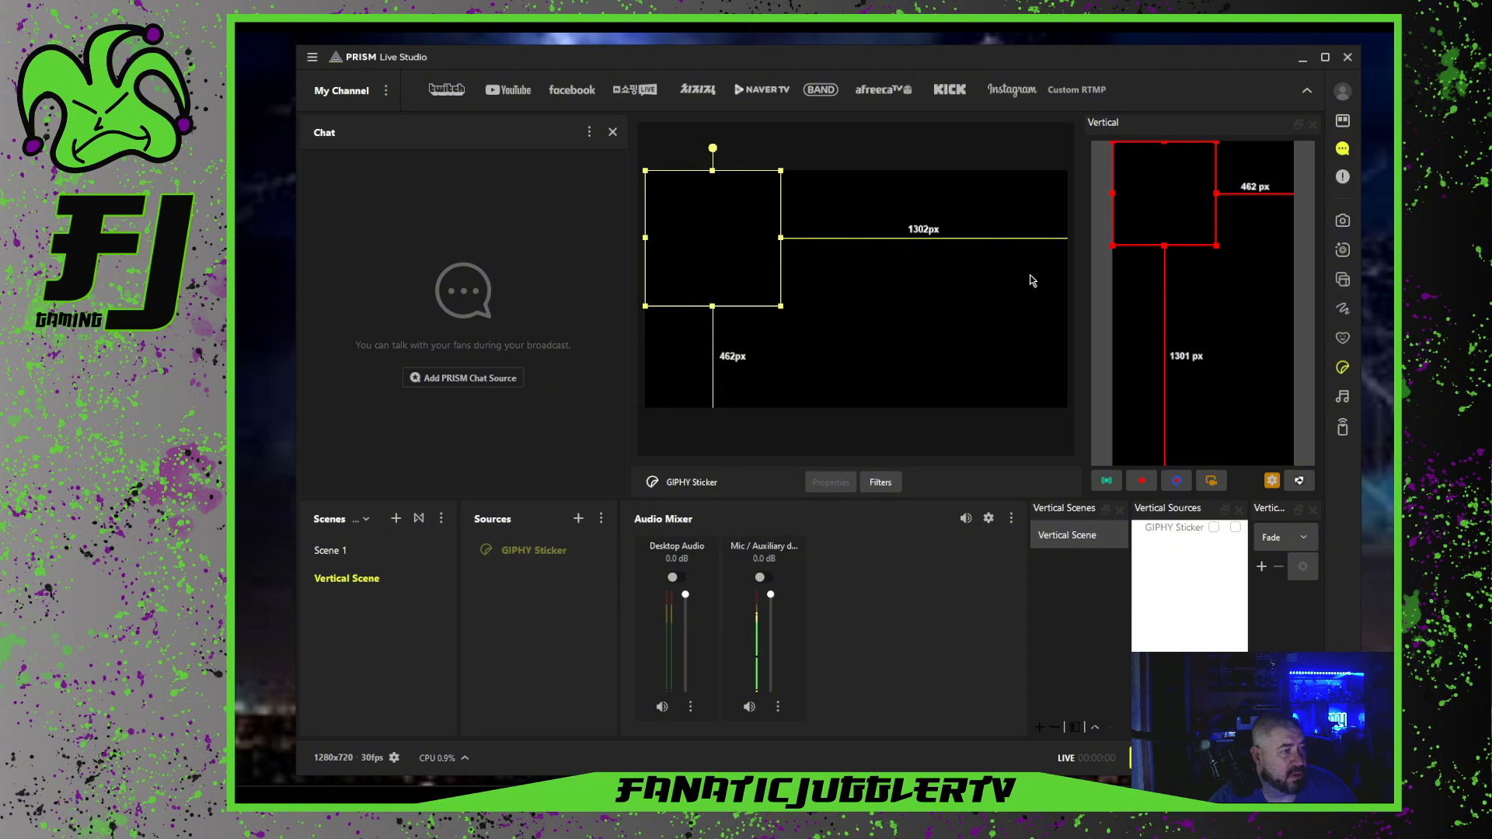
Delete the GIPHY Sticker source from the scene
right_click(545, 554)
left_click(579, 562)
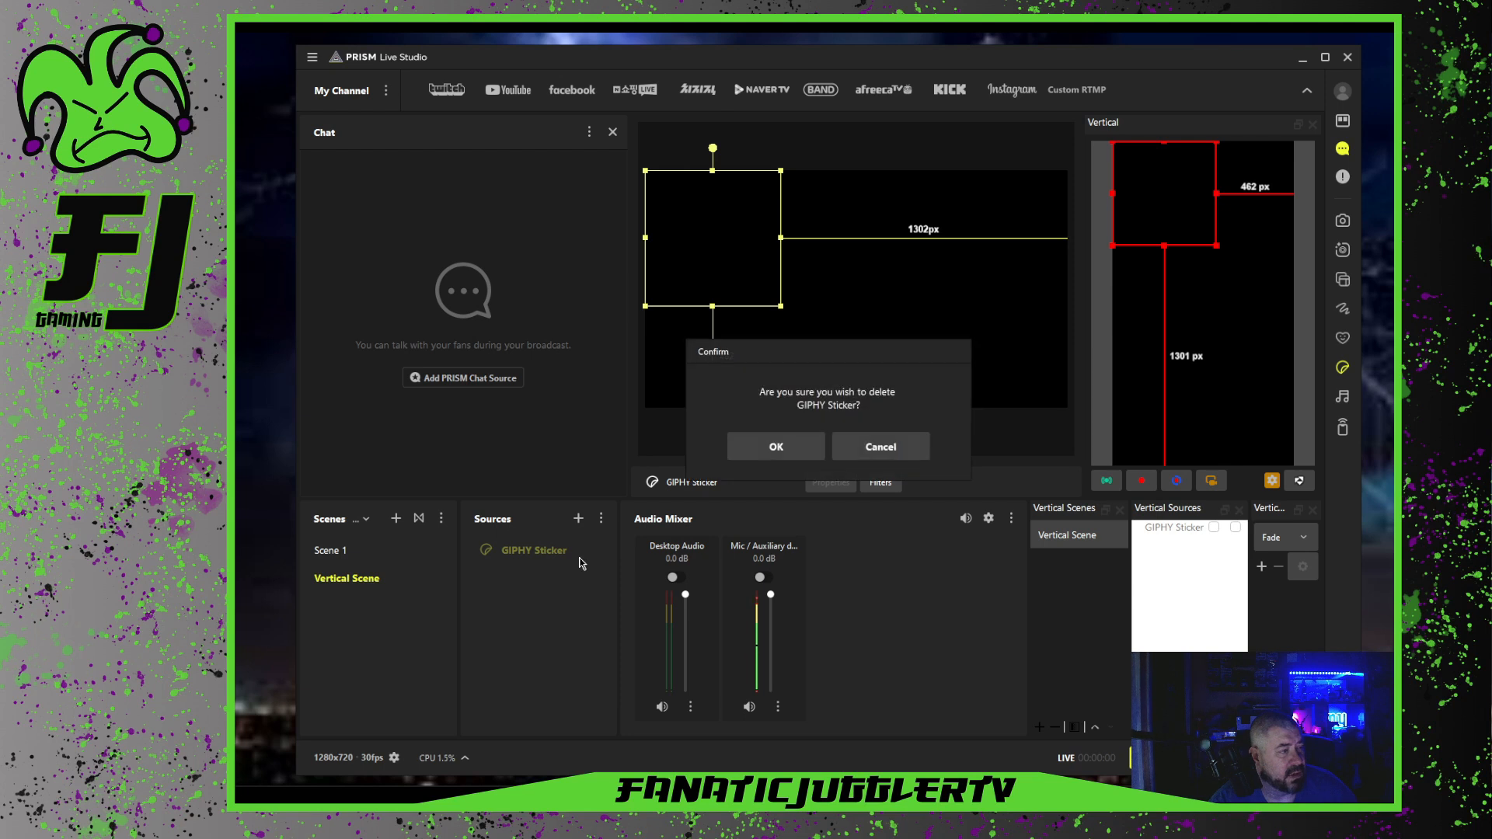
left_click(776, 444)
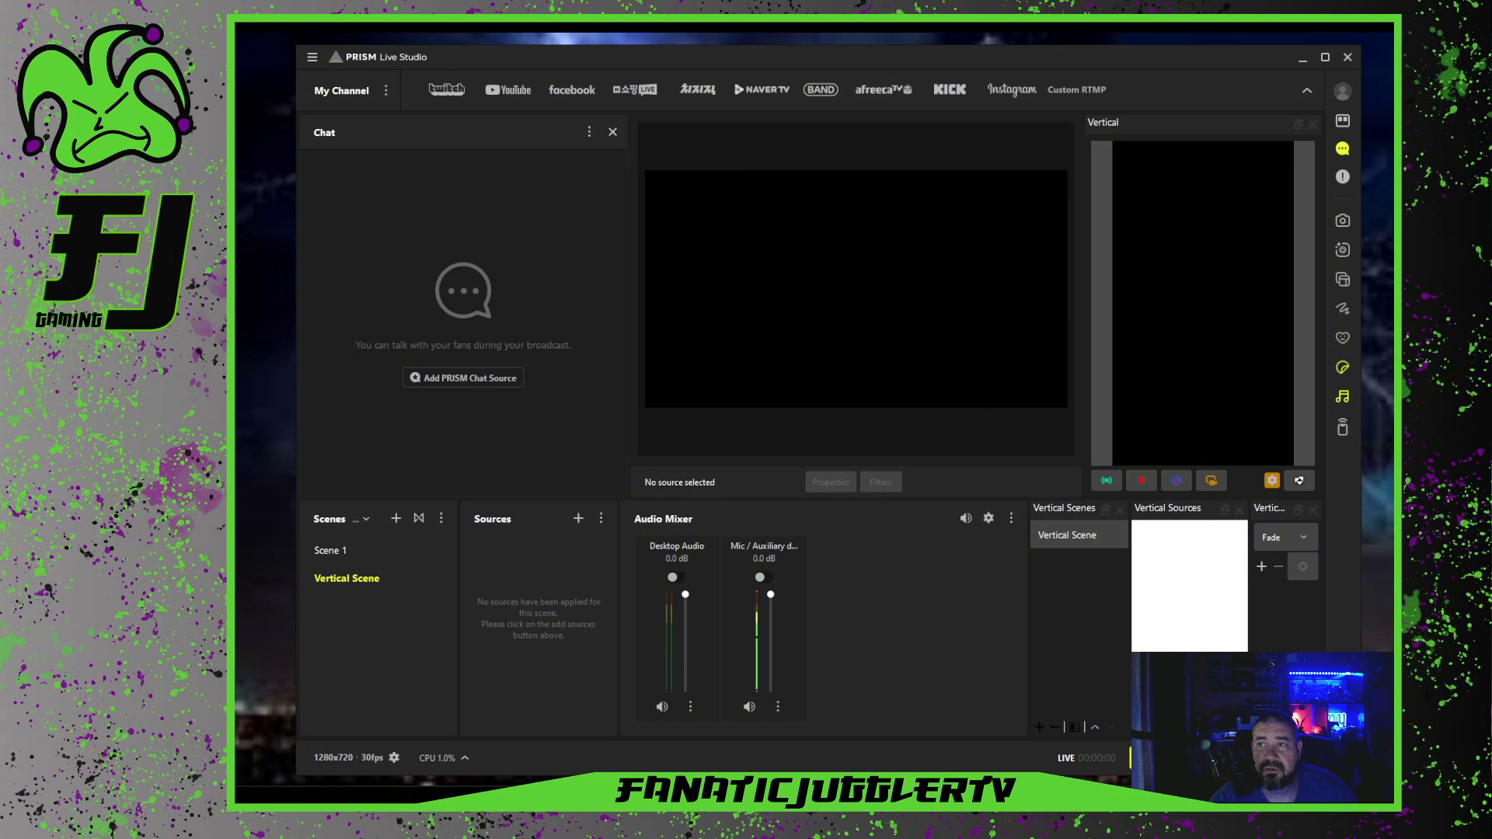
Add a new Music Playlist source from the Music Playlist window and dismiss its properties without adding songs
left_click_drag(1393, 79, 1109, 111)
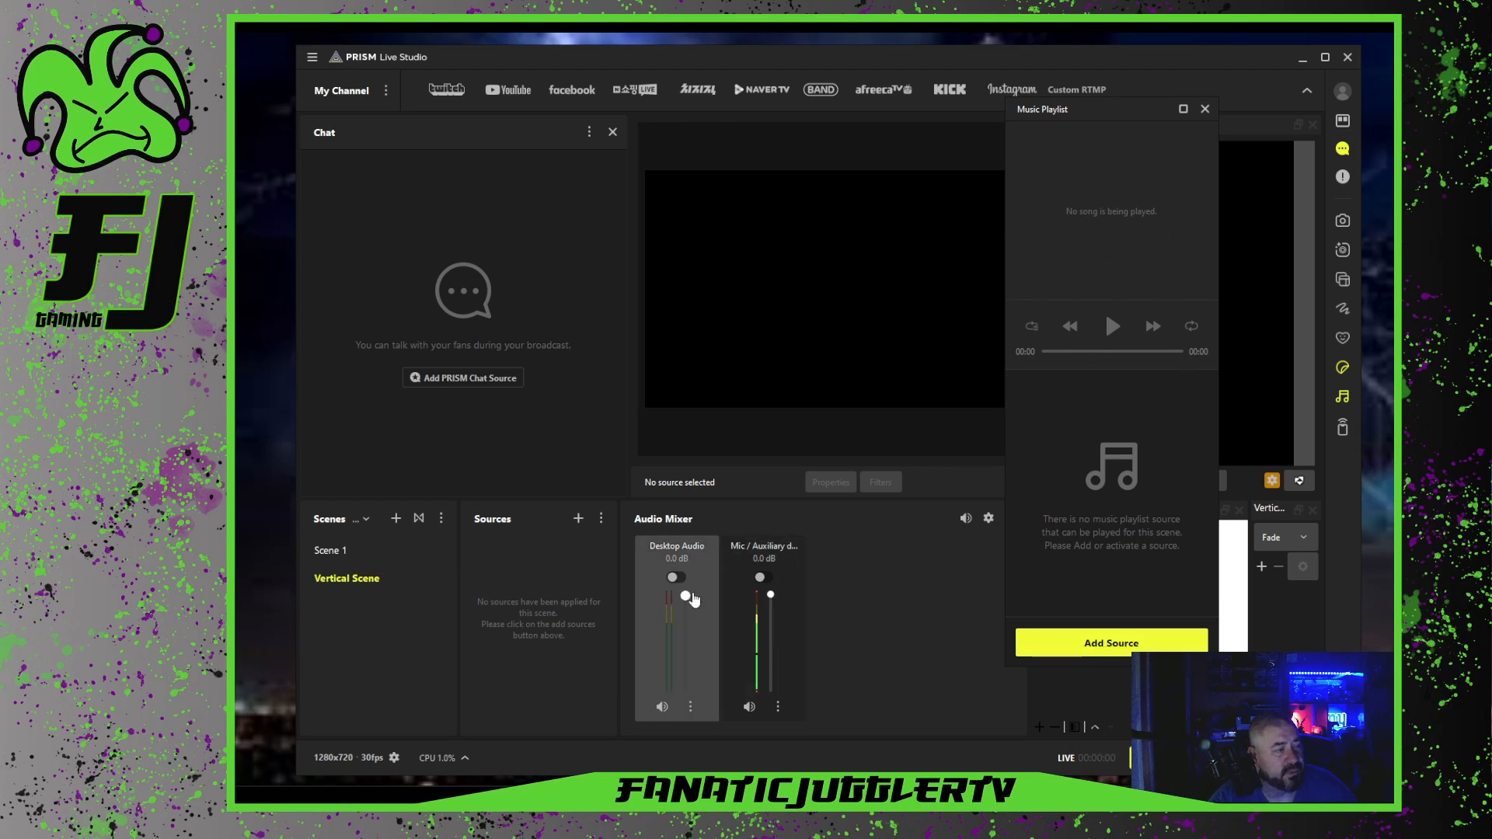
left_click(1123, 652)
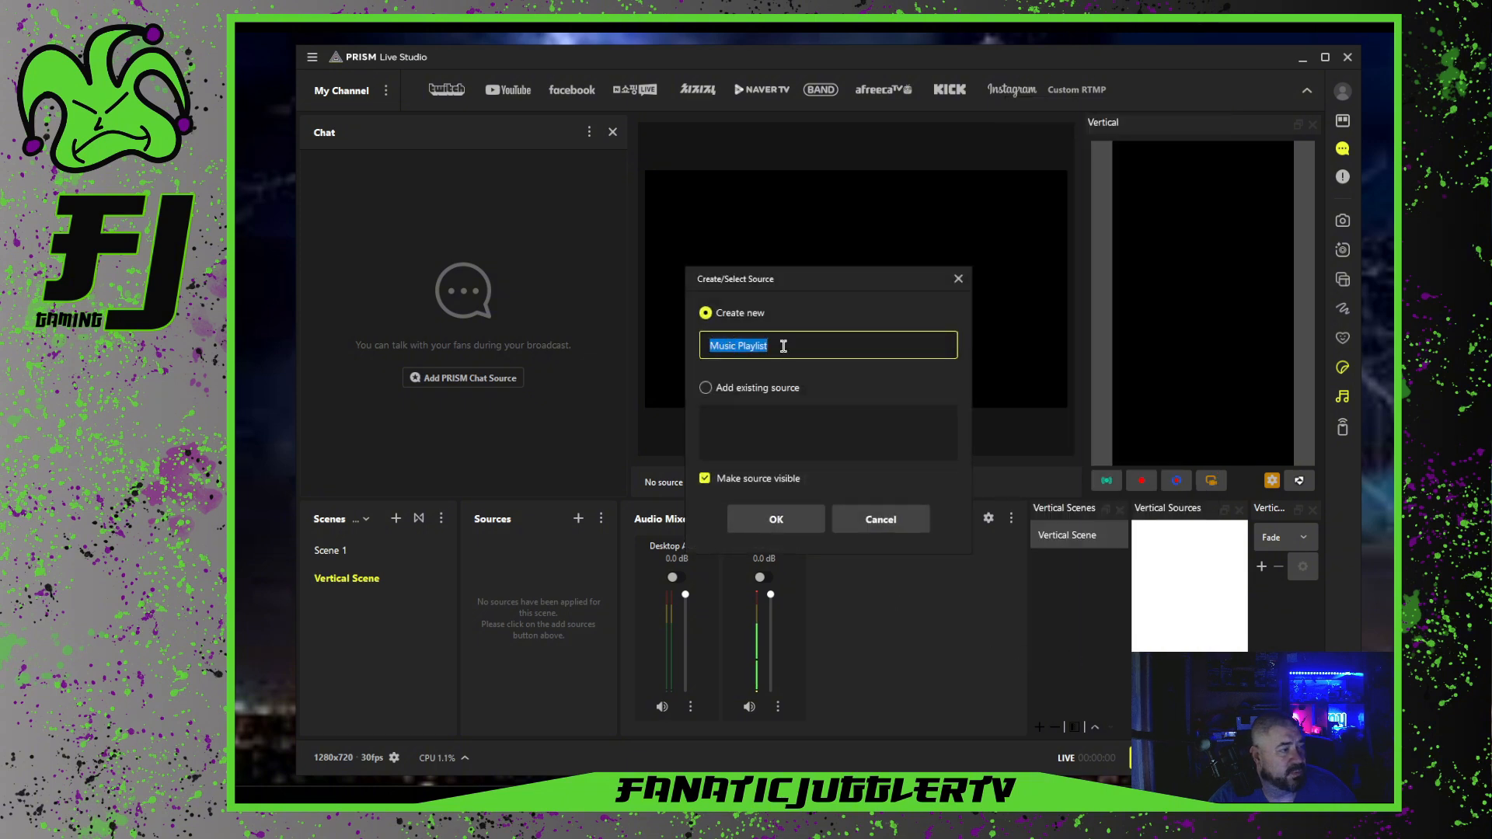
left_click(759, 529)
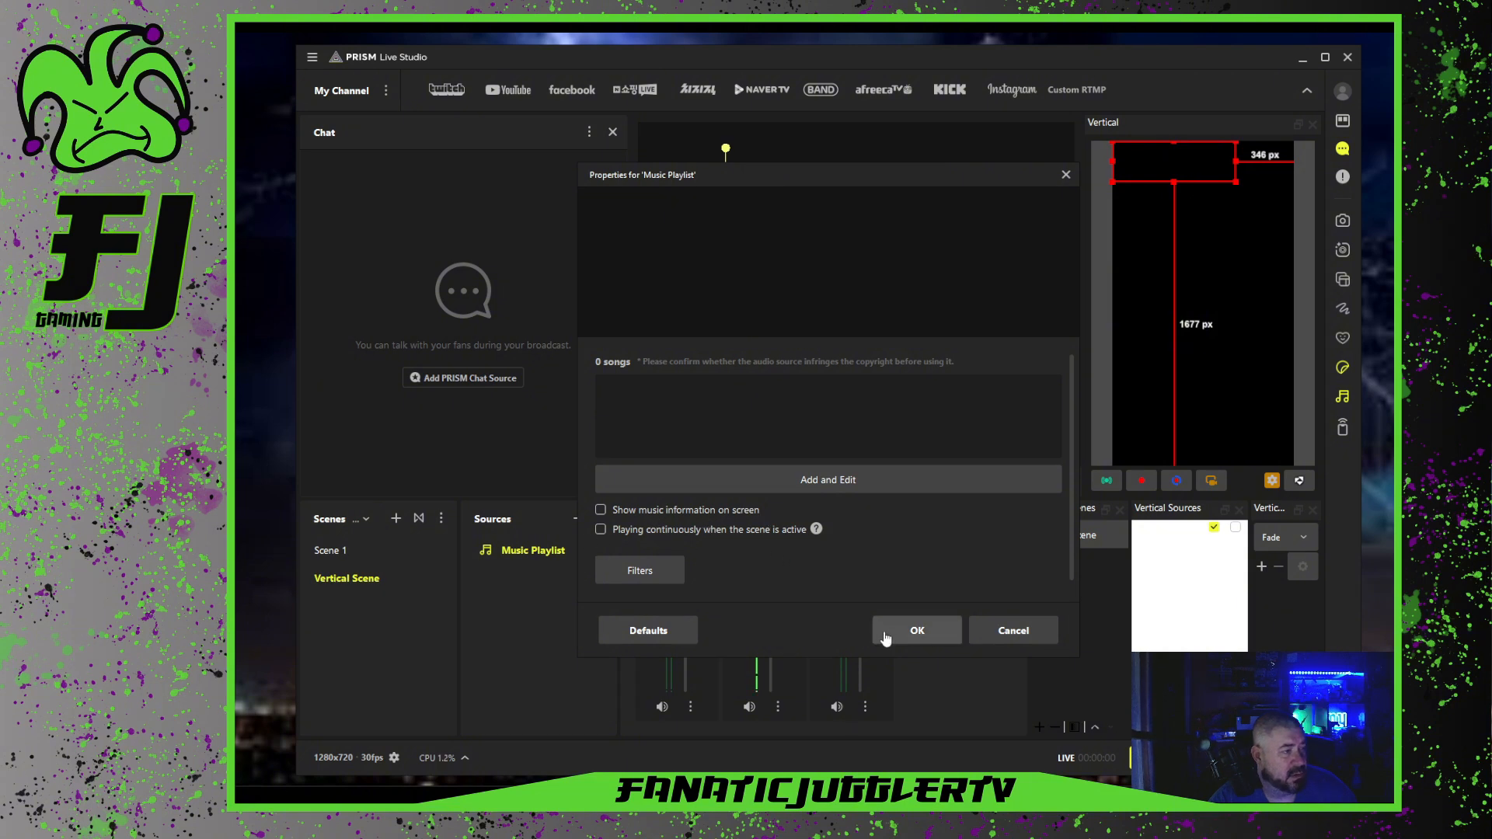
left_click(1014, 630)
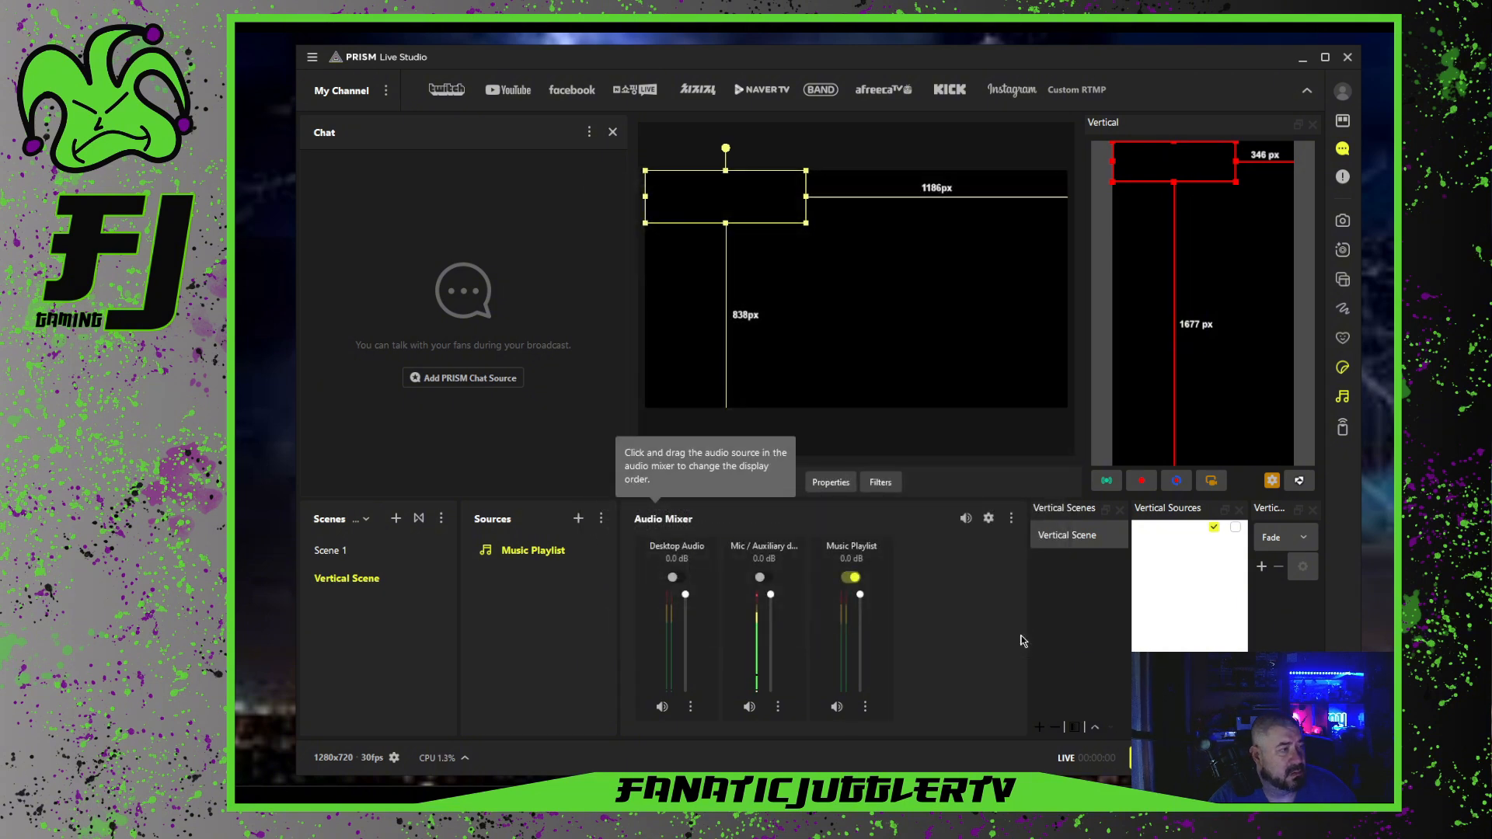
Delete the Music Playlist source from the scene
right_click(520, 553)
left_click(549, 559)
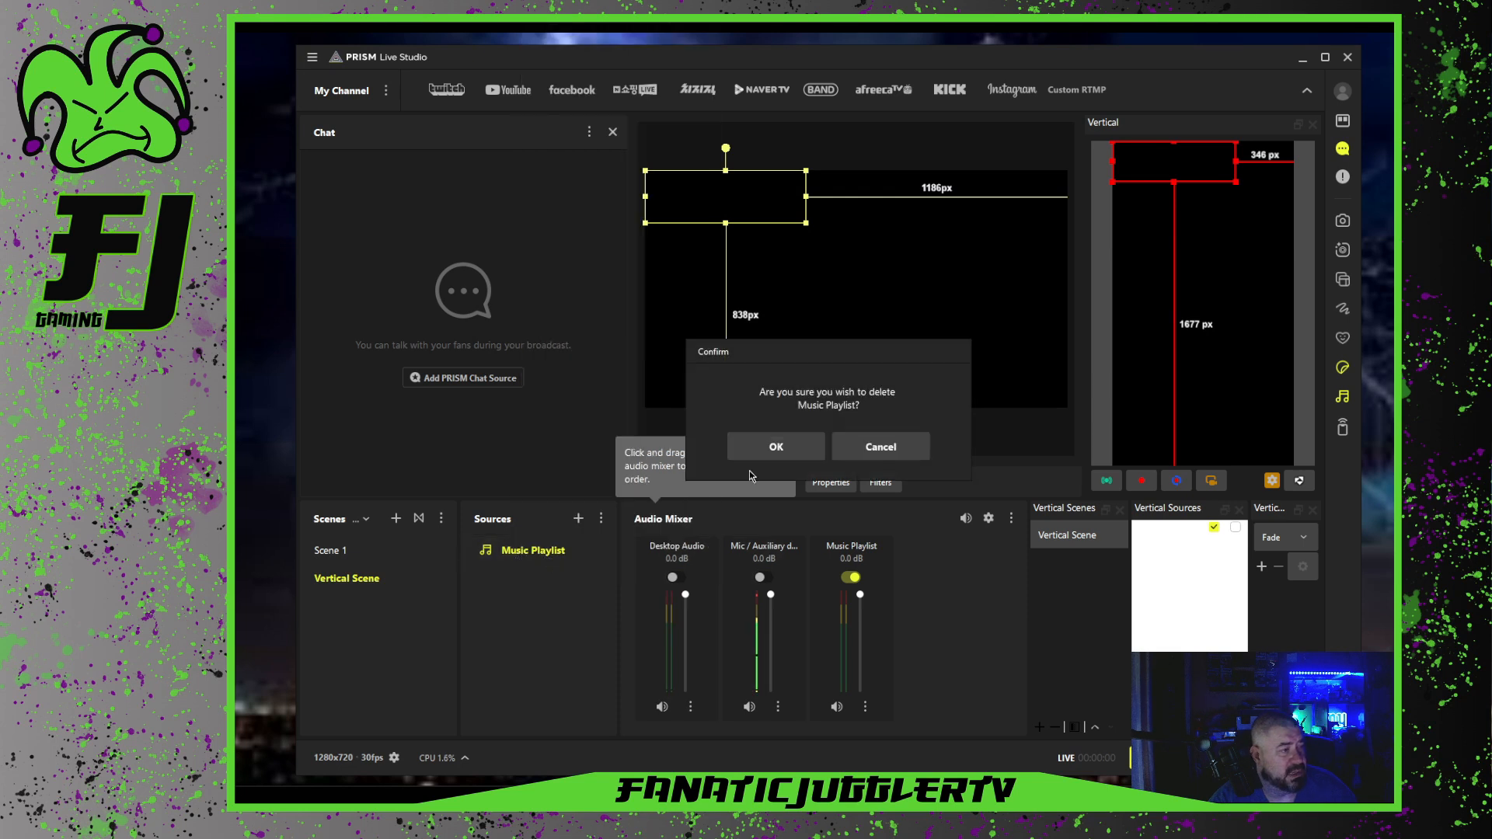
left_click(776, 448)
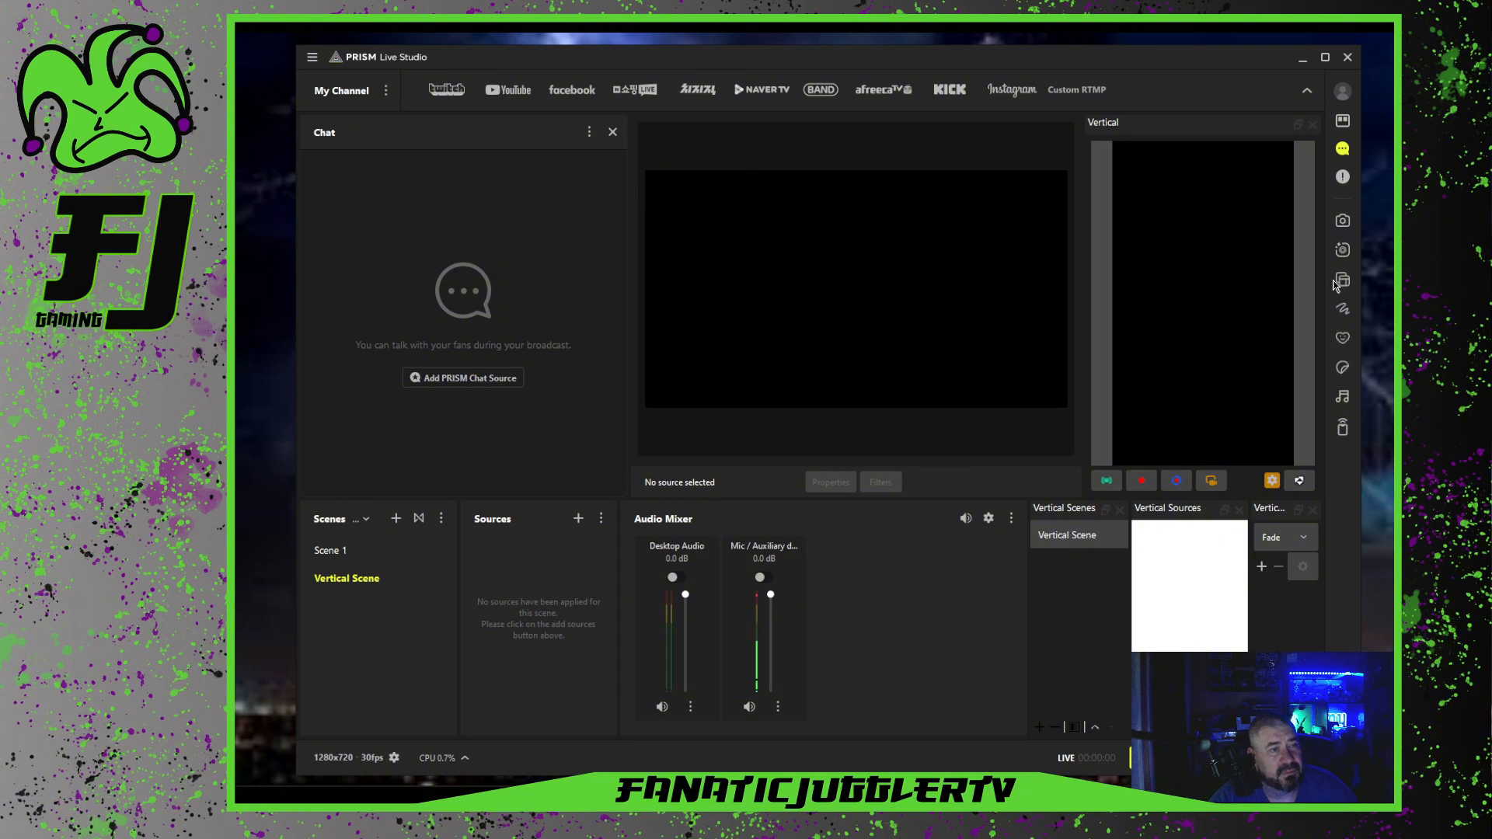
View the remote control connection window and the general settings, closing both without changes
left_click(1343, 430)
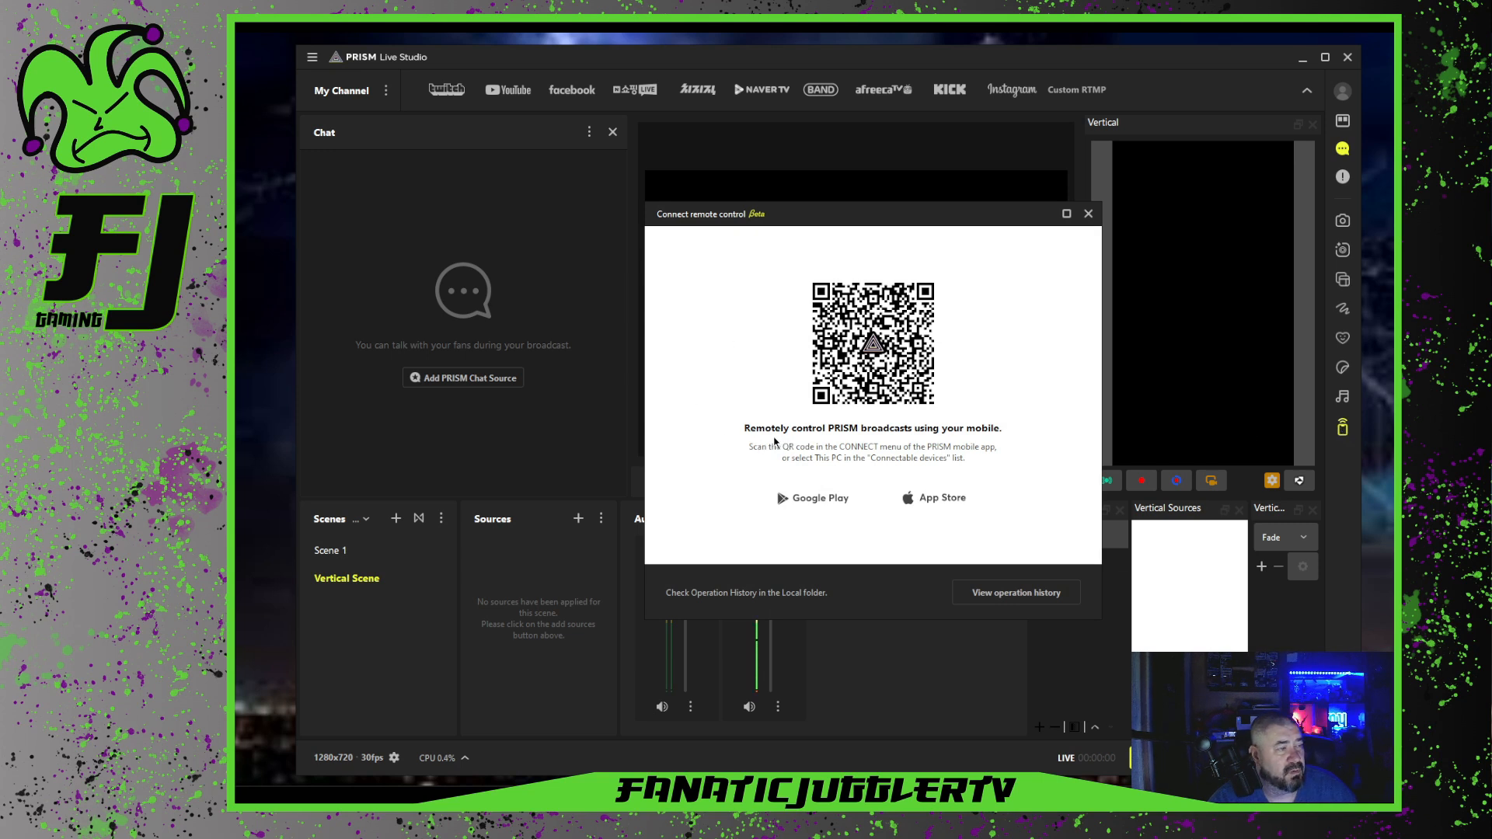
left_click(1089, 214)
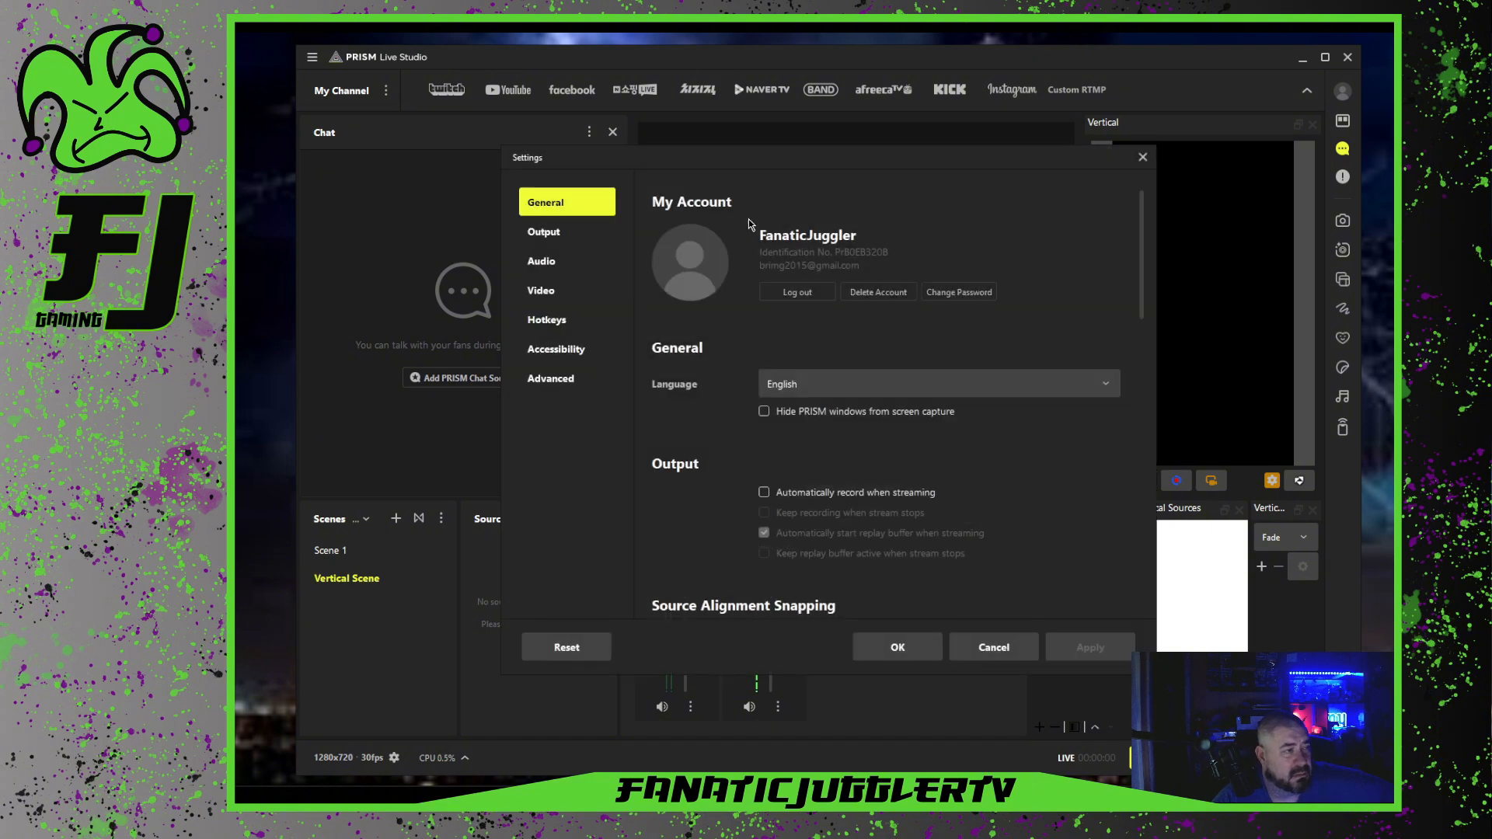
left_click(1142, 157)
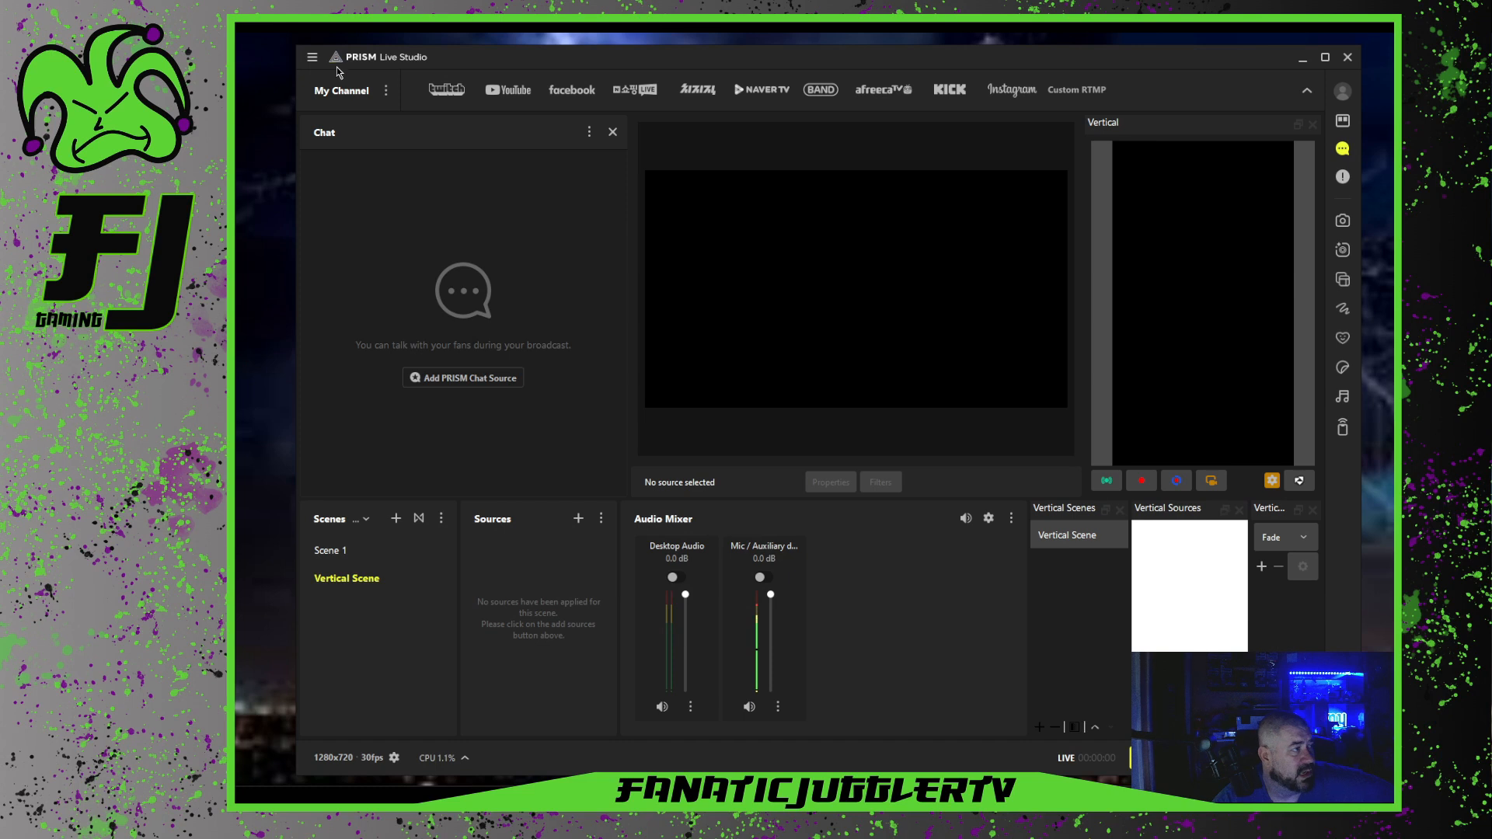
Look through the Help, Scene Collection and Docks options, and view the Custom Browser Docks list before closing it
left_click(313, 59)
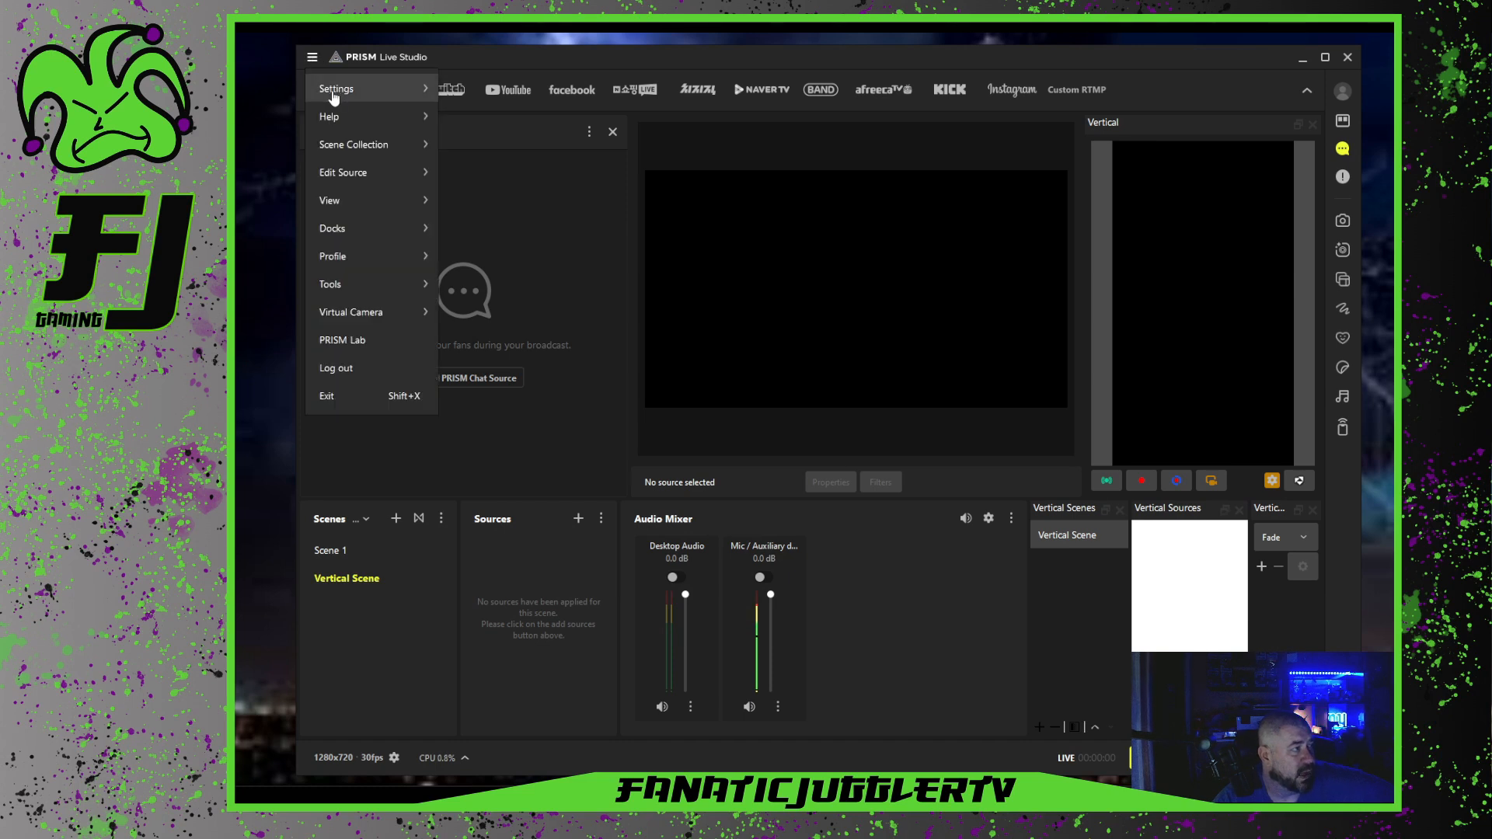
mouse_move(334, 97)
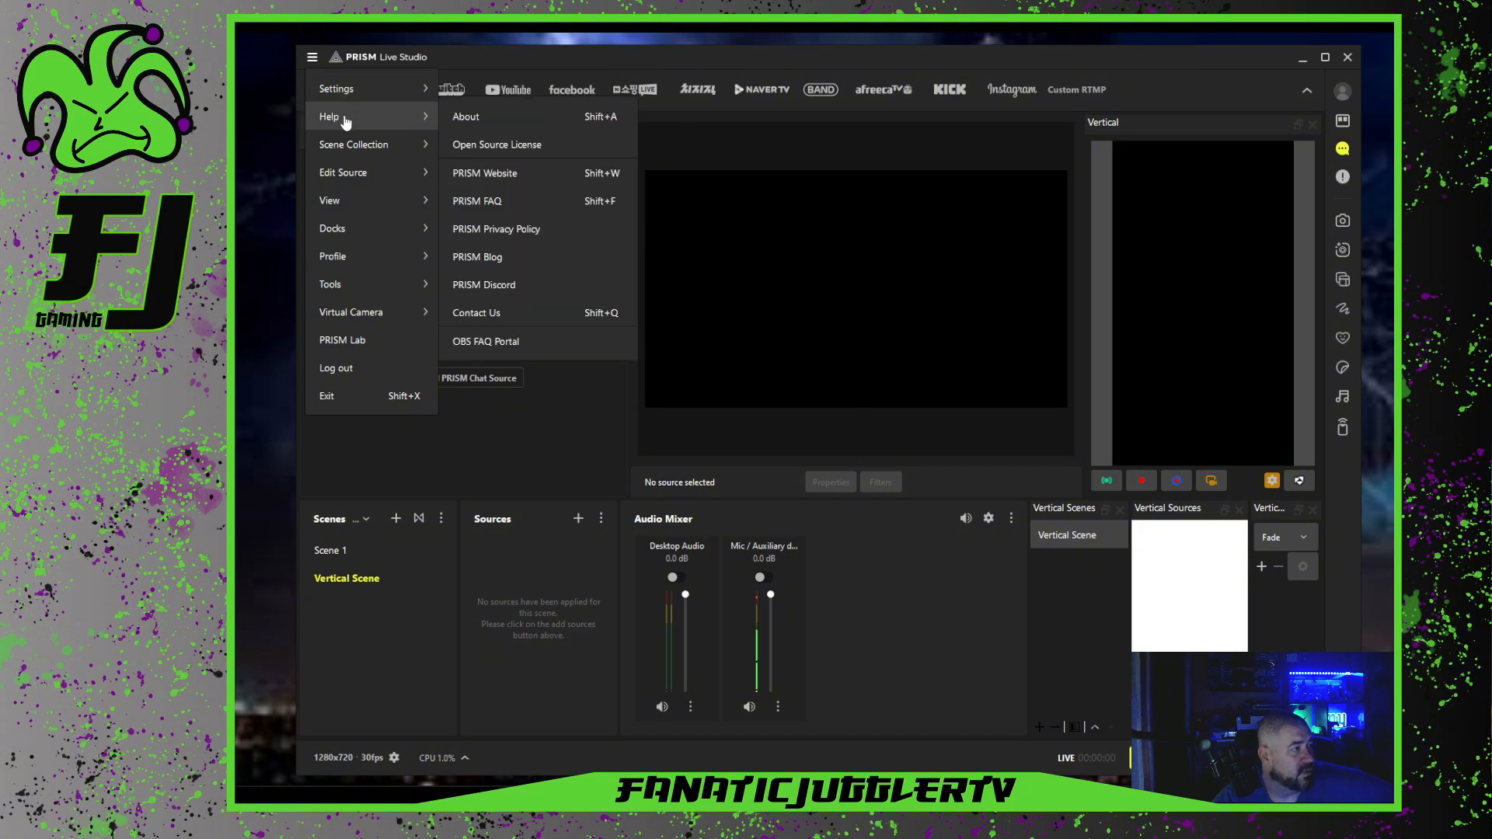
mouse_move(352, 152)
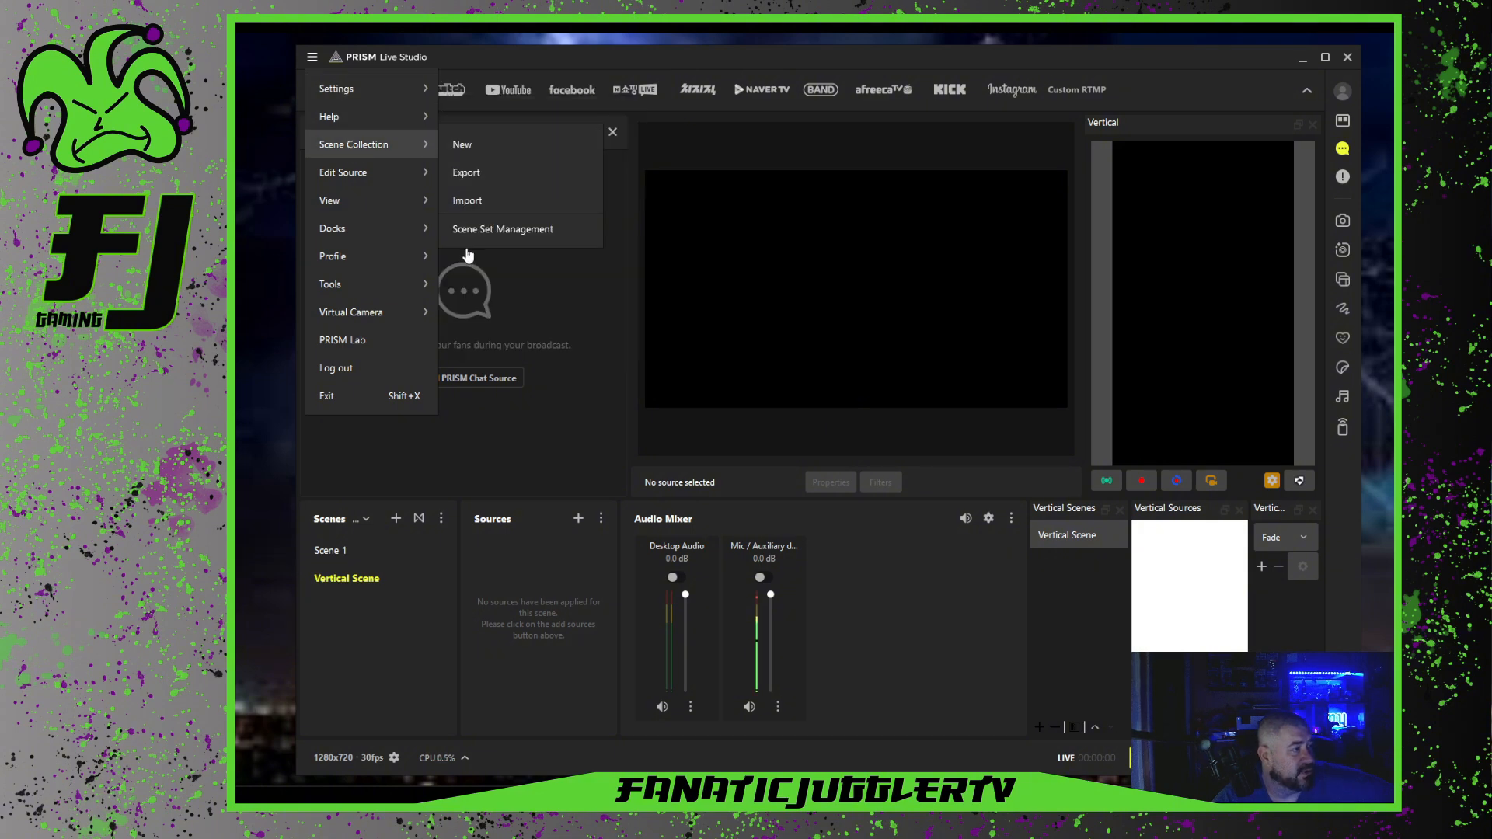
mouse_move(344, 233)
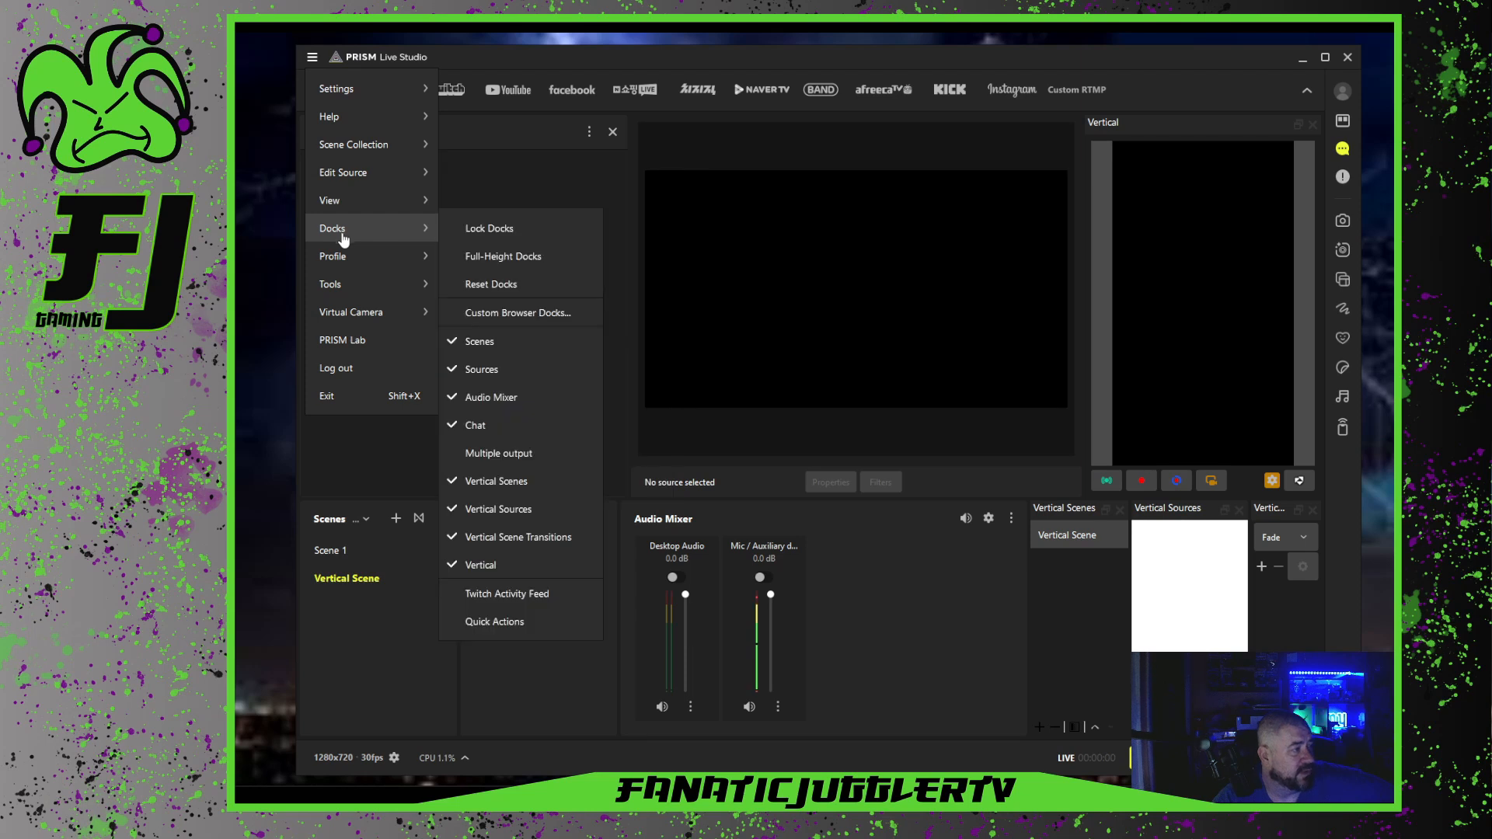
left_click(507, 314)
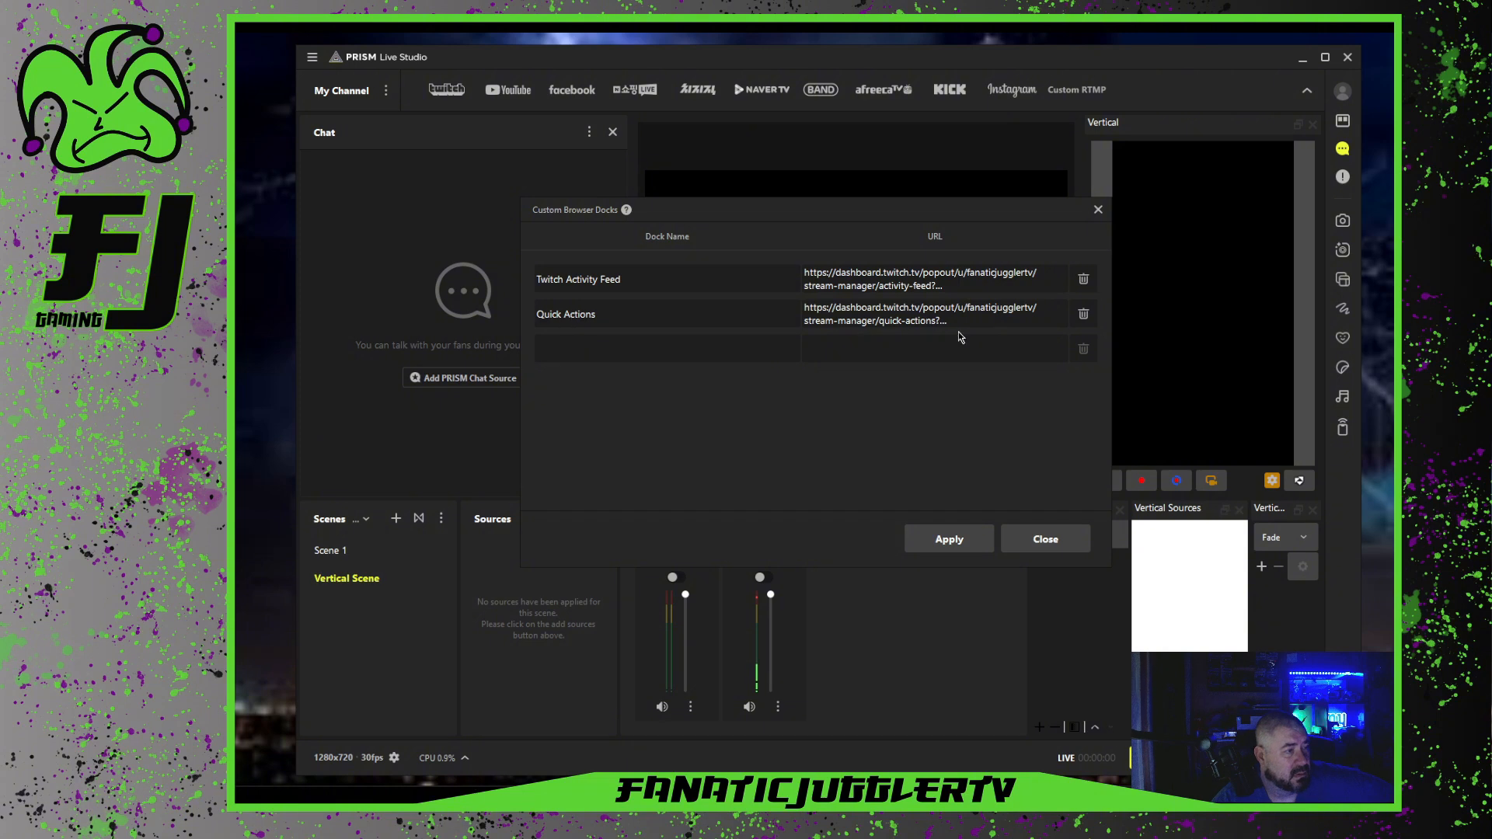
left_click(1098, 210)
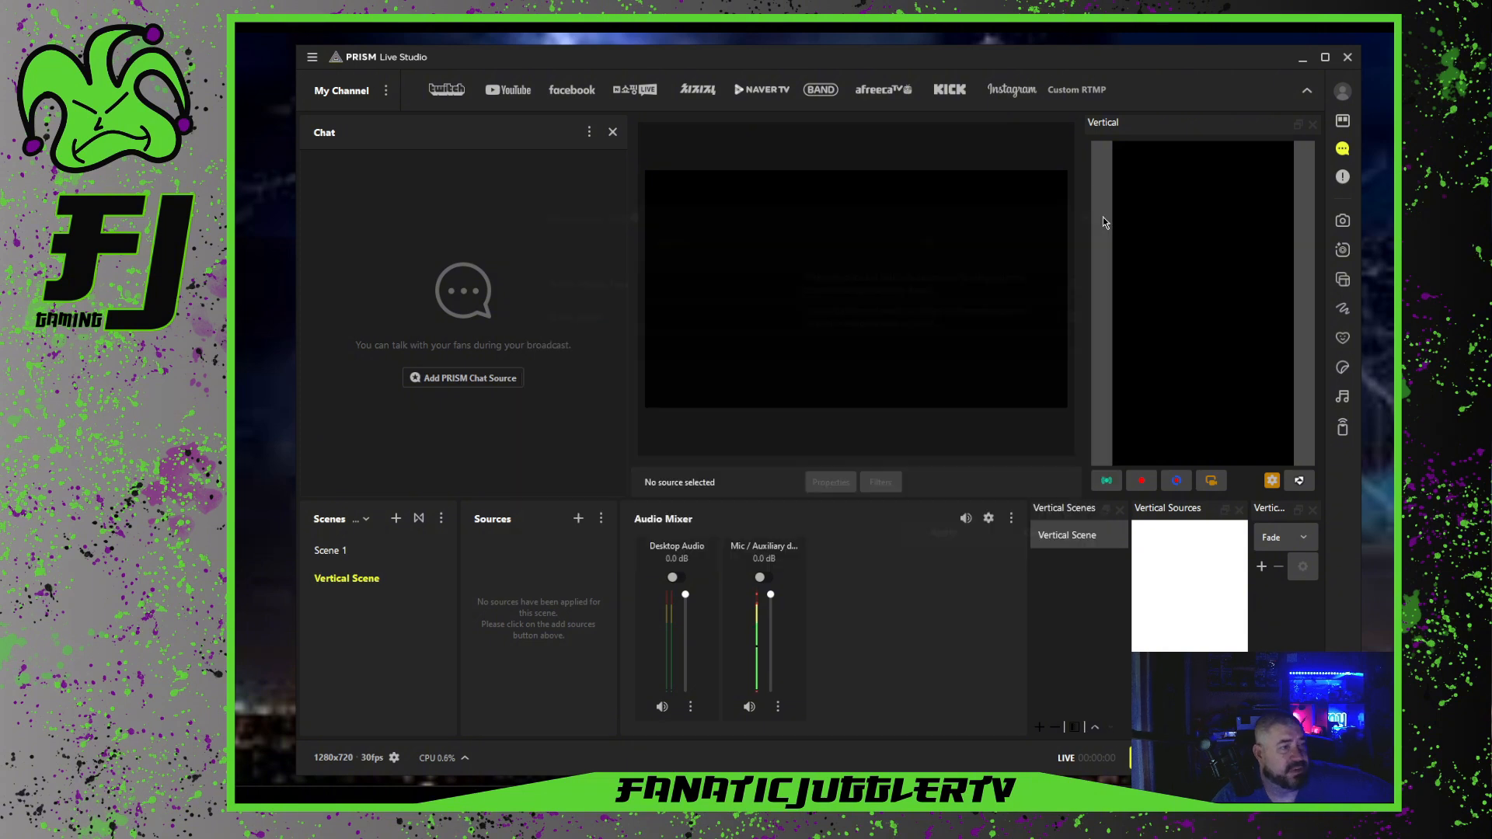
left_click(312, 57)
mouse_move(348, 322)
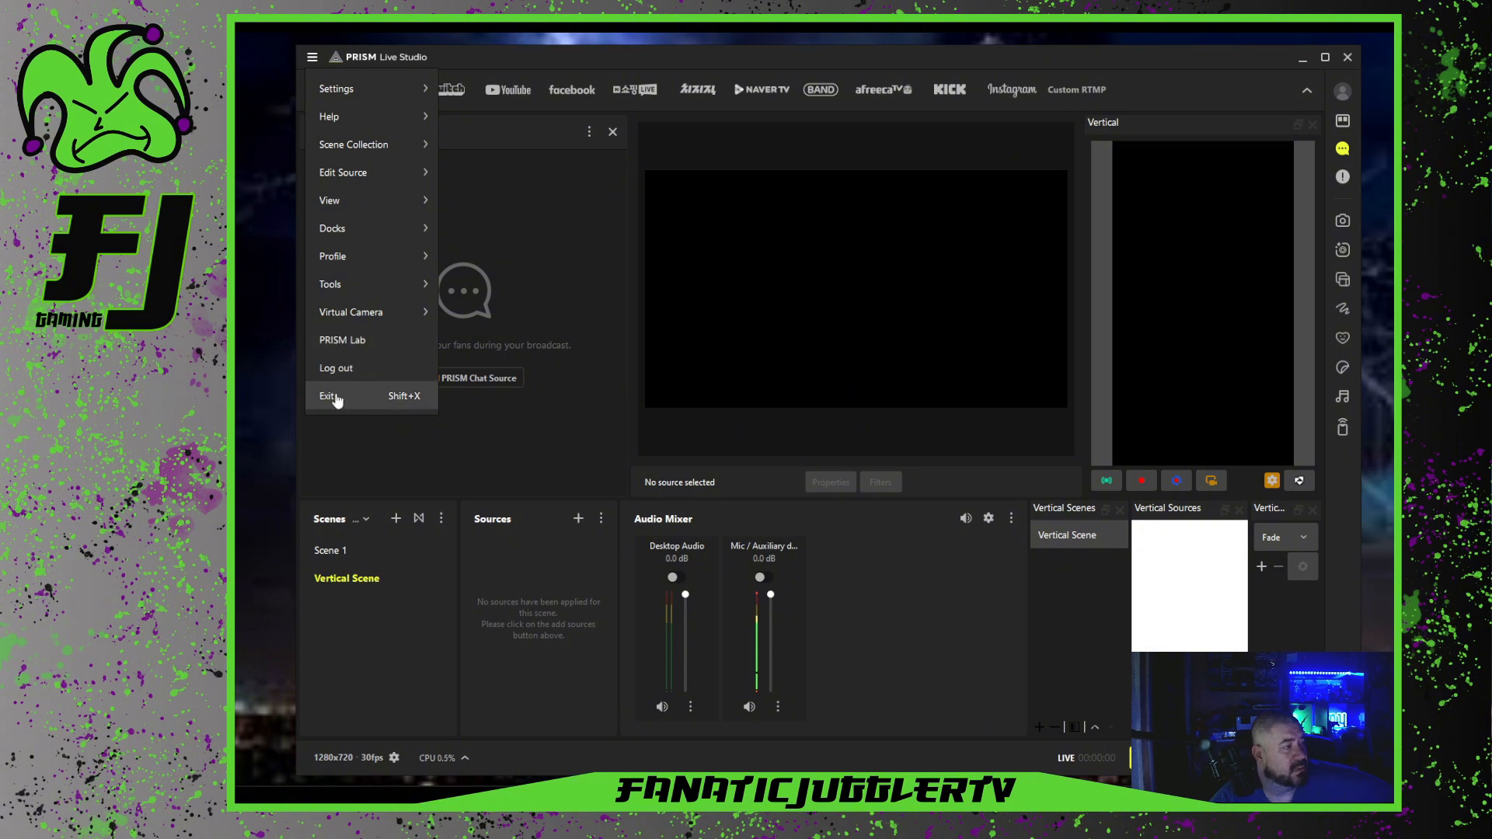
left_click(312, 60)
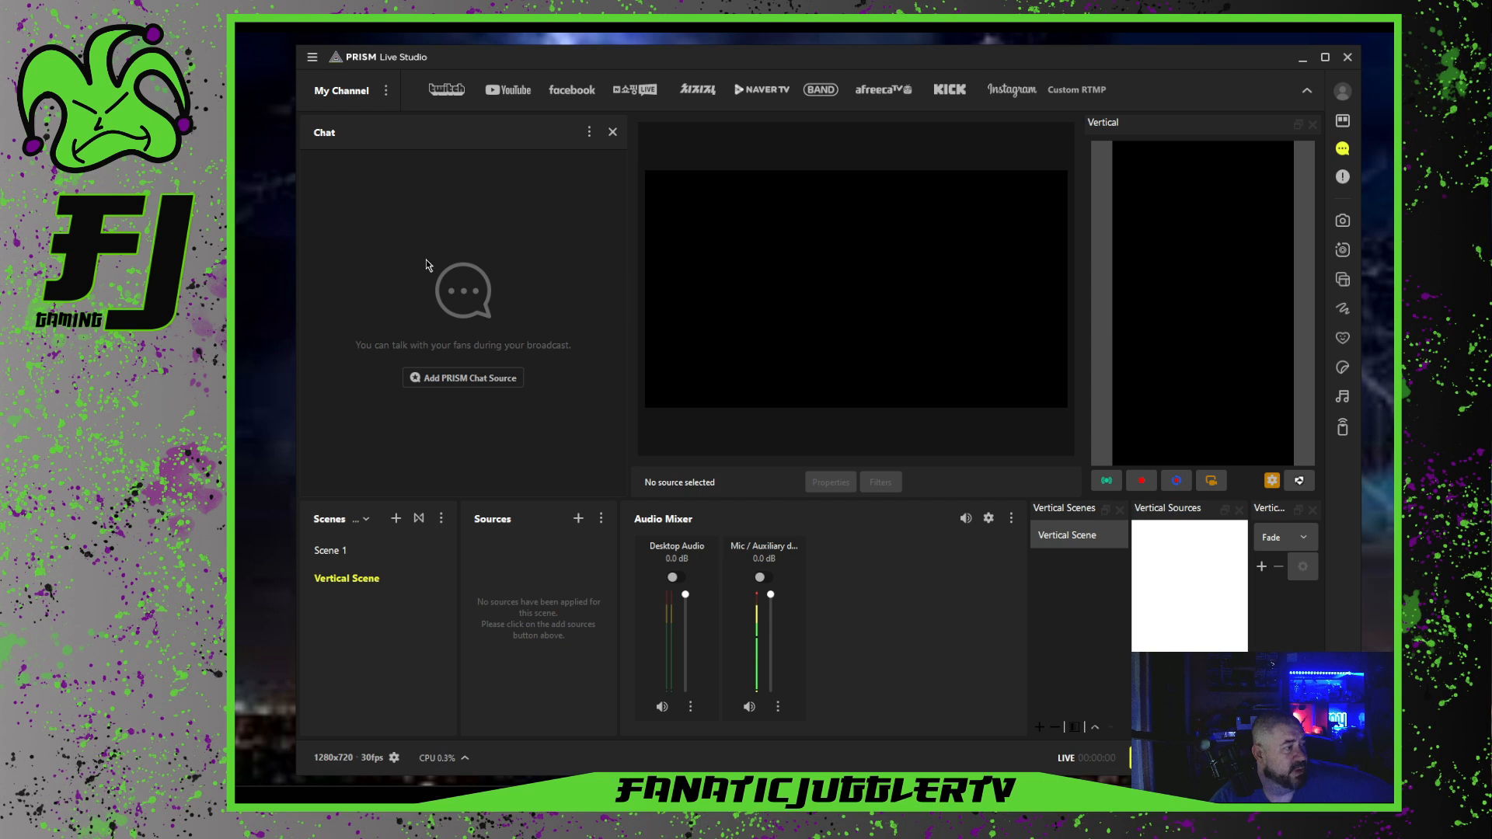
Open the Add Scene dialog and dismiss it without creating a scene
left_click(395, 519)
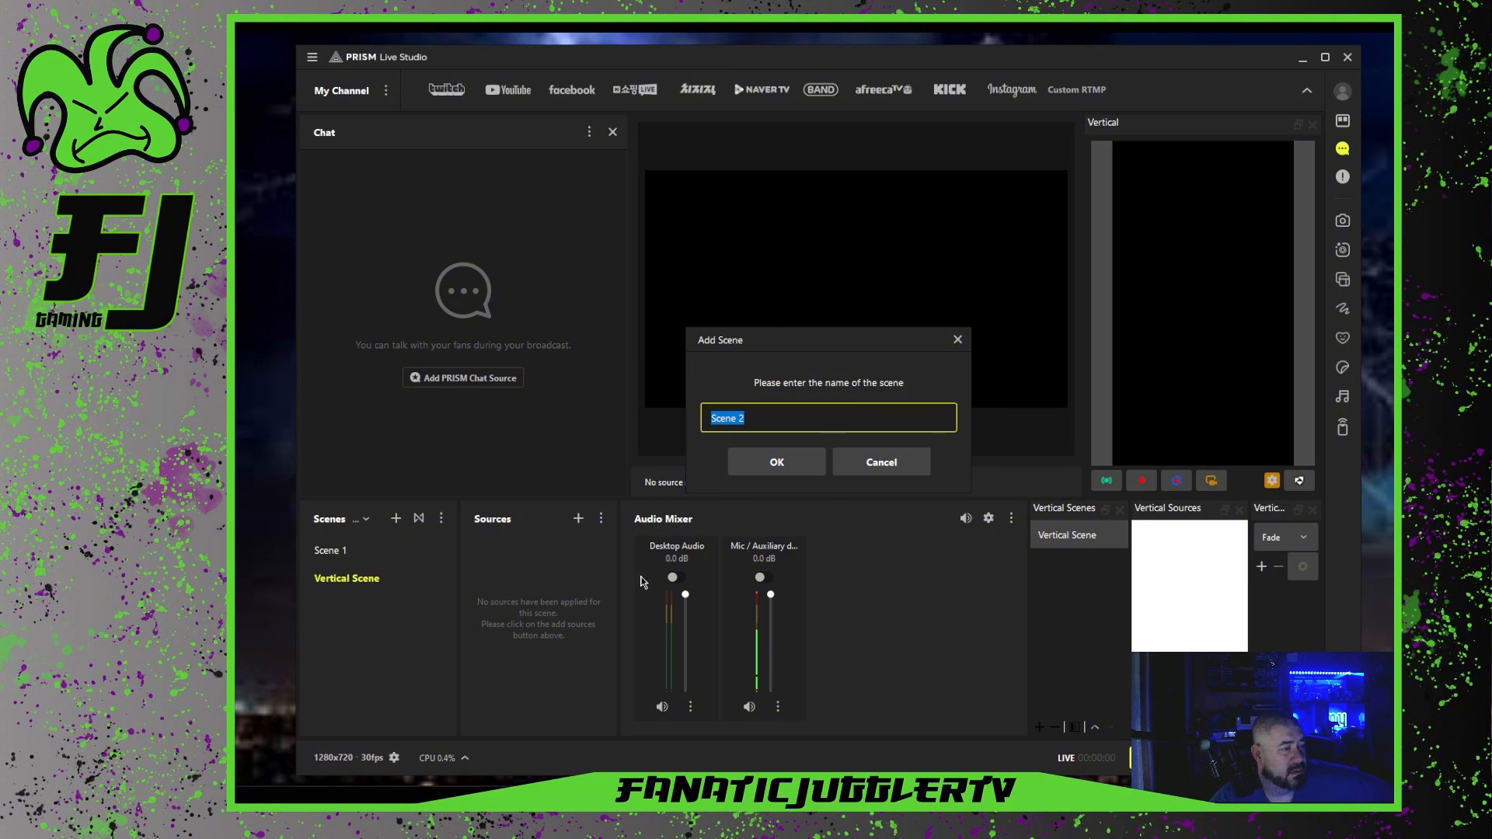
left_click(958, 342)
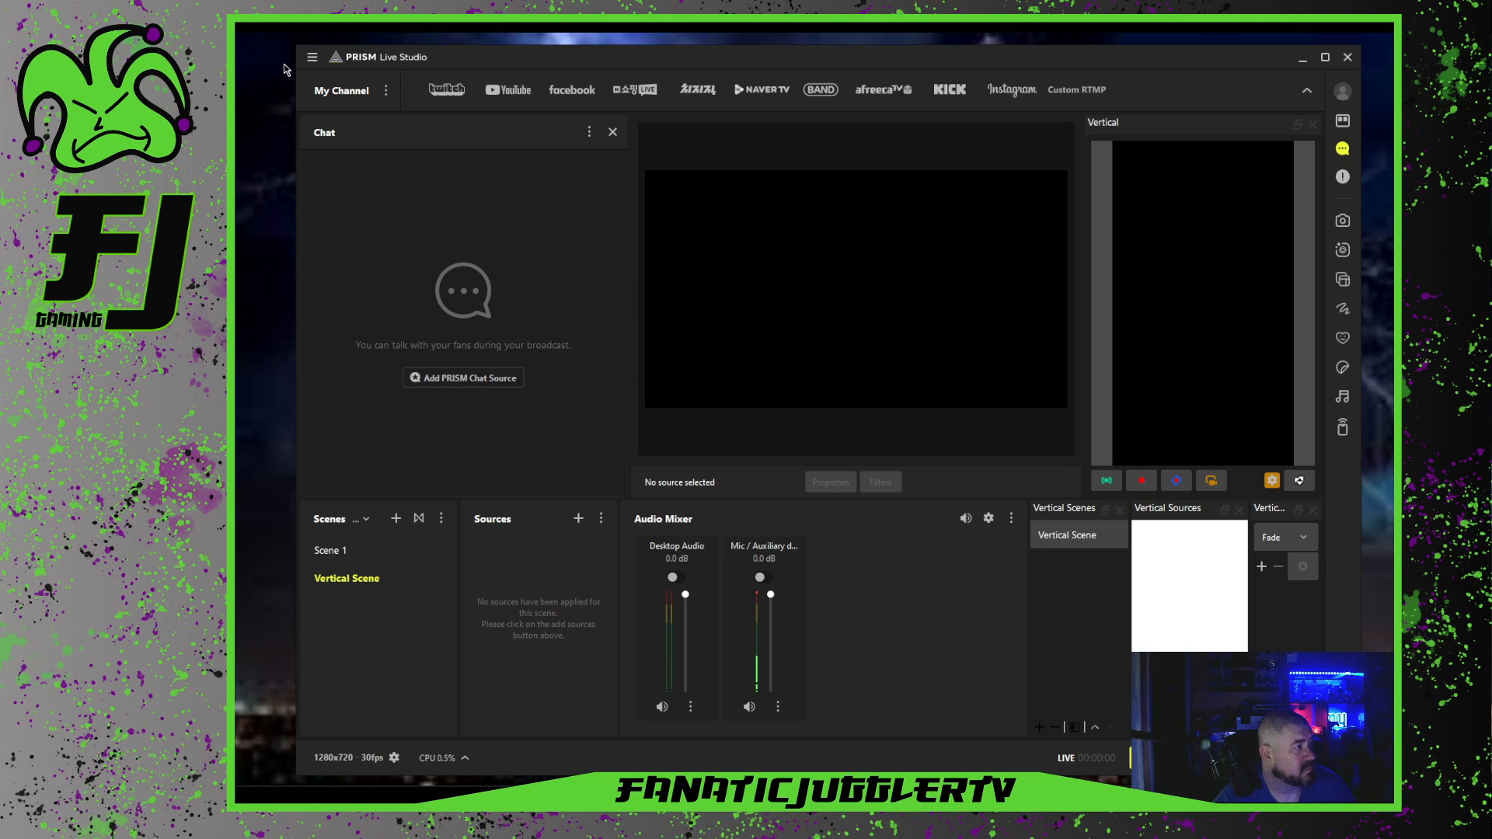
Open the Output settings and view the available streaming video encoders without changing the selection
left_click(311, 59)
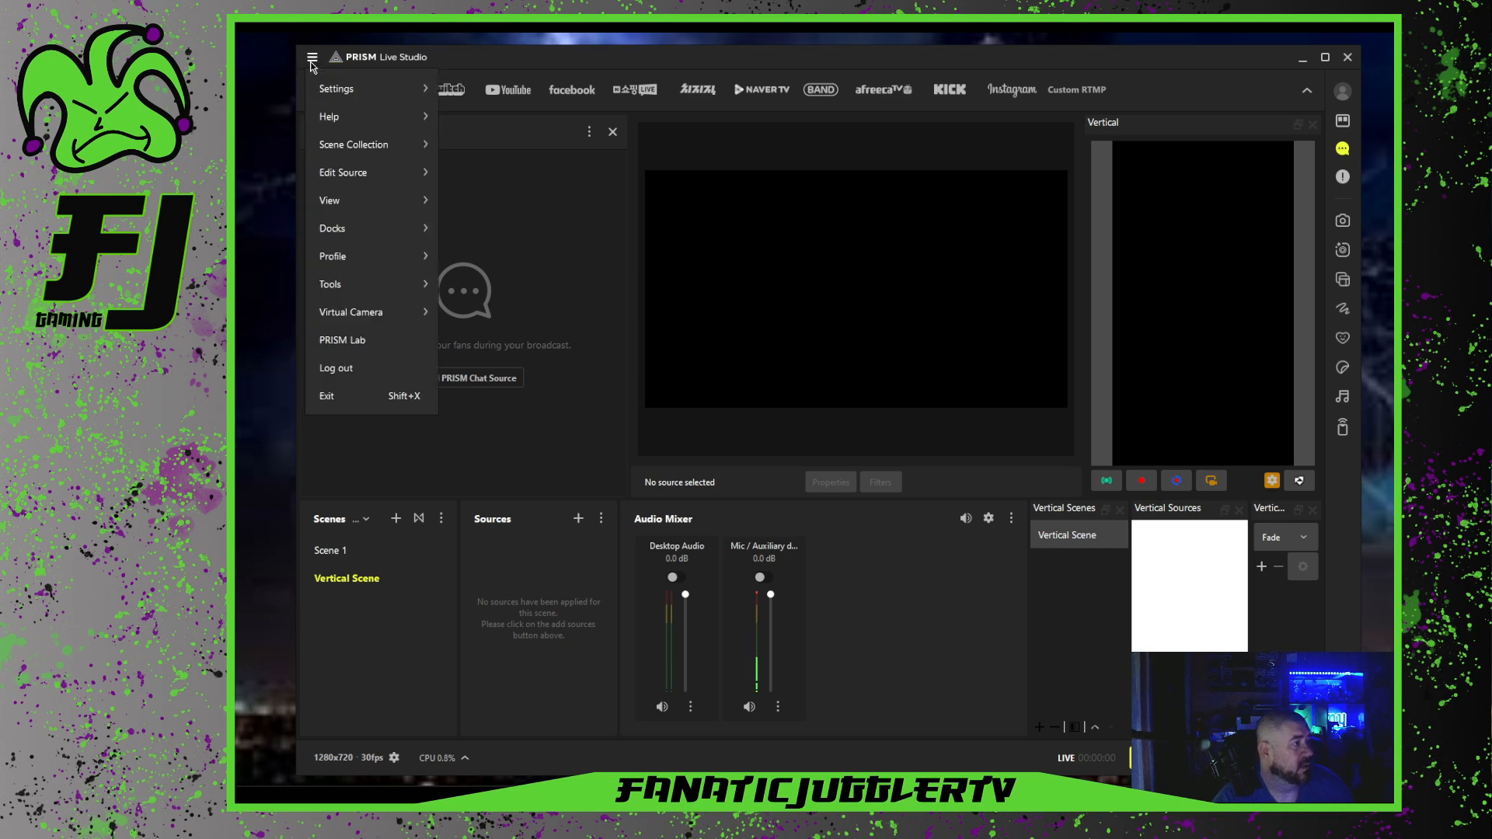
mouse_move(342, 94)
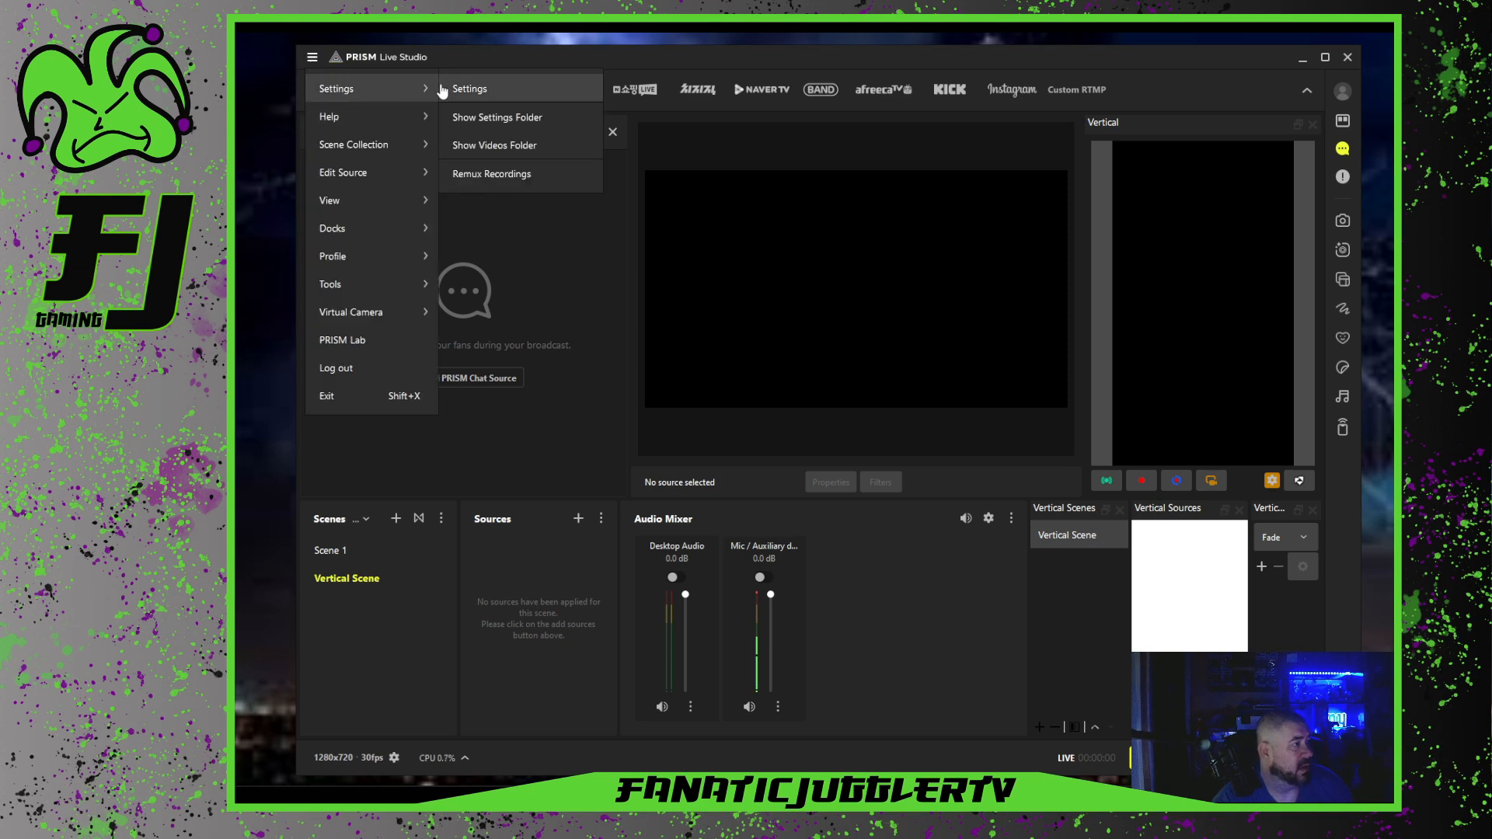
left_click(486, 91)
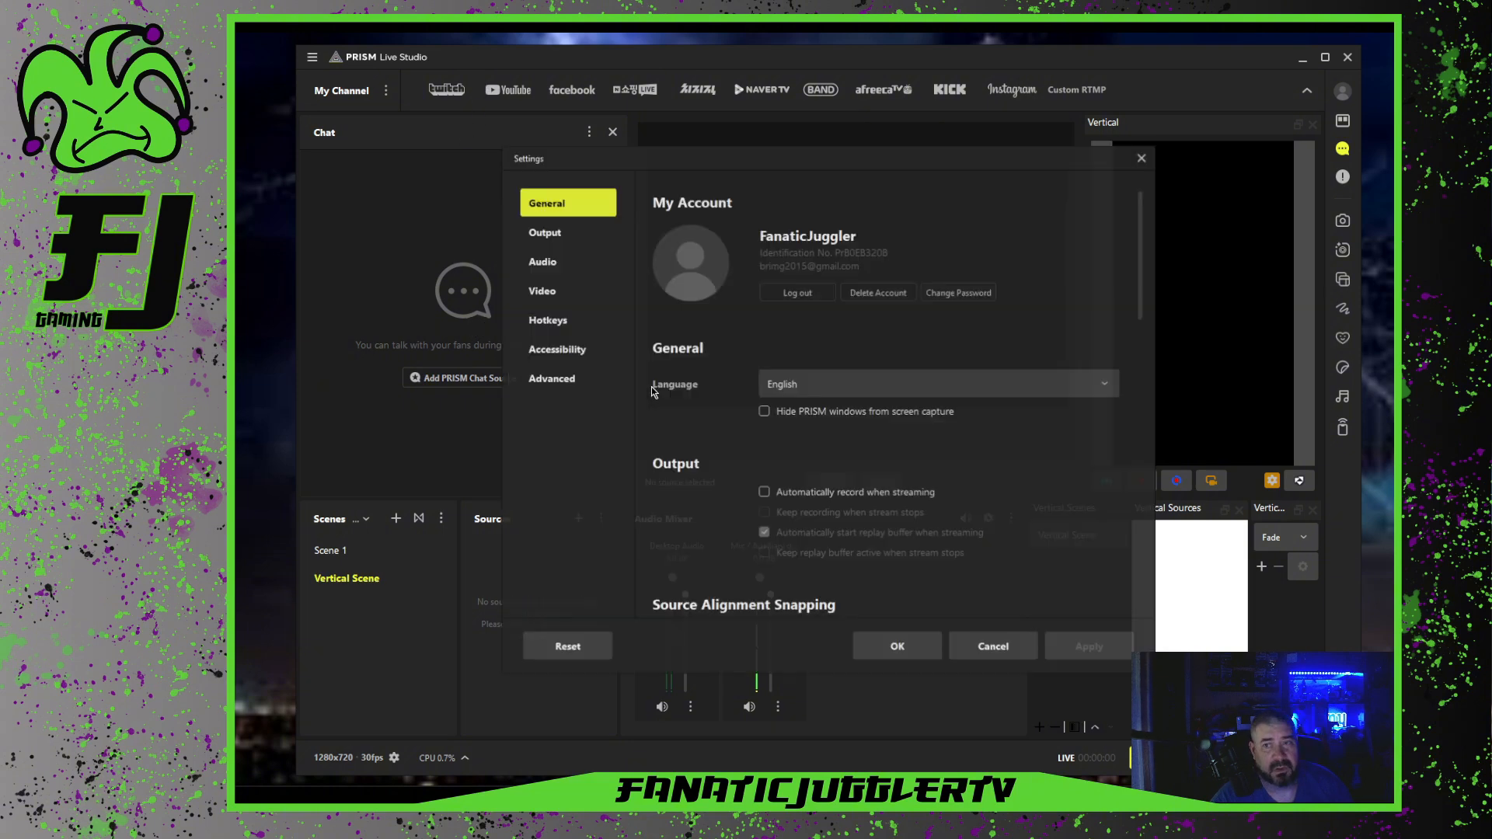
left_click(545, 235)
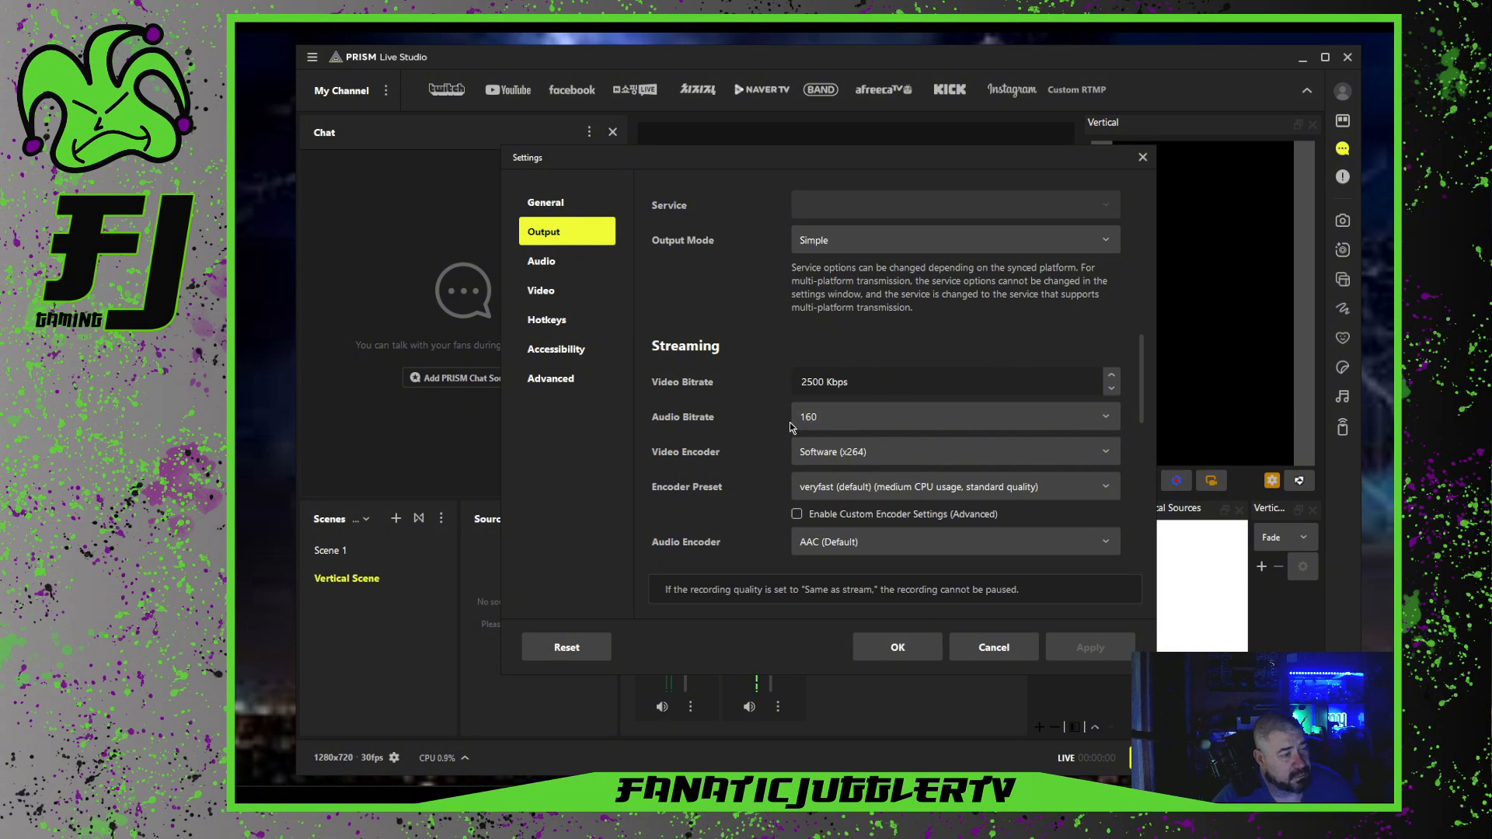
left_click(1110, 453)
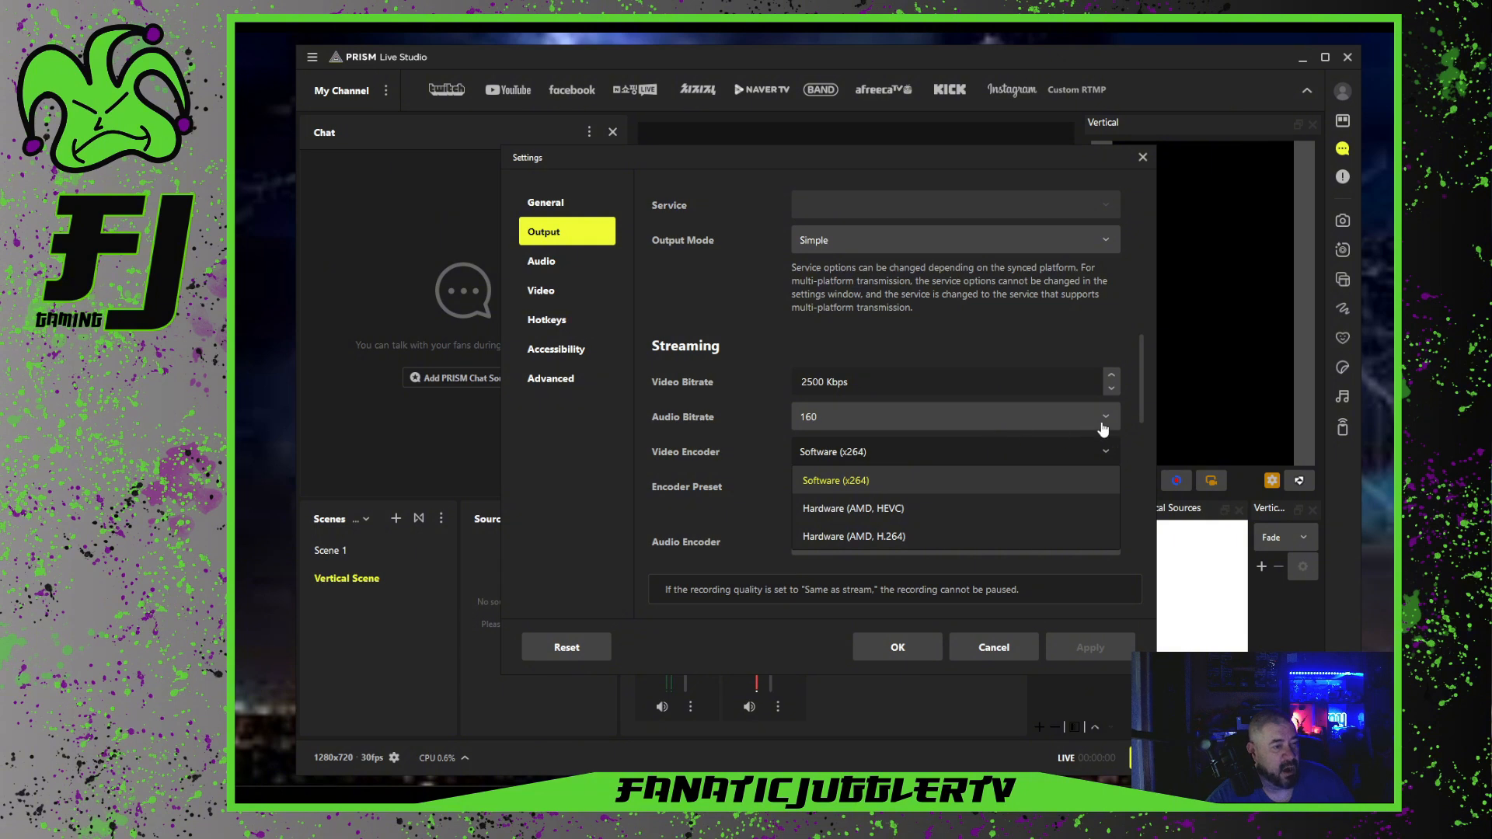
left_click(1107, 453)
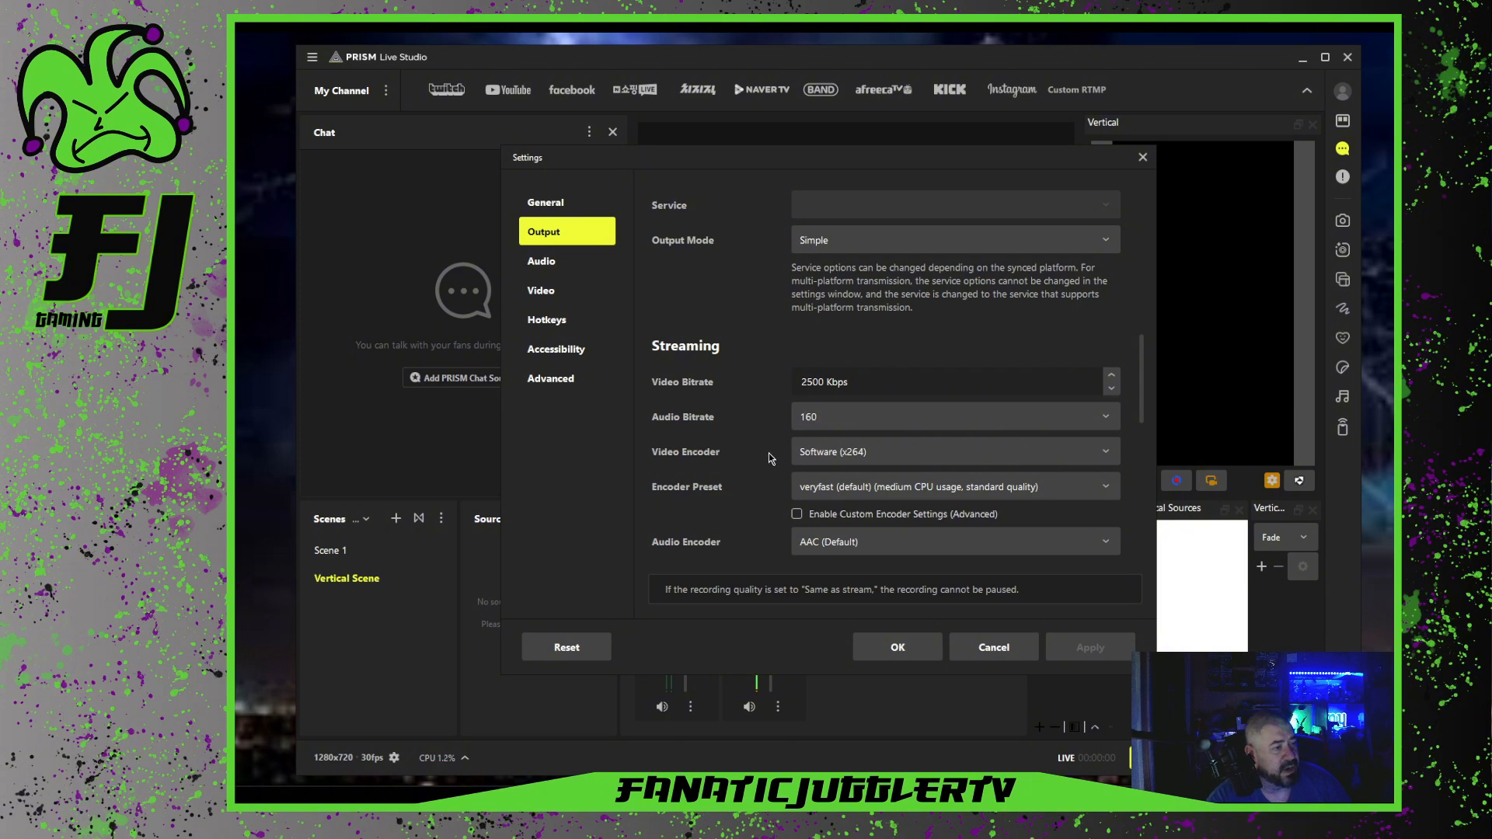
Examine the recording quality and recording format choices and the Replay Buffer options in the Output settings, leaving them unchanged
scroll(770, 463, "down", 3)
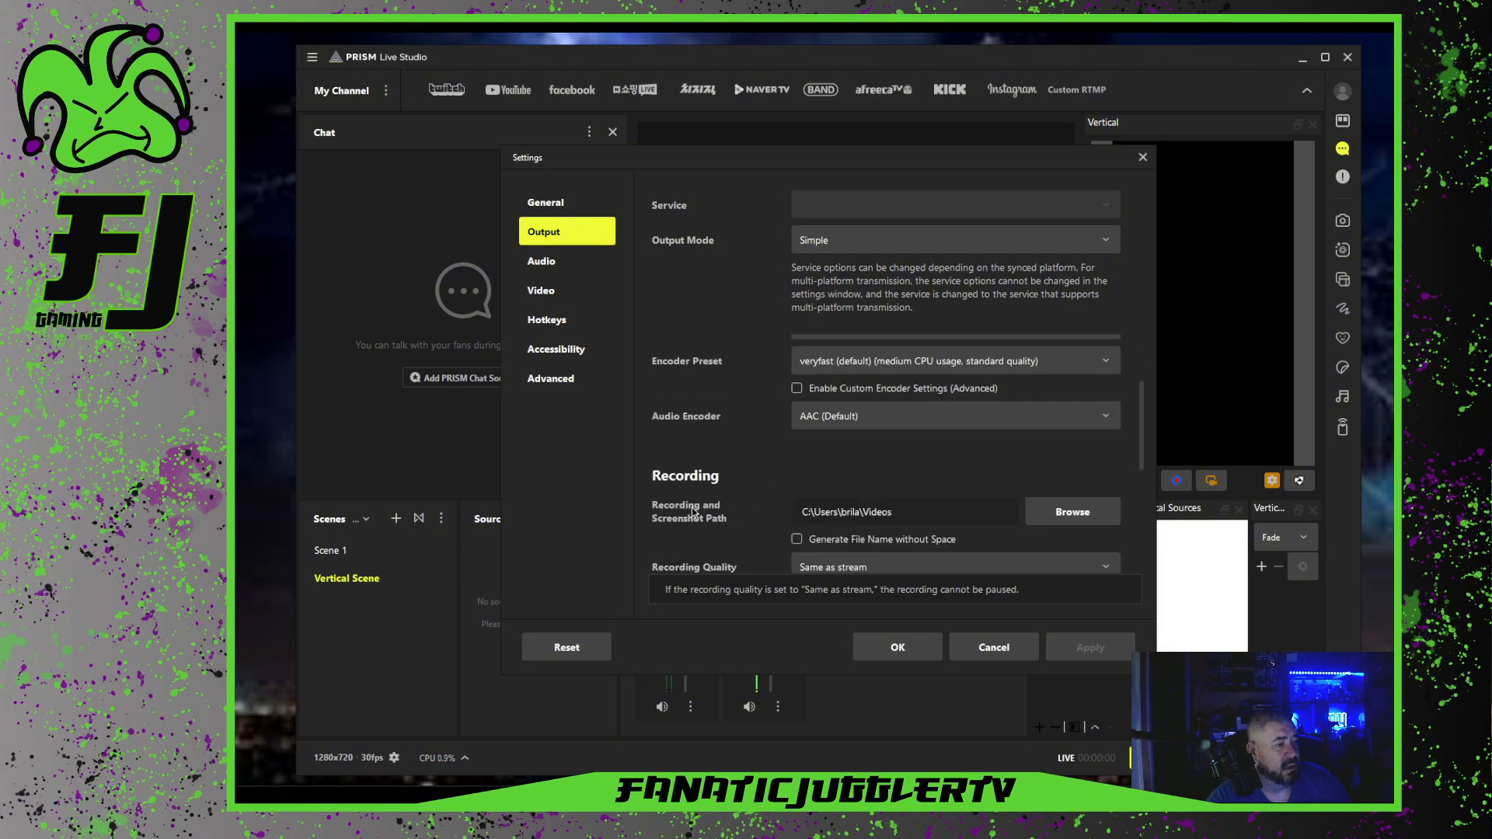
scroll(774, 498, "down", 2)
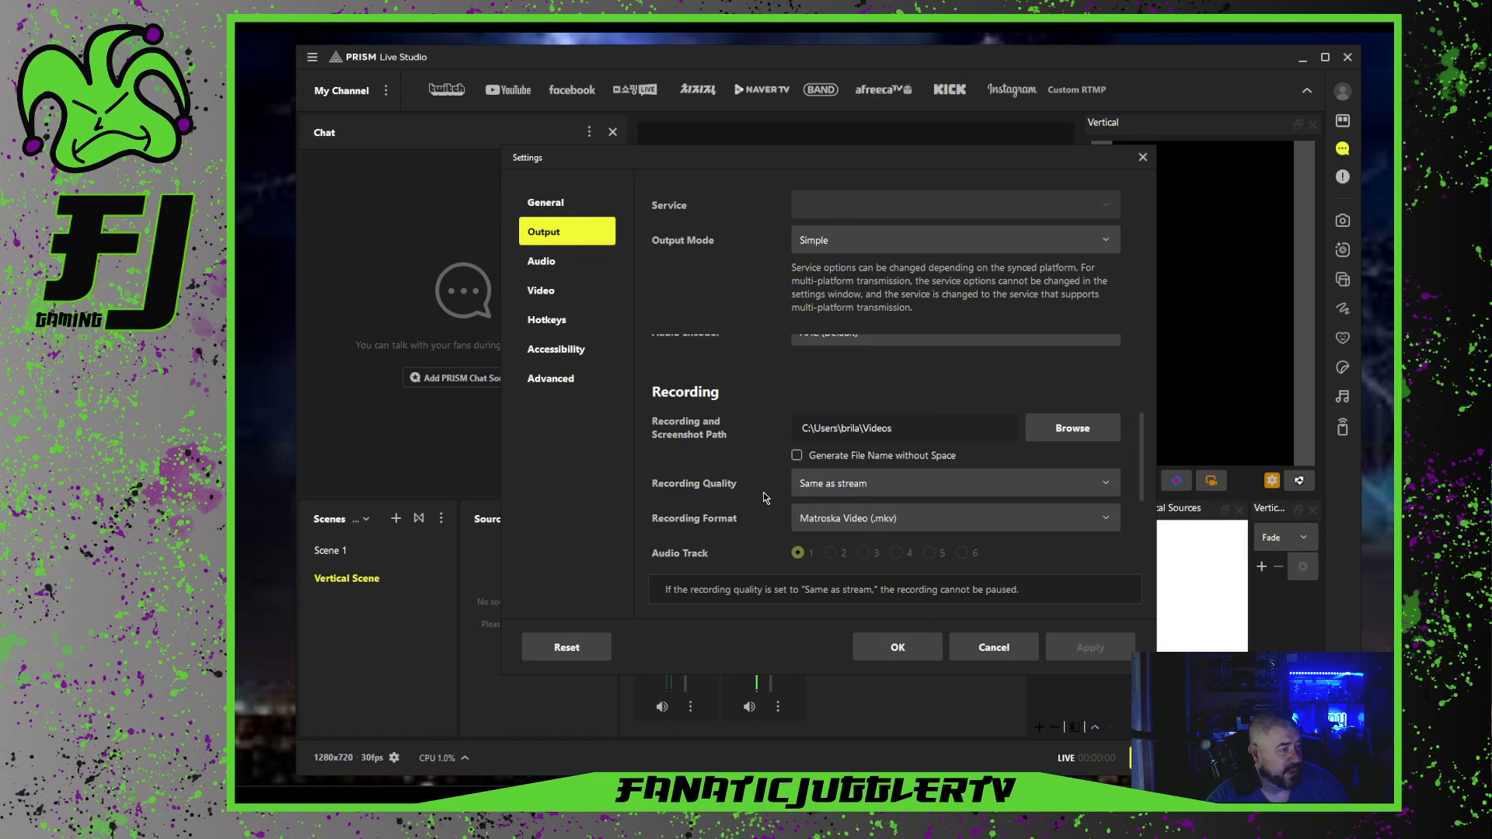
left_click(1103, 490)
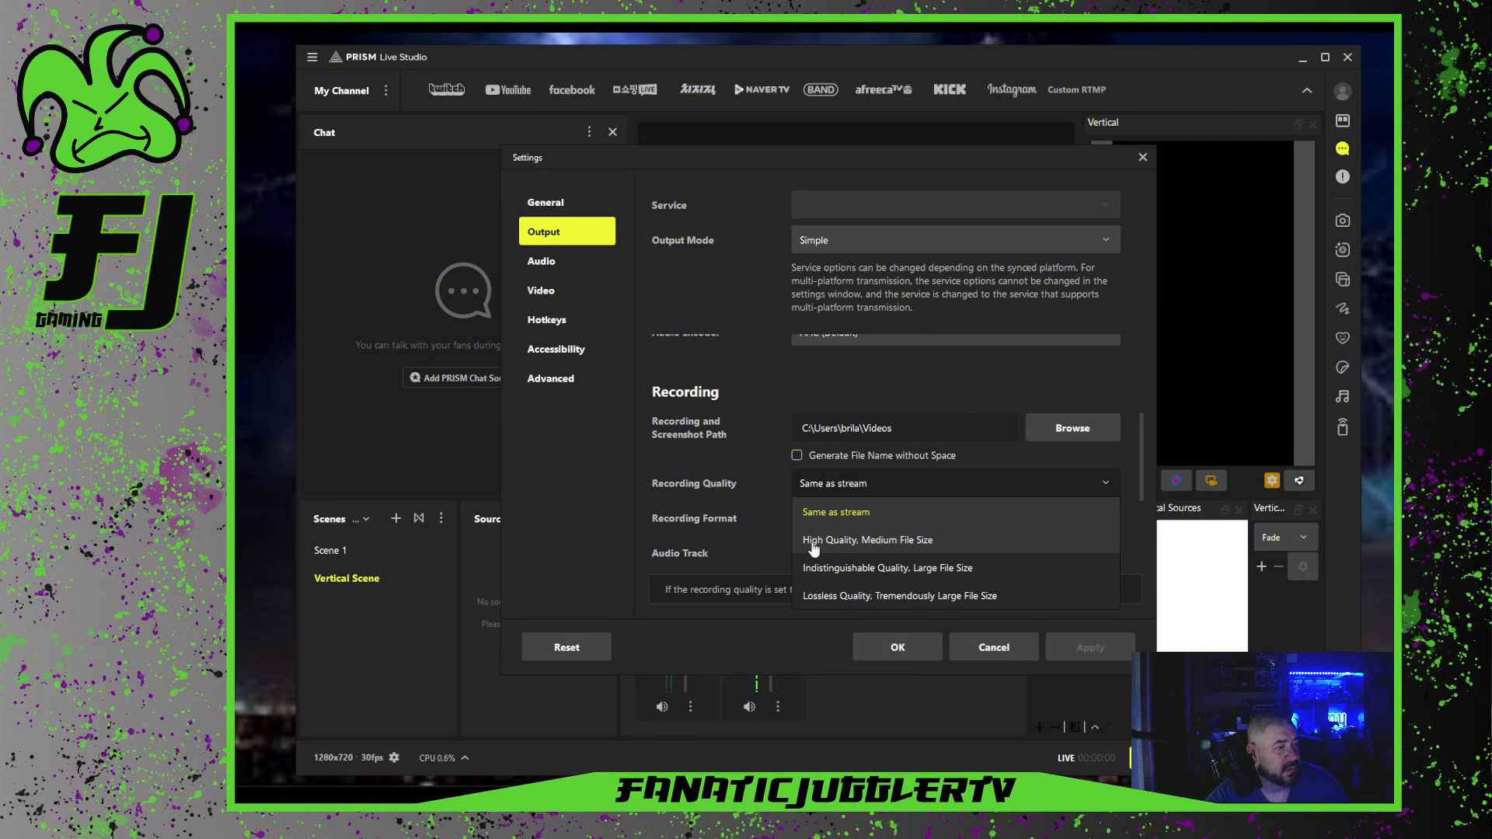
left_click(1105, 489)
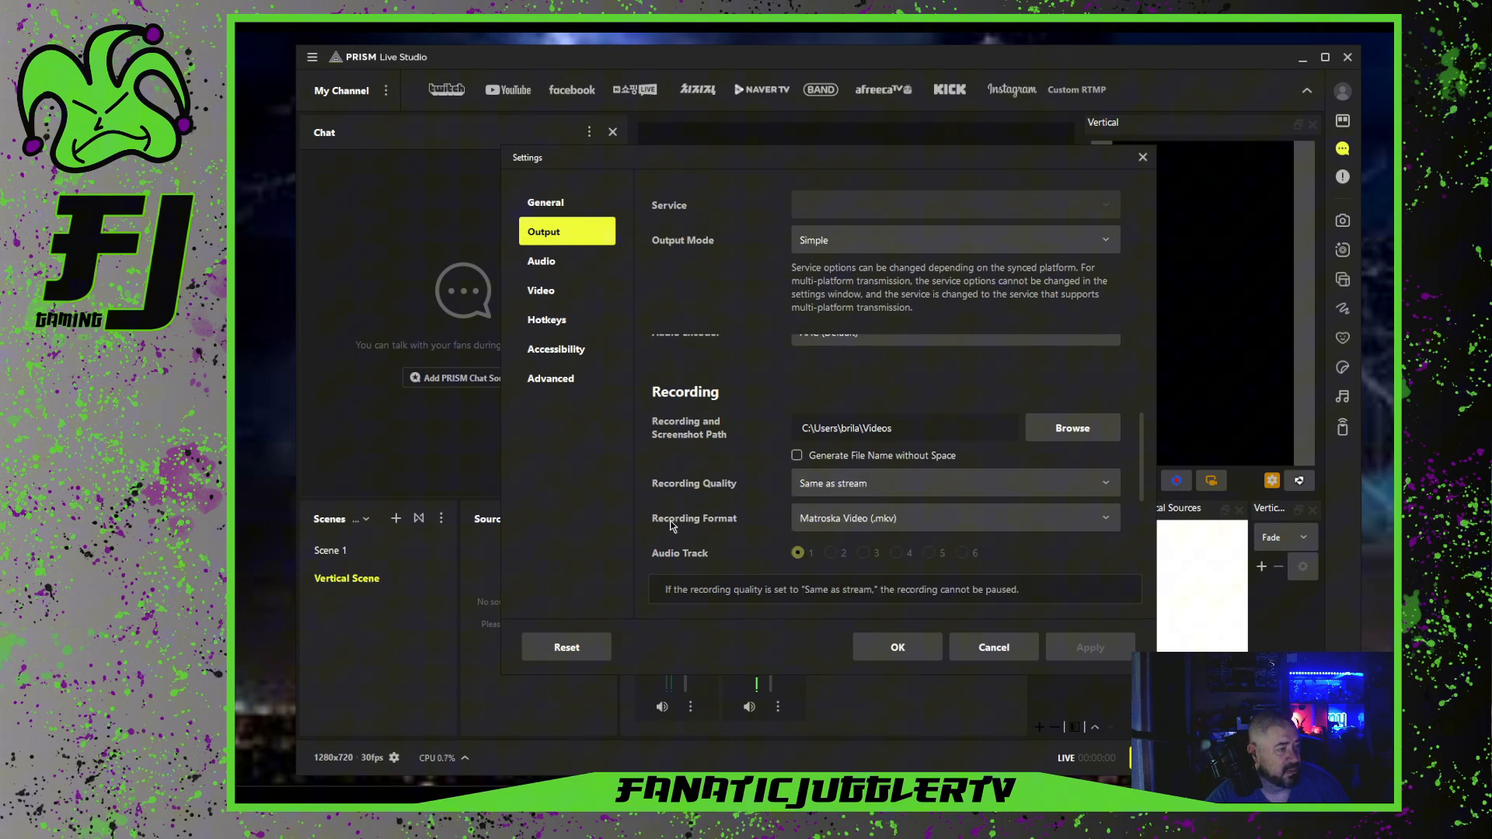
left_click(1107, 520)
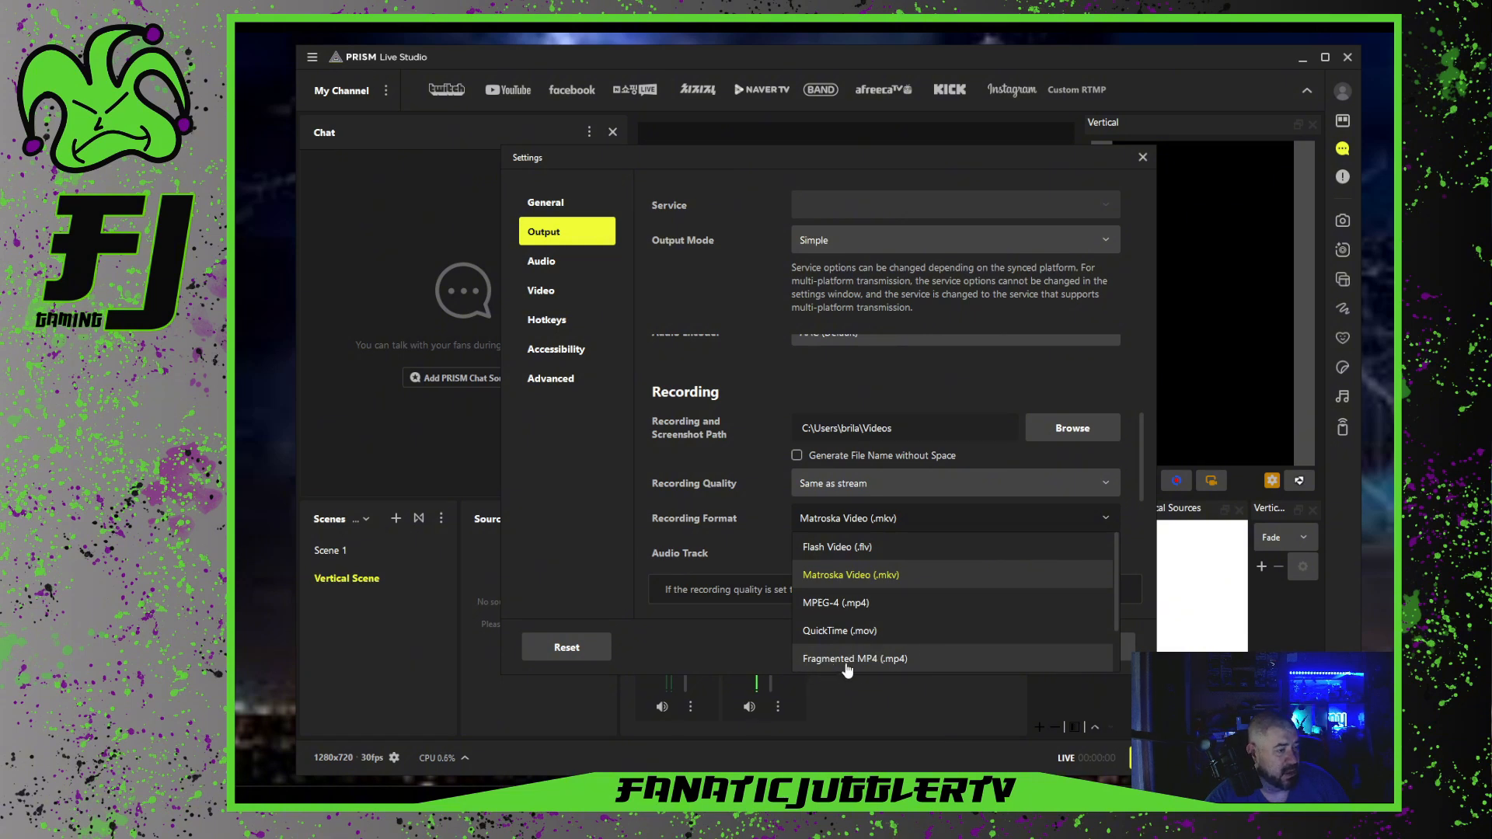
left_click(755, 502)
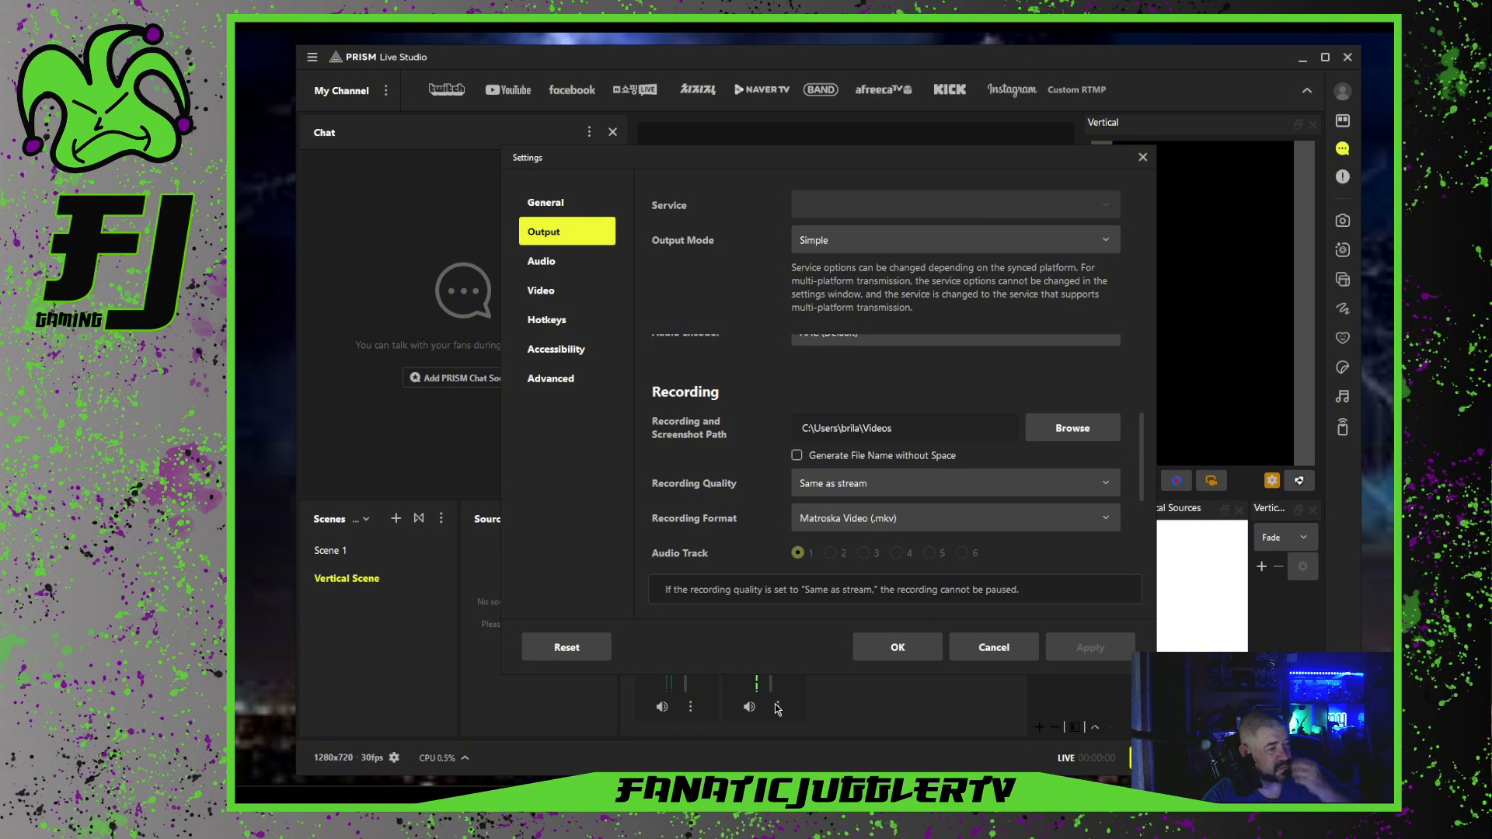
scroll(817, 462, "down", 3)
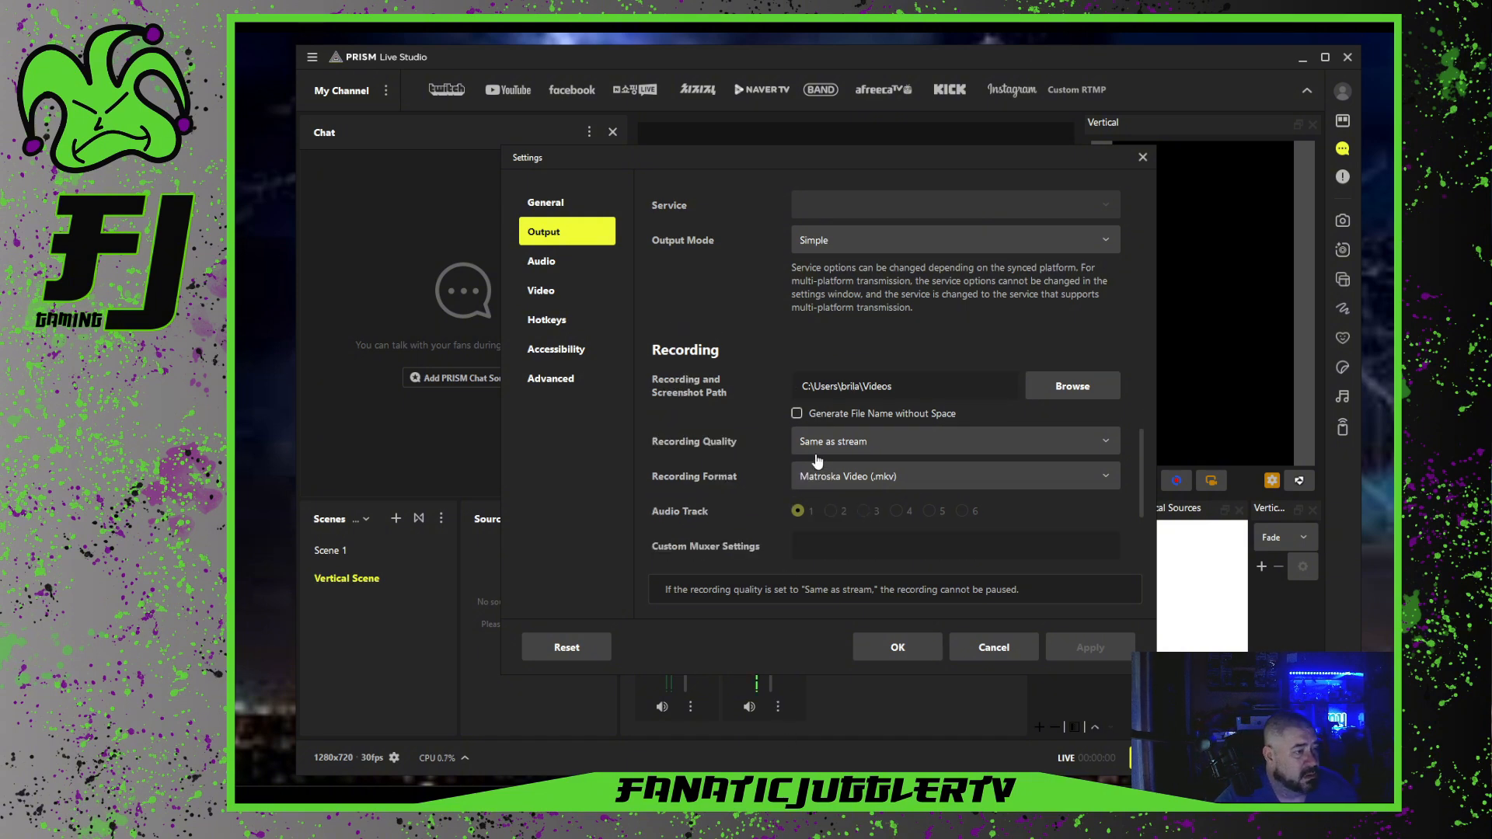
scroll(817, 462, "down", 1)
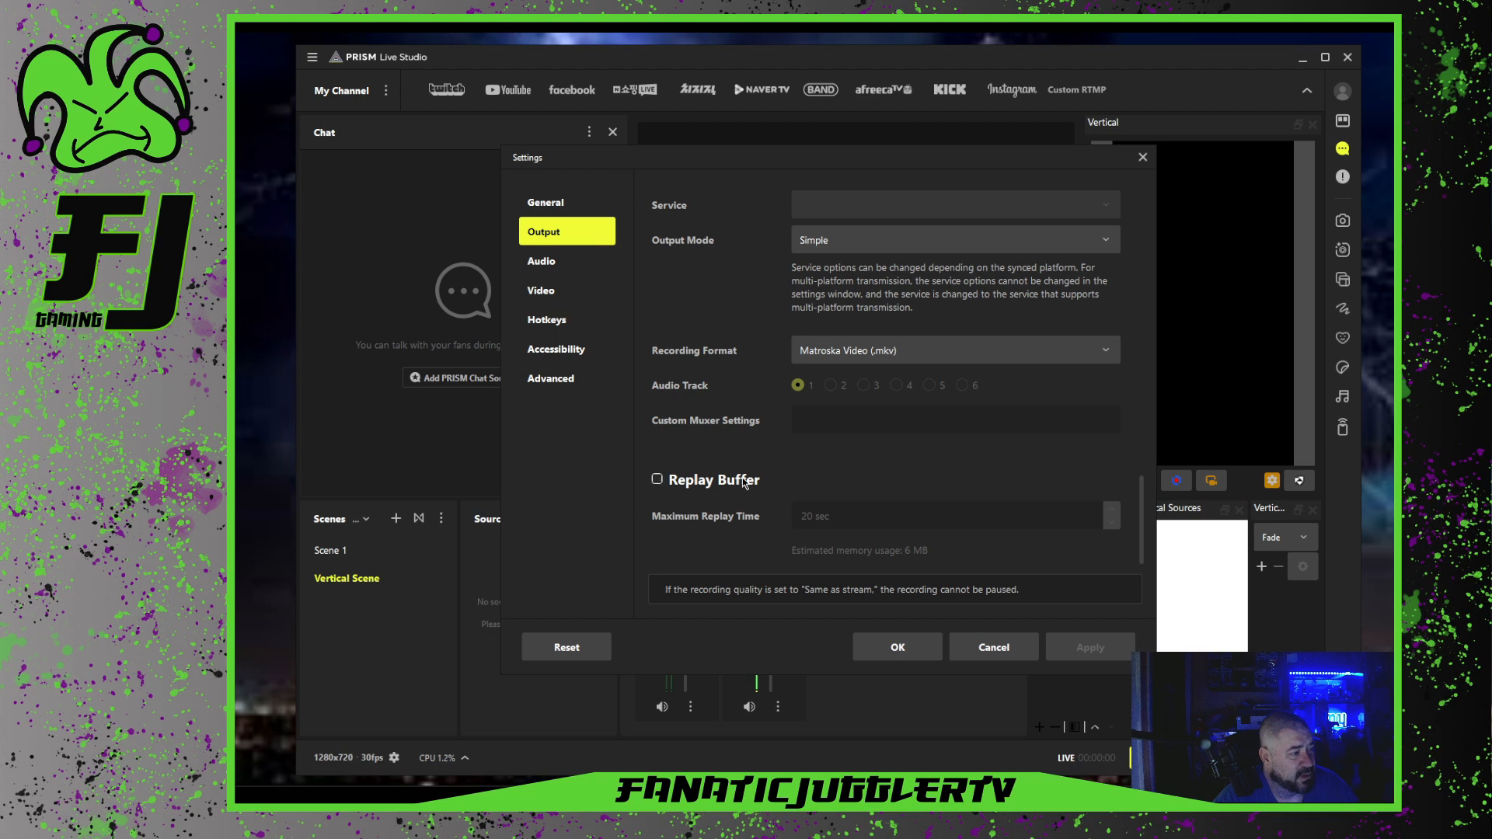
scroll(829, 473, "down", 1)
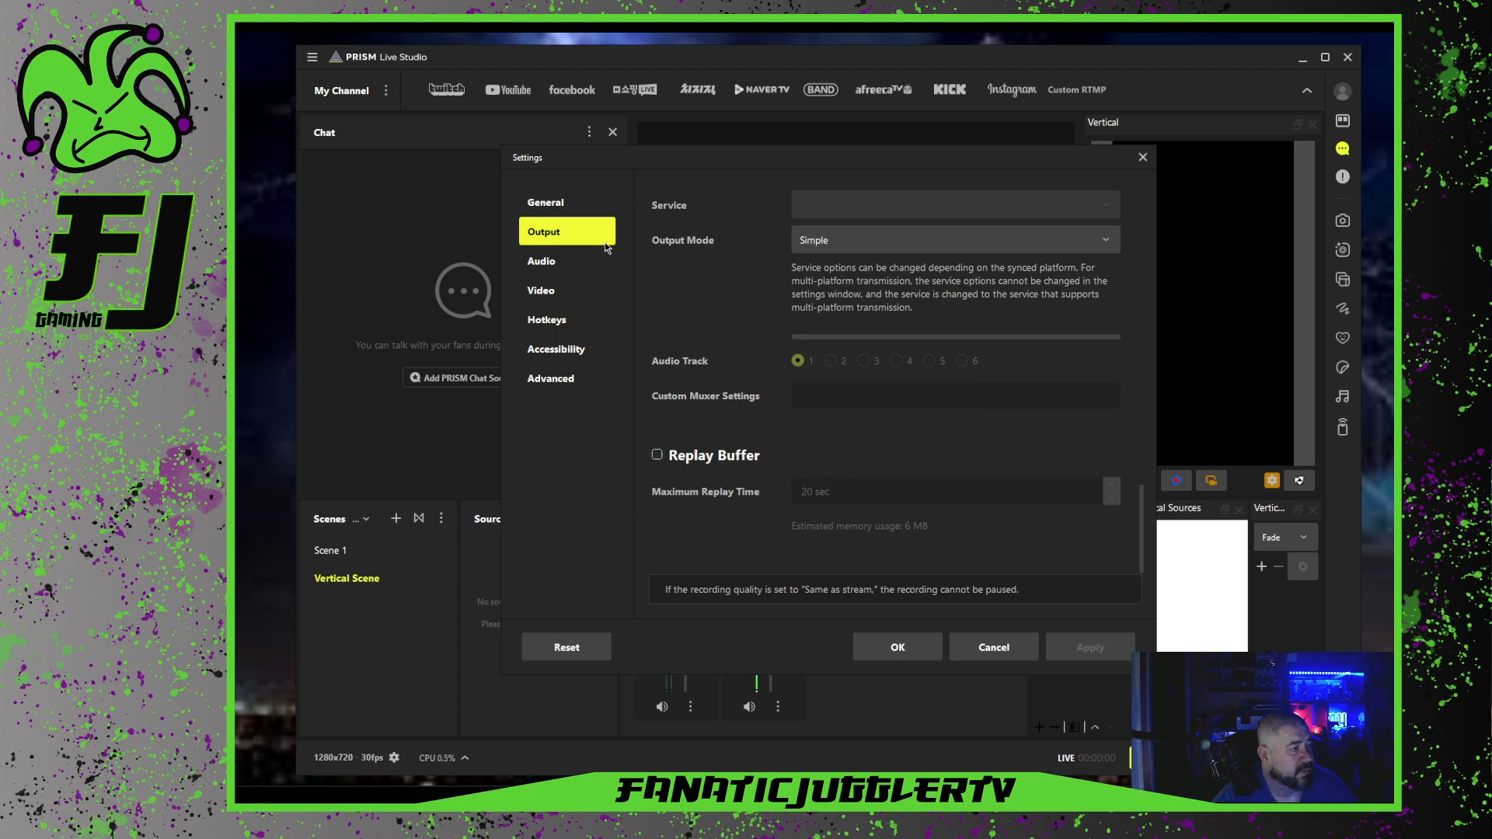
Review the Audio settings, from the global audio devices and meters to the push-to-mute and push-to-talk hotkeys
left_click(559, 266)
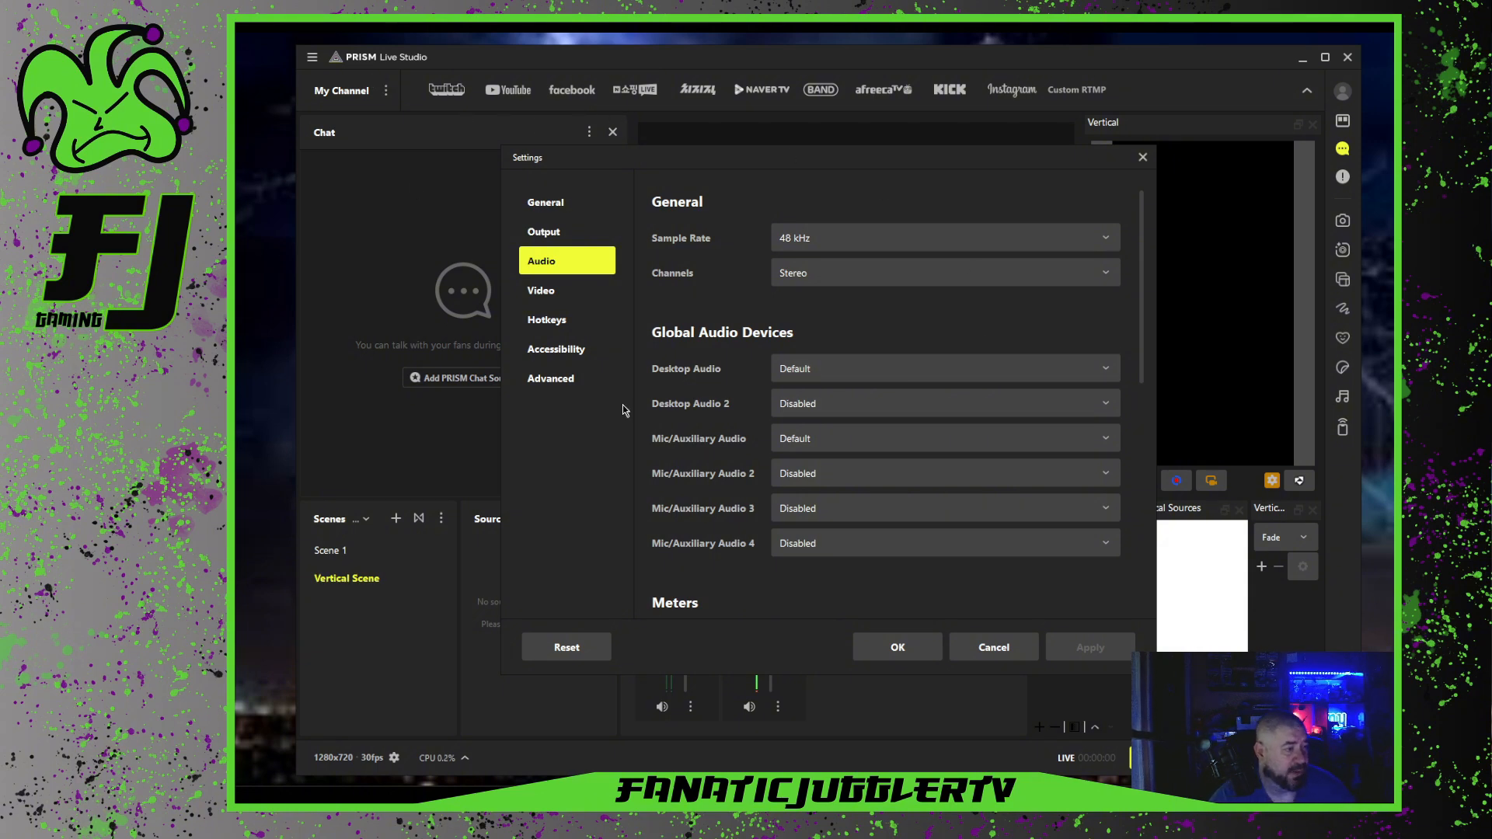
scroll(865, 583, "down", 5)
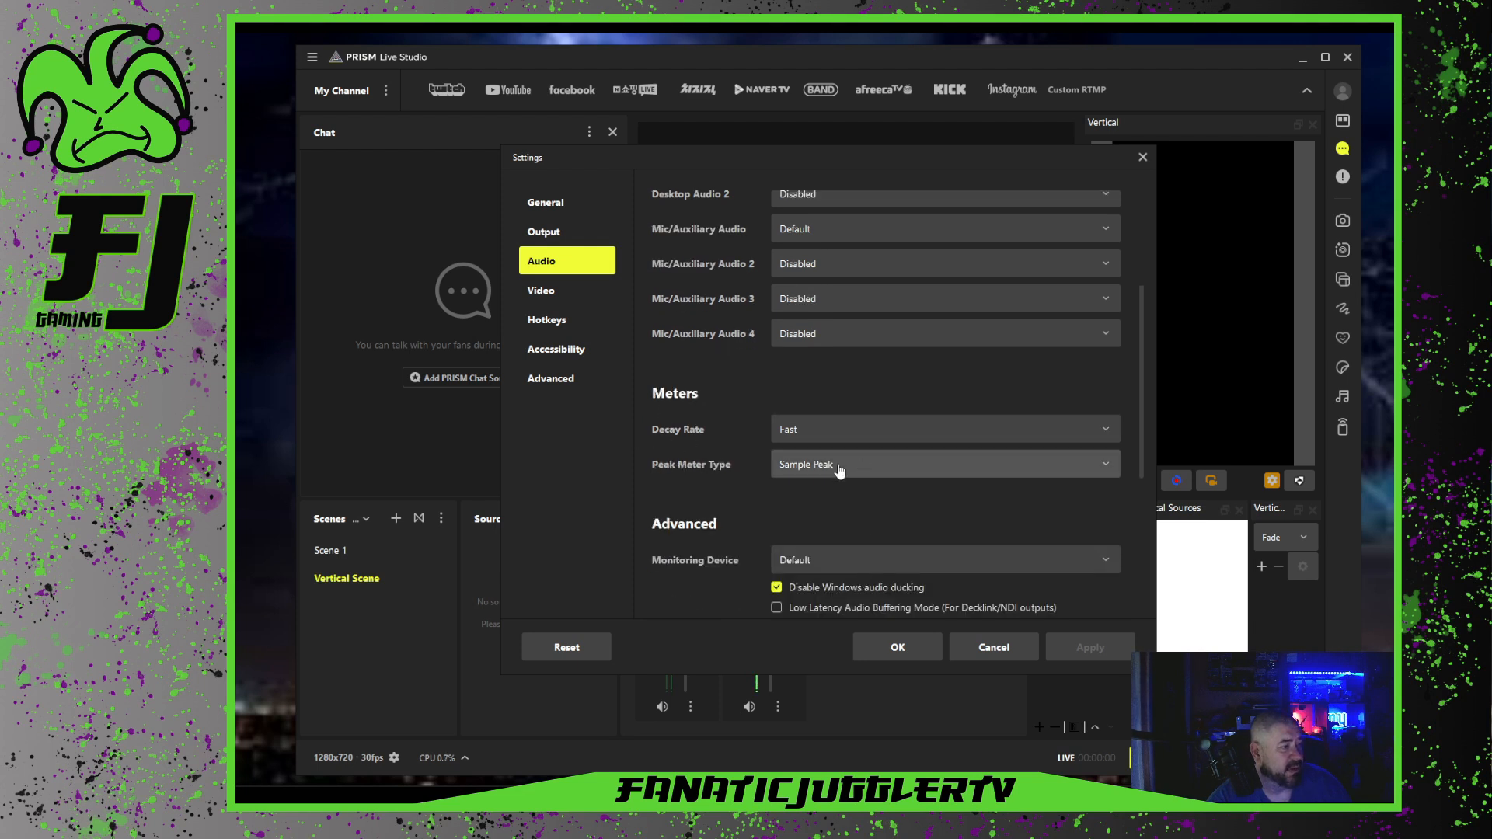
scroll(873, 493, "down", 2)
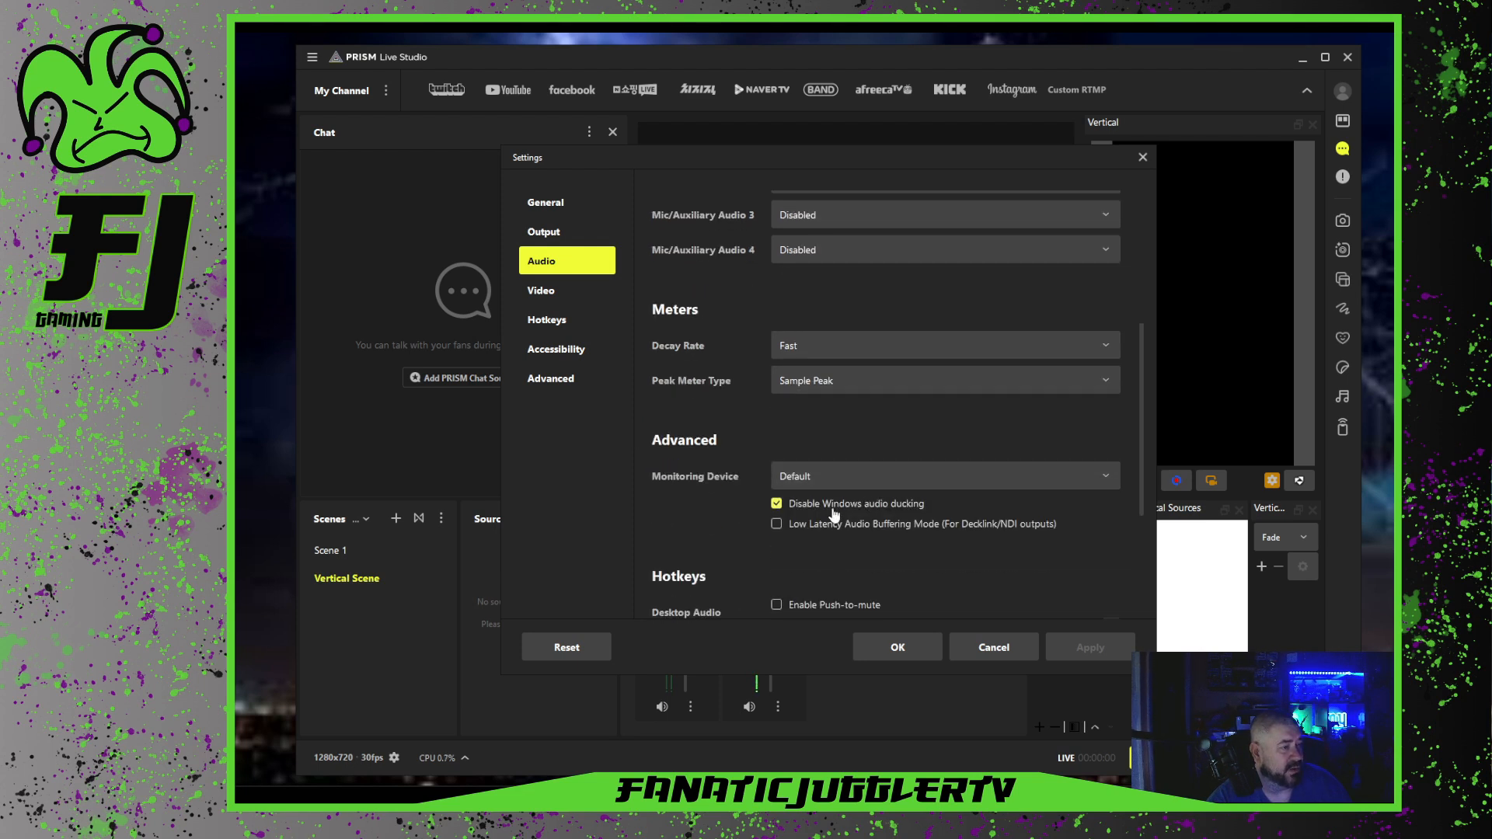
scroll(829, 549, "down", 4)
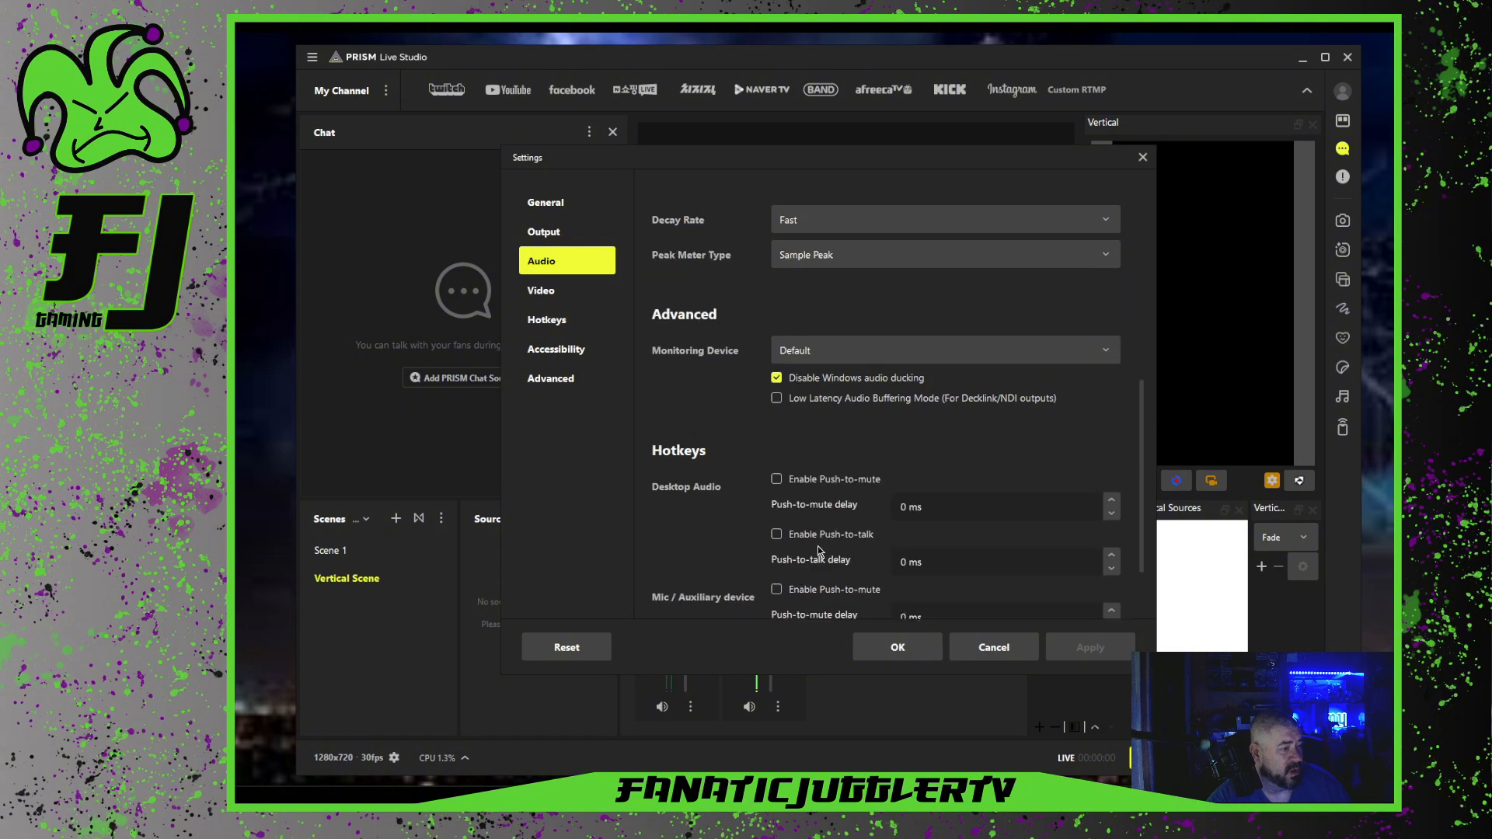
scroll(837, 445, "down", 1)
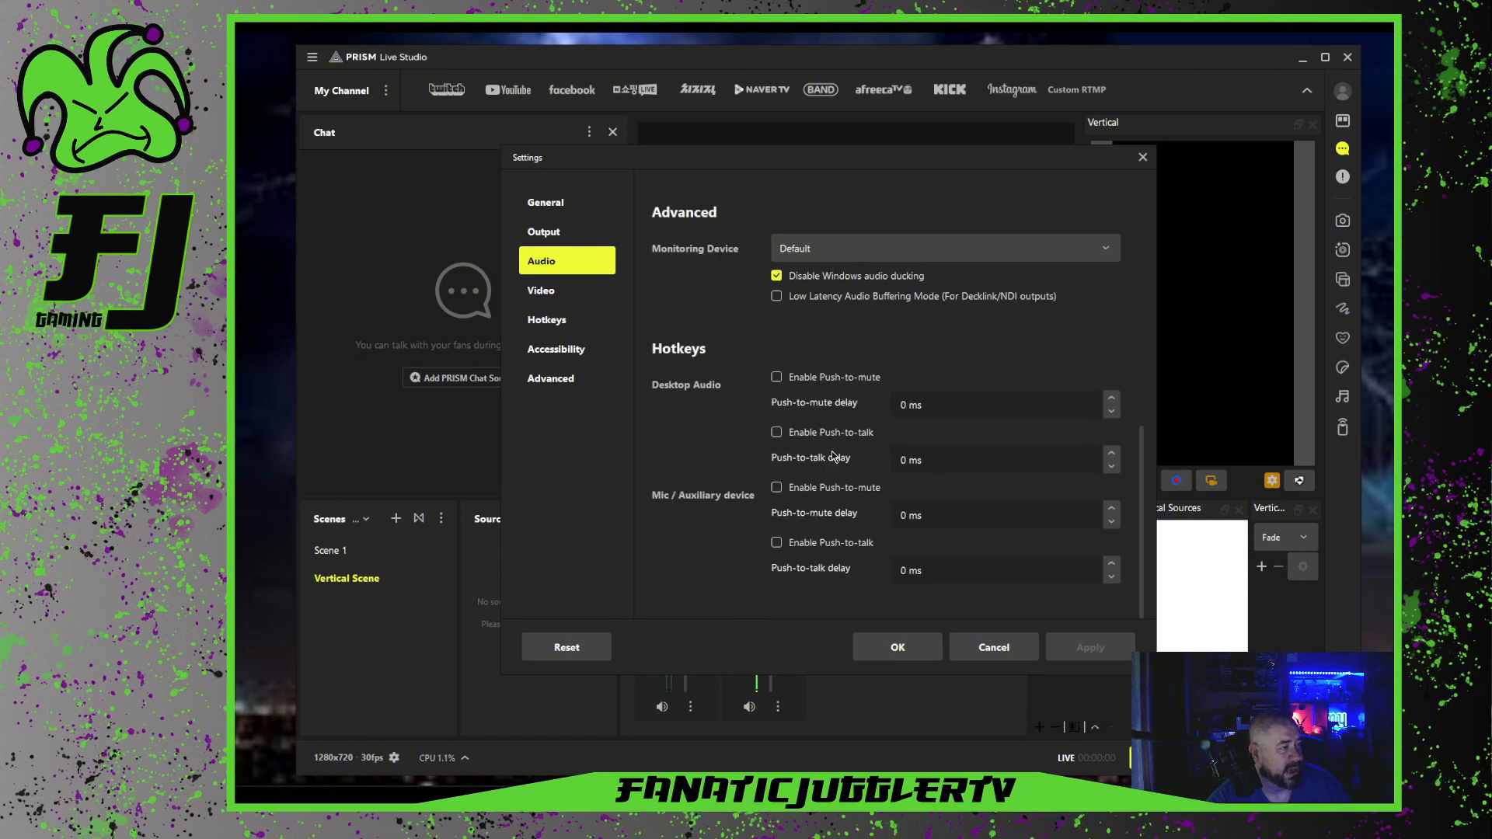
In the Video settings, set the common FPS value to 60
left_click(541, 292)
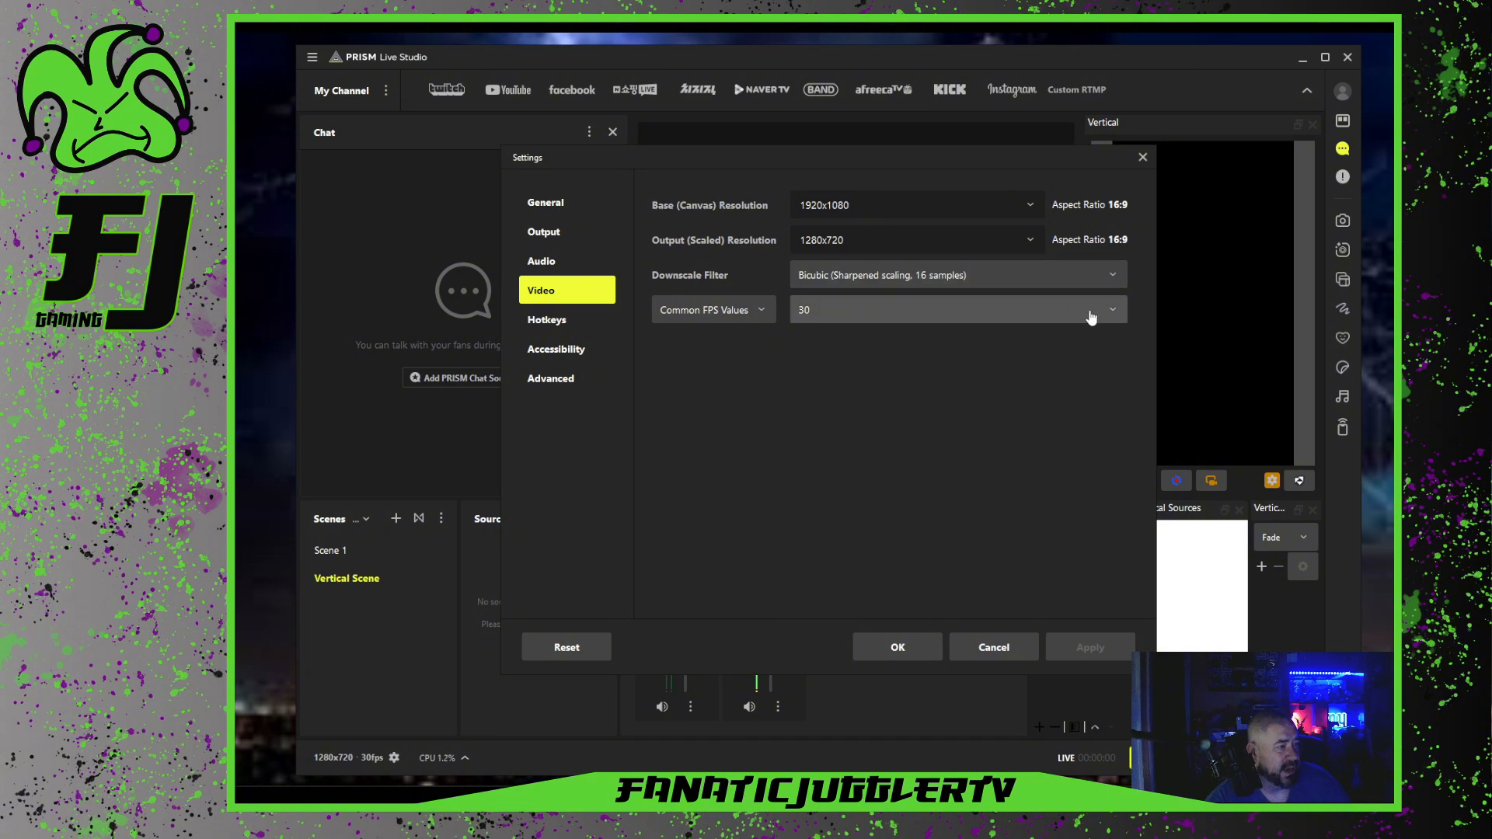
left_click(1117, 315)
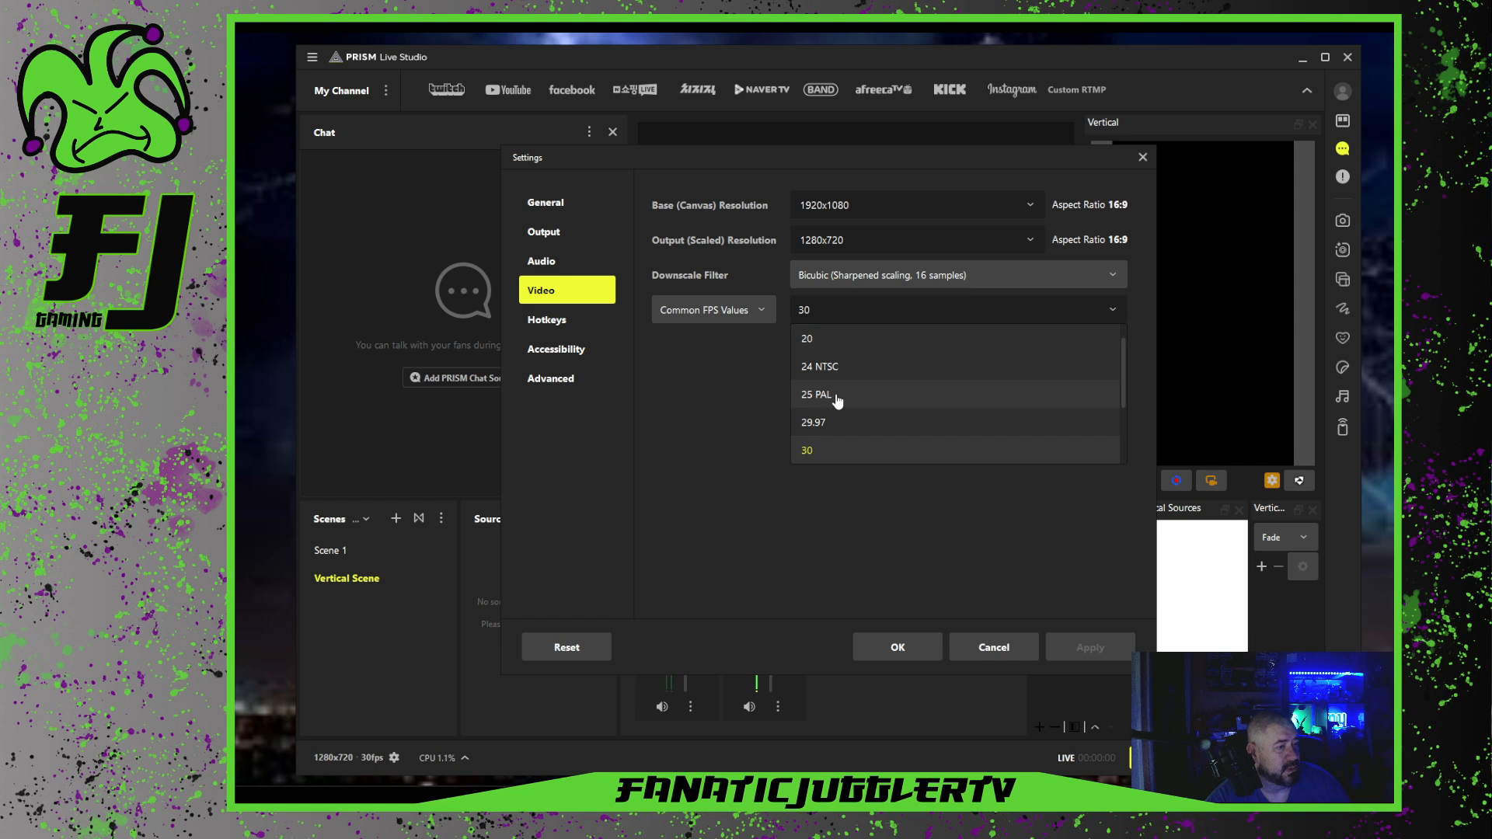
scroll(837, 400, "down", 3)
left_click(808, 450)
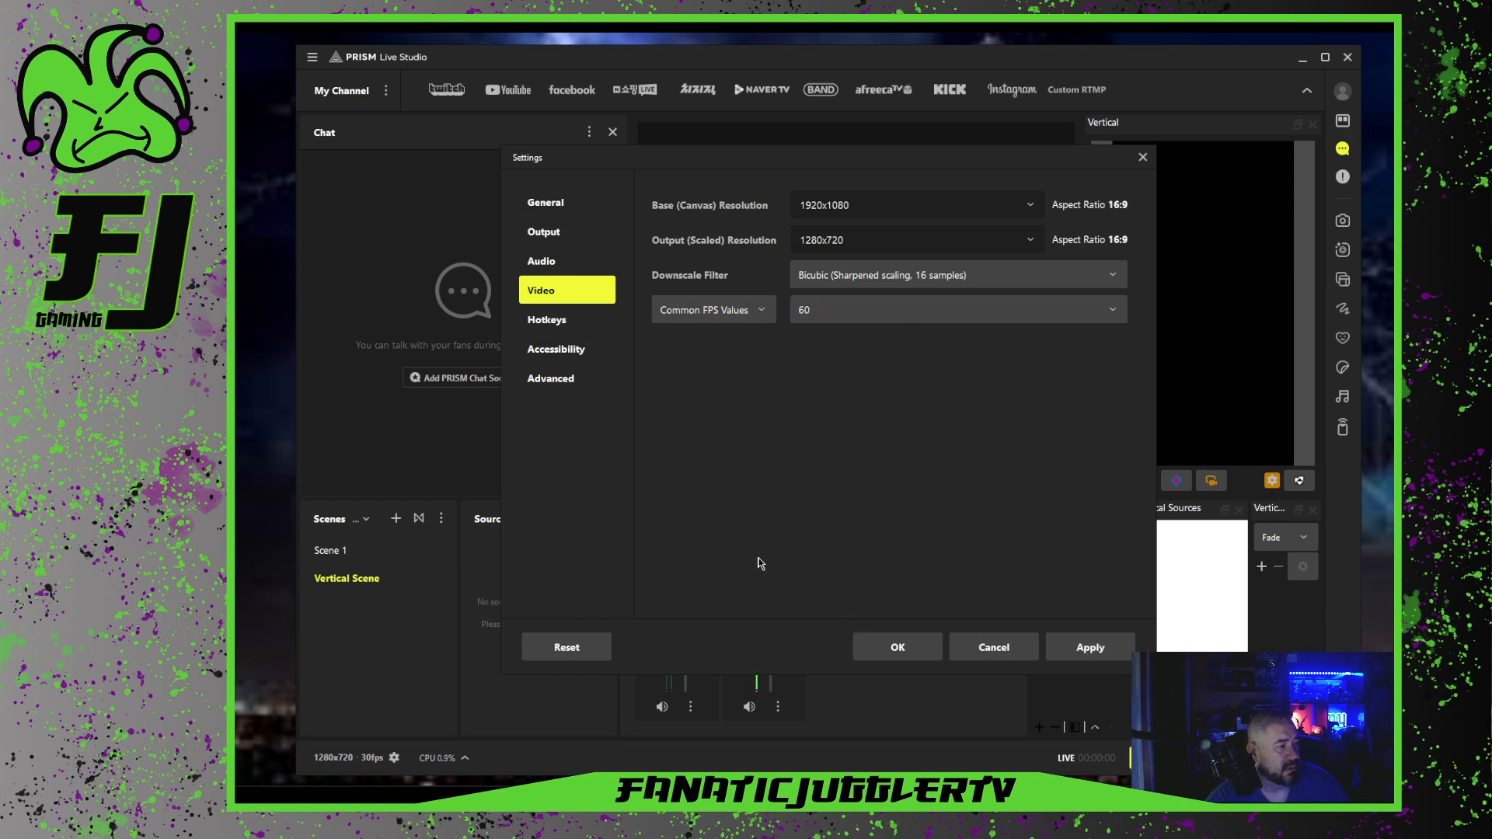
View the Hotkeys settings and the Accessibility color settings
left_click(523, 325)
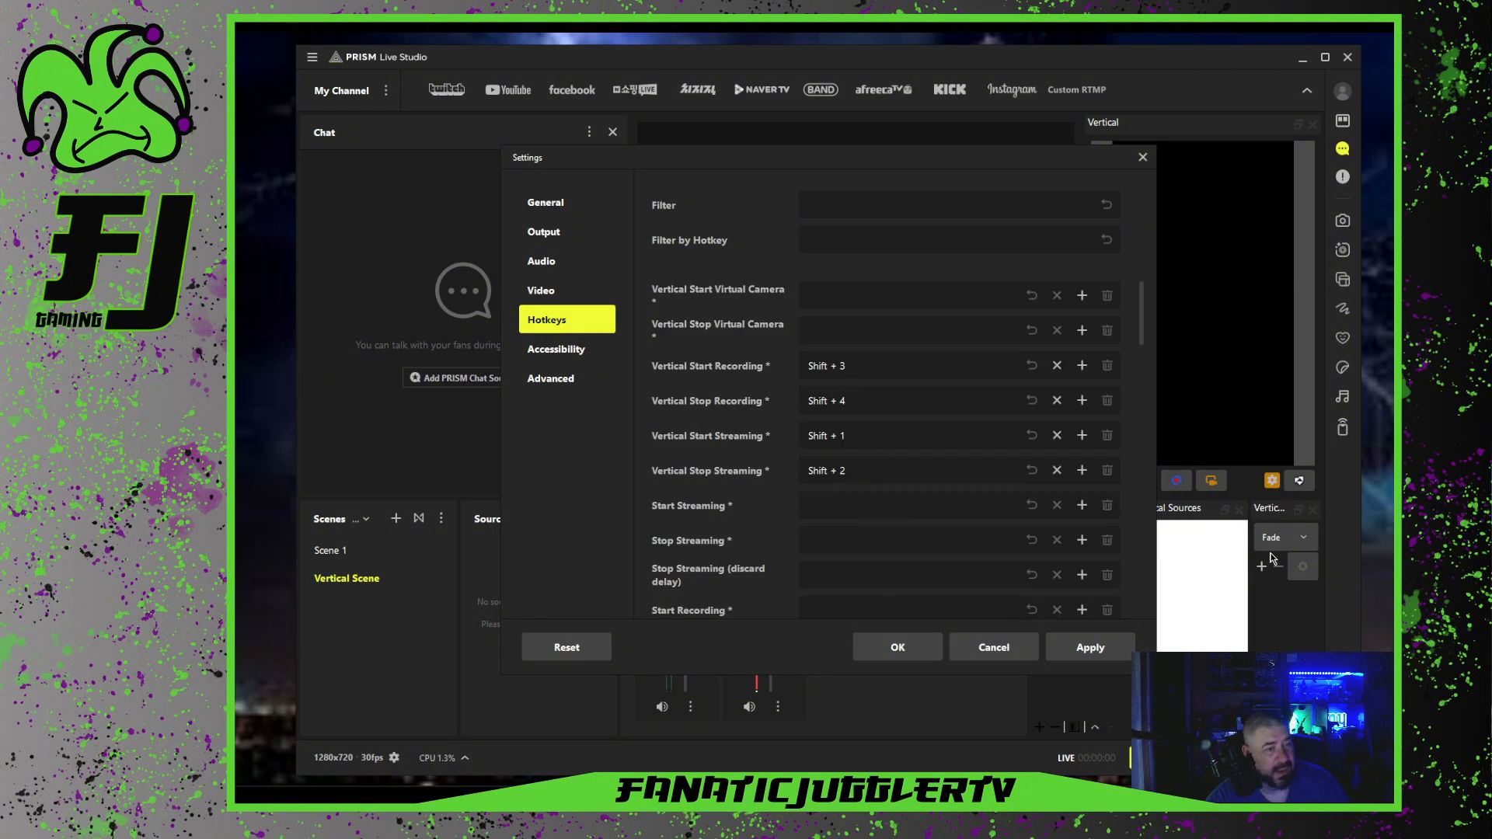
left_click(558, 352)
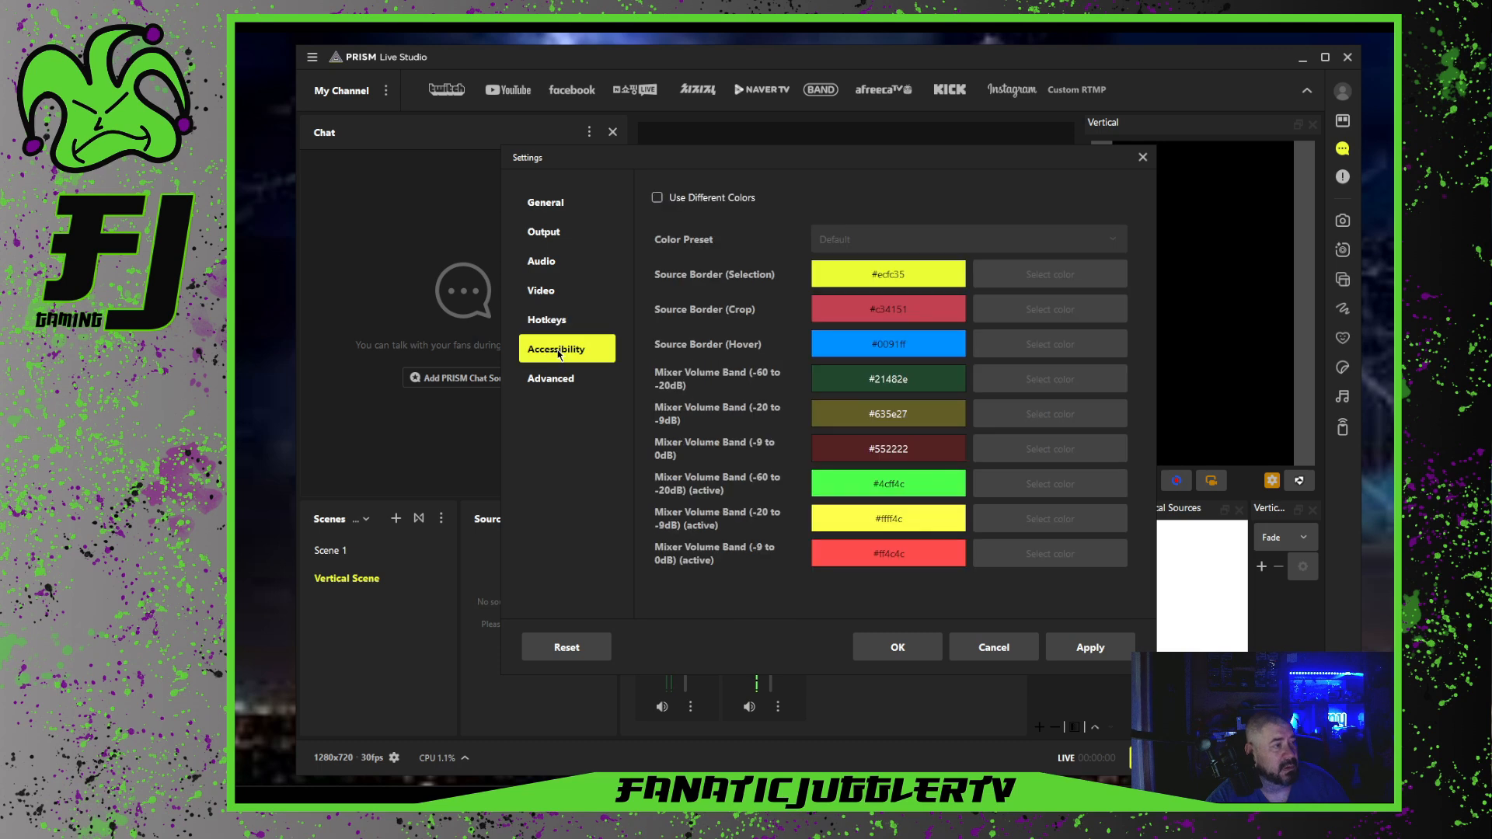
In the Advanced settings, choose High as the process priority
left_click(553, 381)
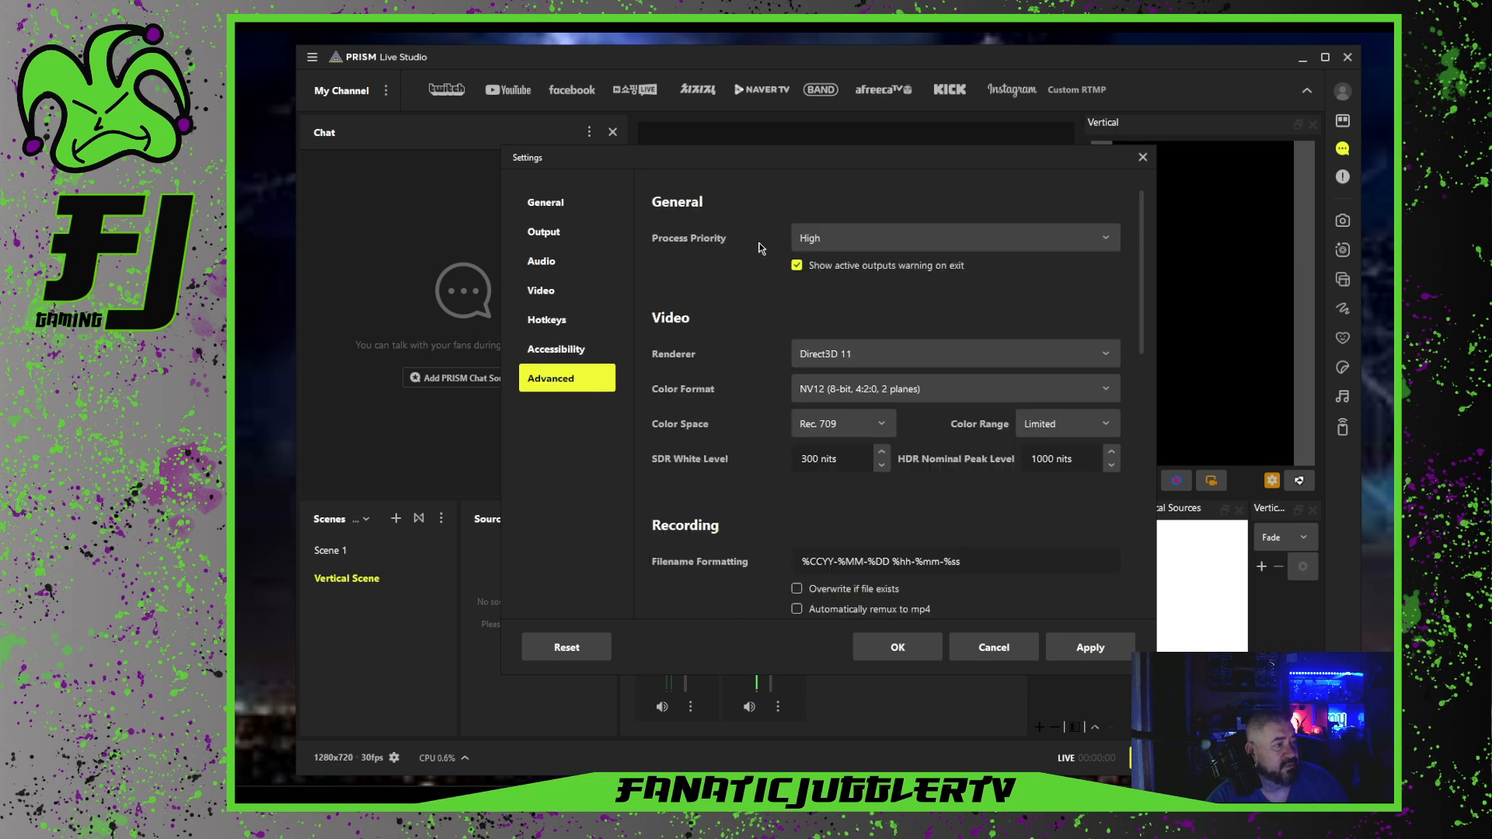
left_click(1103, 239)
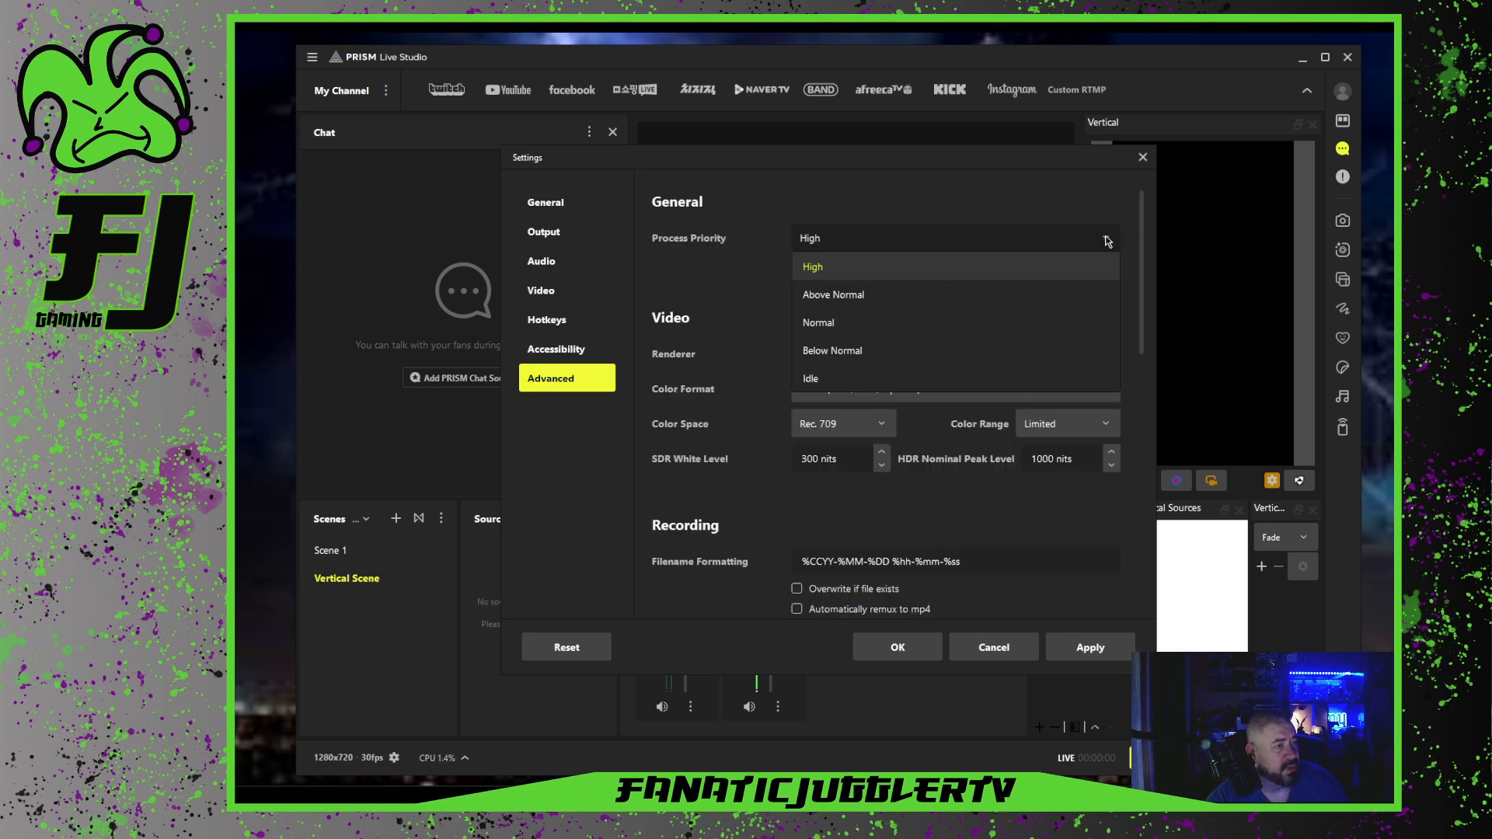
left_click(830, 267)
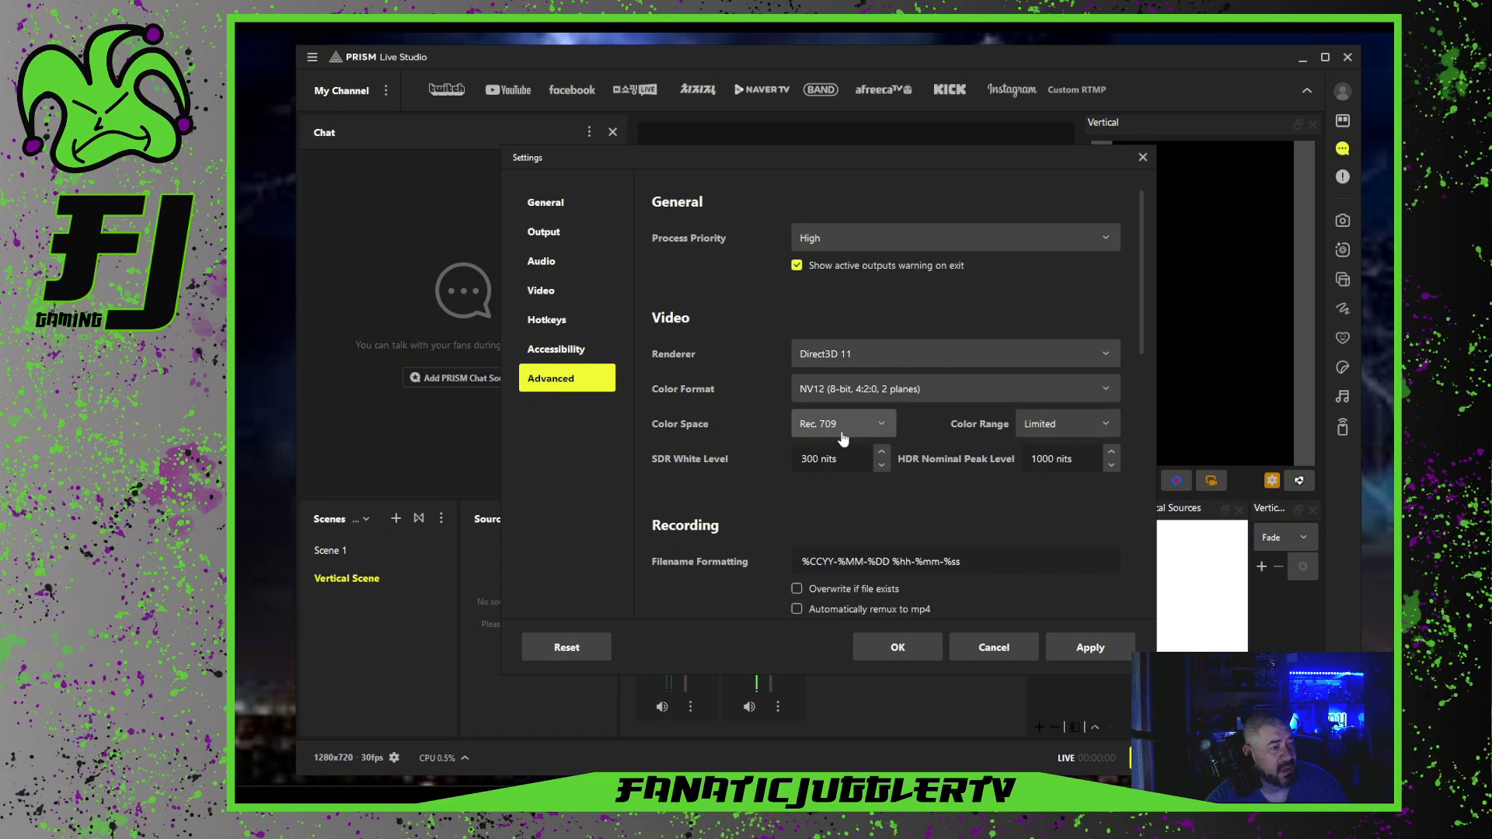
Choose Rec. 709 as the color space and set the color range to Full in the advanced video options
left_click(878, 426)
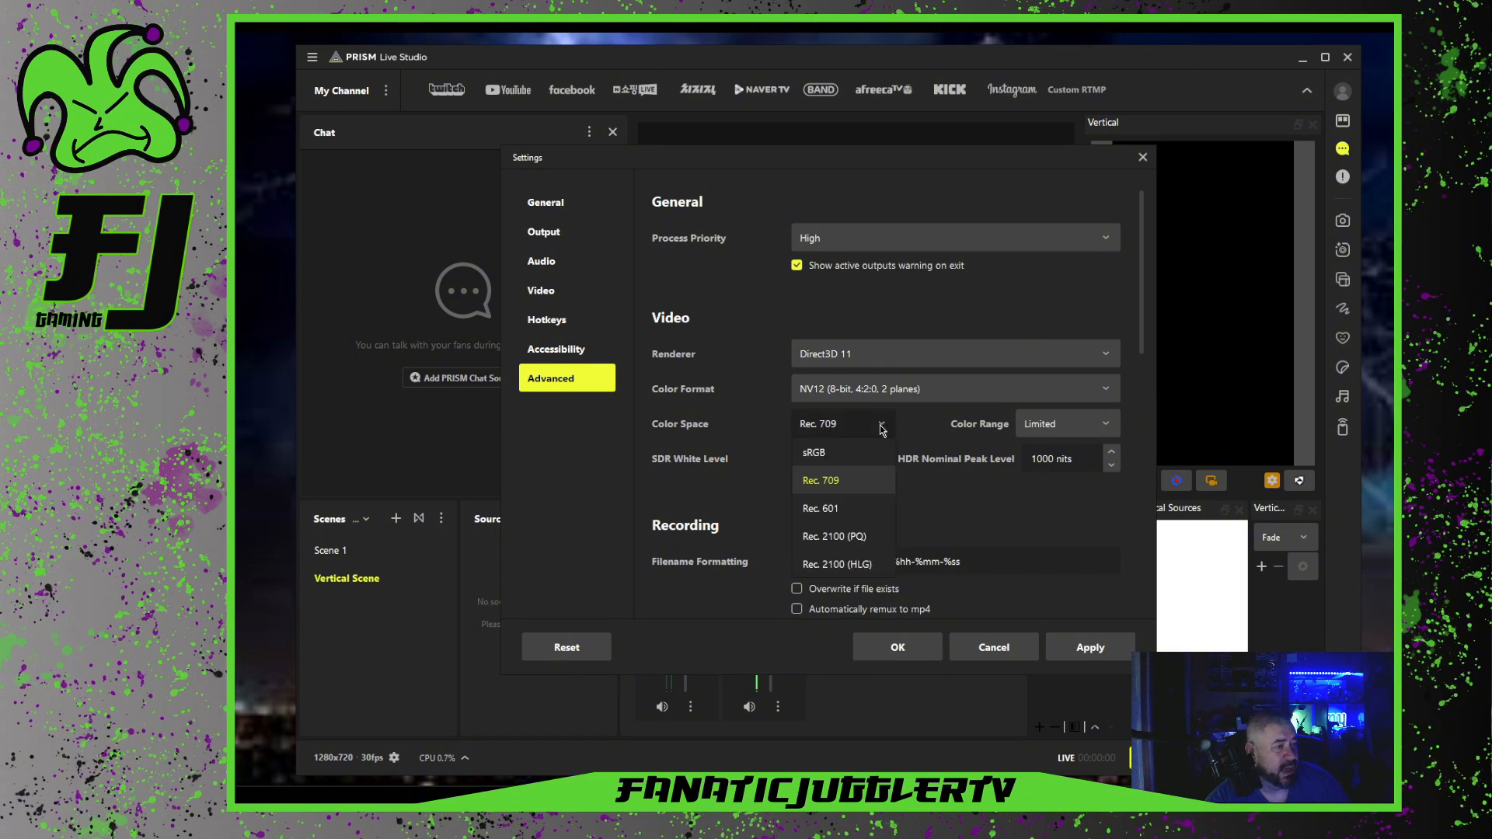
left_click(840, 470)
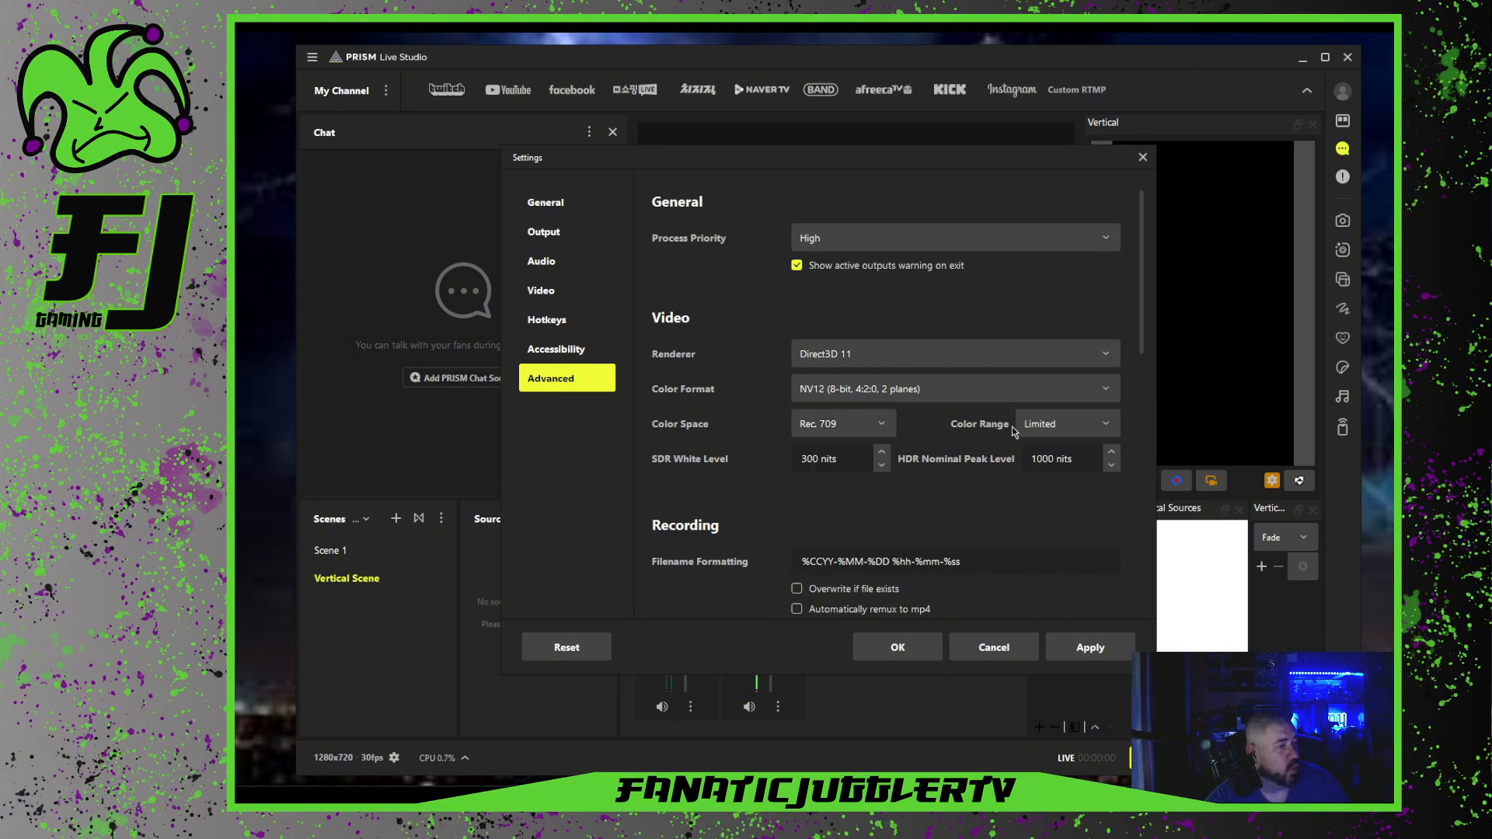
left_click(1113, 429)
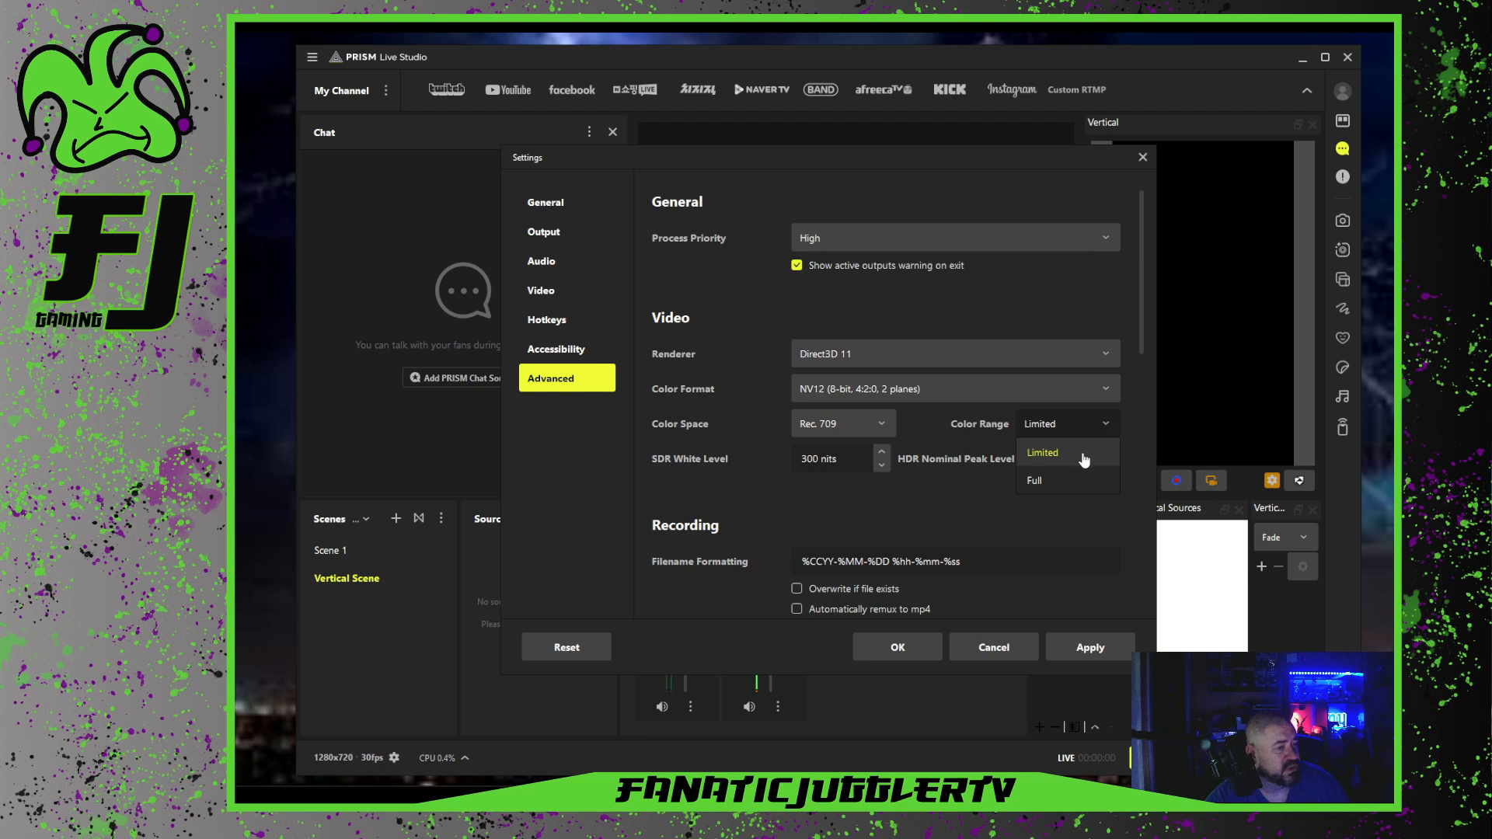
left_click(1048, 485)
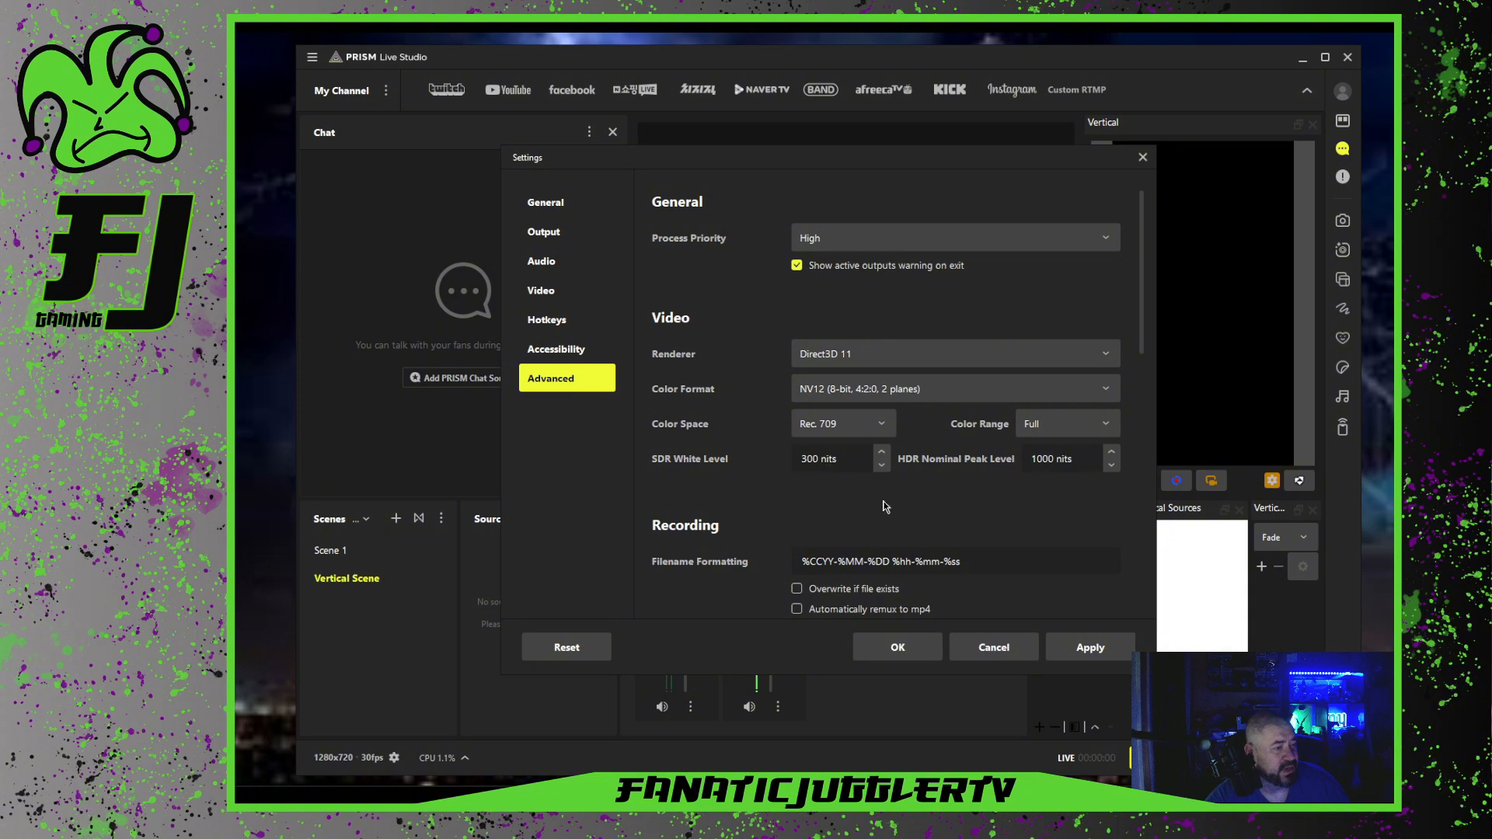
Review the recording filename, Stream Delay and Automatically Reconnect options in the Advanced settings
scroll(808, 517, "down", 3)
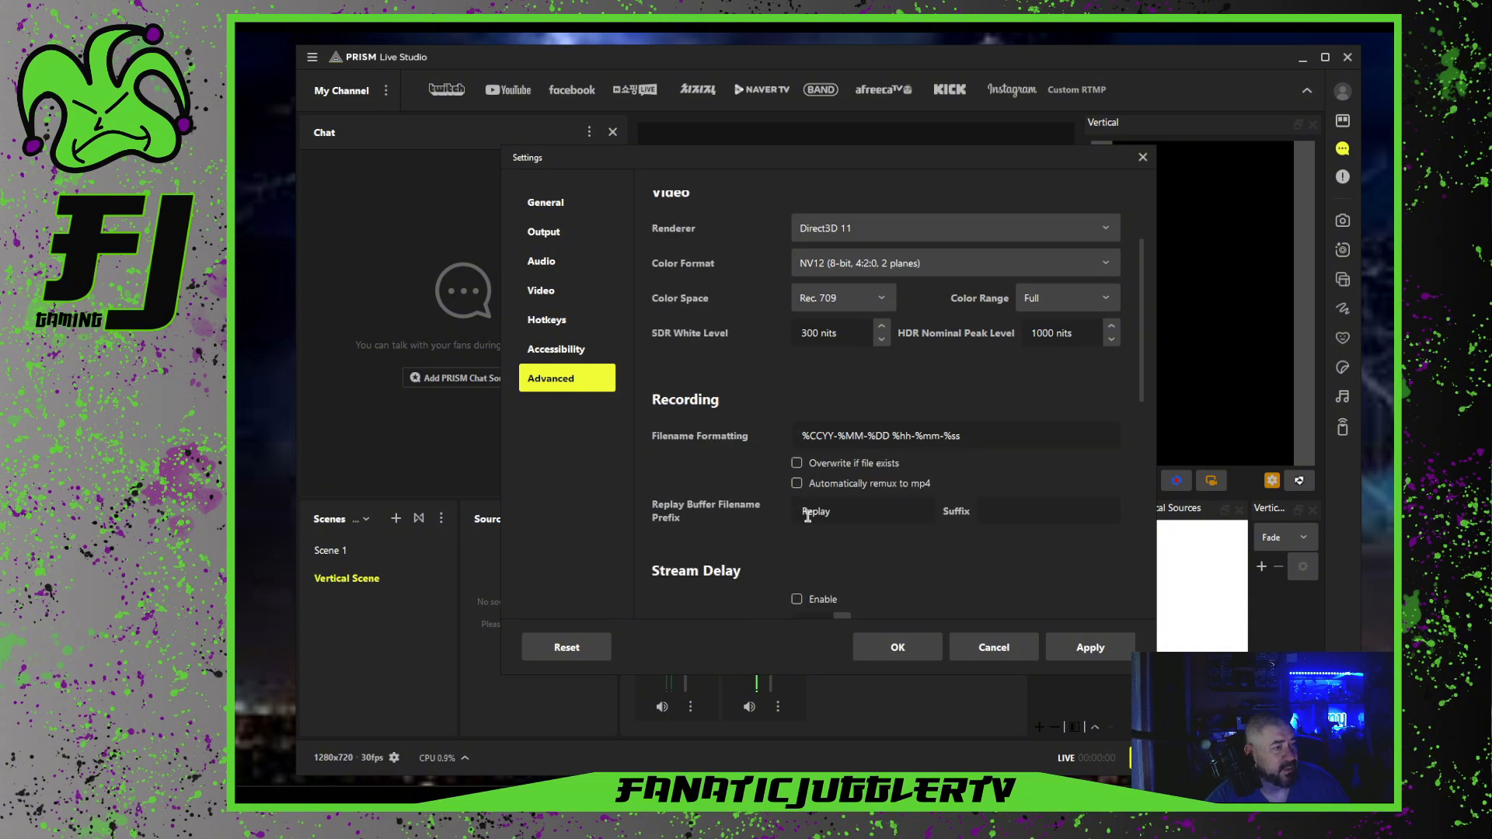
scroll(808, 517, "down", 2)
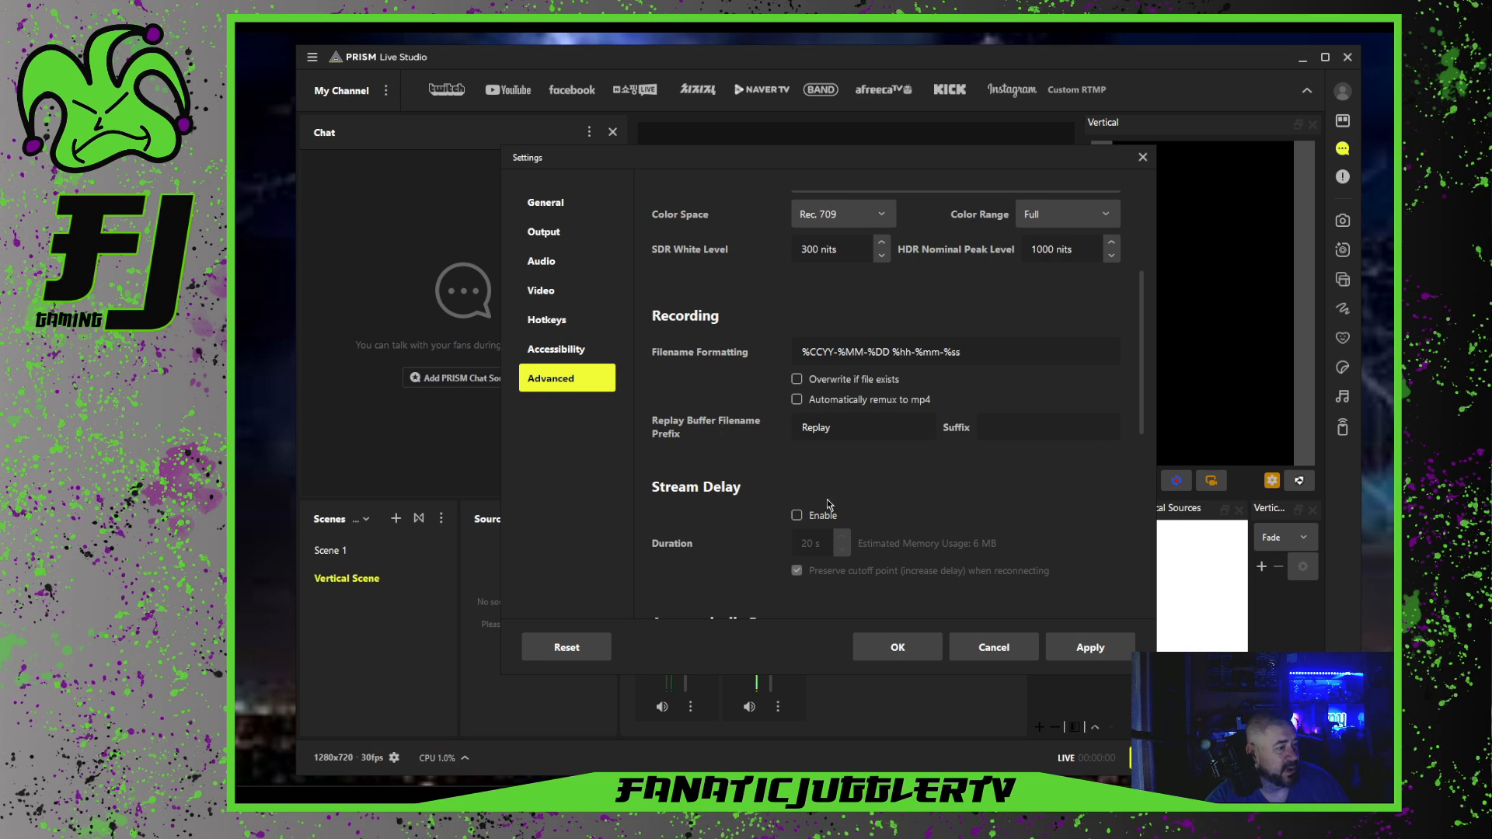
scroll(890, 501, "down", 3)
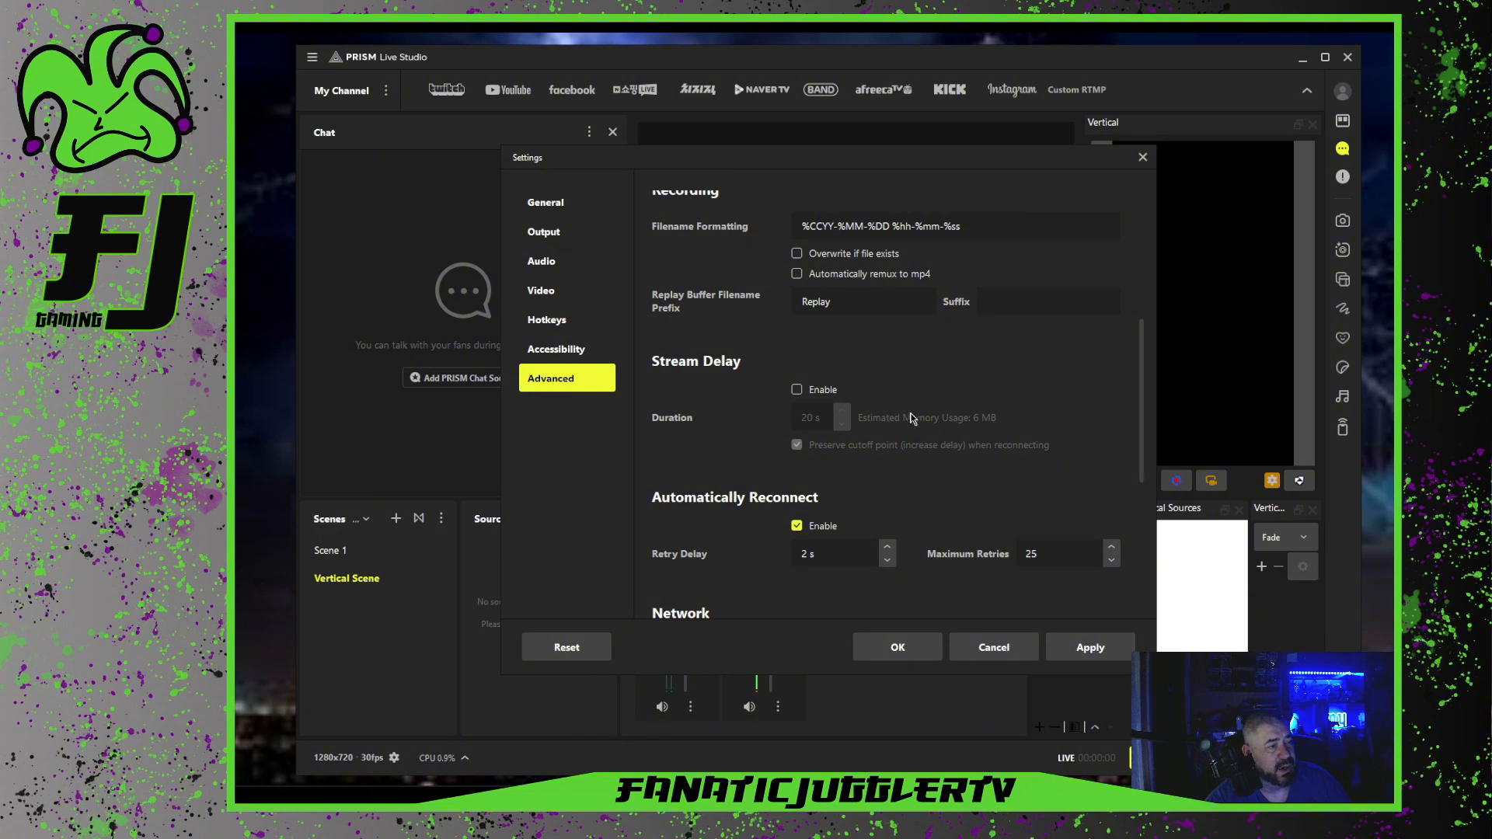
Enable Stream Delay in the Advanced settings and set its duration to 5 s
left_click(798, 391)
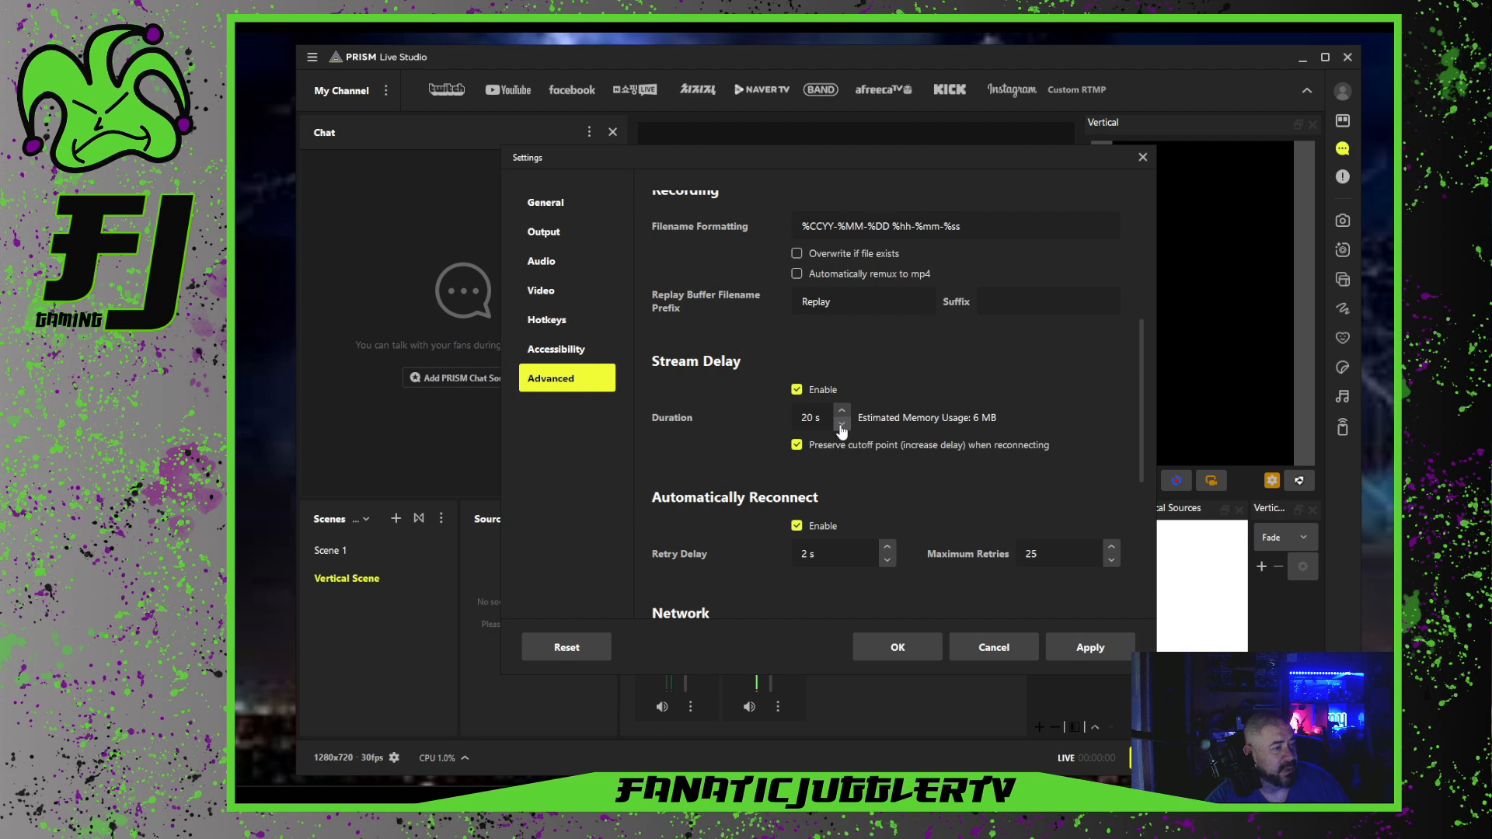
left_click(842, 426)
left_click(841, 426)
left_click(841, 426)
left_click(842, 426)
left_click(842, 425)
left_click(842, 426)
left_click(842, 426)
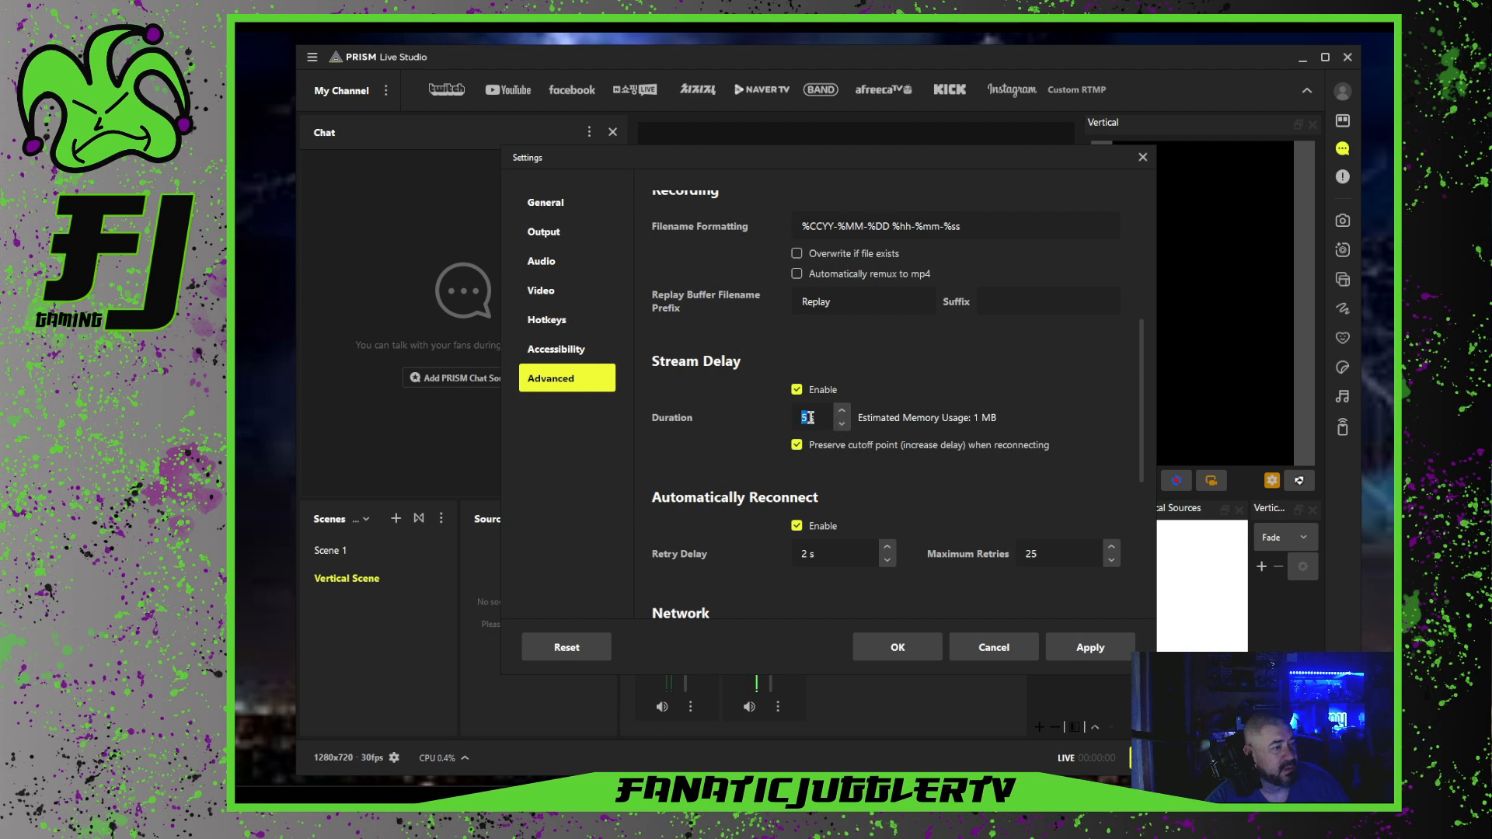
Set the Retry Delay under Automatically Reconnect to 5 s
scroll(738, 513, "down", 1)
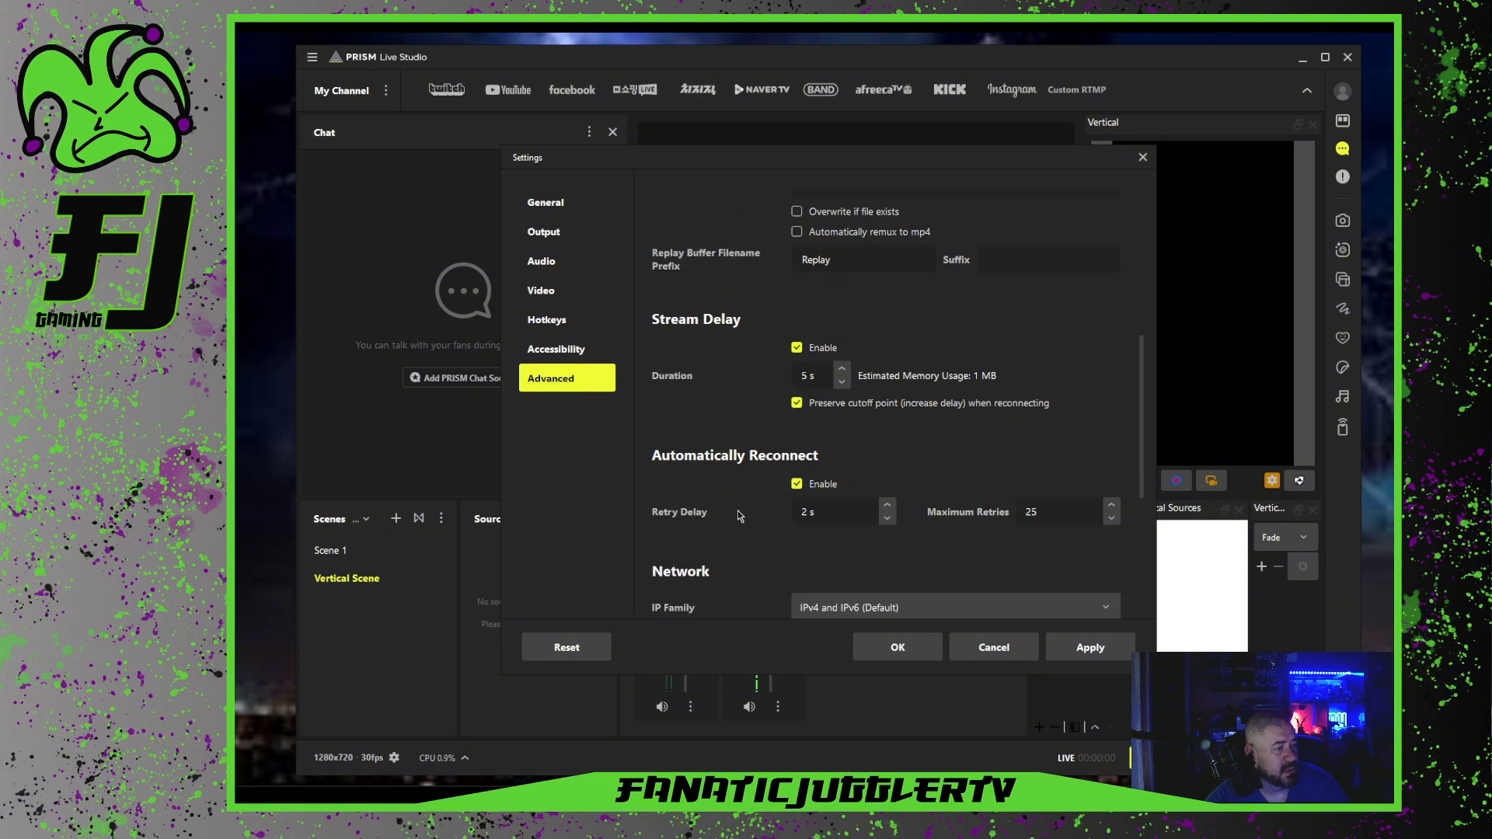
scroll(739, 514, "down", 1)
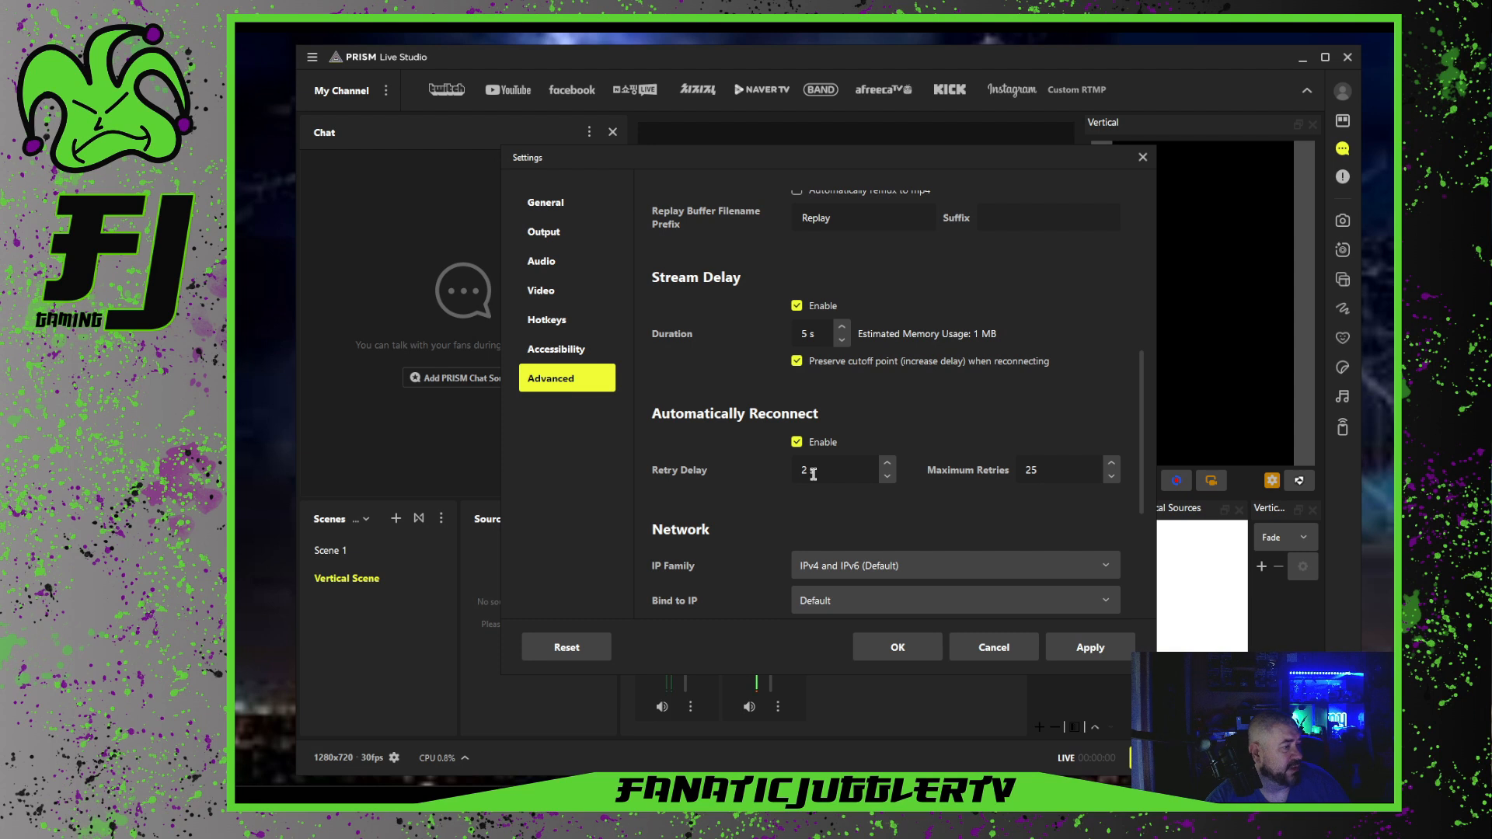
left_click(890, 464)
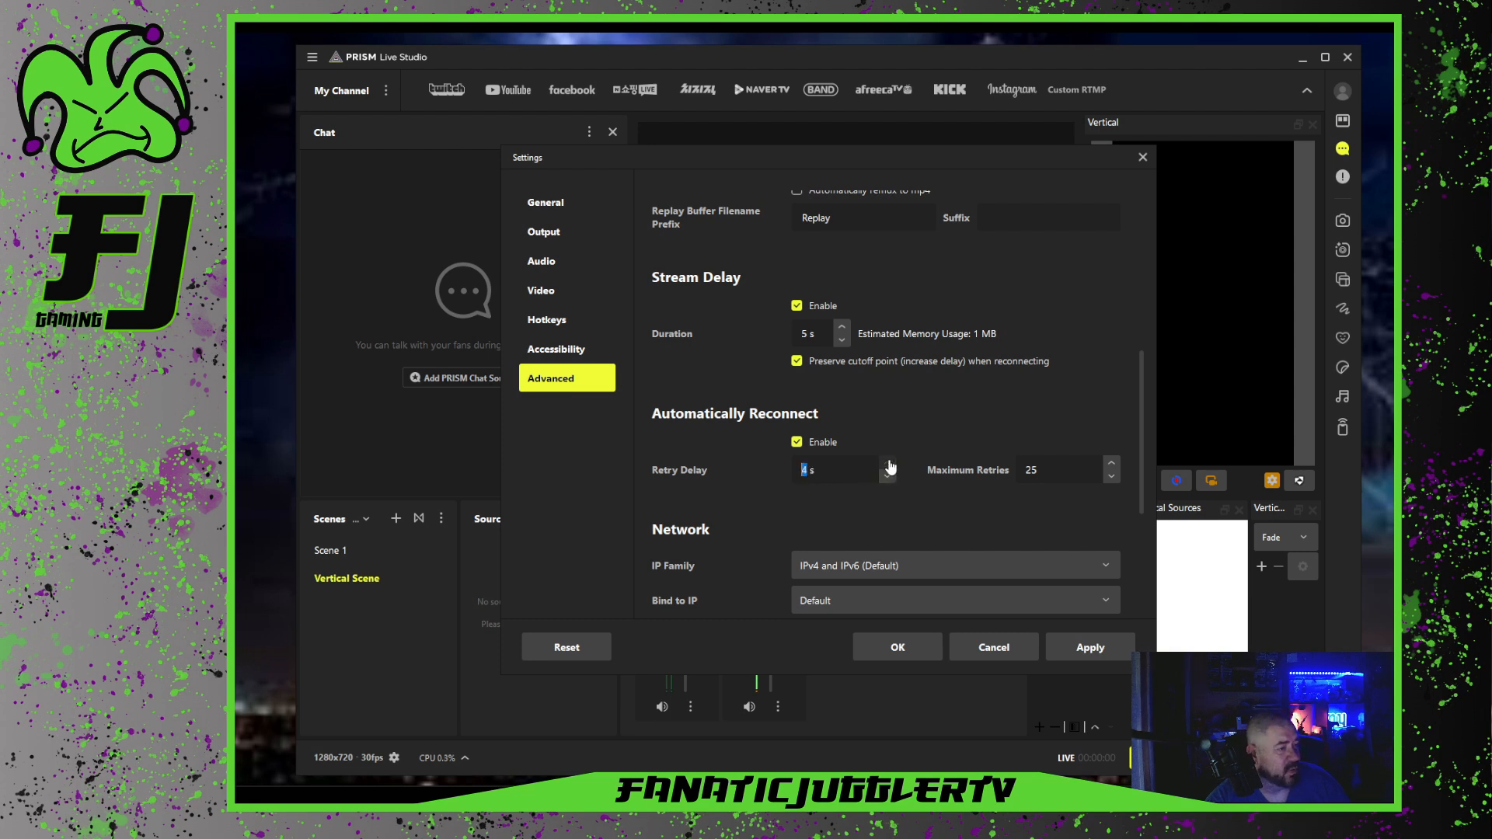
left_click(890, 464)
left_click(890, 464)
left_click(785, 499)
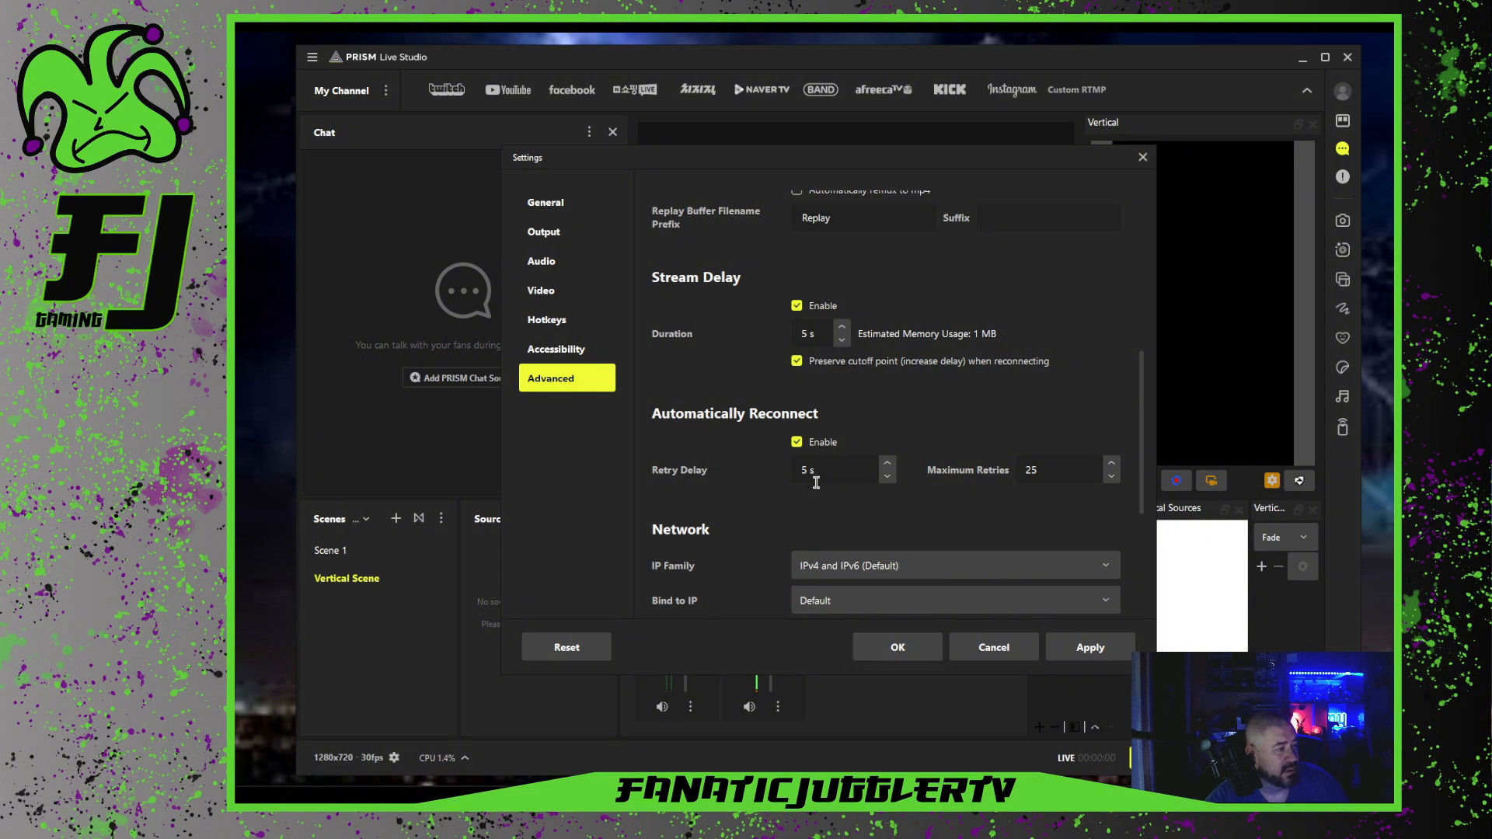
Review the Network, Sources and Hotkeys options in the Advanced settings, apply the changes and close the settings
scroll(816, 482, "down", 1)
scroll(894, 513, "down", 2)
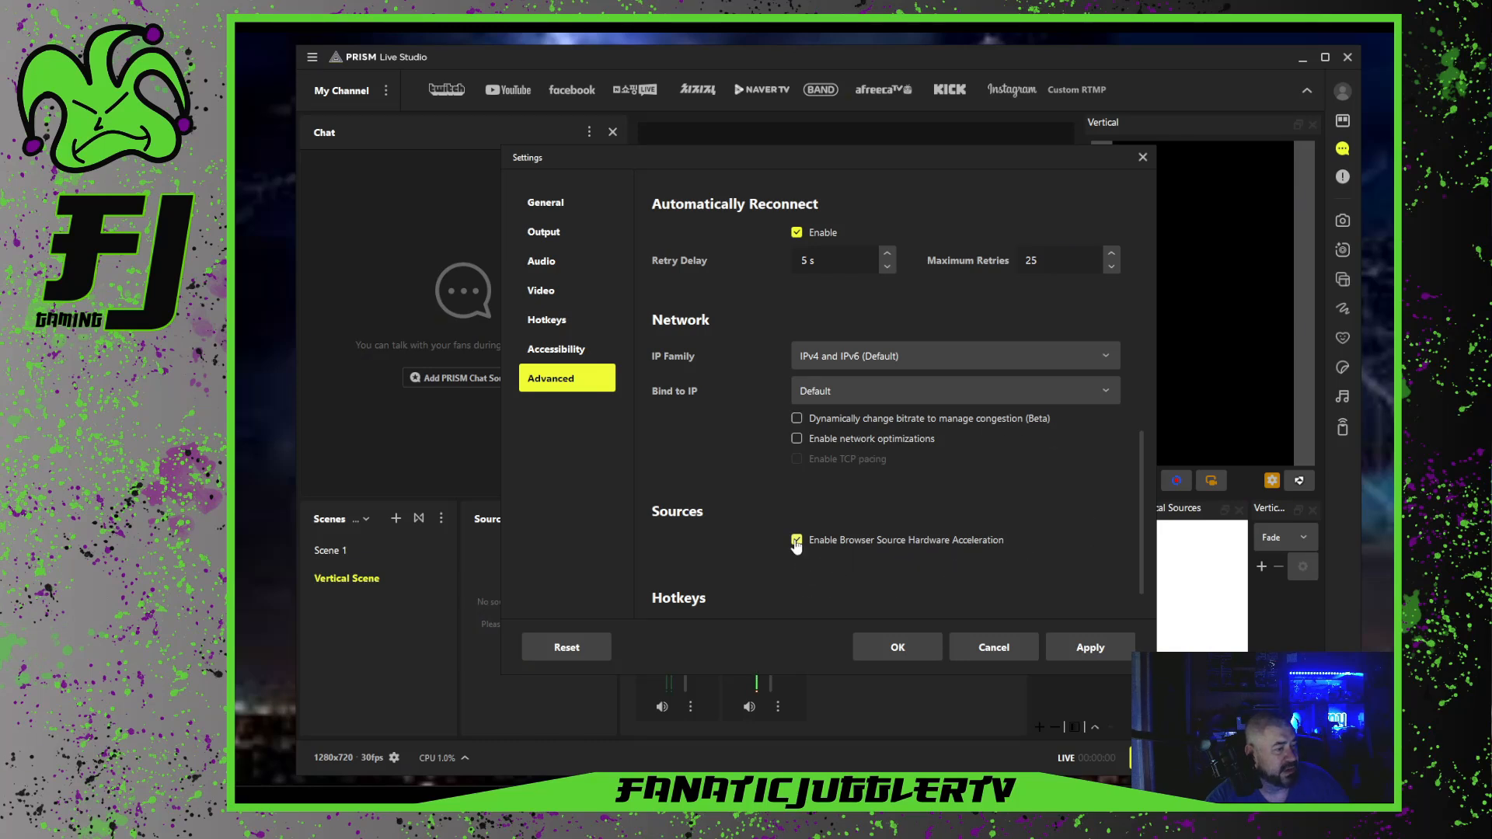
scroll(739, 600, "down", 1)
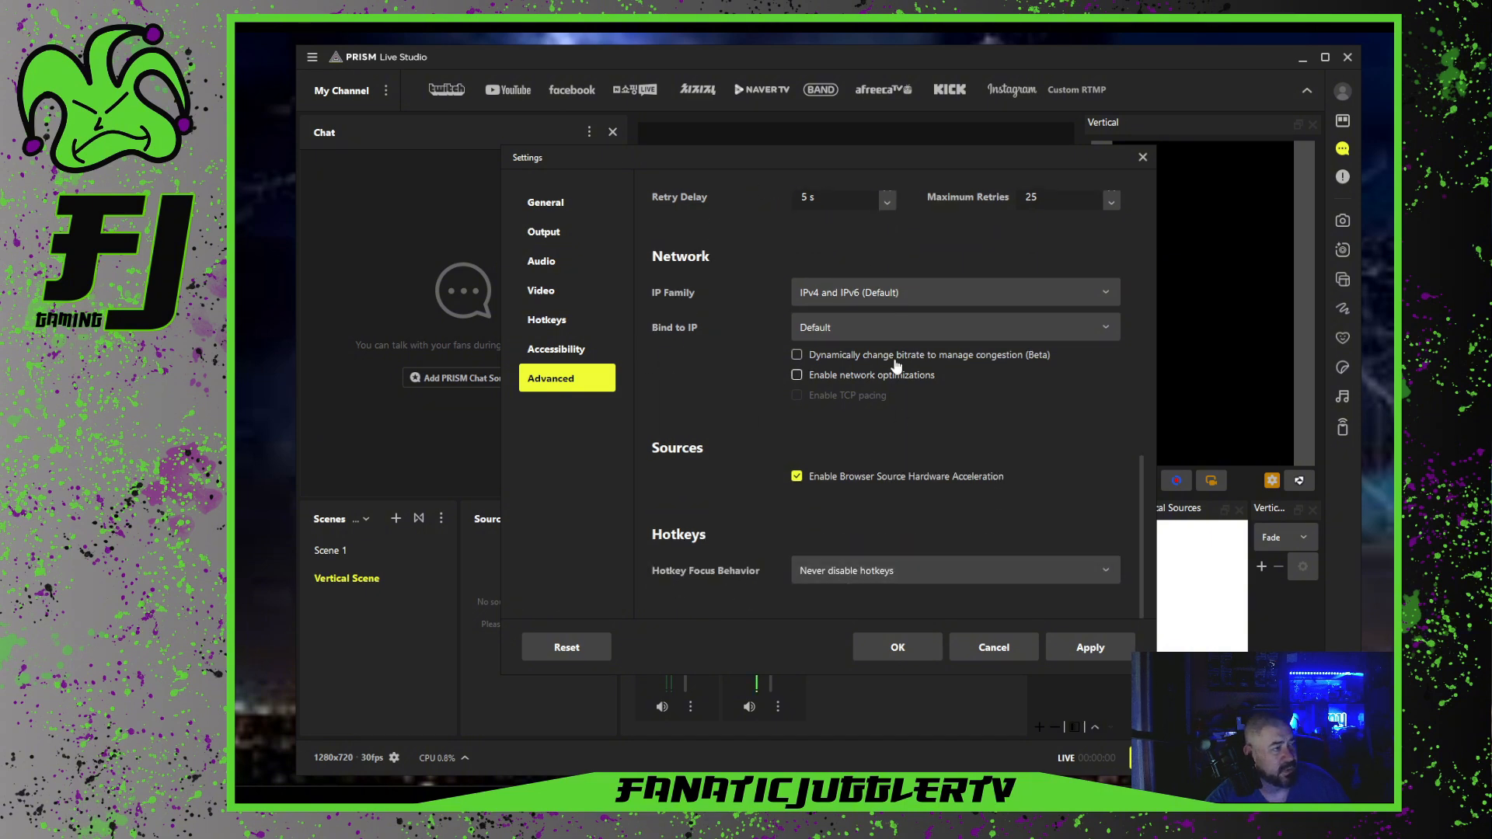
left_click(1090, 658)
left_click(1142, 157)
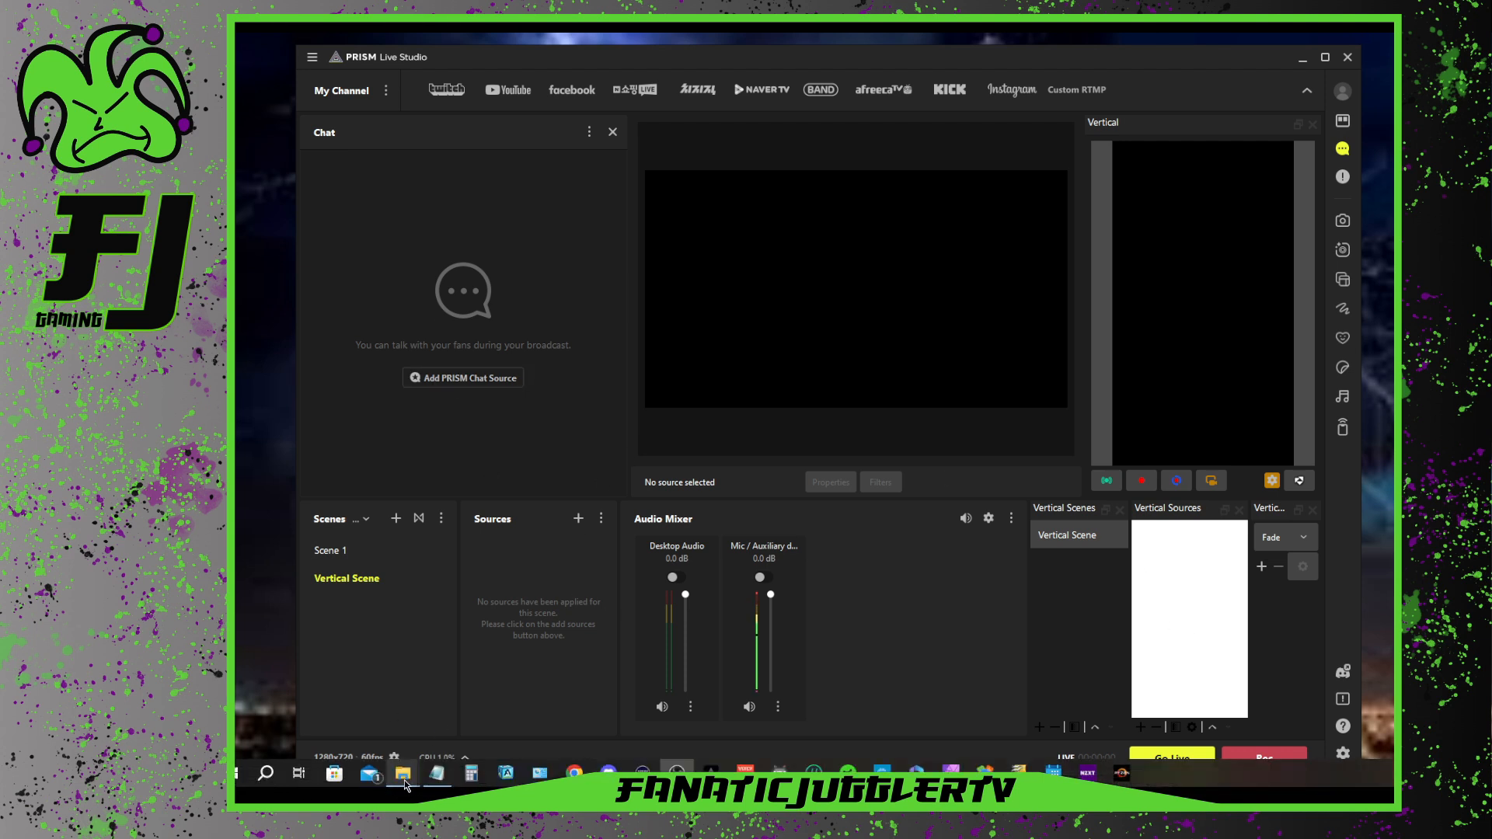
Switch to File Explorer and bring up the PRISMLiveStudio and obs-studio installation folders side by side
mouse_move(404, 779)
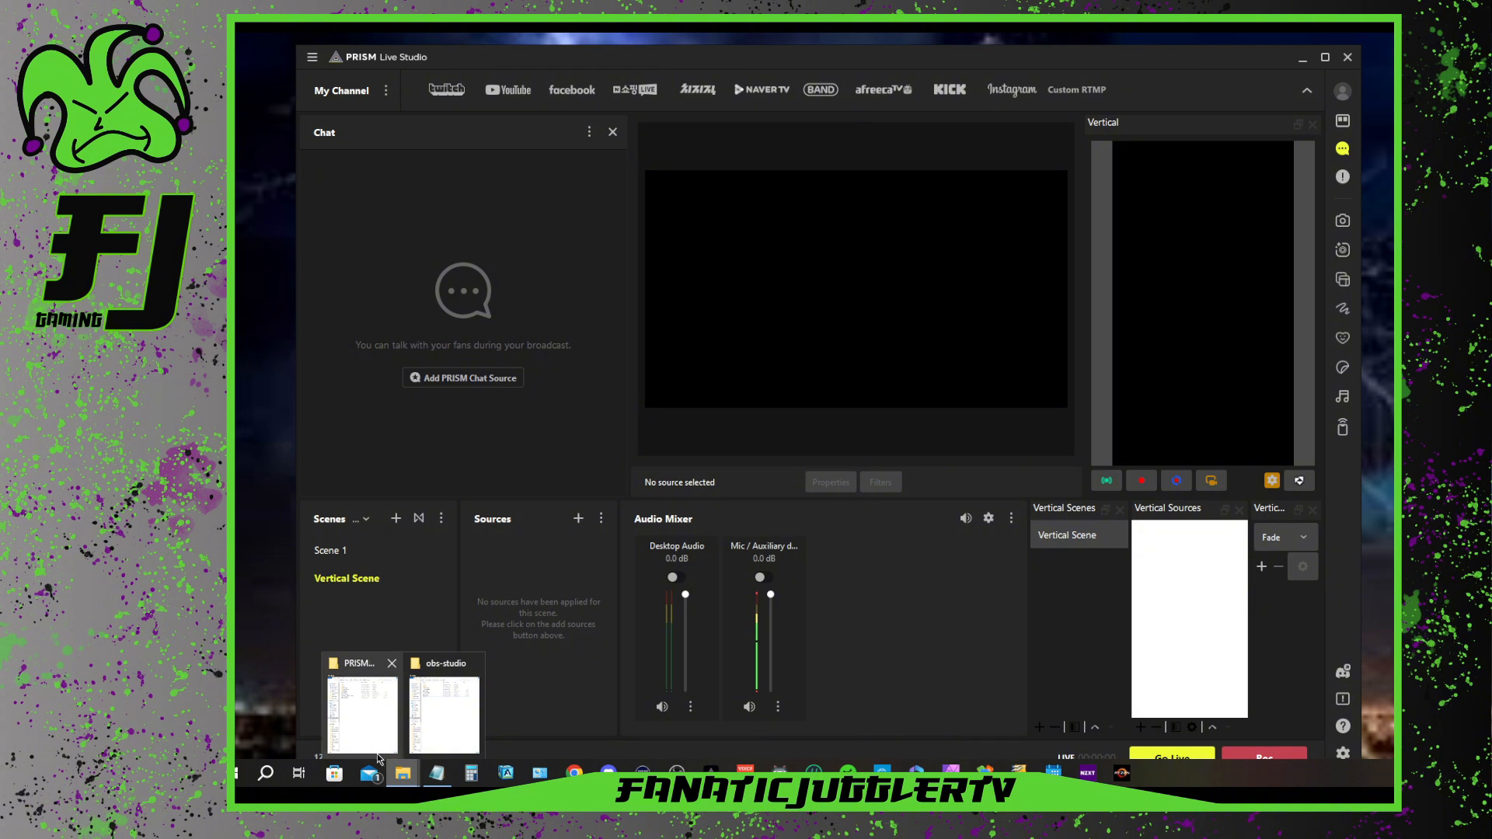
left_click(362, 711)
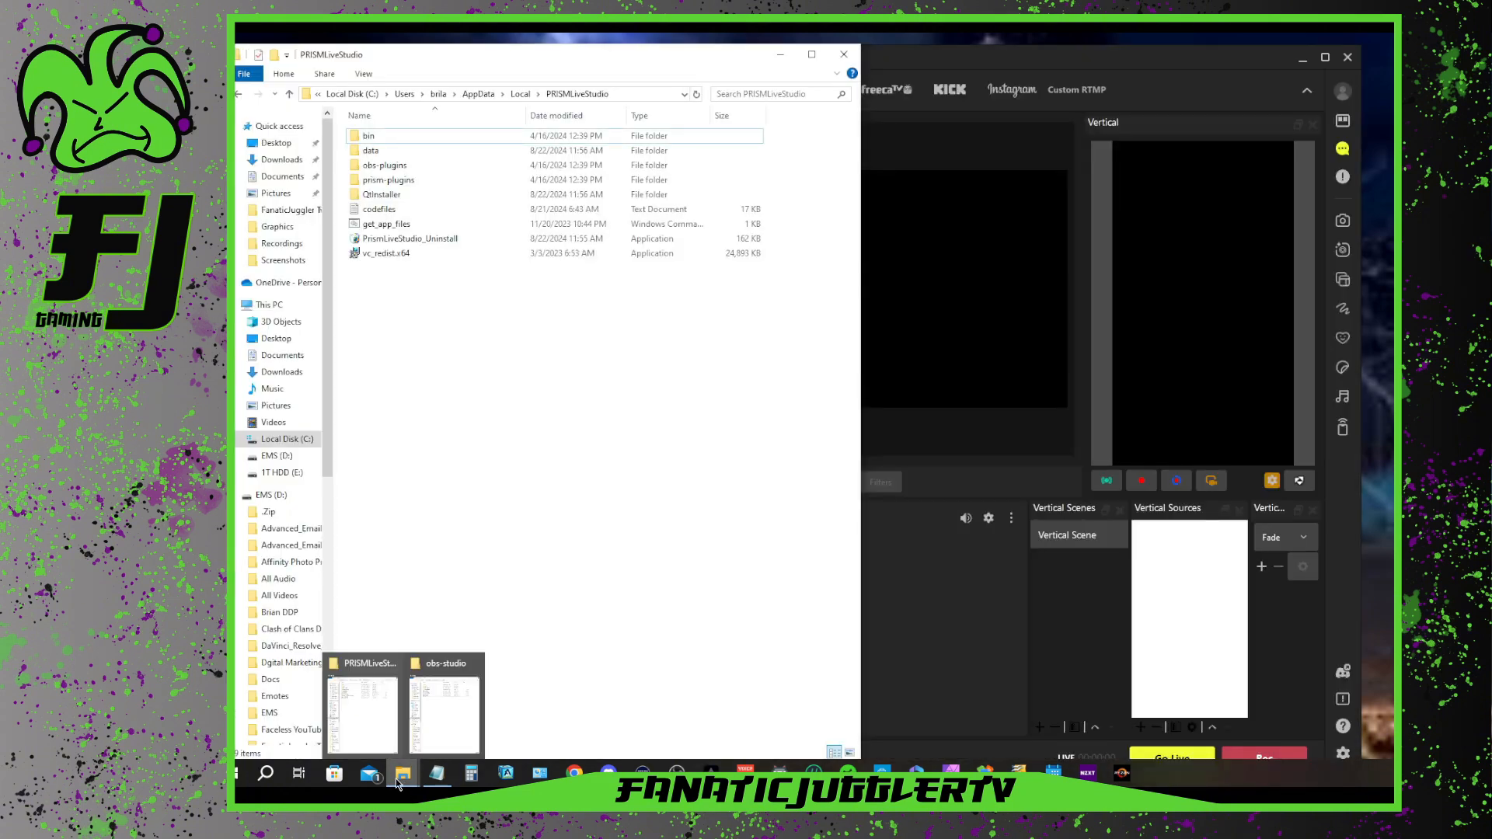
left_click(444, 711)
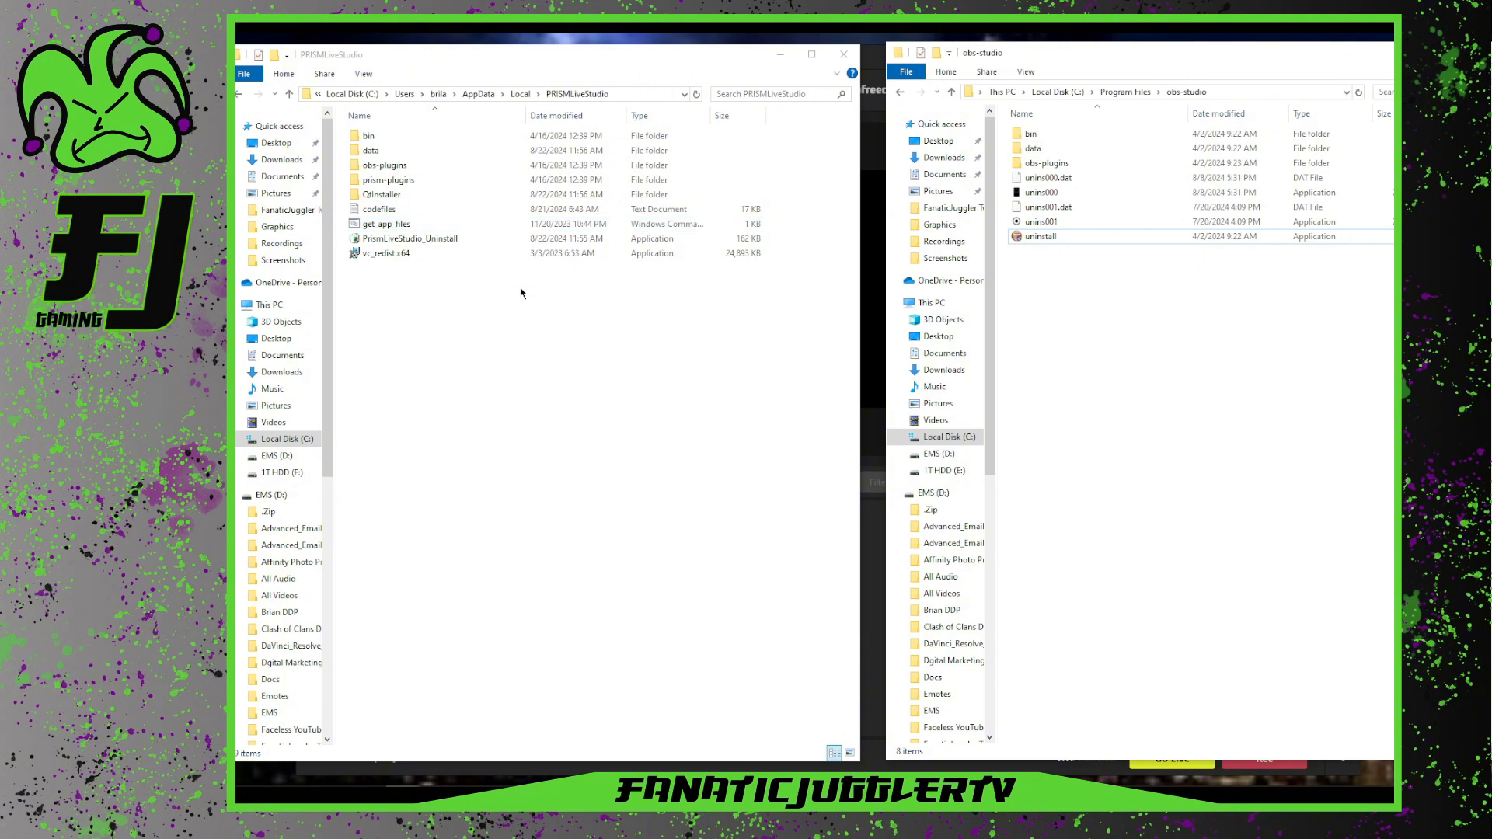
mouse_move(443, 790)
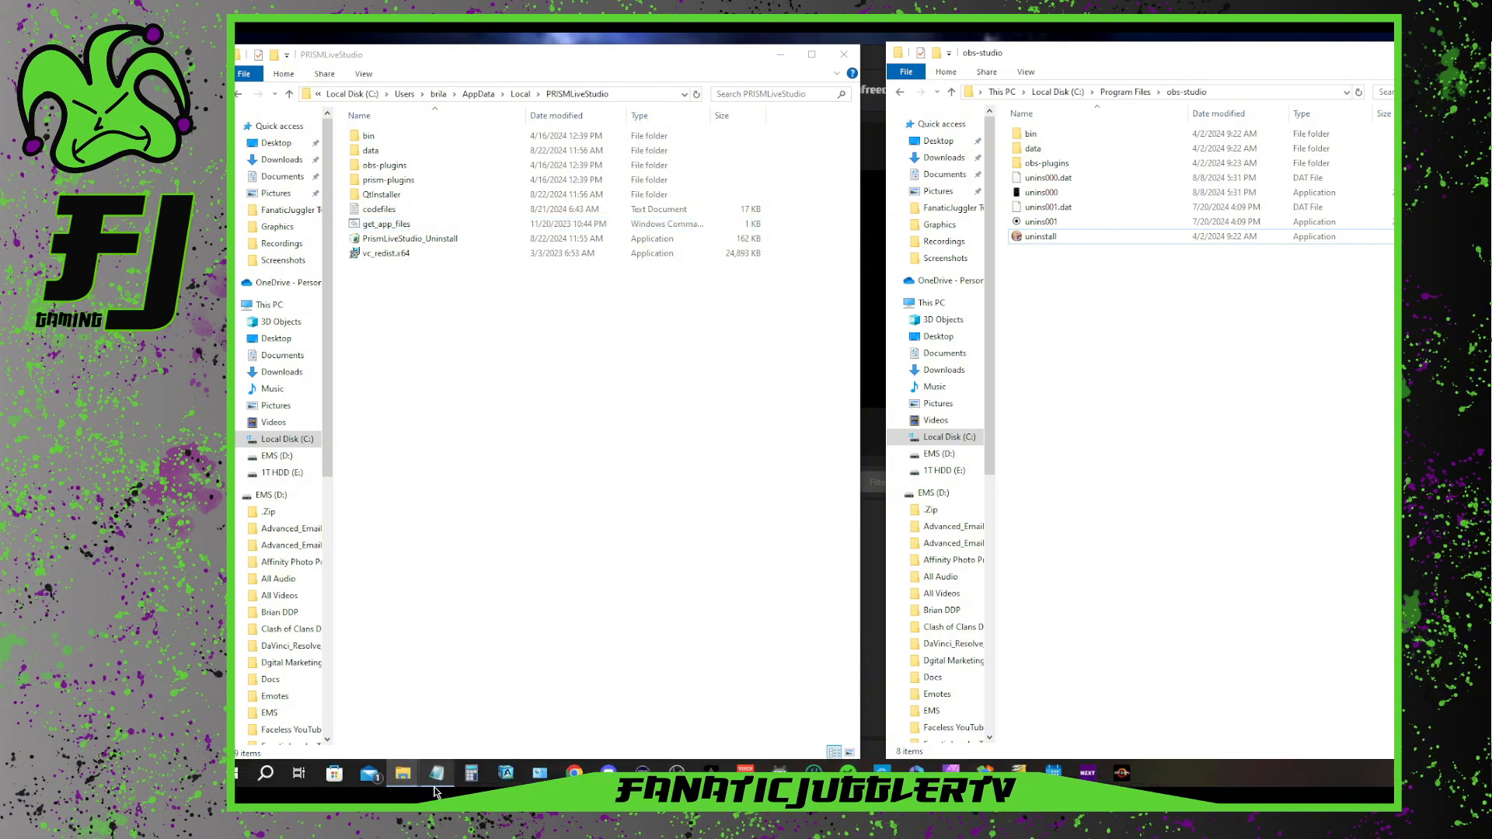
right_click(395, 778)
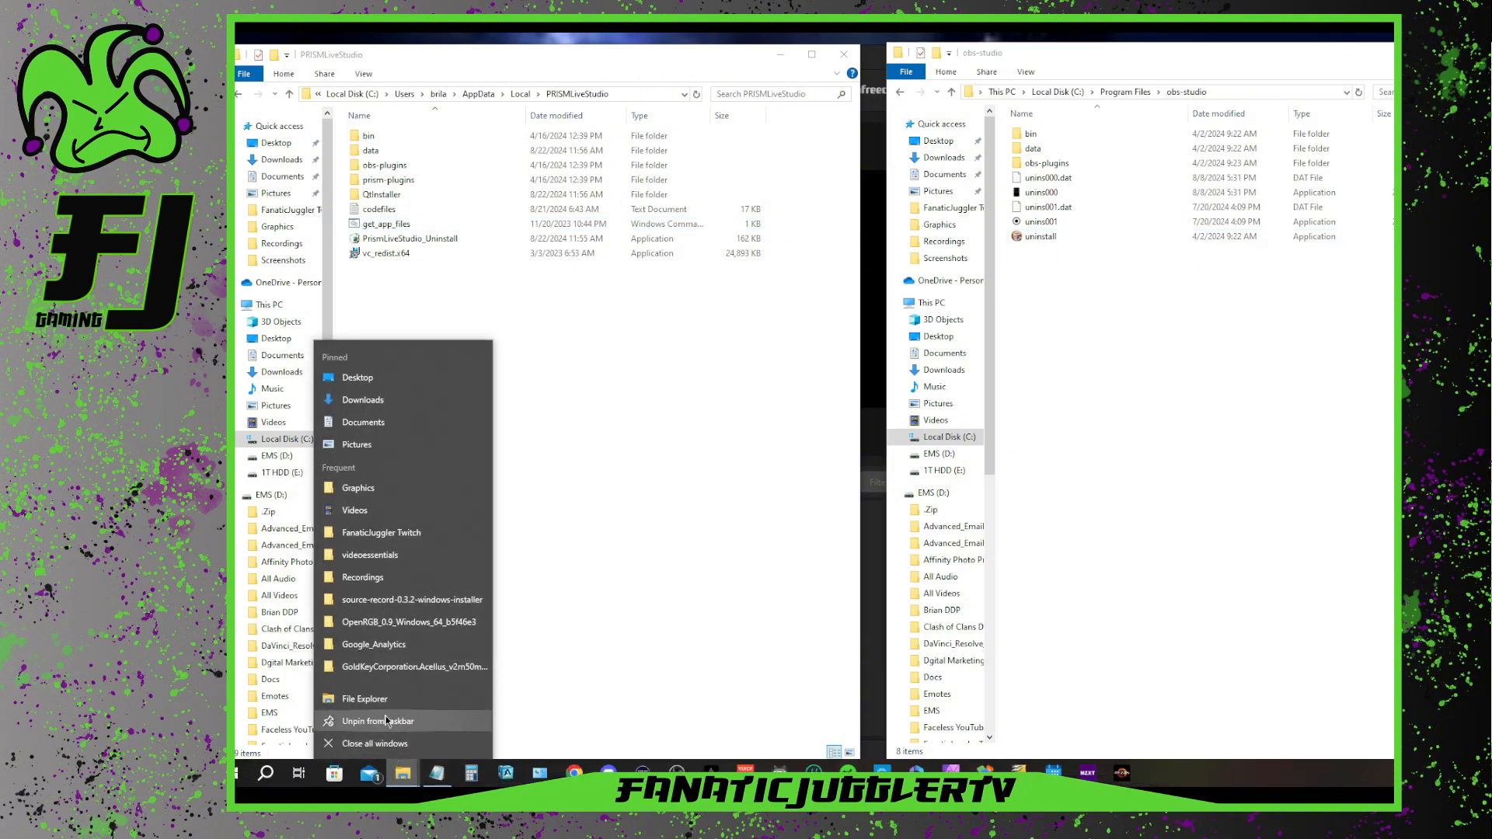
left_click(560, 633)
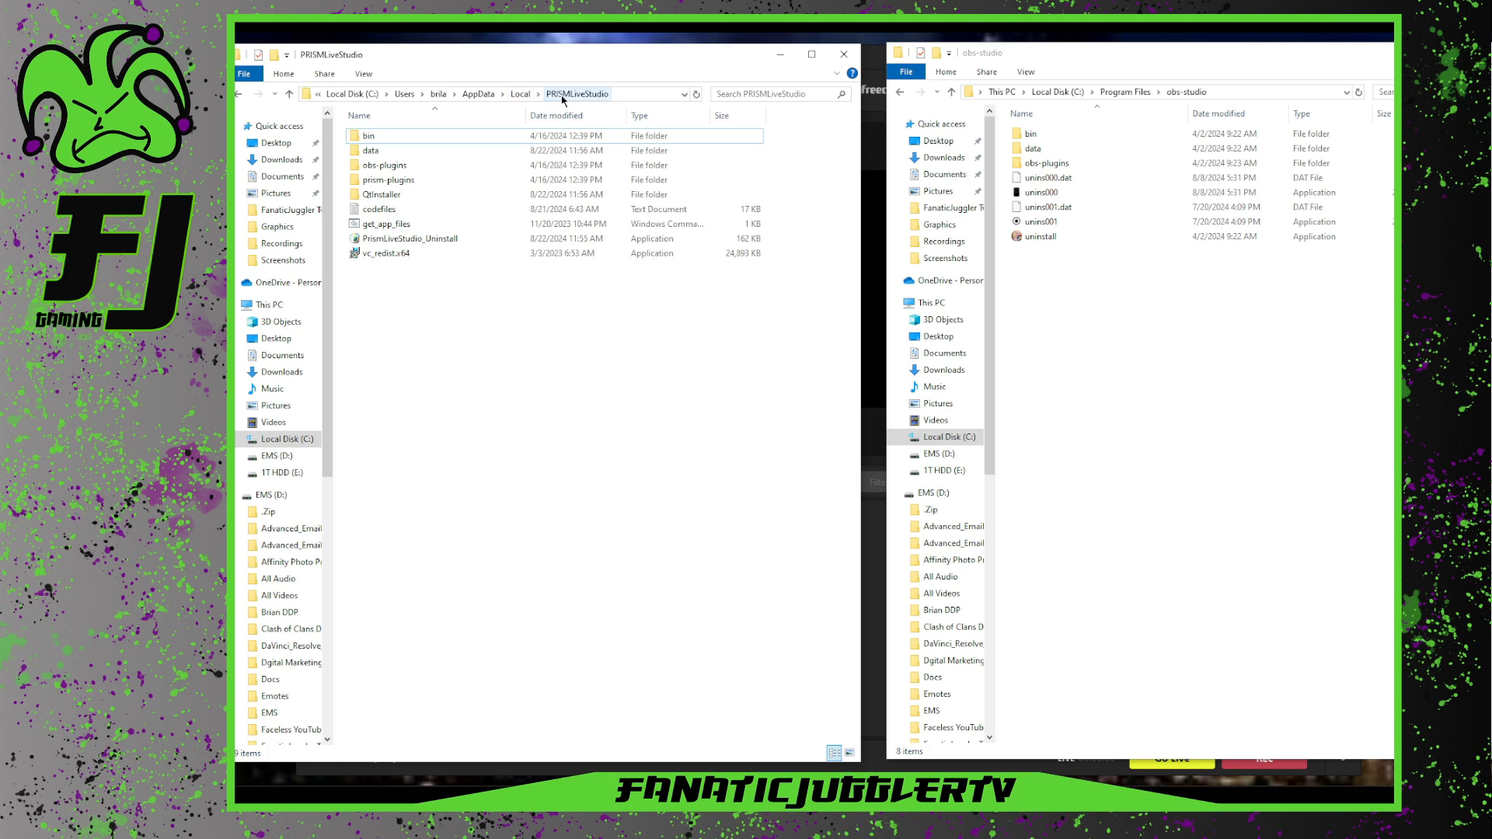
In the PRISMLiveStudio folder, go into obs-plugins and open its 64bit subfolder
left_click(370, 137)
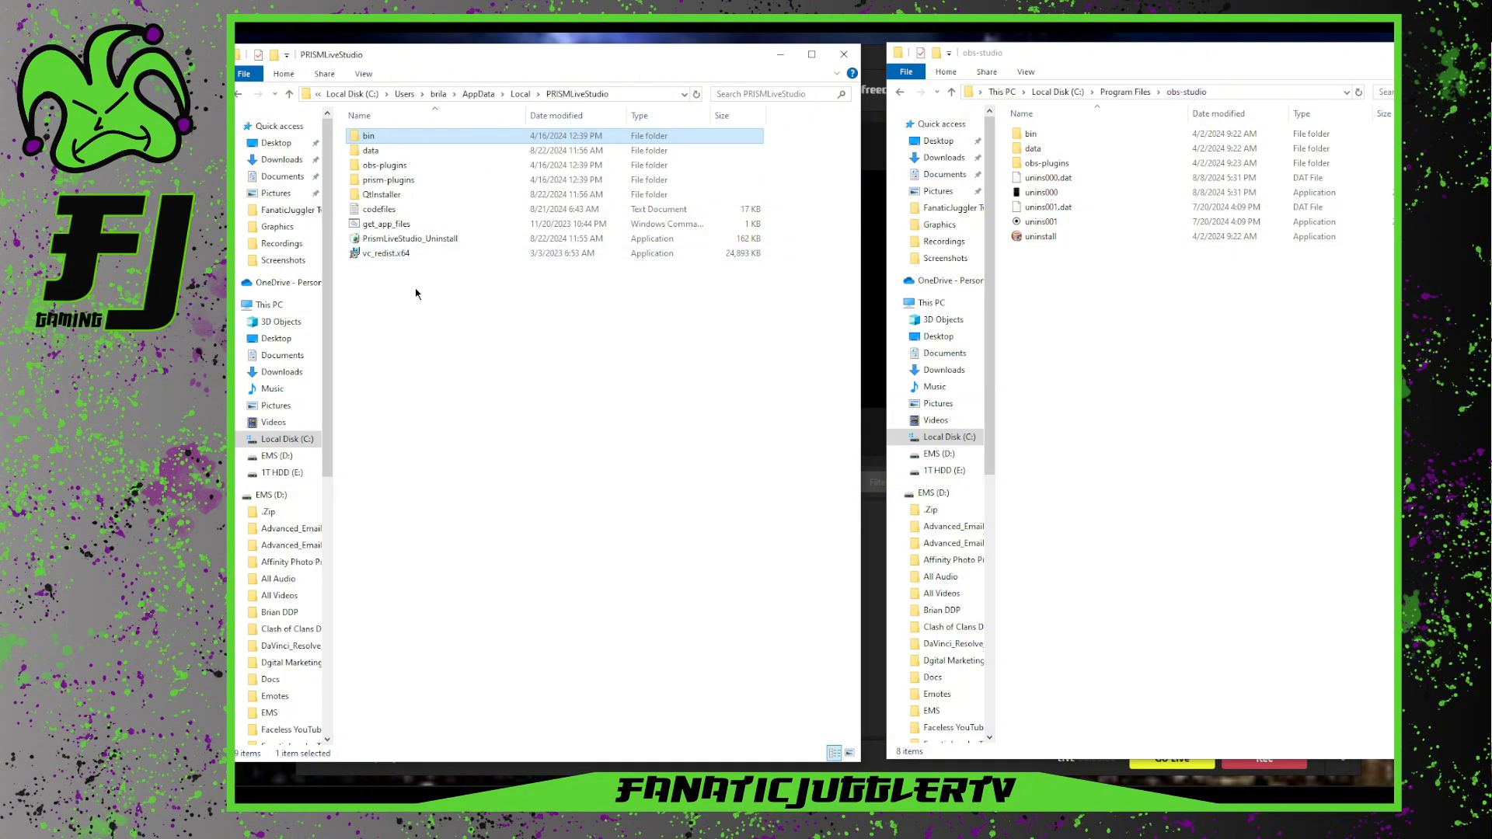
left_click(381, 181)
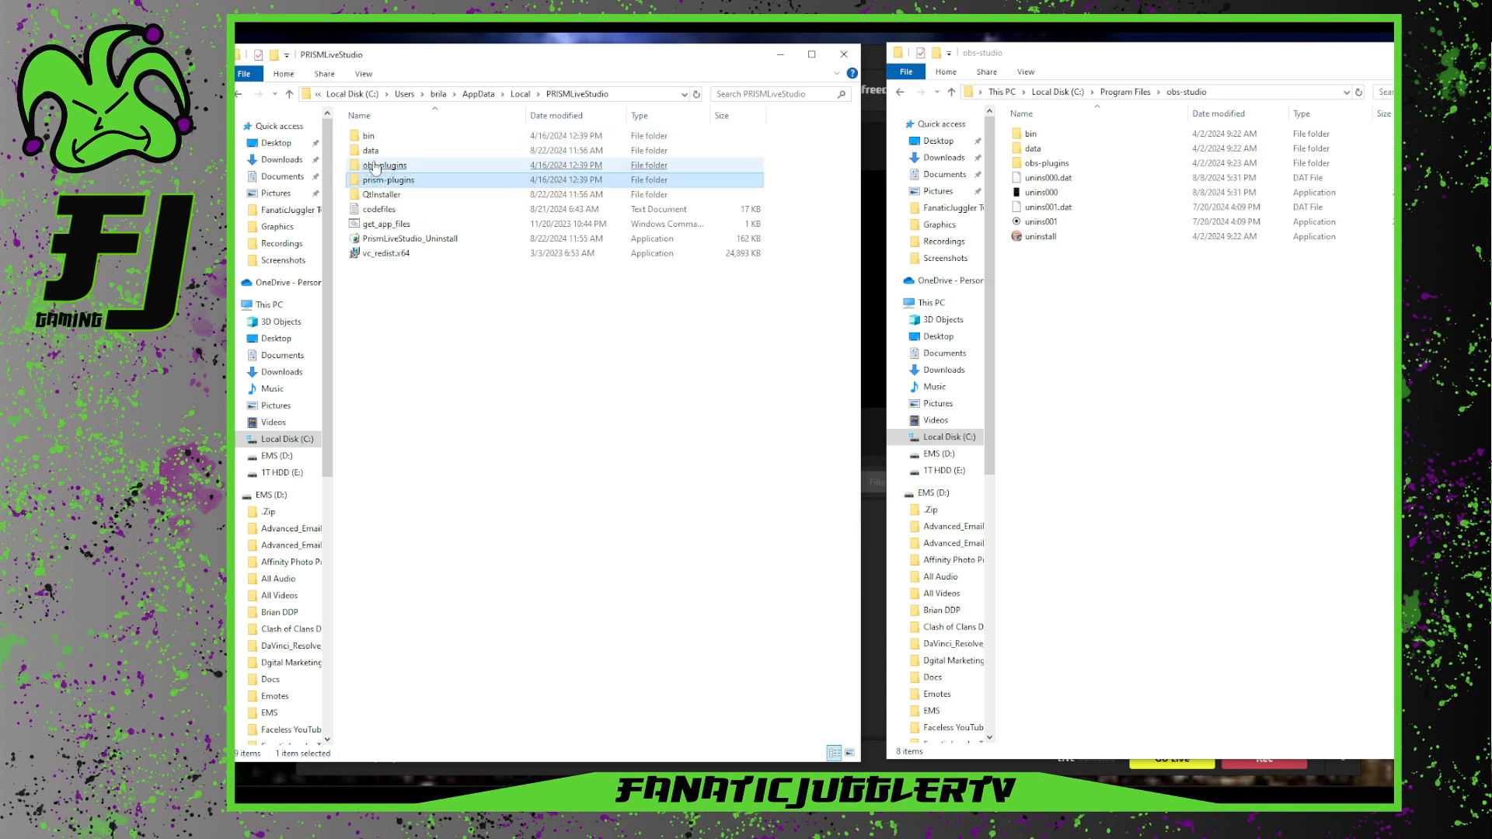
left_click(393, 168)
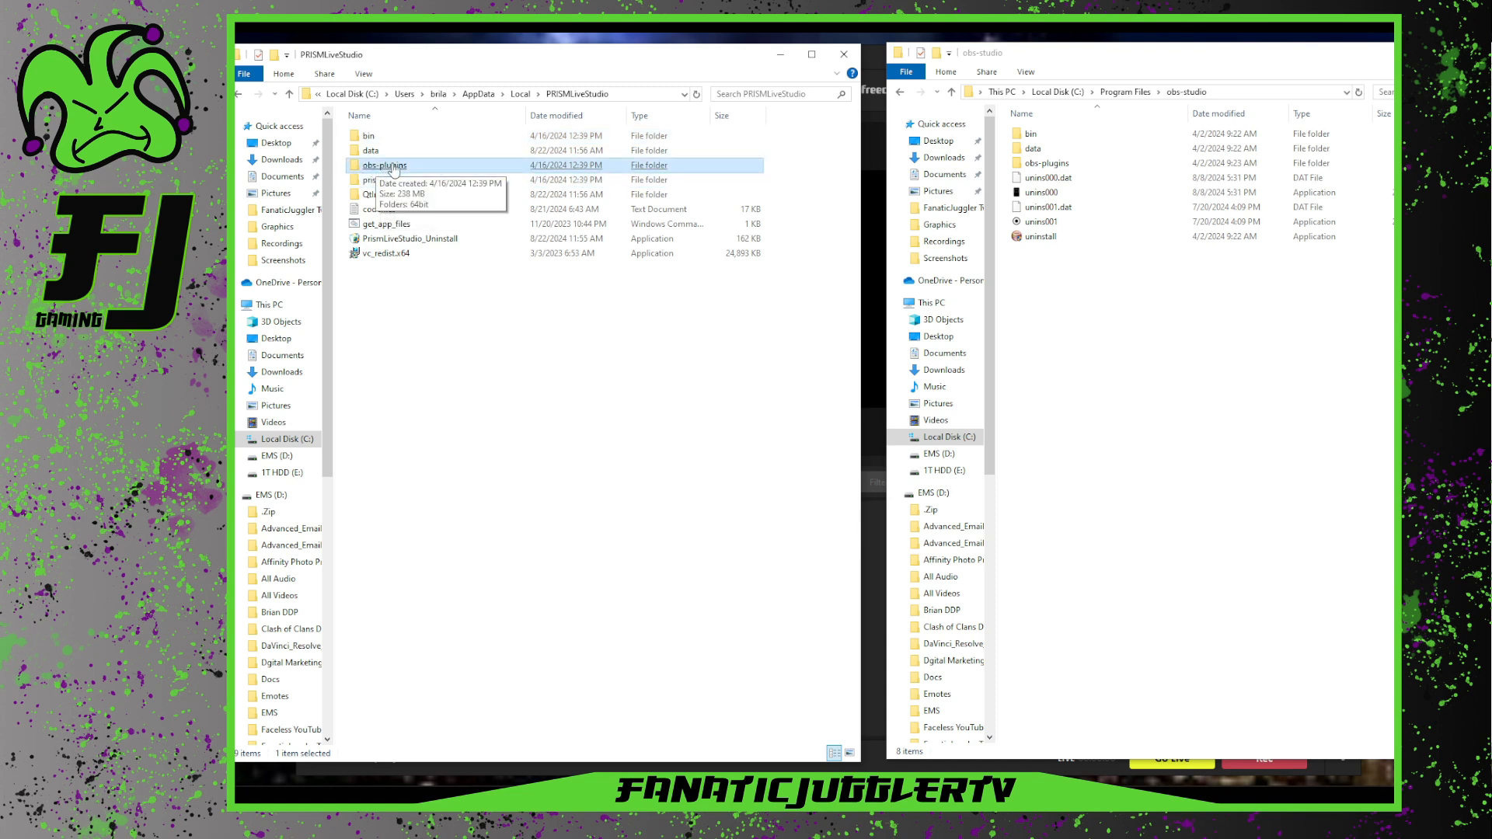
double_click(393, 168)
double_click(371, 138)
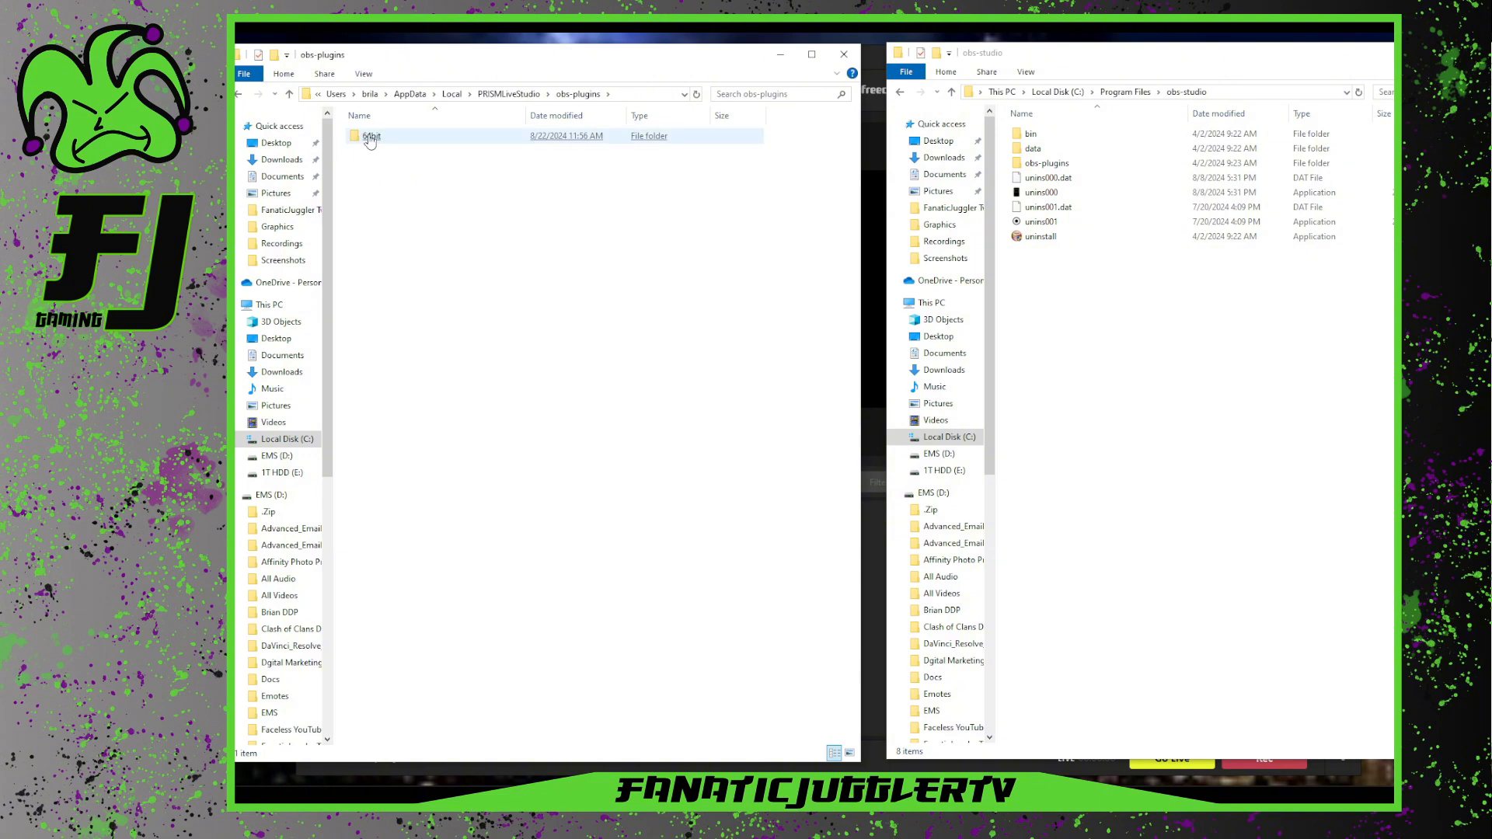
left_click(371, 140)
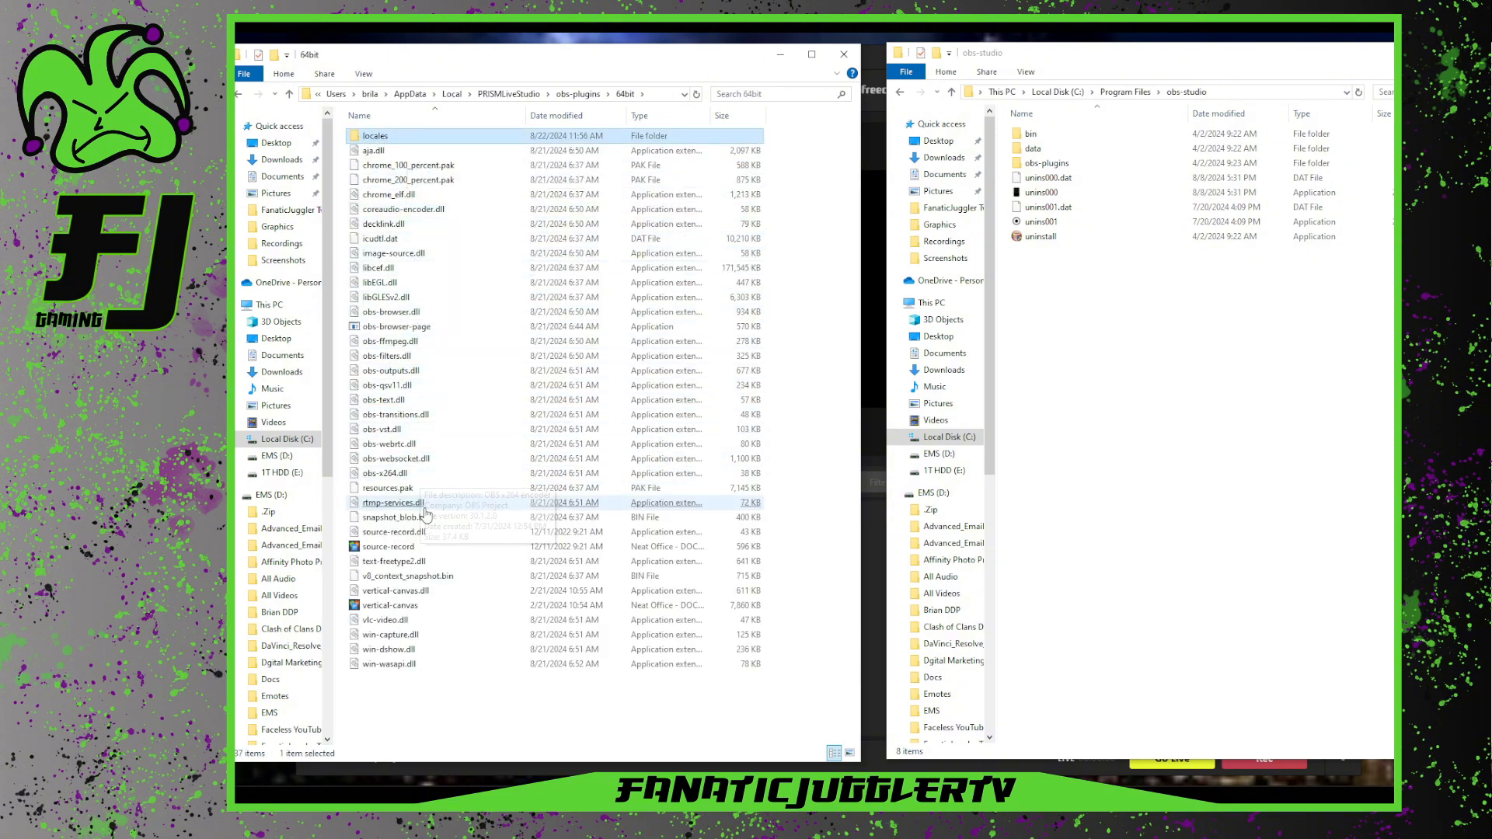
Locate the source-record and vertical-canvas plugin files in PRISM's 64bit plugin folder
left_click(401, 503)
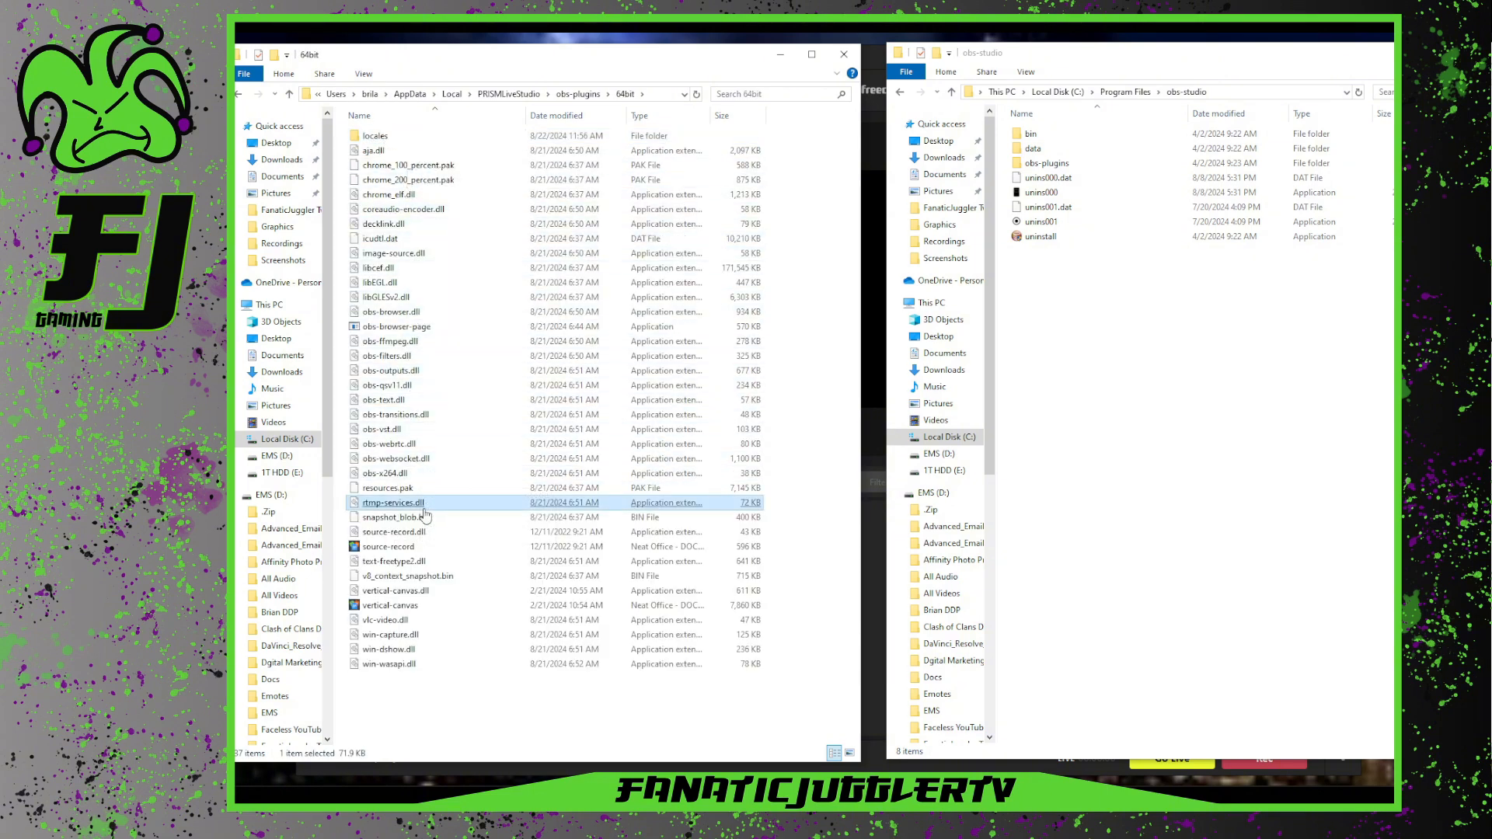
left_click(380, 533)
left_click(383, 549)
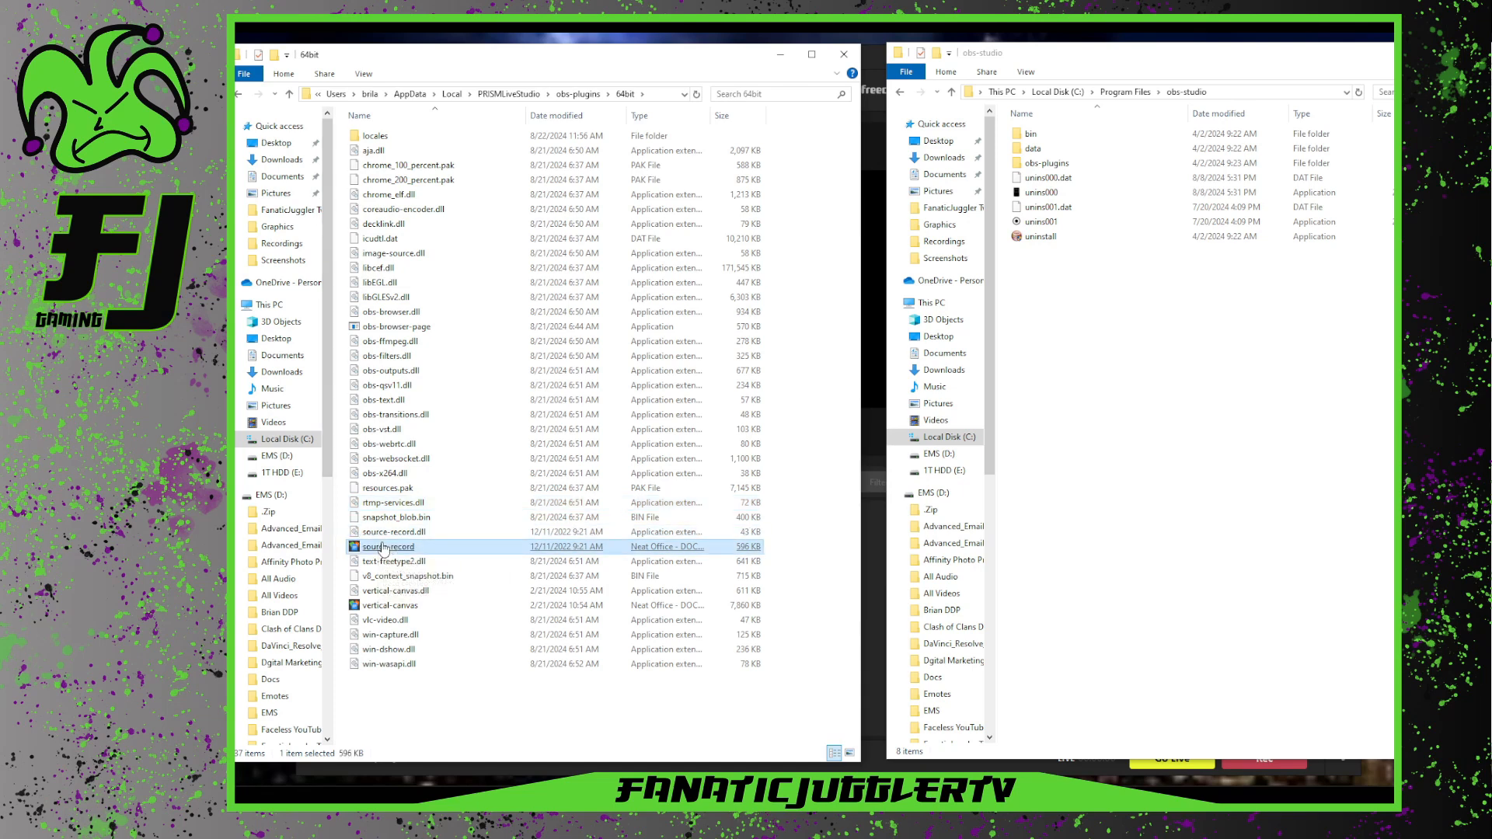
left_click(400, 592)
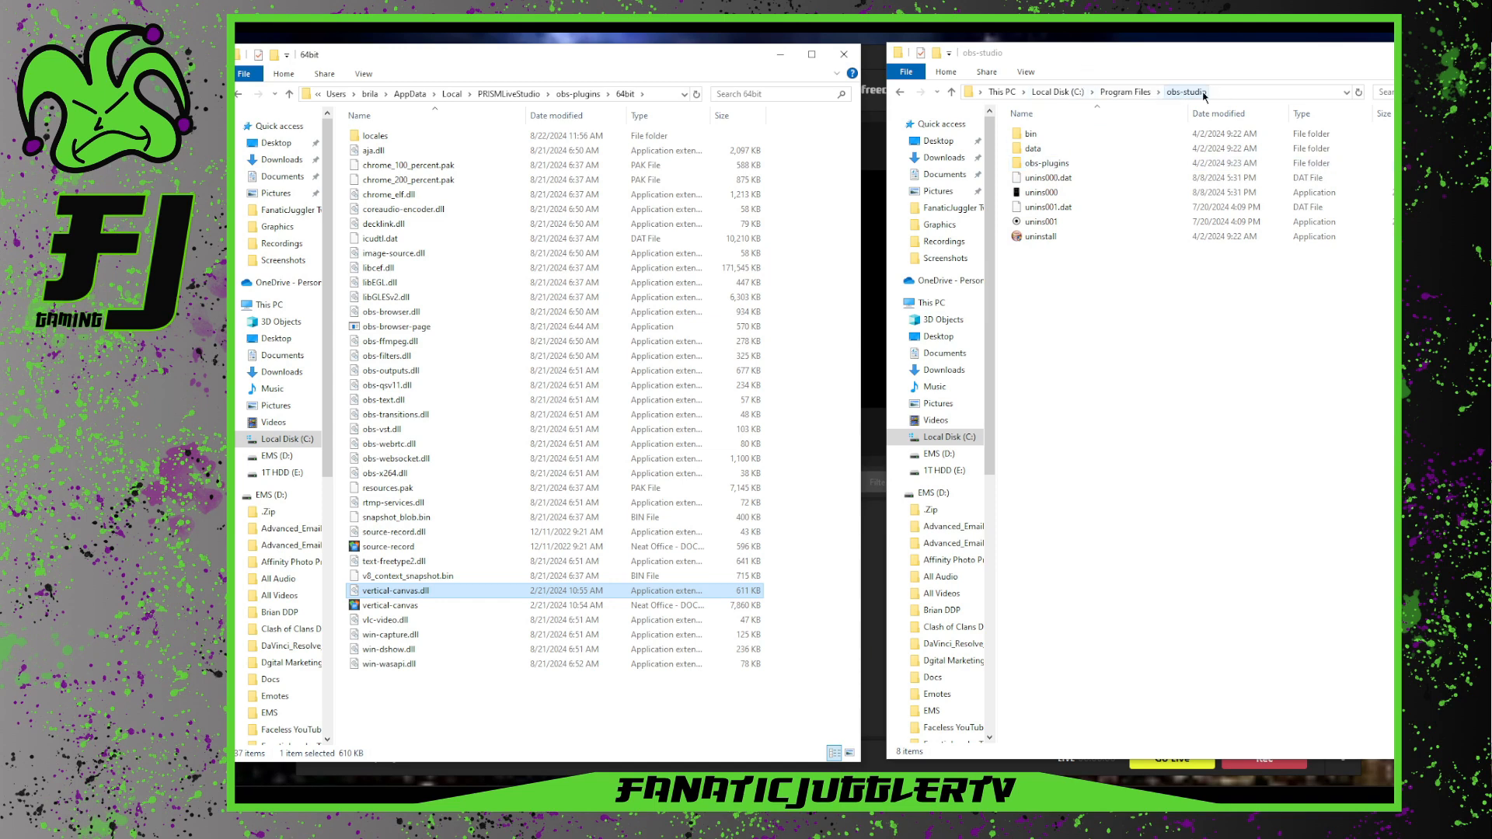
In the obs-studio folder, go into obs-plugins and open its 64bit subfolder
double_click(1047, 164)
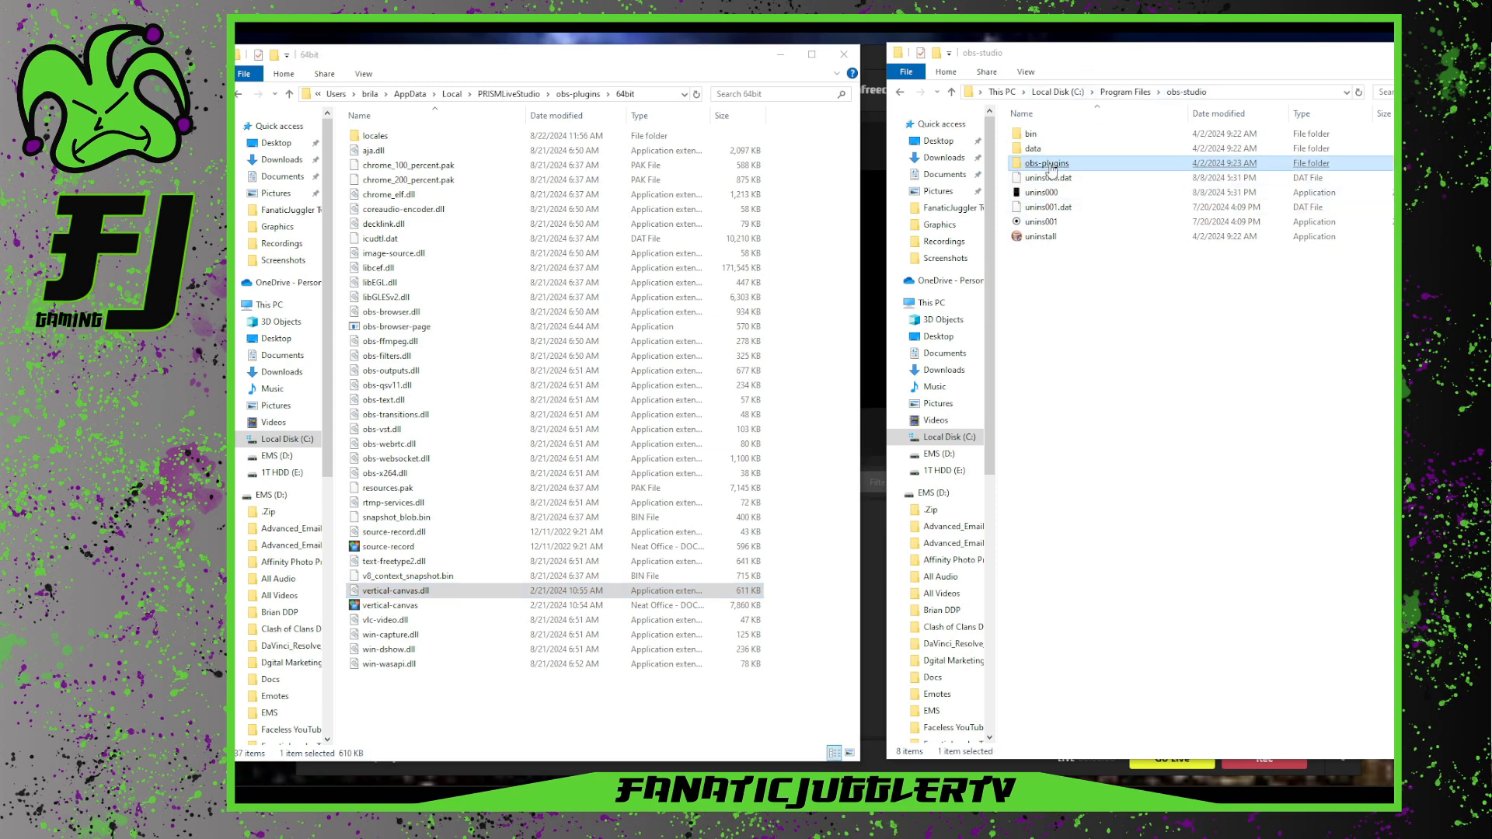
left_click(1034, 148)
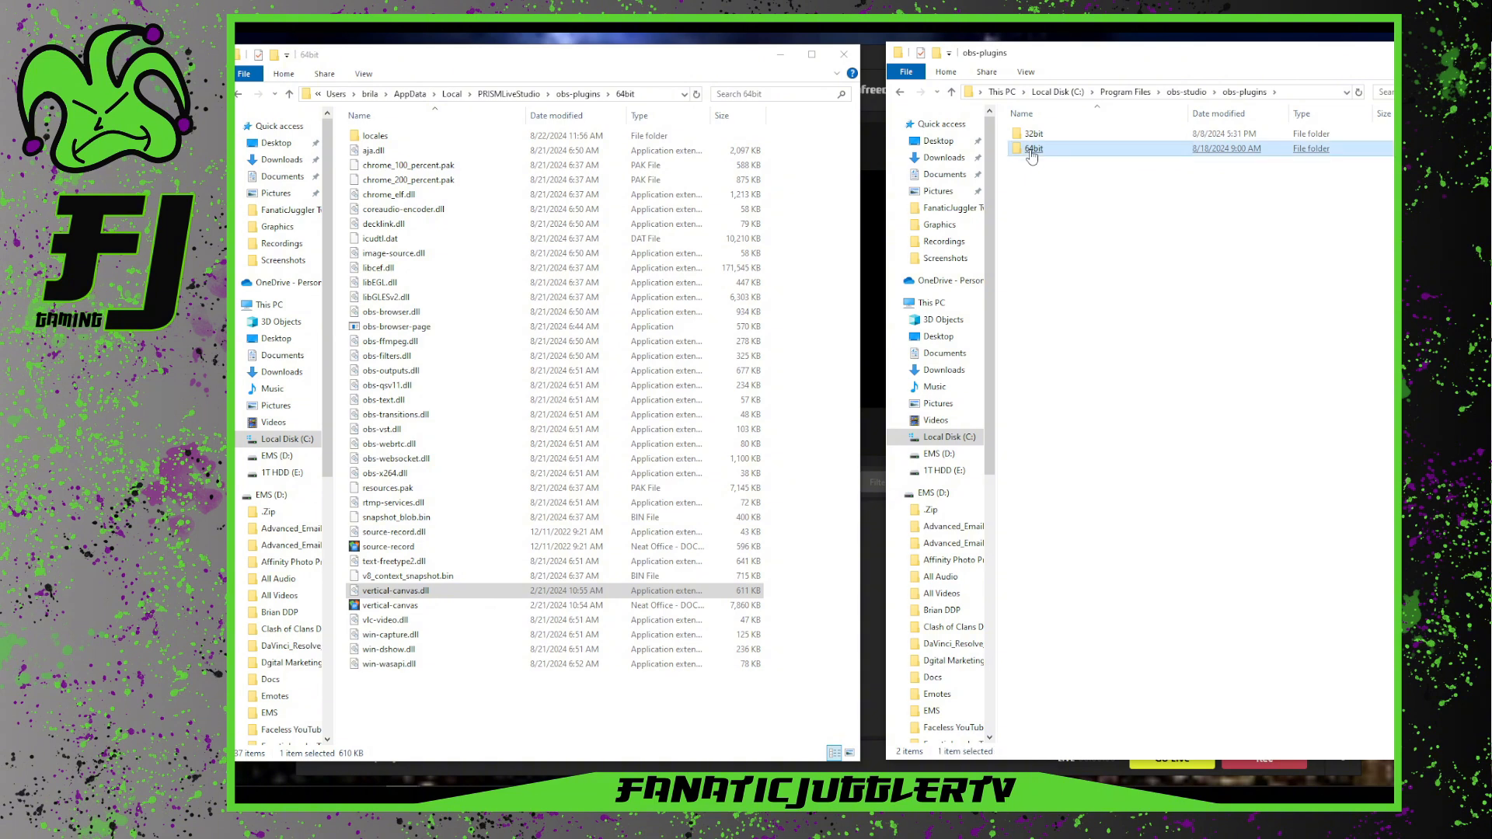
double_click(1034, 148)
left_click(1036, 150)
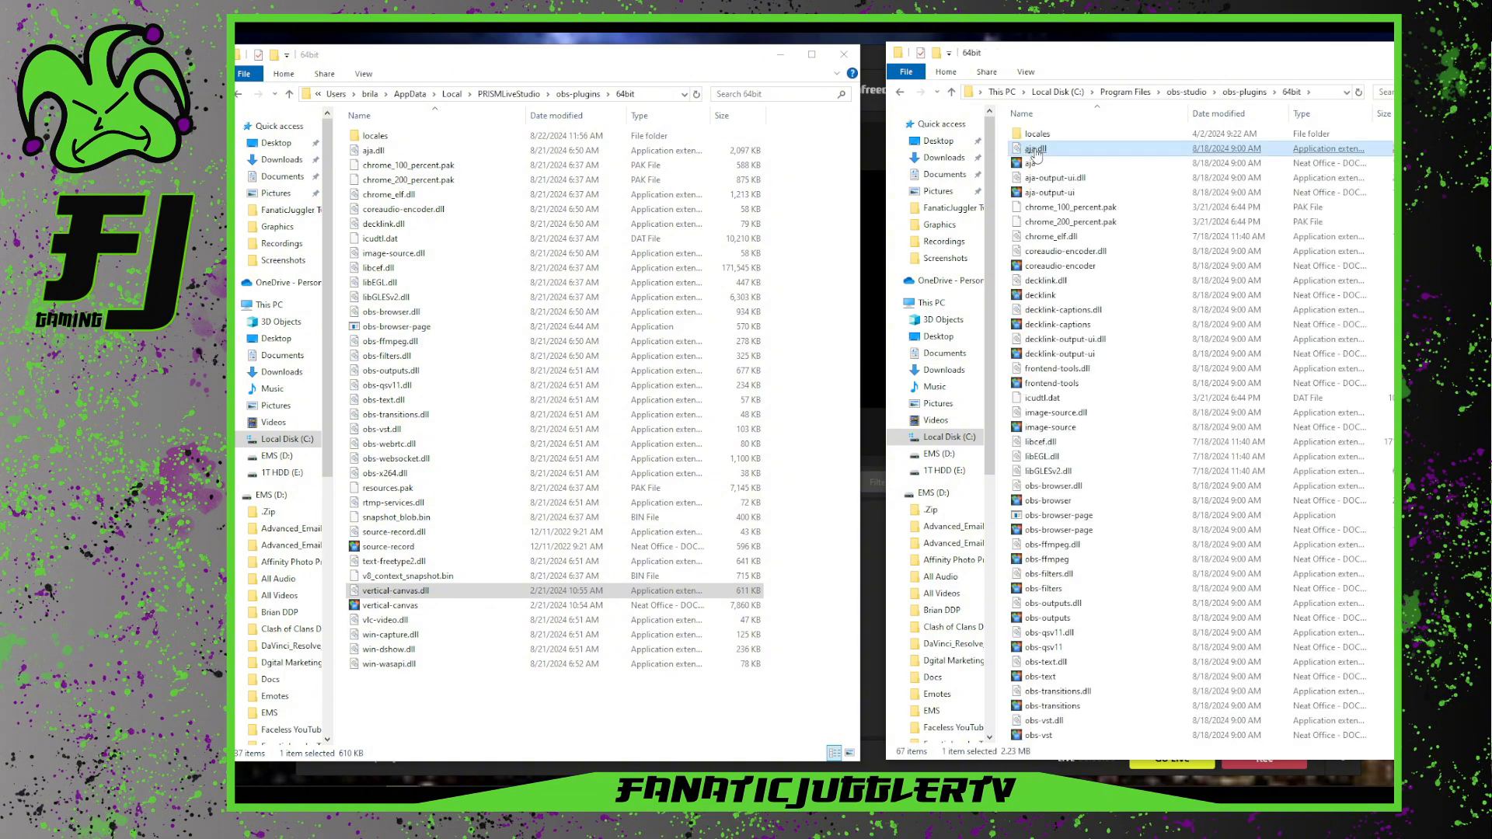
Find source-record.dll and its companion source-record file in the OBS 64bit plugin folder and select both
left_click(1119, 267)
scroll(1126, 325, "down", 8)
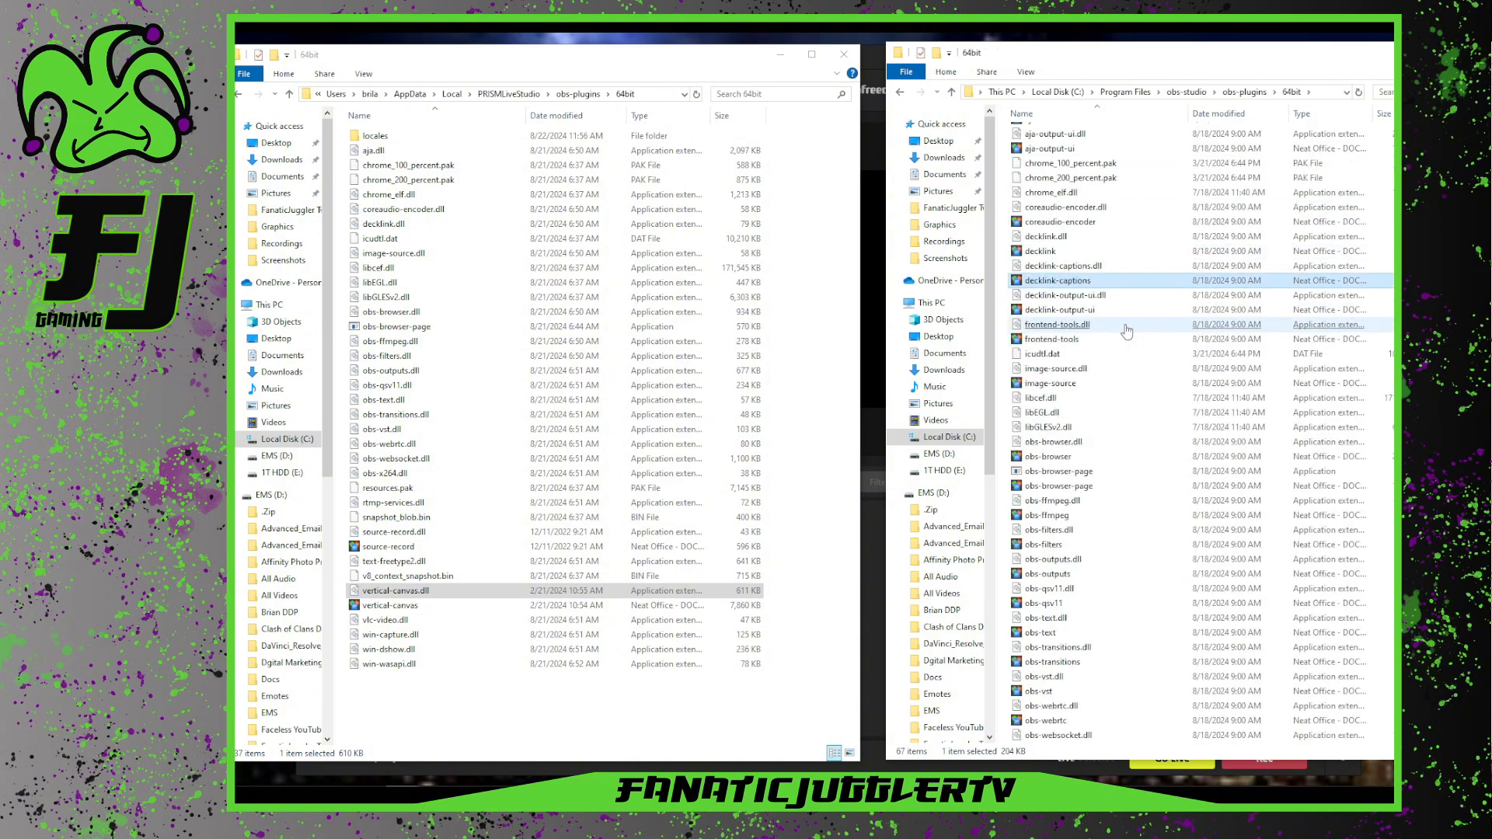
left_click(1127, 324)
scroll(1126, 329, "down", 1)
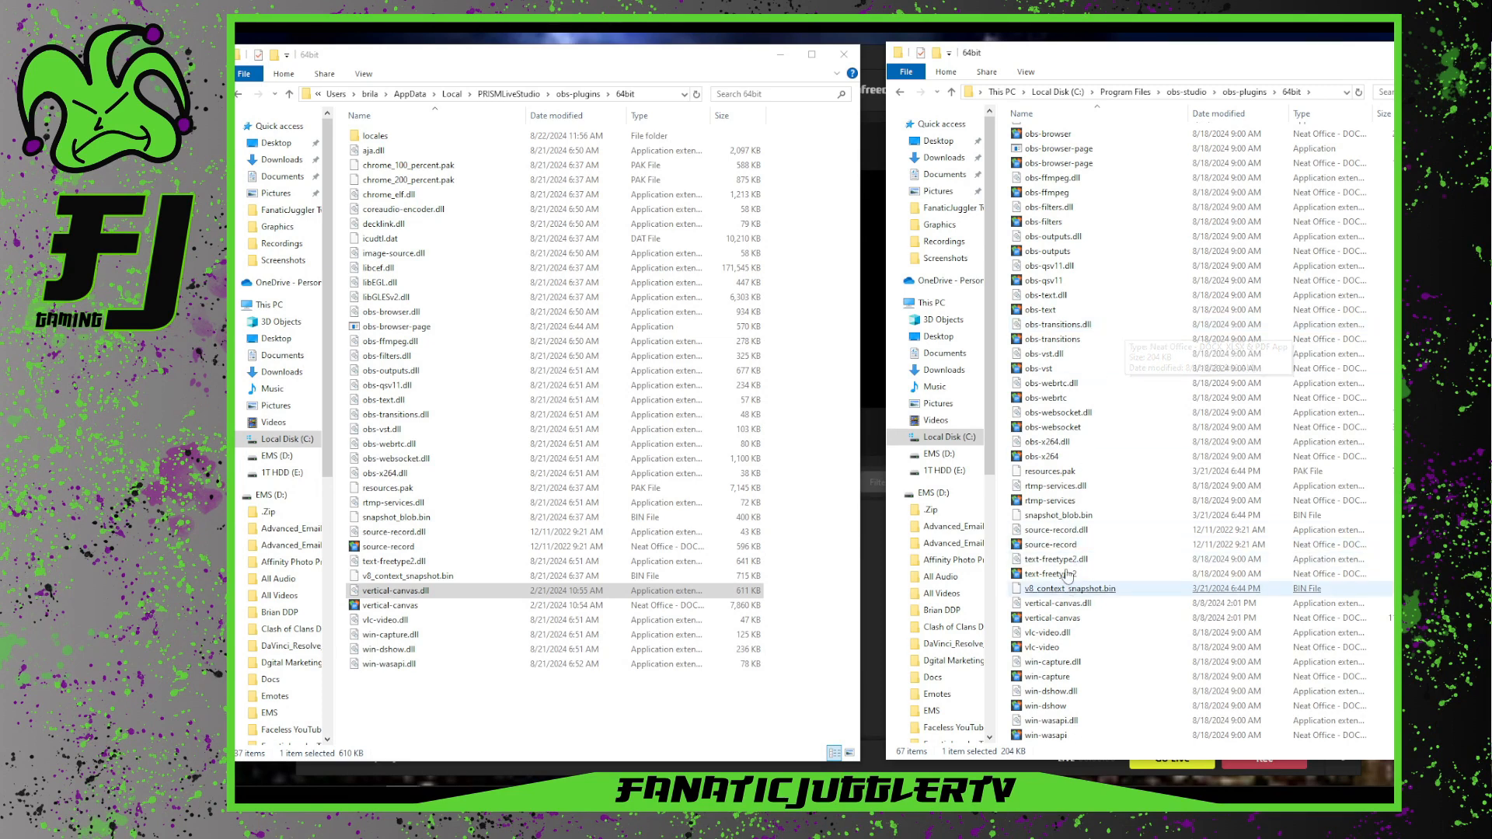
left_click(1061, 400)
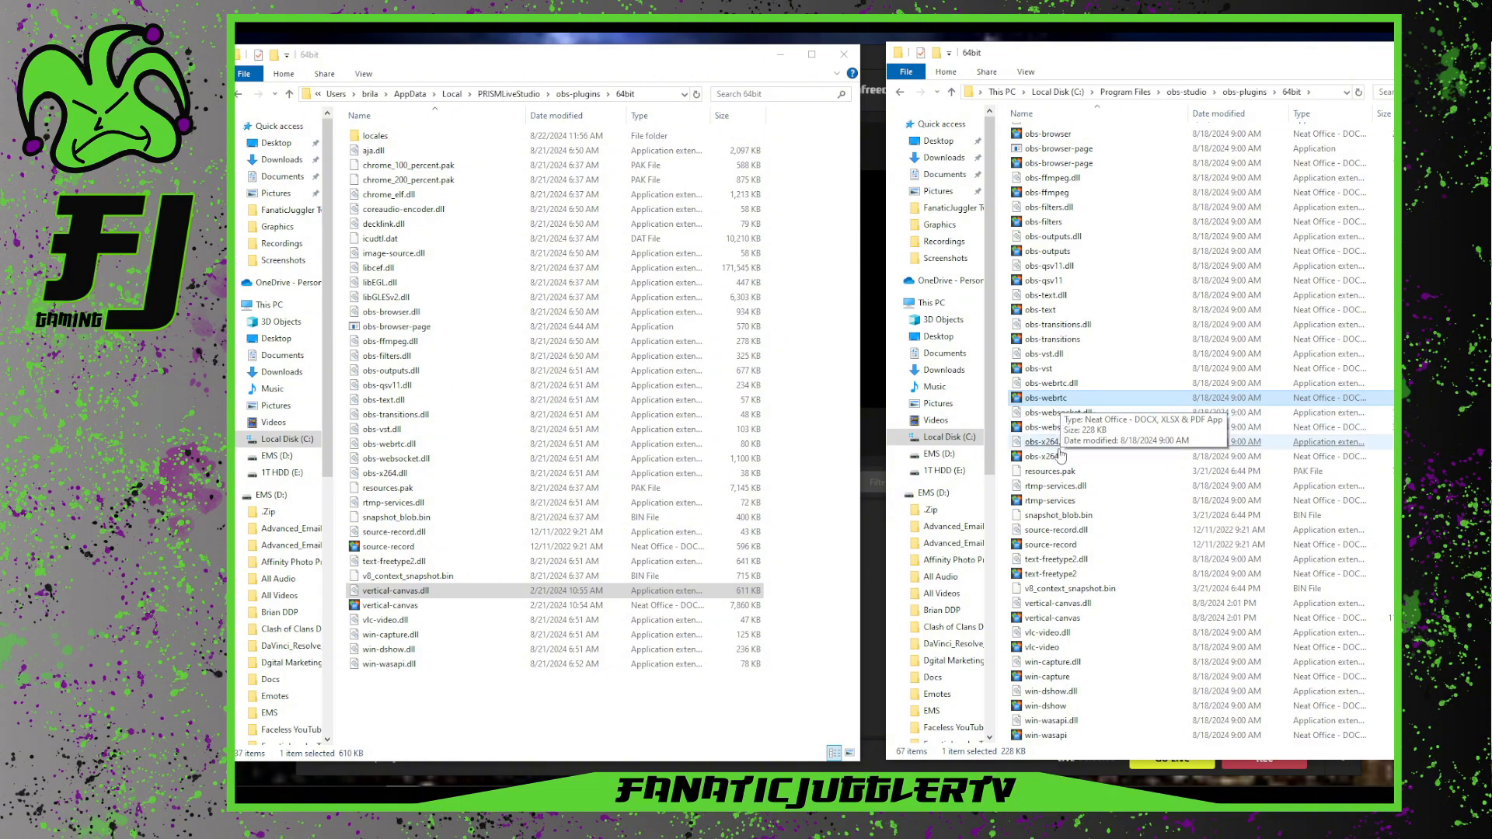
left_click(1051, 535)
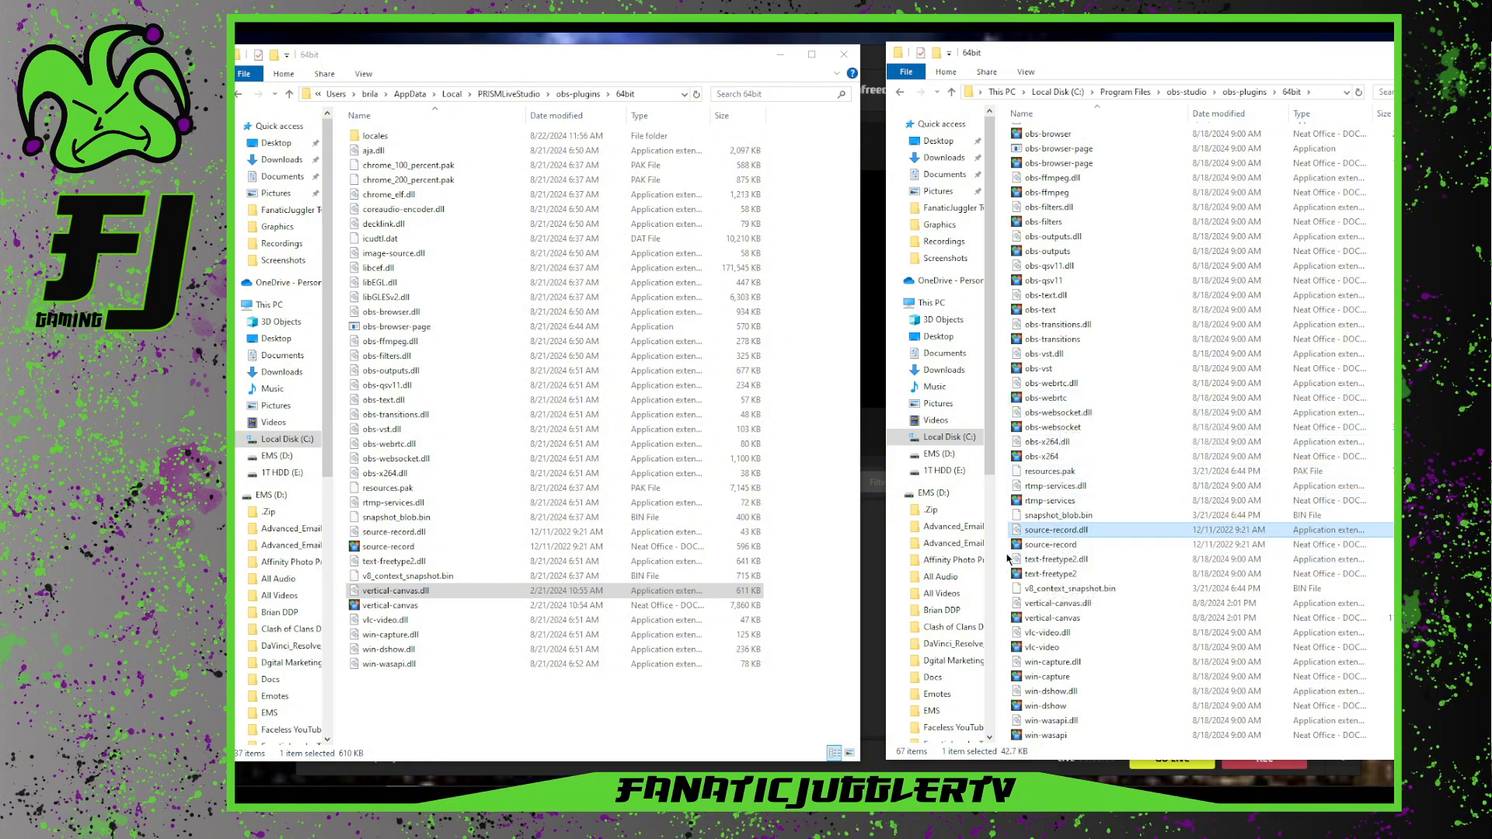
left_click_drag(1008, 555, 1034, 537)
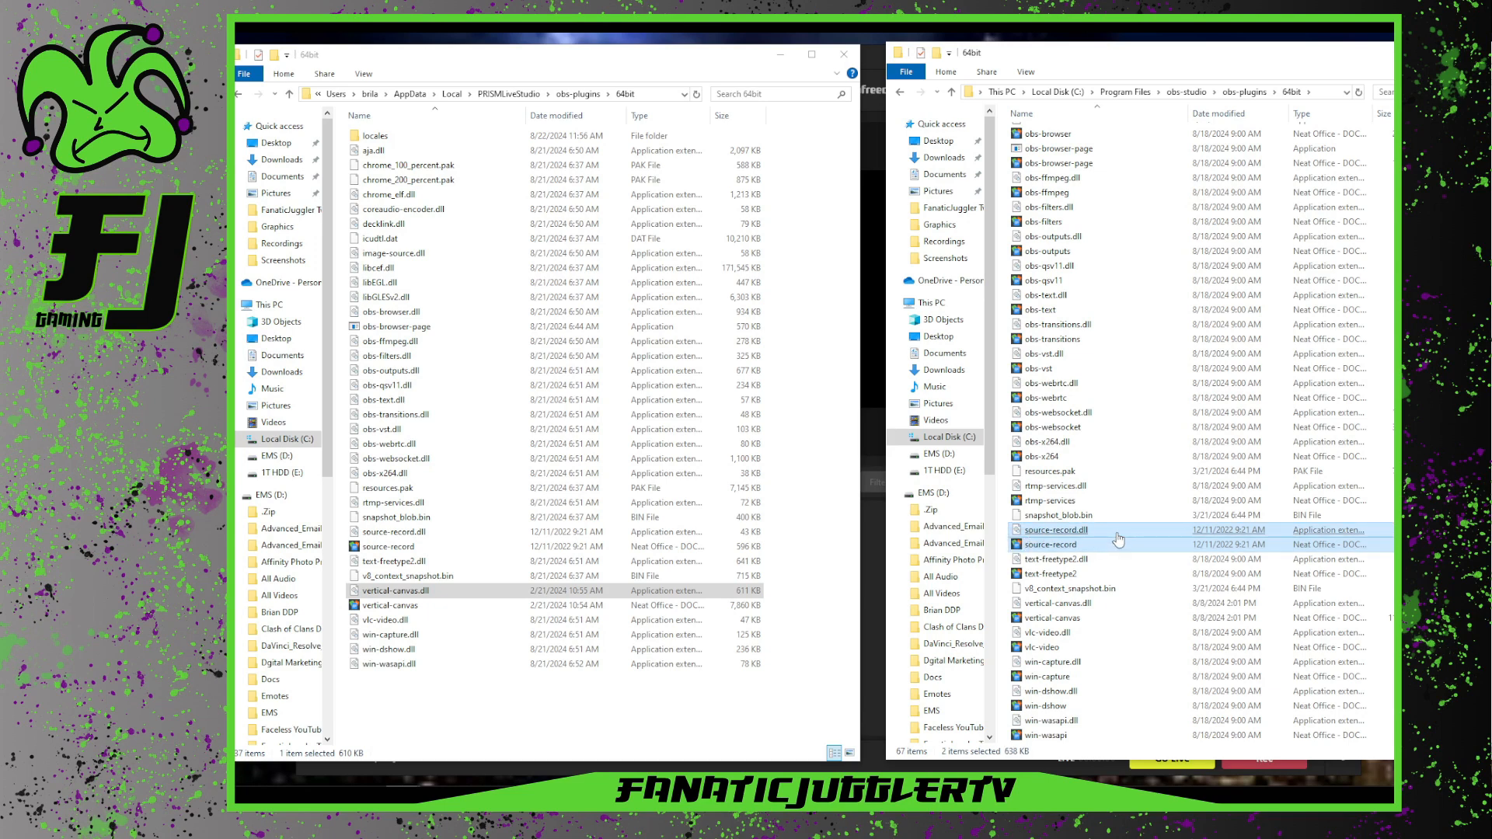
View the copy option for the selected source-record files and the paste option in PRISM's 64bit folder, leaving both unused
right_click(1116, 535)
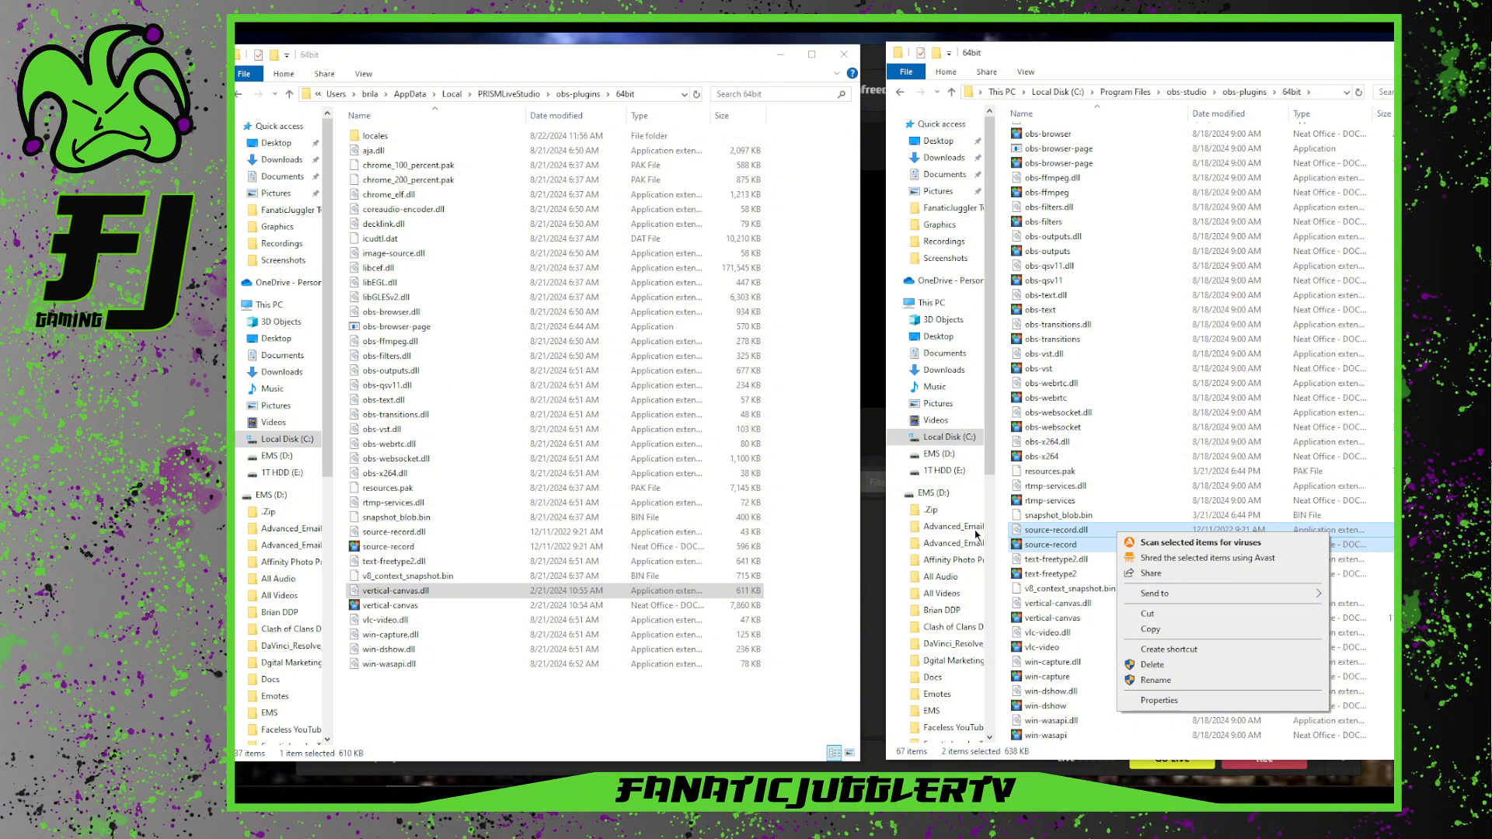
right_click(400, 691)
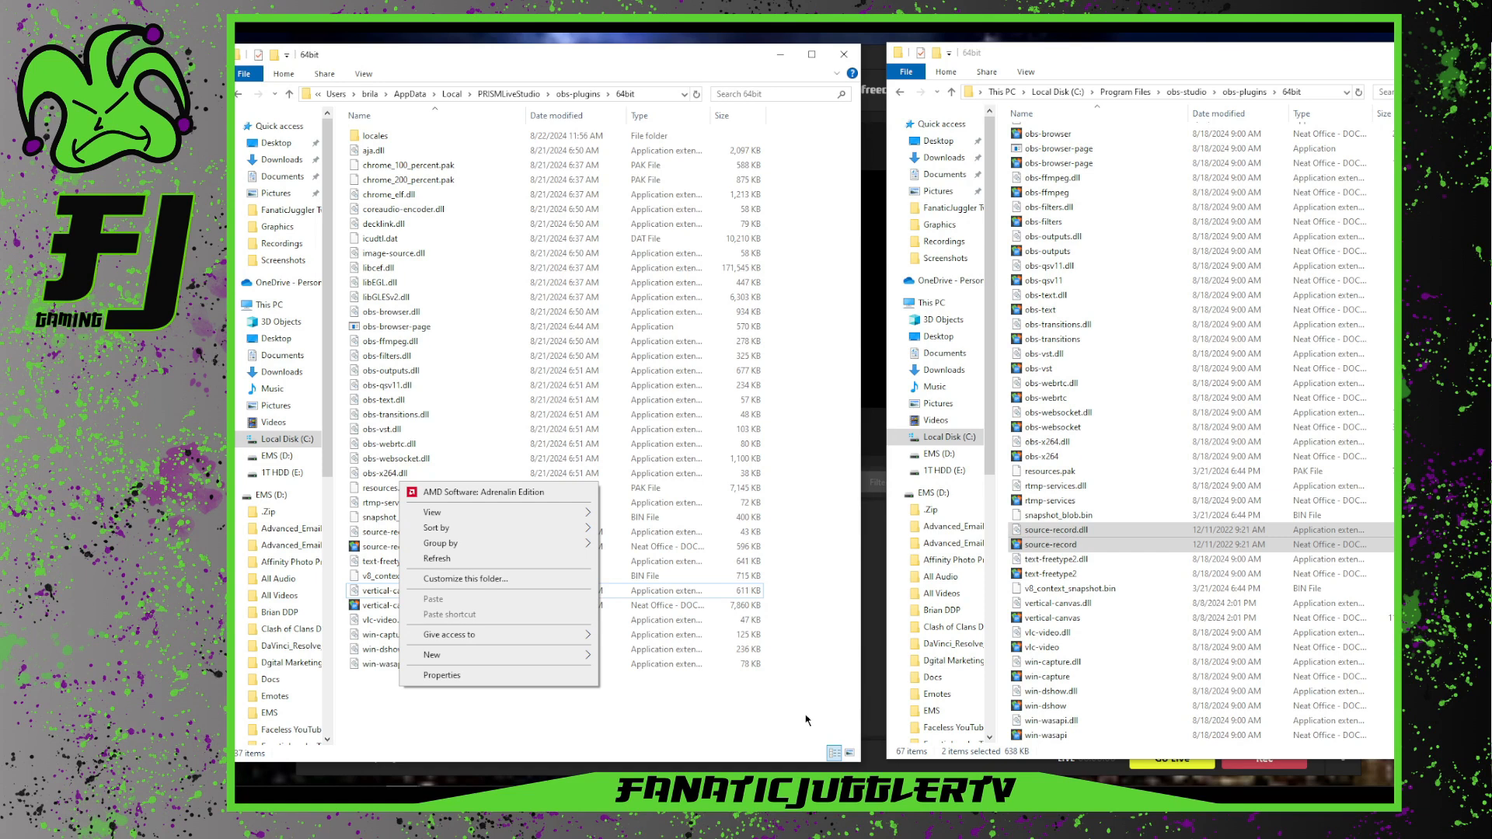
left_click(808, 658)
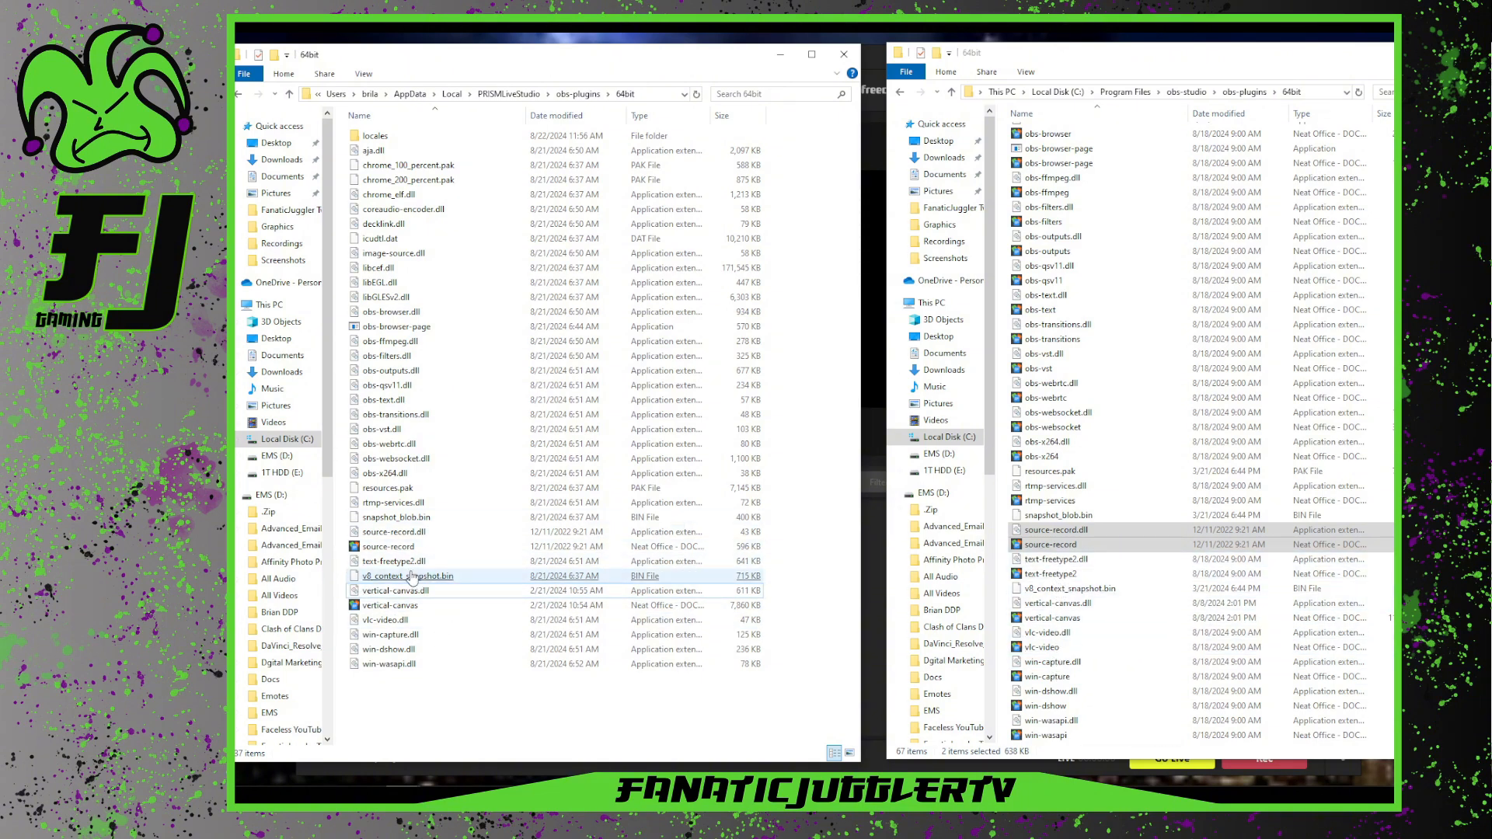
left_click(411, 595)
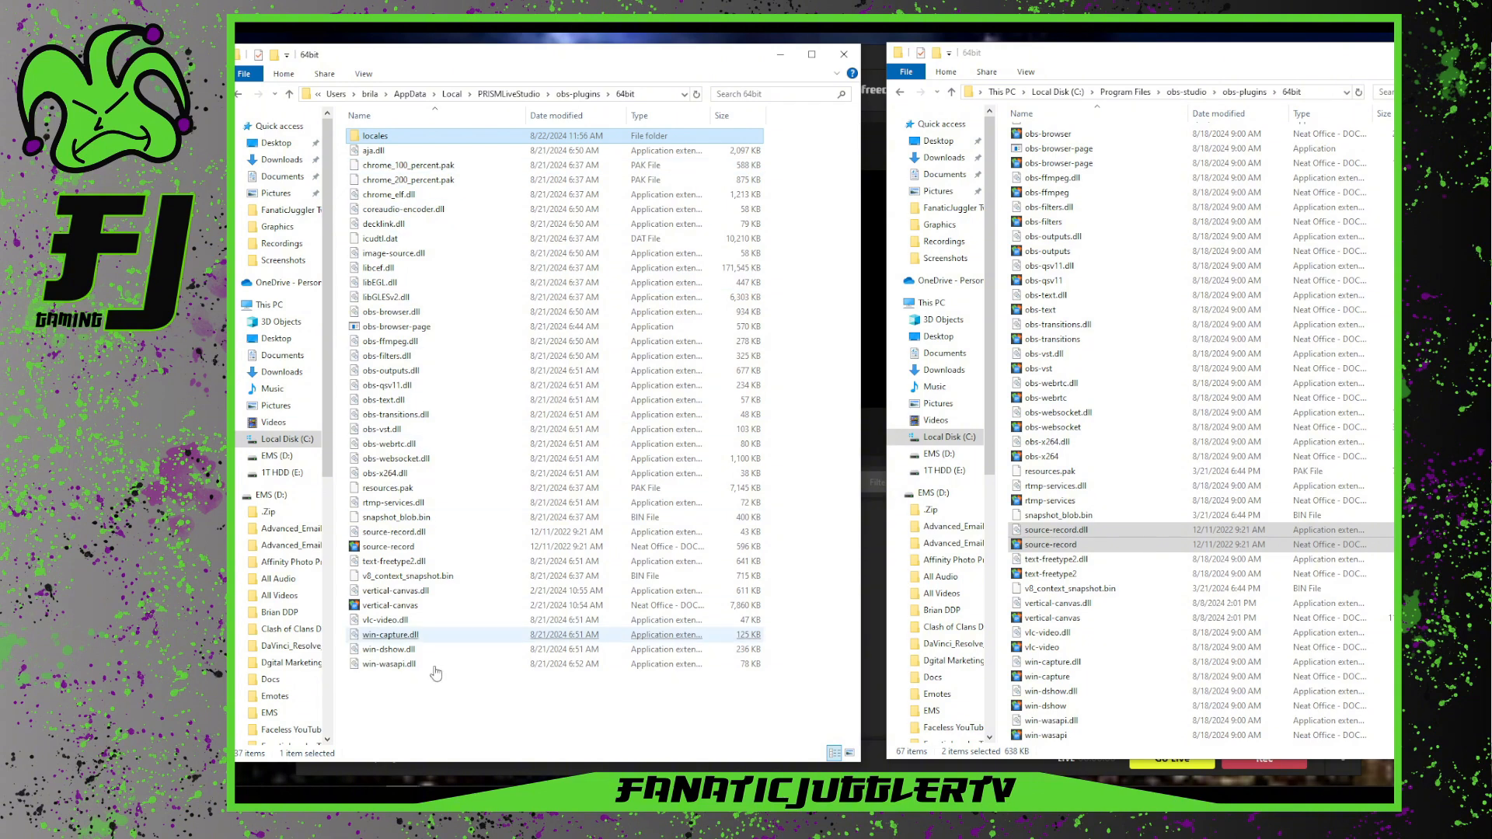
Examine the source-record and vertical-canvas plugin files among the stock files in the OBS 64bit plugin folder
left_click(388, 473)
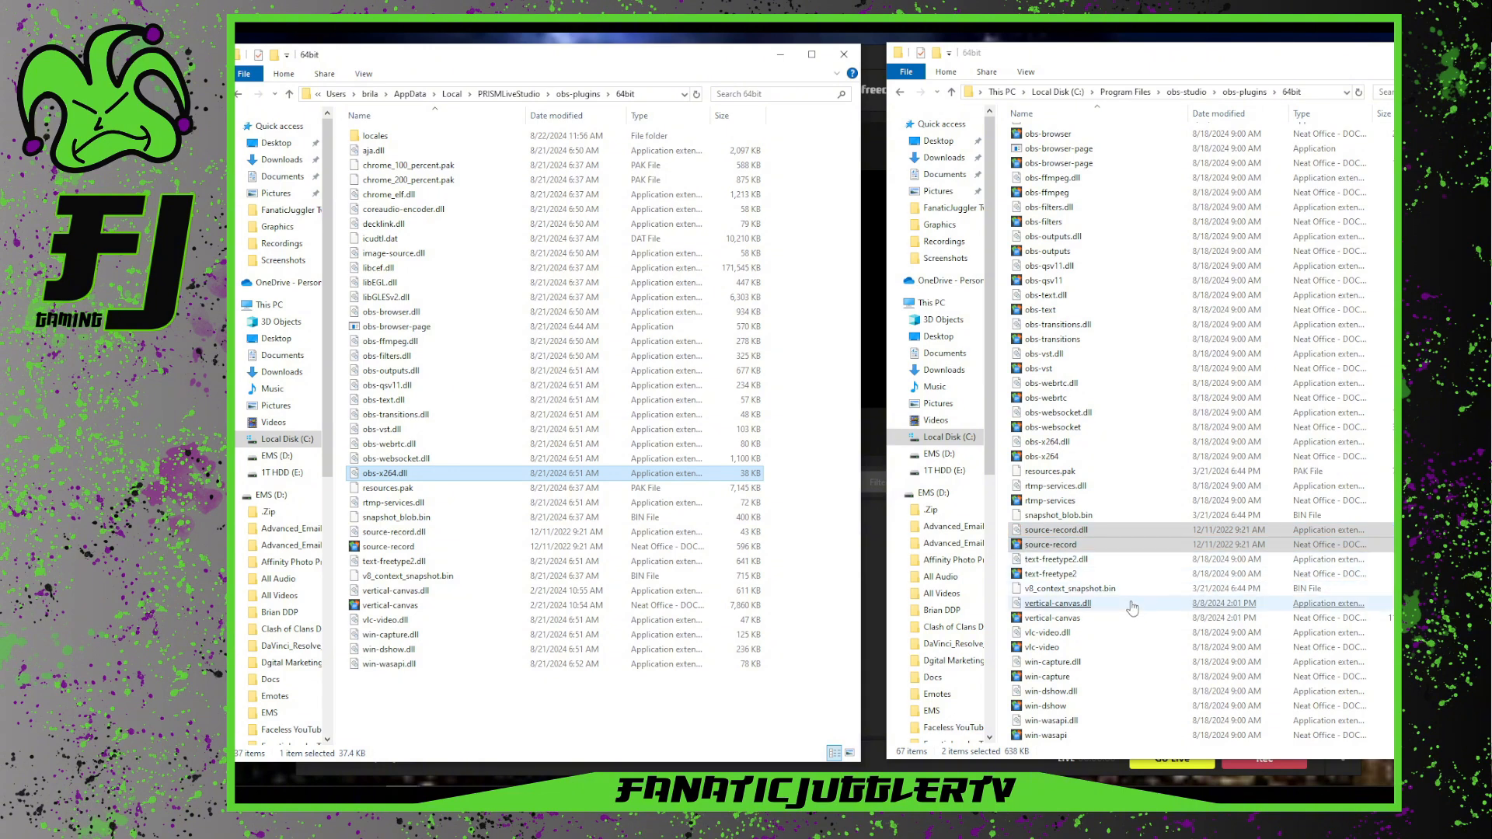
left_click(1392, 584)
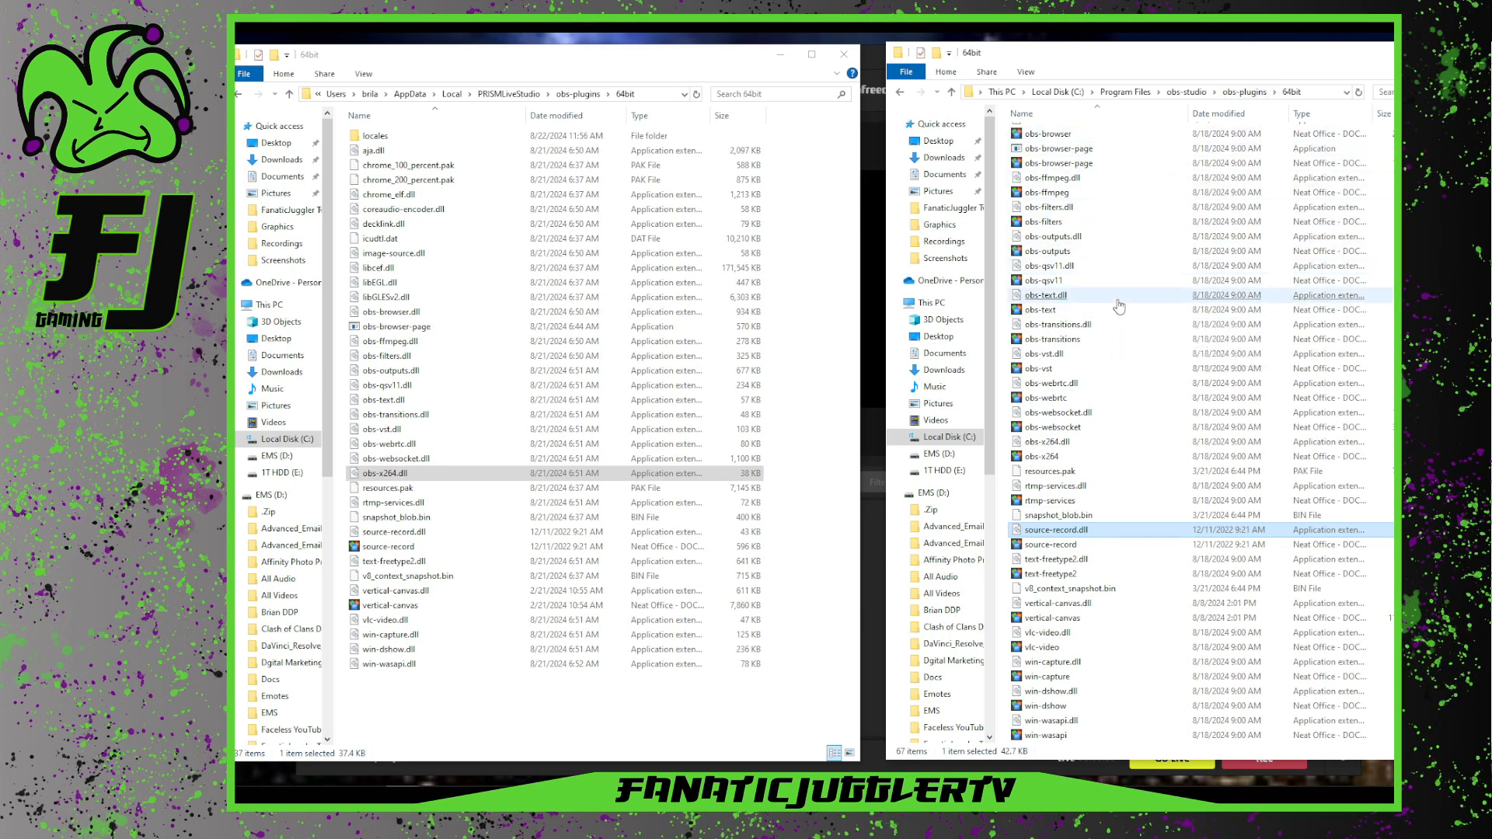
left_click(1117, 575)
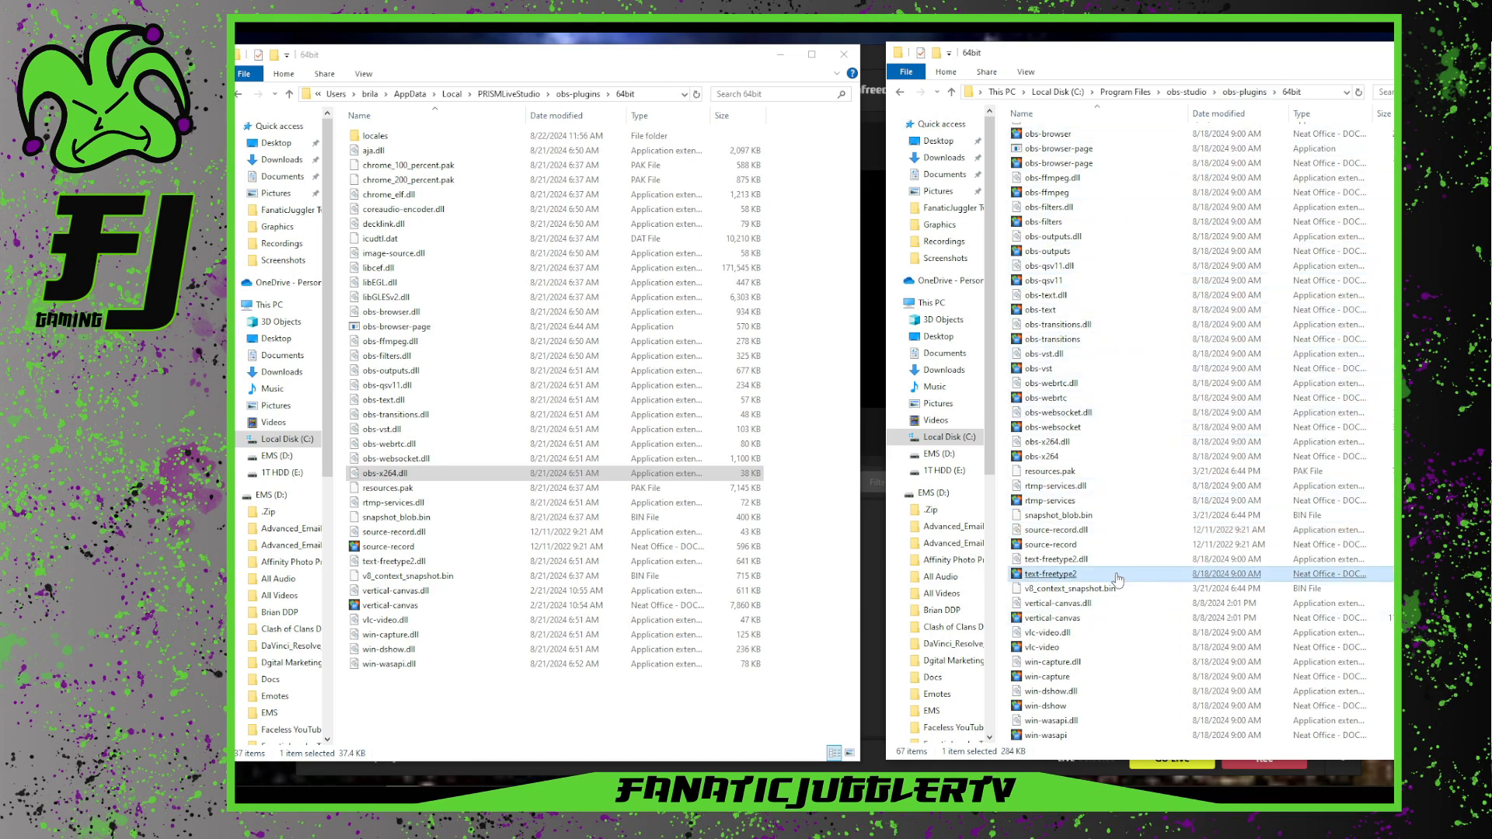
left_click(1162, 619)
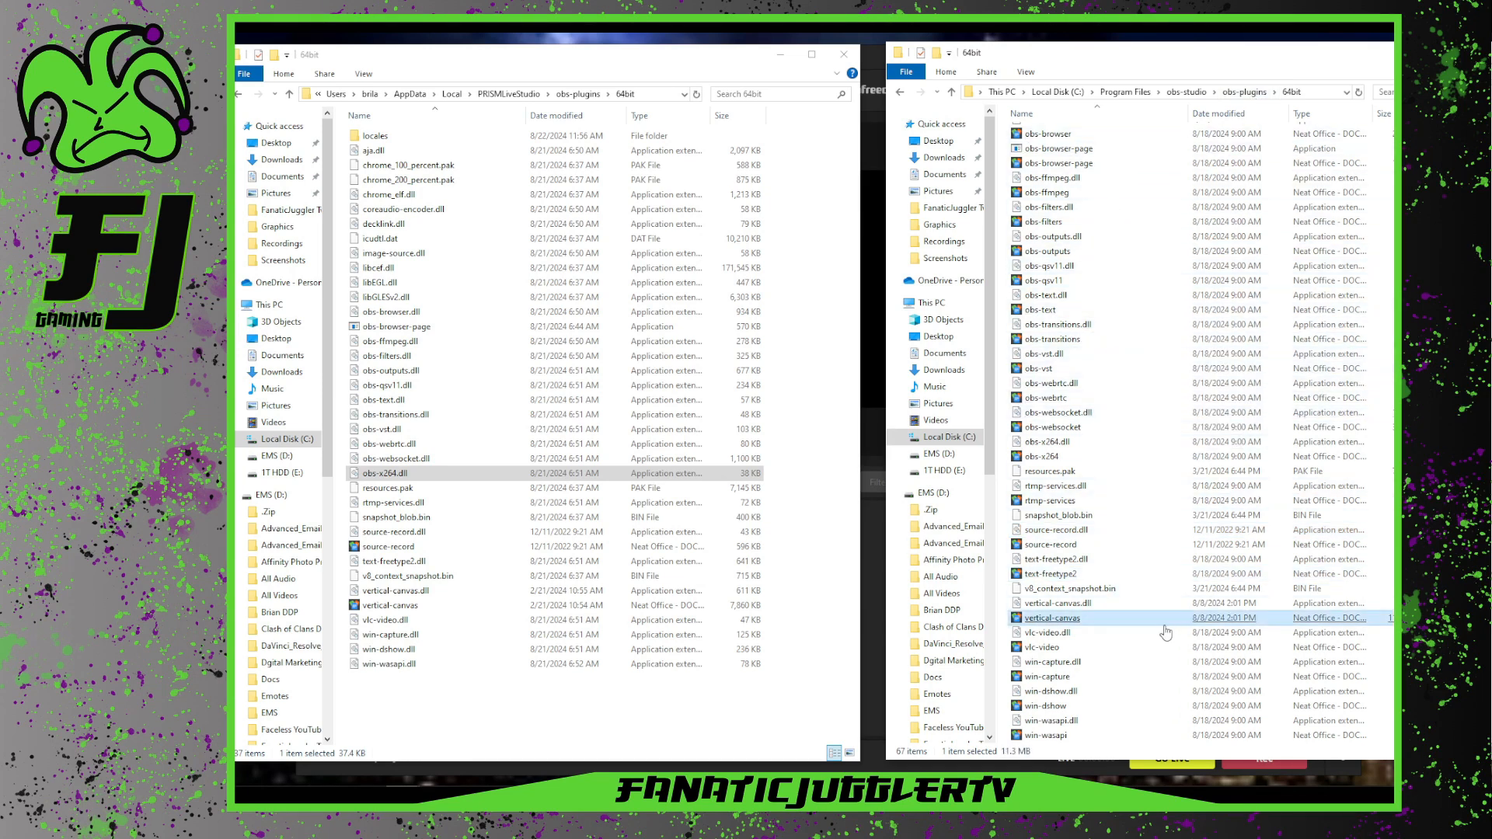
left_click(1104, 429)
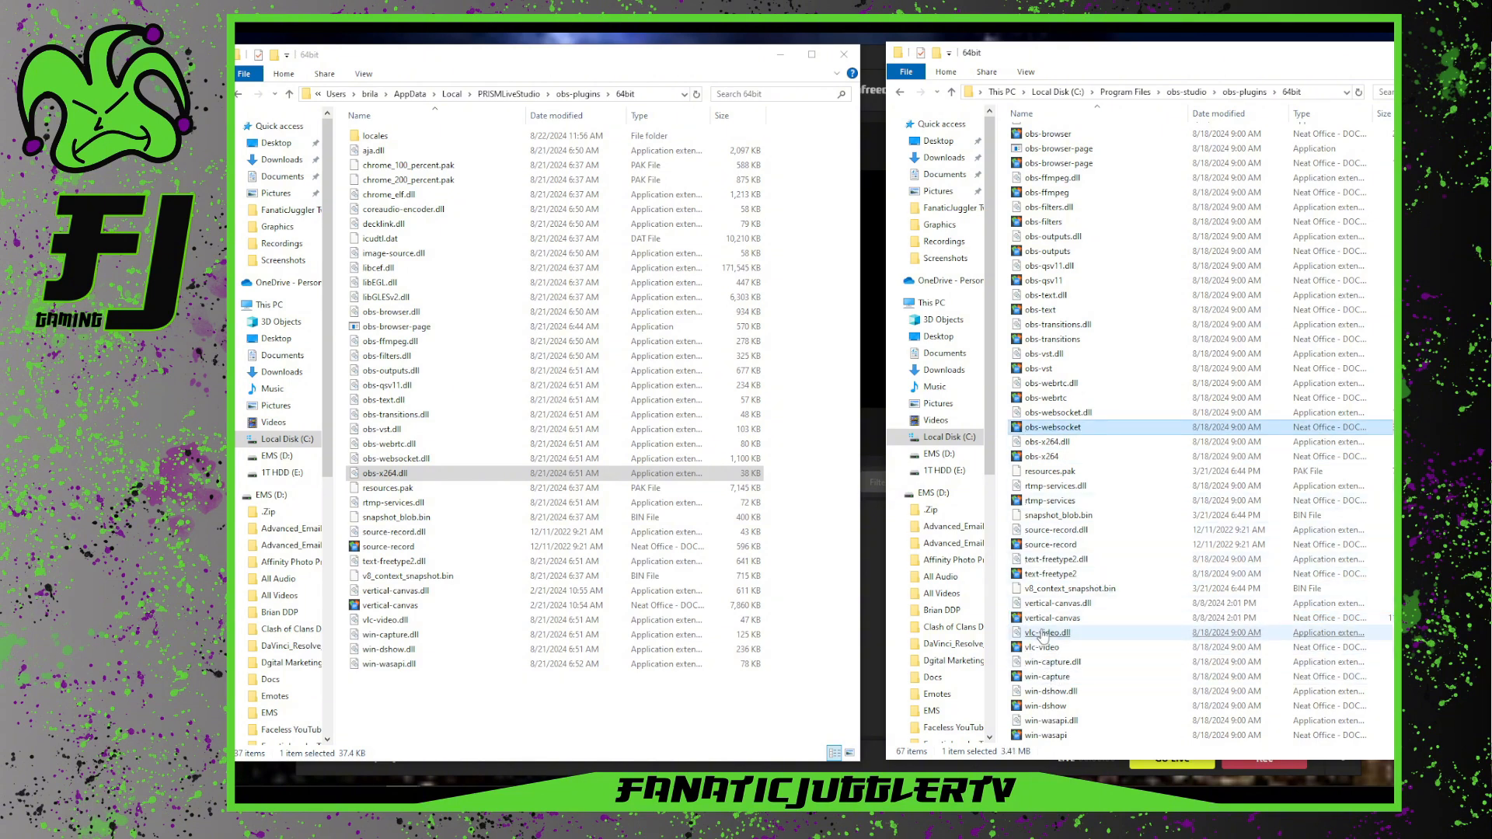
left_click(1080, 605)
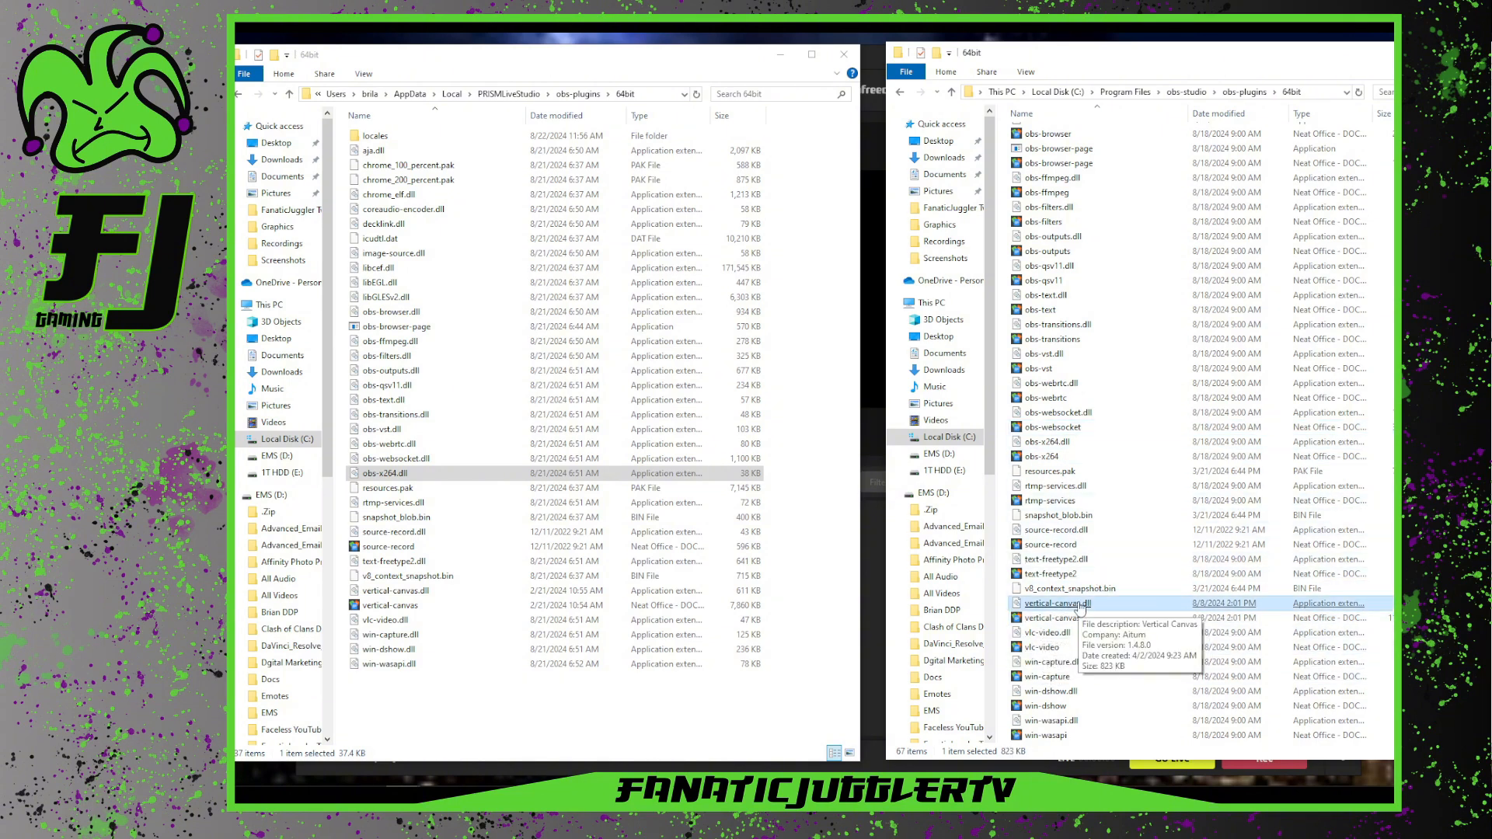
left_click(1092, 413)
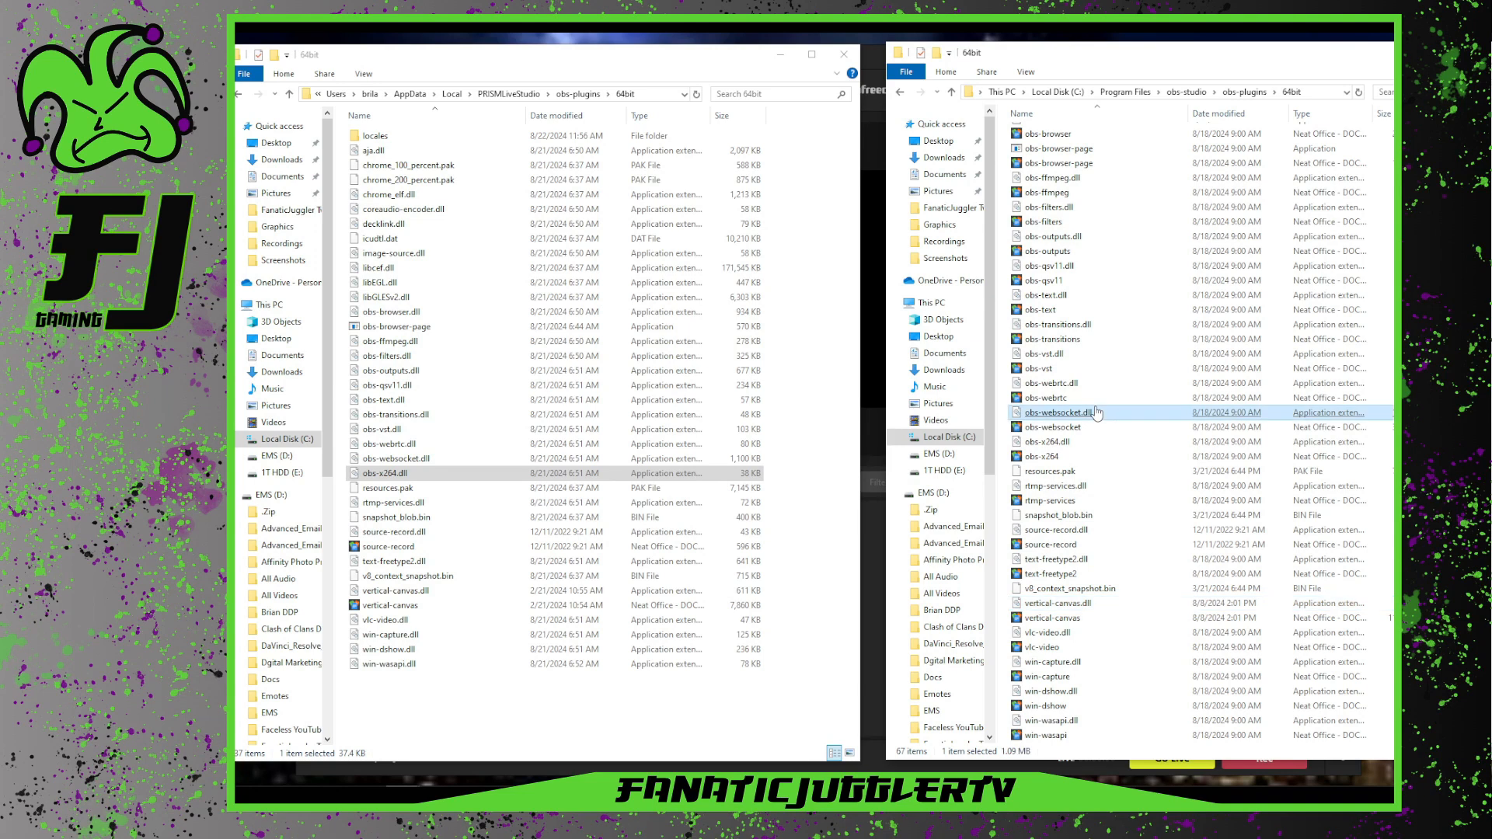
left_click(1122, 532)
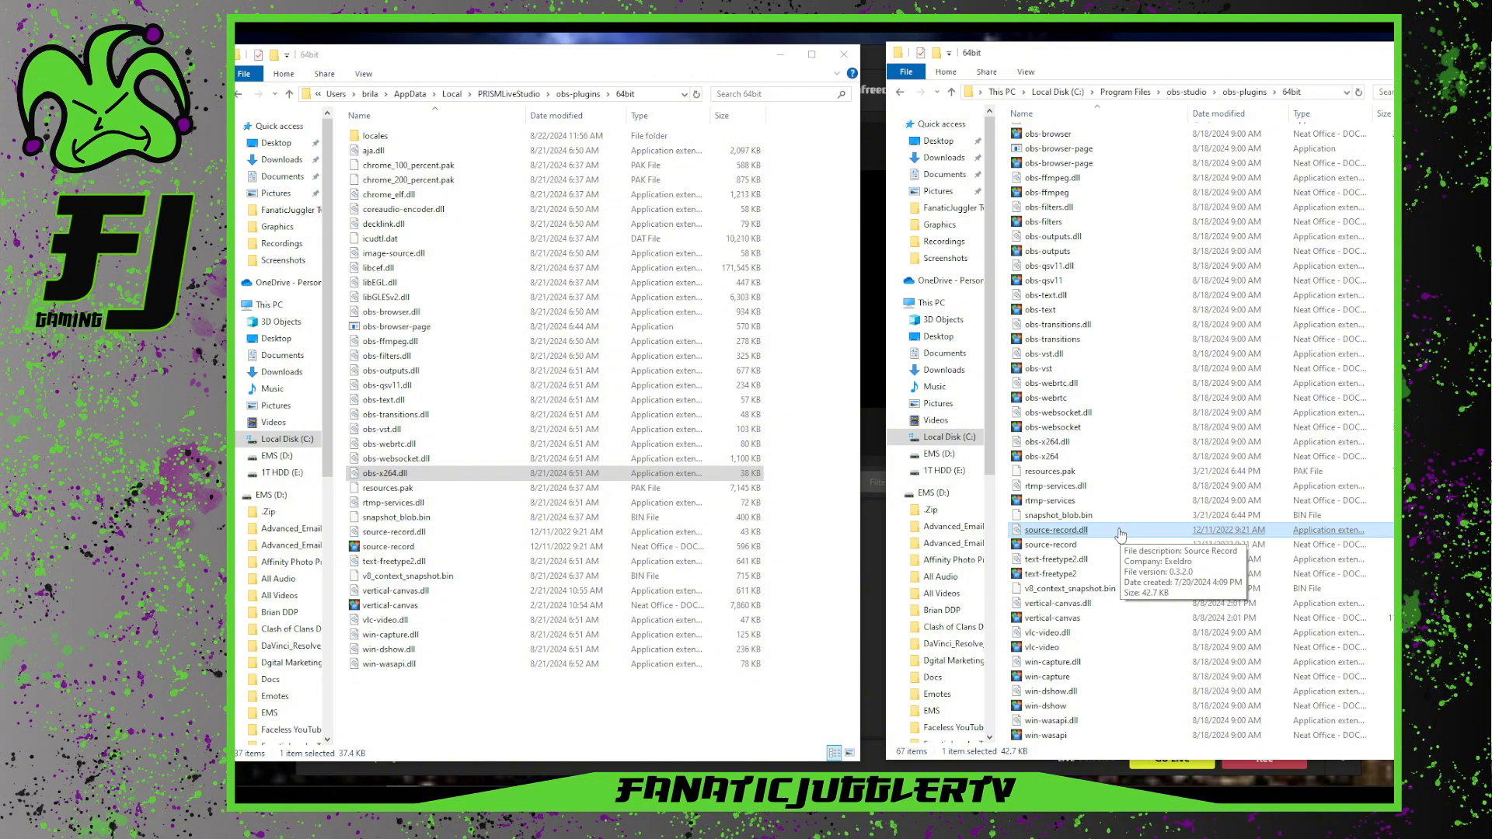
Look through the complete file list of the OBS 64bit plugin folder, from the locales folder to the win-wasapi files
scroll(1120, 534, "up", 4)
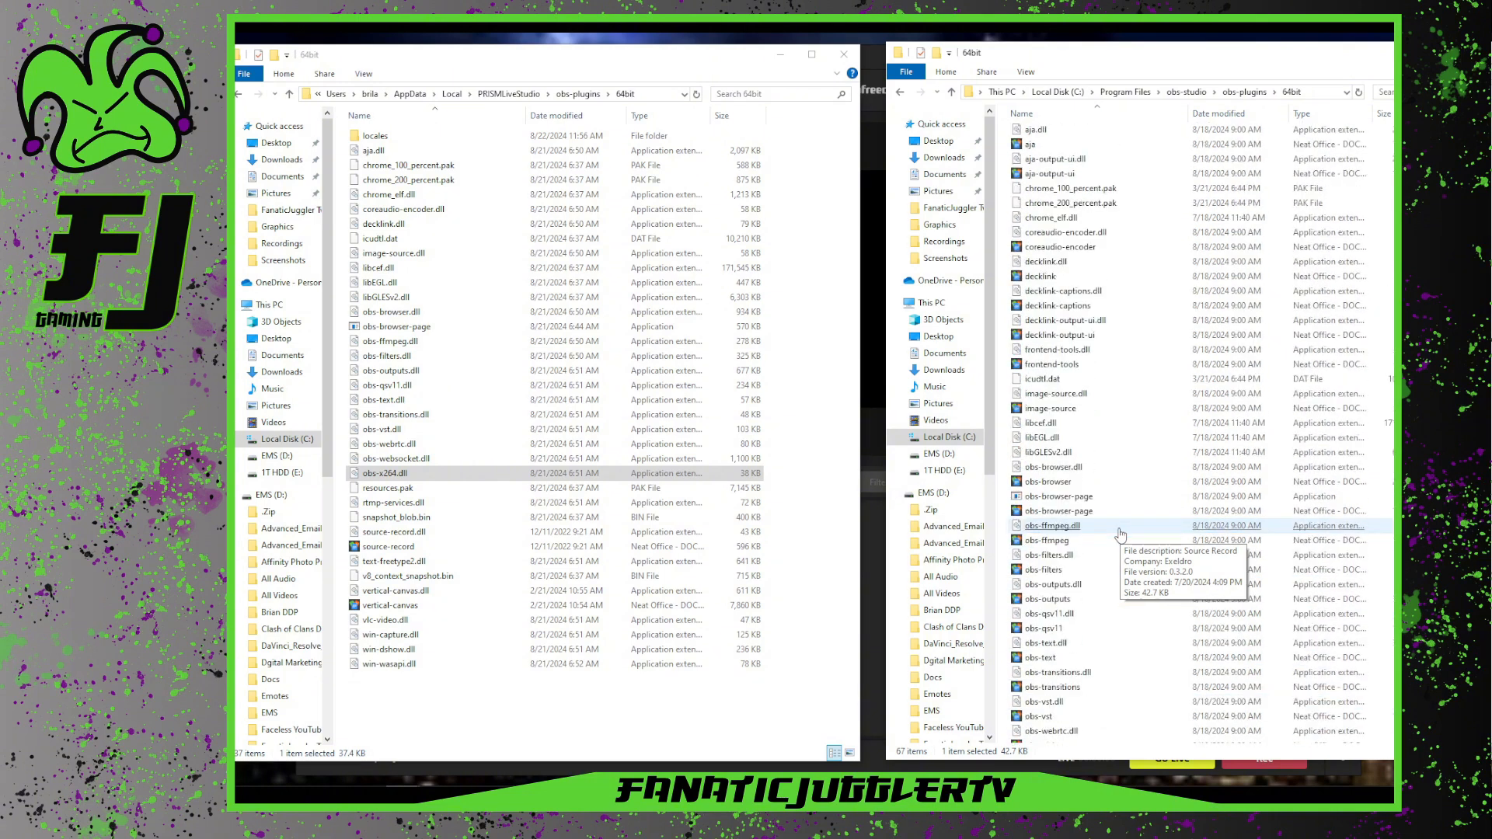
scroll(1120, 535, "up", 5)
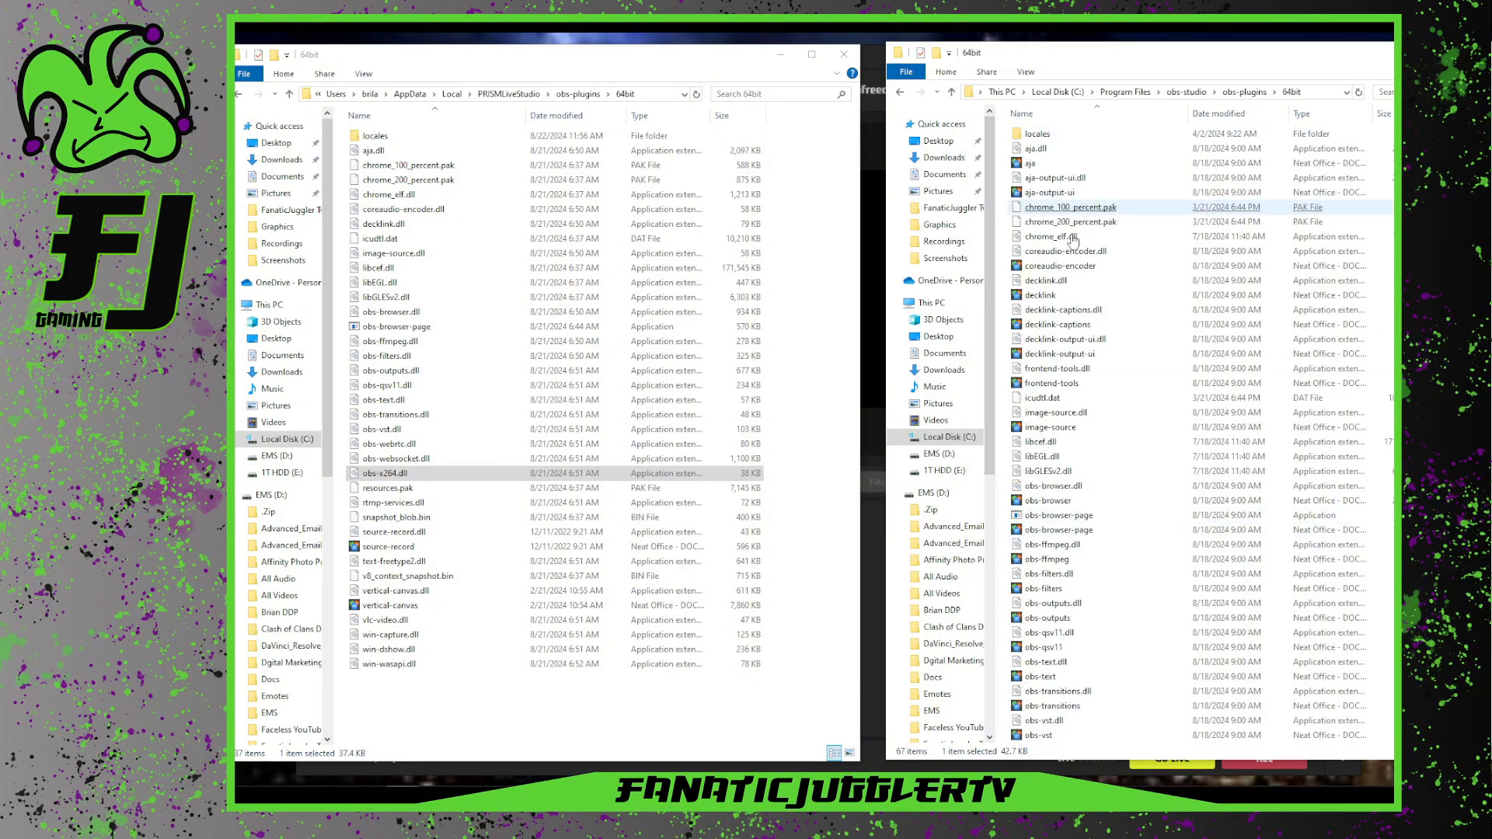
left_click(1089, 443)
scroll(1091, 449, "down", 5)
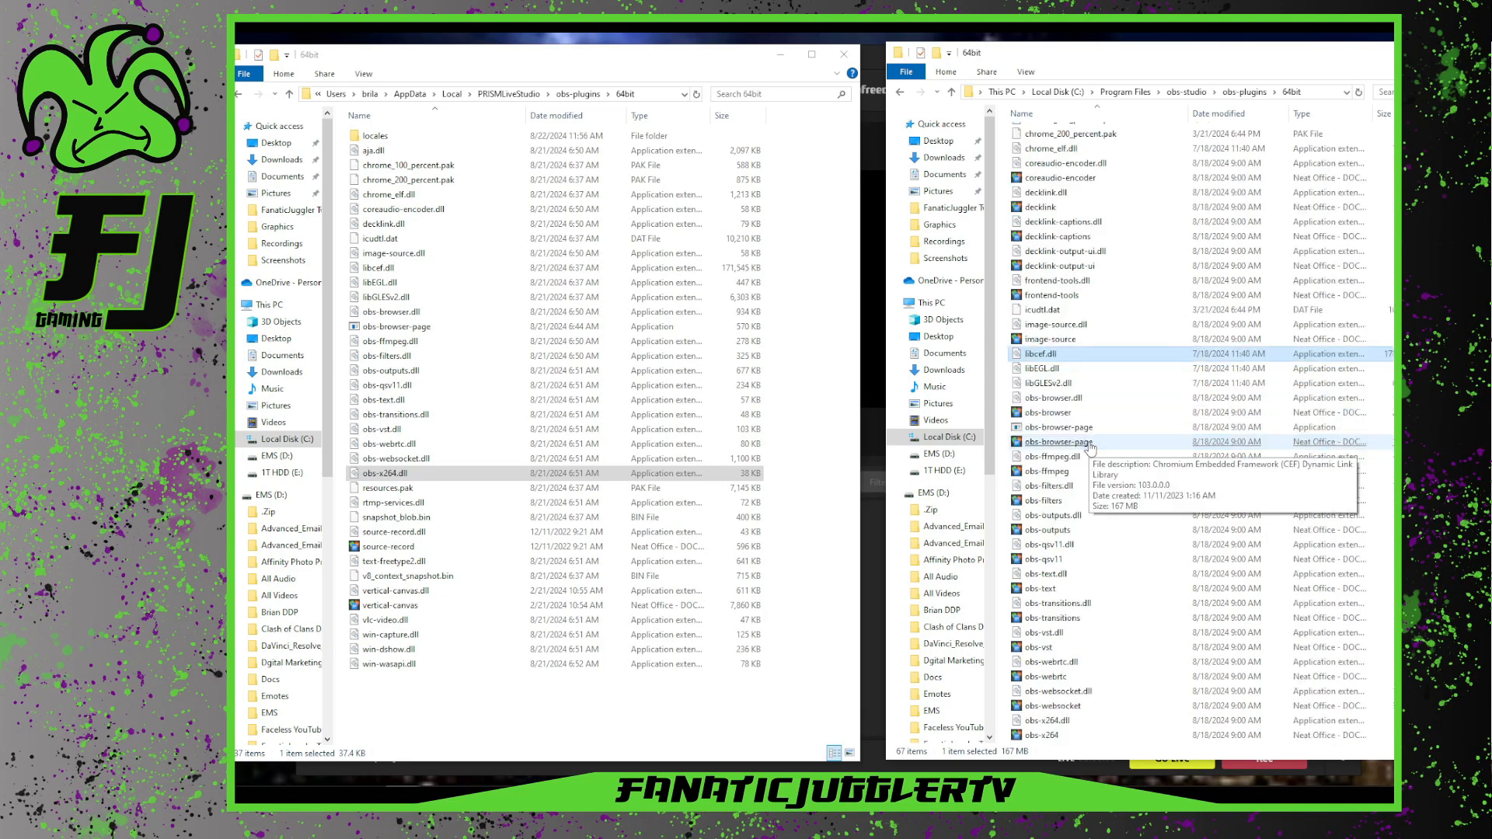
left_click(1091, 442)
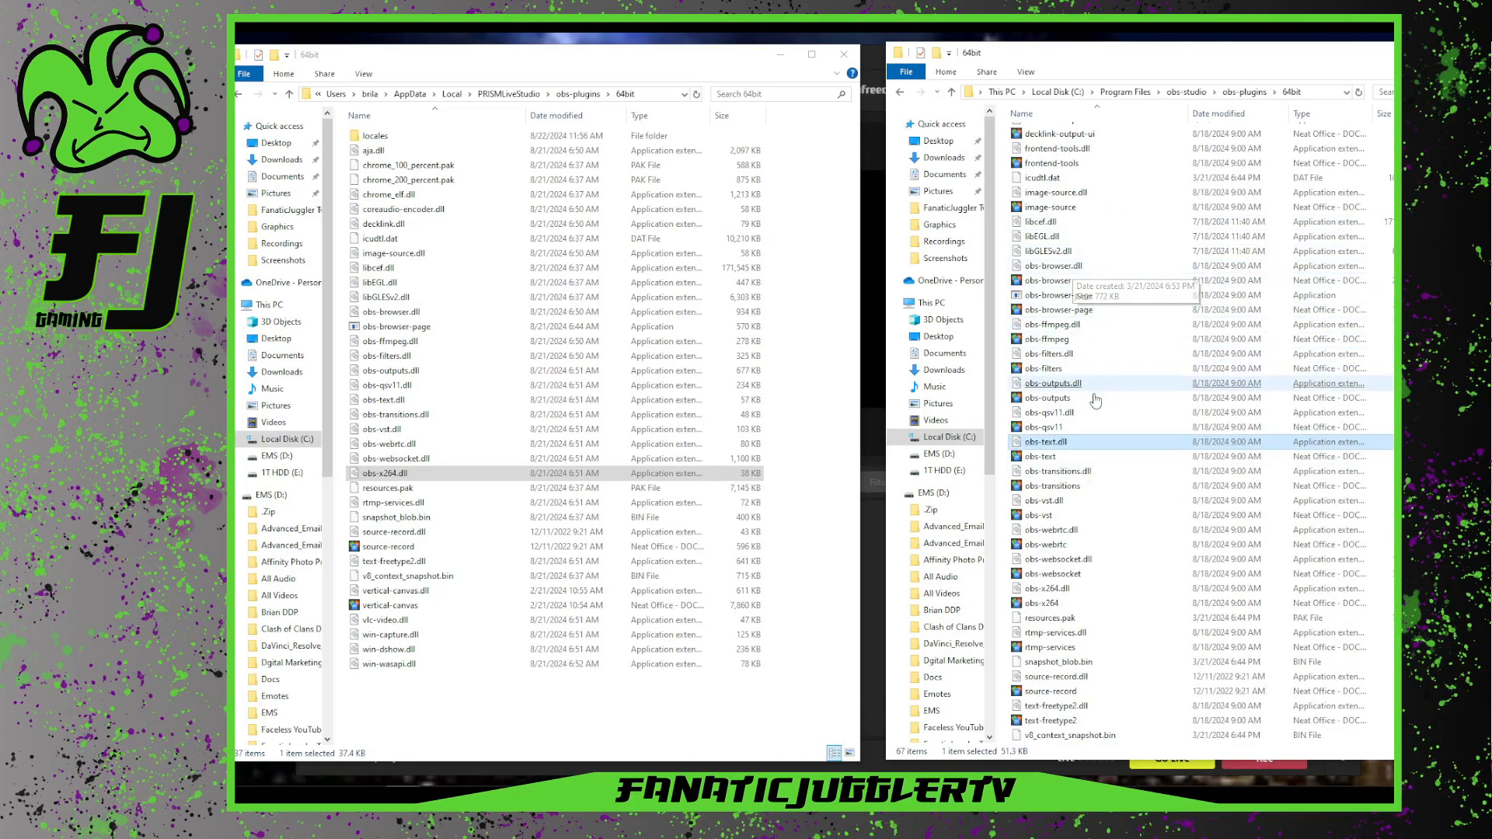
left_click(1076, 473)
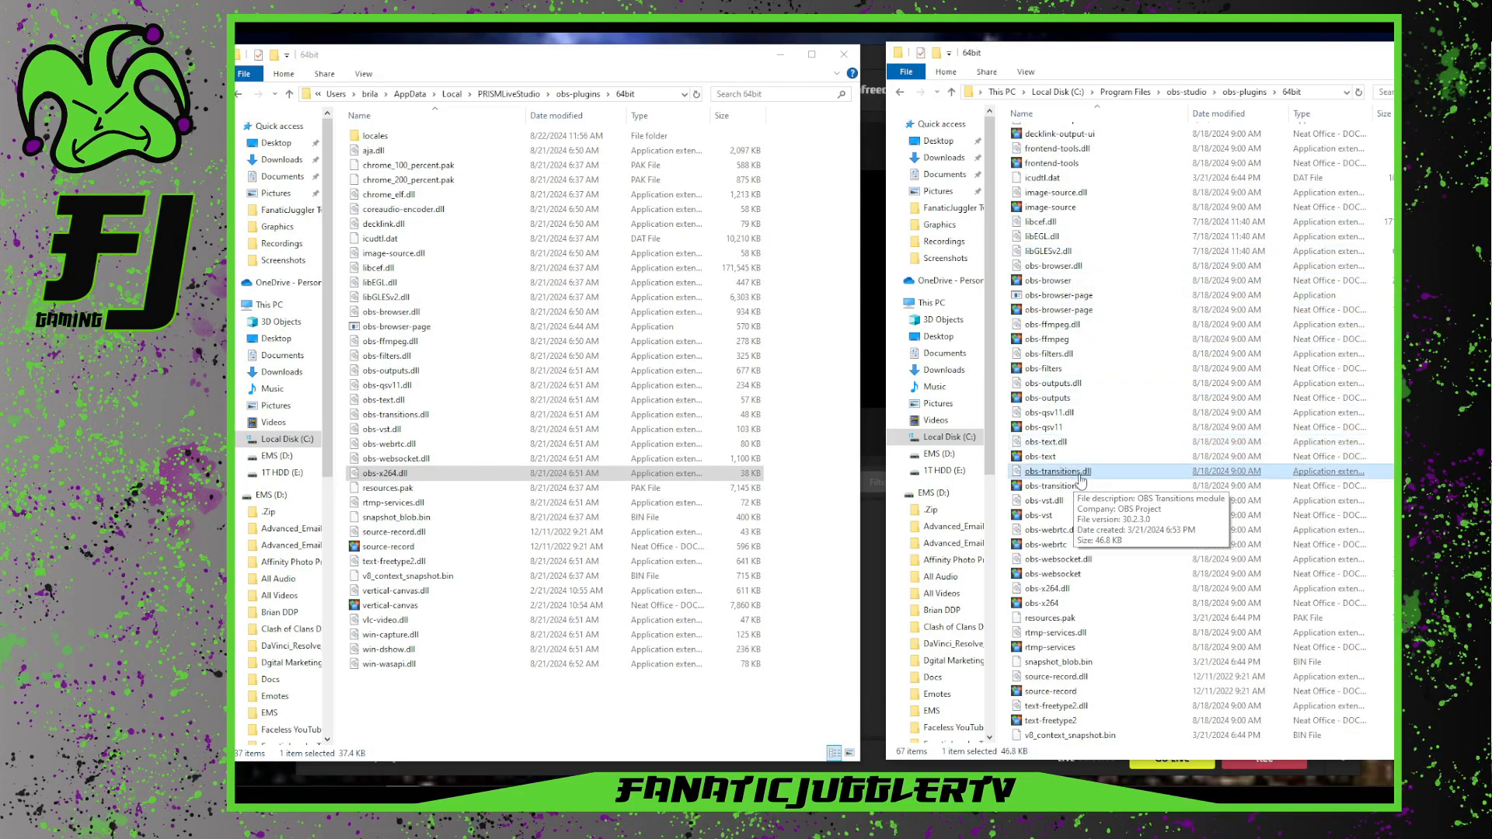
scroll(1082, 478, "down", 2)
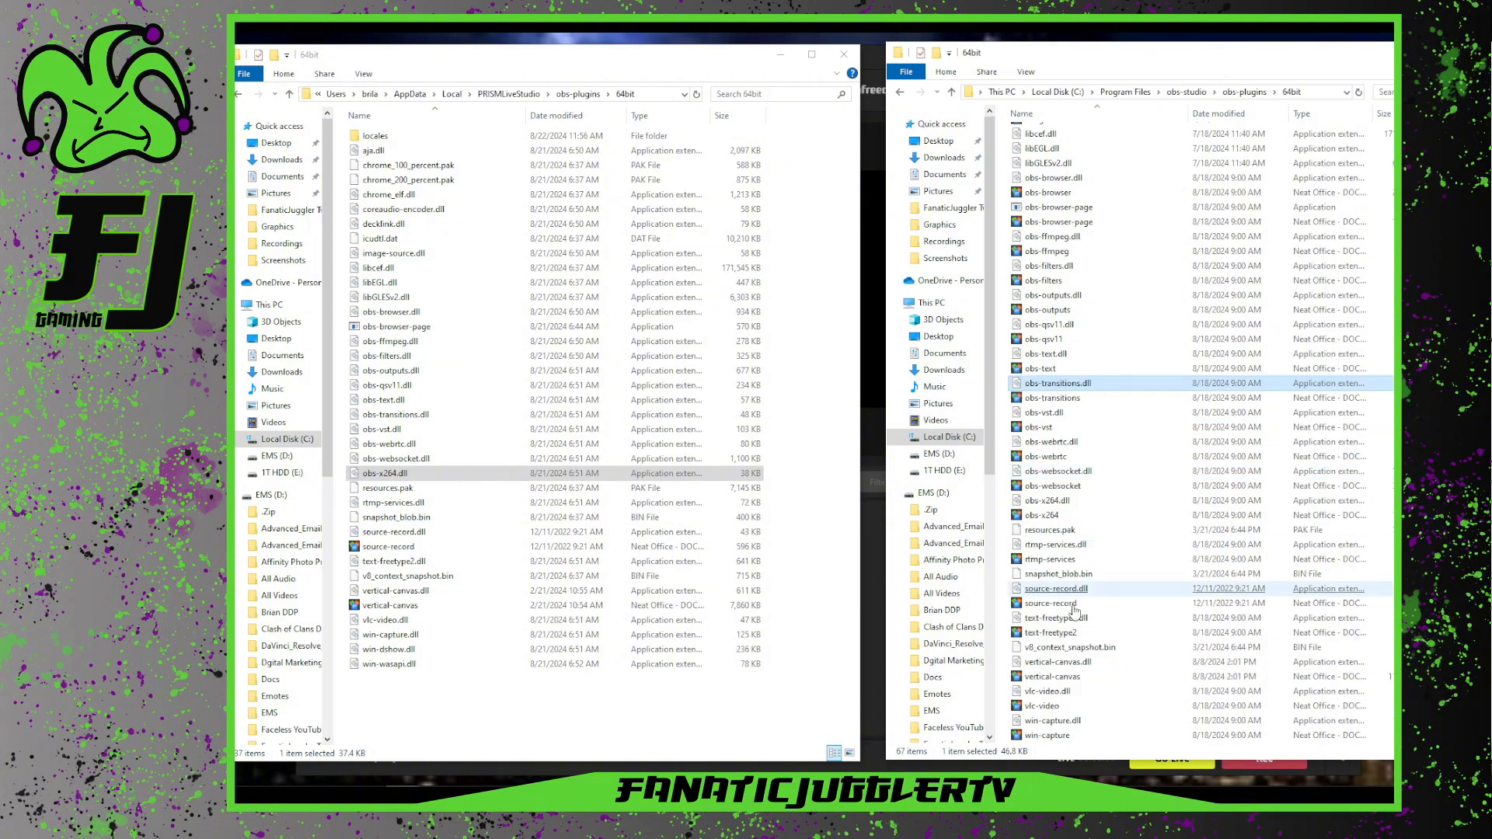
scroll(1092, 536, "down", 1)
left_click(1095, 532)
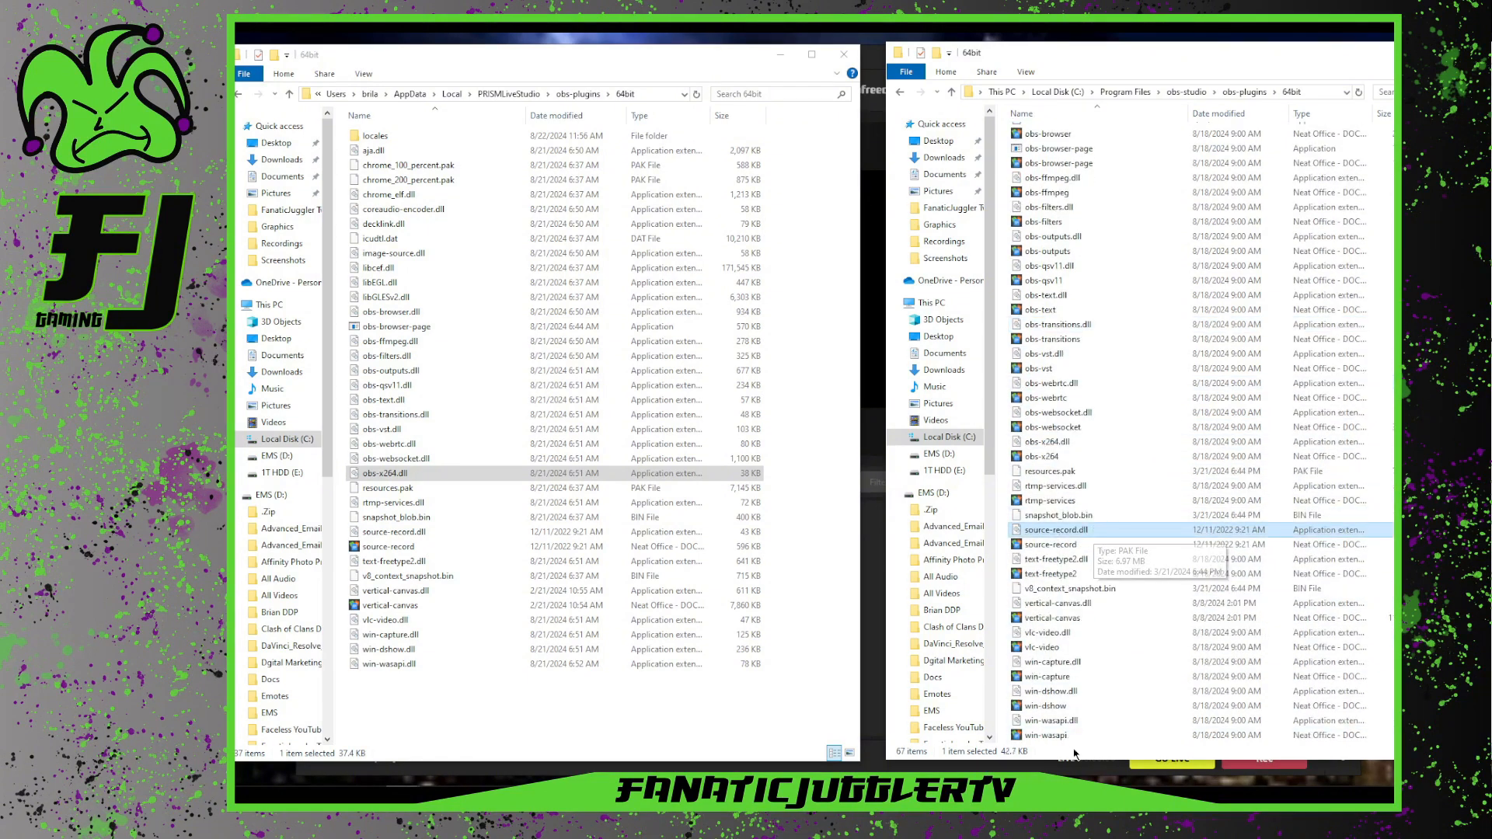
left_click(1055, 663)
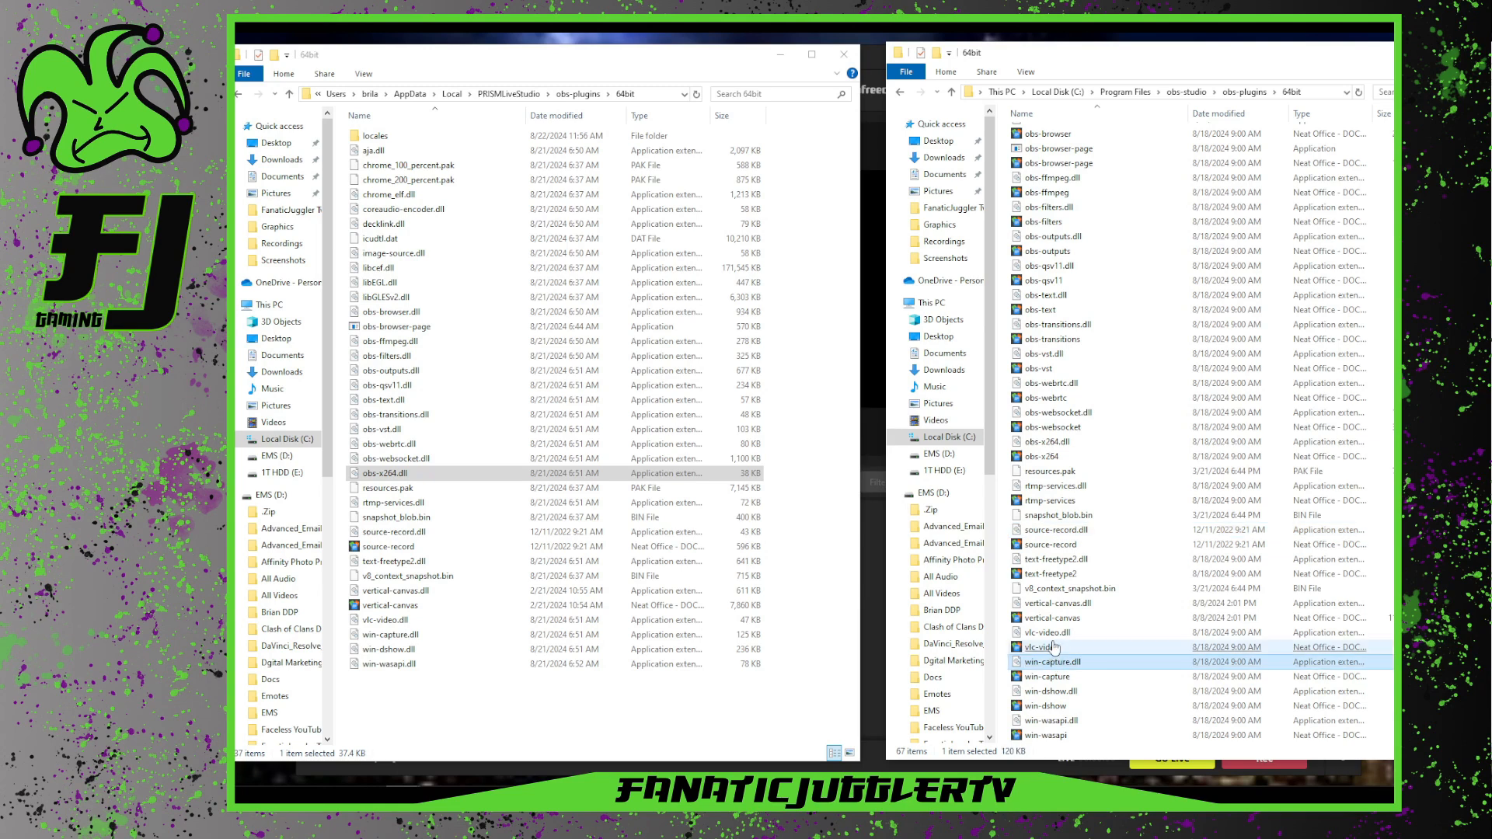
left_click(1061, 502)
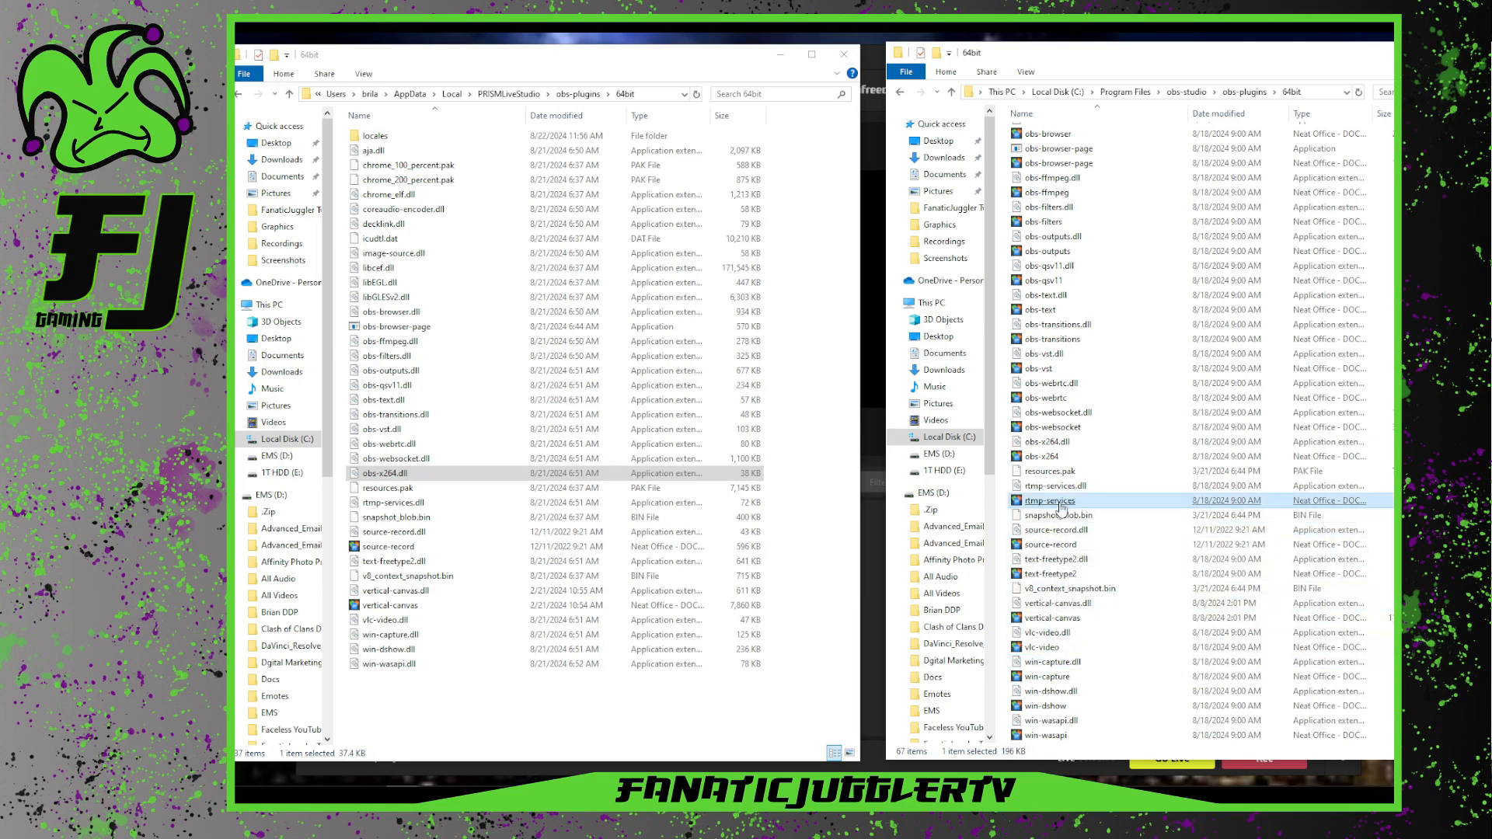
left_click(1049, 368)
scroll(1049, 367, "up", 2)
scroll(1070, 373, "up", 3)
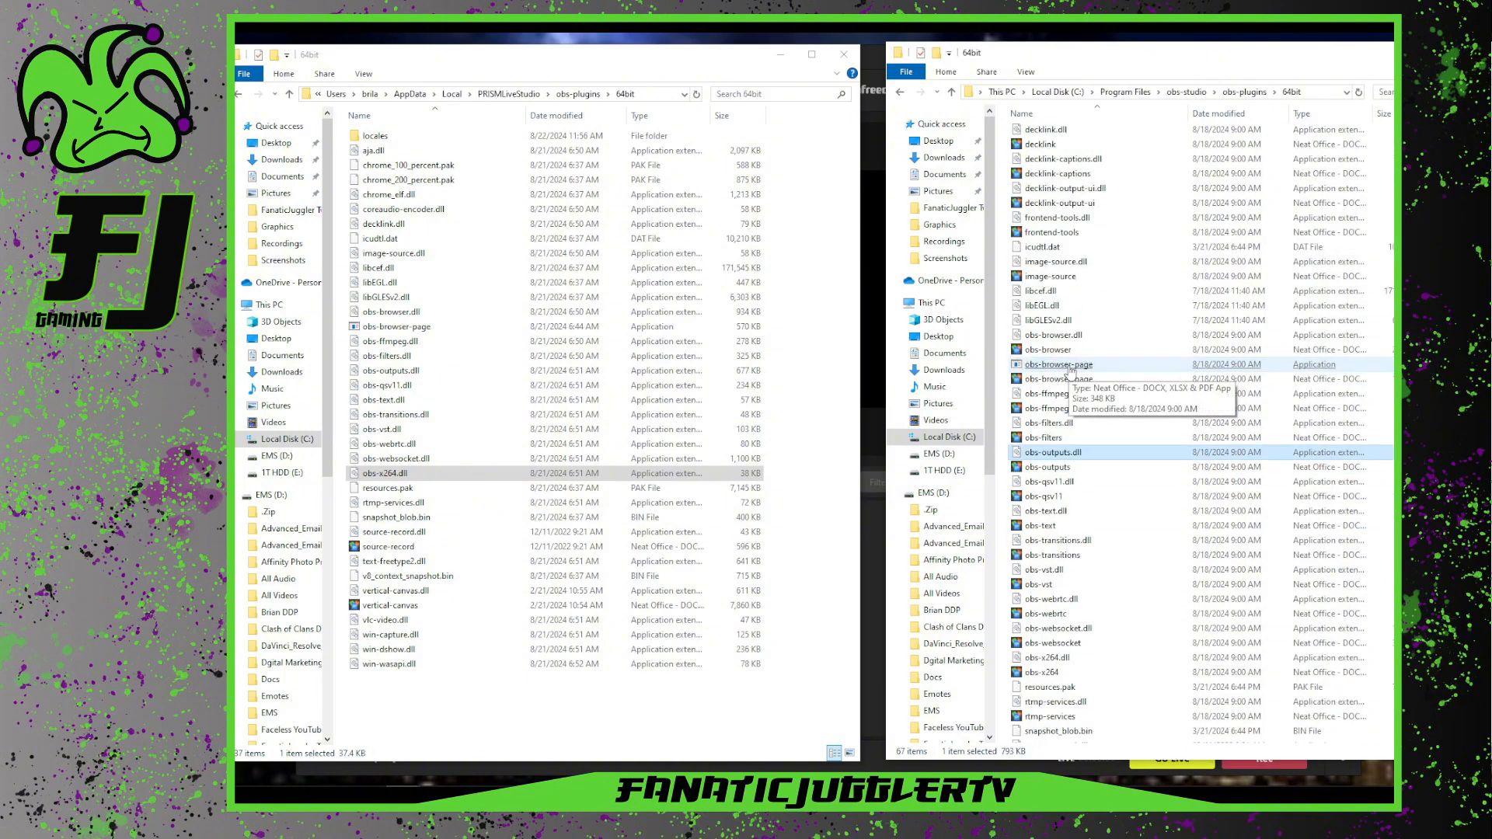
scroll(1071, 373, "up", 4)
left_click(1069, 372)
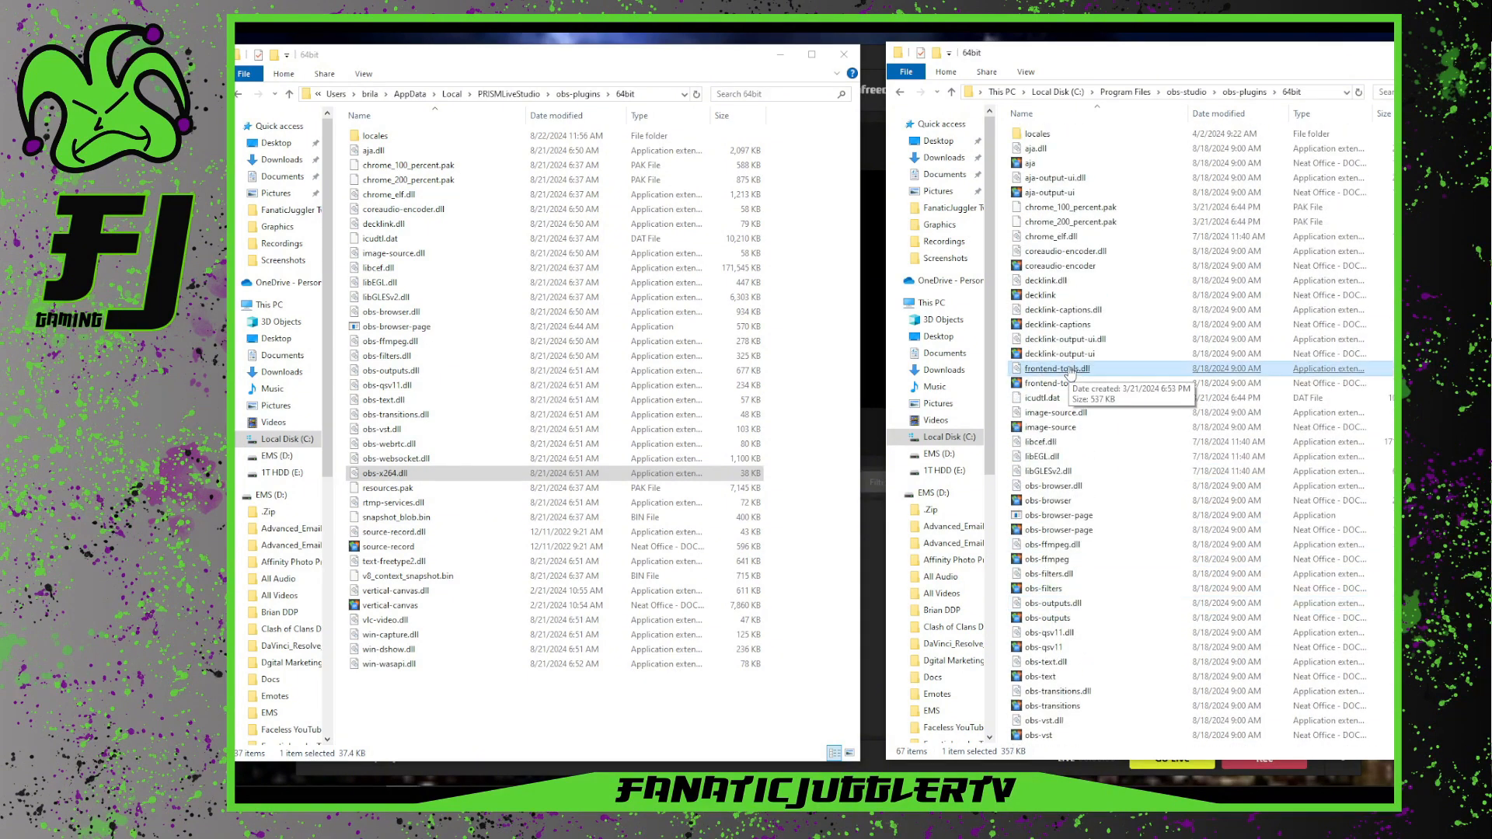
left_click(1071, 221)
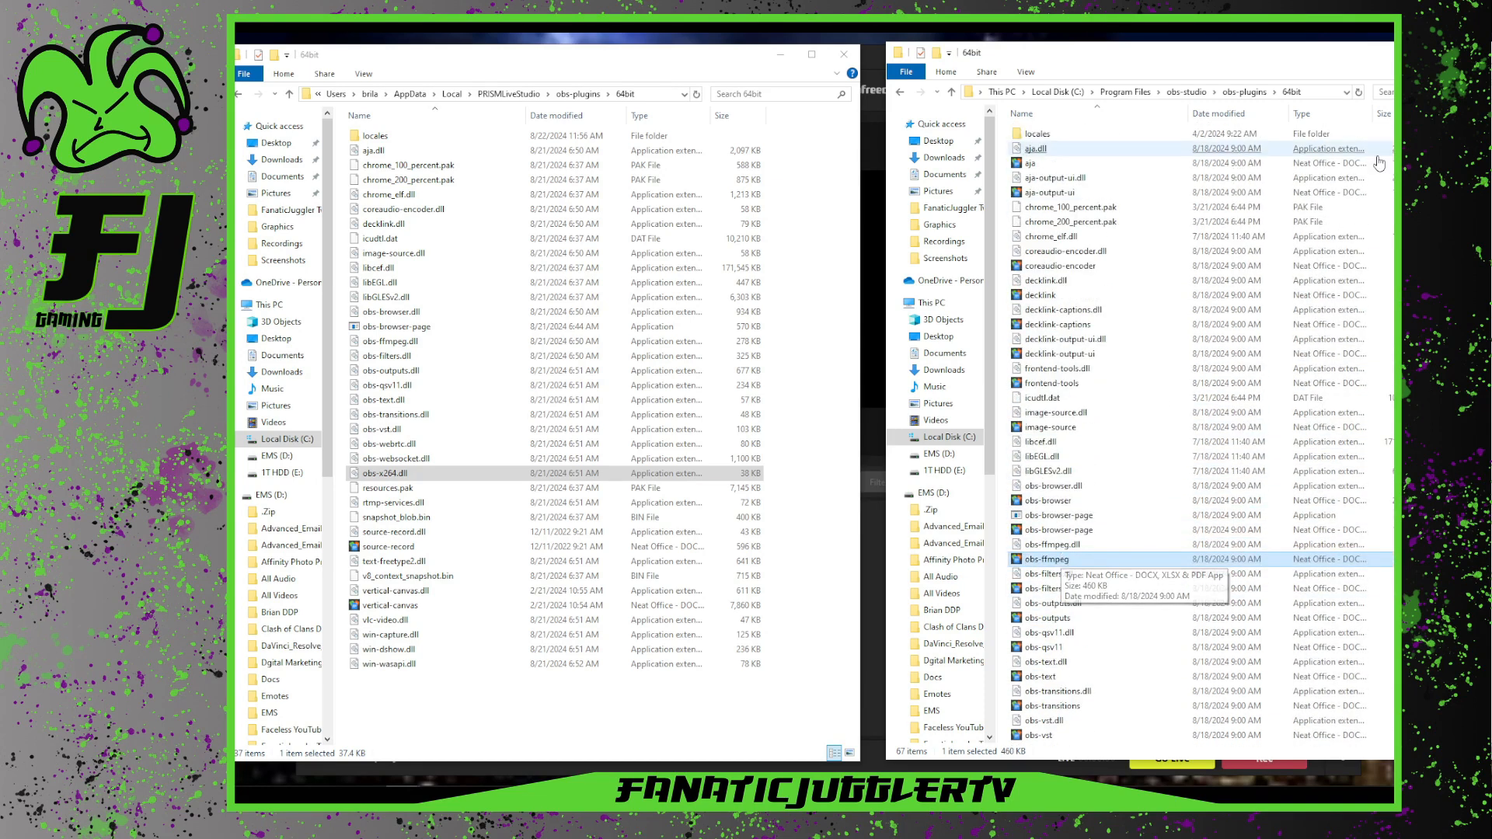
Go back to the obs-studio folder and open the obs-plugins folder inside data
left_click(1185, 92)
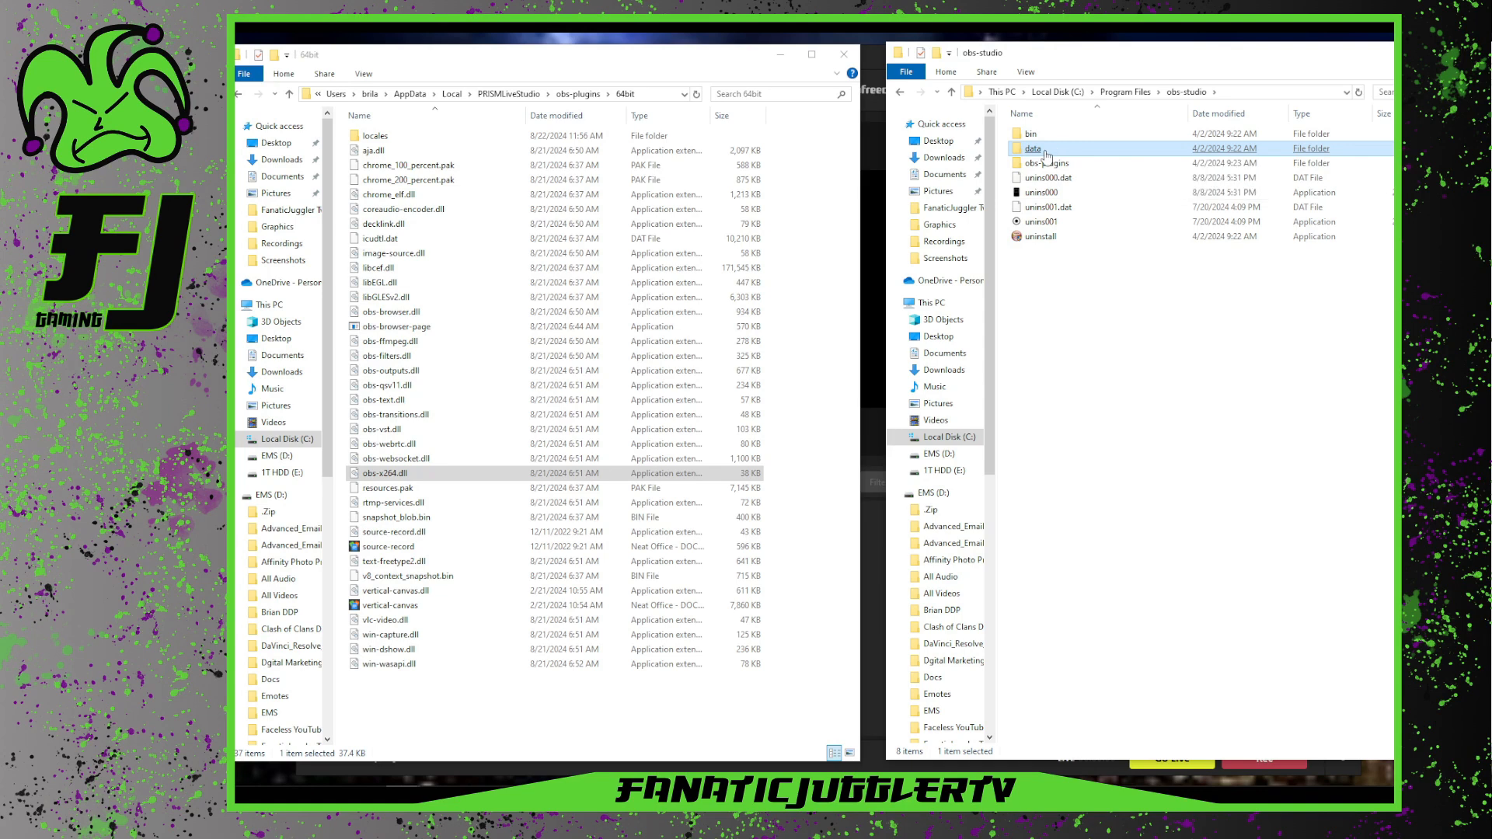
left_click(1064, 150)
left_click(1056, 150)
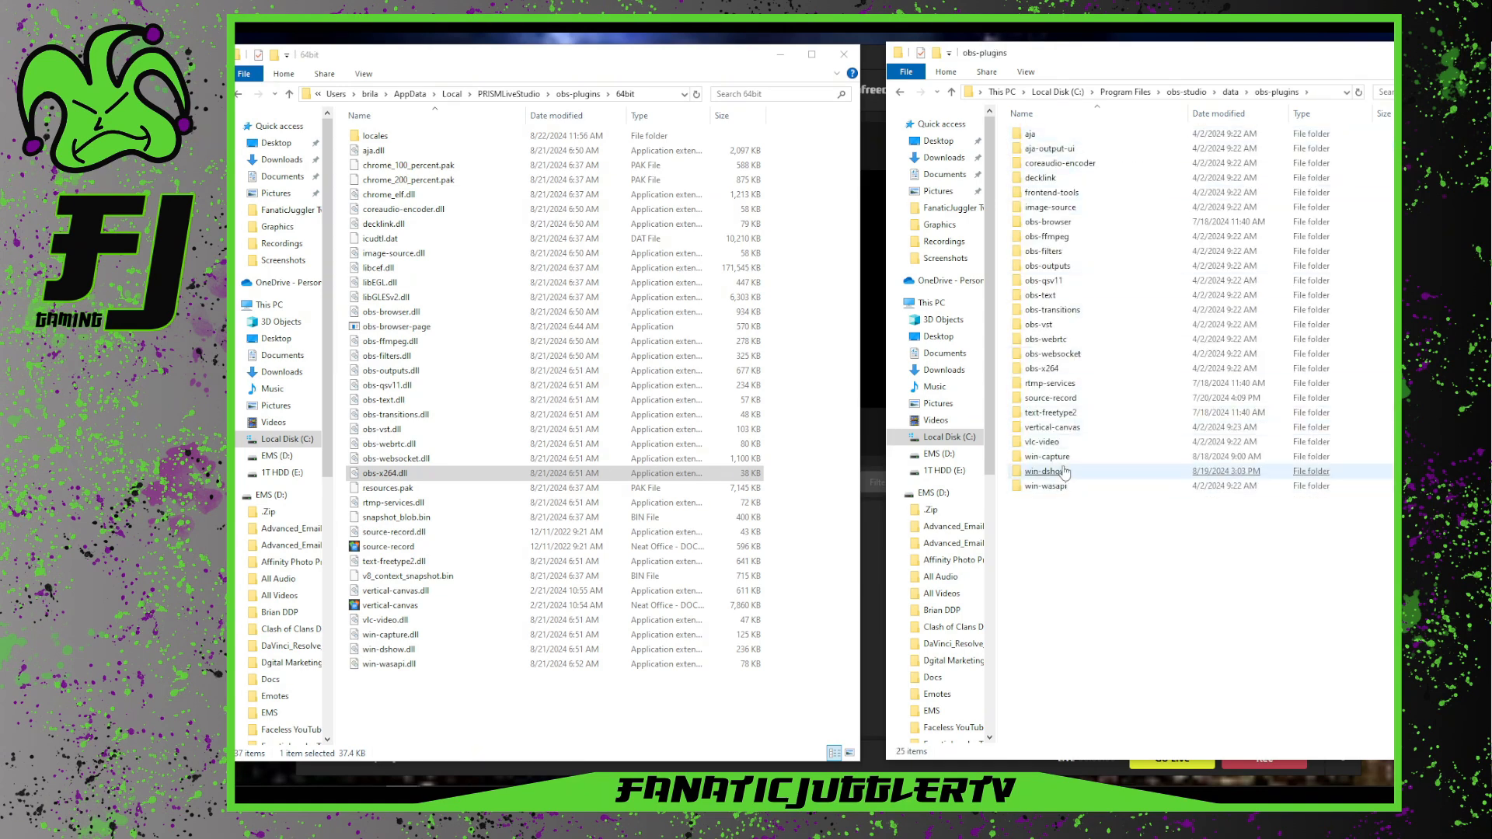
View the contents of the rtmp-services folder and return to the obs-plugins folder inside data
left_click(1053, 401)
left_click(1034, 387)
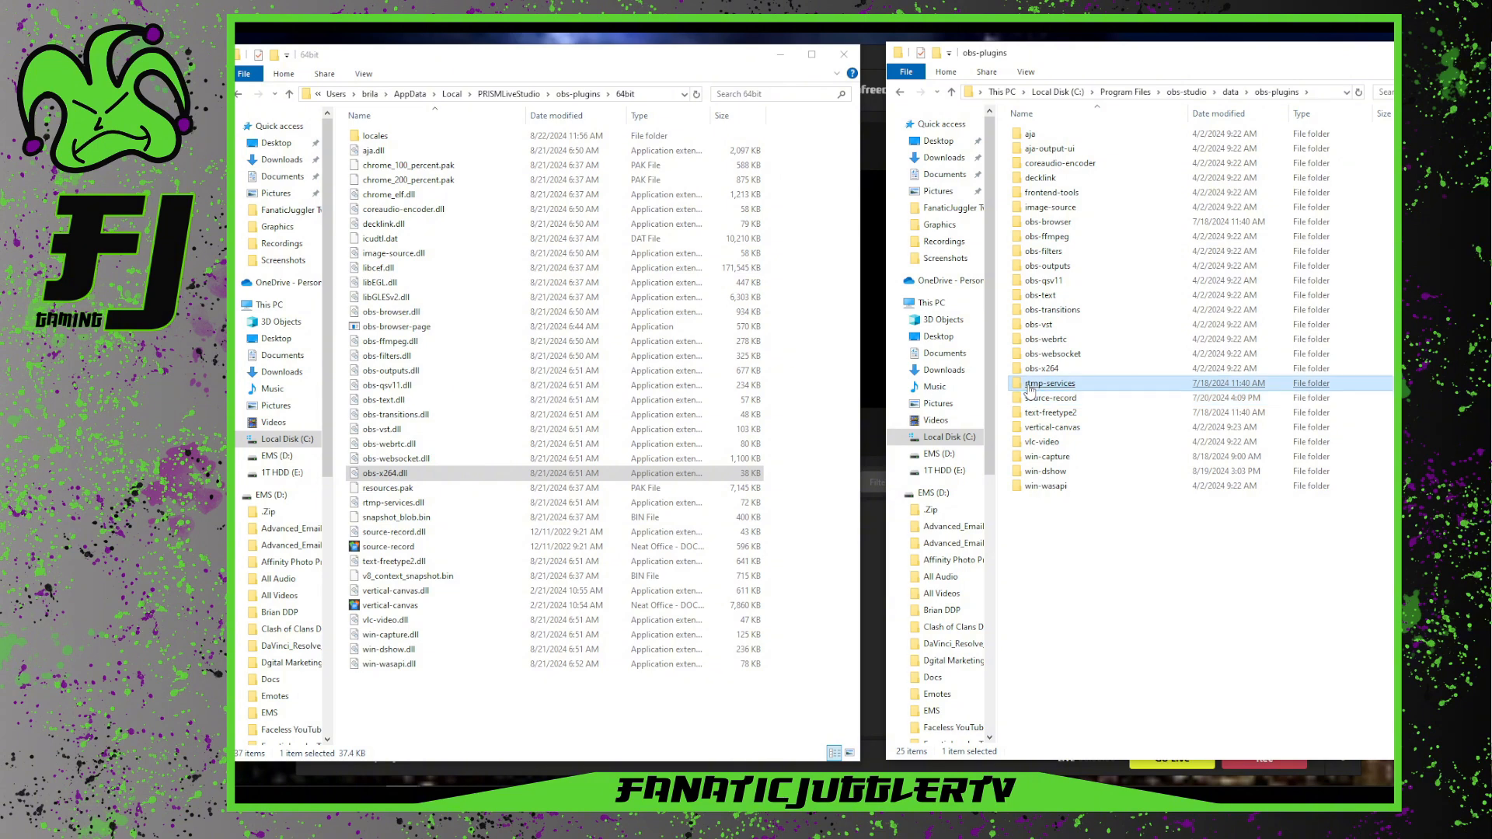
double_click(1024, 386)
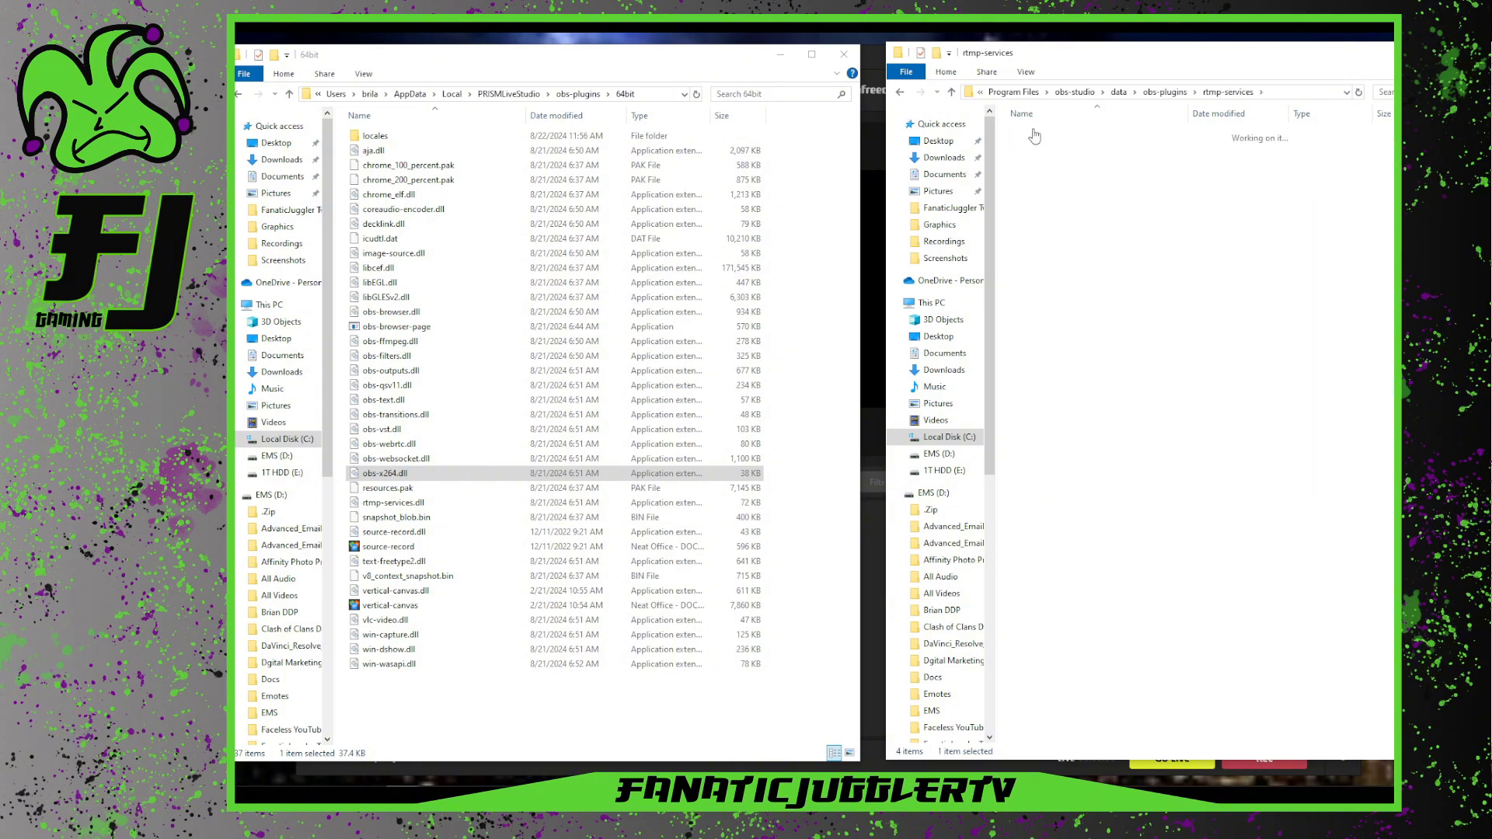
double_click(1033, 136)
left_click(1230, 94)
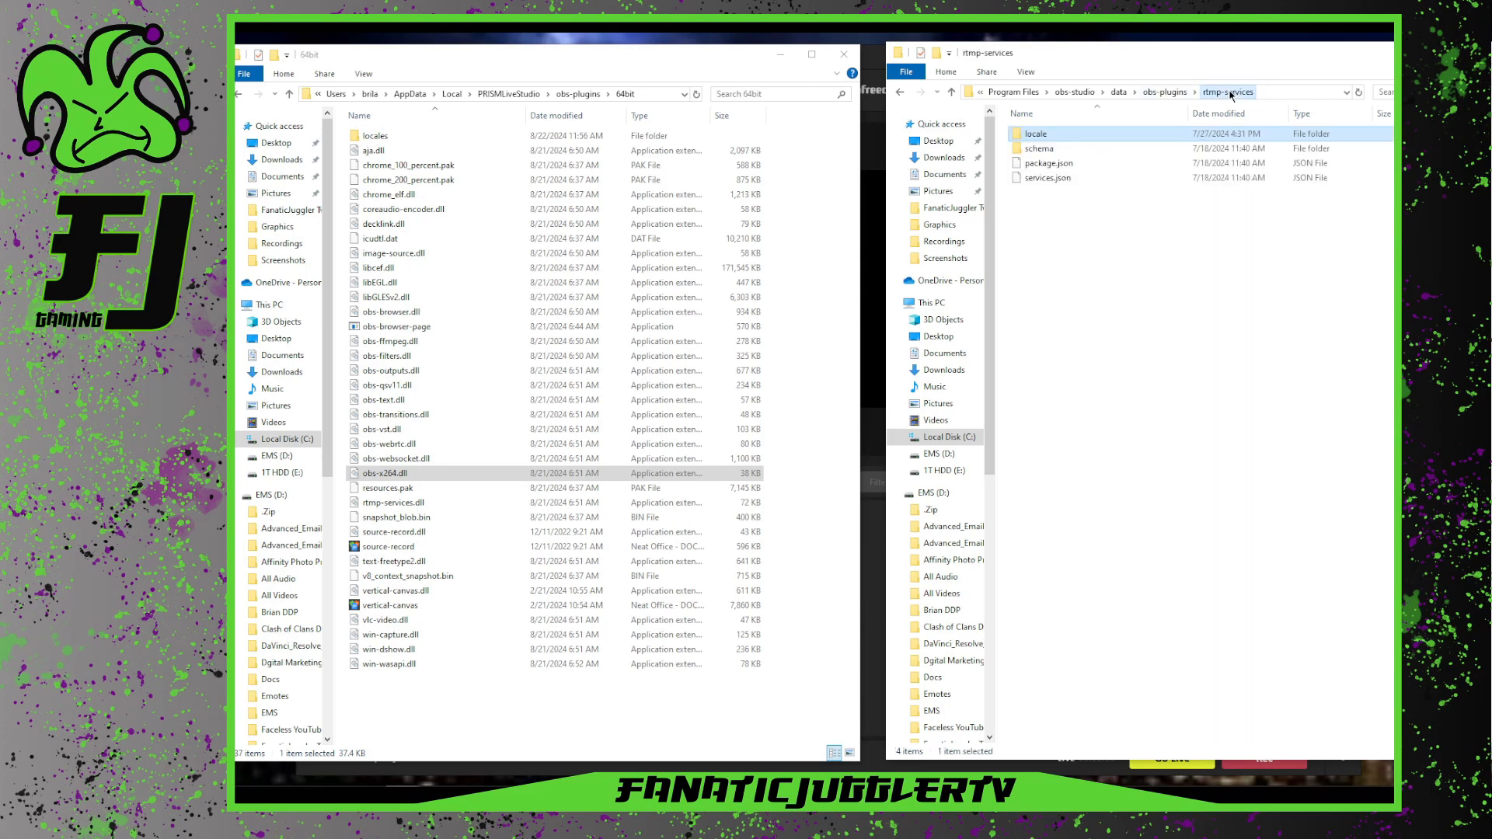
left_click(1166, 92)
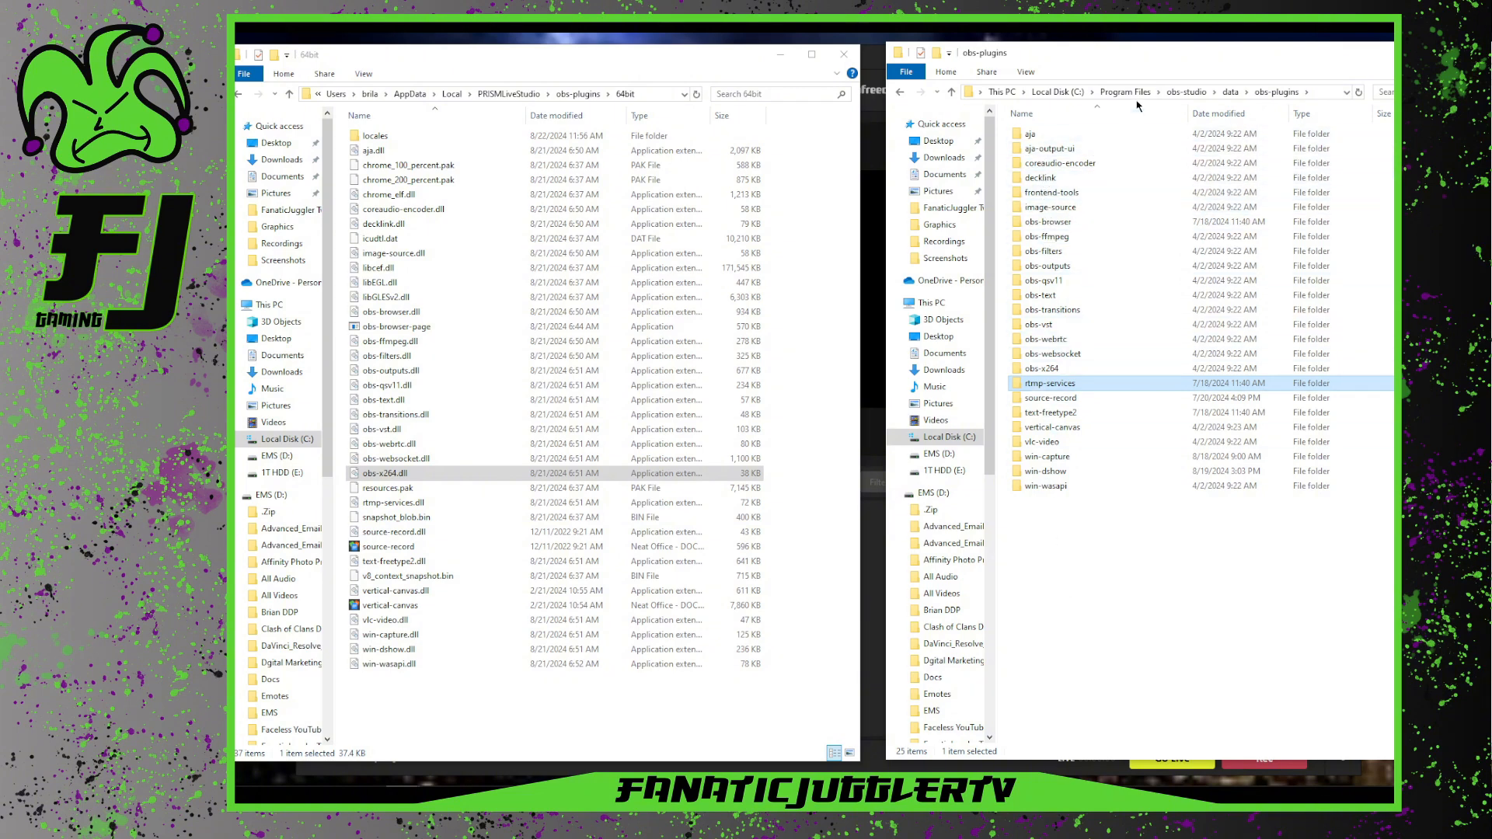
Return to the obs-studio folder and open the 64bit subfolder of its main obs-plugins folder
left_click(1185, 91)
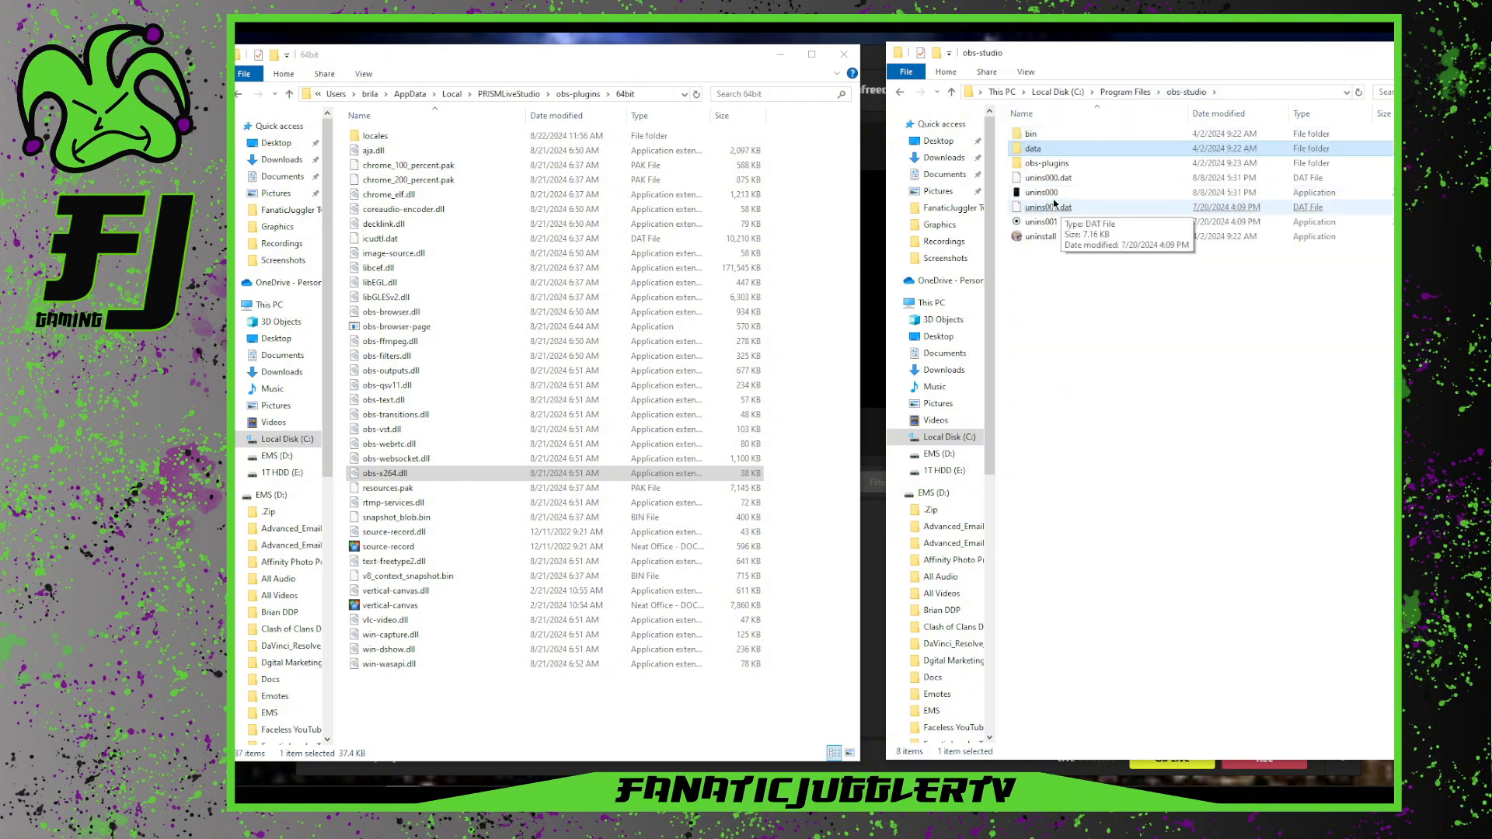
double_click(1043, 163)
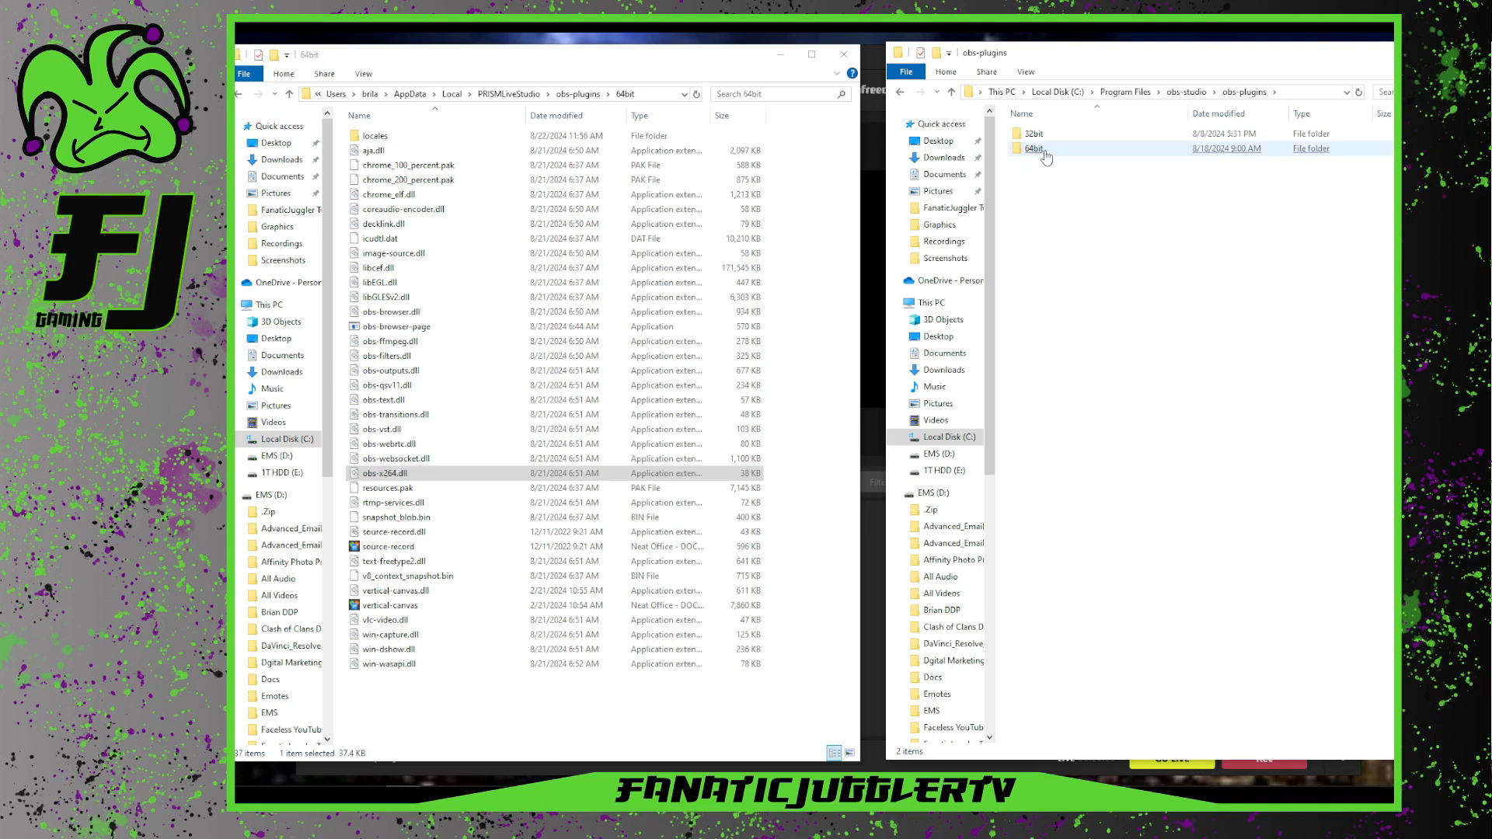
double_click(1034, 148)
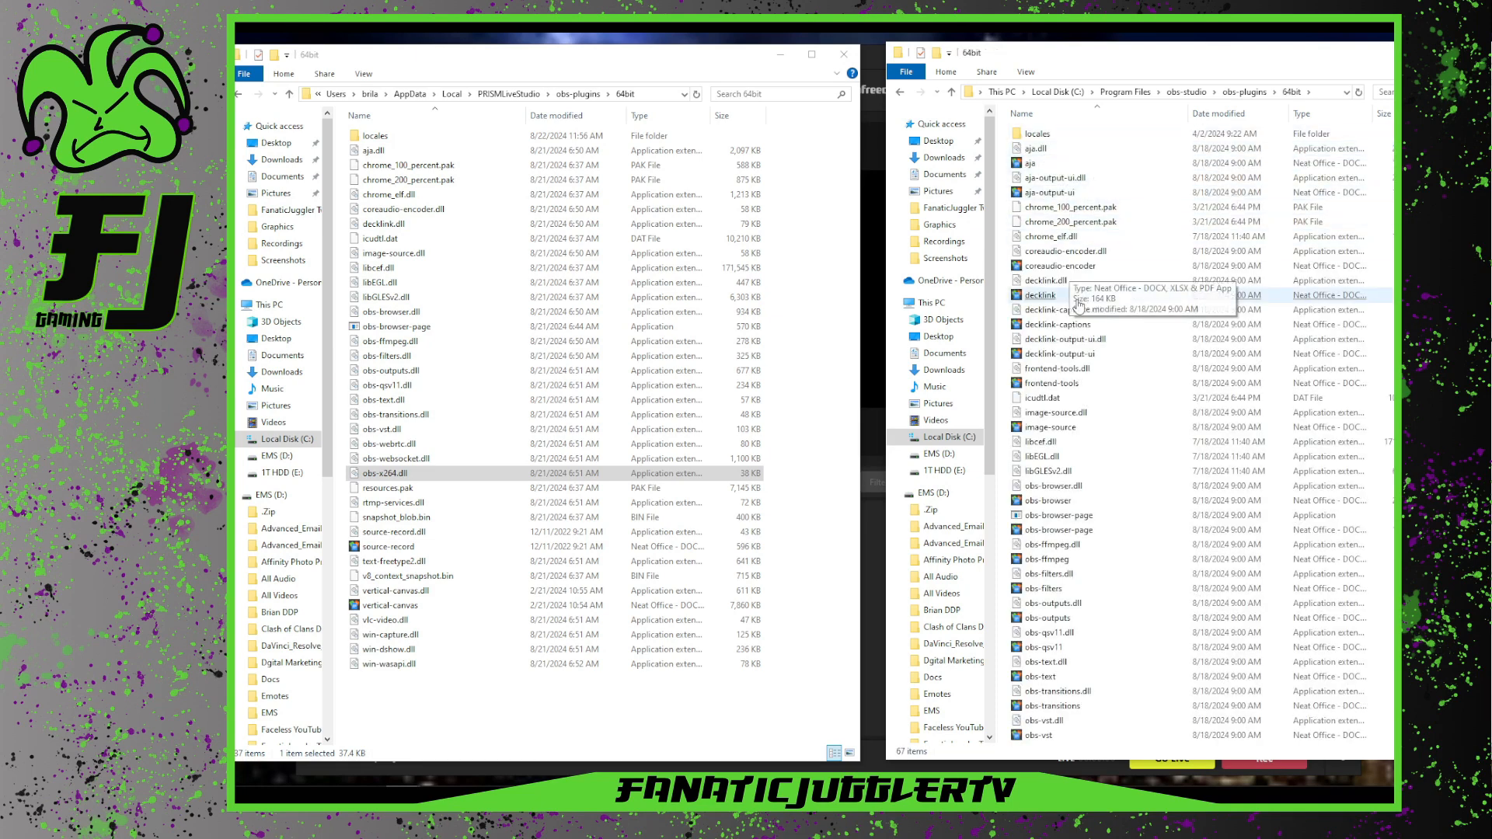
Review the OBS 64bit plugin files again, from decklink down to win-wasapi, to identify the plugin files
left_click(1046, 295)
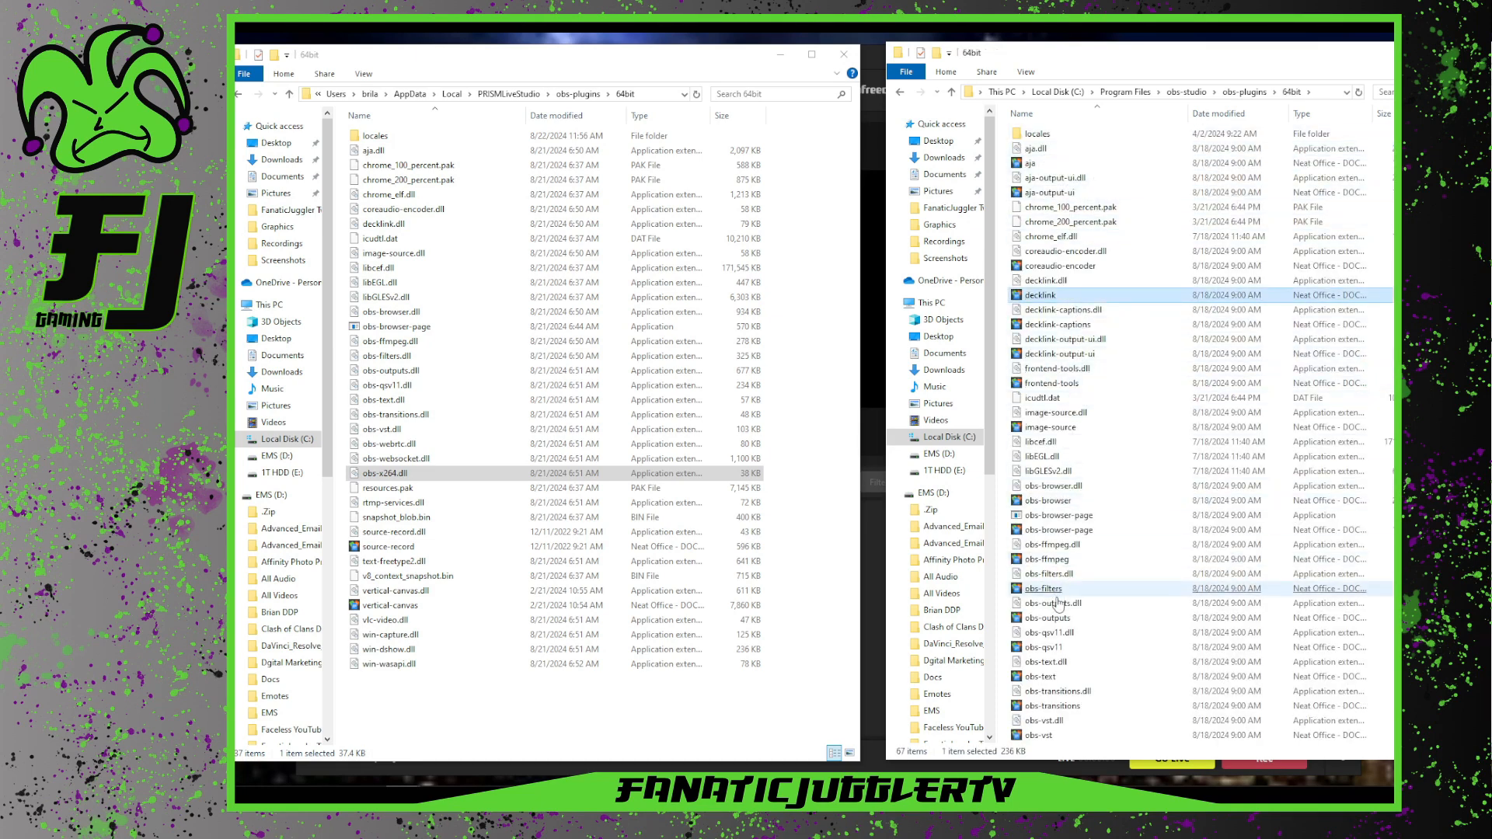
left_click(1071, 563)
scroll(1072, 572, "down", 2)
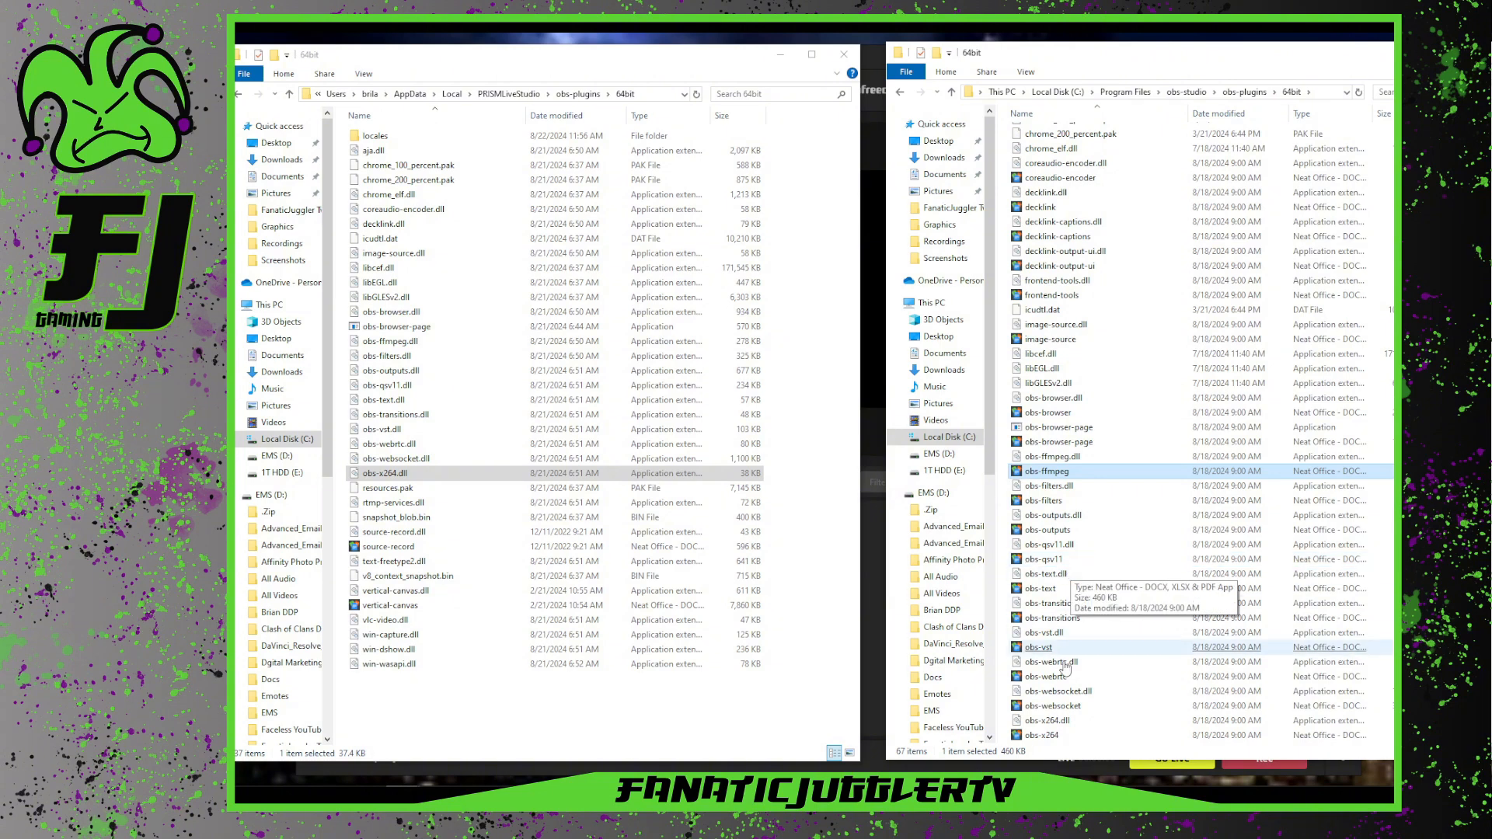
left_click(1047, 573)
scroll(1047, 575, "down", 3)
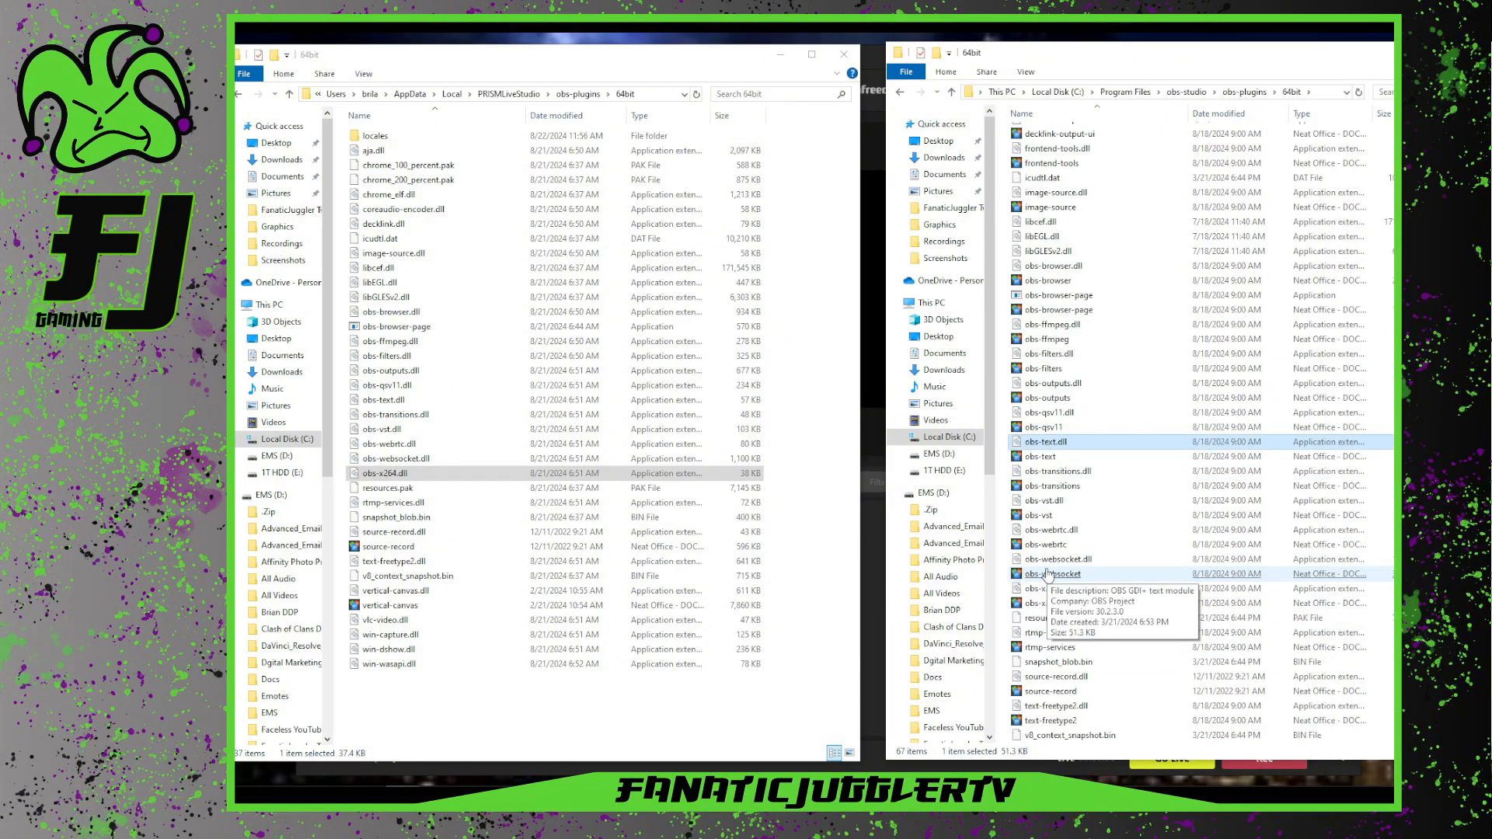
left_click(1051, 530)
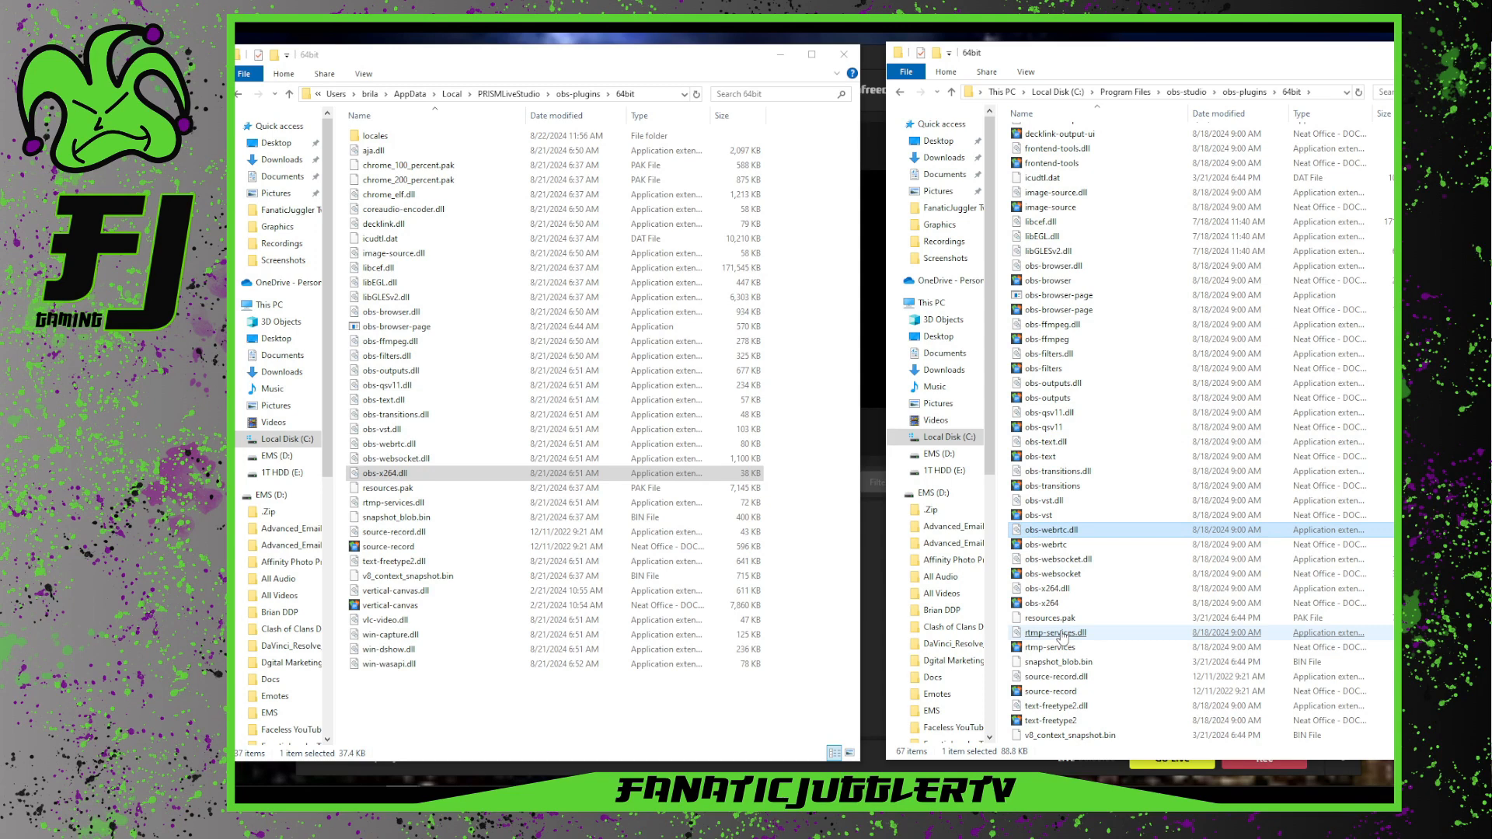
scroll(1061, 636, "down", 3)
left_click(1057, 575)
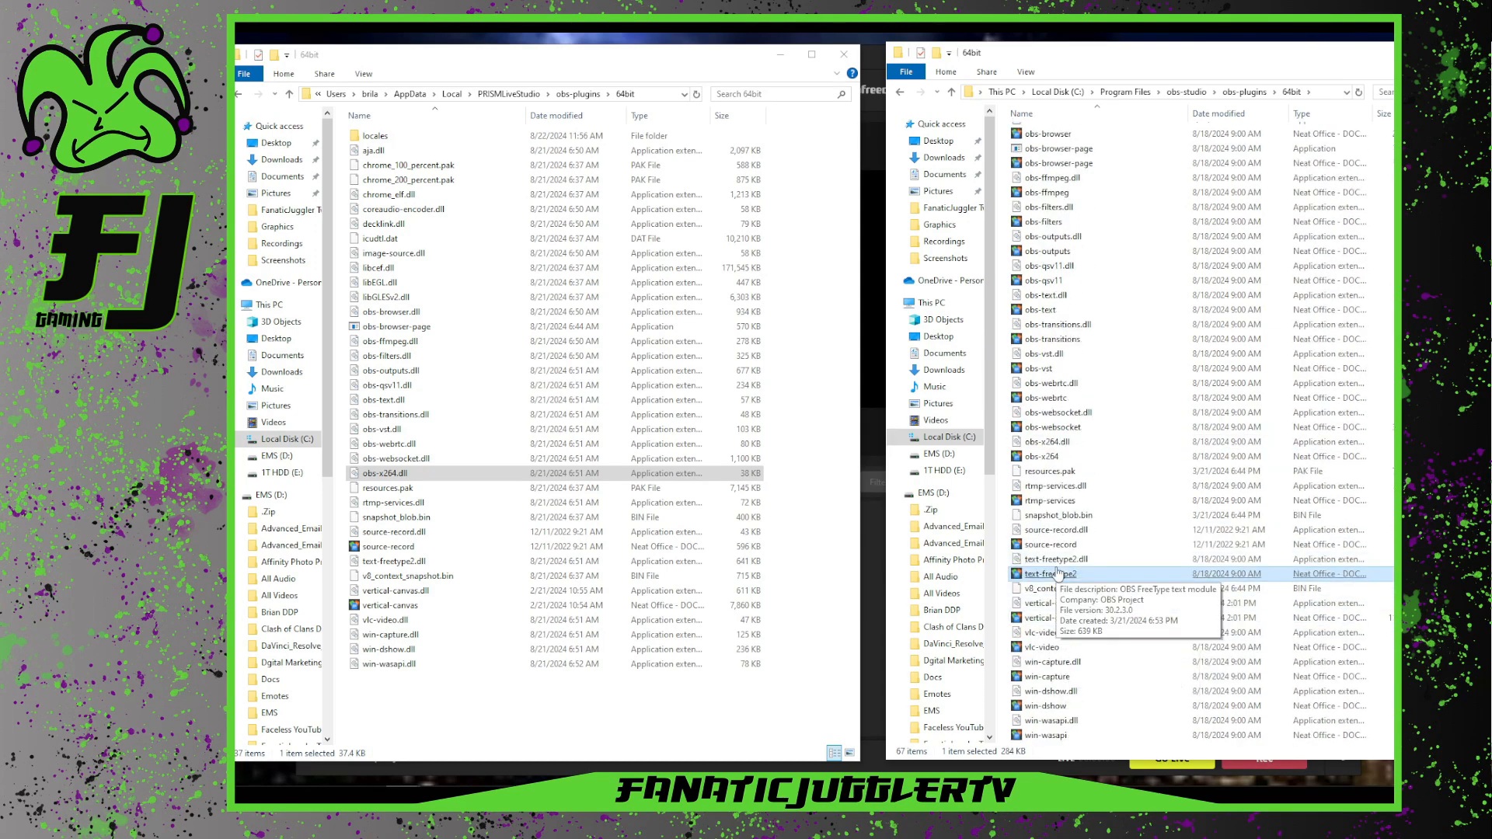
left_click(1048, 735)
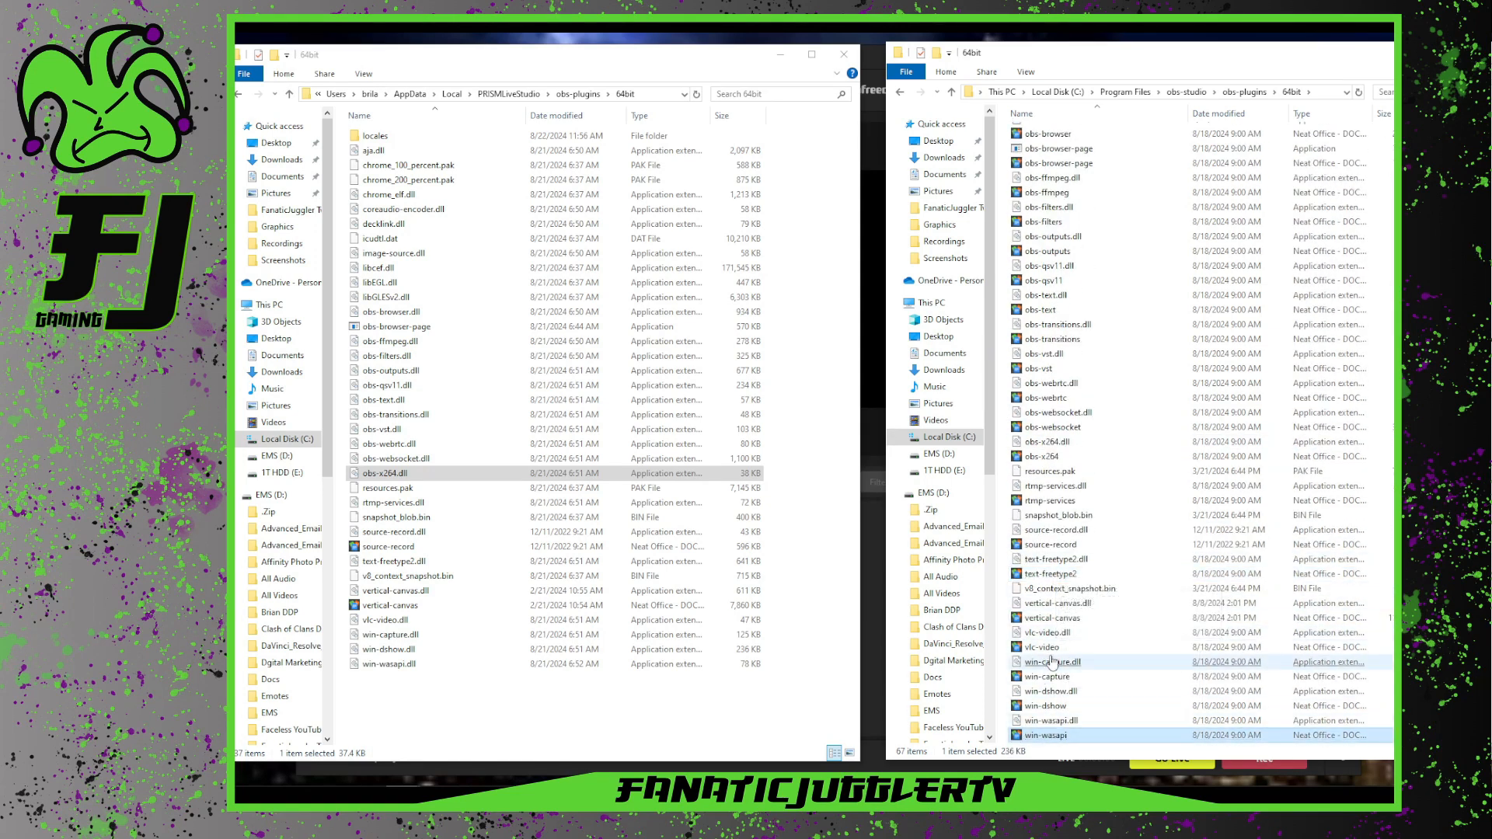
Look back through the OBS 64bit plugin files from obs-webrtc.dll up to the locales folder
left_click(1053, 385)
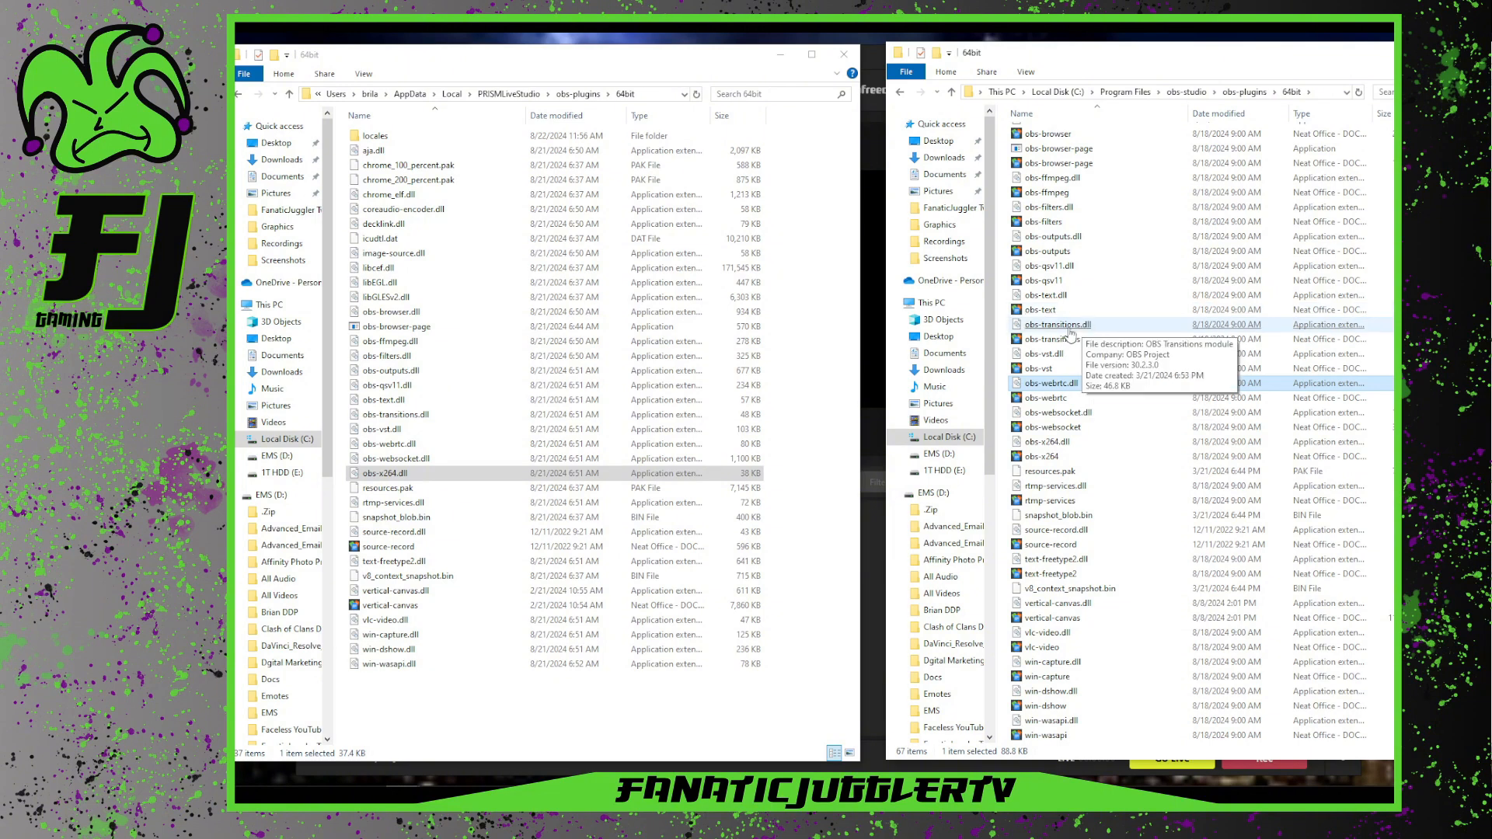
scroll(1063, 333, "up", 8)
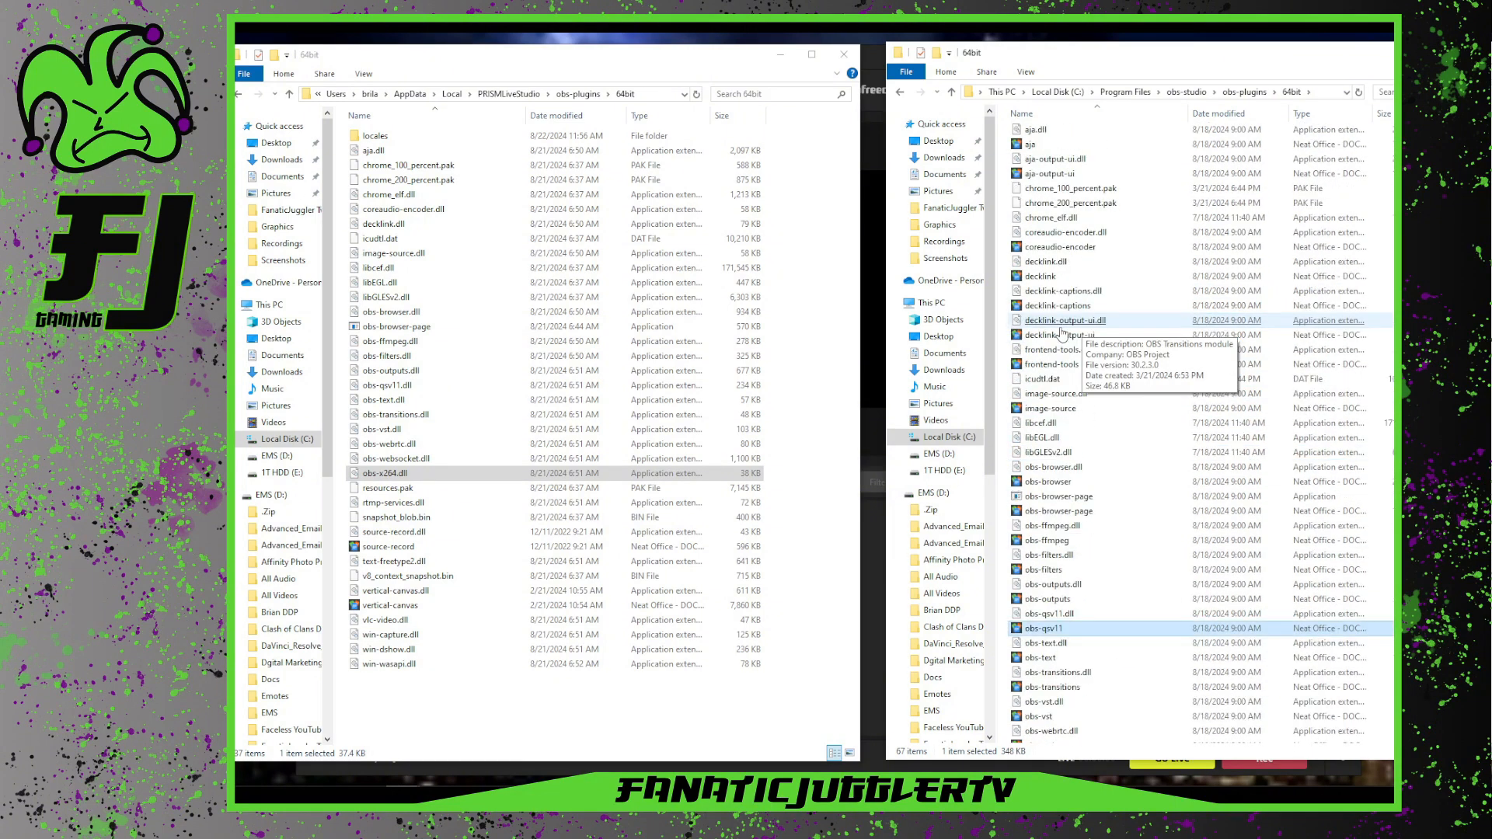
scroll(1062, 333, "up", 1)
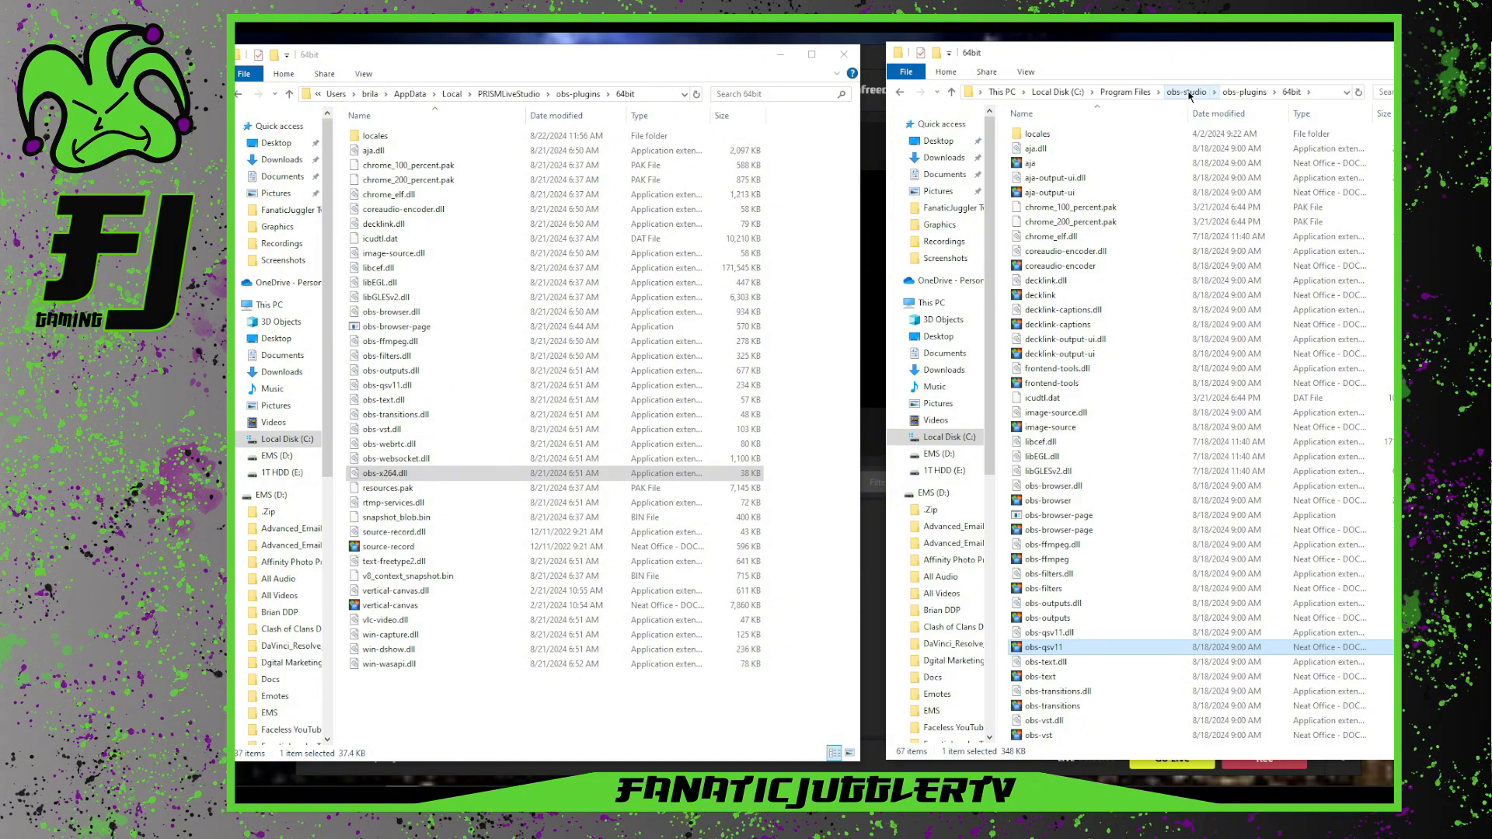
Return to the obs-studio folder and open the 64bit subfolder inside bin
left_click(1189, 92)
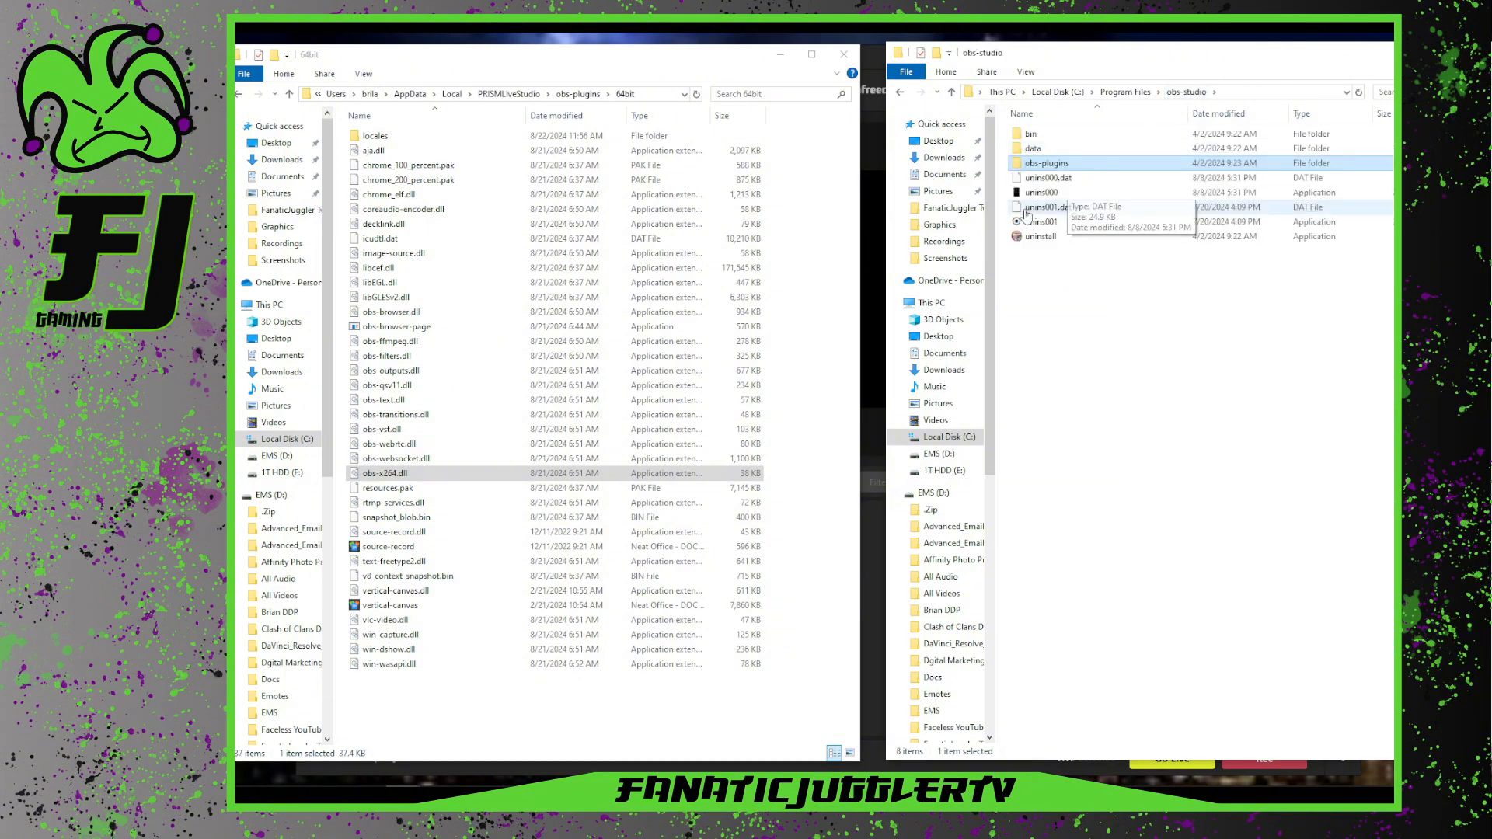
double_click(1031, 134)
double_click(1034, 134)
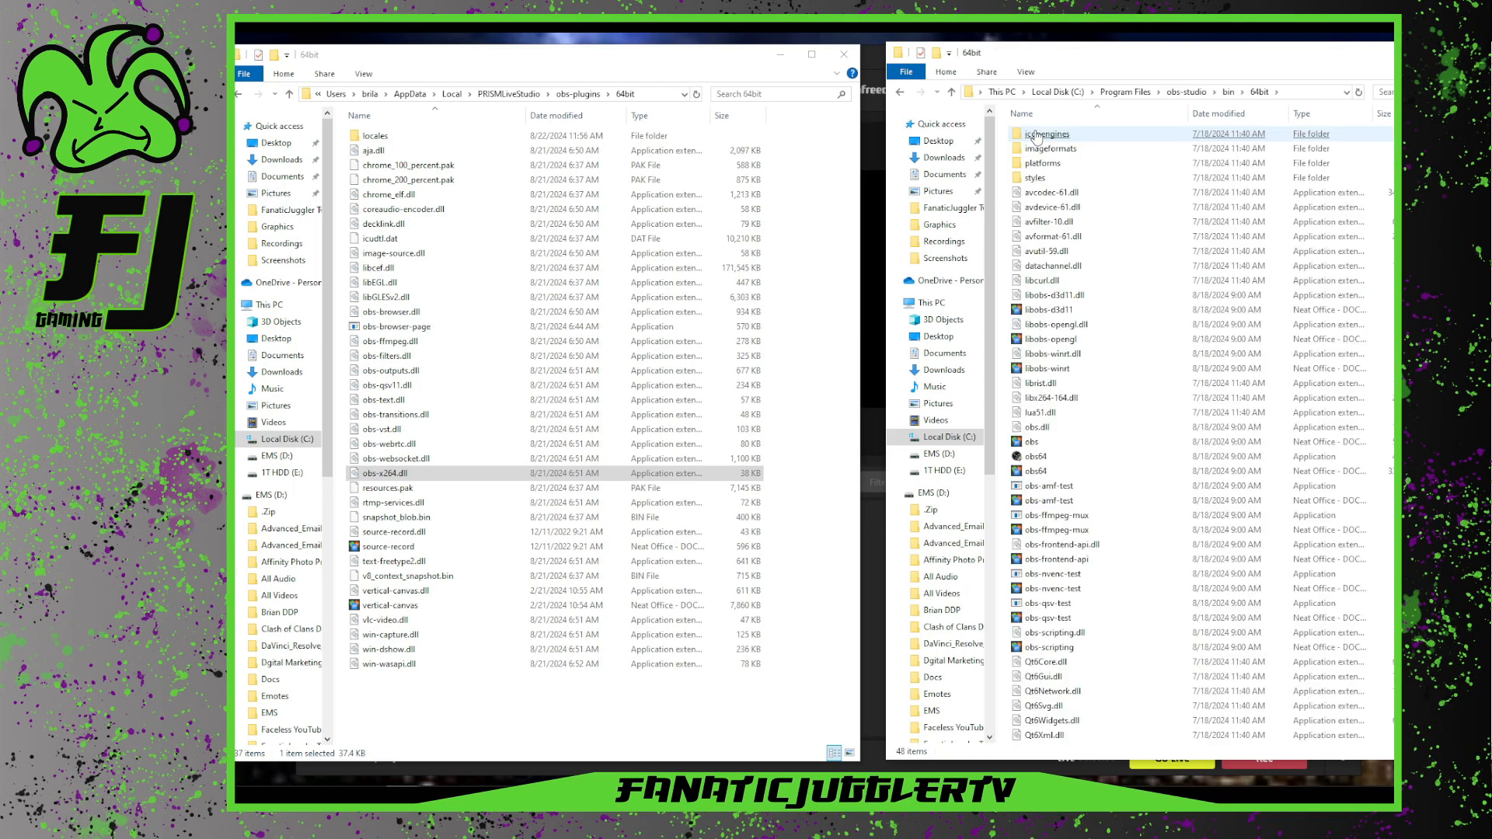
Examine the program files in OBS's bin 64bit folder, including obs64, obs-ffmpeg-mux, obs-frontend-api.dll and librist.dll
left_click(1127, 515)
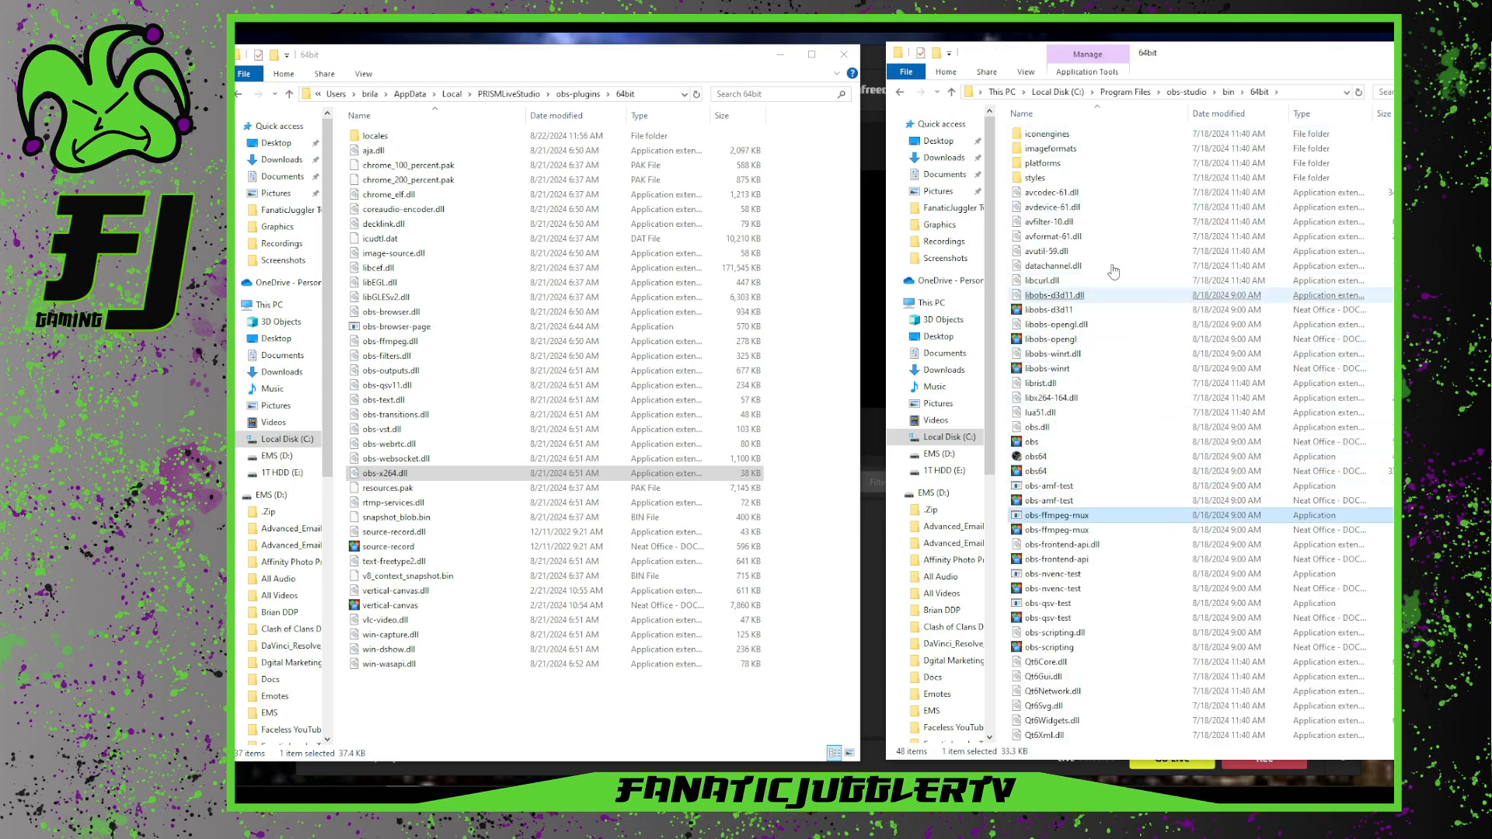
left_click(1131, 471)
scroll(1131, 468, "down", 2)
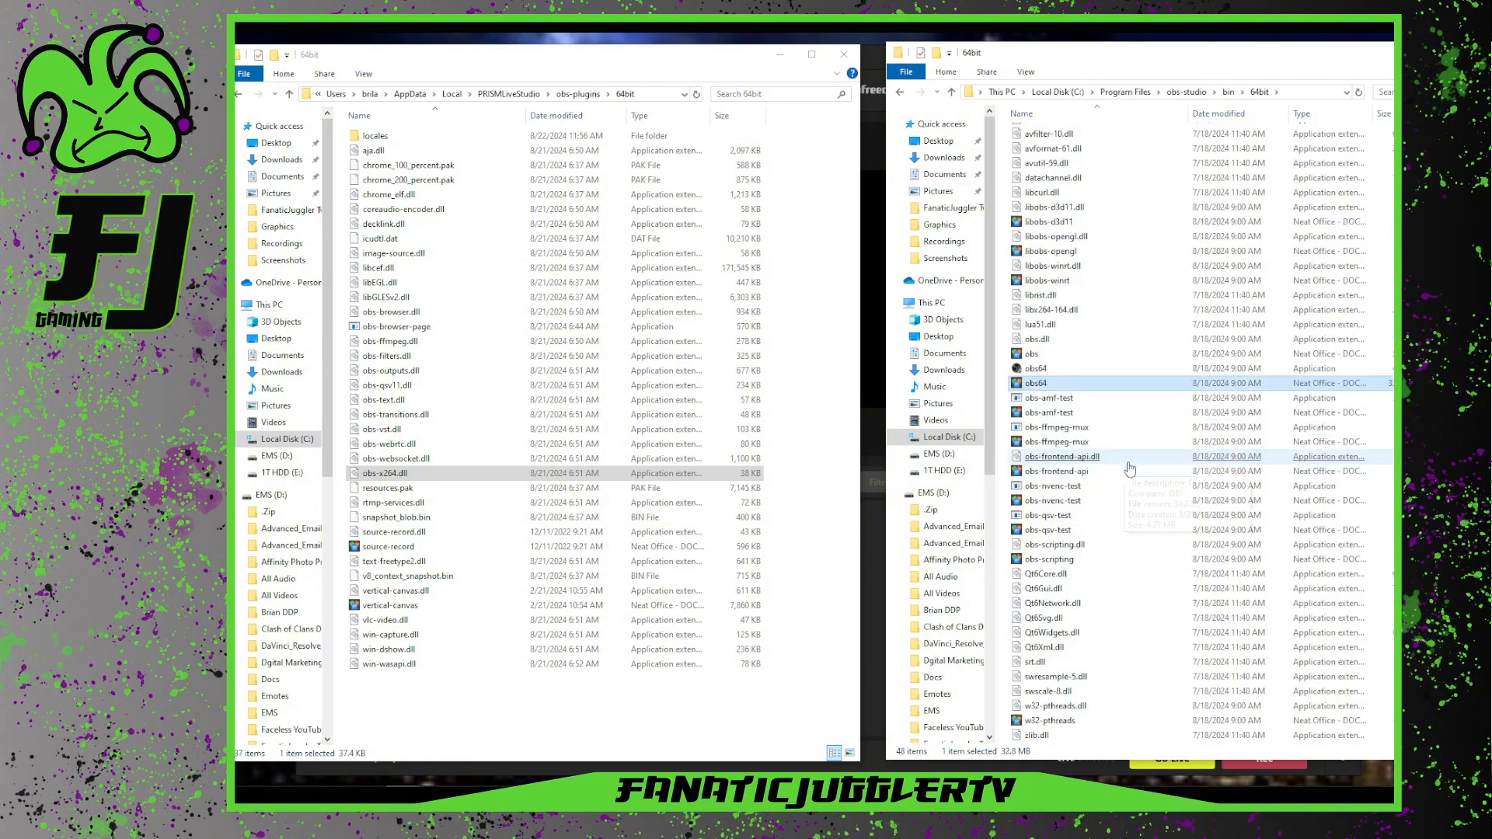
left_click(1128, 464)
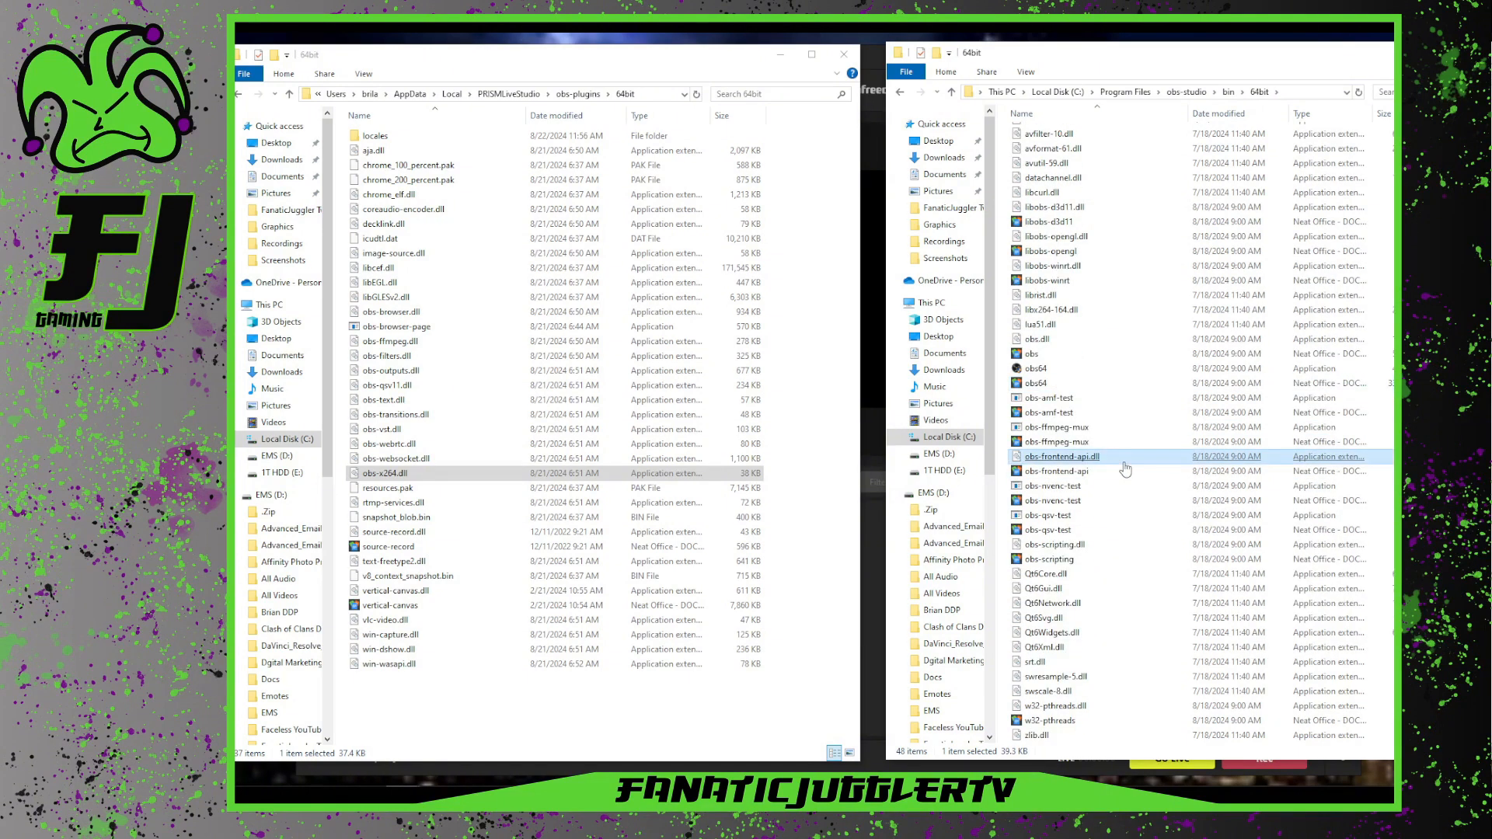
left_click(1042, 430)
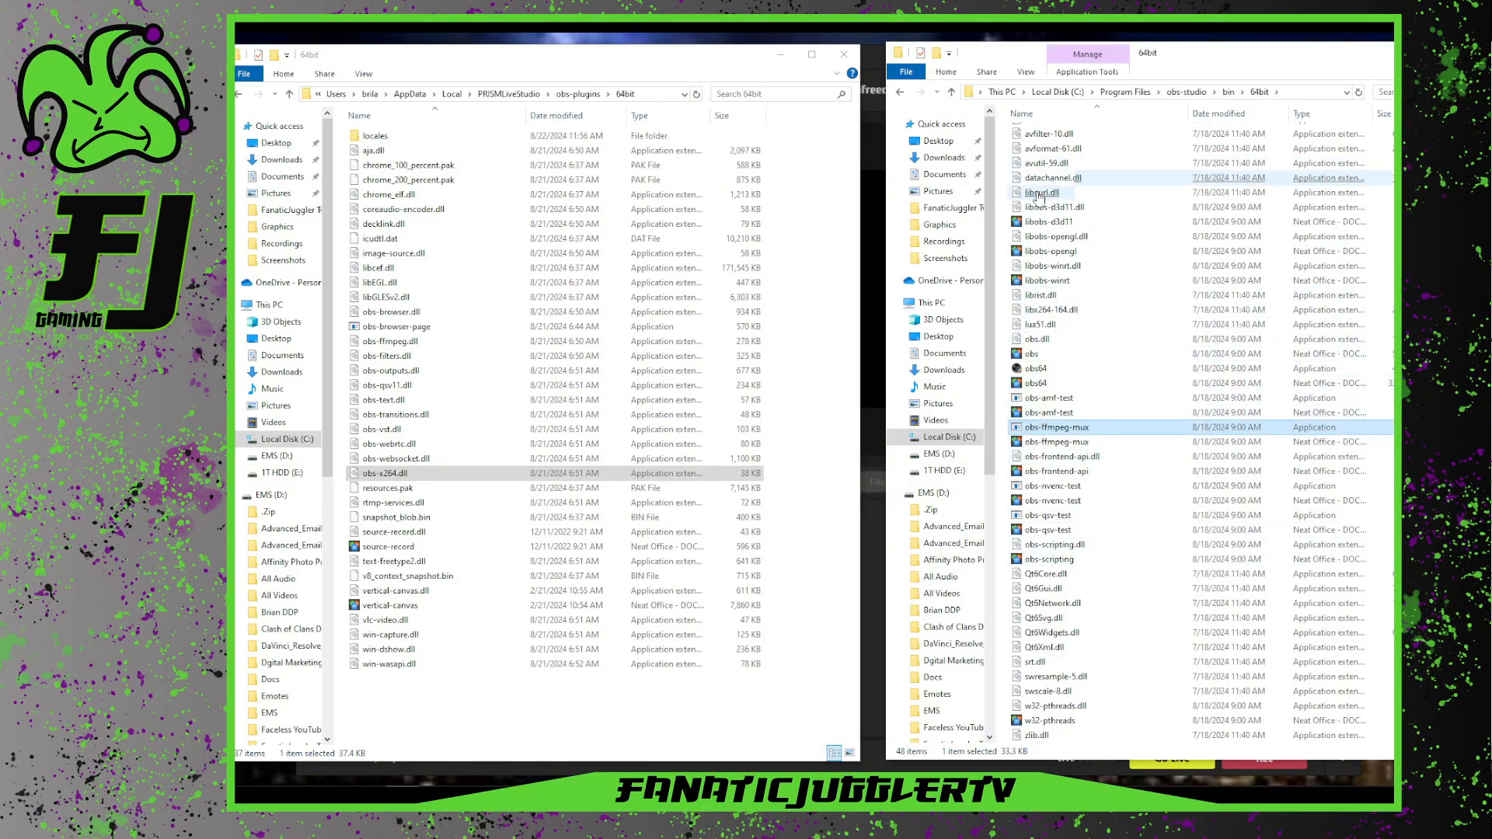
scroll(1072, 384, "up", 2)
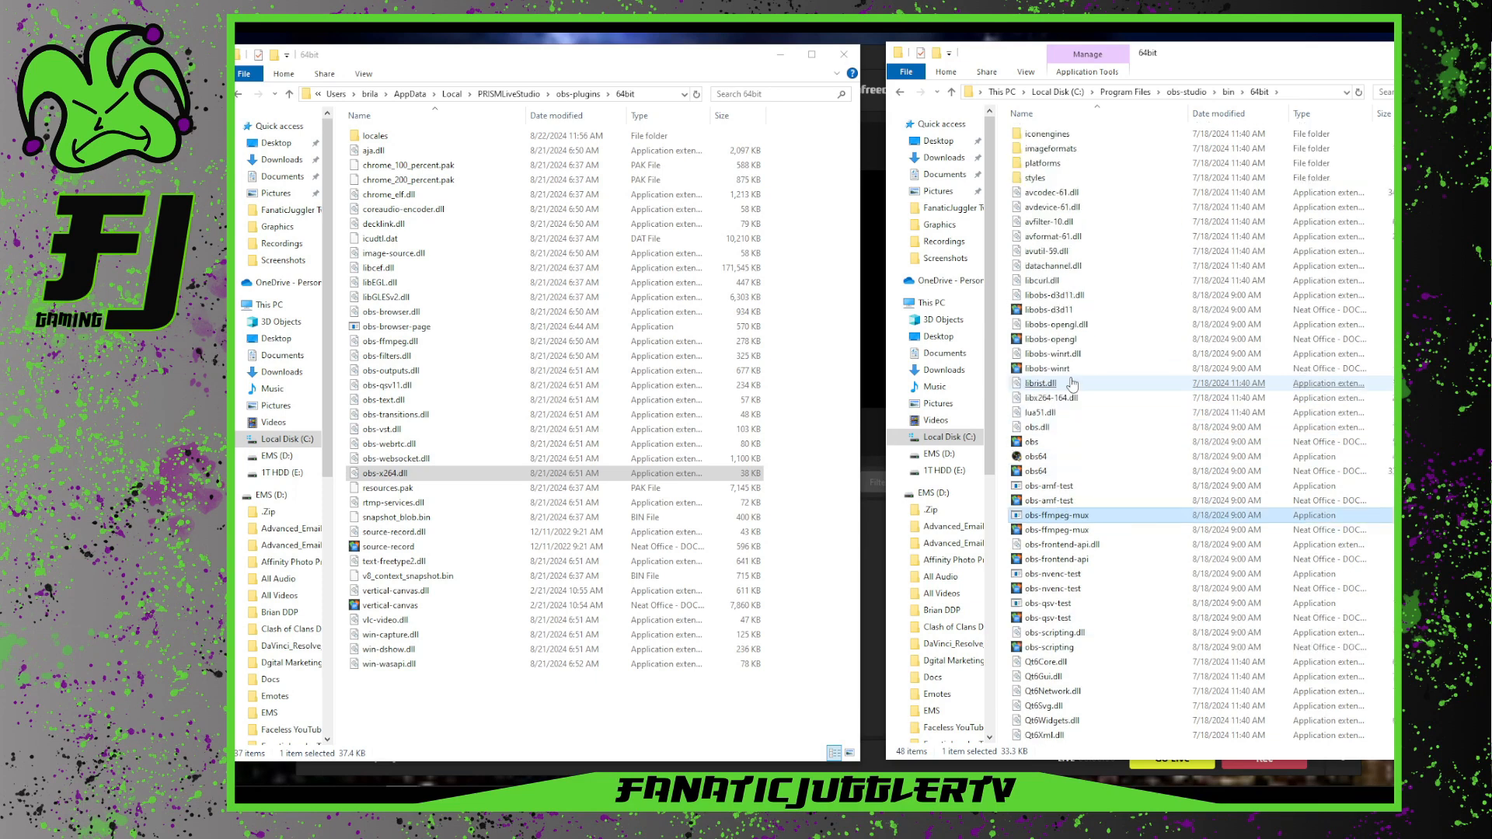
left_click(1073, 383)
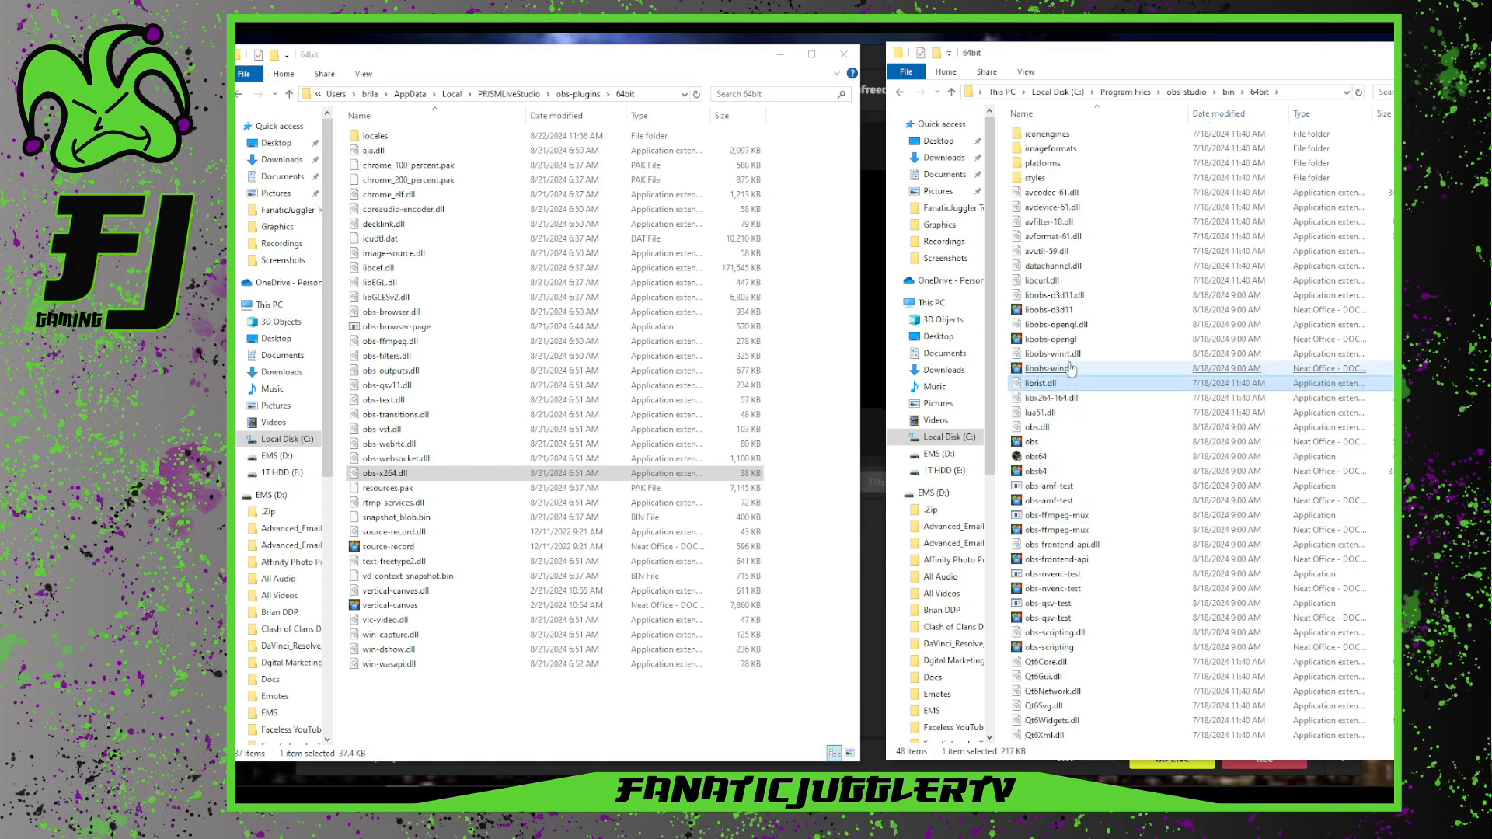
Return to the obs-studio folder and view the plugin folders in the obs-plugins folder inside data
left_click(1192, 94)
left_click(1043, 161)
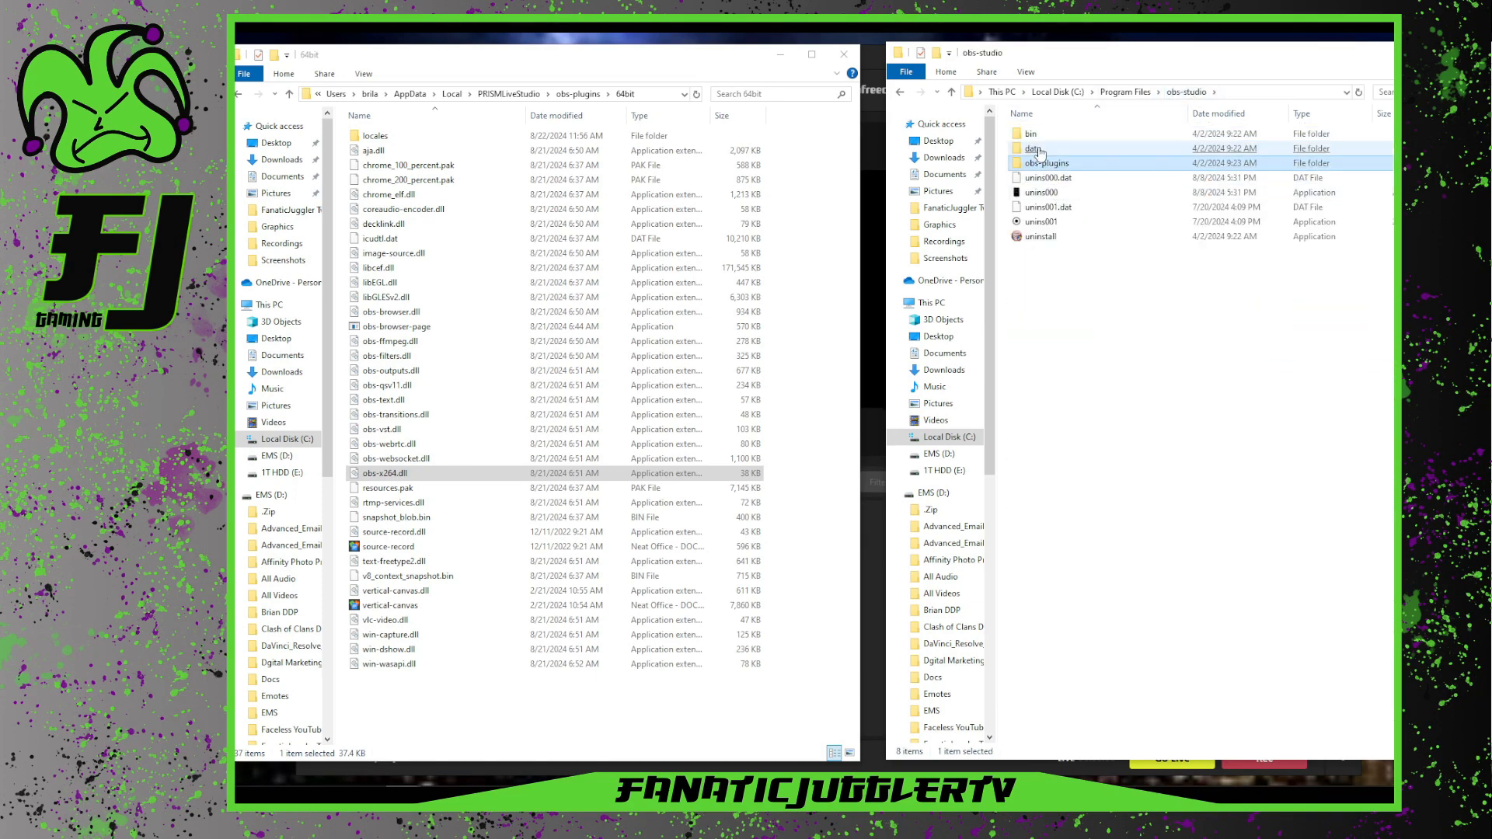
double_click(1034, 148)
double_click(1060, 155)
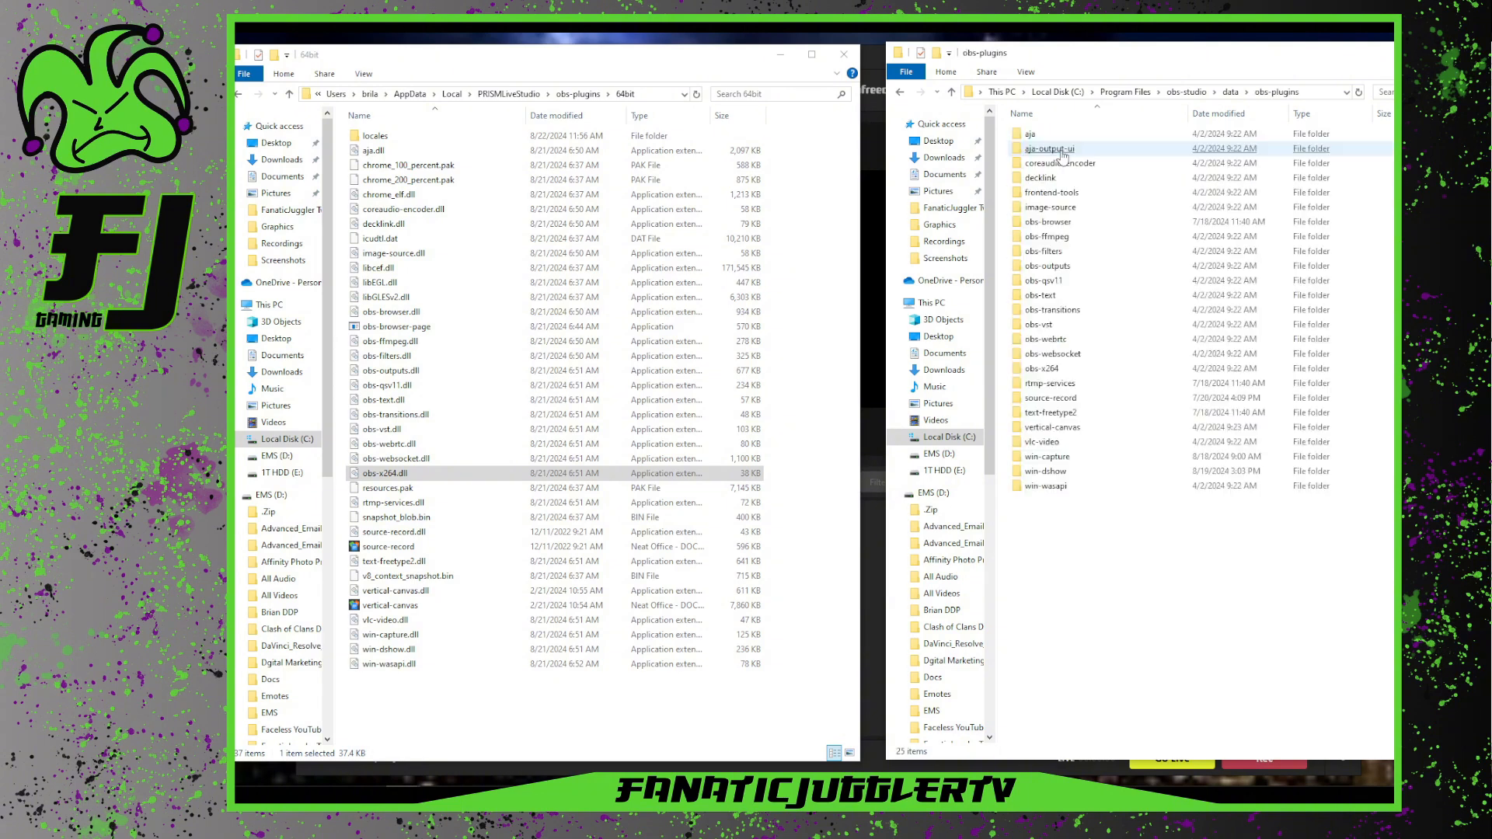
left_click(1059, 384)
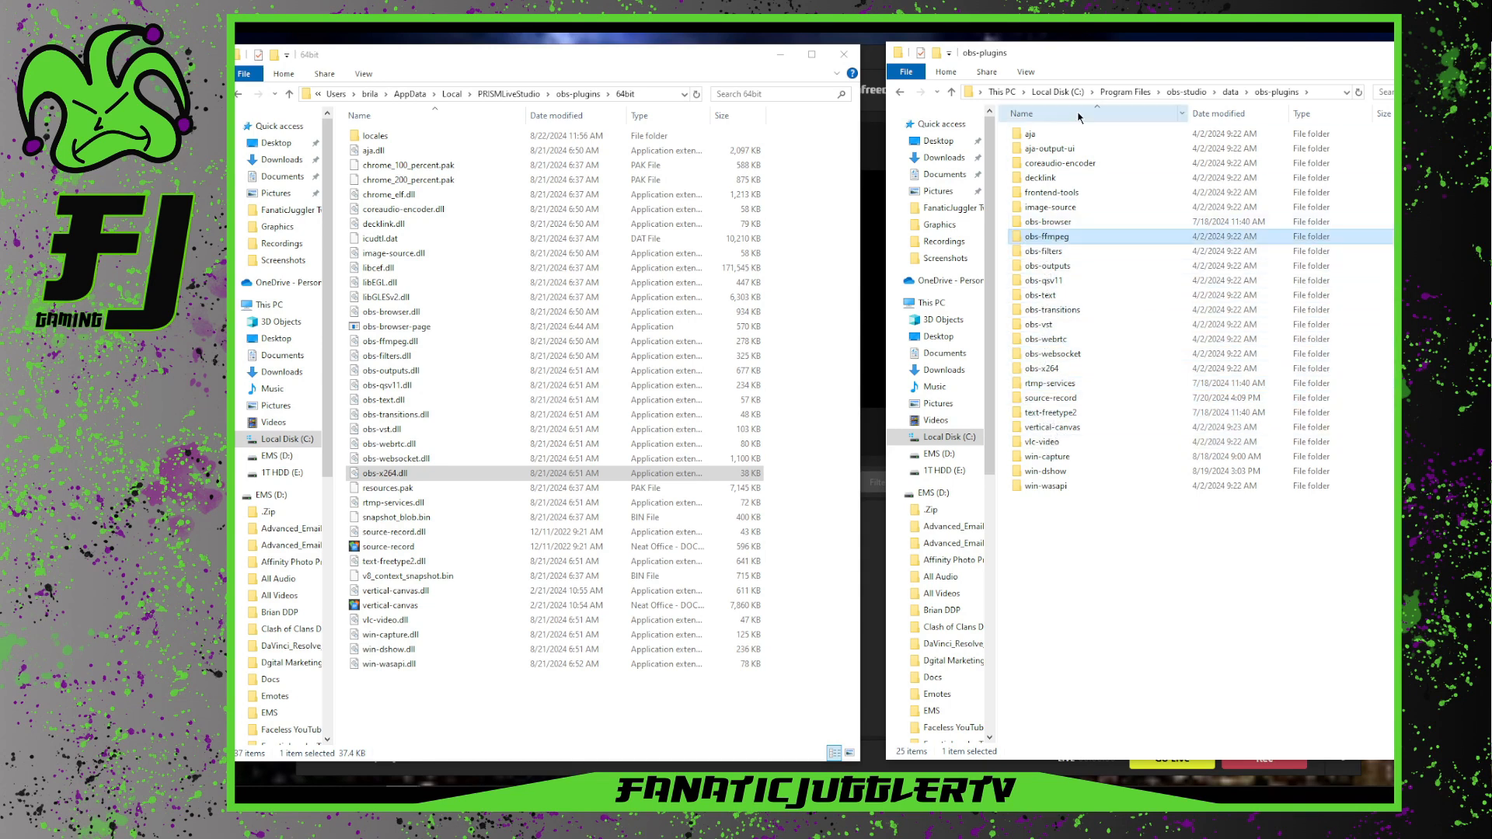
Go up to Program Files and open obs-studio, its main obs-plugins folder and the 64bit subfolder
left_click(1124, 91)
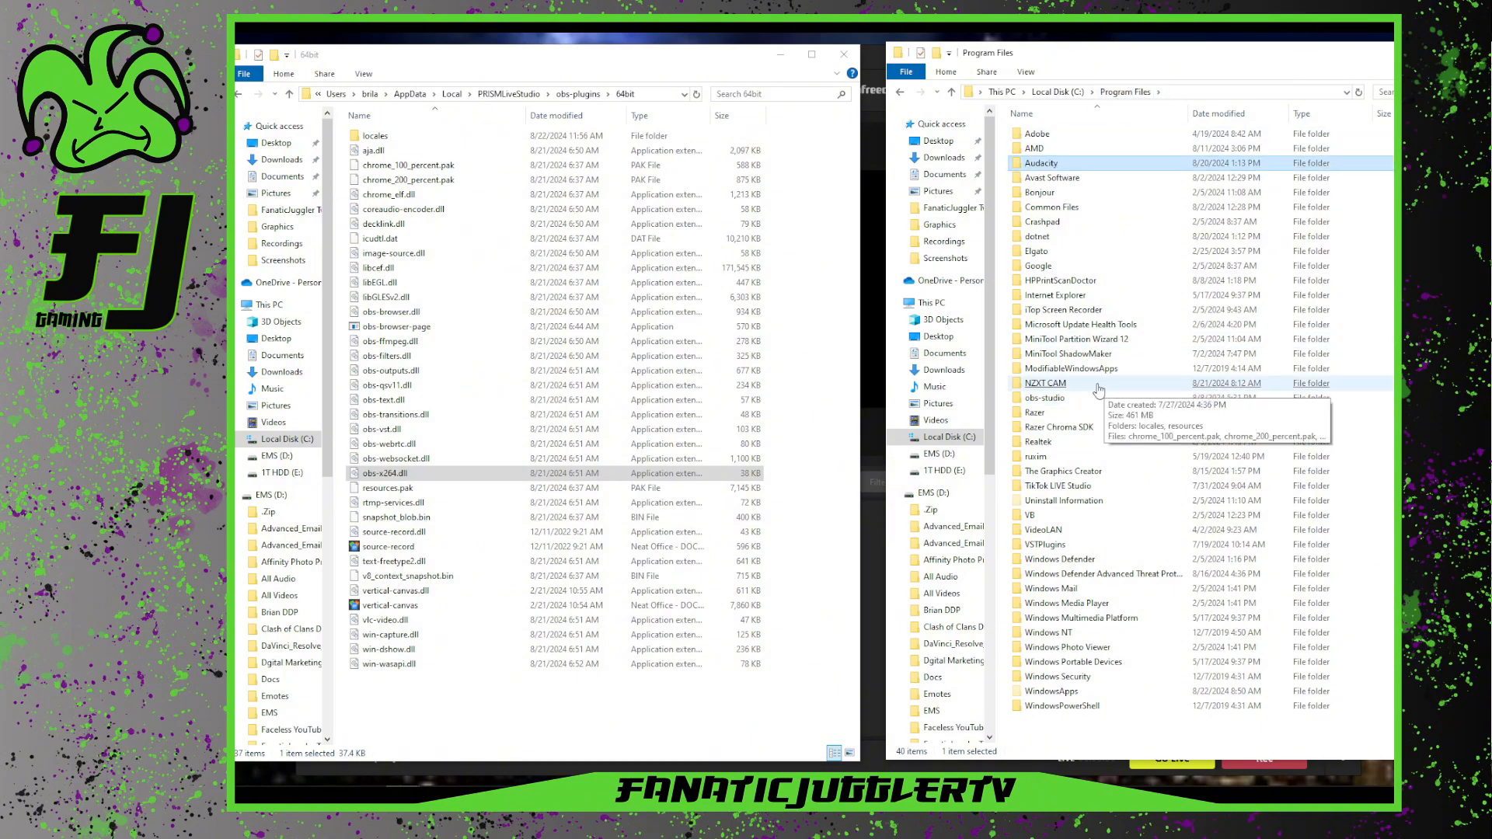
left_click(1044, 398)
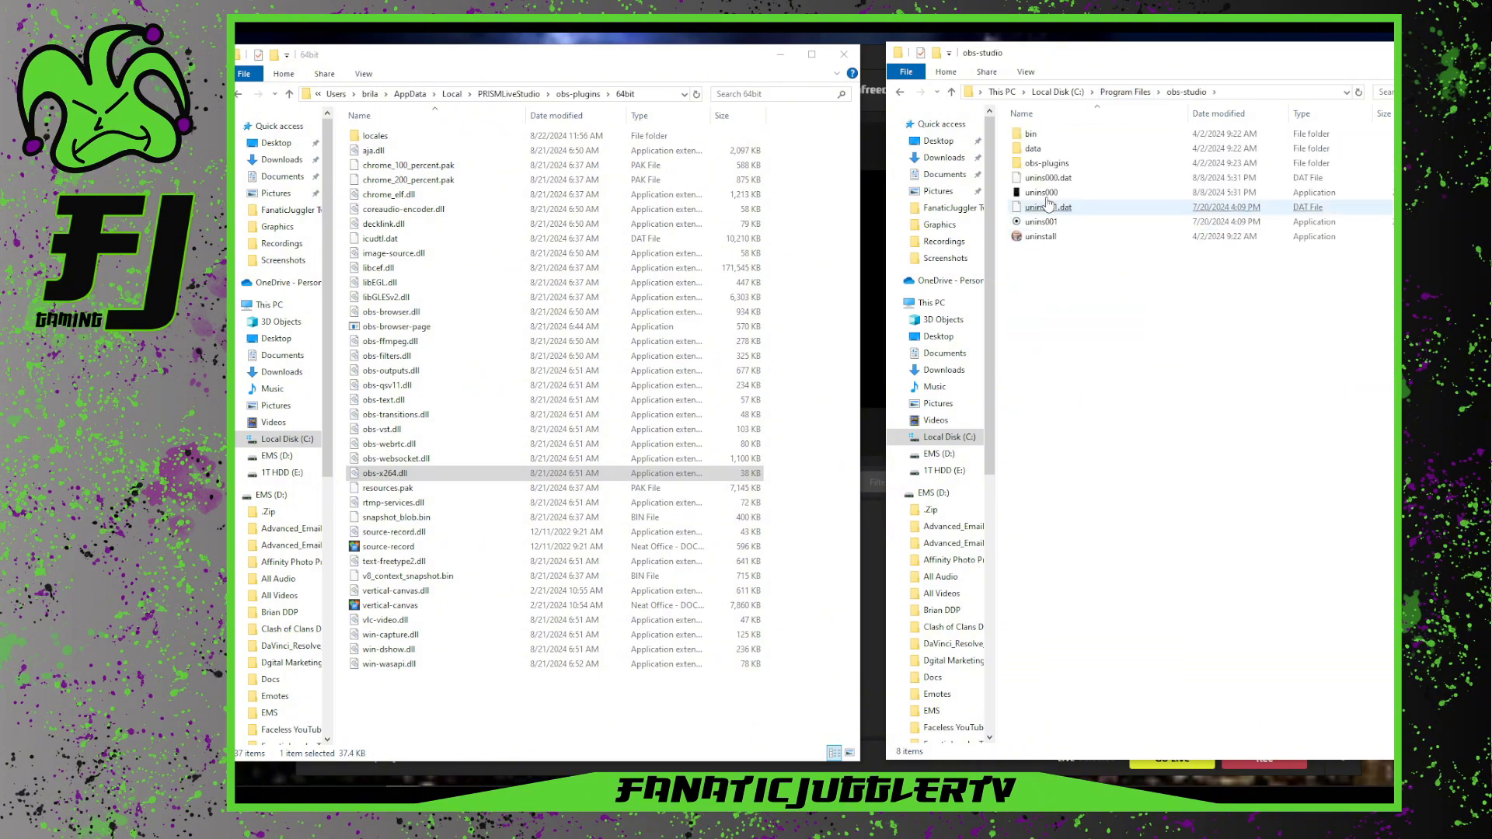
double_click(1041, 163)
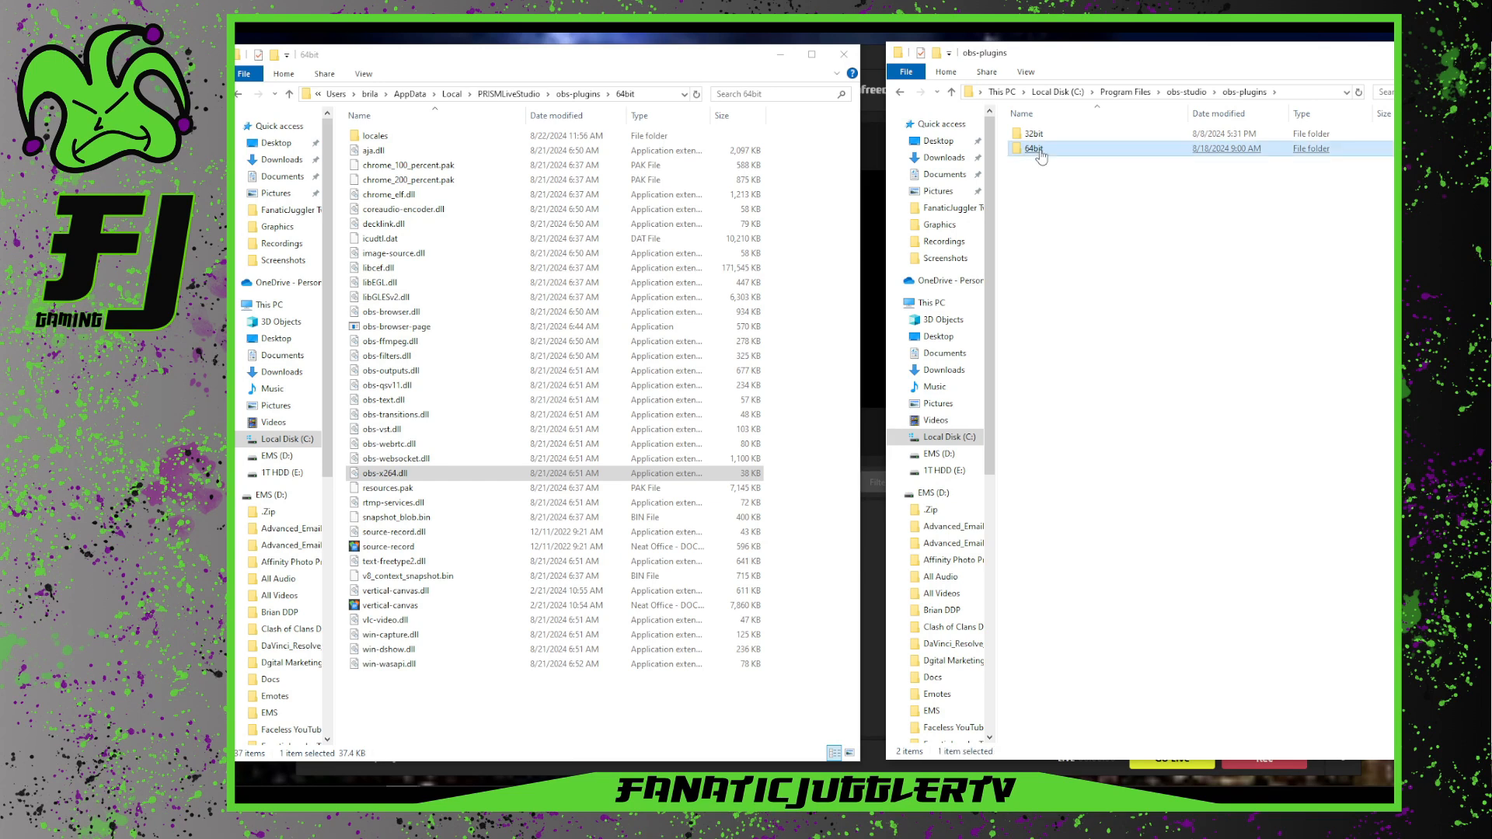
double_click(1036, 150)
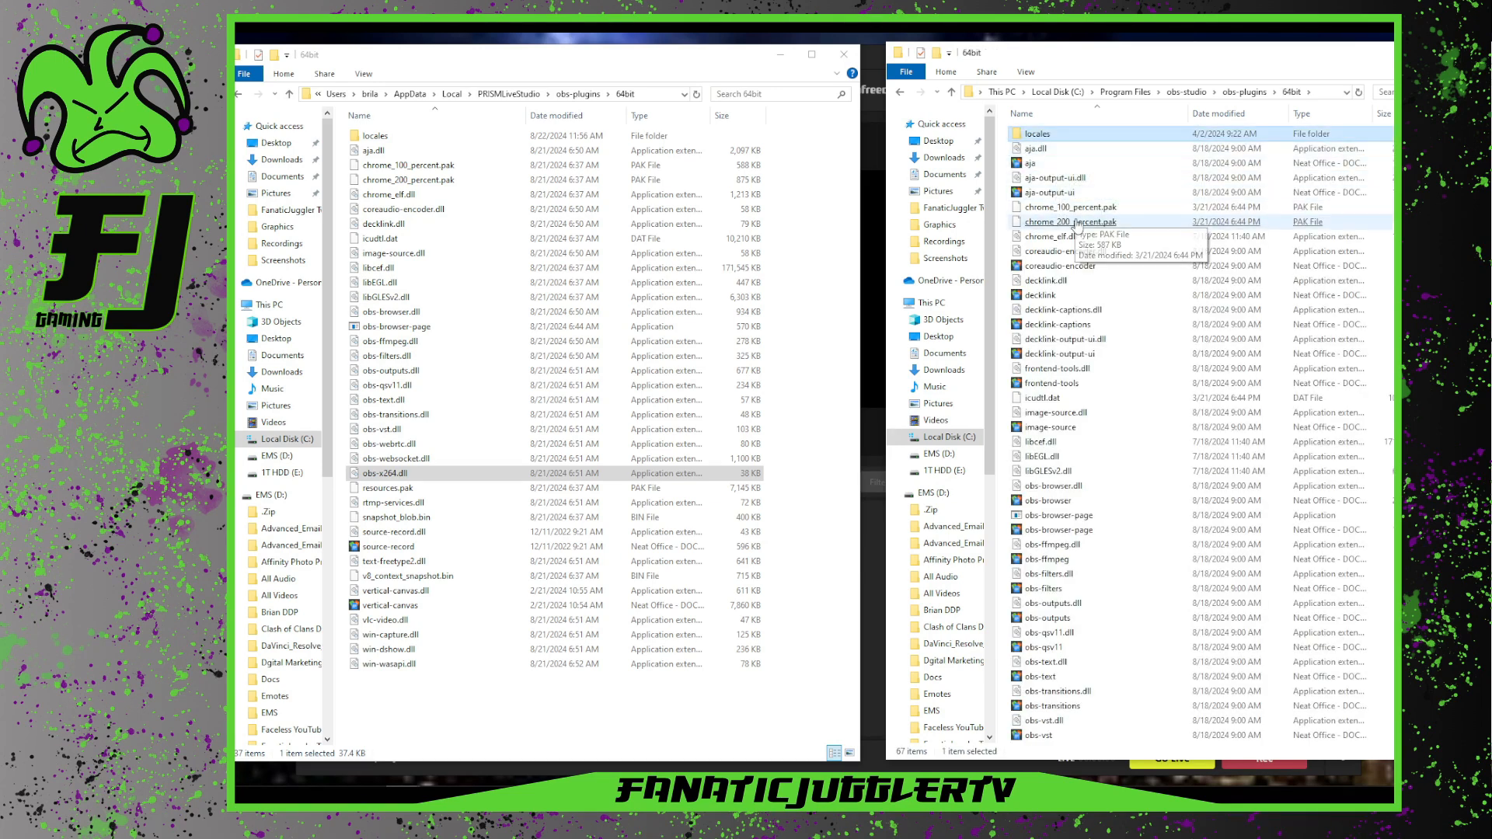
Review the OBS 64bit plugin files from coreaudio-encoder.dll down to win-dshow to see which plugins have paired files
left_click(1076, 251)
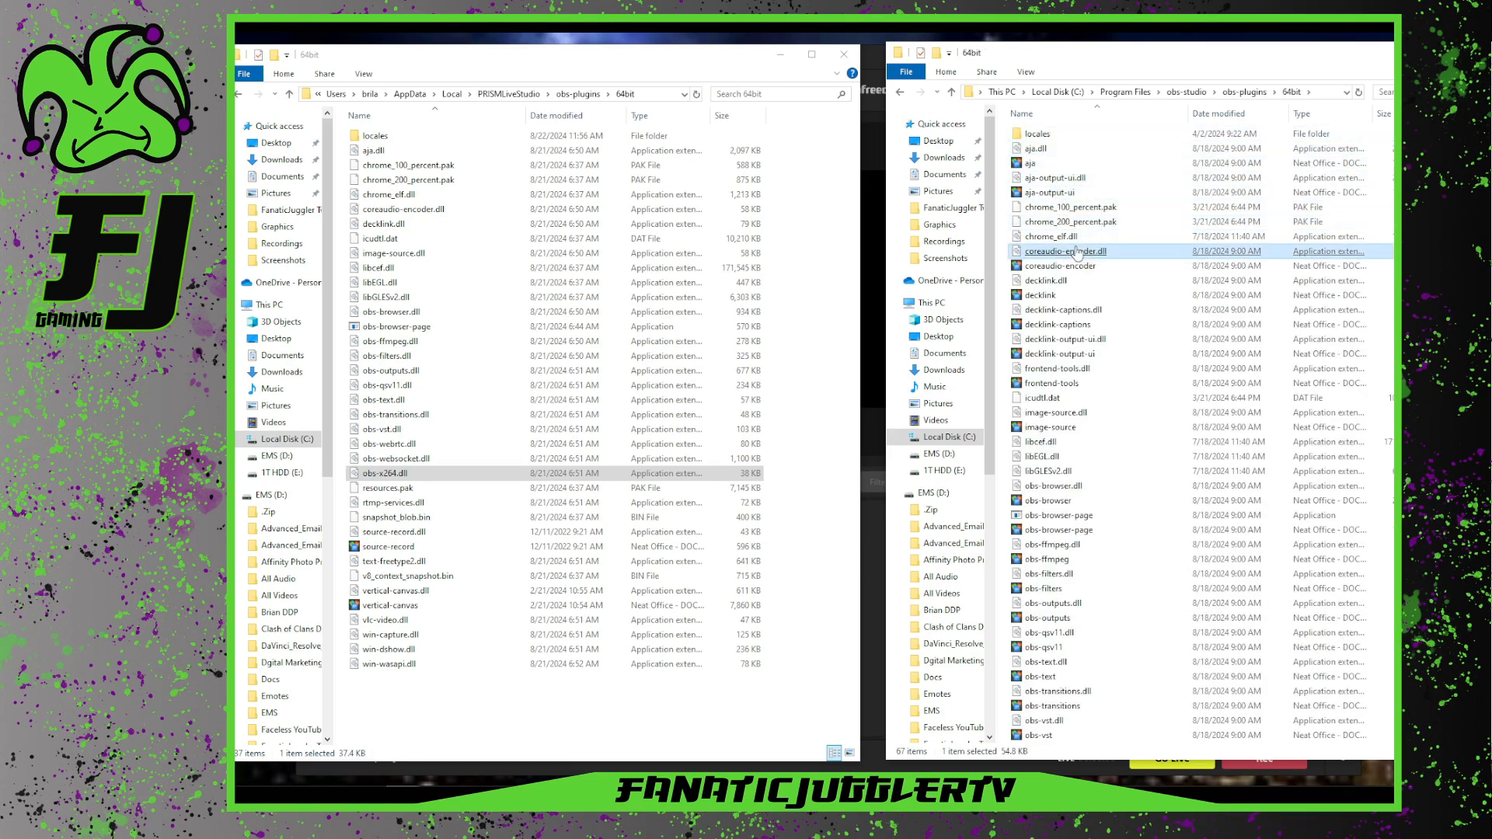
left_click(1064, 427)
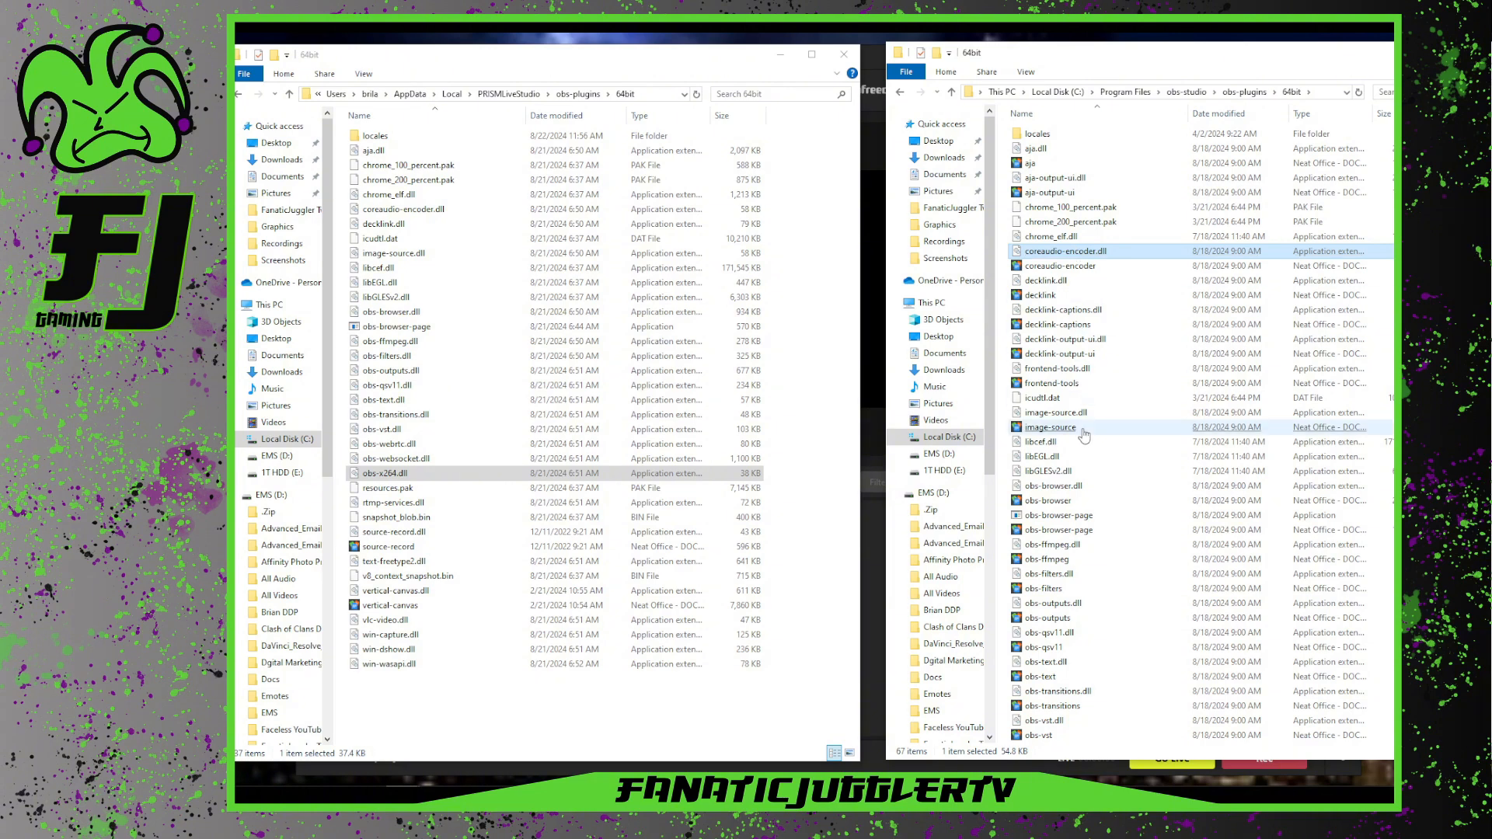
left_click(1071, 369)
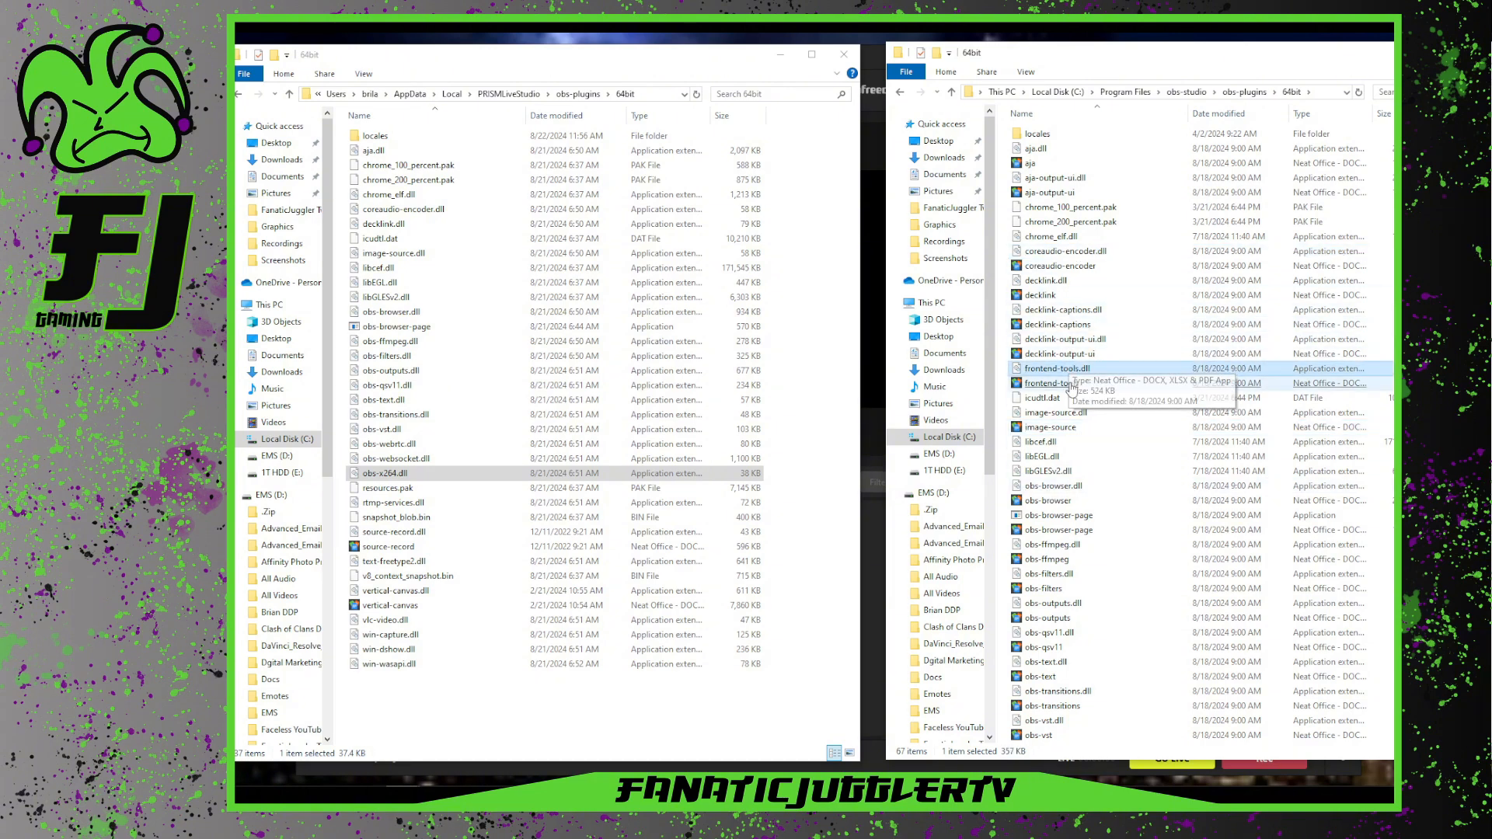
left_click(1063, 545)
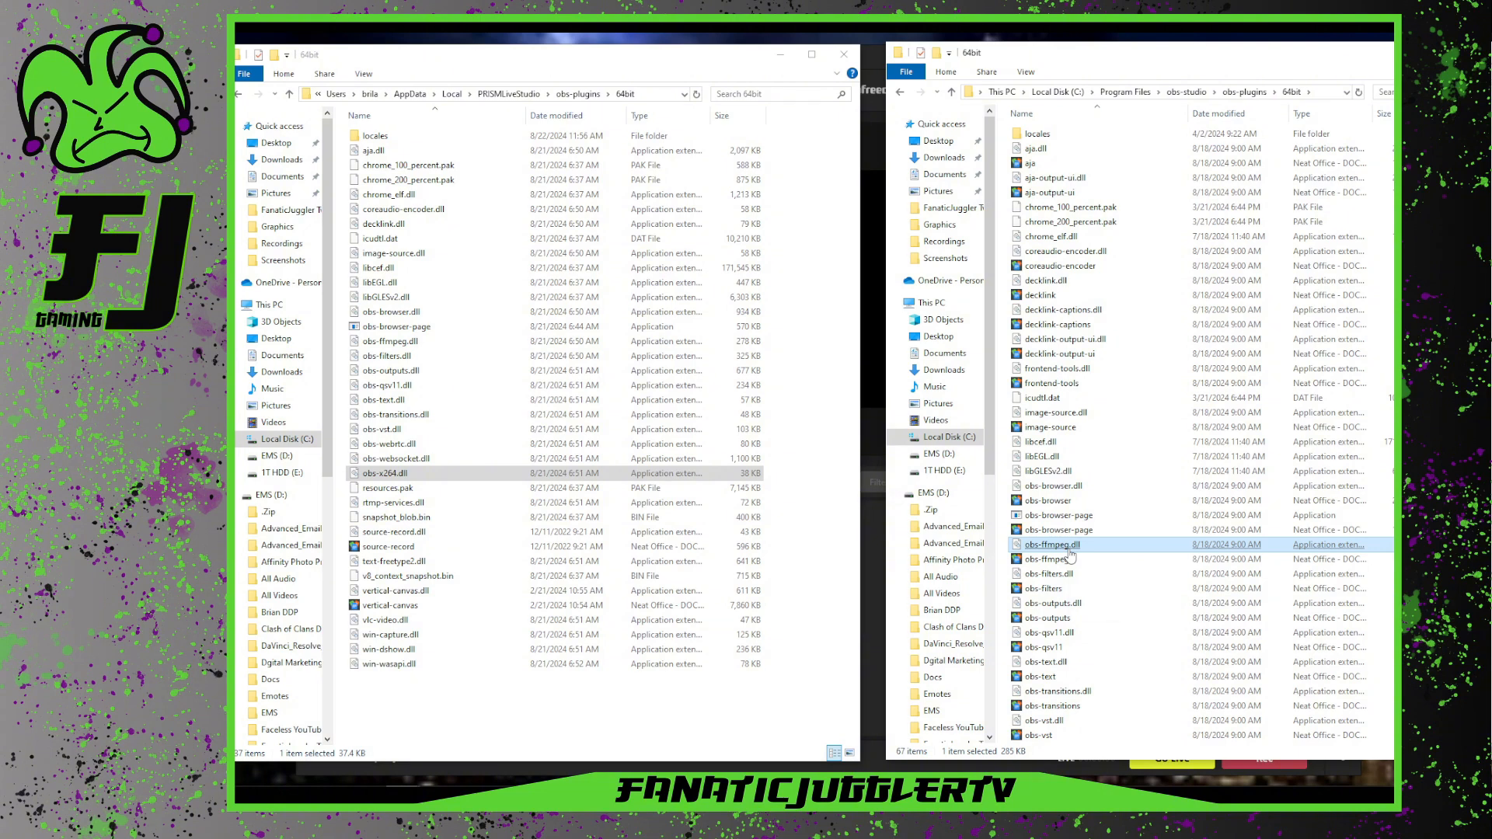
scroll(1070, 555, "down", 1)
left_click(1050, 720)
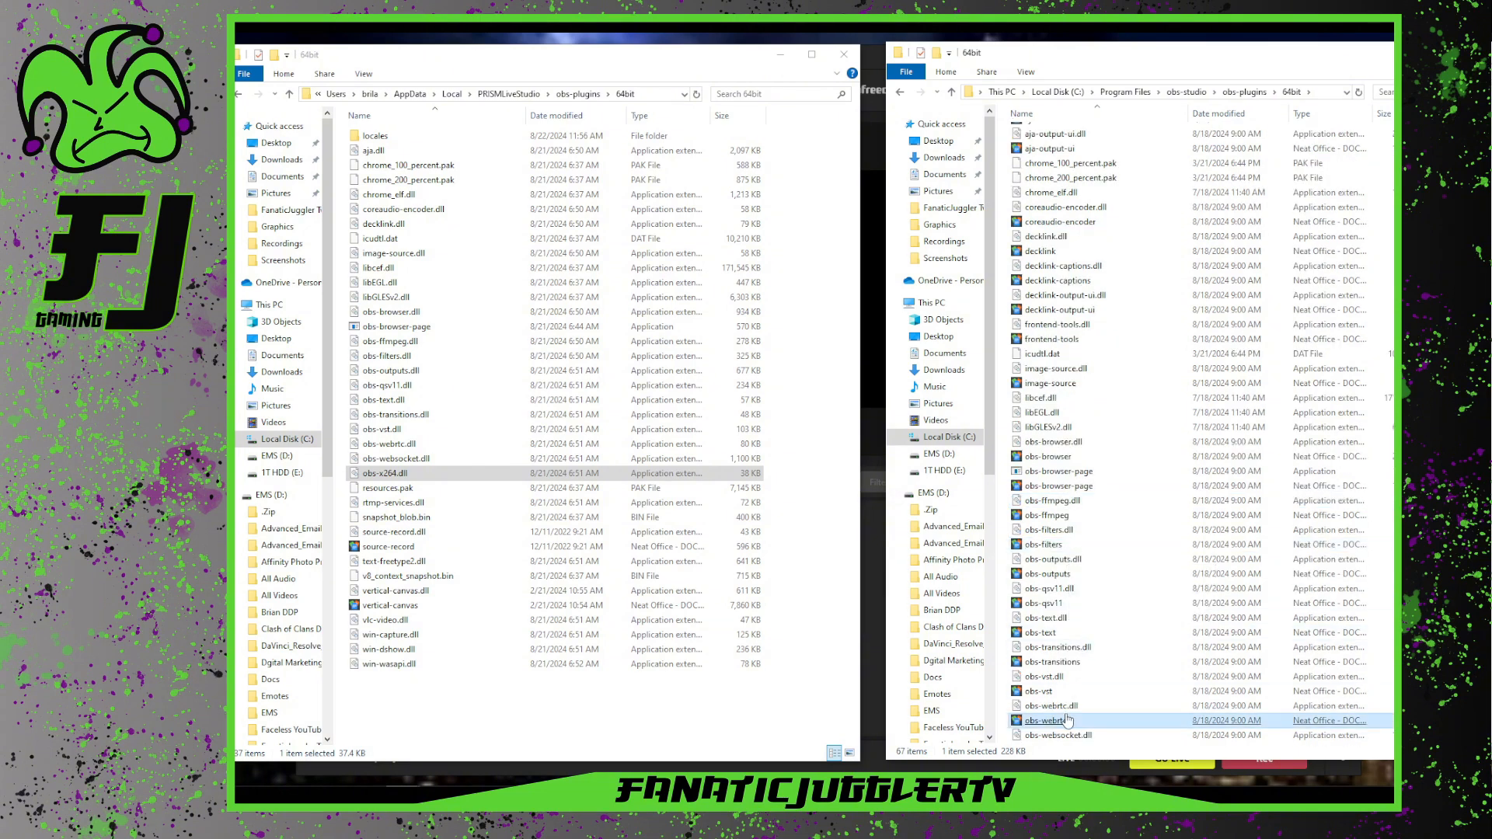
left_click(1059, 619)
left_click(1059, 590)
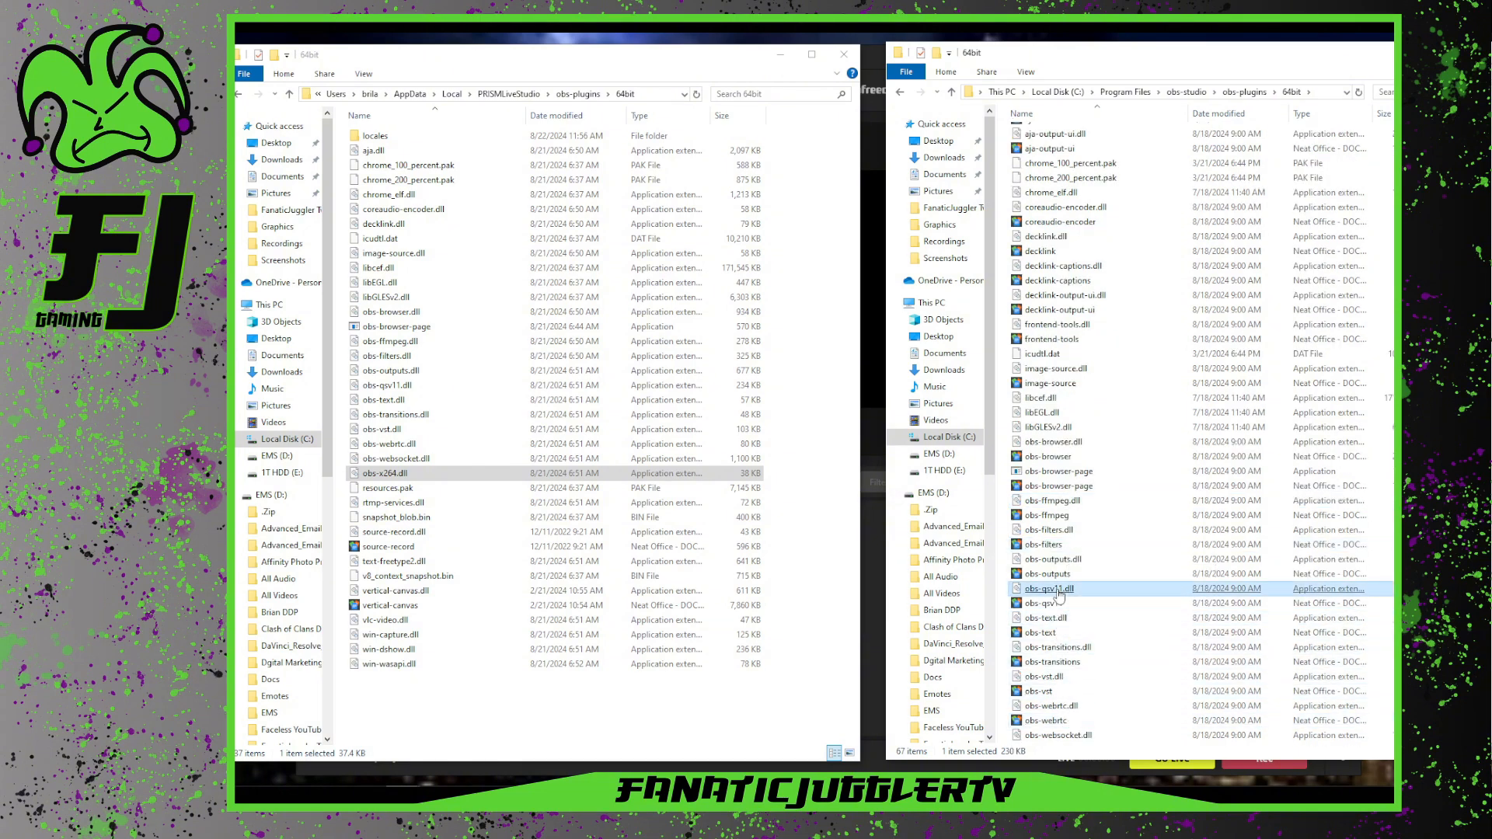
left_click(1057, 634)
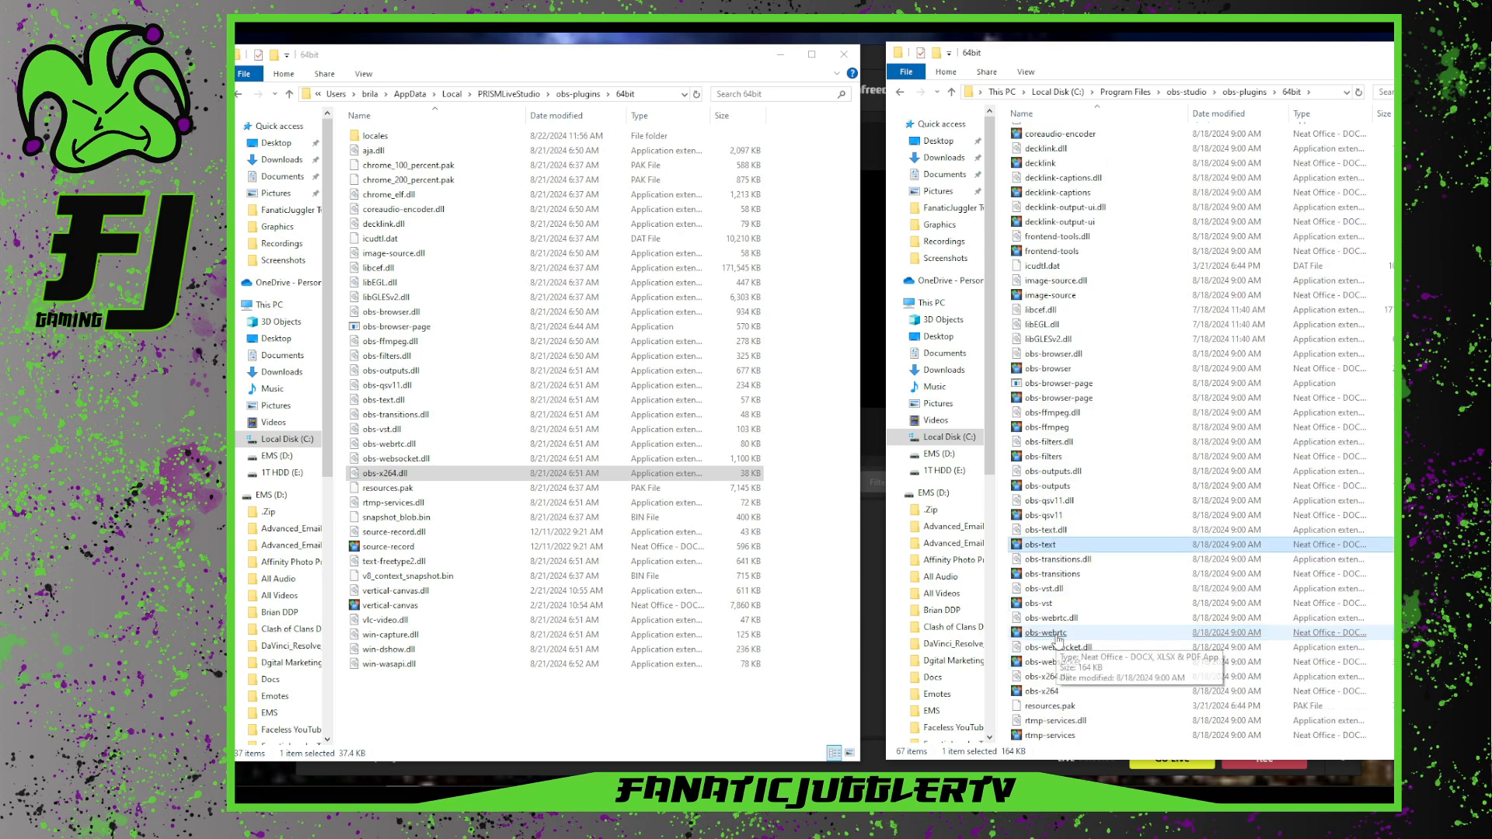
scroll(1057, 639, "down", 5)
scroll(1058, 641, "down", 2)
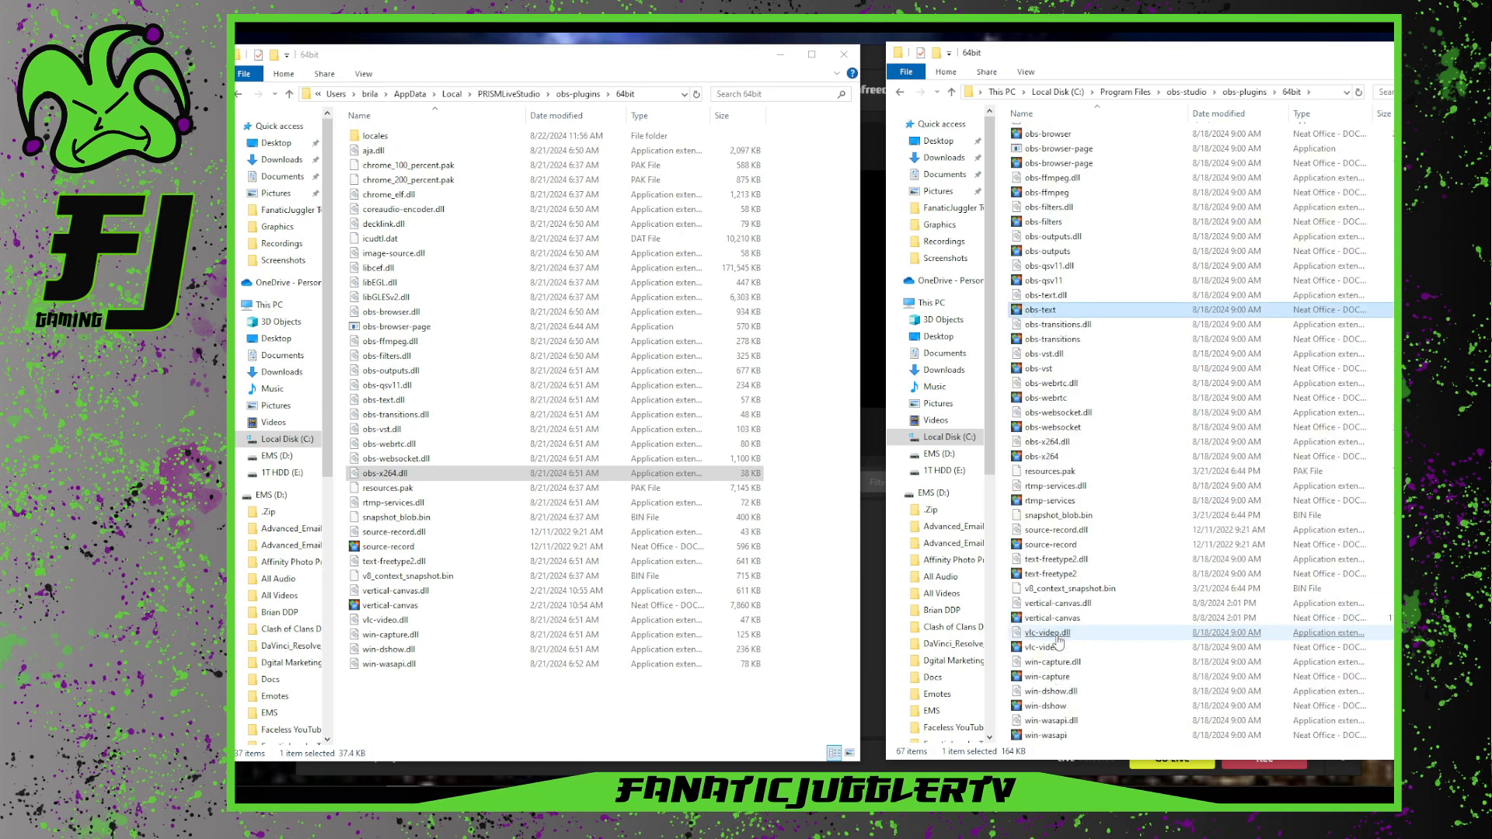
left_click(1050, 706)
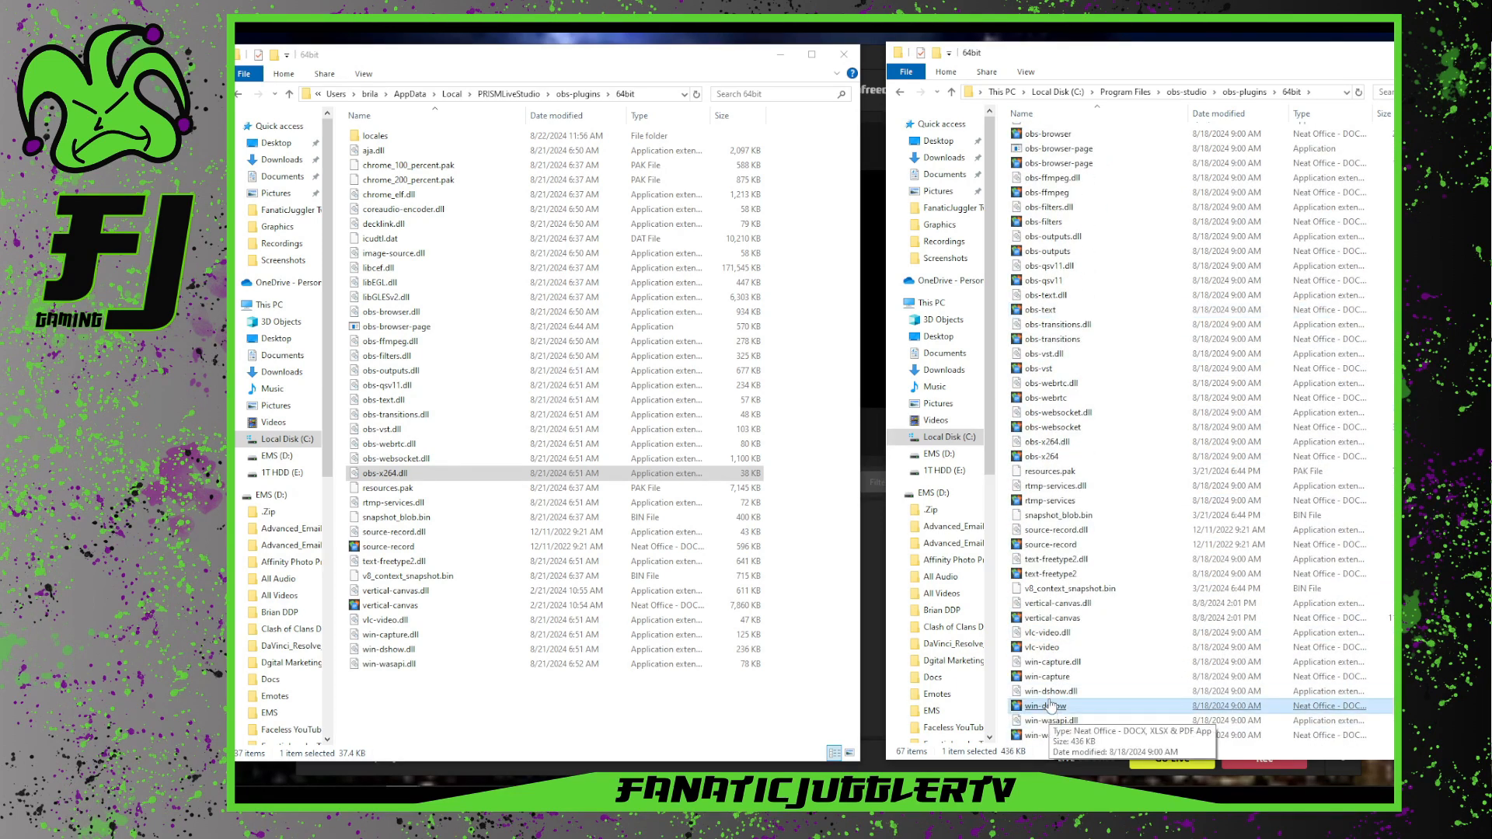
Examine individual plugin files in the OBS 64bit folder, such as vlc-video.dll, rtmp-services.dll, text-freetype2.dll, vertical-canvas and obs-websocket
left_click(1064, 636)
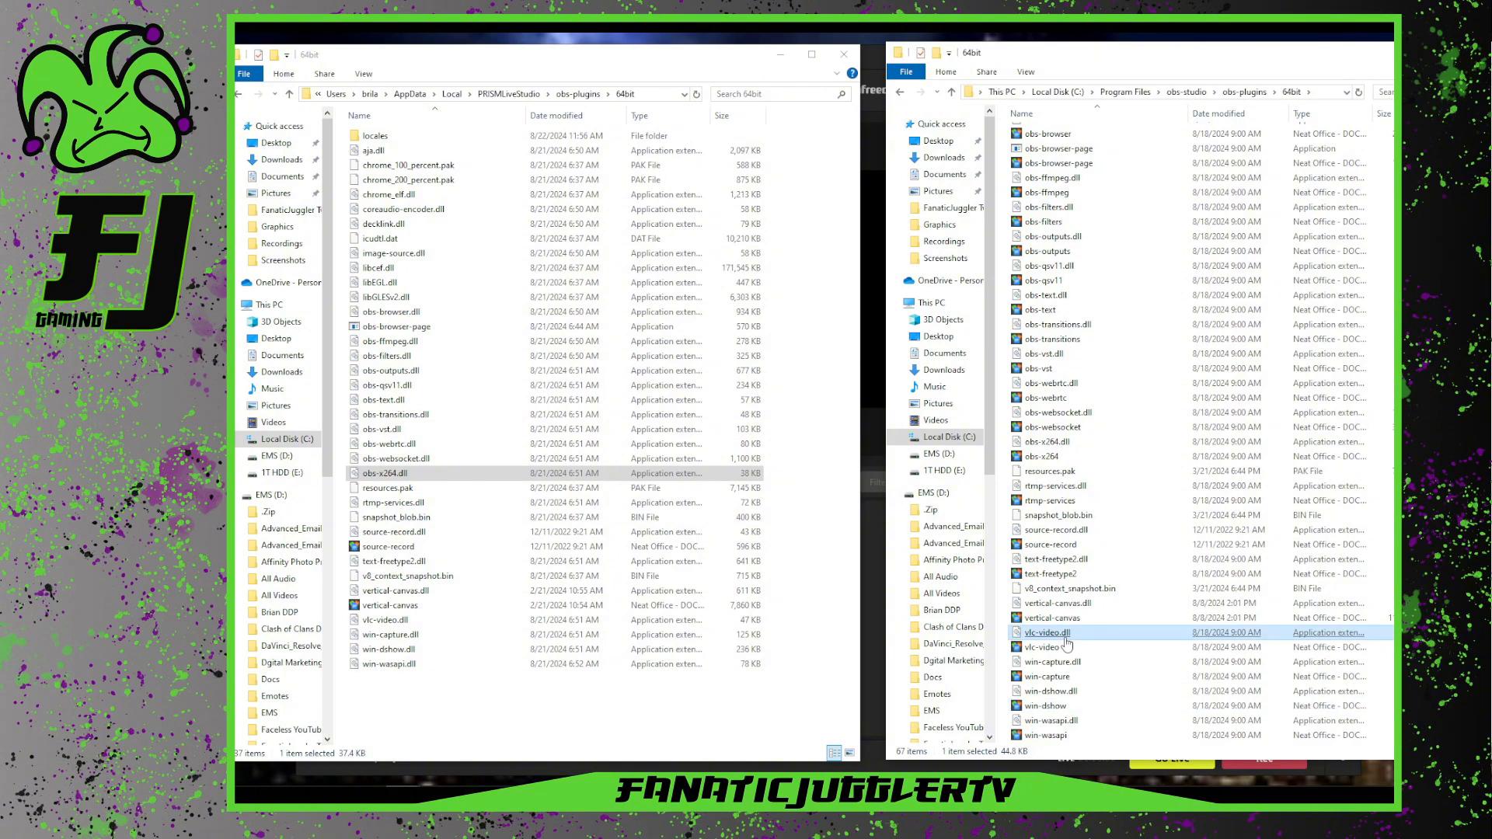
left_click(1056, 490)
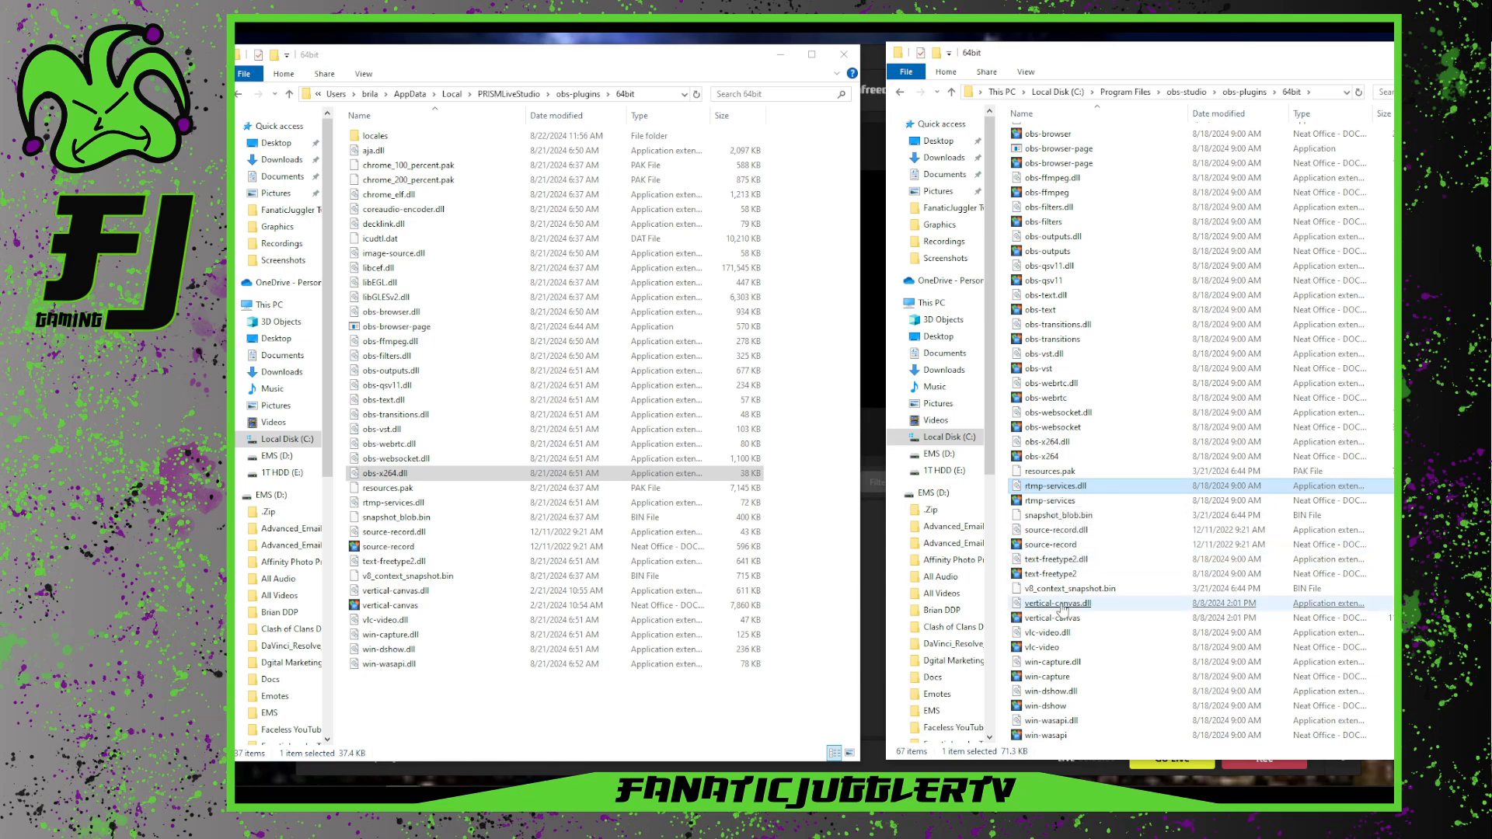
left_click(1061, 567)
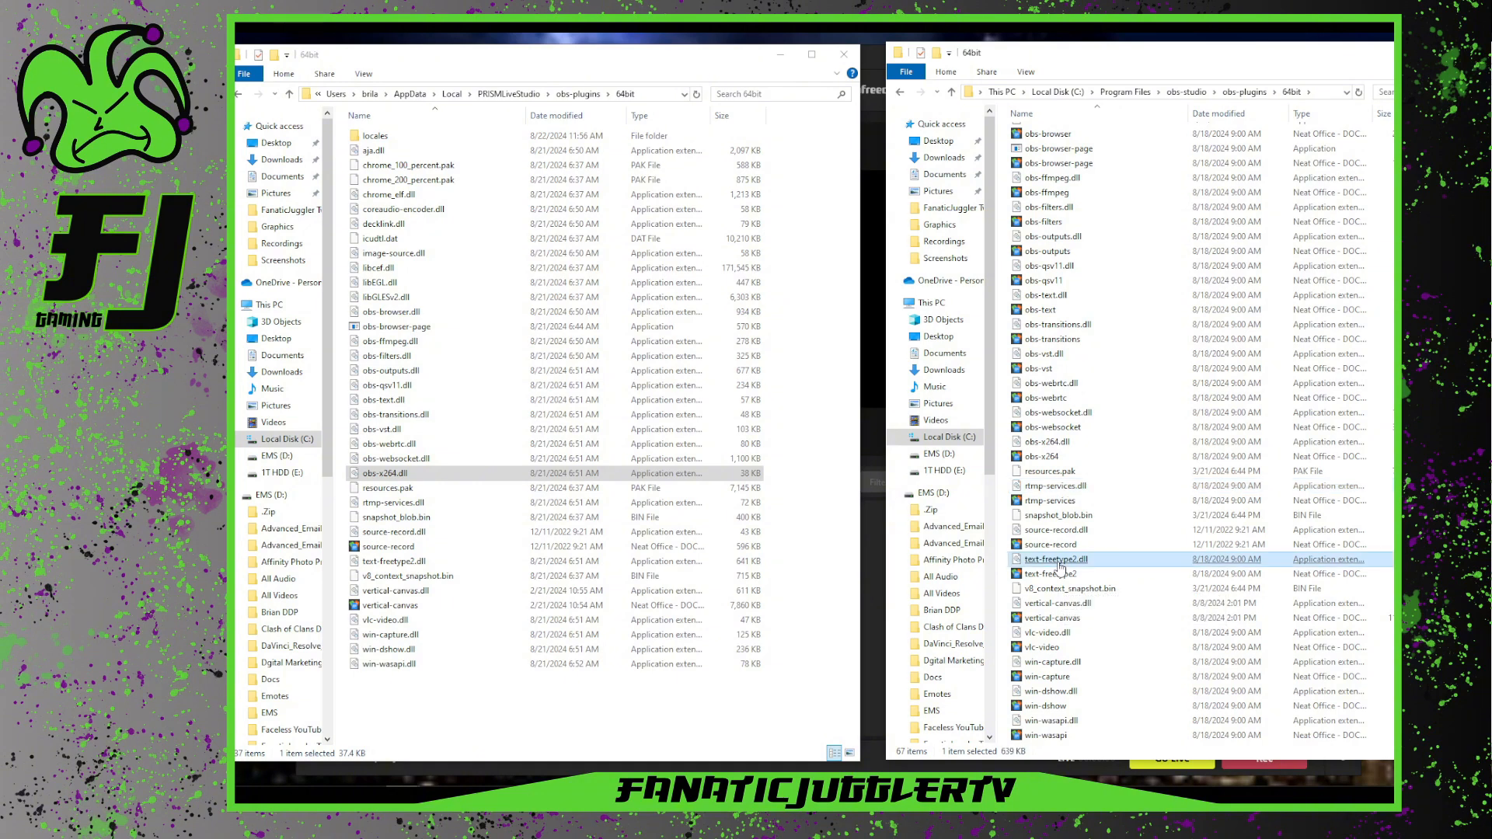
left_click(1049, 488)
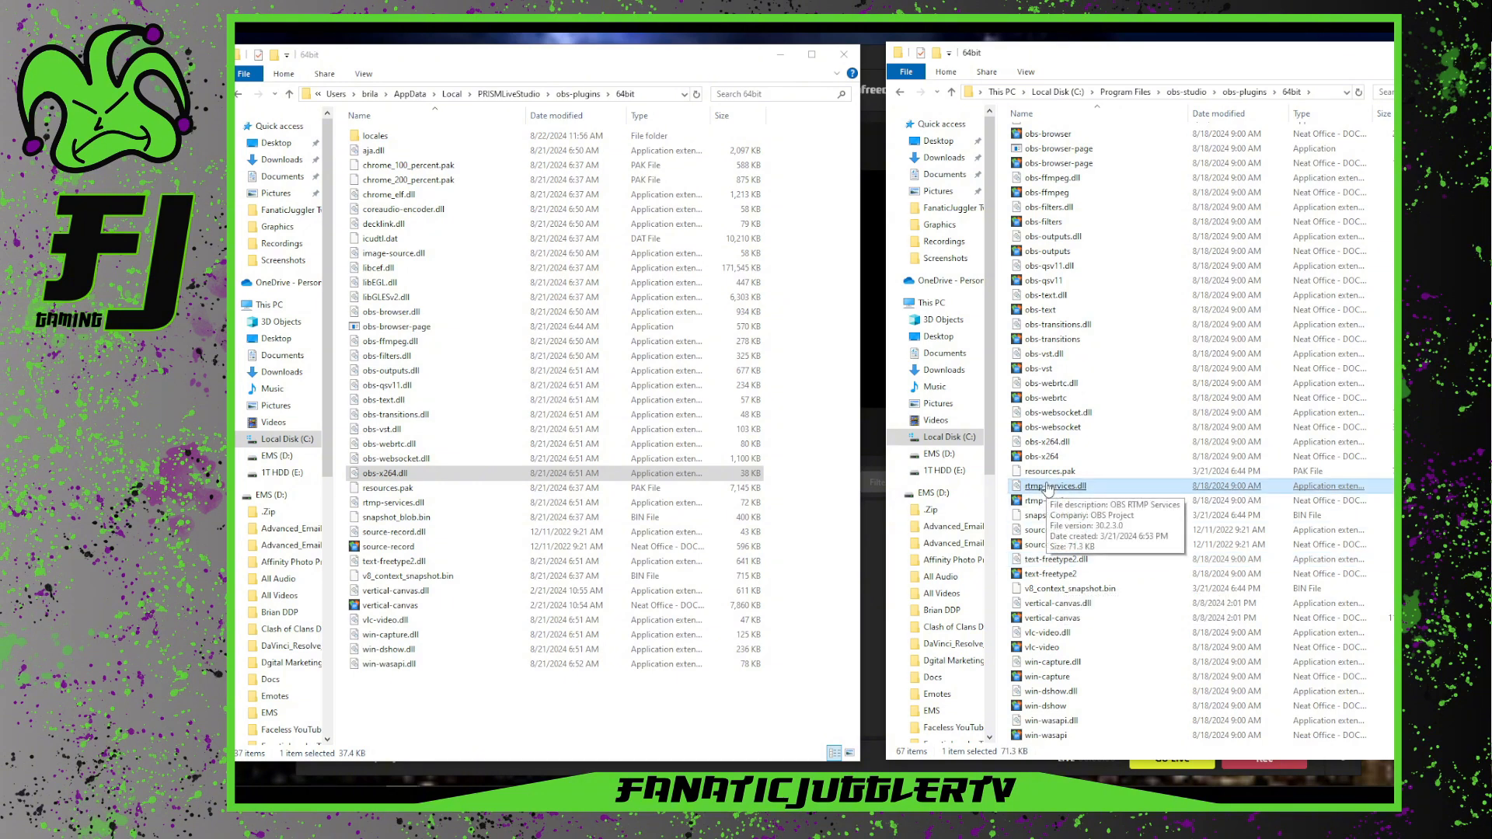
scroll(1046, 488, "up", 2)
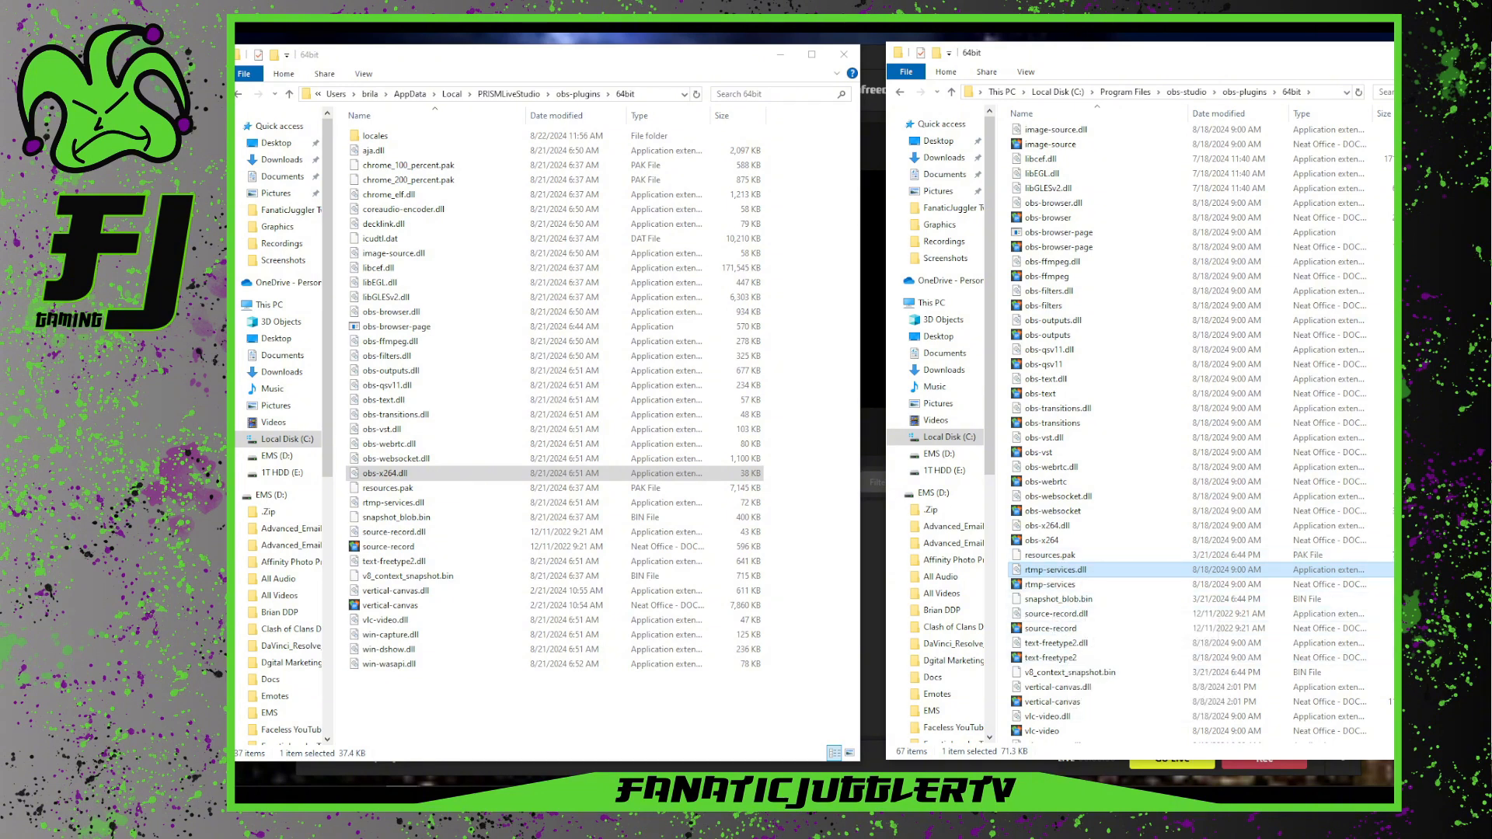
left_click(1056, 616)
scroll(1060, 626, "down", 2)
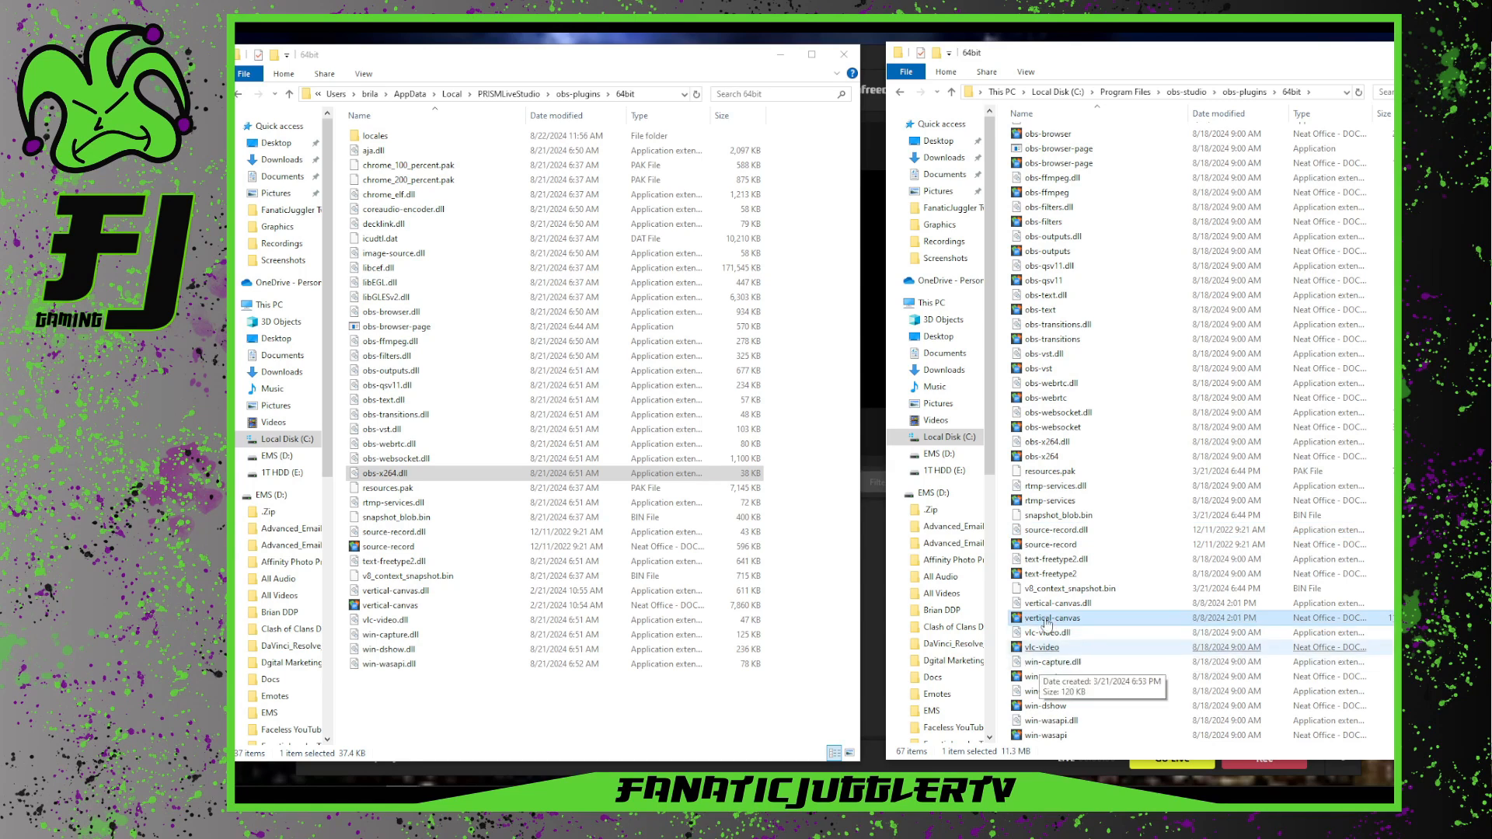
left_click(1046, 427)
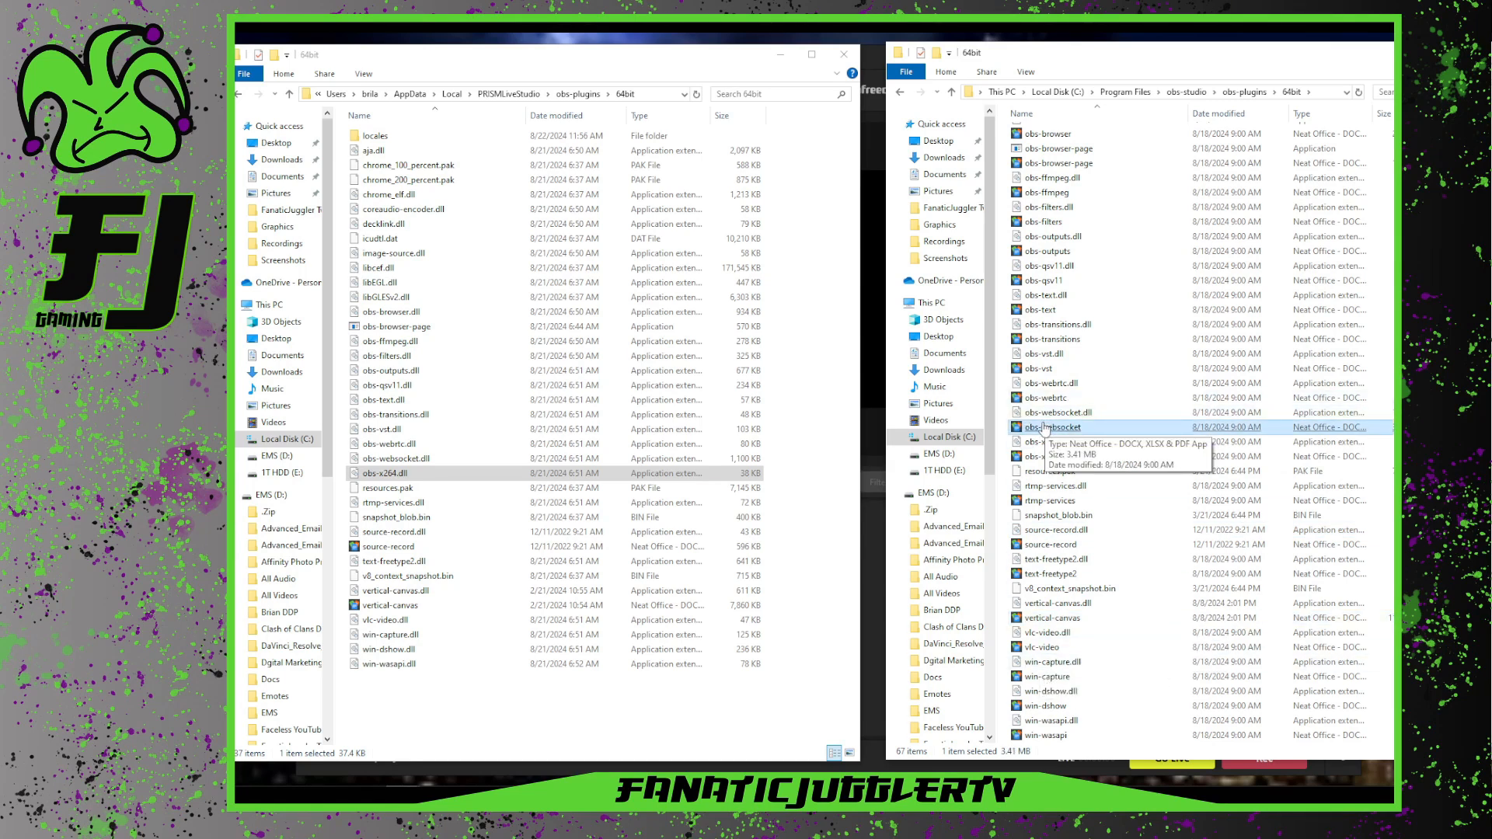
scroll(1043, 429, "up", 3)
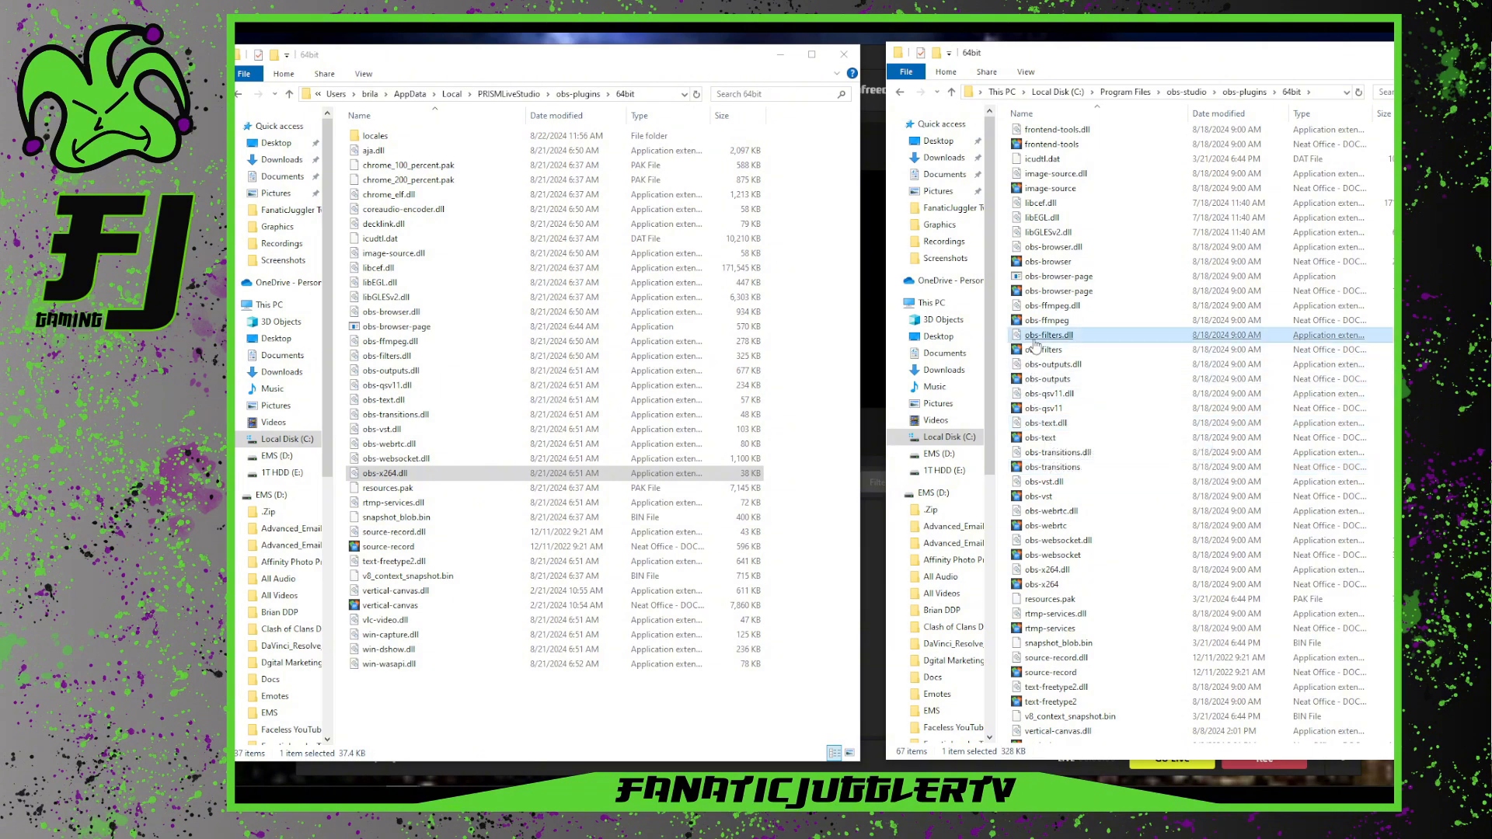
Compare the remaining OBS 64bit plugin files with PRISM's and close both folder windows
scroll(1035, 345, "down", 3)
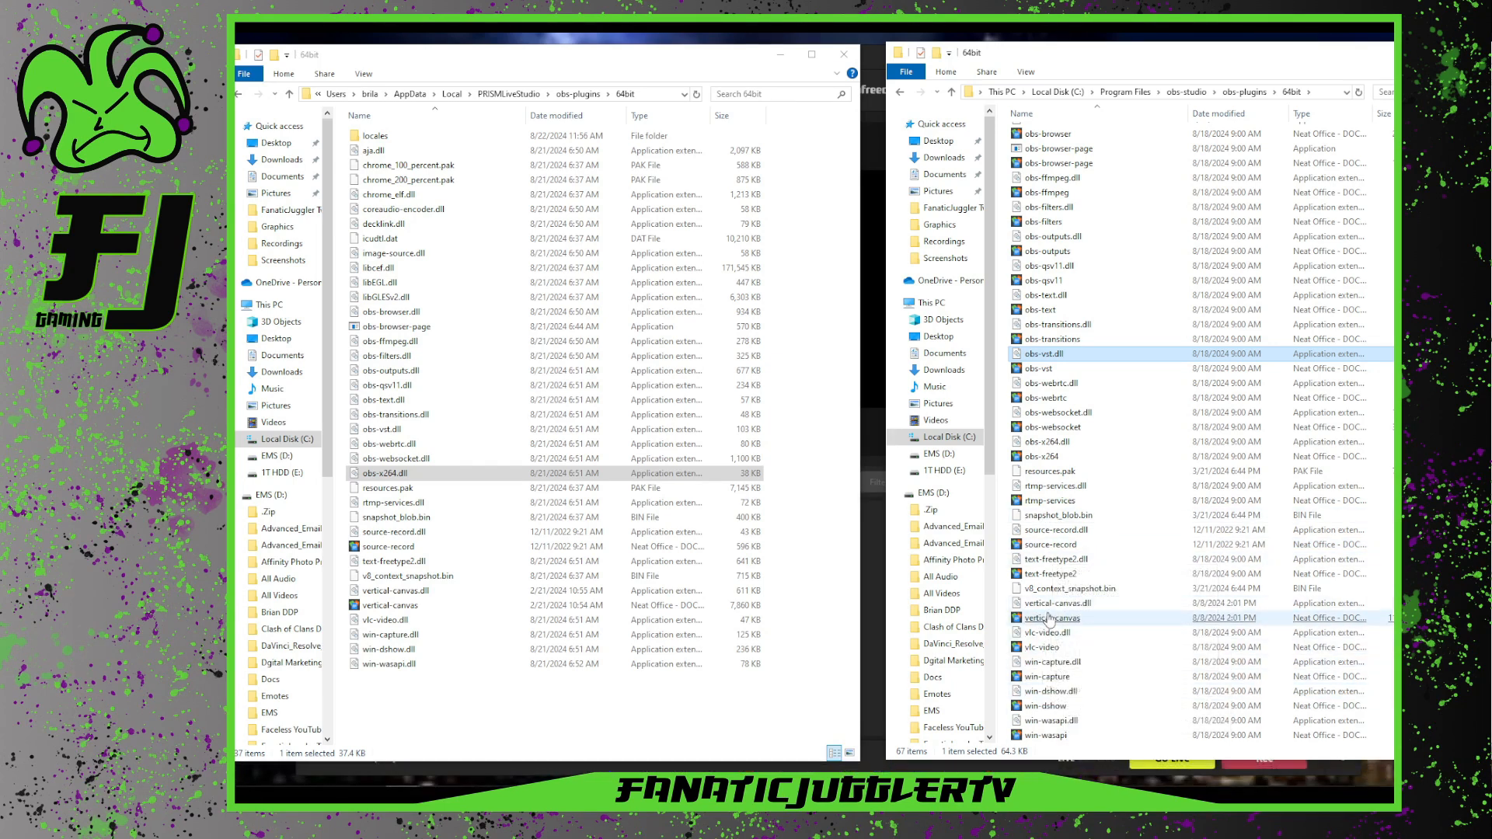
left_click(411, 476)
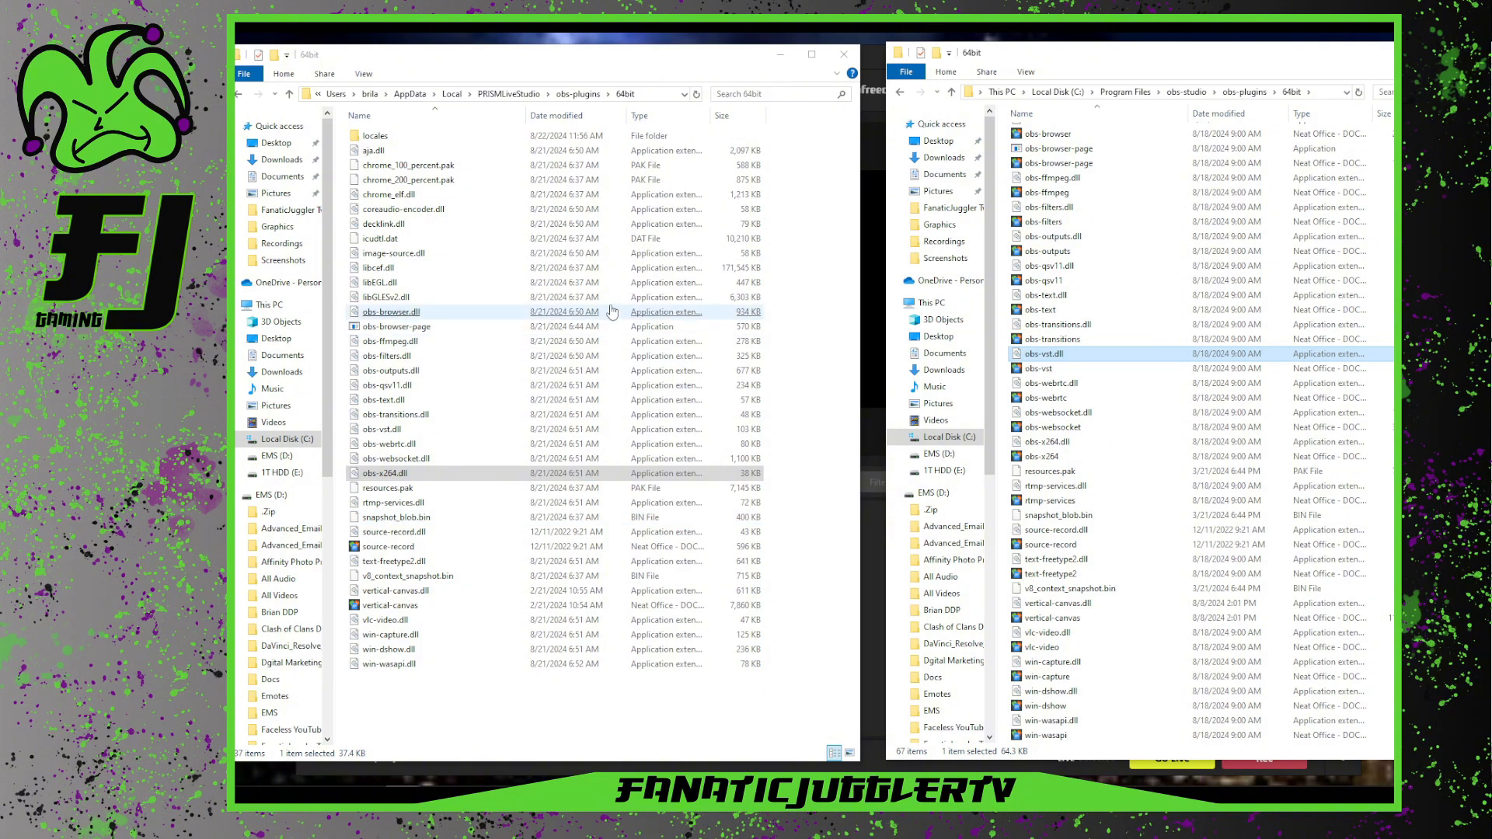
left_click(845, 56)
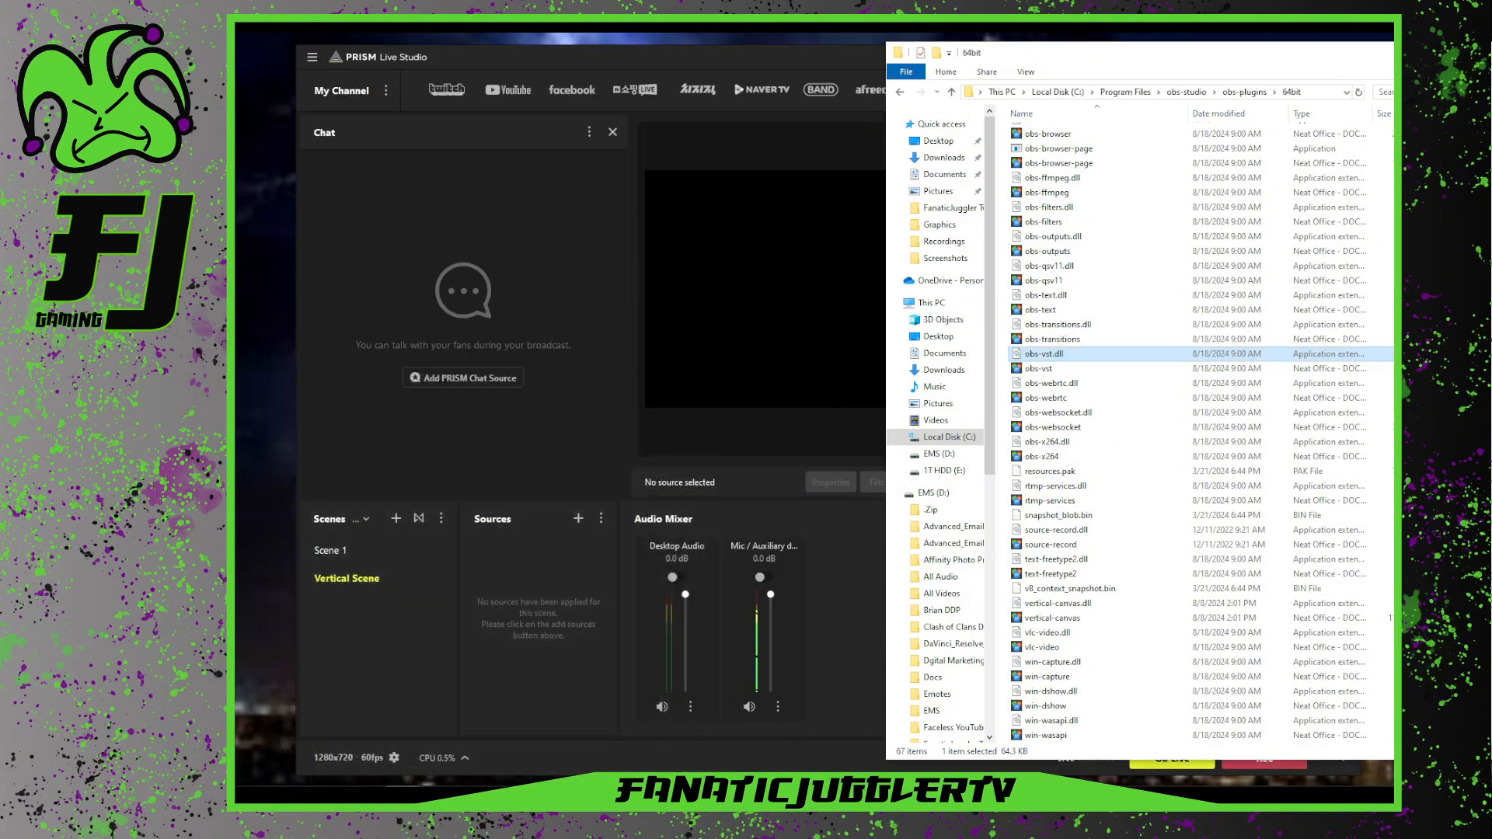
left_click(1412, 52)
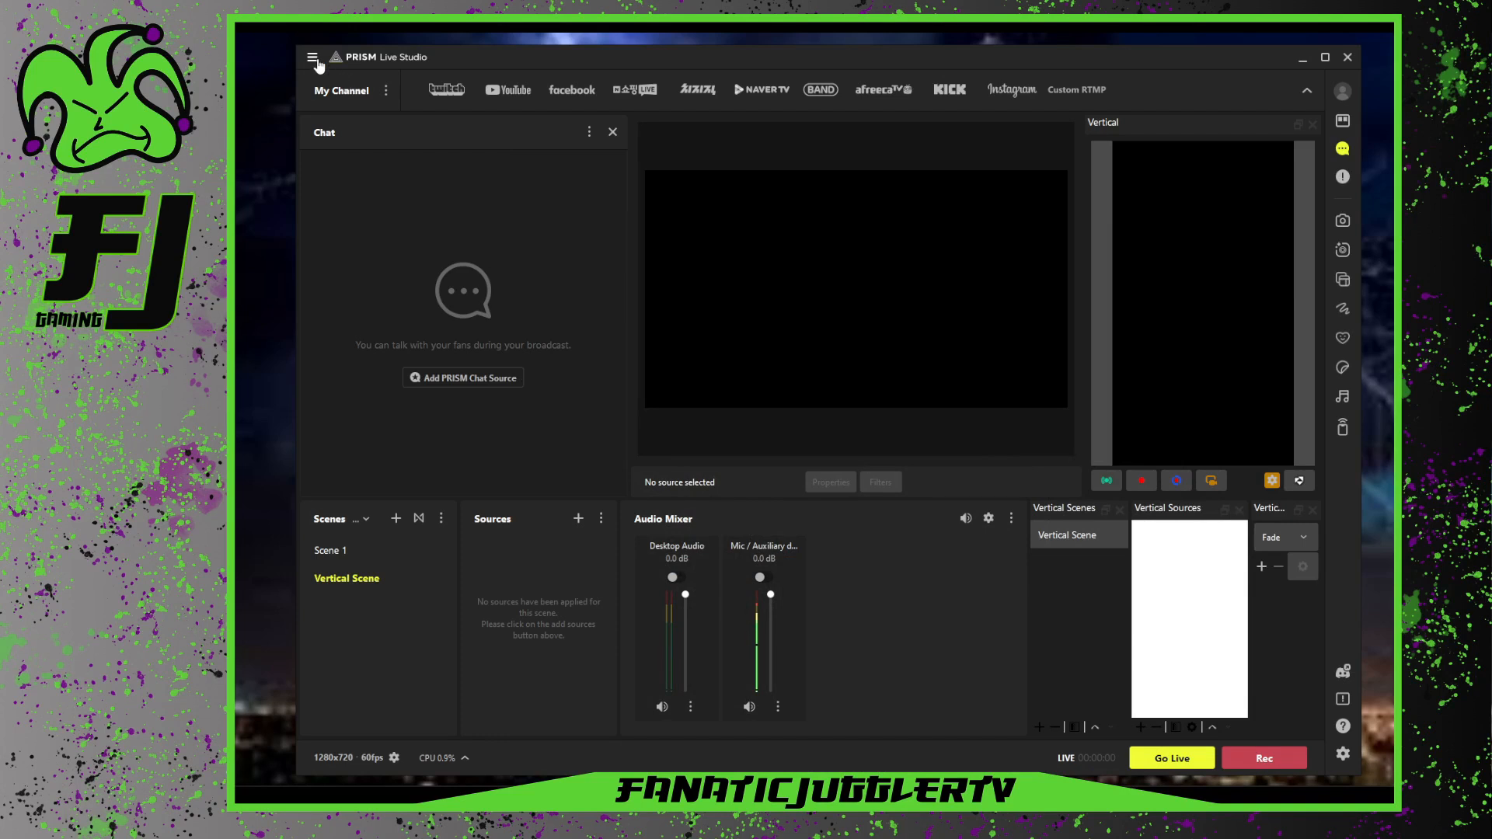
Apply the FanaticJugglerTV profile in PRISM Live Studio
left_click(313, 58)
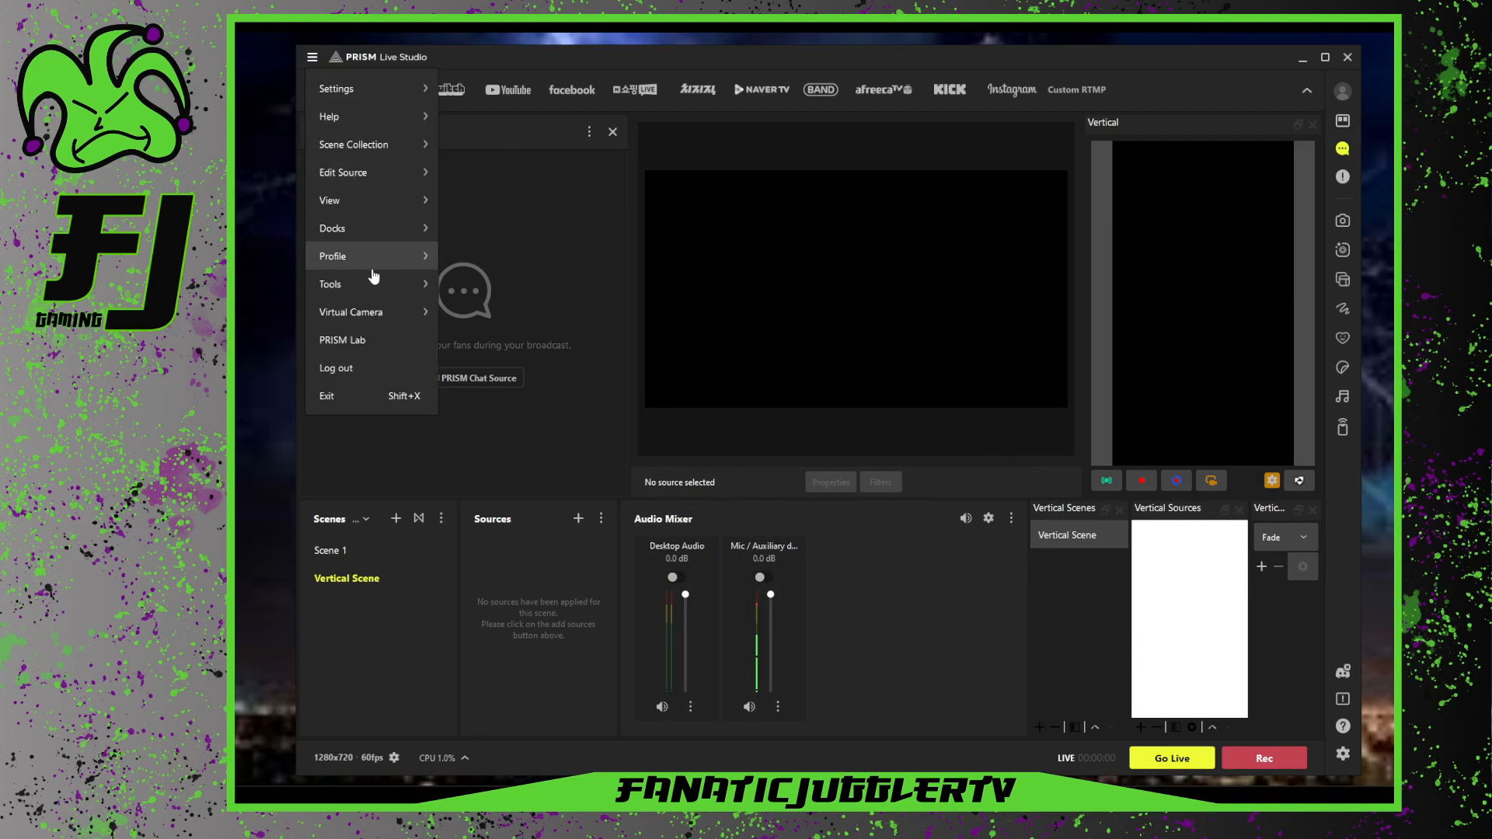
mouse_move(396, 255)
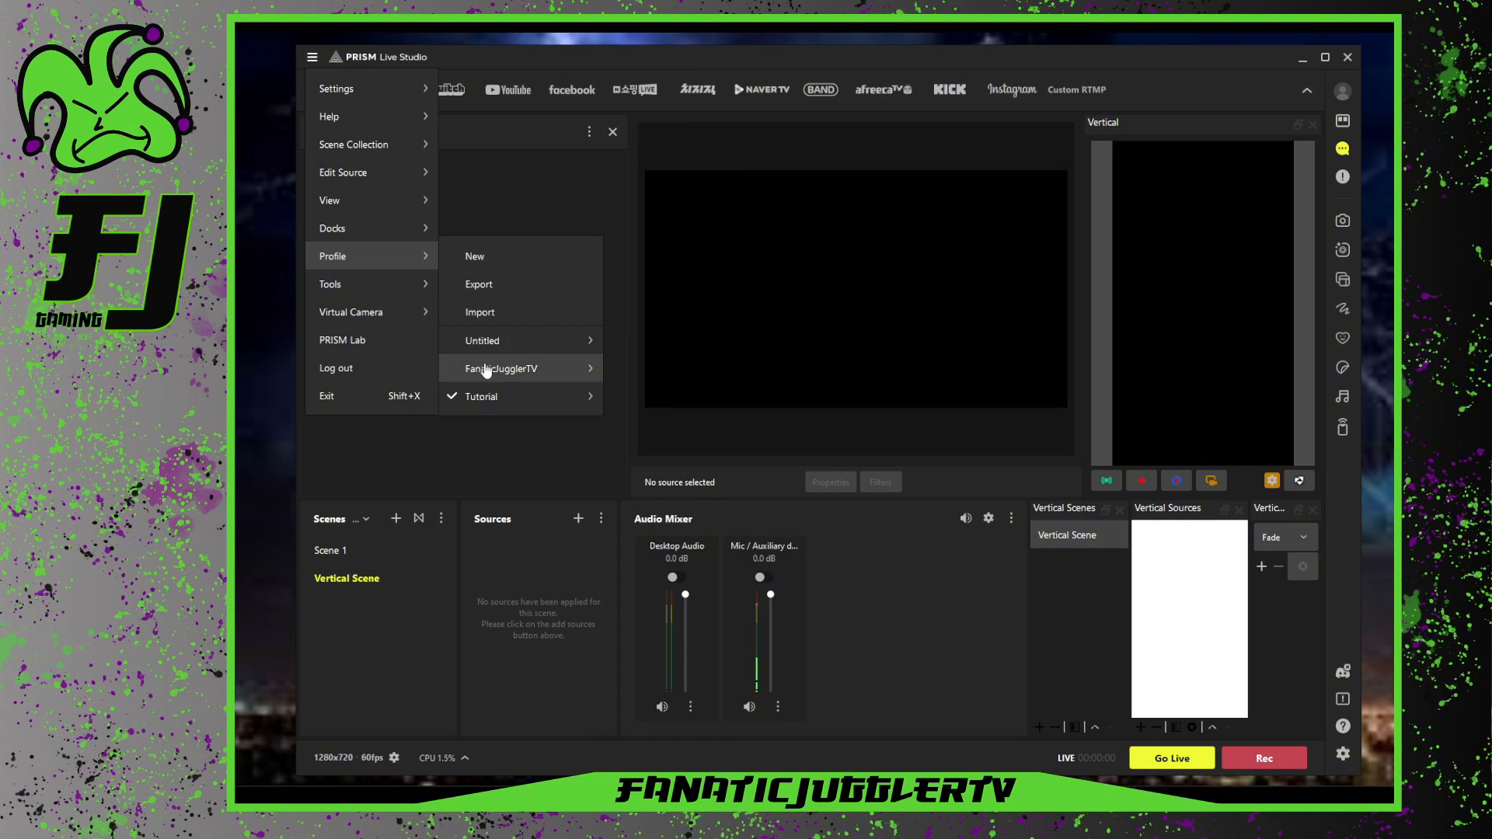
mouse_move(485, 370)
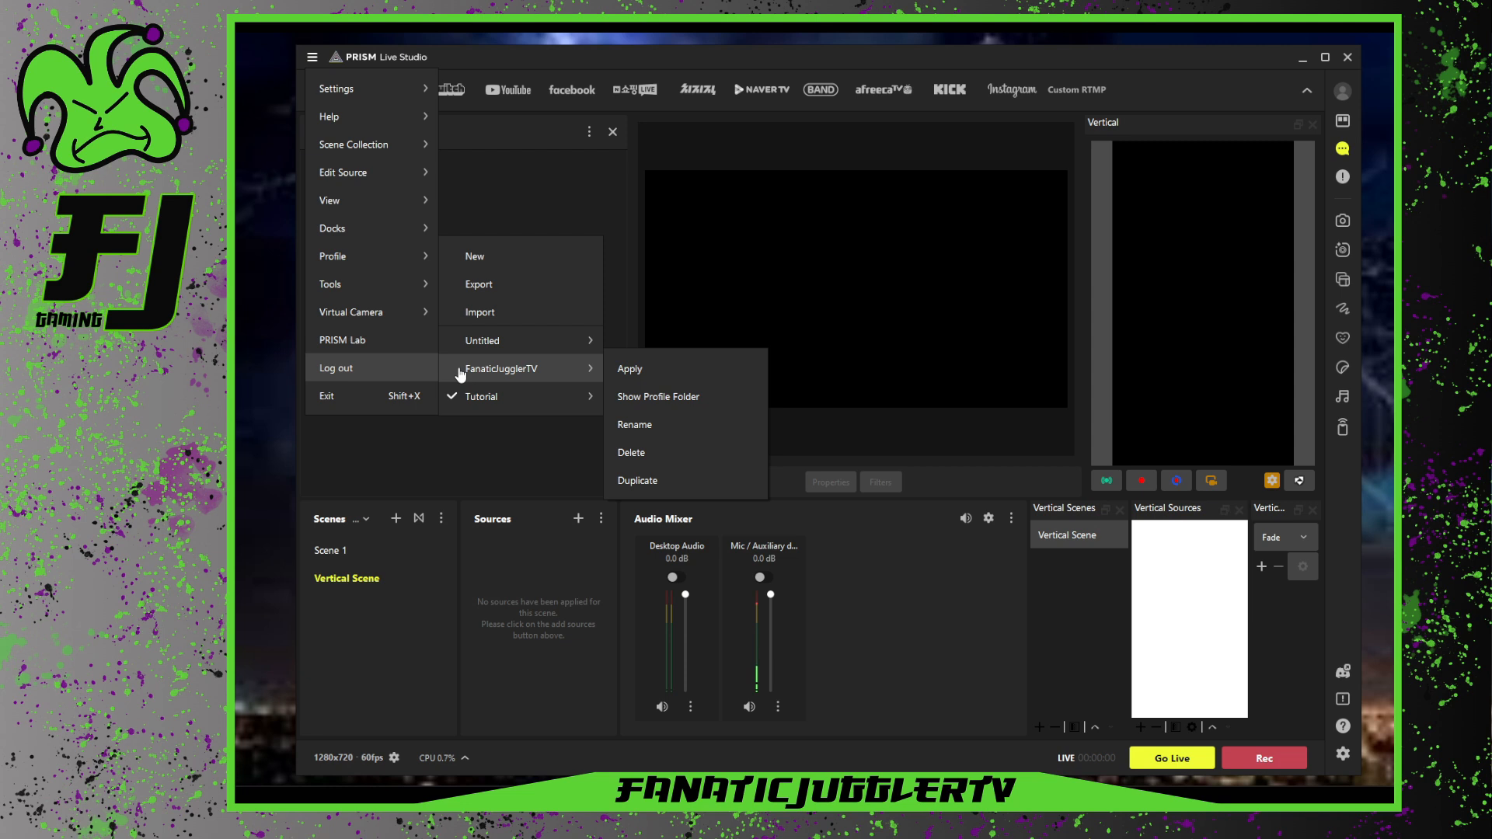
left_click(634, 370)
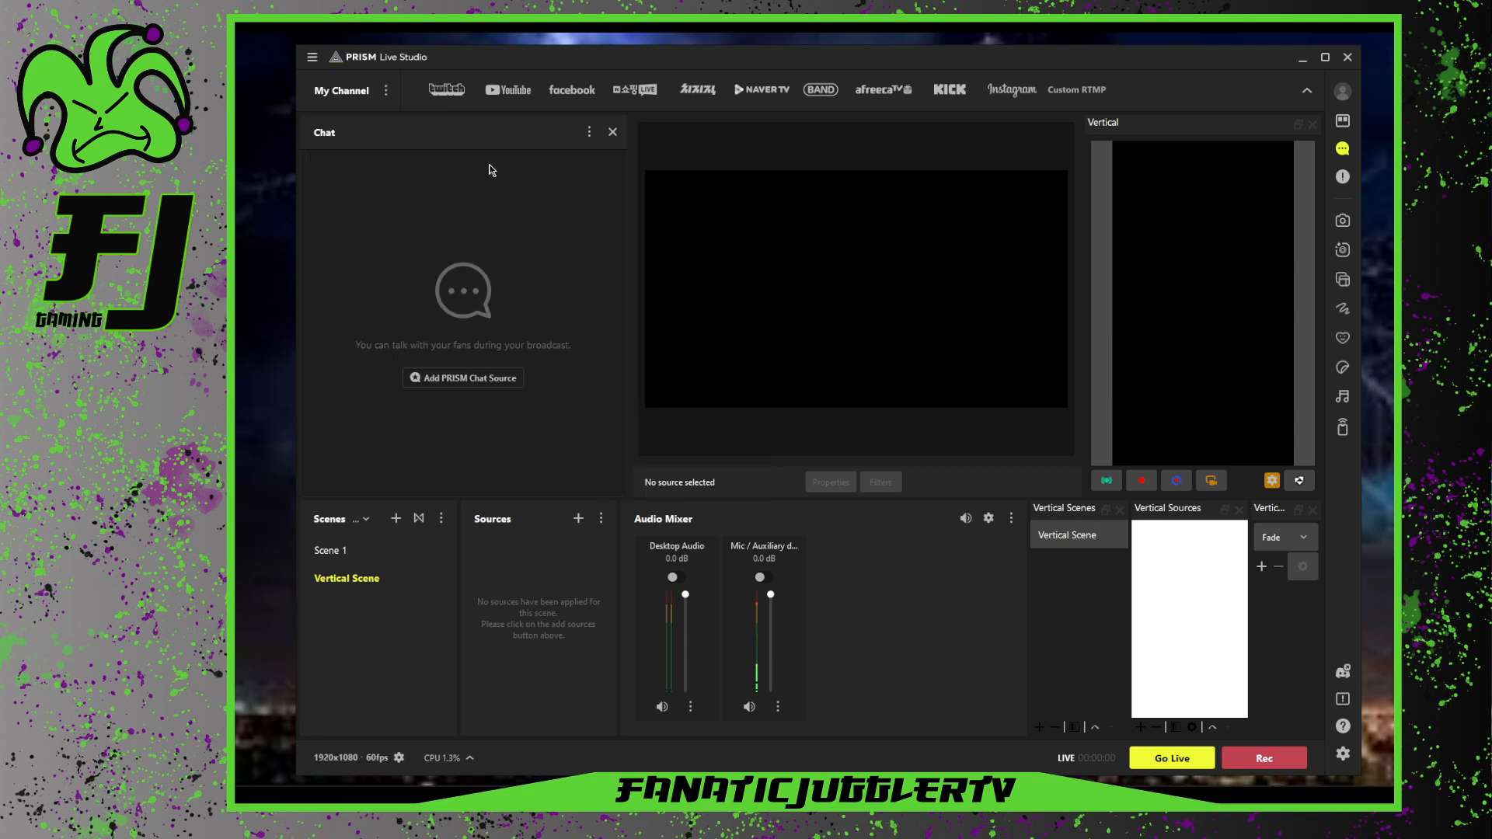
Review the scene collection commands, the scene set export option and the commands available for the Untitled profile
left_click(312, 57)
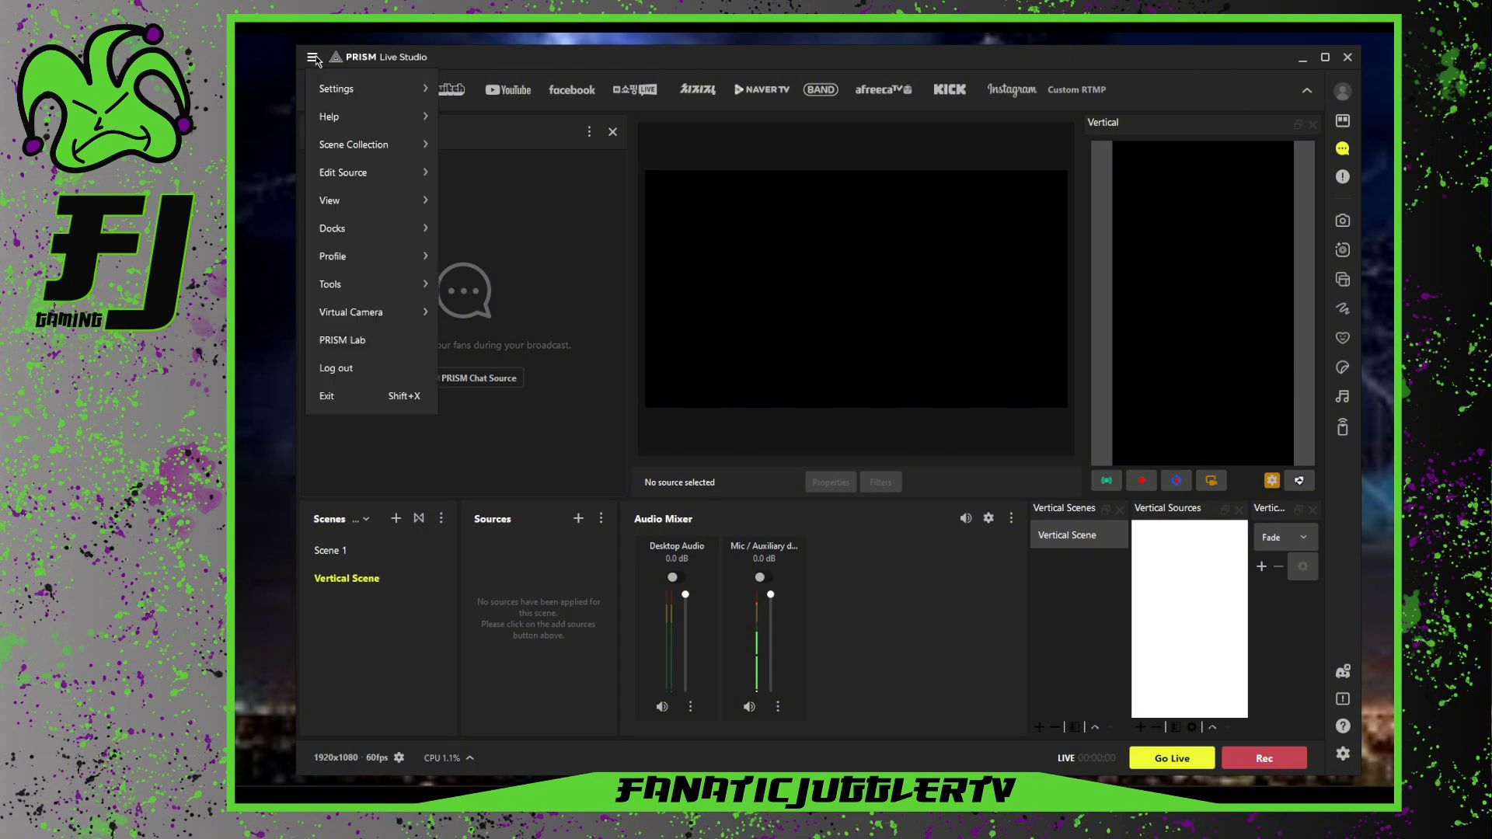
mouse_move(360, 155)
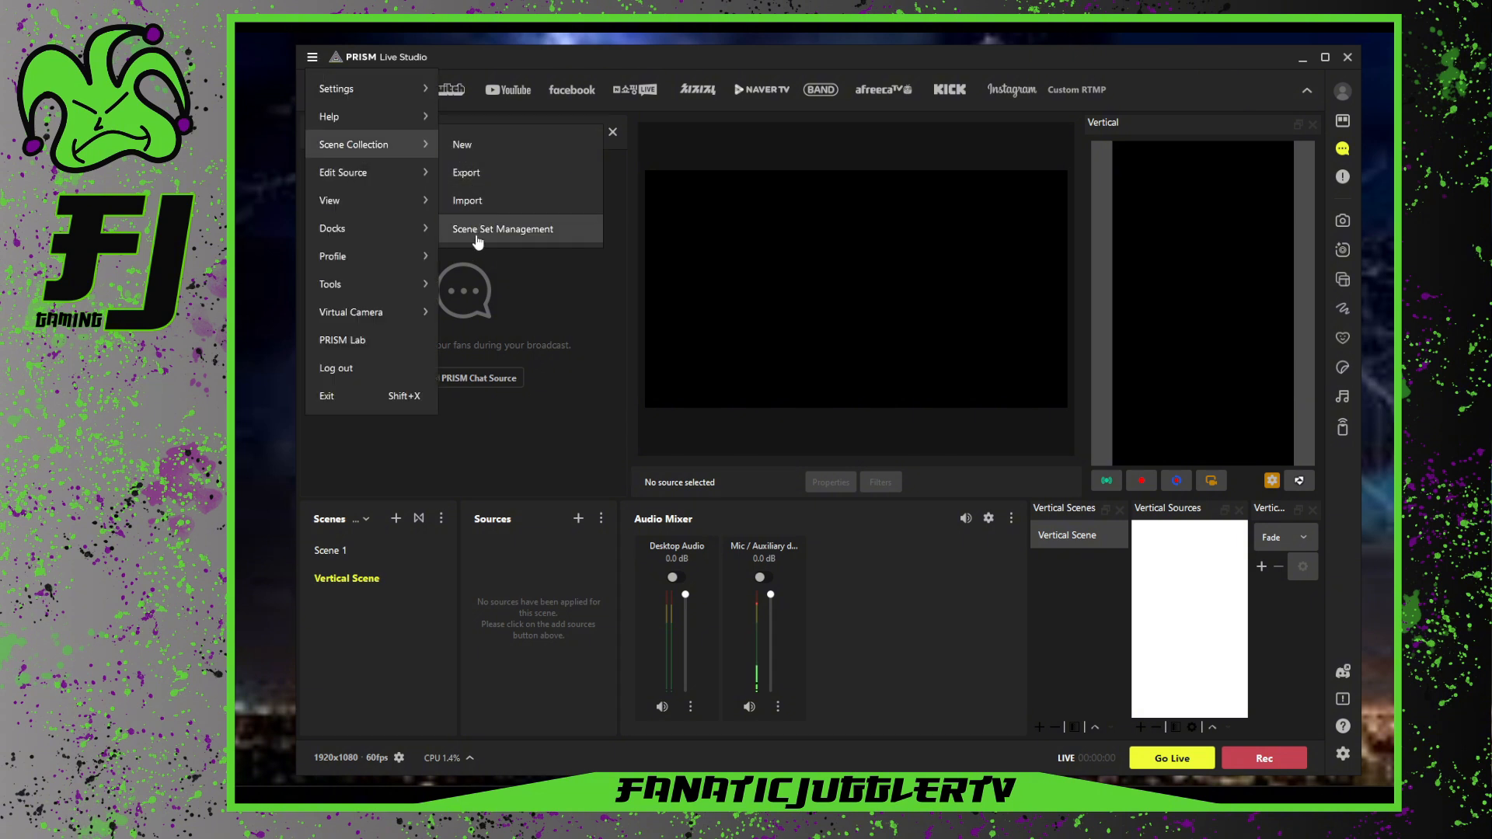
left_click(441, 519)
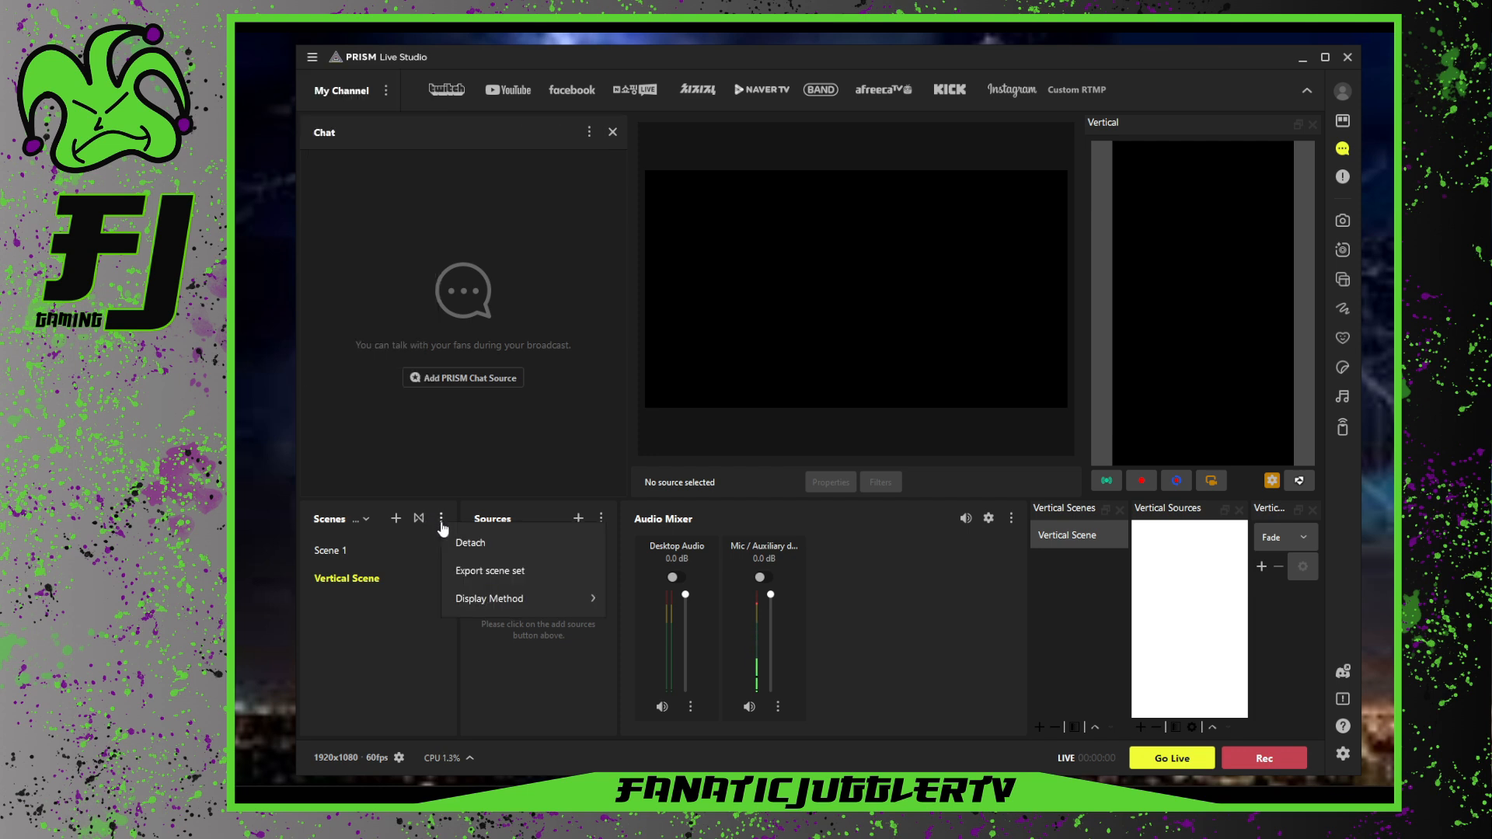
left_click(442, 523)
left_click(311, 56)
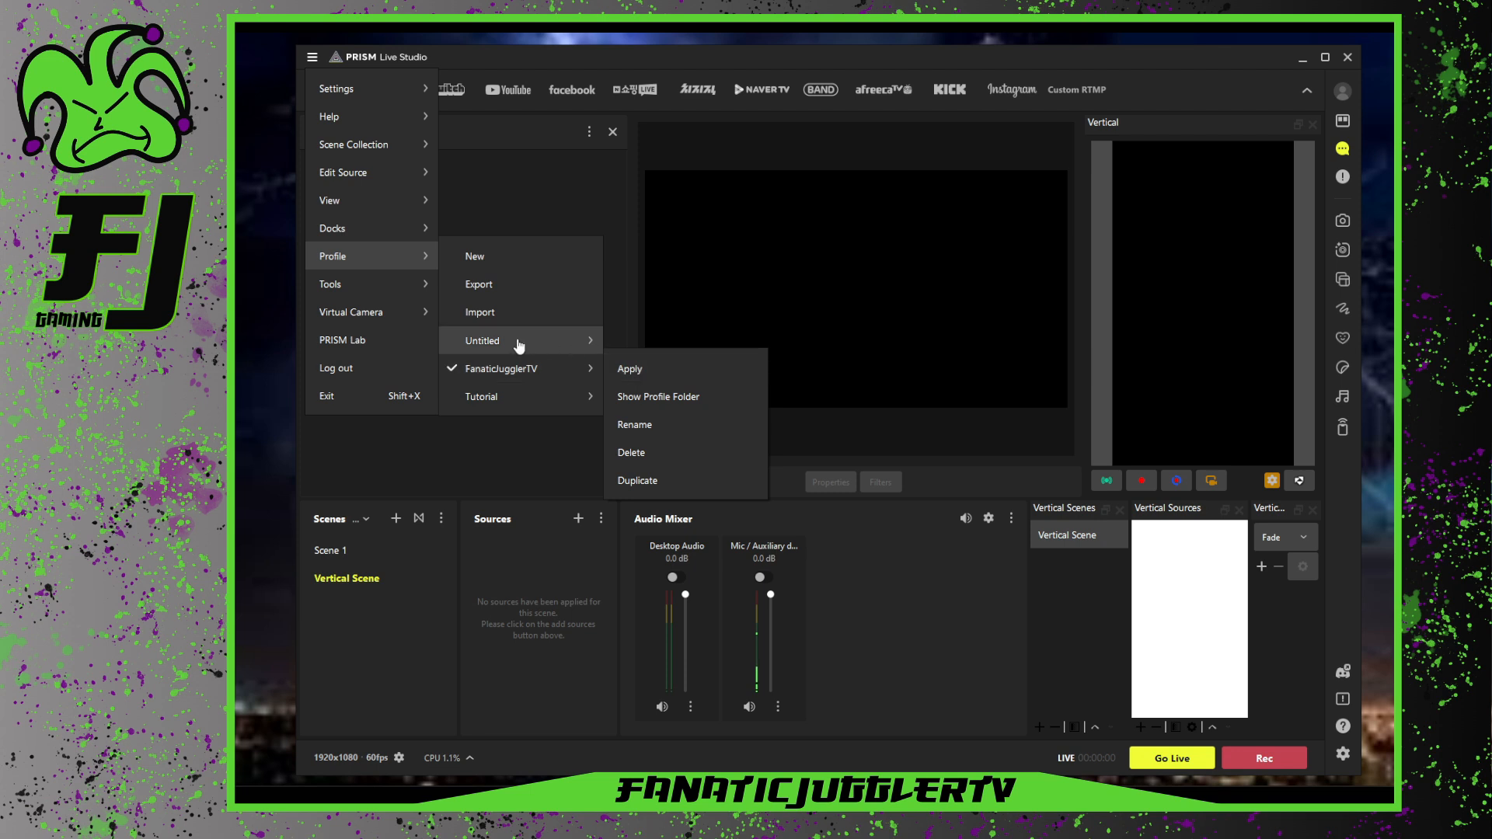
mouse_move(457, 344)
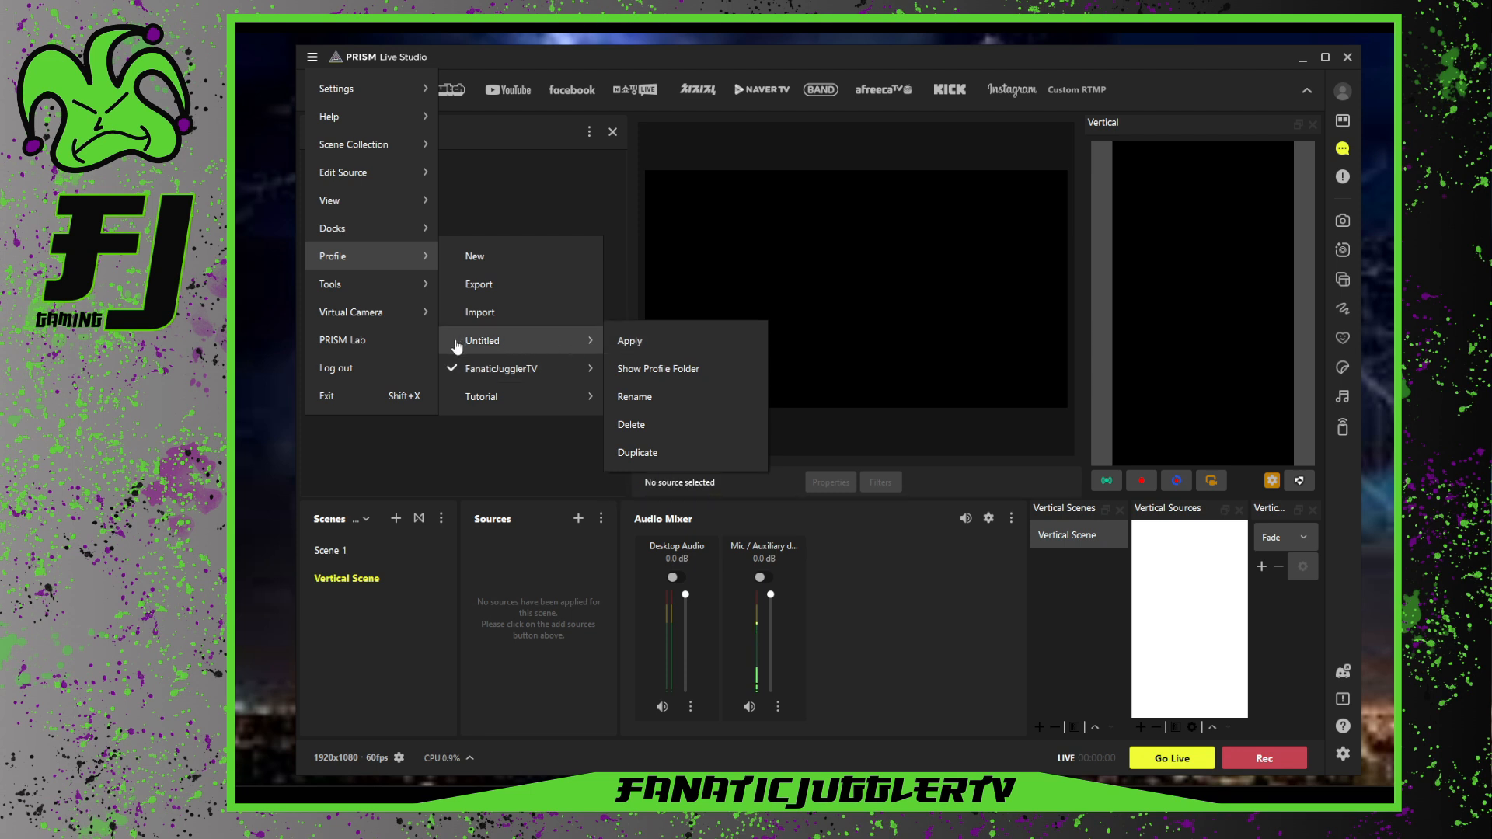
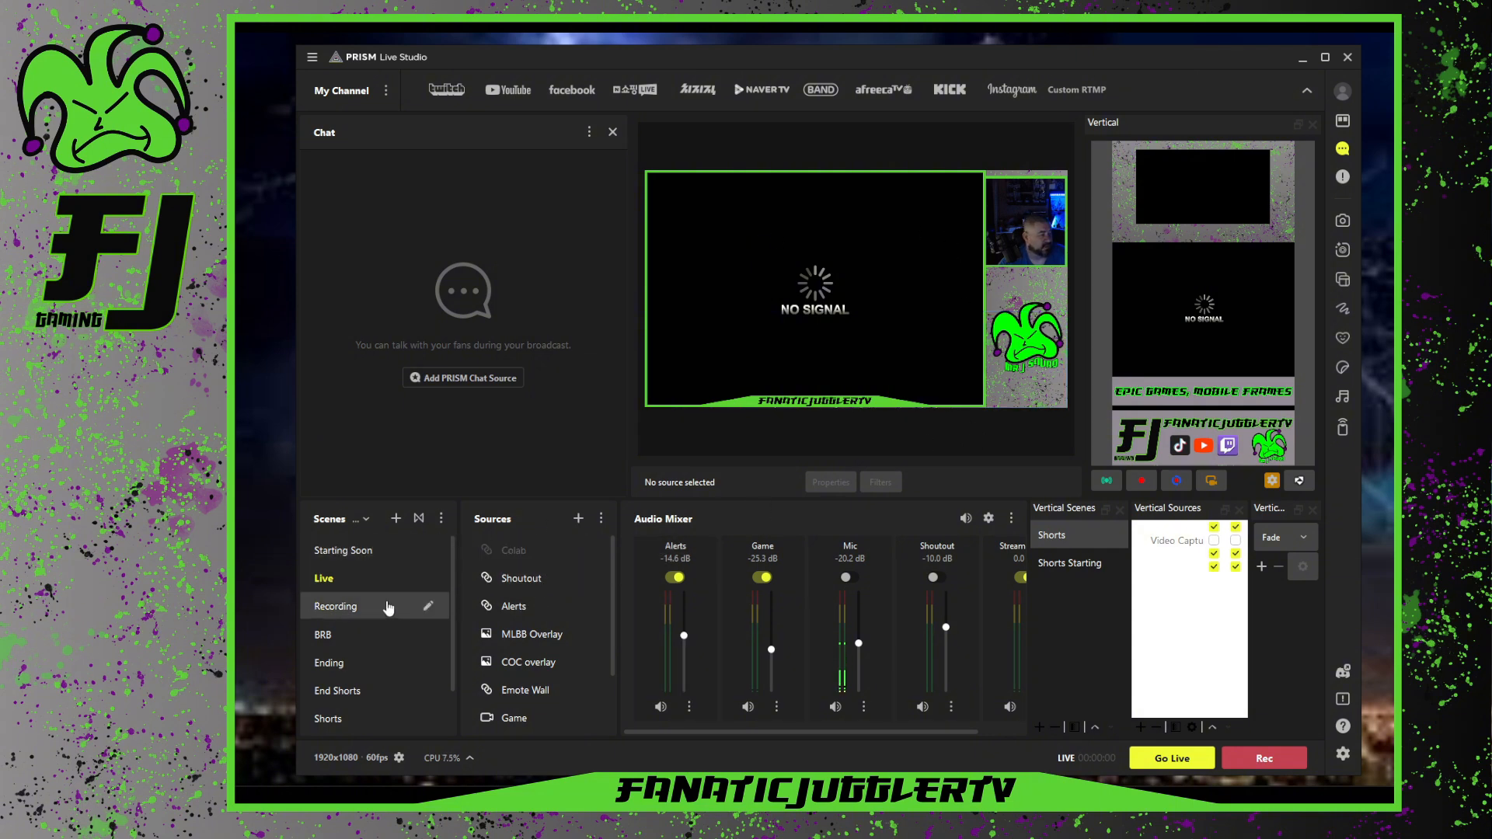
Look through the scenes from Starting Soon to Intermission and the sources of the Live scene
scroll(458, 640, "down", 2)
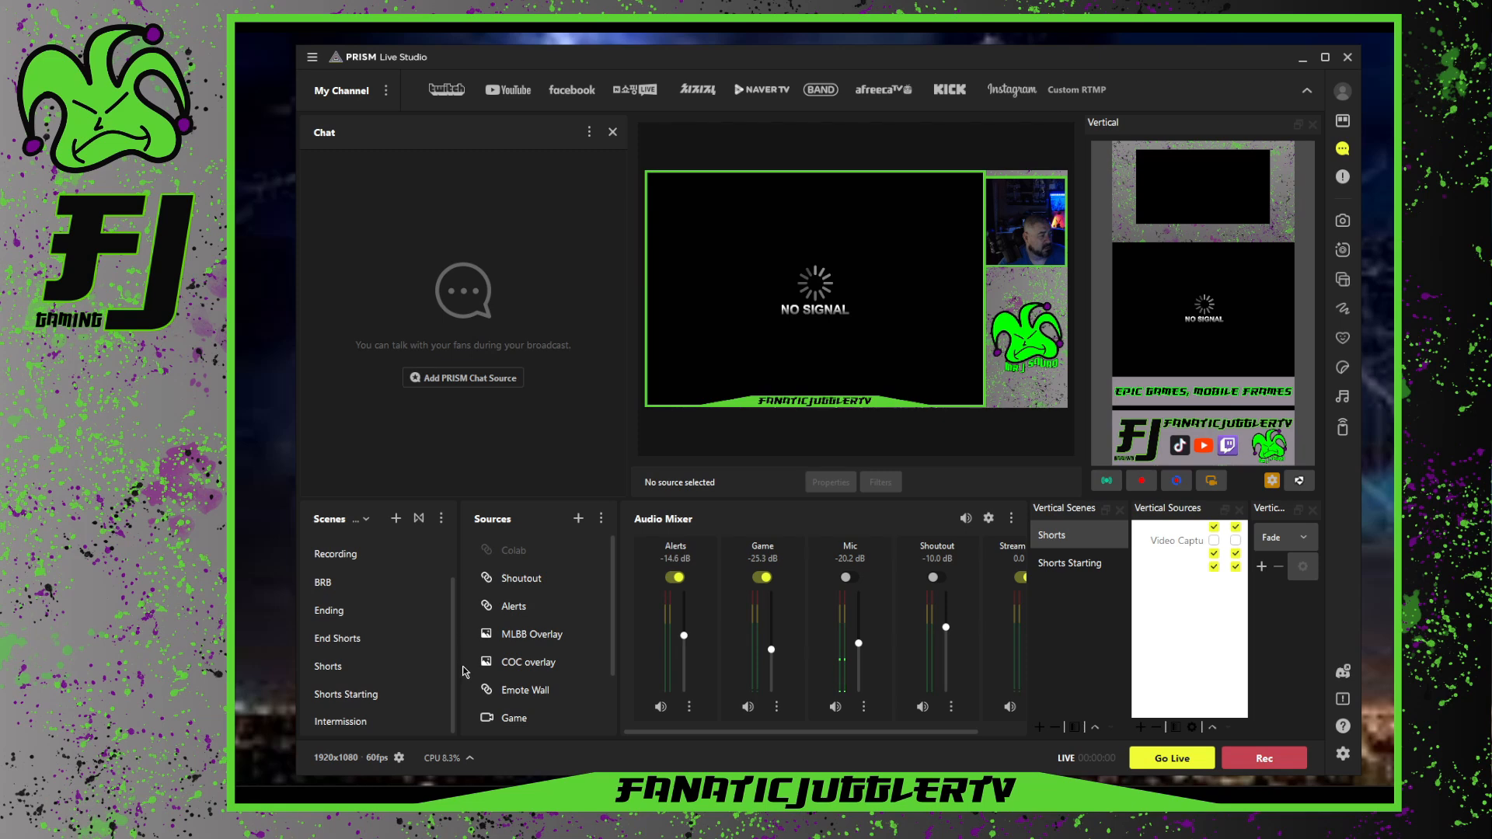
scroll(457, 666, "up", 2)
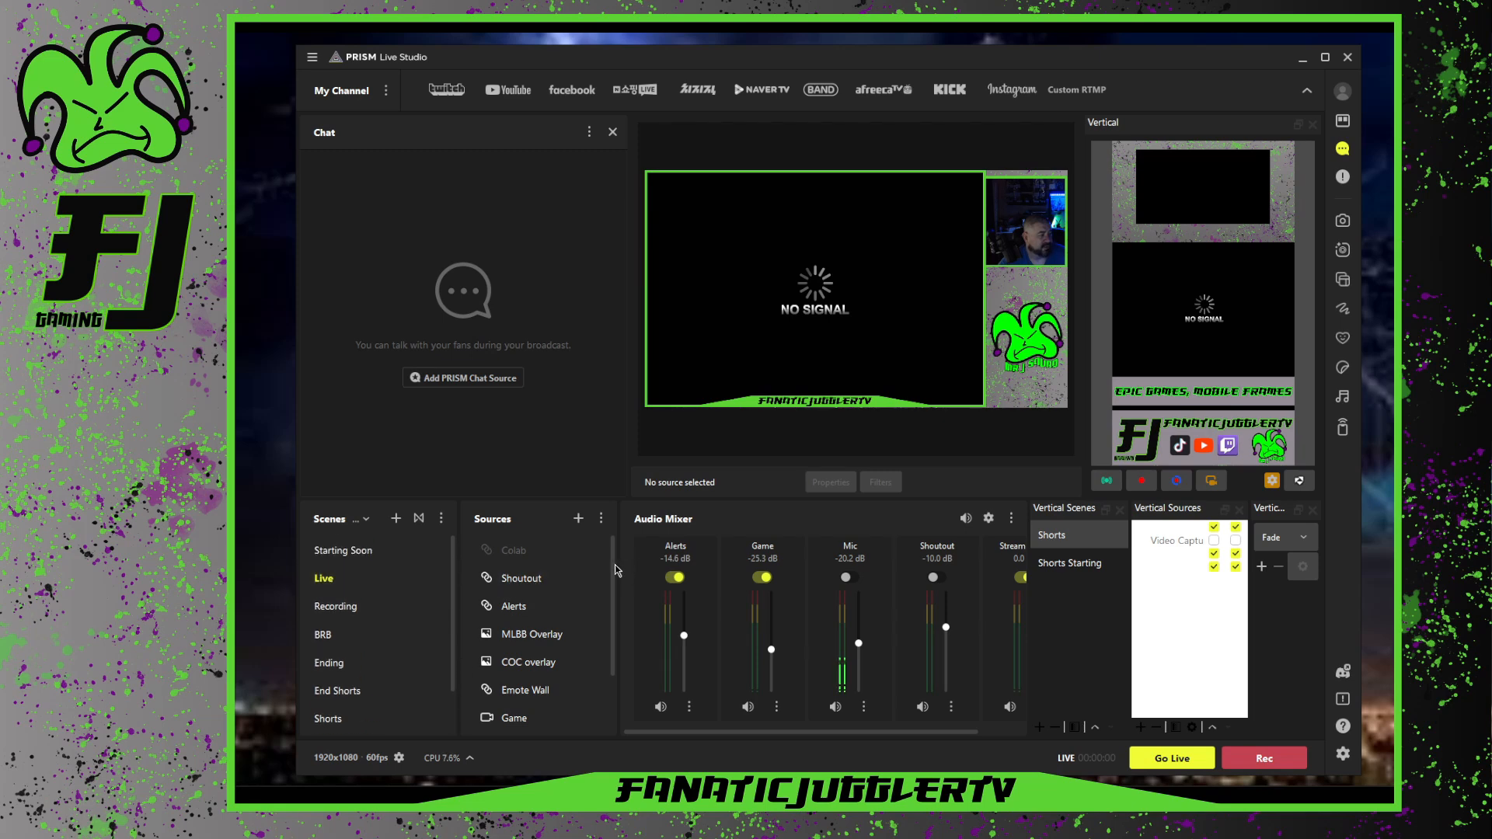
mouse_move(611, 566)
left_mouse_down()
mouse_move(617, 629)
mouse_move(614, 565)
left_mouse_up()
View the Twitch and Facebook login forms and the Kick custom channel form, closing each without signing in
left_click(441, 99)
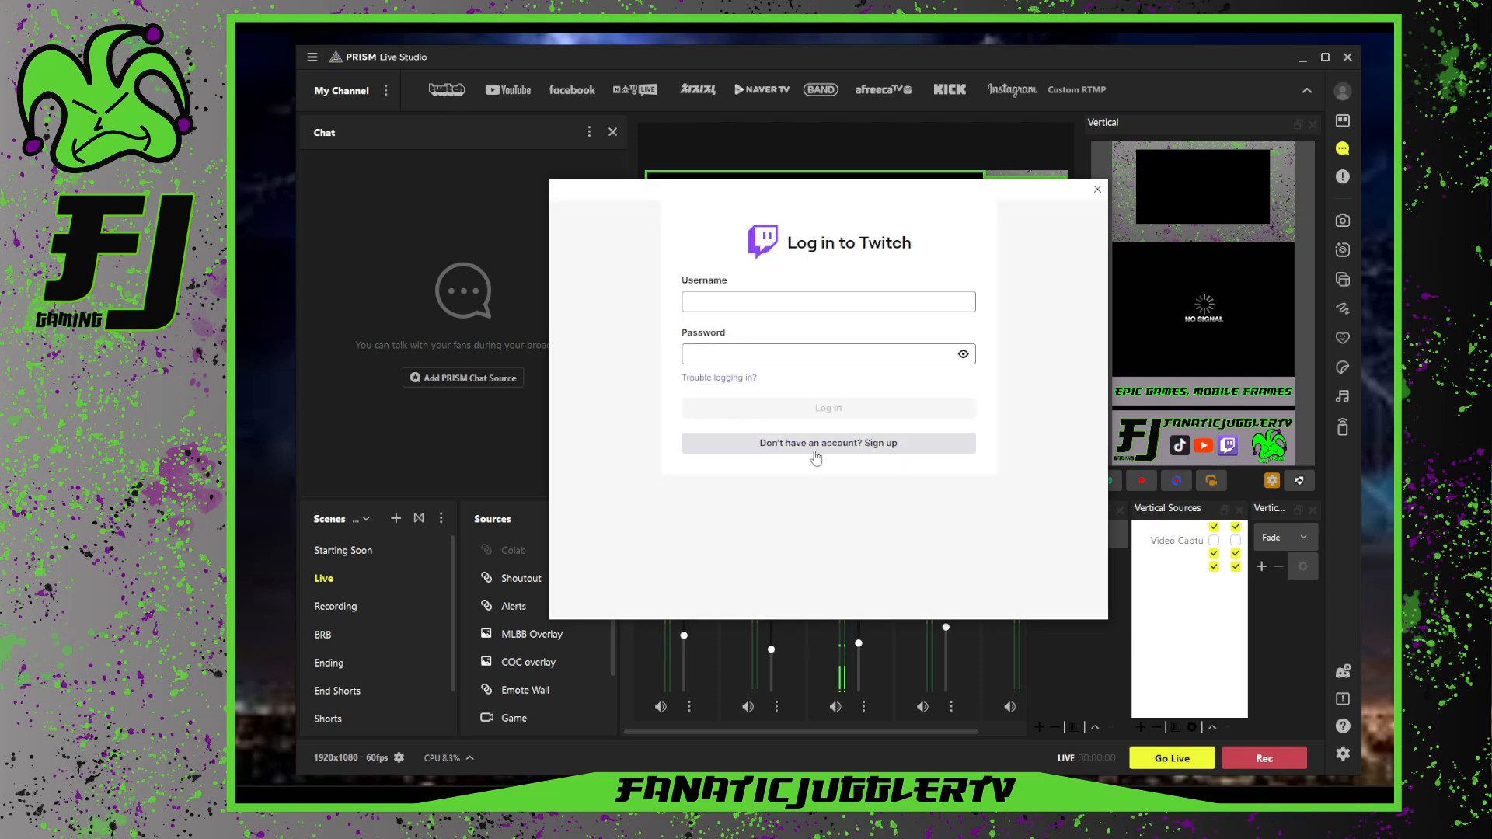
left_click(1096, 187)
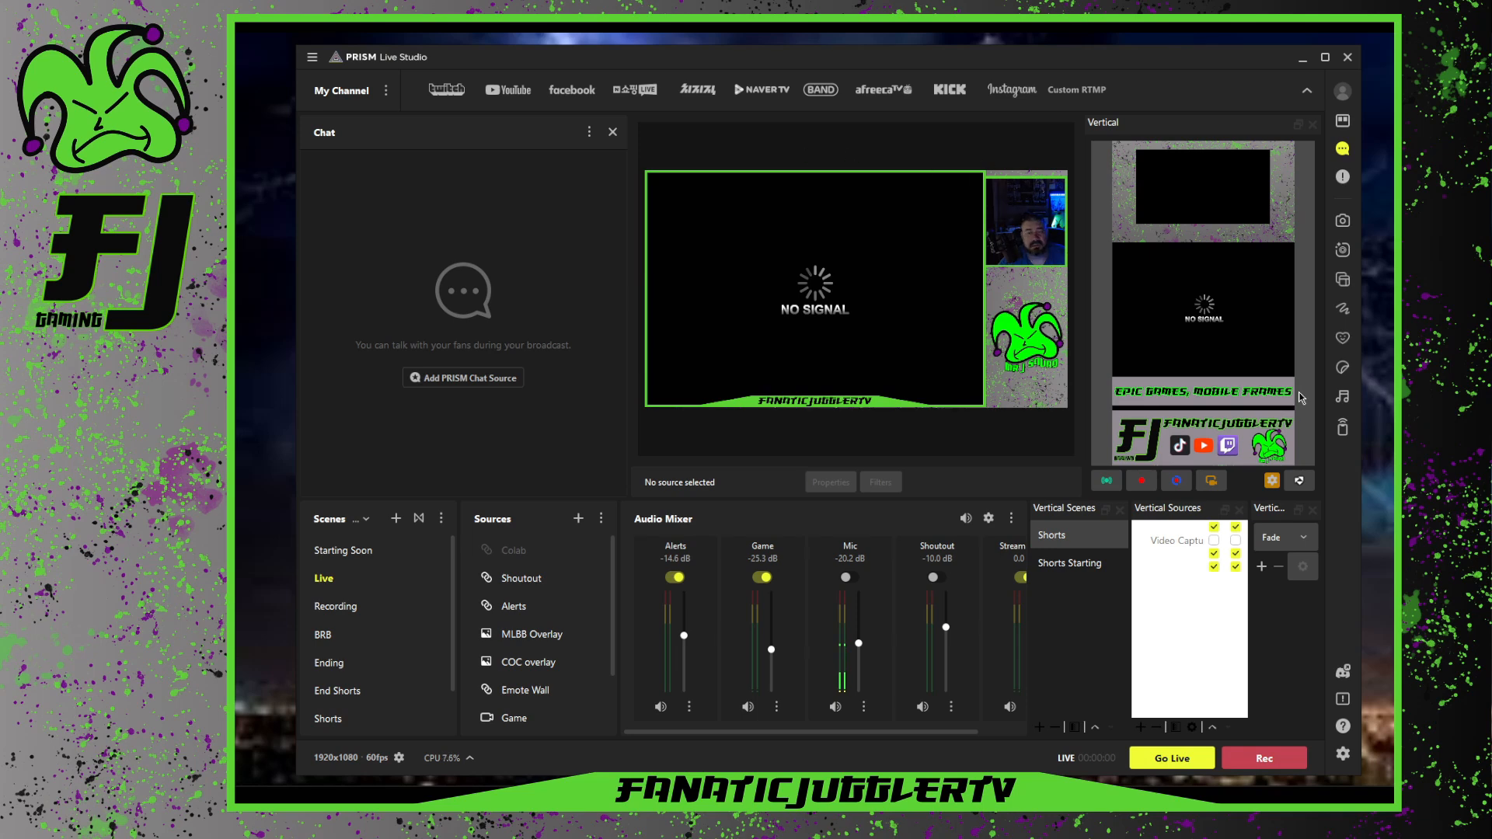
left_click(555, 93)
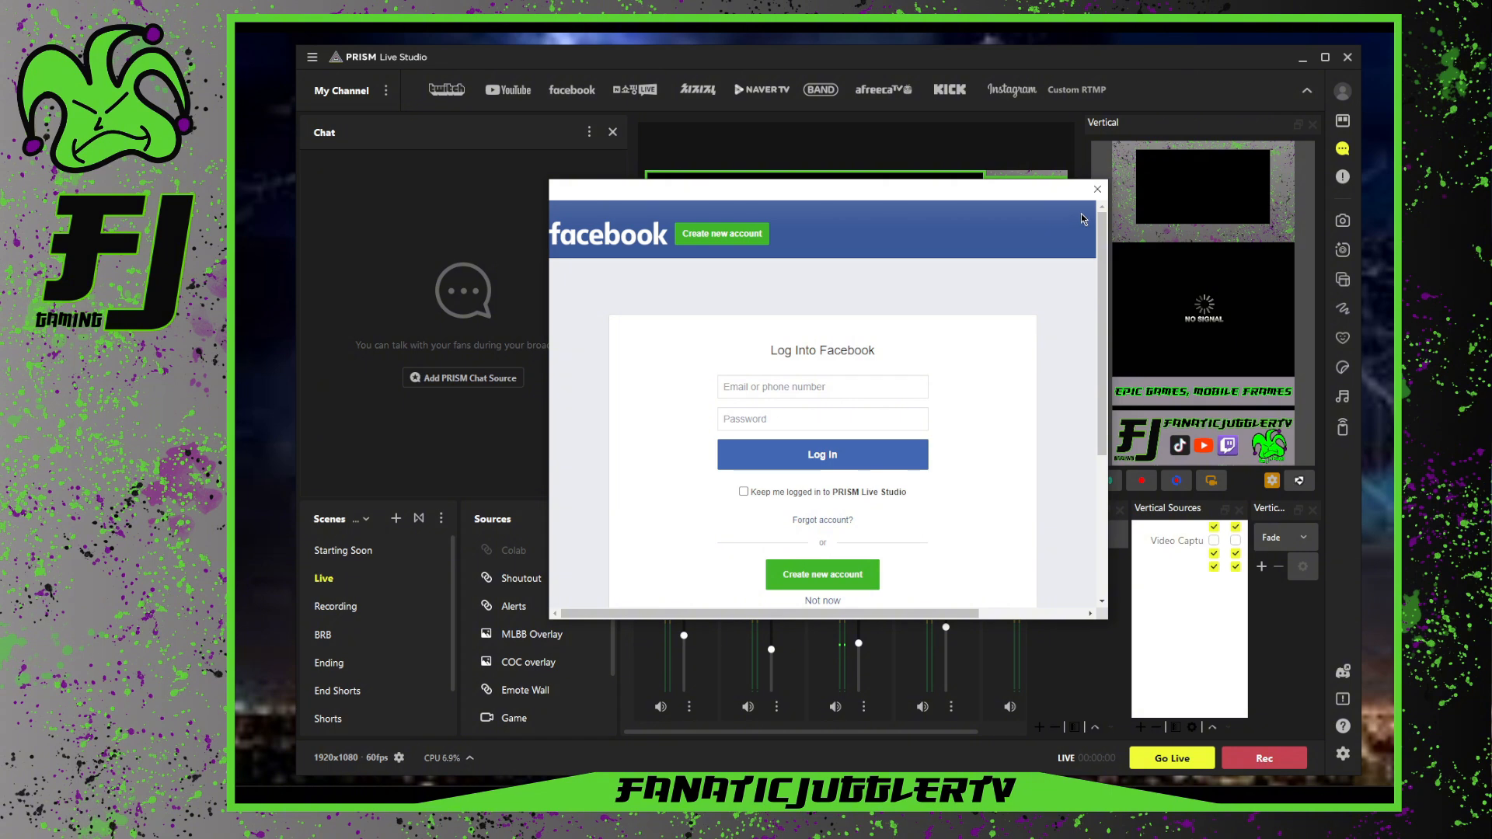
left_click(1097, 189)
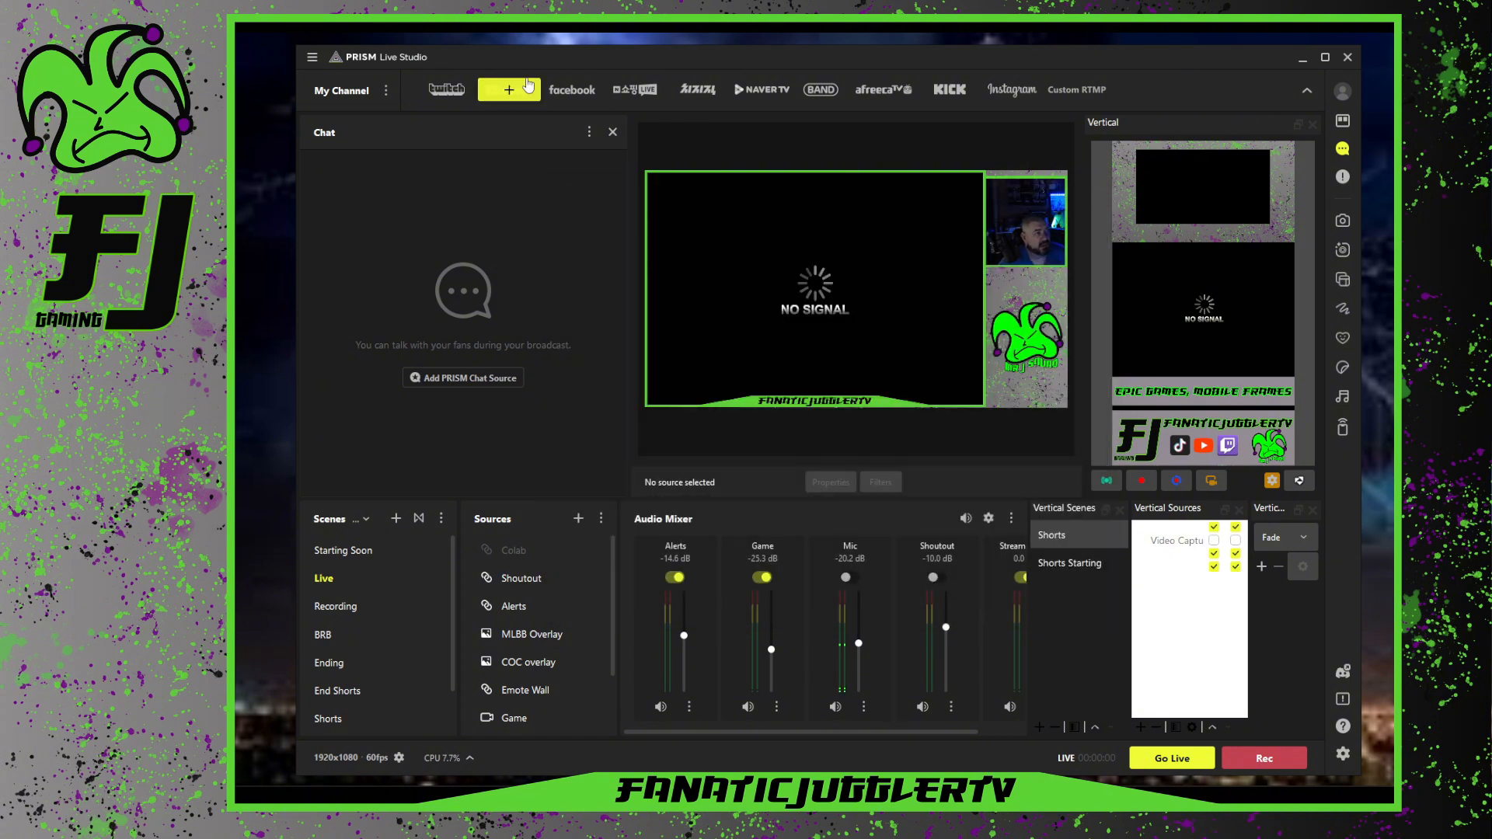
left_click(953, 99)
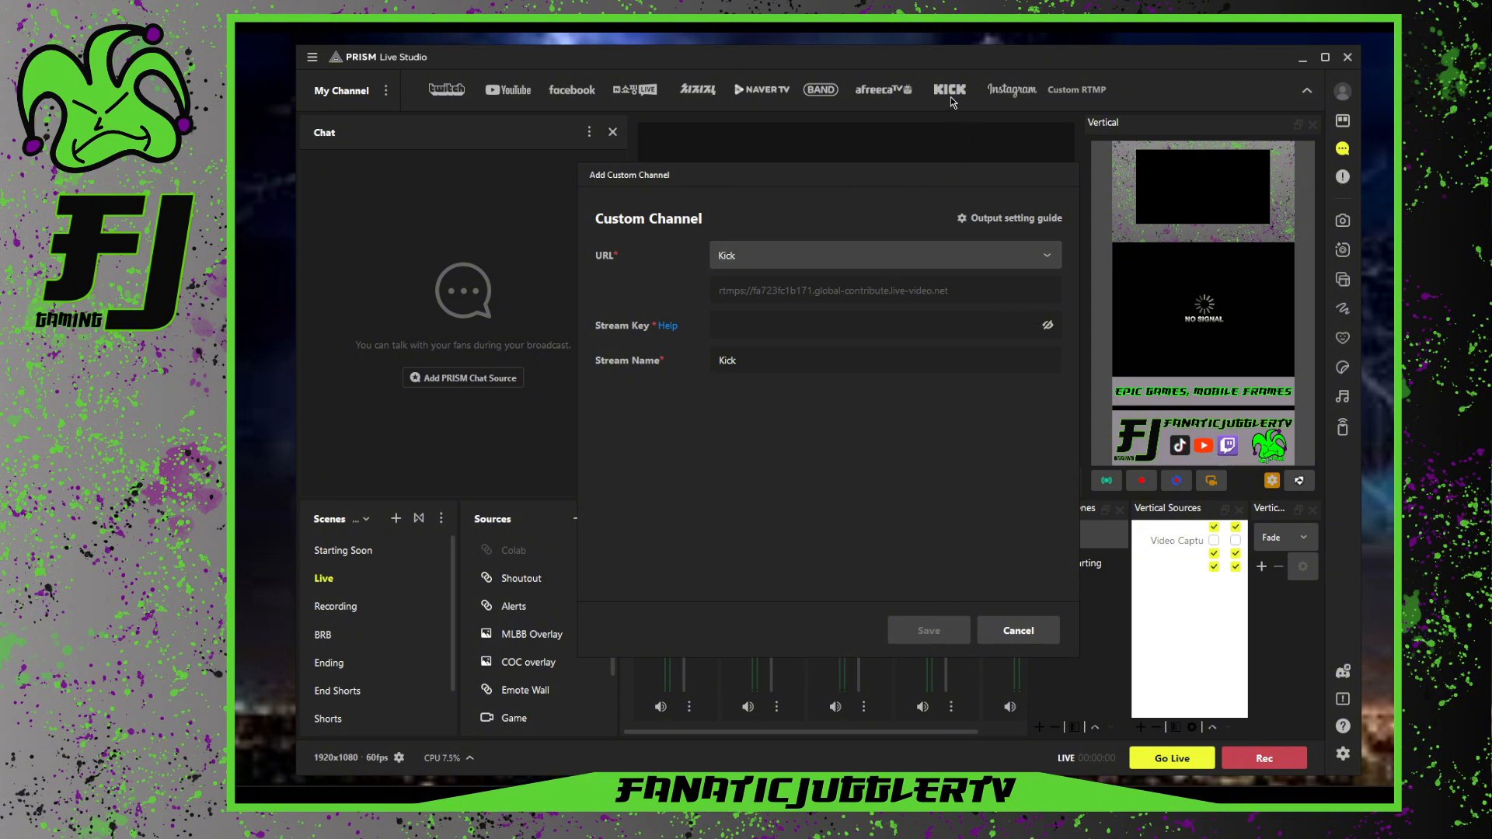
left_click(1005, 636)
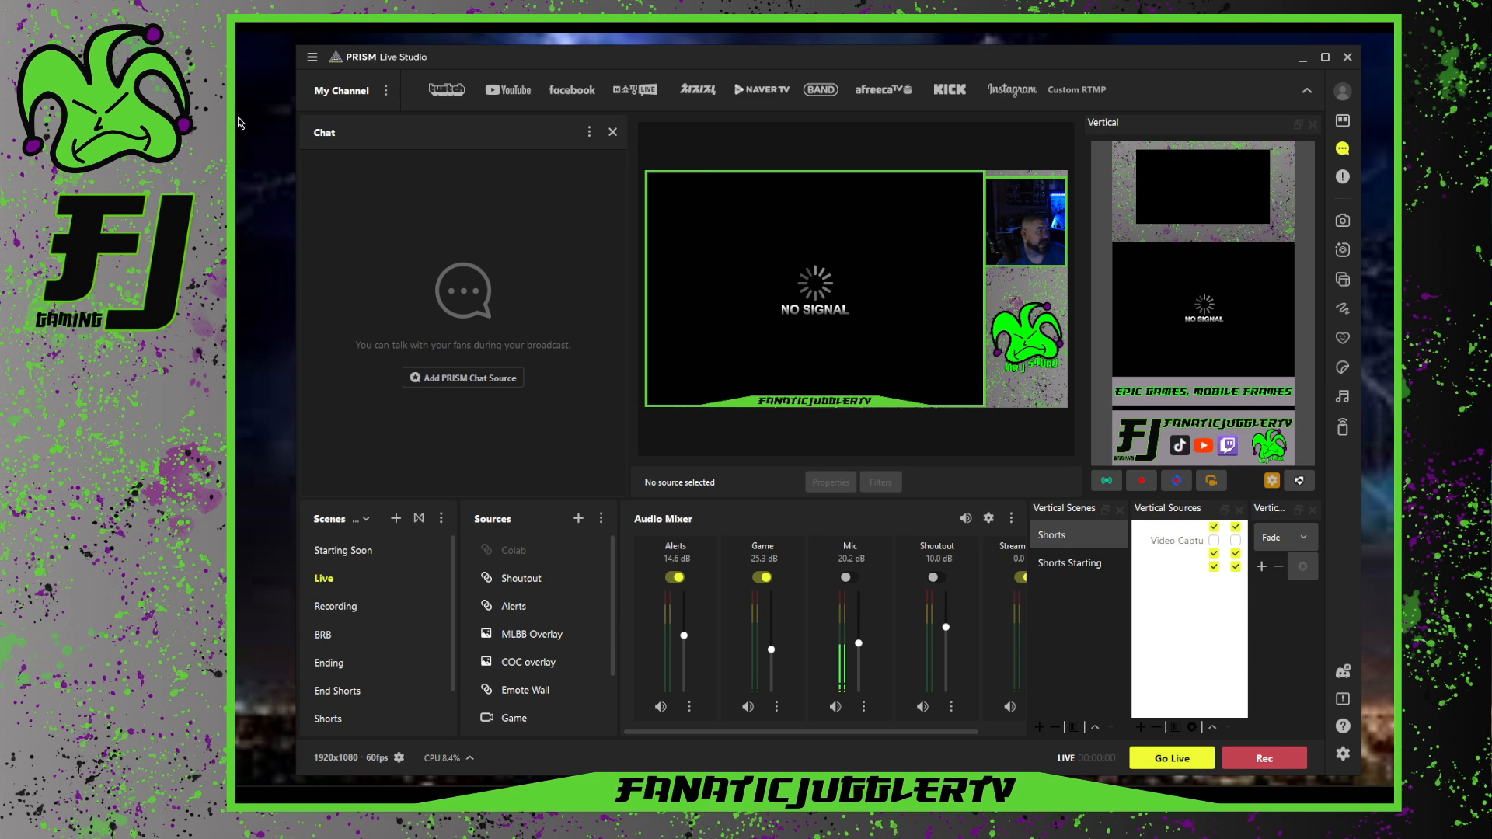
View the platforms offered for adding a channel and check the Twitch login form from there without signing in
left_click(384, 94)
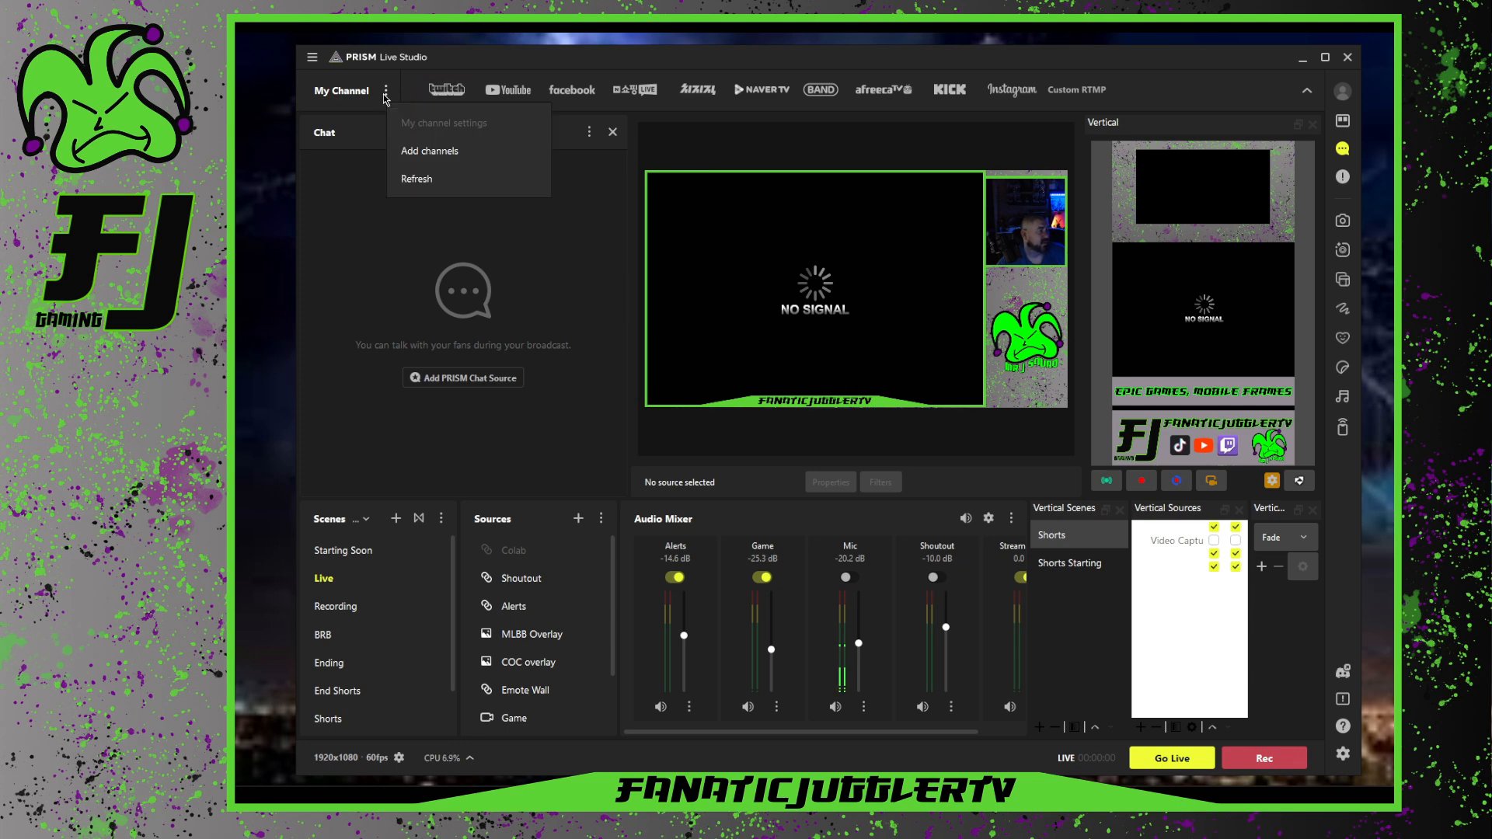
left_click(429, 153)
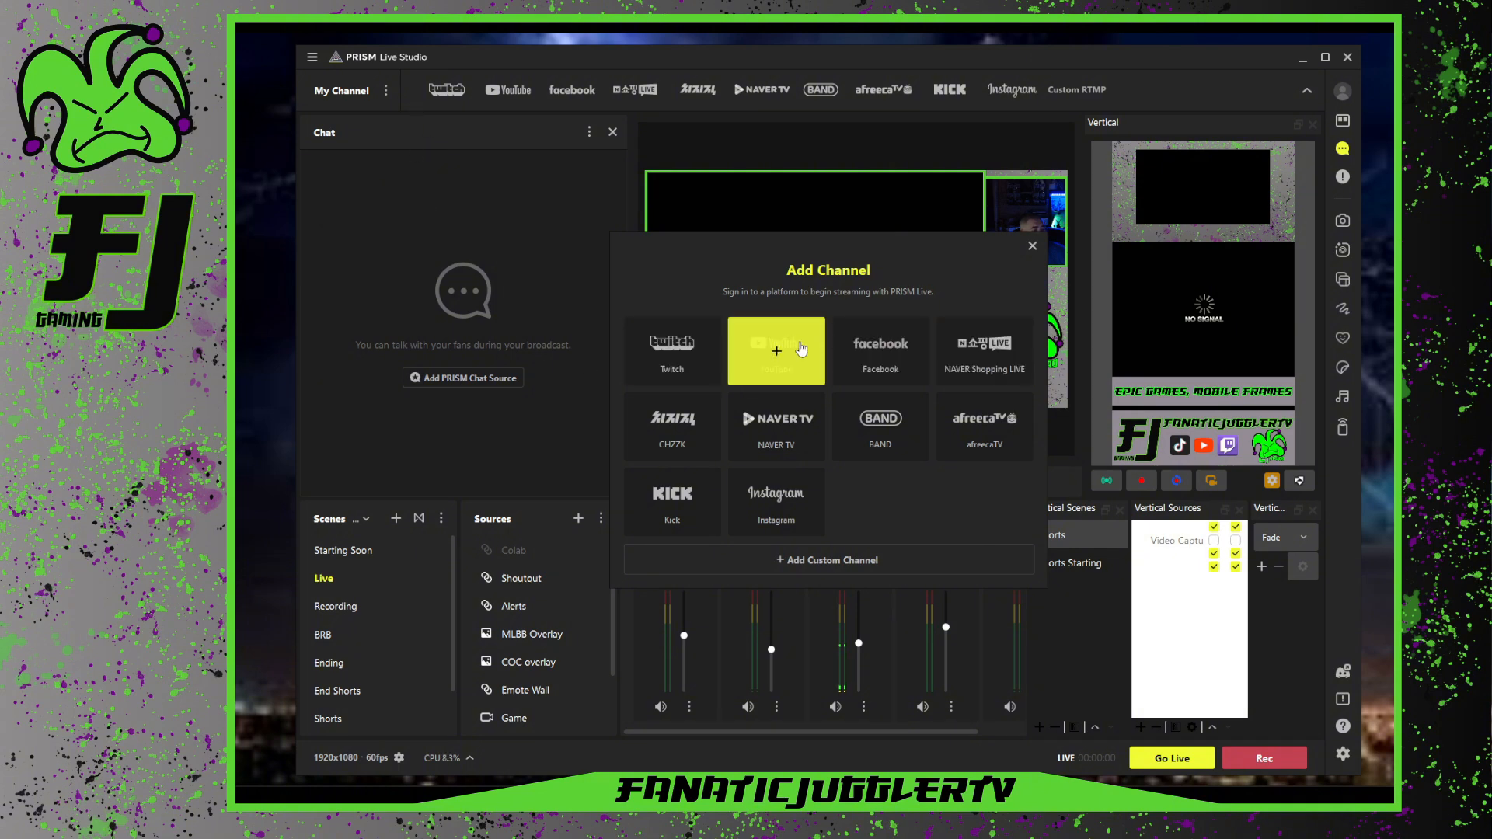
left_click(672, 356)
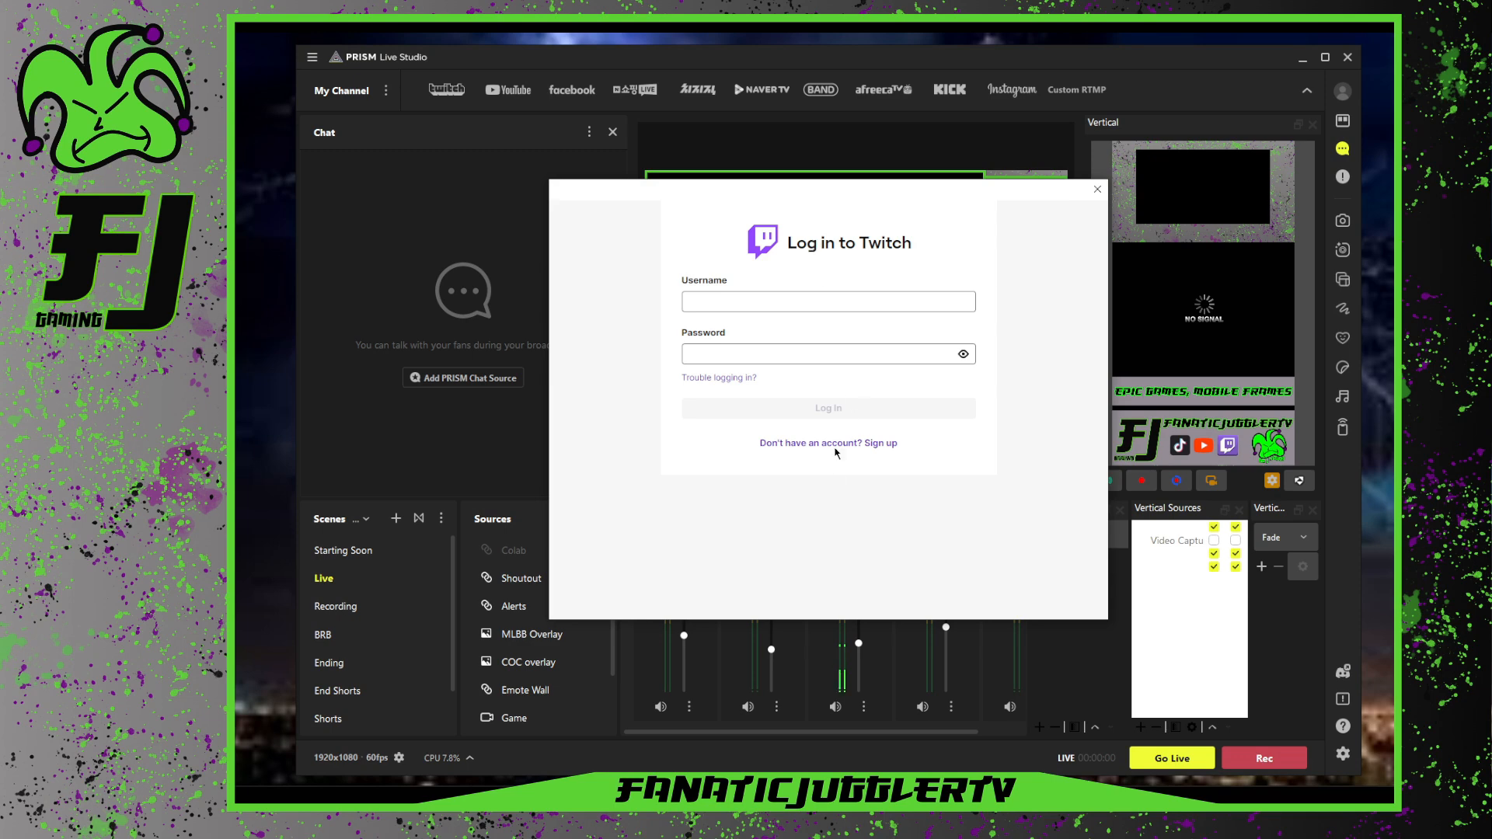
left_click(1098, 189)
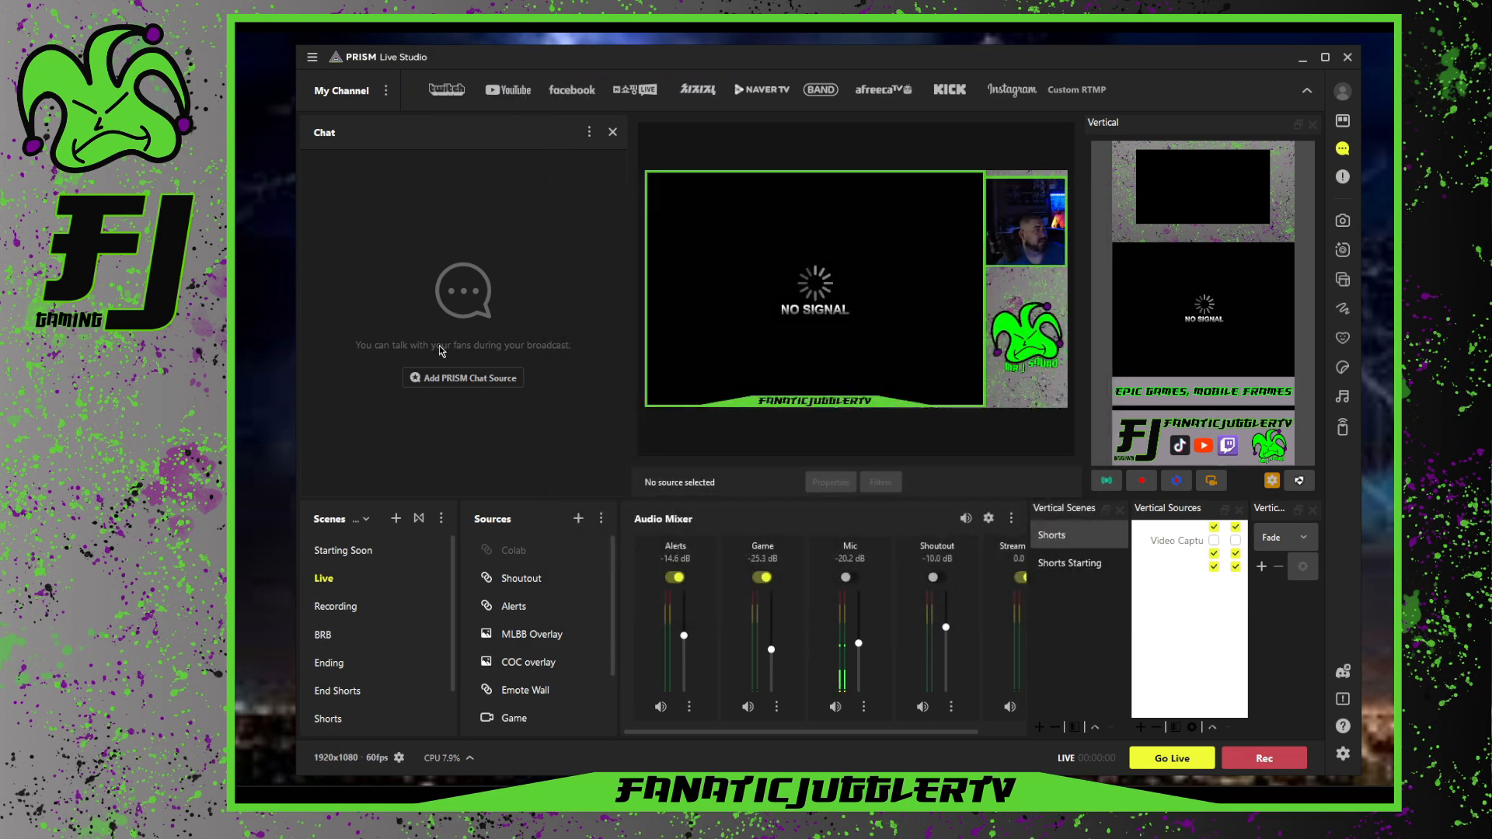
Detach the Chat dock, return it to its original place, and check the detach option for Sources
left_click(589, 137)
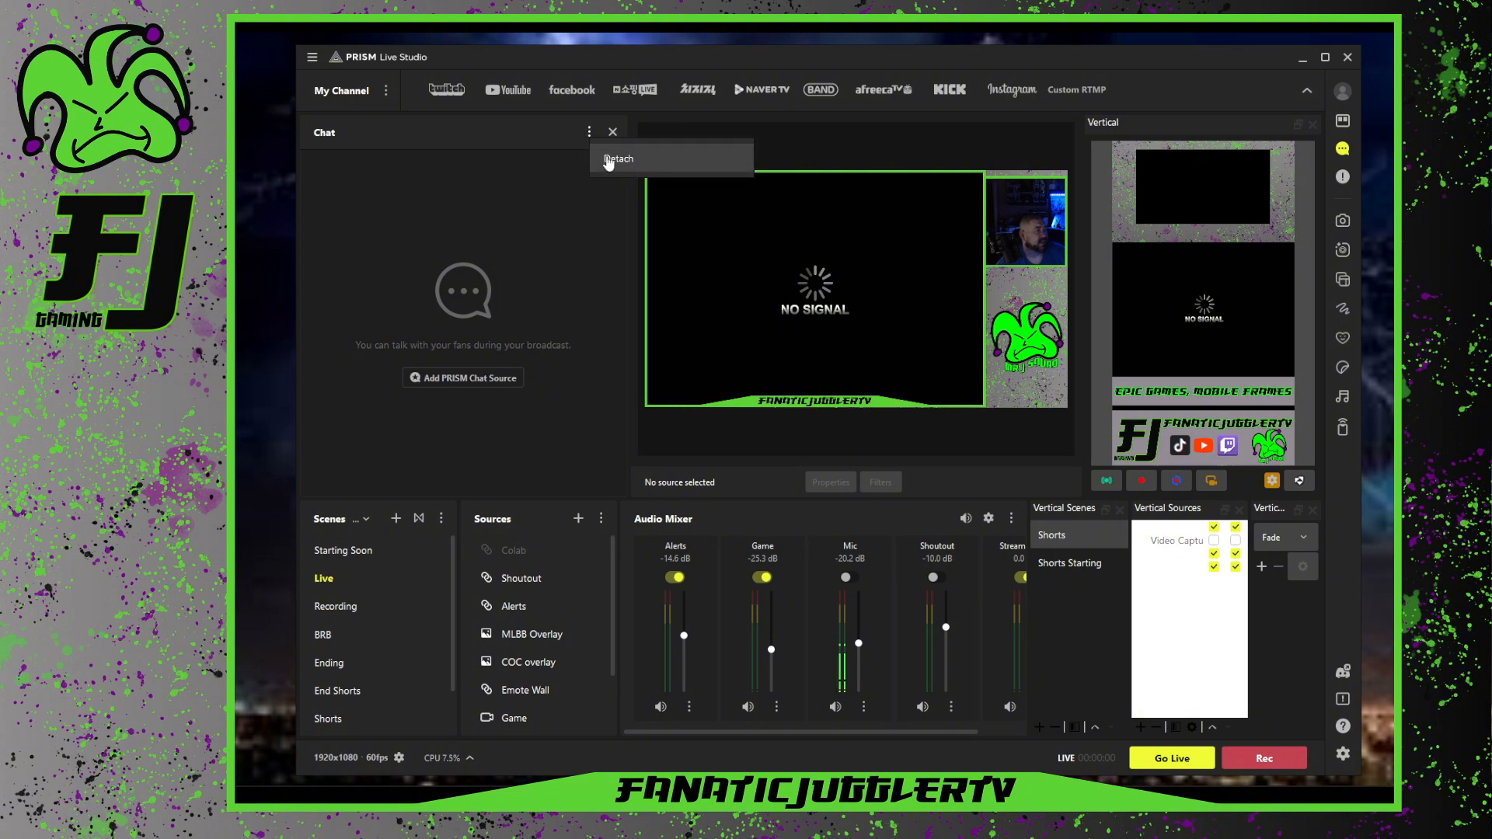
left_click(614, 159)
left_click_drag(769, 160, 356, 189)
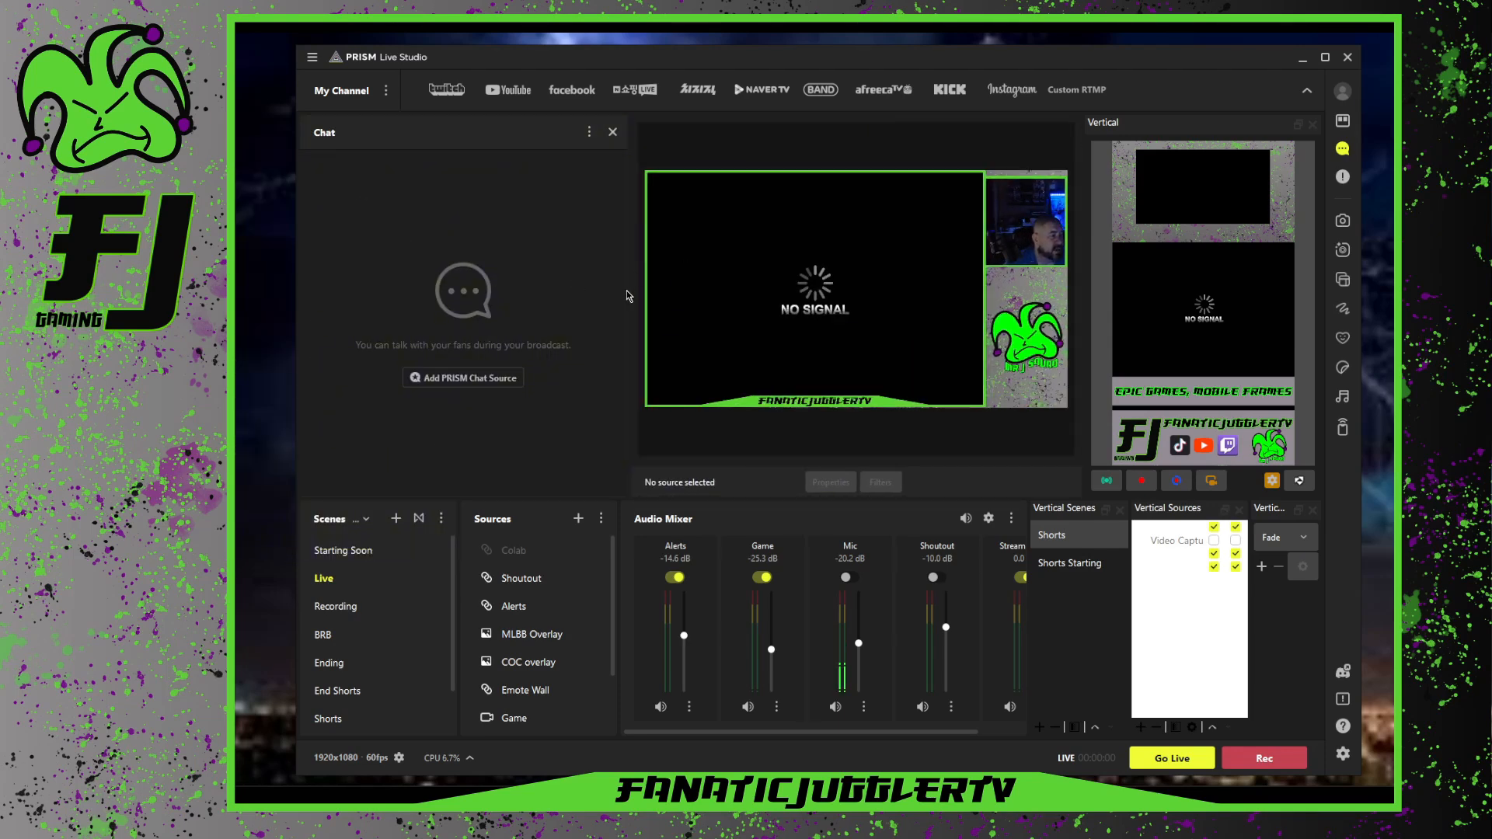
left_click(600, 518)
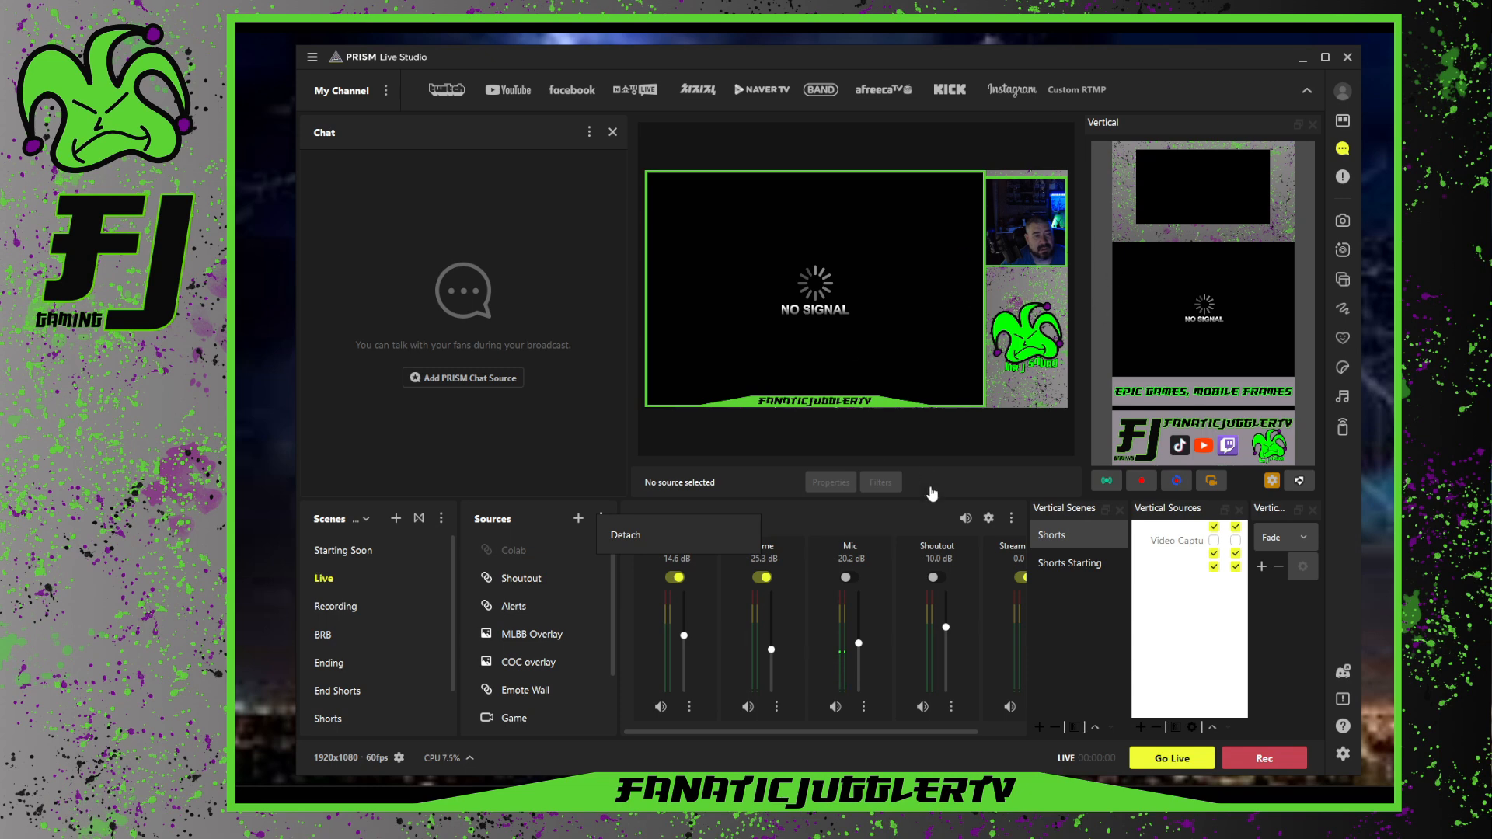
Review the custom browser docks for Twitch Activity Feed and Quick Actions and close the list without changes
left_click(384, 92)
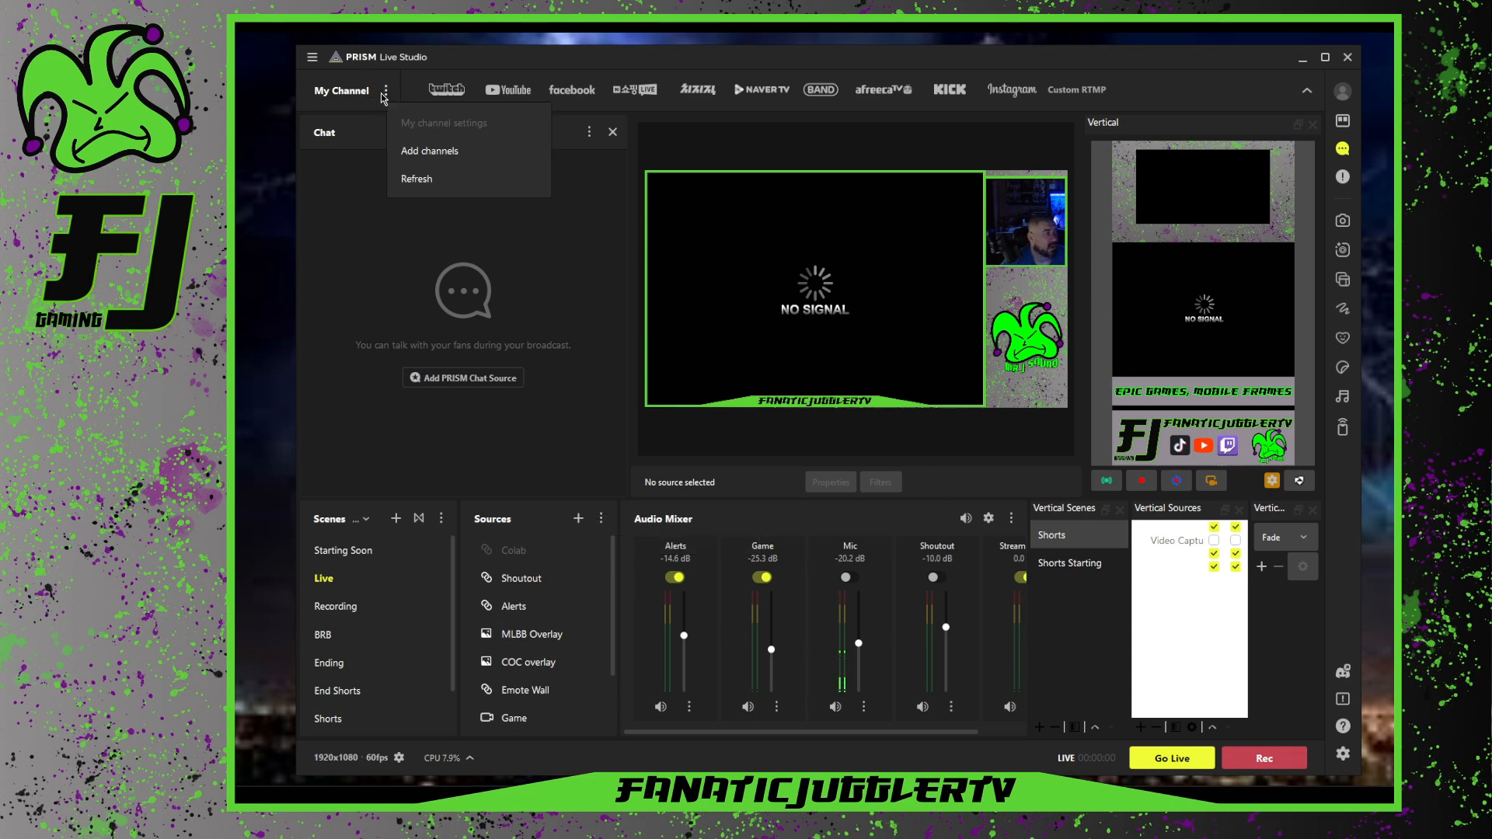
left_click(312, 56)
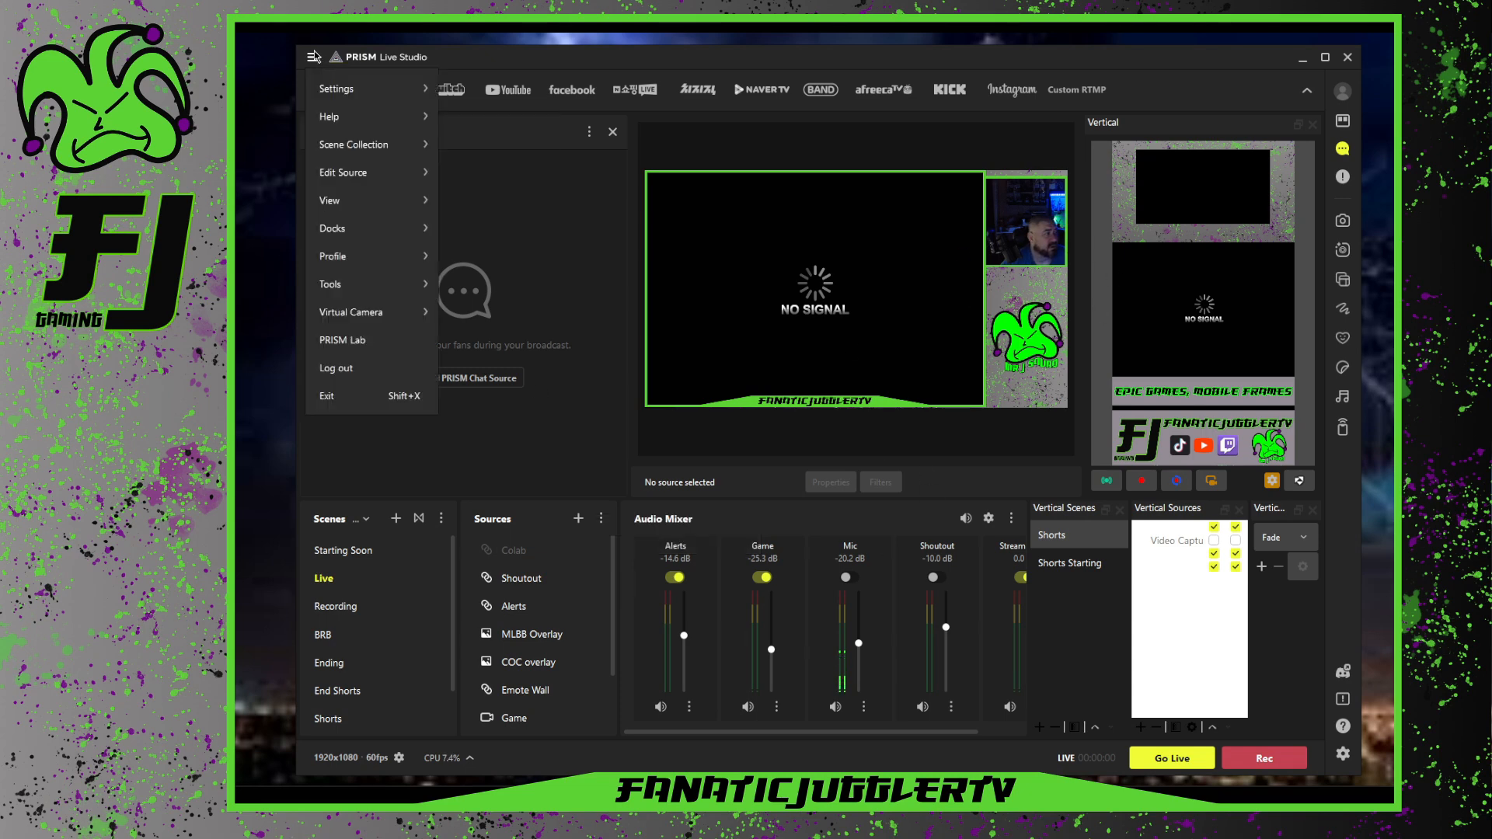
mouse_move(388, 233)
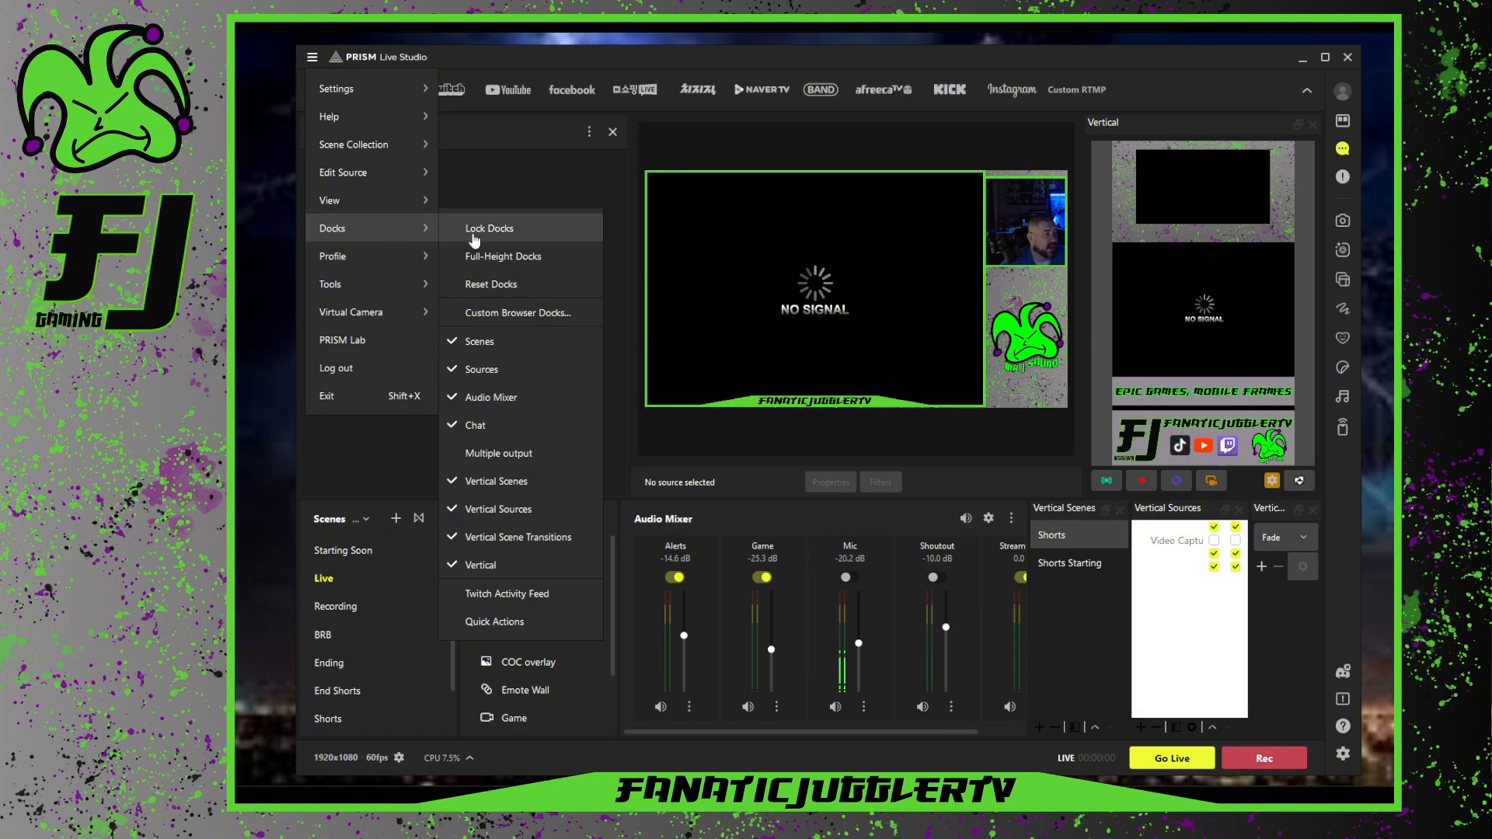
left_click(500, 315)
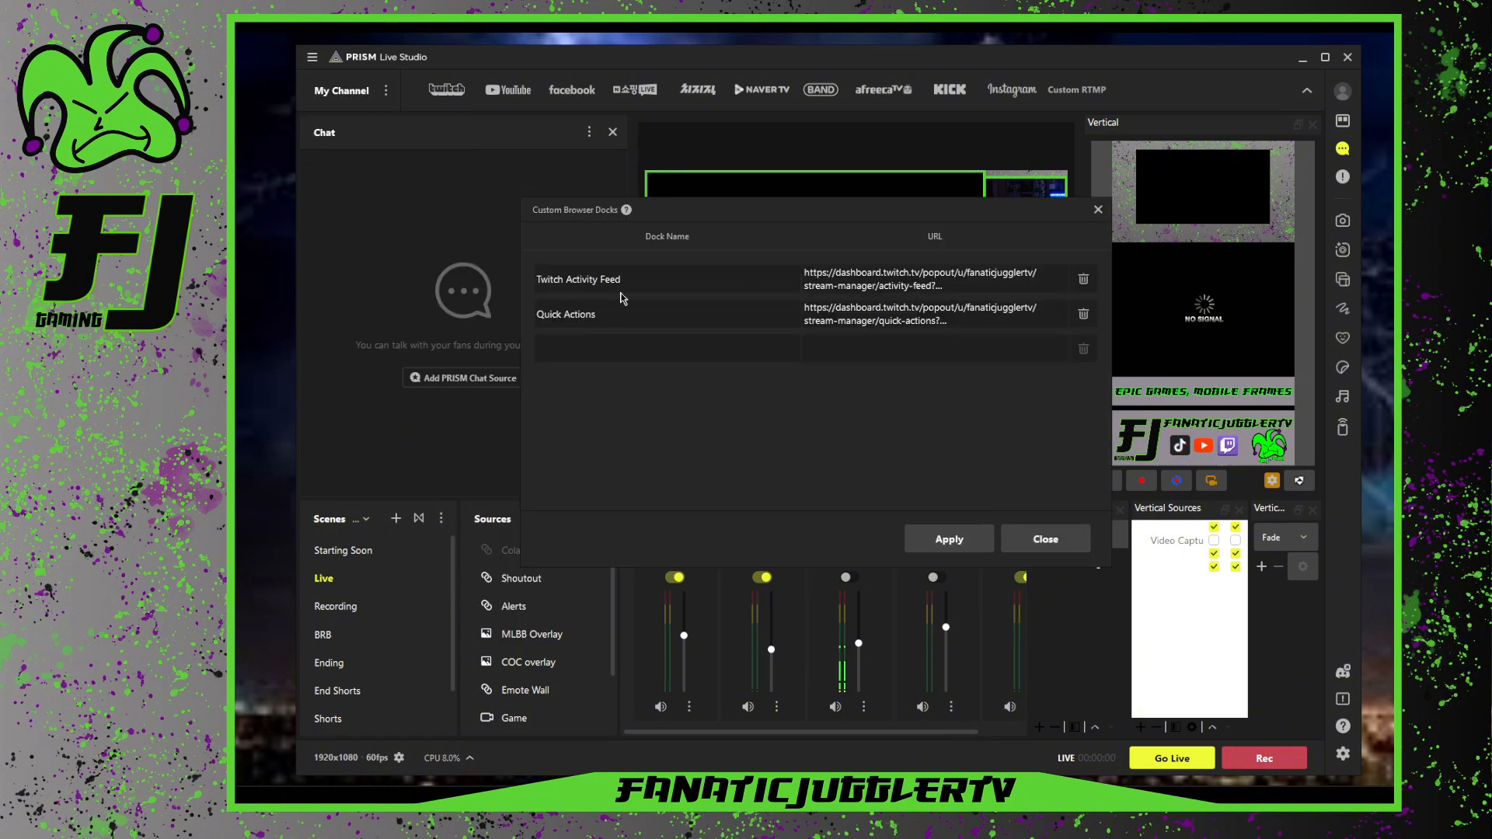
left_click(1098, 209)
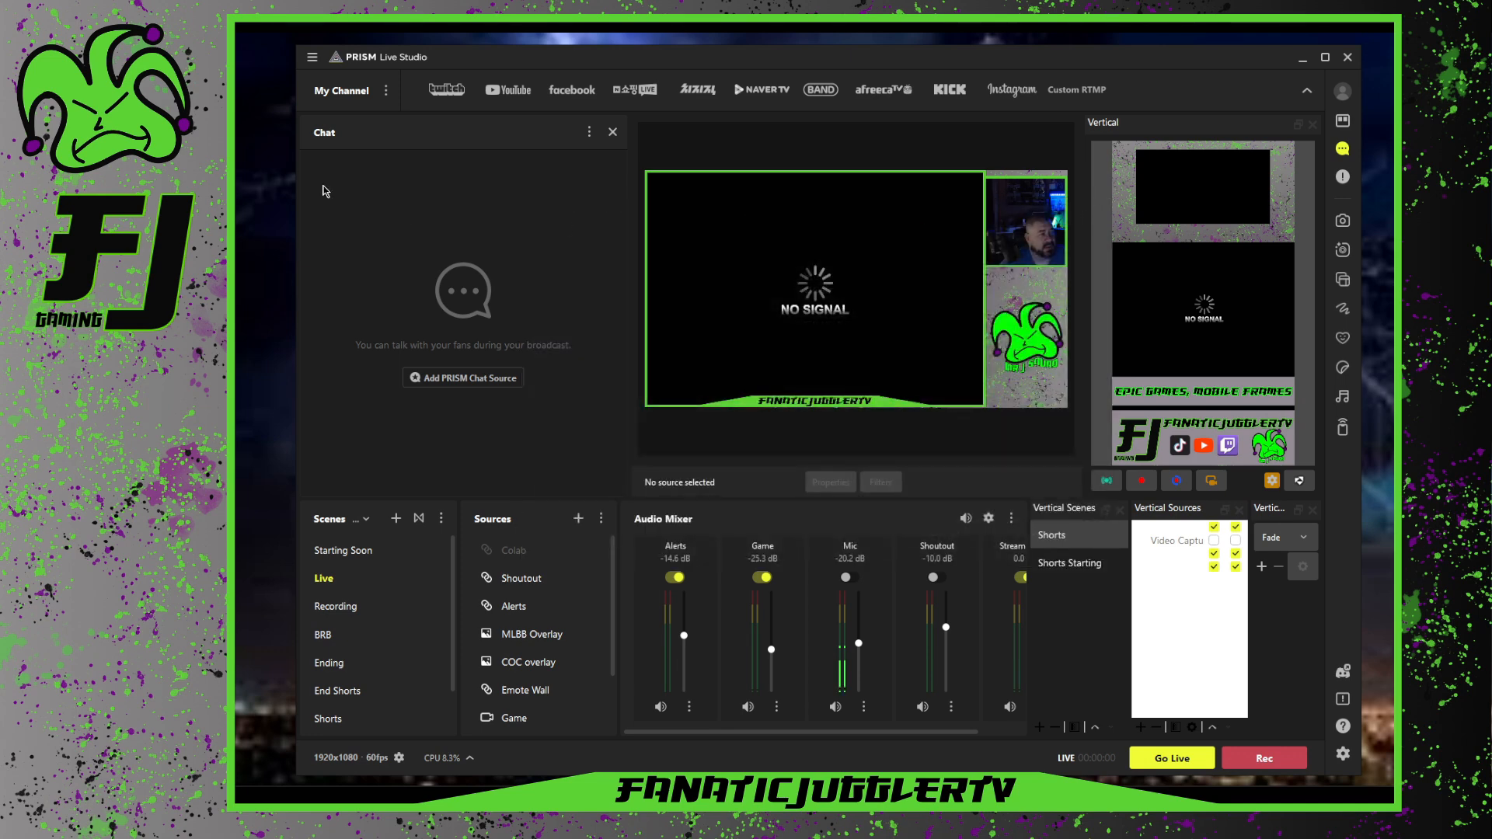
Show the Multiple output dock and place it between the Audio Mixer and Vertical Scenes docks
left_click(311, 59)
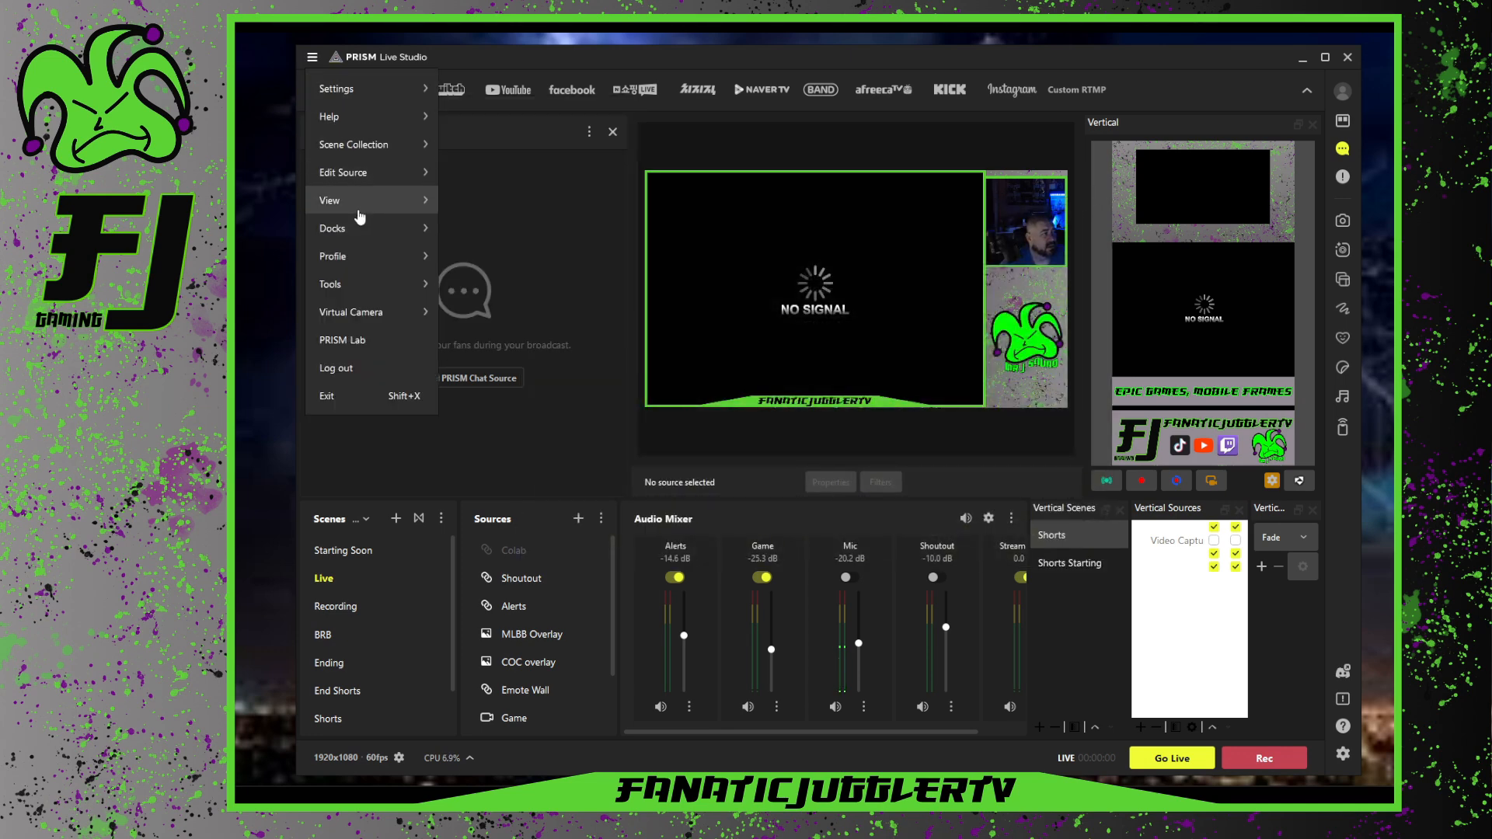
mouse_move(369, 237)
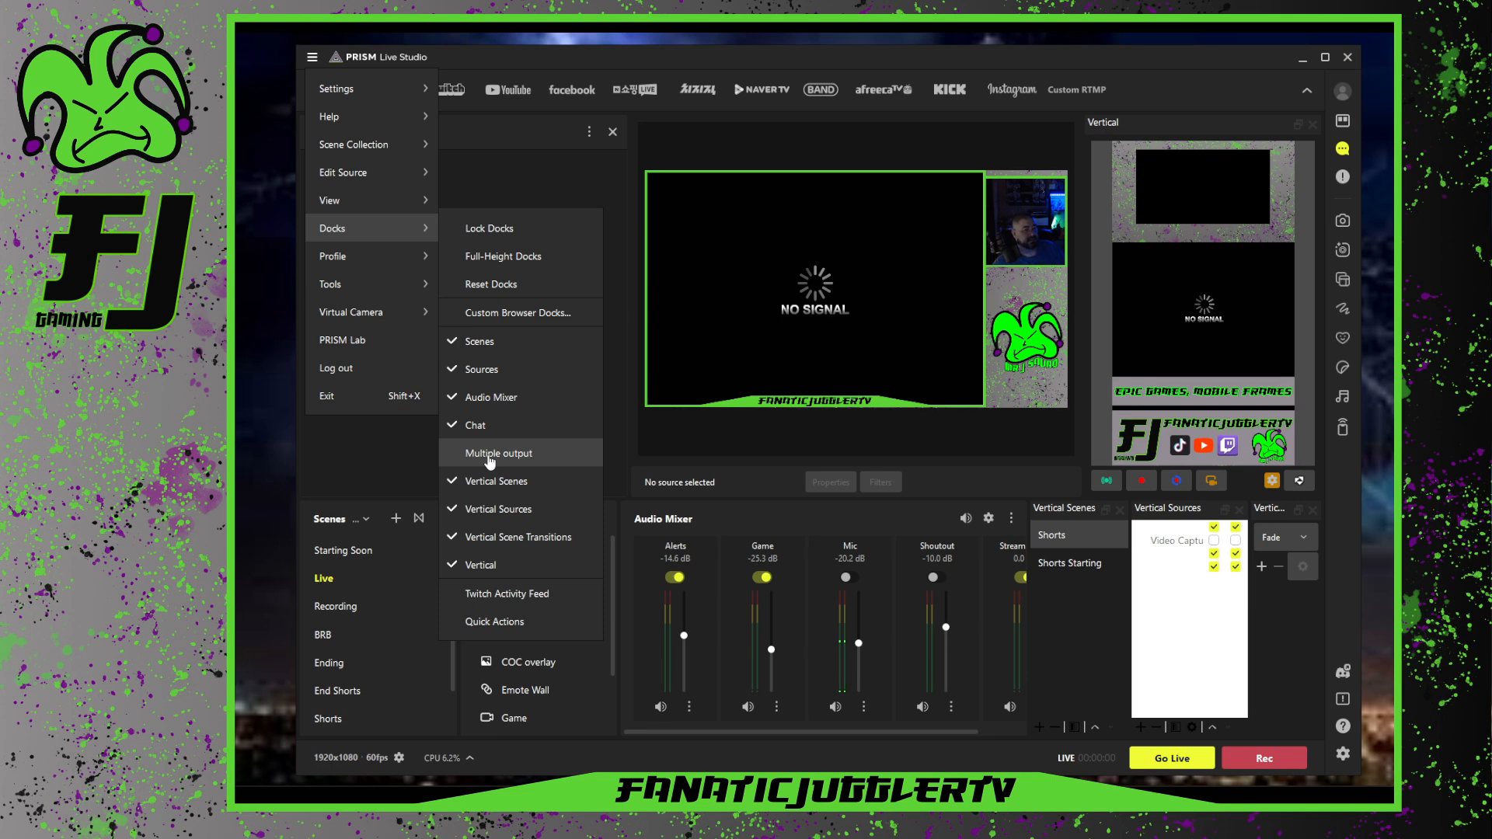
left_click(452, 456)
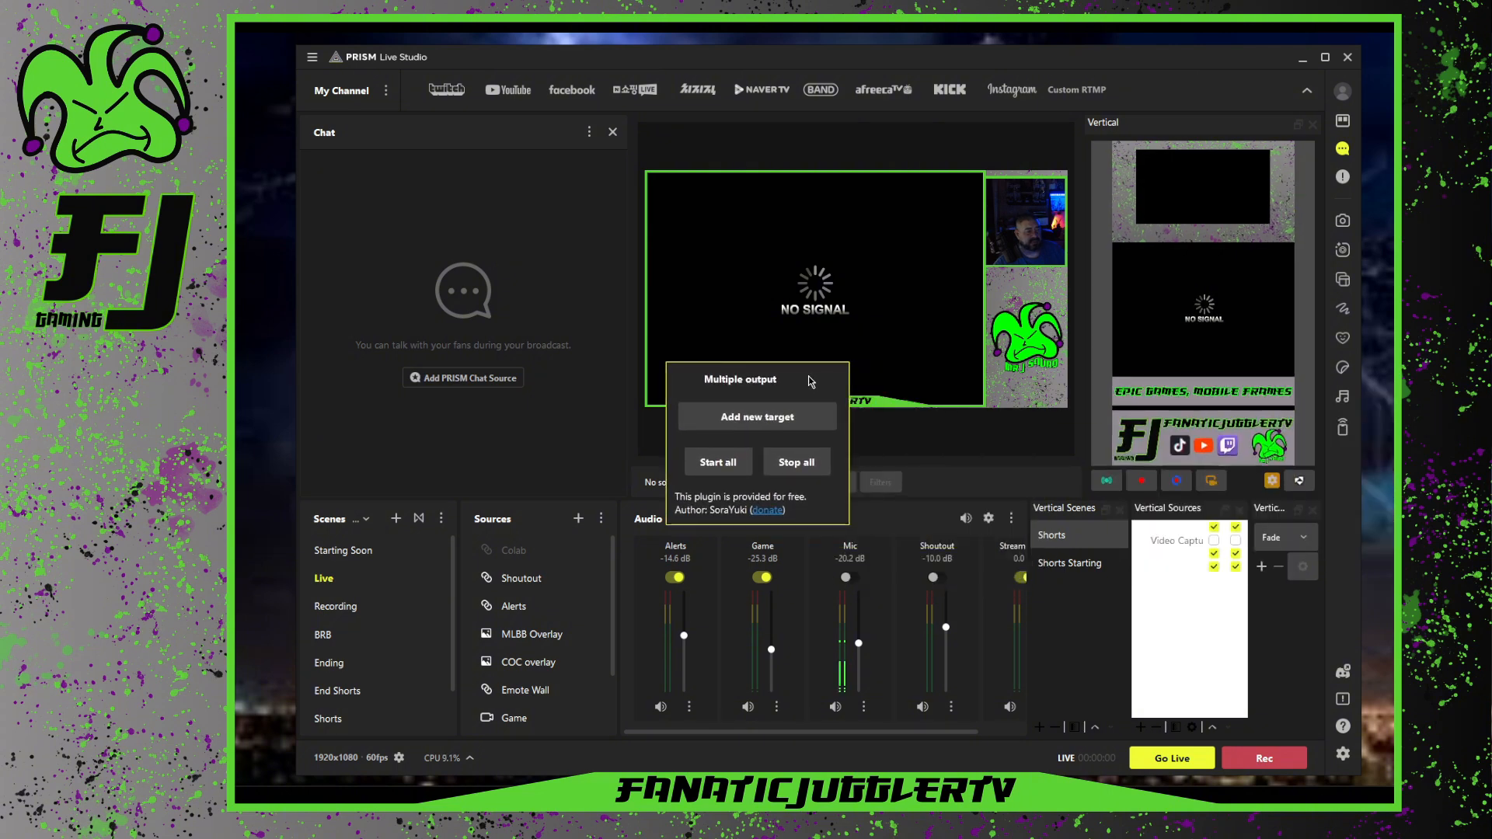
left_click_drag(809, 381, 758, 285)
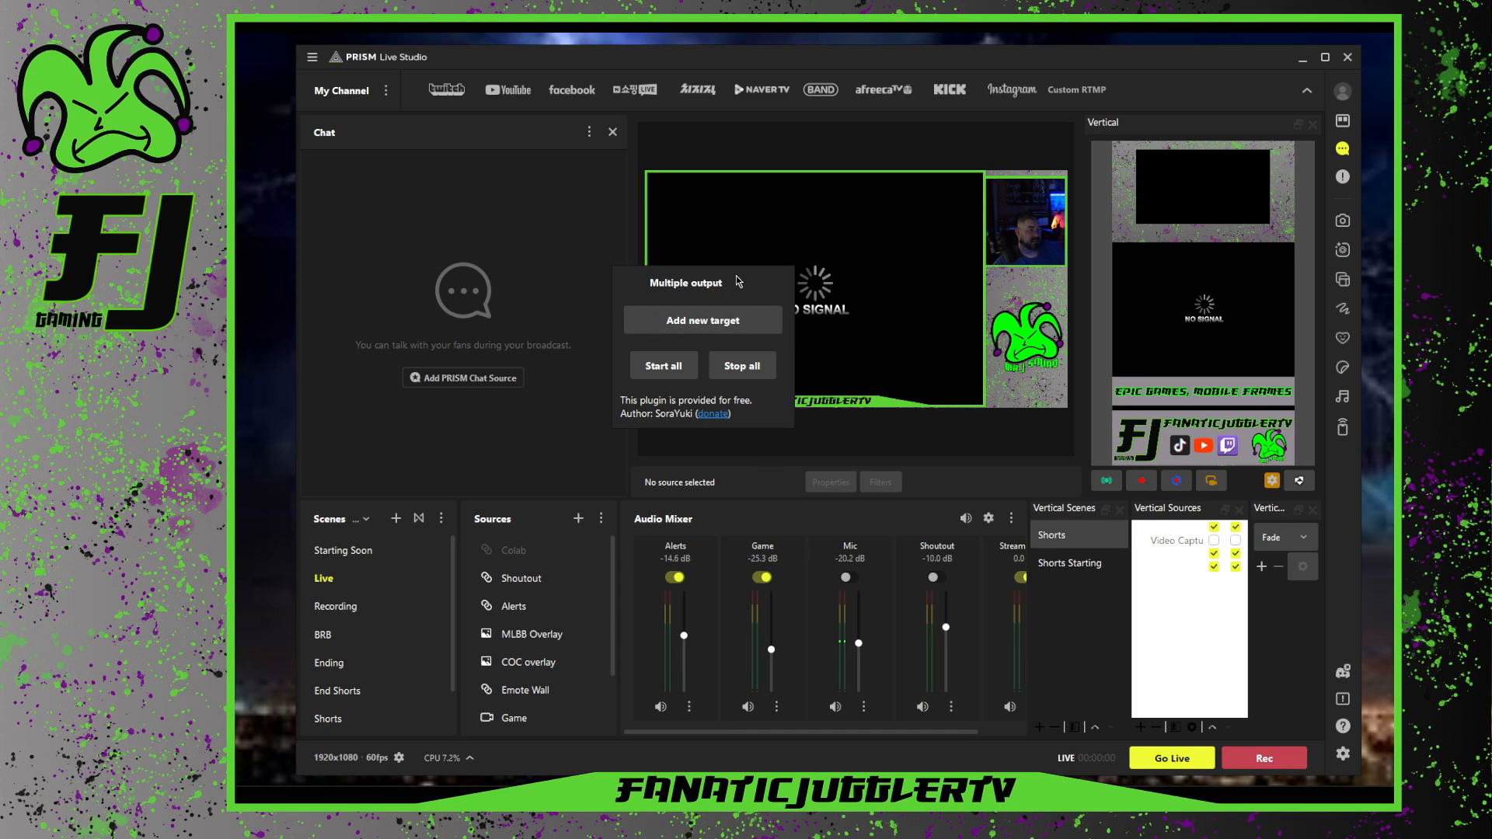
left_click_drag(737, 282, 1012, 555)
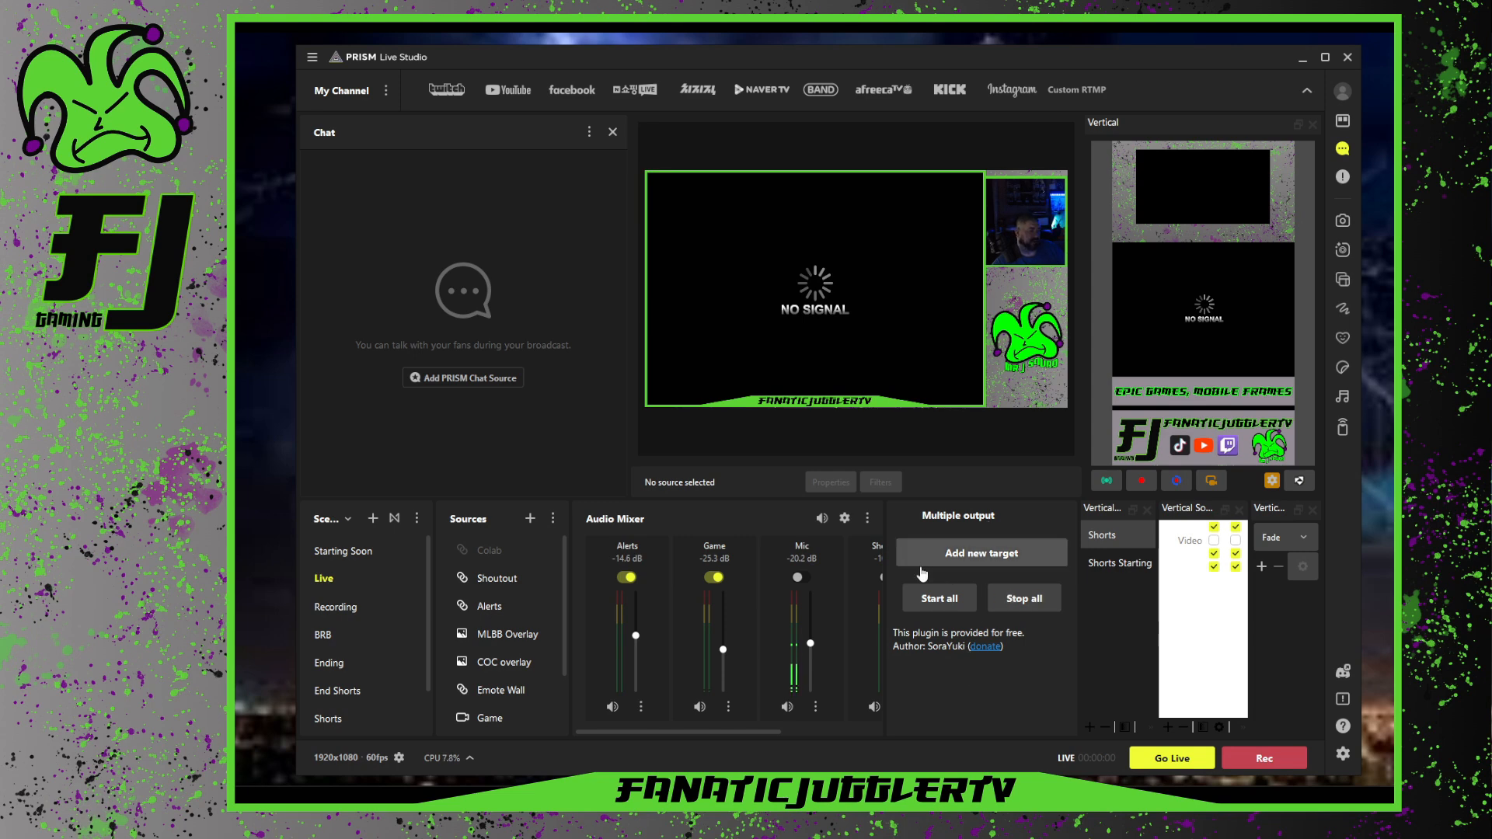
Switch to File Explorer and check PRISM Live Studio's obs-plugins 64bit folder for the RTMP services plugin files
mouse_move(642, 783)
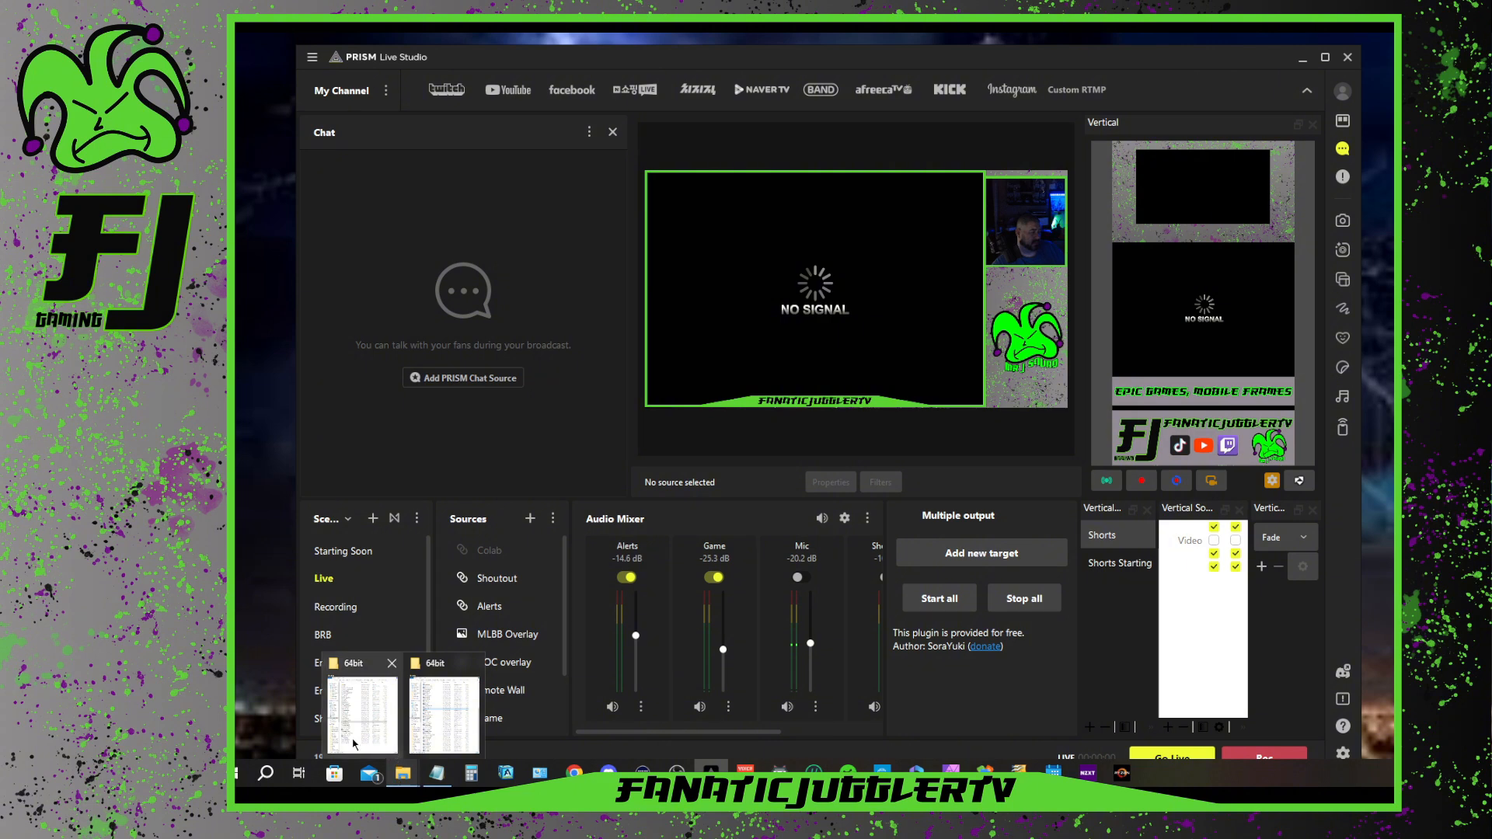
left_click(397, 755)
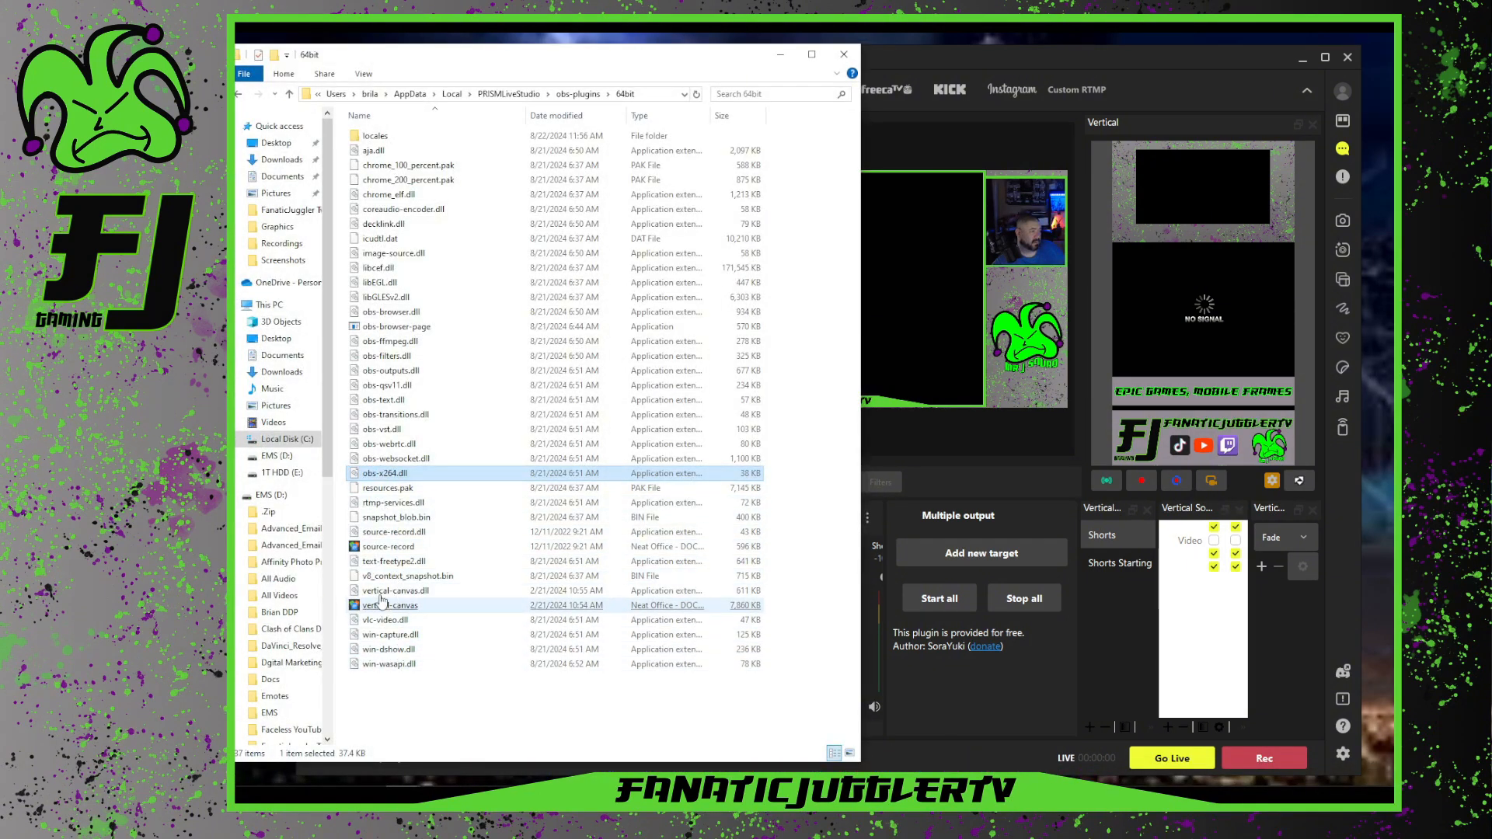
left_click(389, 503)
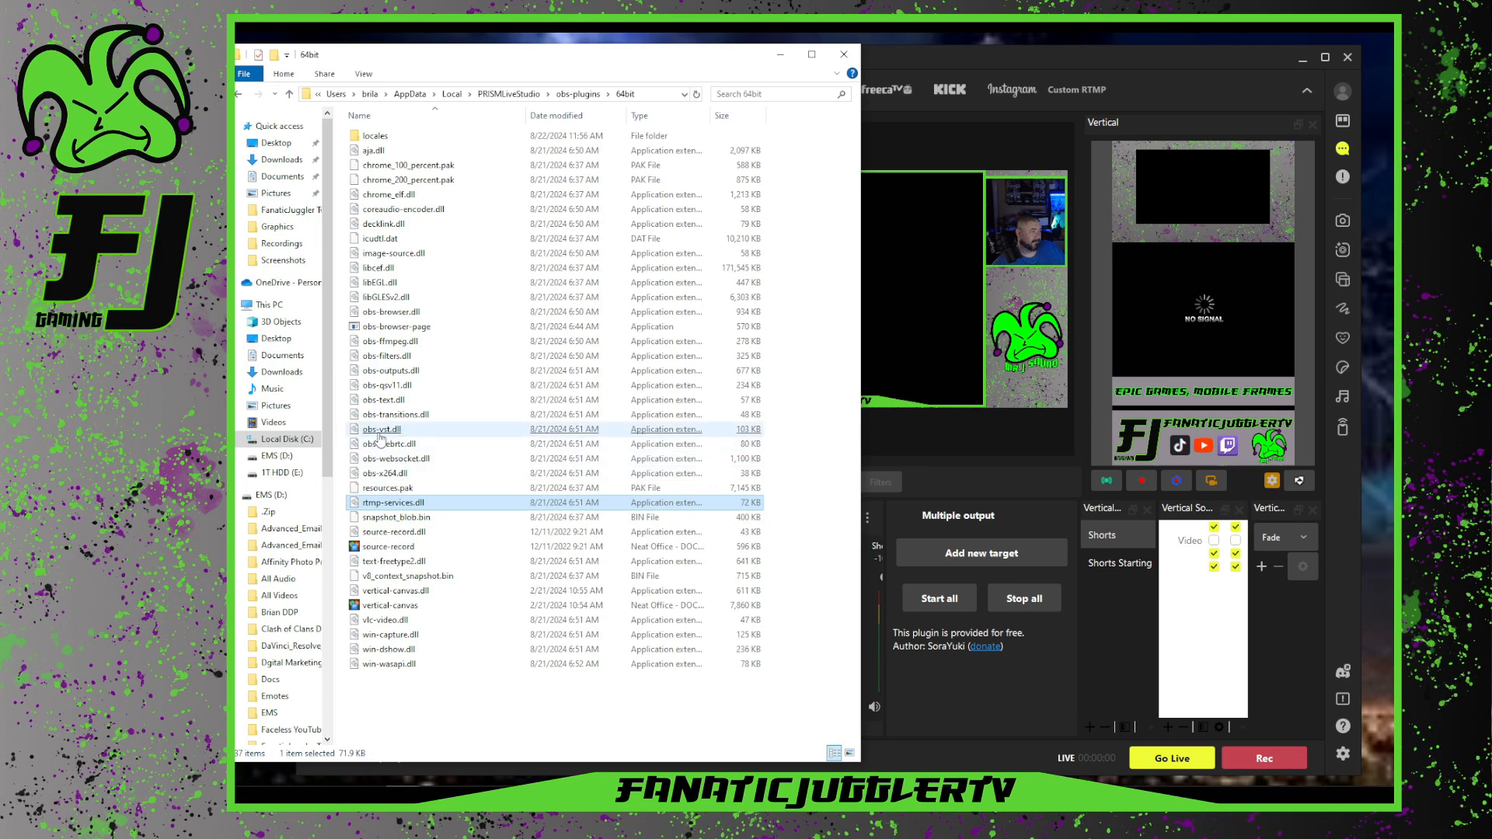
left_click(384, 414)
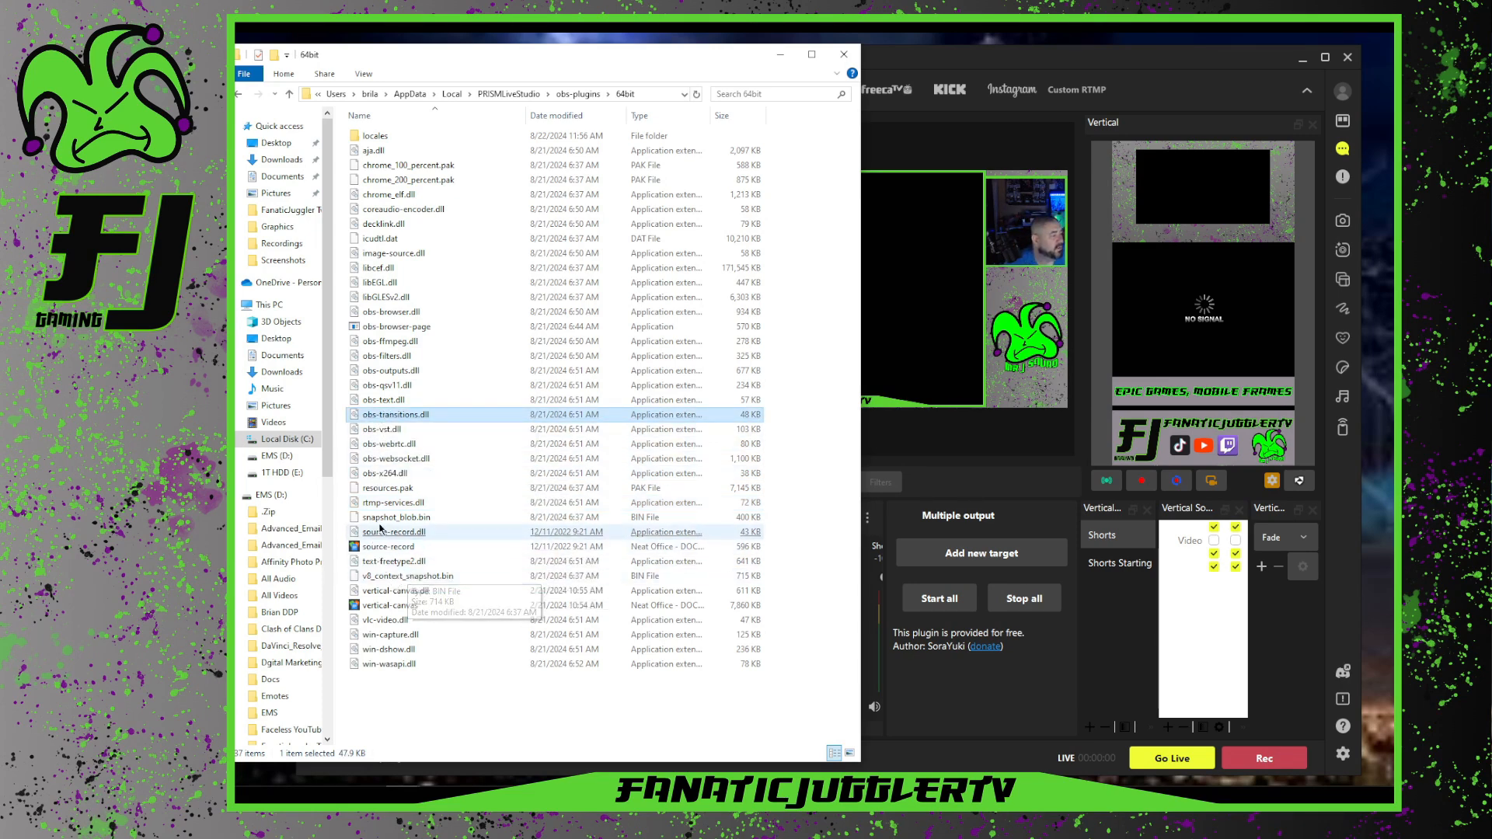
left_click(412, 505)
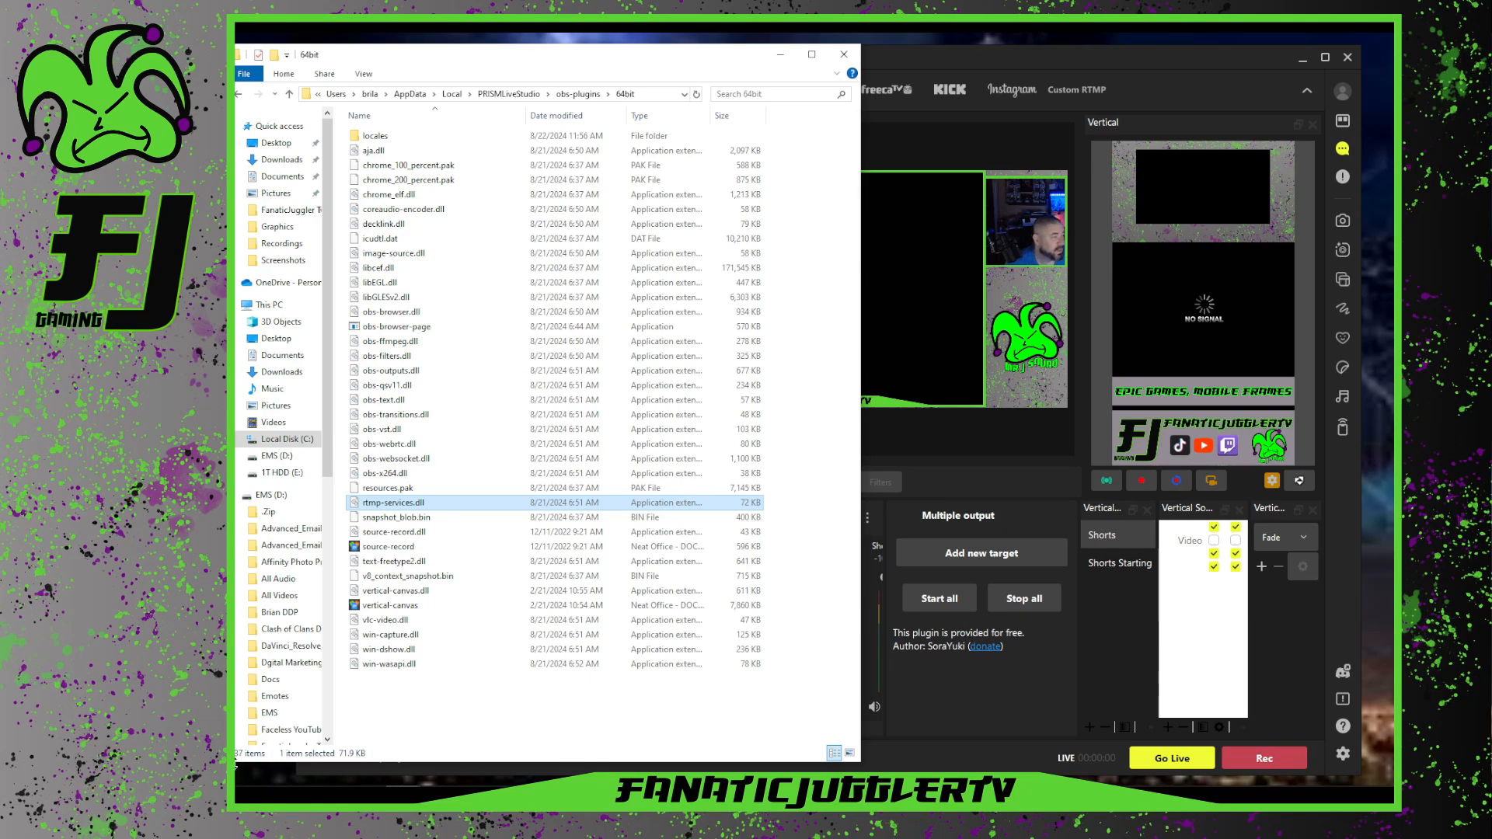
left_click(408, 520)
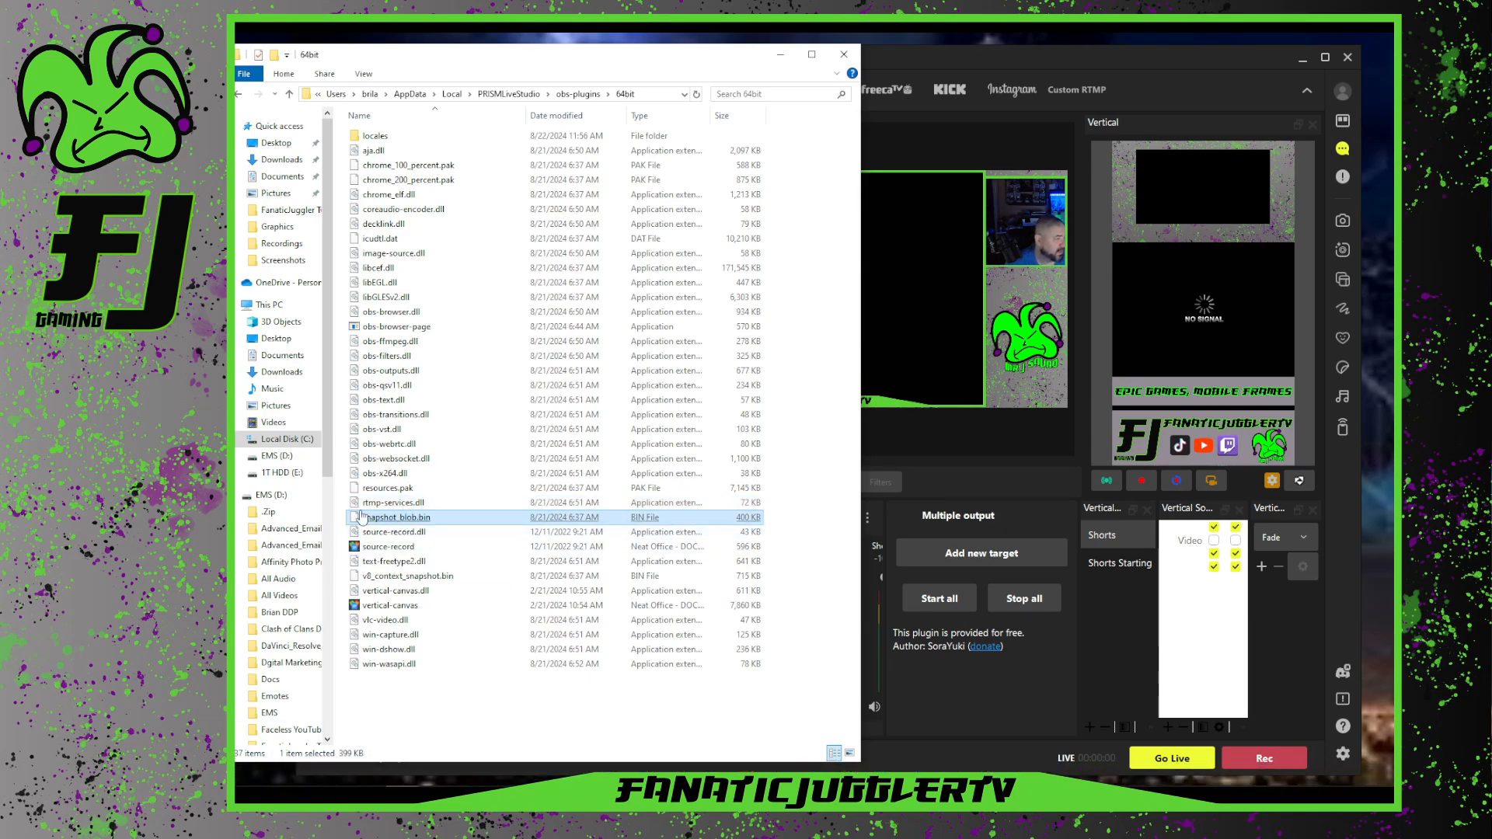
left_click(414, 503)
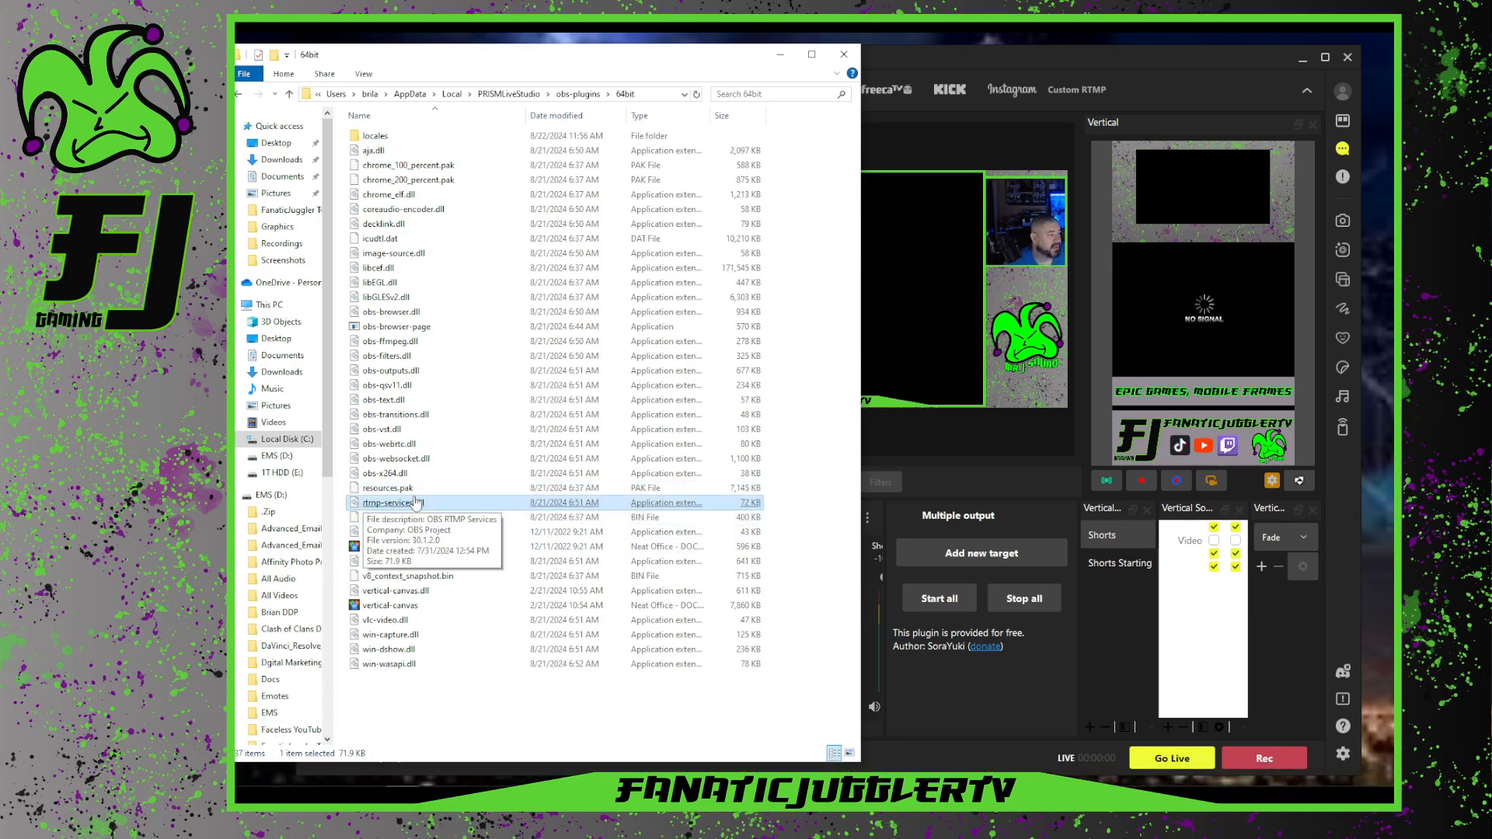
Copy the rtmp-services file without the .dll extension from OBS Studio's 64bit plugin folder into PRISM Live Studio's 64bit plugin folder
mouse_move(471, 782)
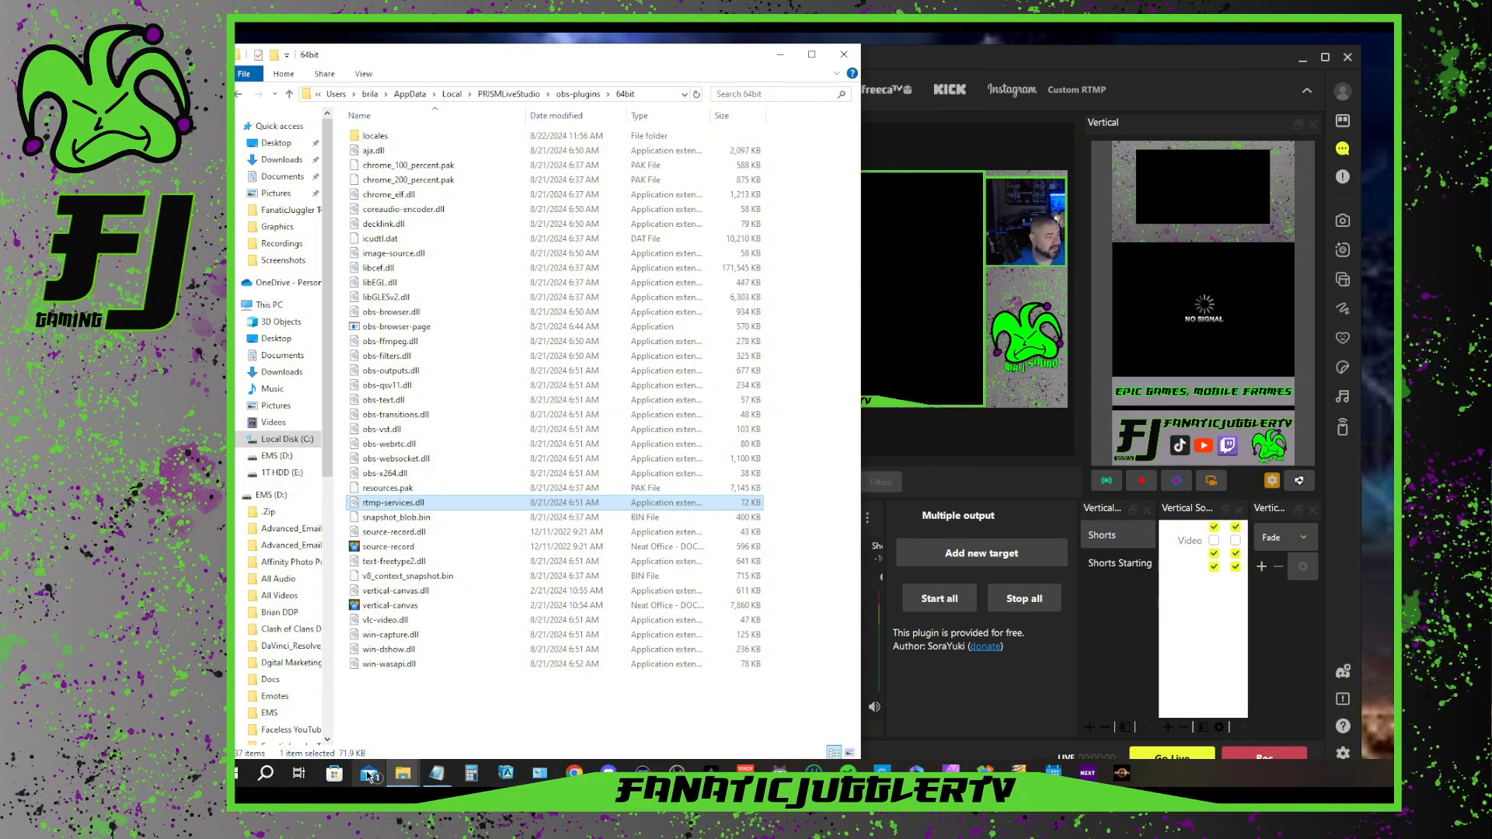
mouse_move(402, 773)
left_click(439, 731)
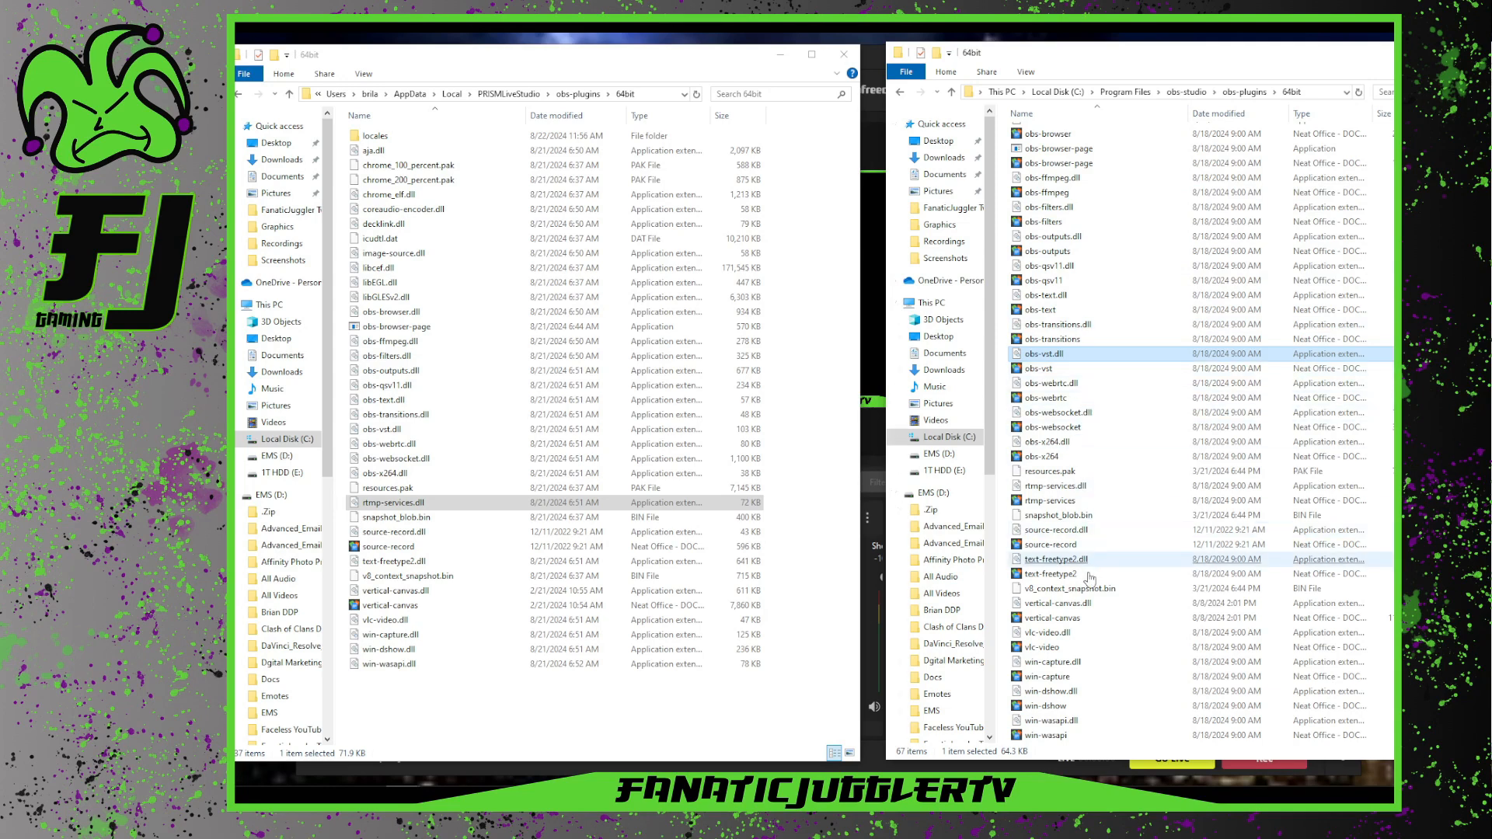
left_click(1076, 491)
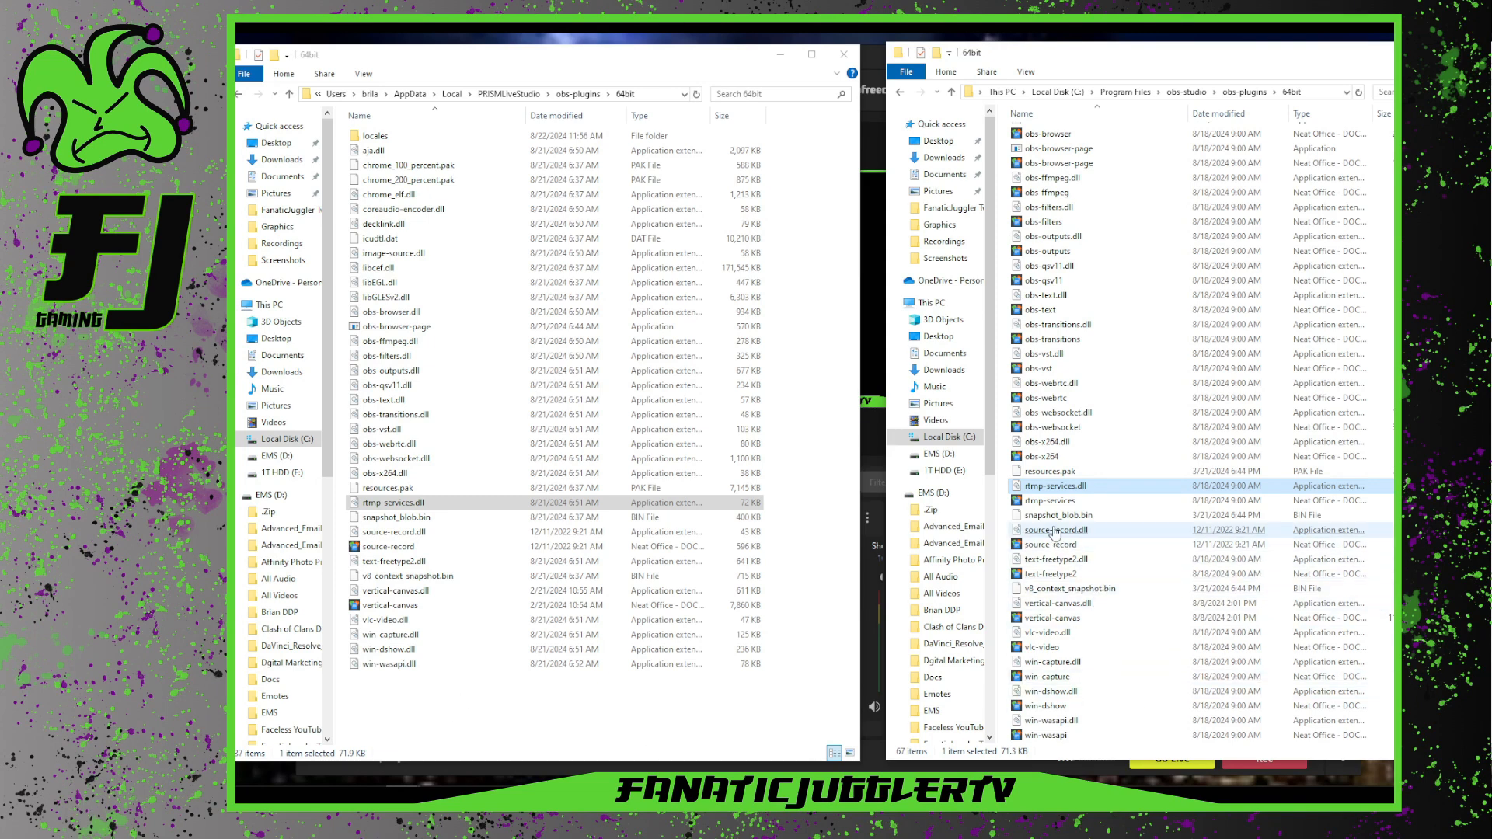
left_click(1047, 501)
right_click(1047, 504)
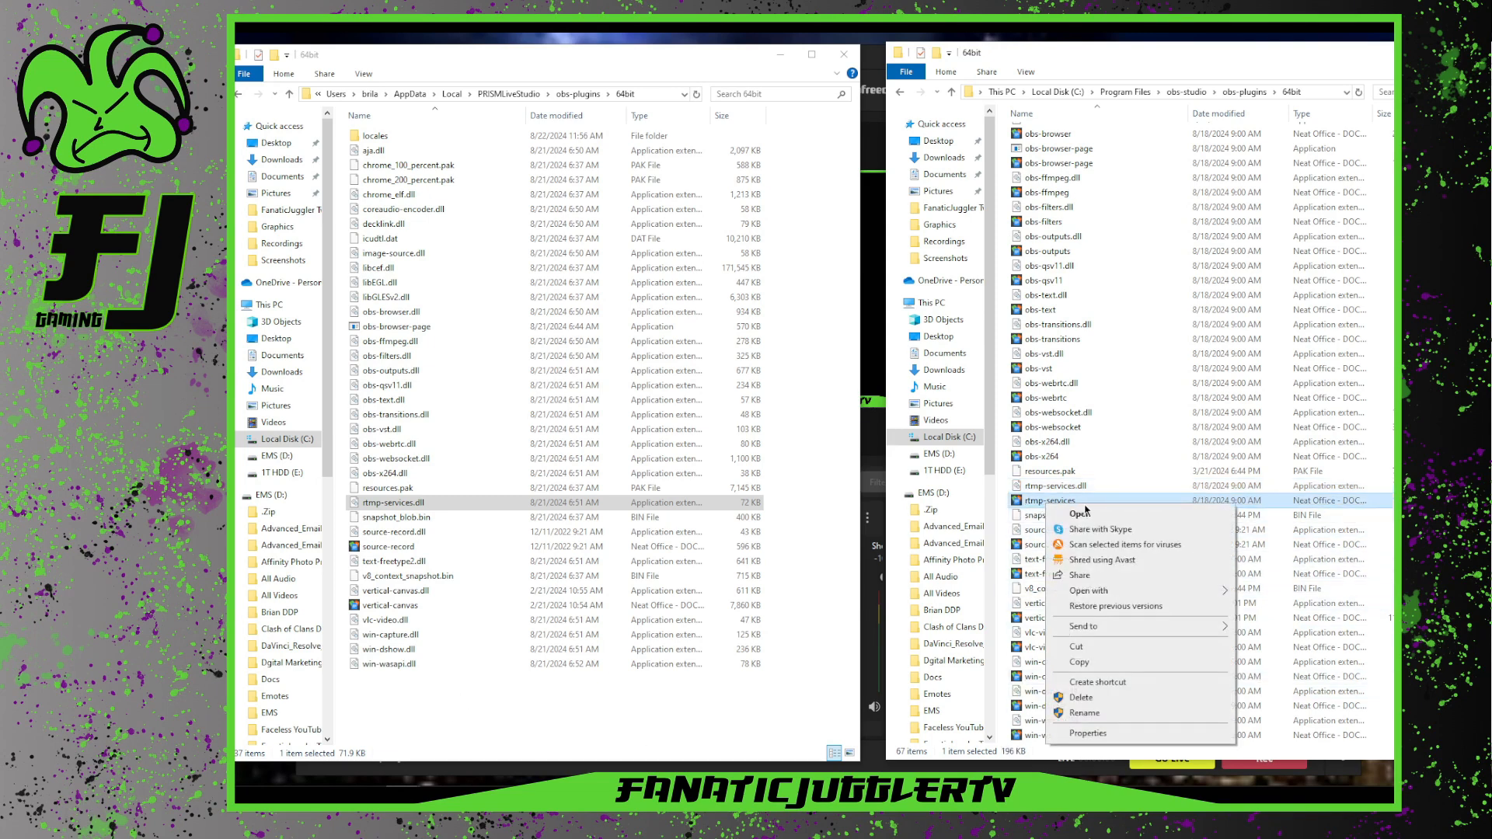
left_click(1084, 662)
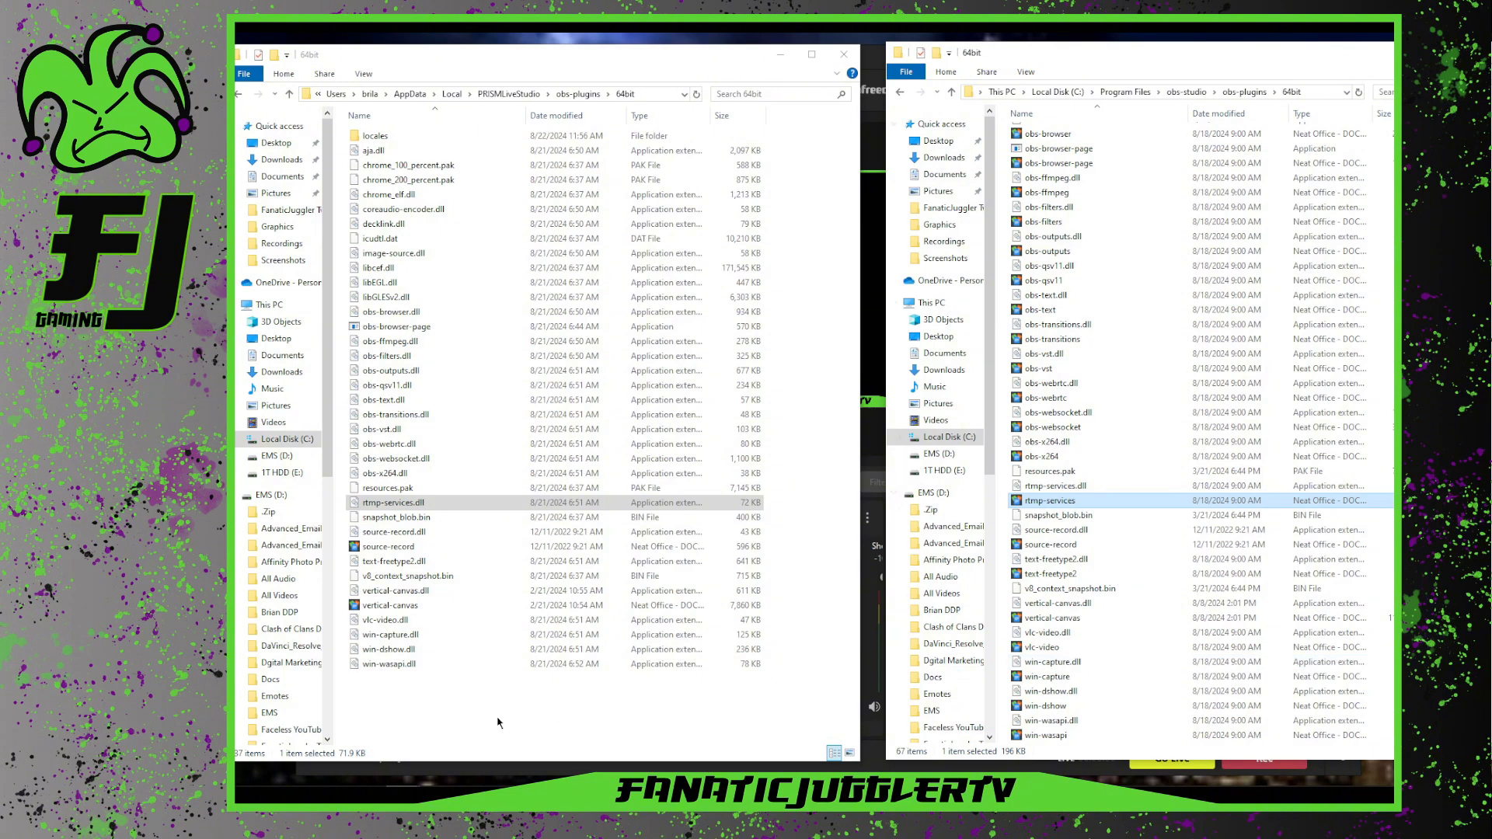
right_click(488, 720)
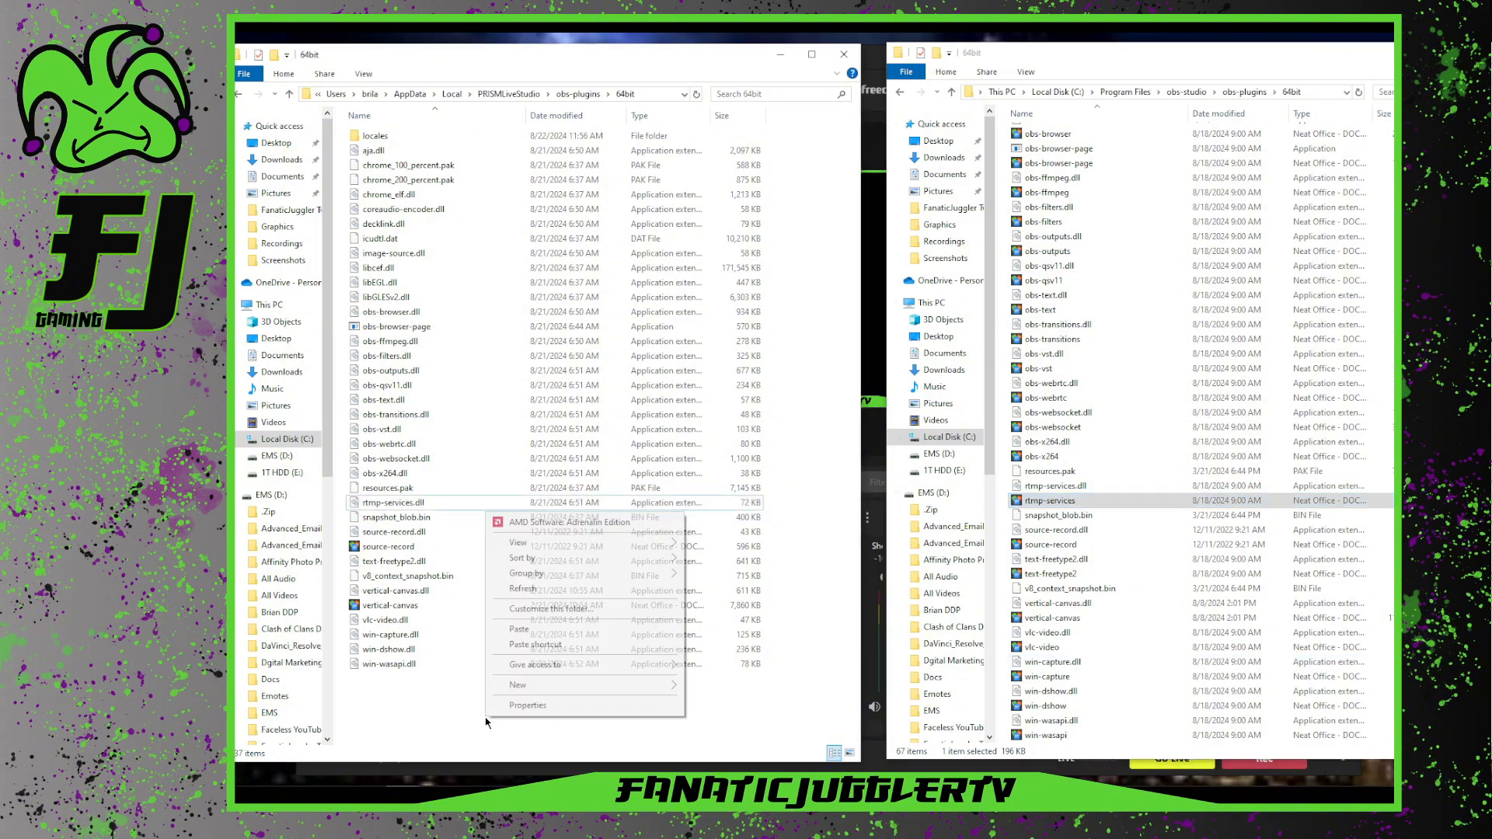
left_click(518, 629)
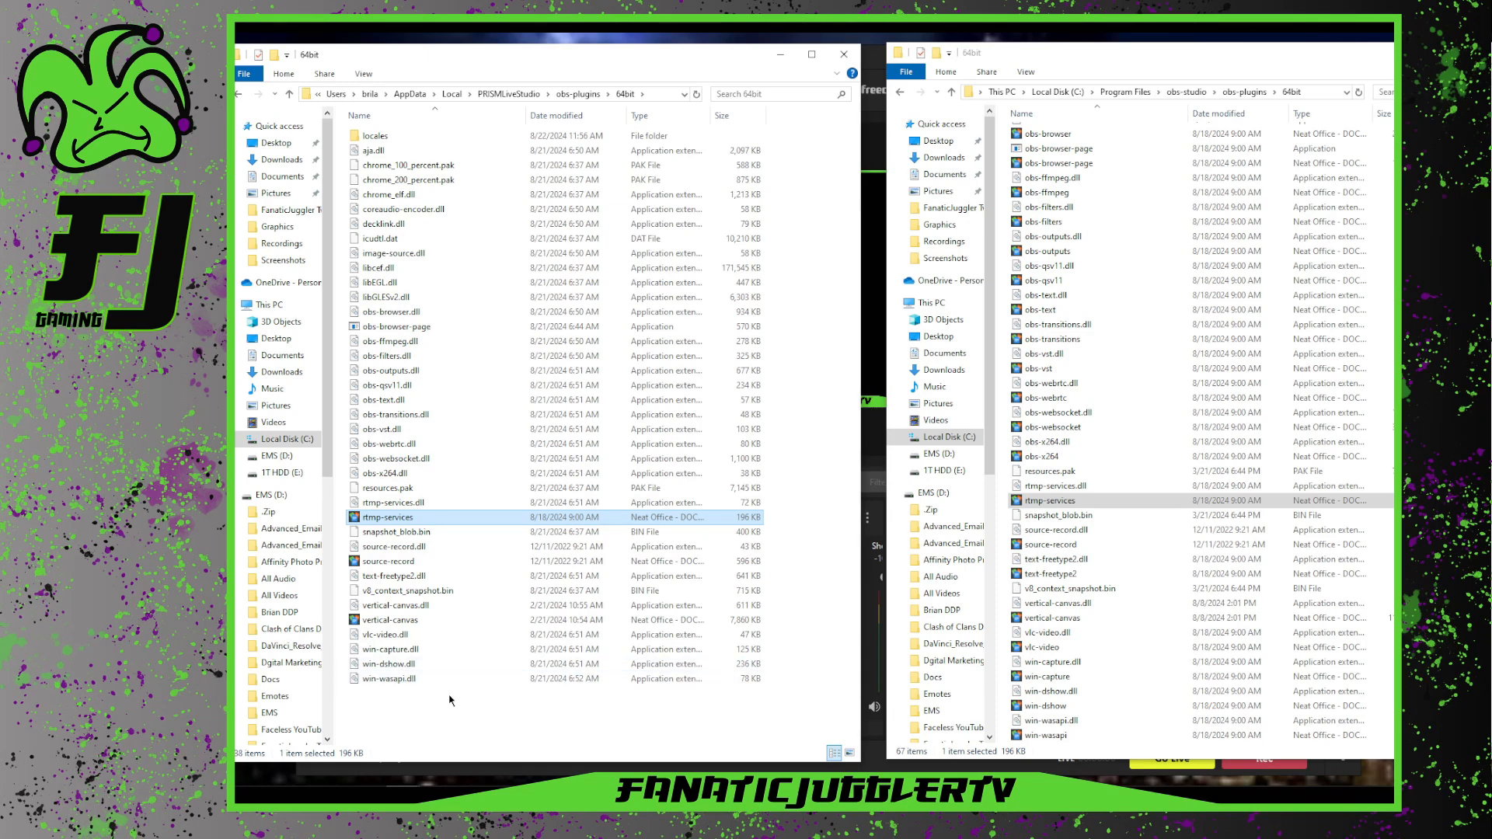
Review the vertical-canvas and source-record plugin files in the PRISM folder and minimize both folder windows
left_click(376, 621)
key("Up")
key("Up")
key("Up")
key("Up")
key("Up")
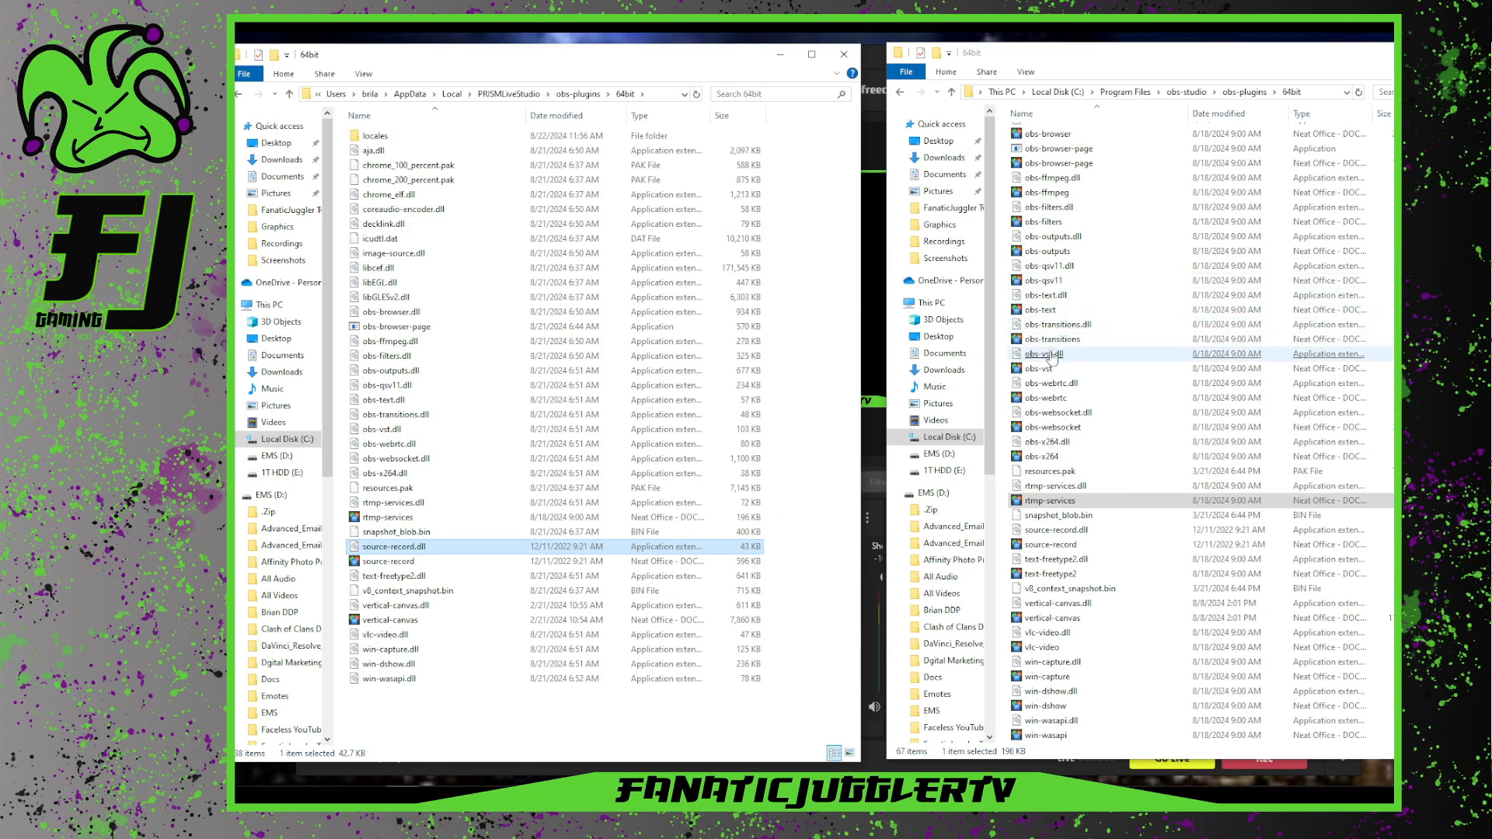
left_click(781, 54)
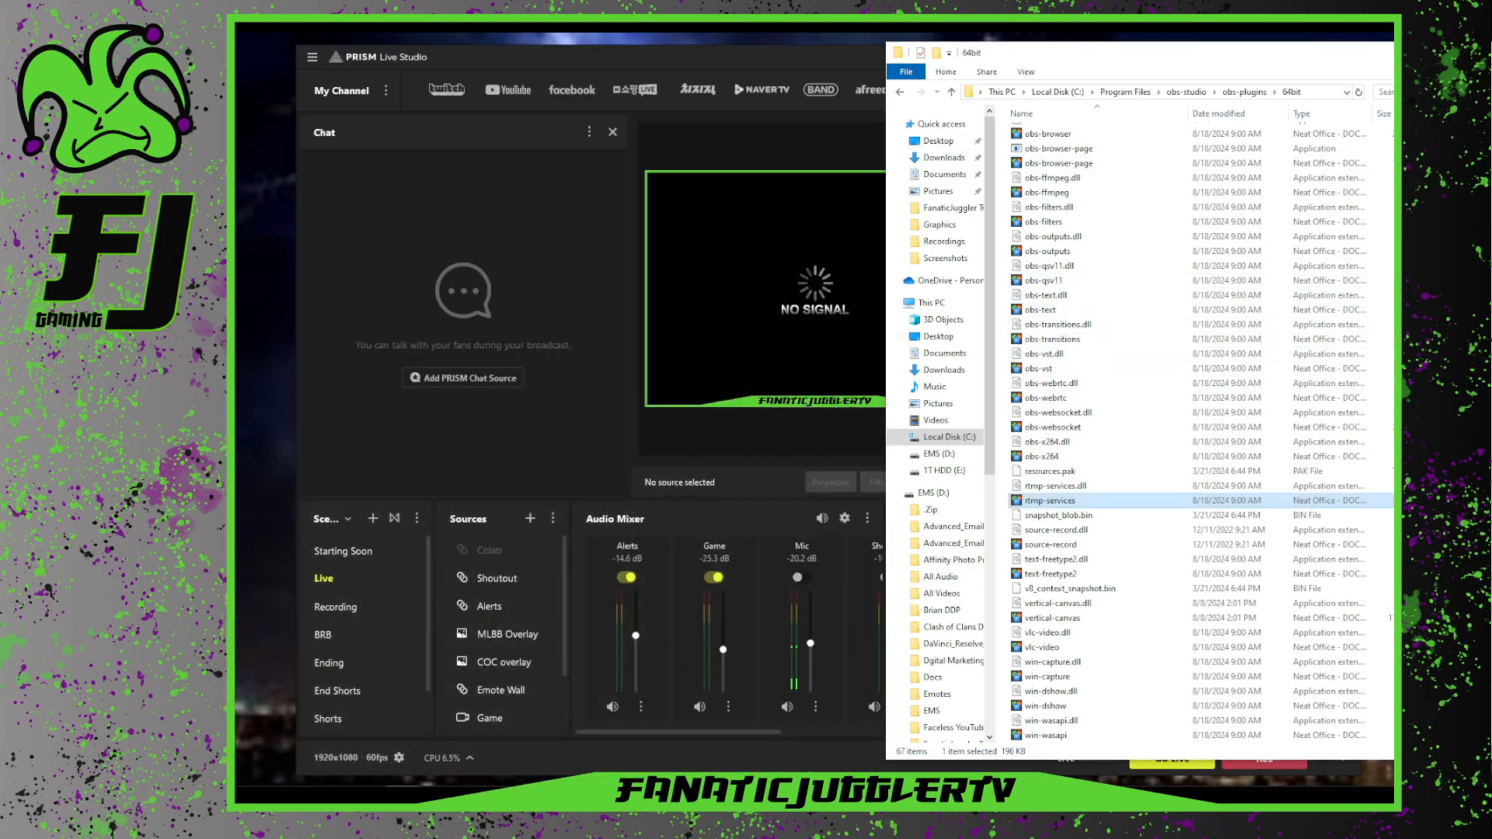
left_click(1438, 53)
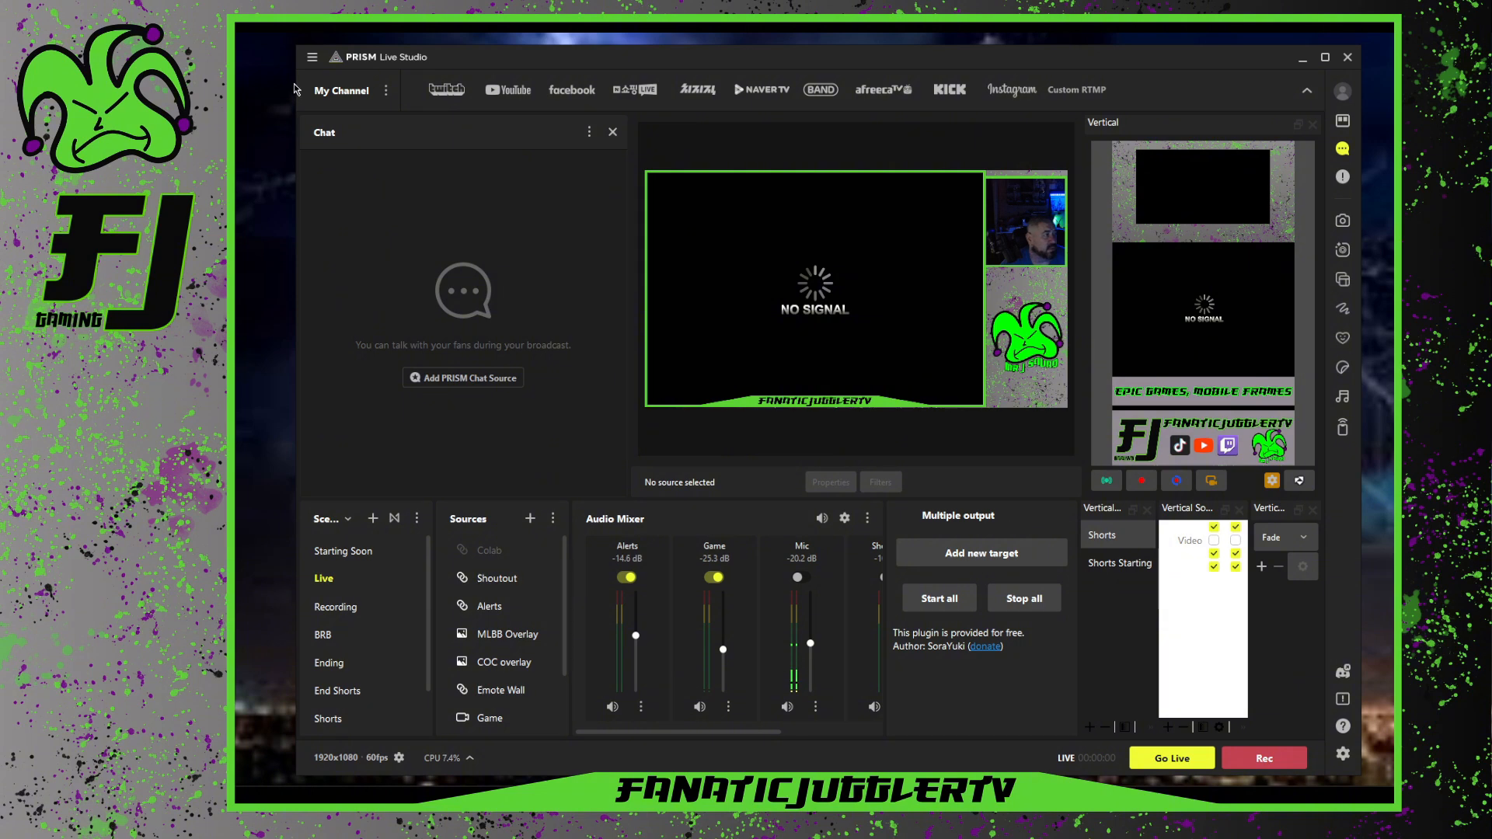
Hide the Multiple output dock from the main window
left_click(312, 58)
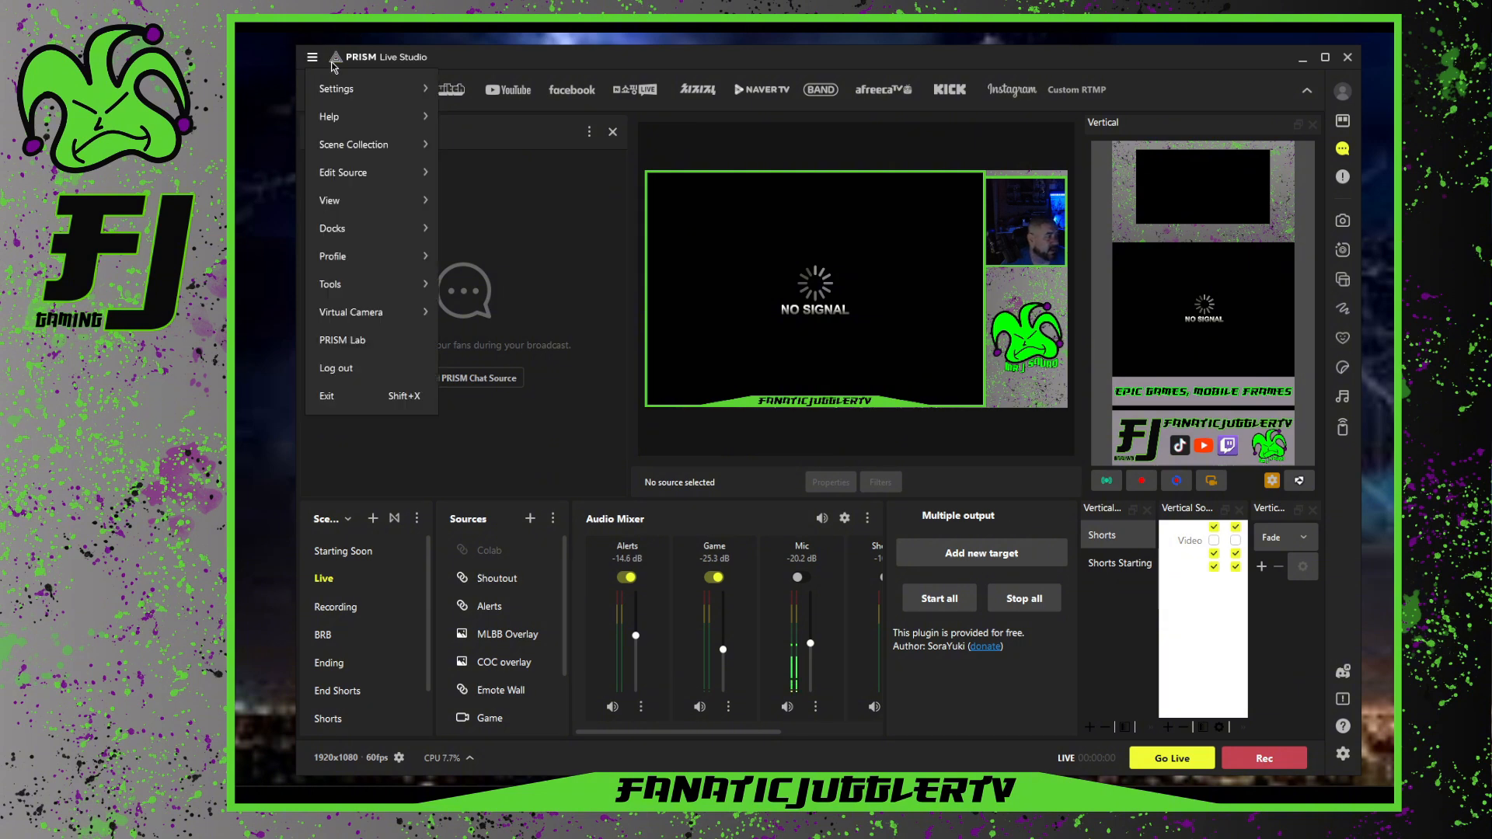
mouse_move(344, 174)
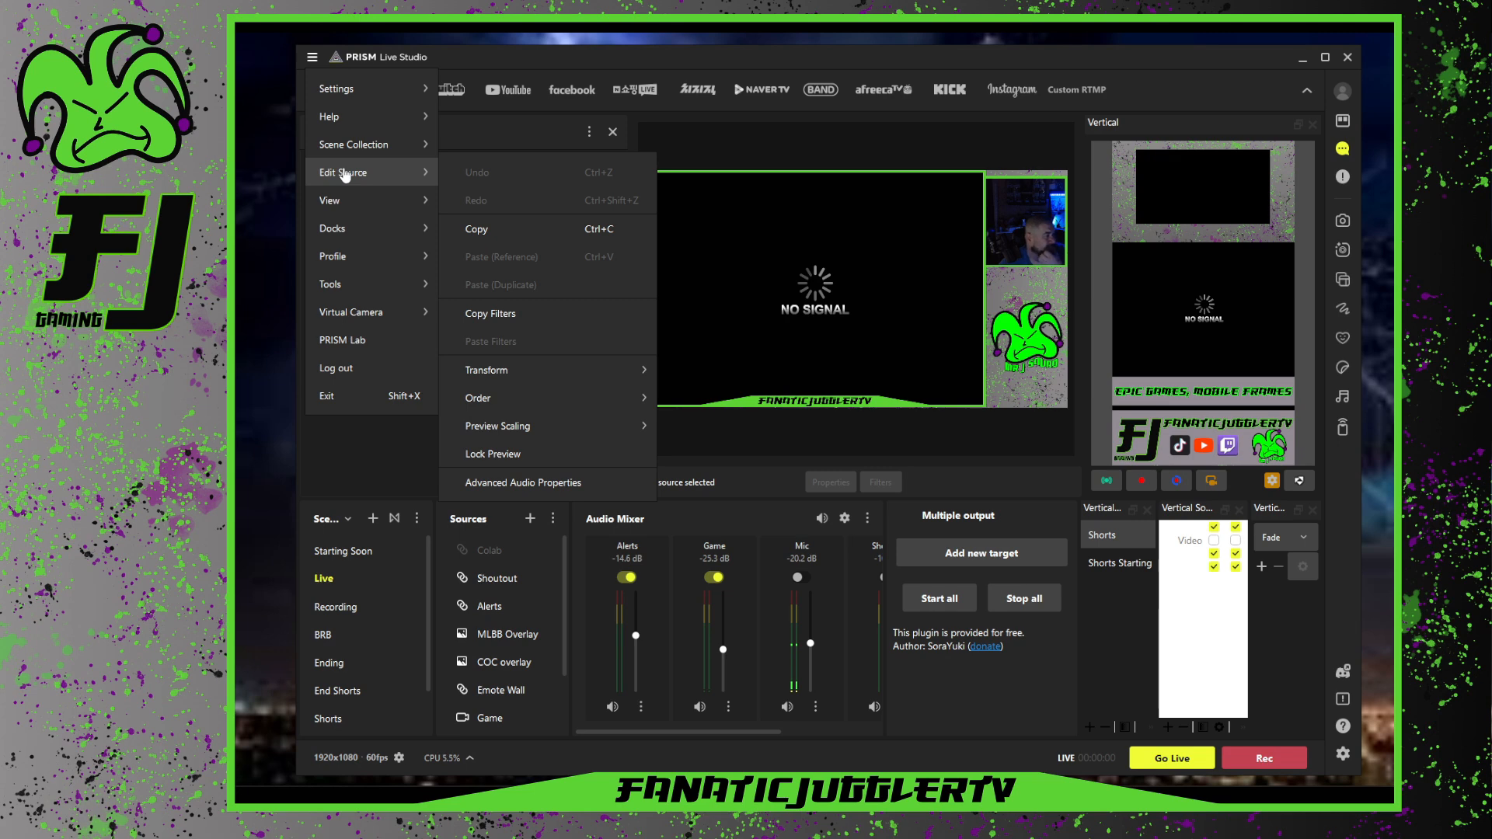
mouse_move(348, 230)
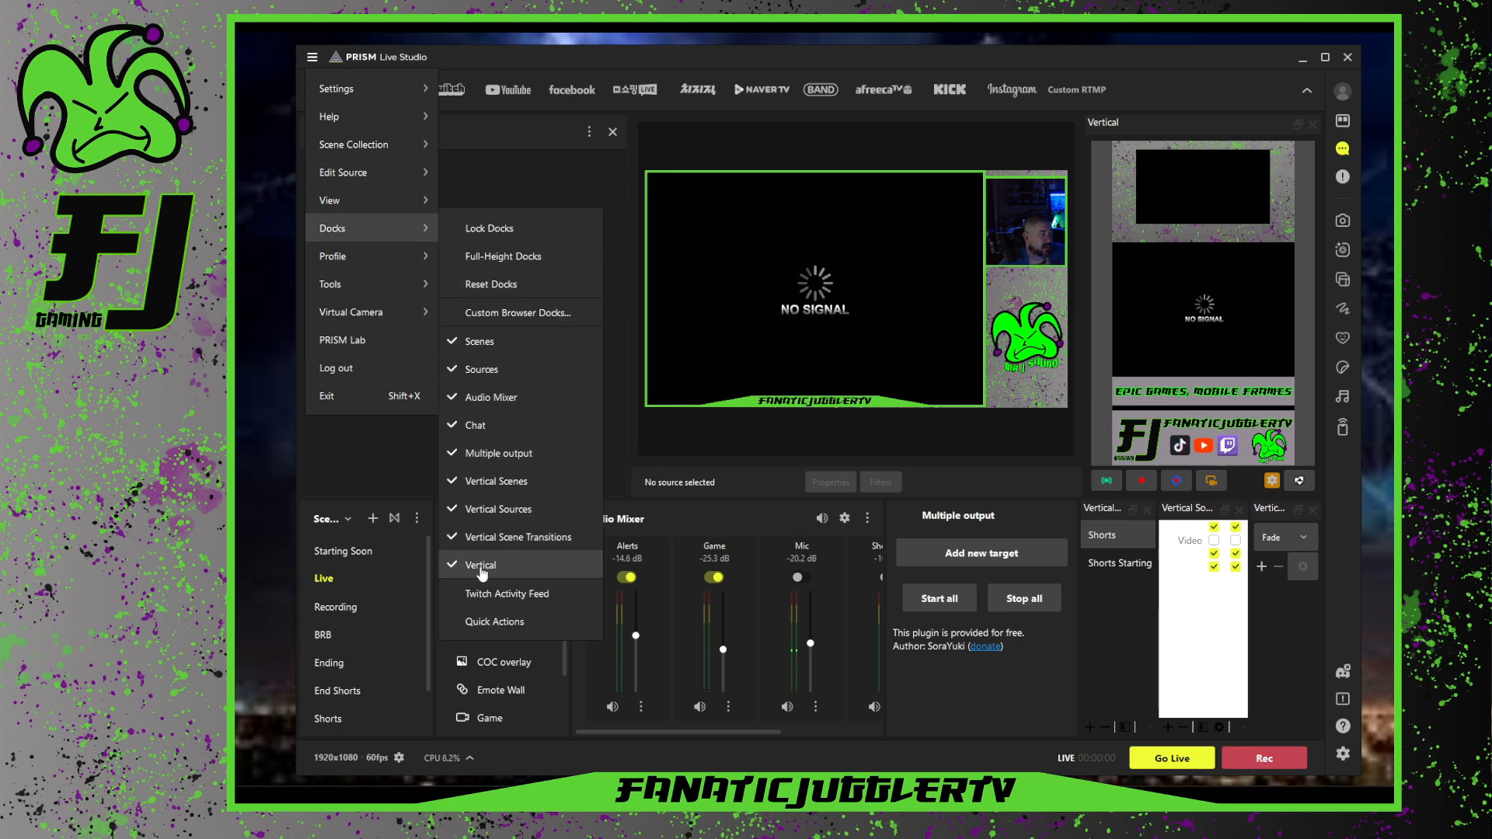
left_click(456, 454)
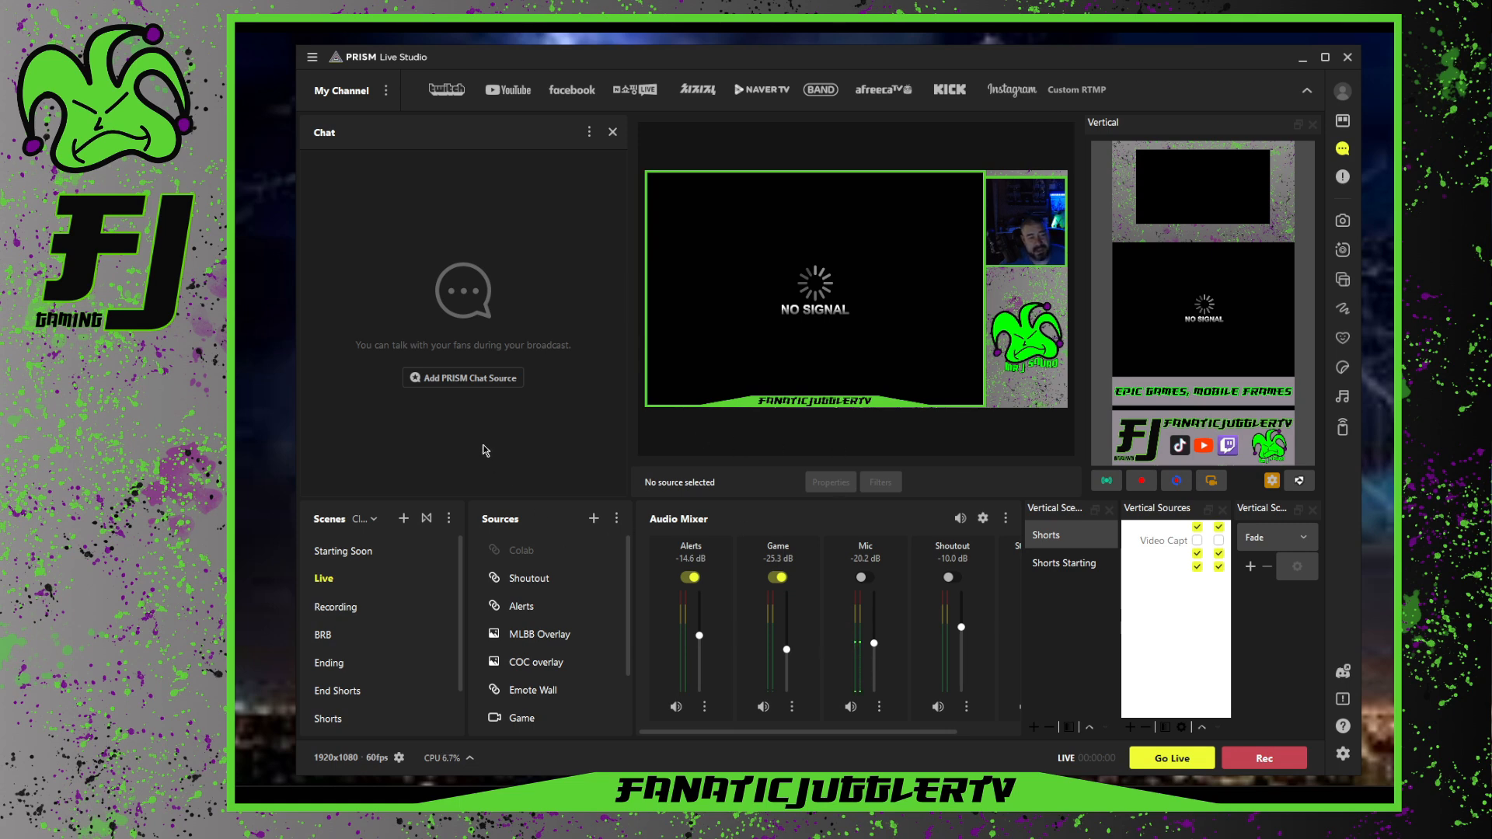
In the streaming output encoder settings, set the keyframe interval to 2 s and keep the preset at Quality
left_click(313, 59)
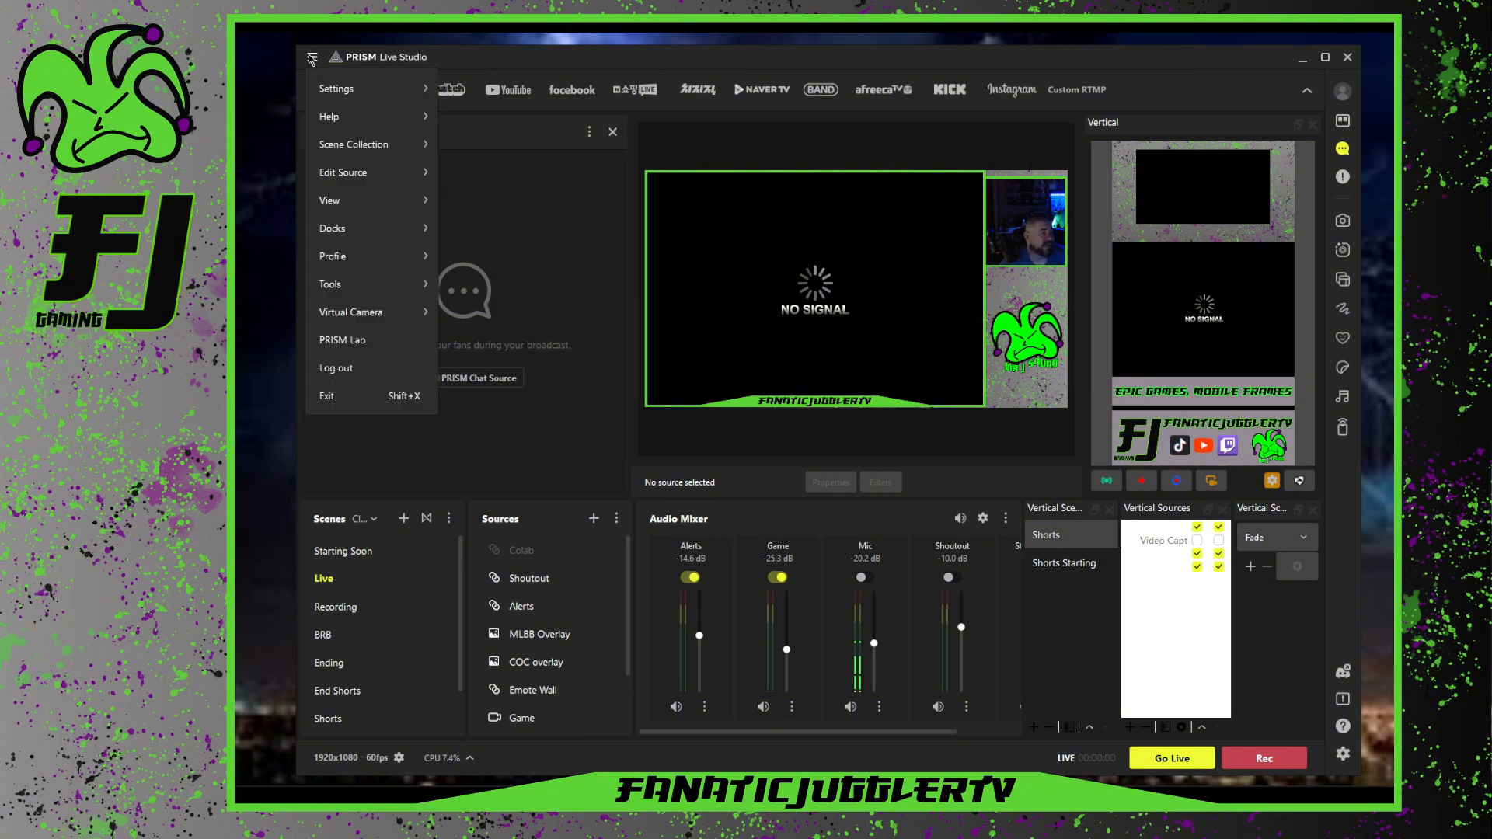
mouse_move(342, 89)
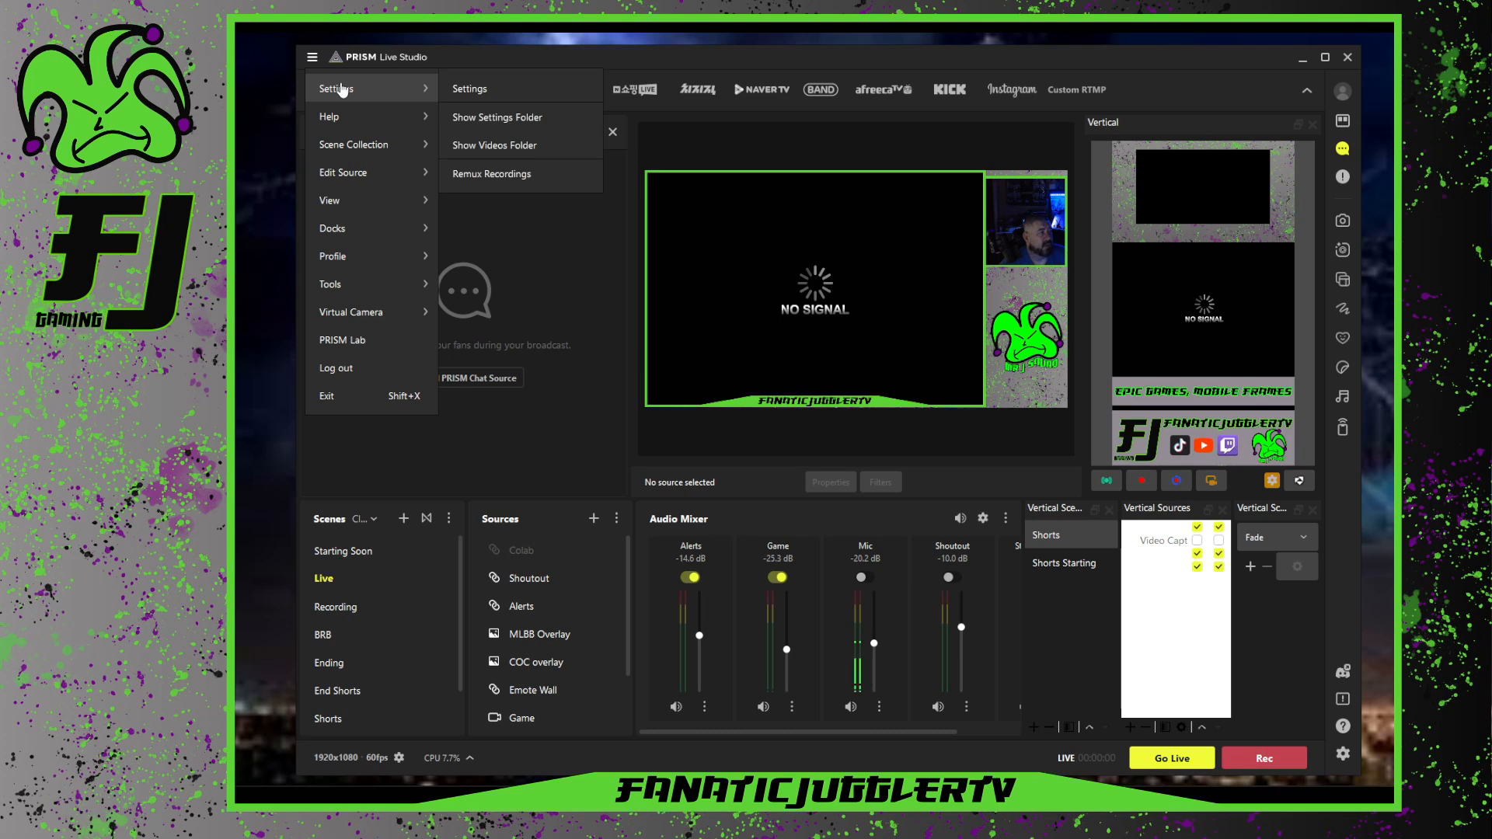
left_click(468, 90)
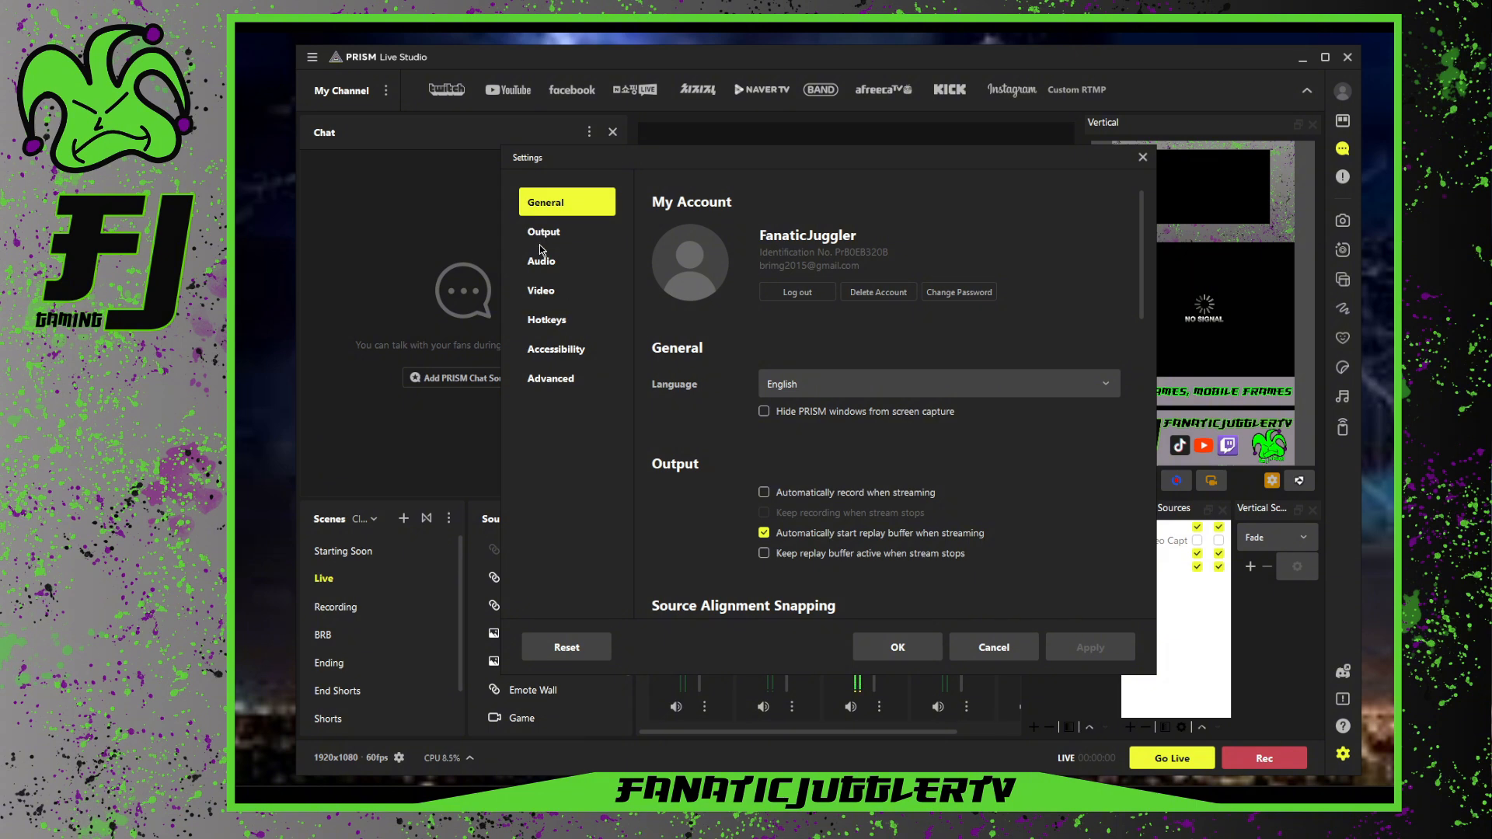
left_click(543, 233)
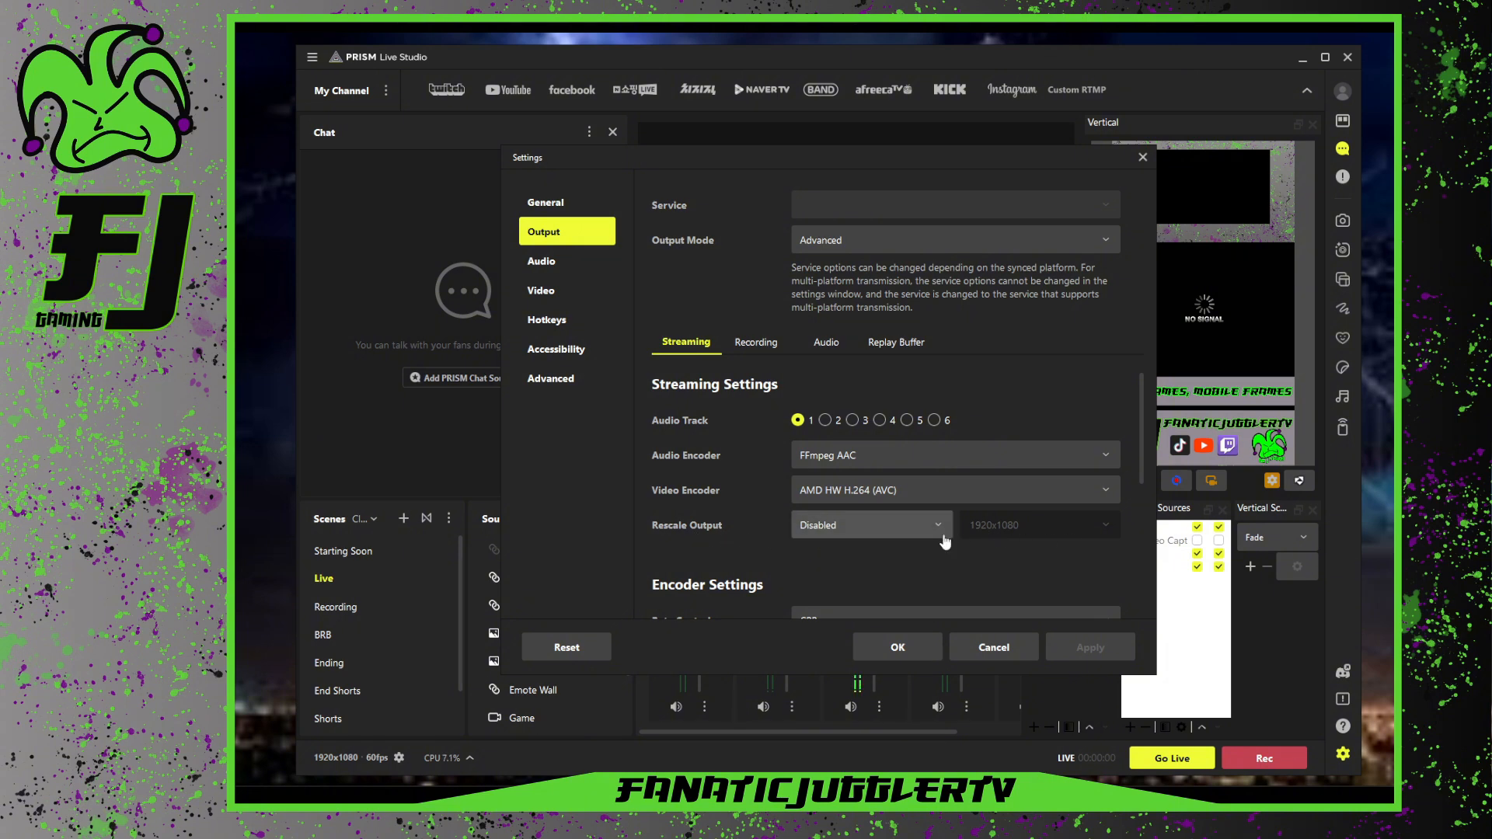
scroll(991, 527, "down", 2)
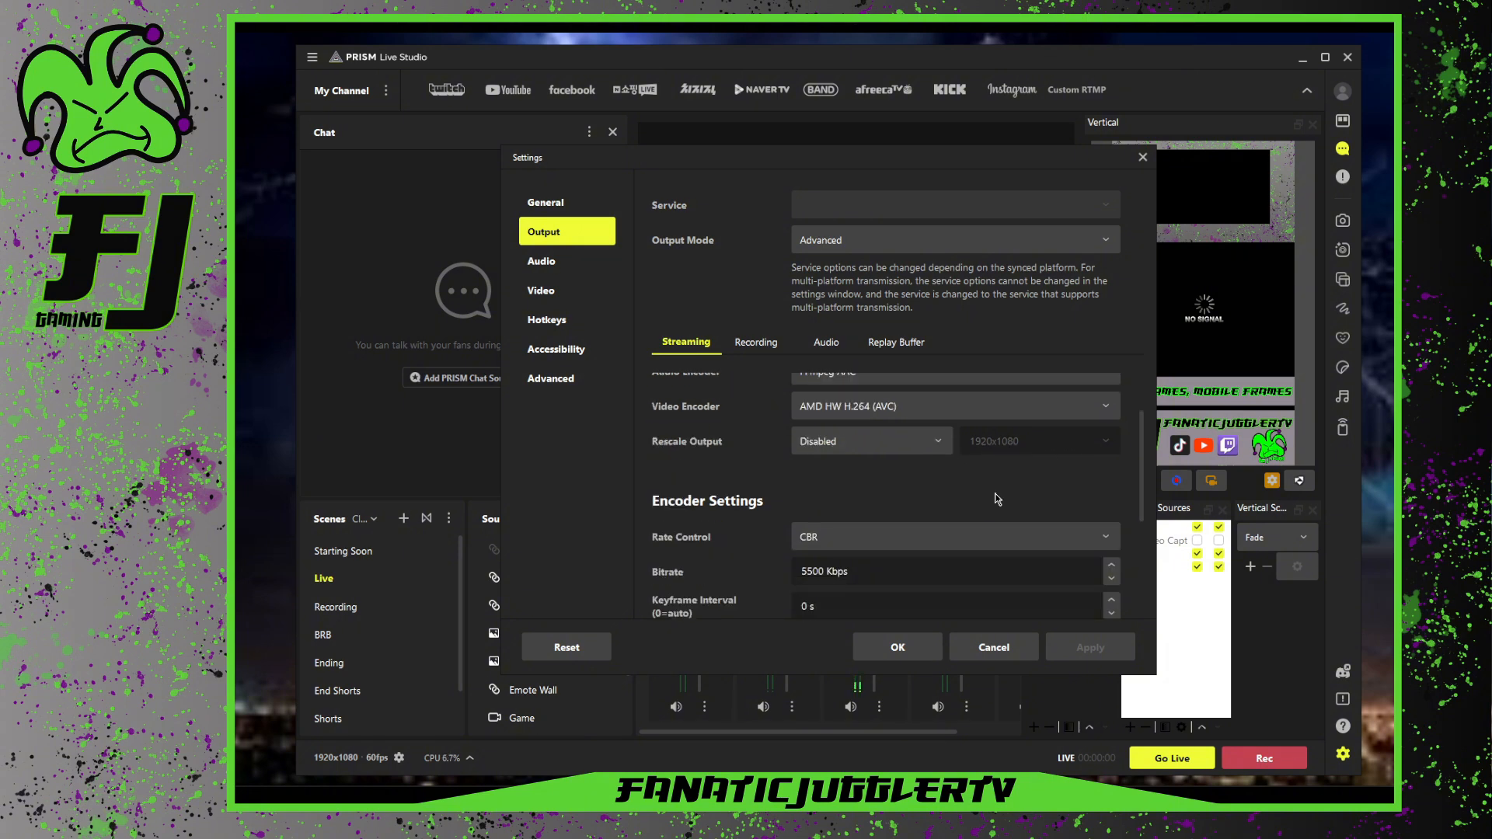
scroll(771, 481, "down", 2)
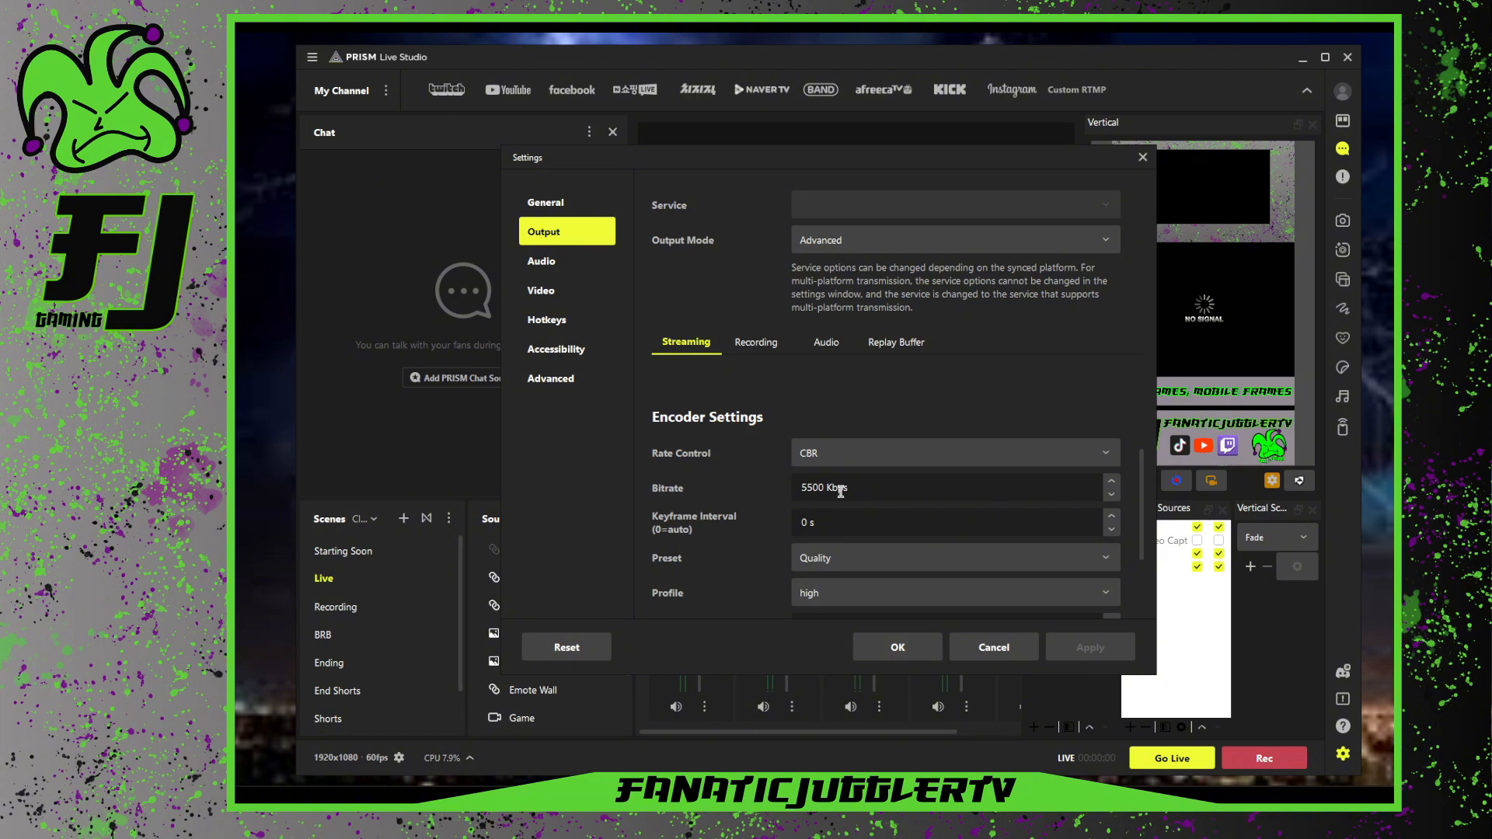
double_click(1111, 515)
scroll(1143, 517, "down", 3)
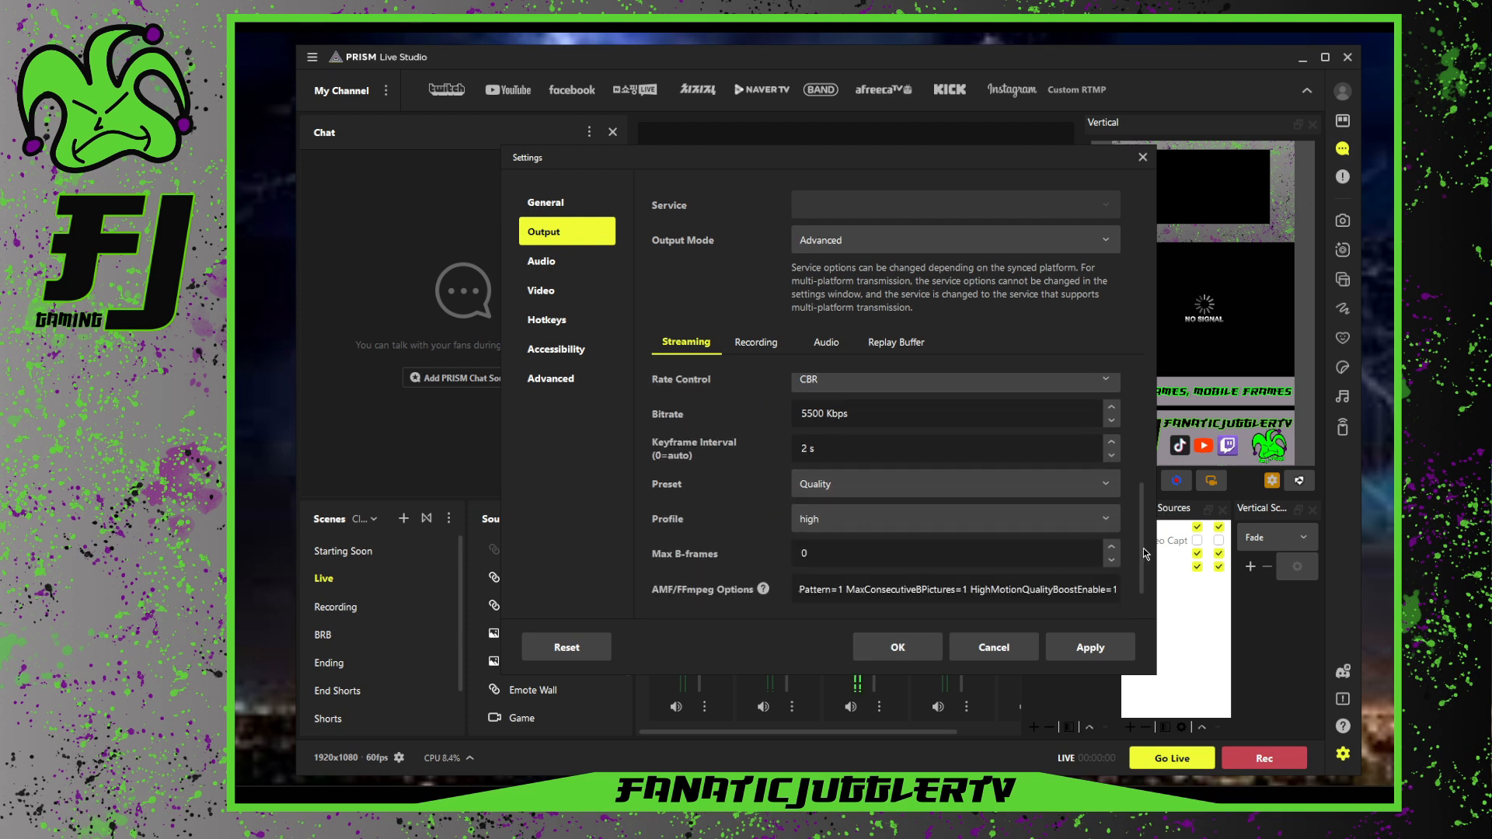
left_click(1108, 462)
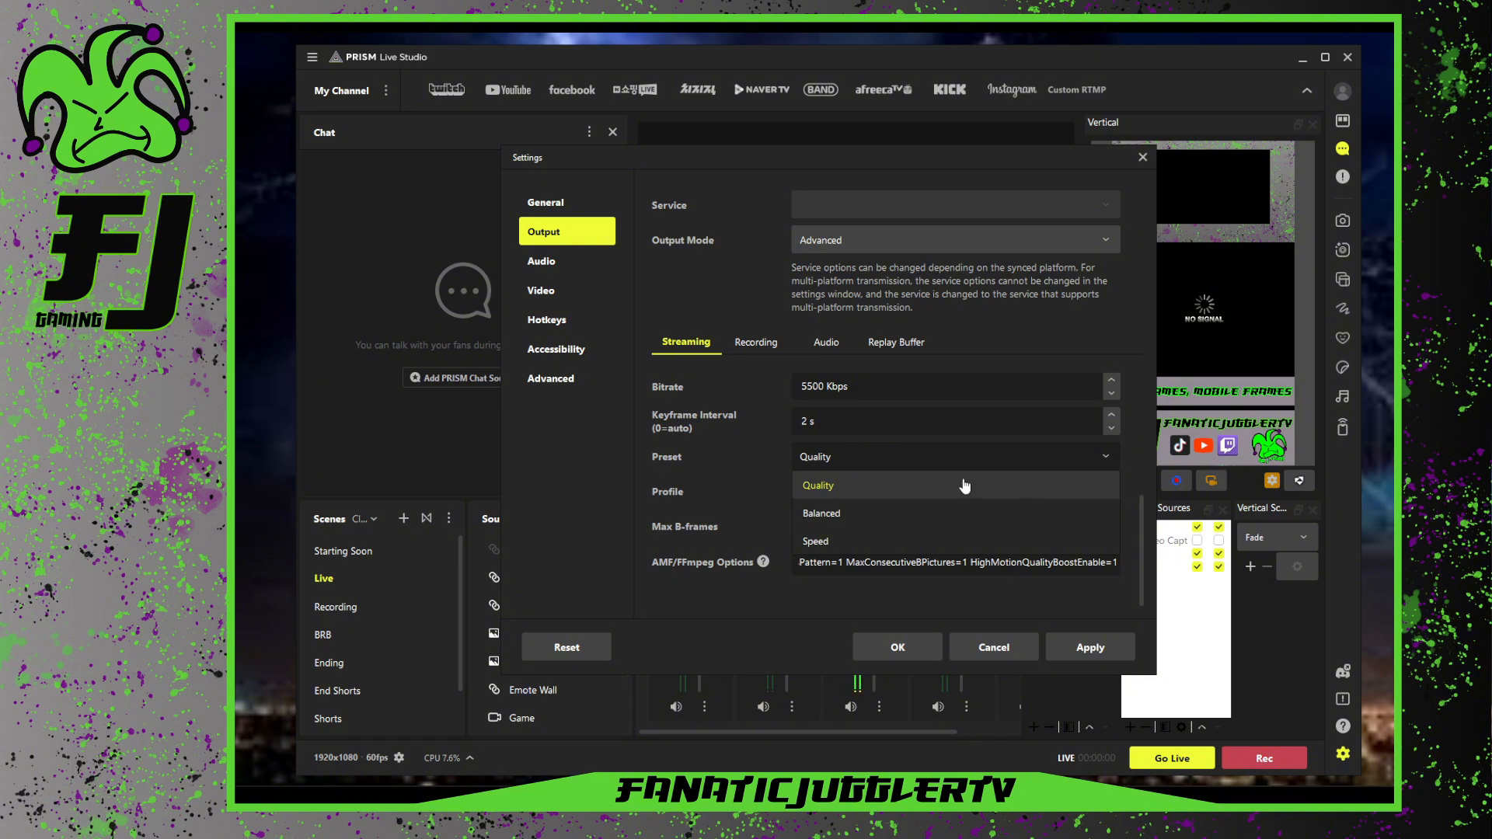
left_click(811, 490)
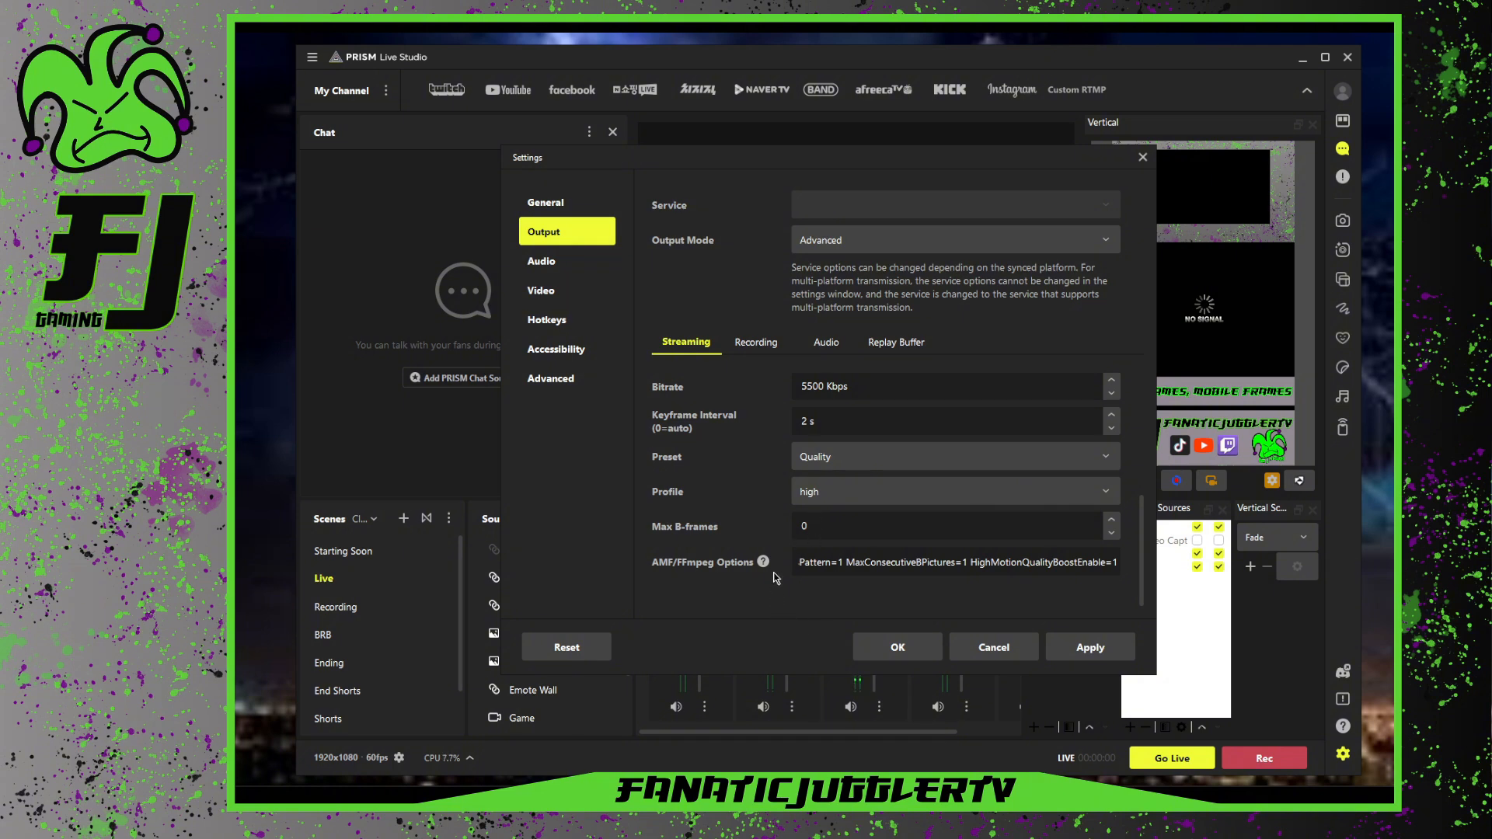
Apply the streaming output settings and check the video encoder choices offered for recording
scroll(774, 574, "down", 1)
left_click(1086, 648)
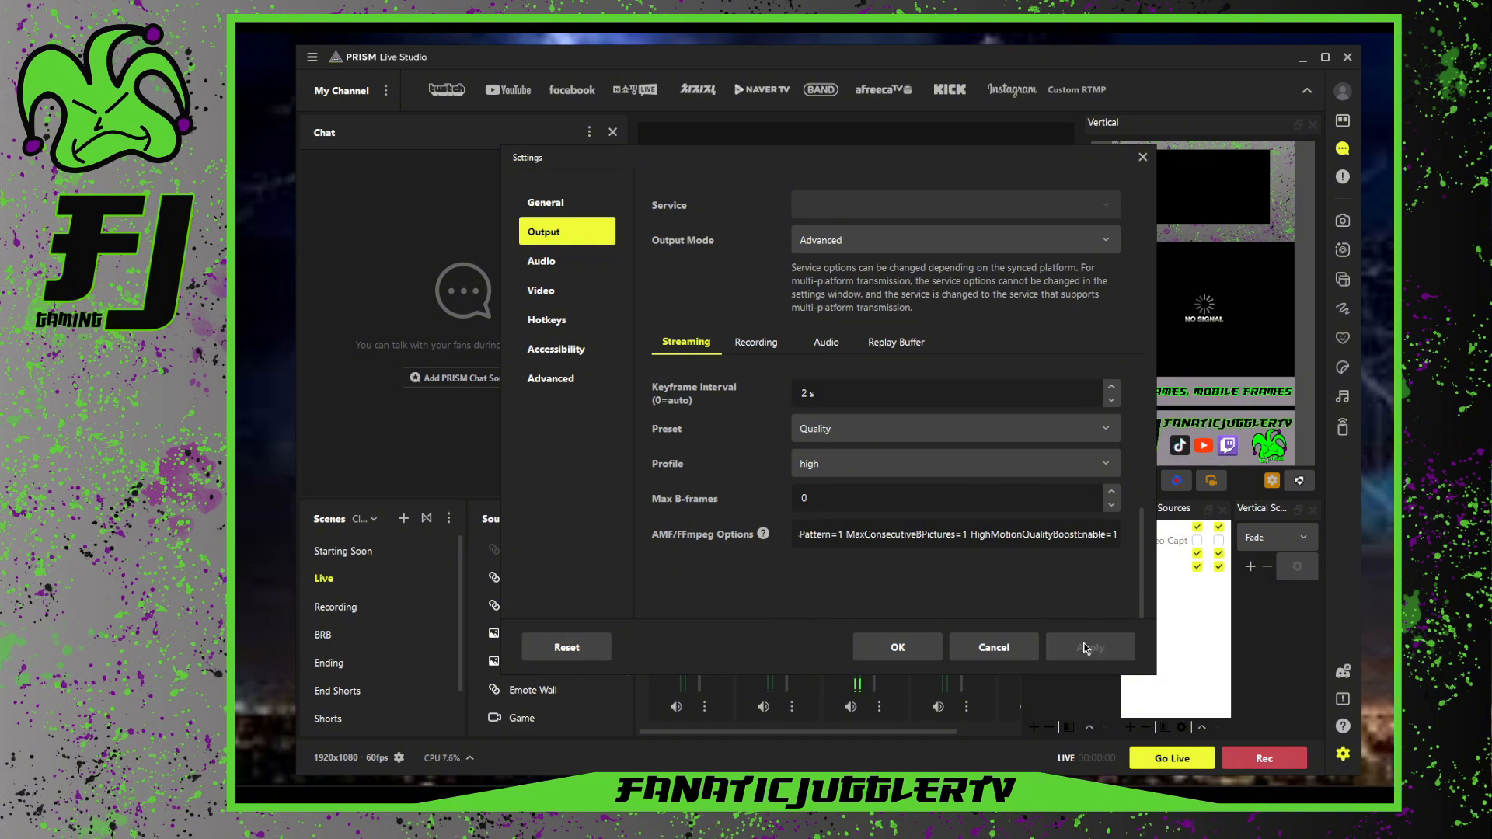
left_click(751, 346)
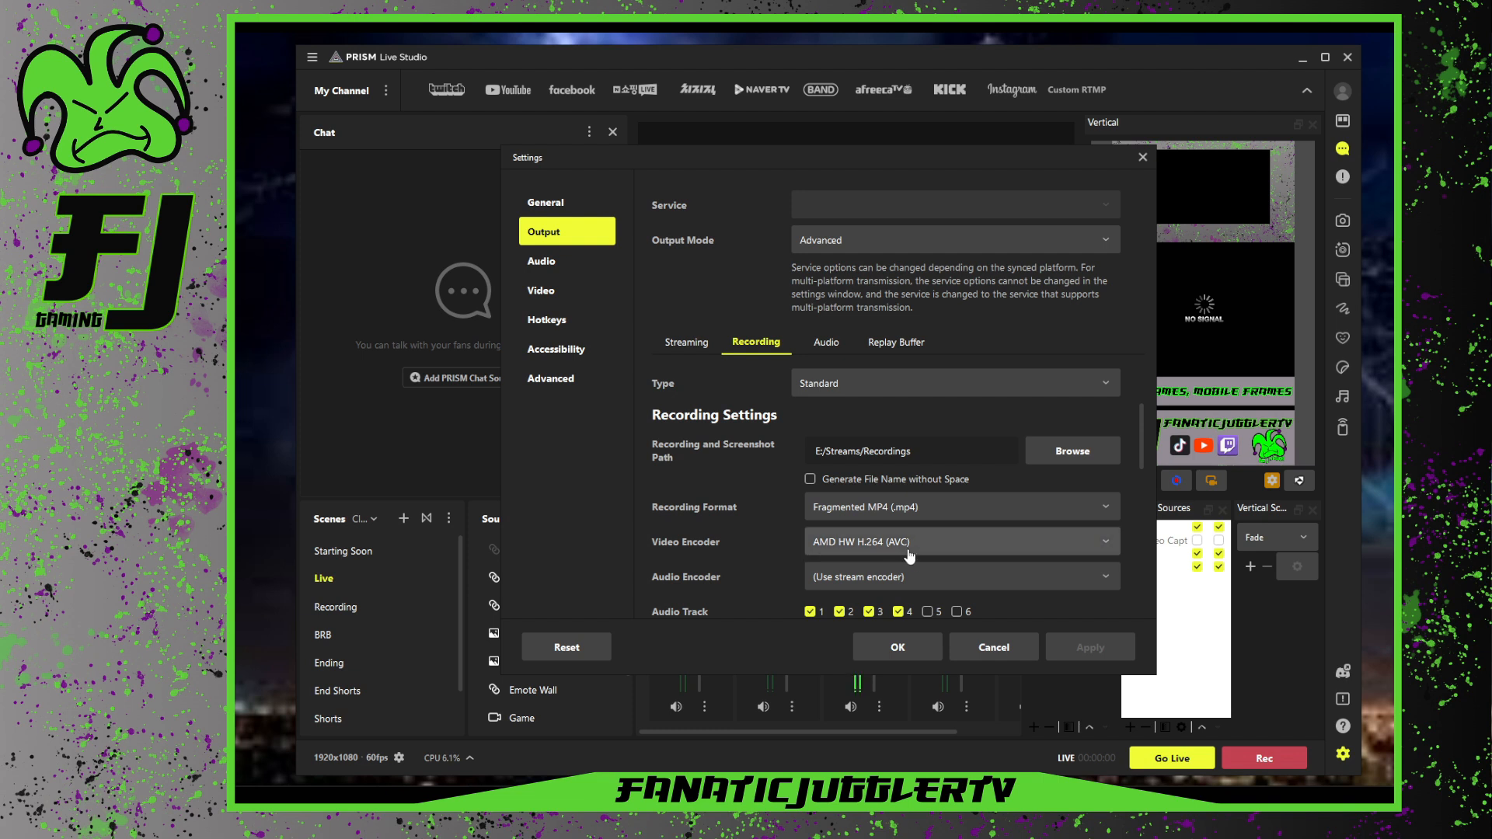
left_click(1107, 545)
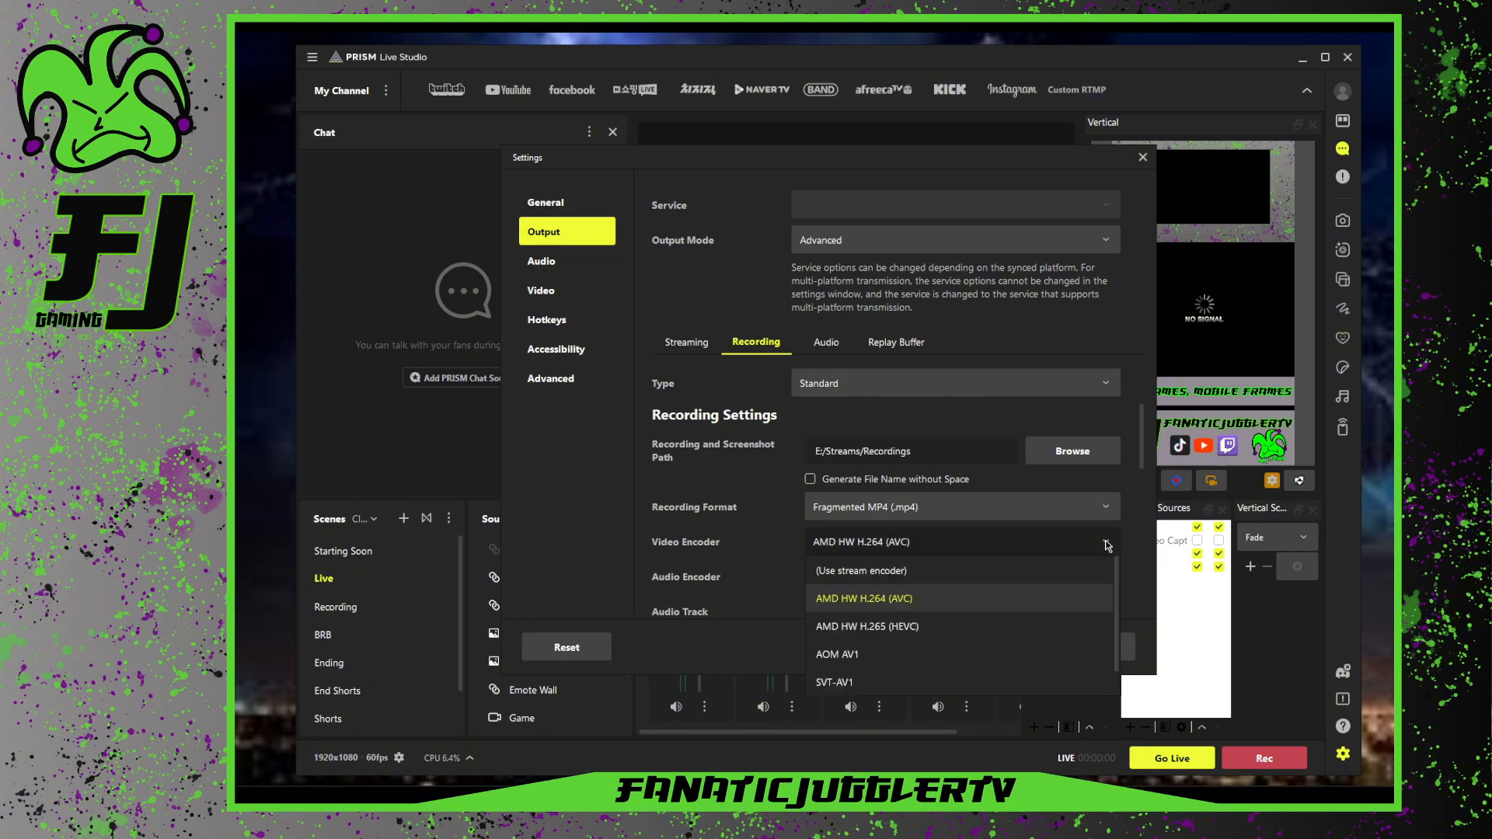
scroll(874, 645, "down", 1)
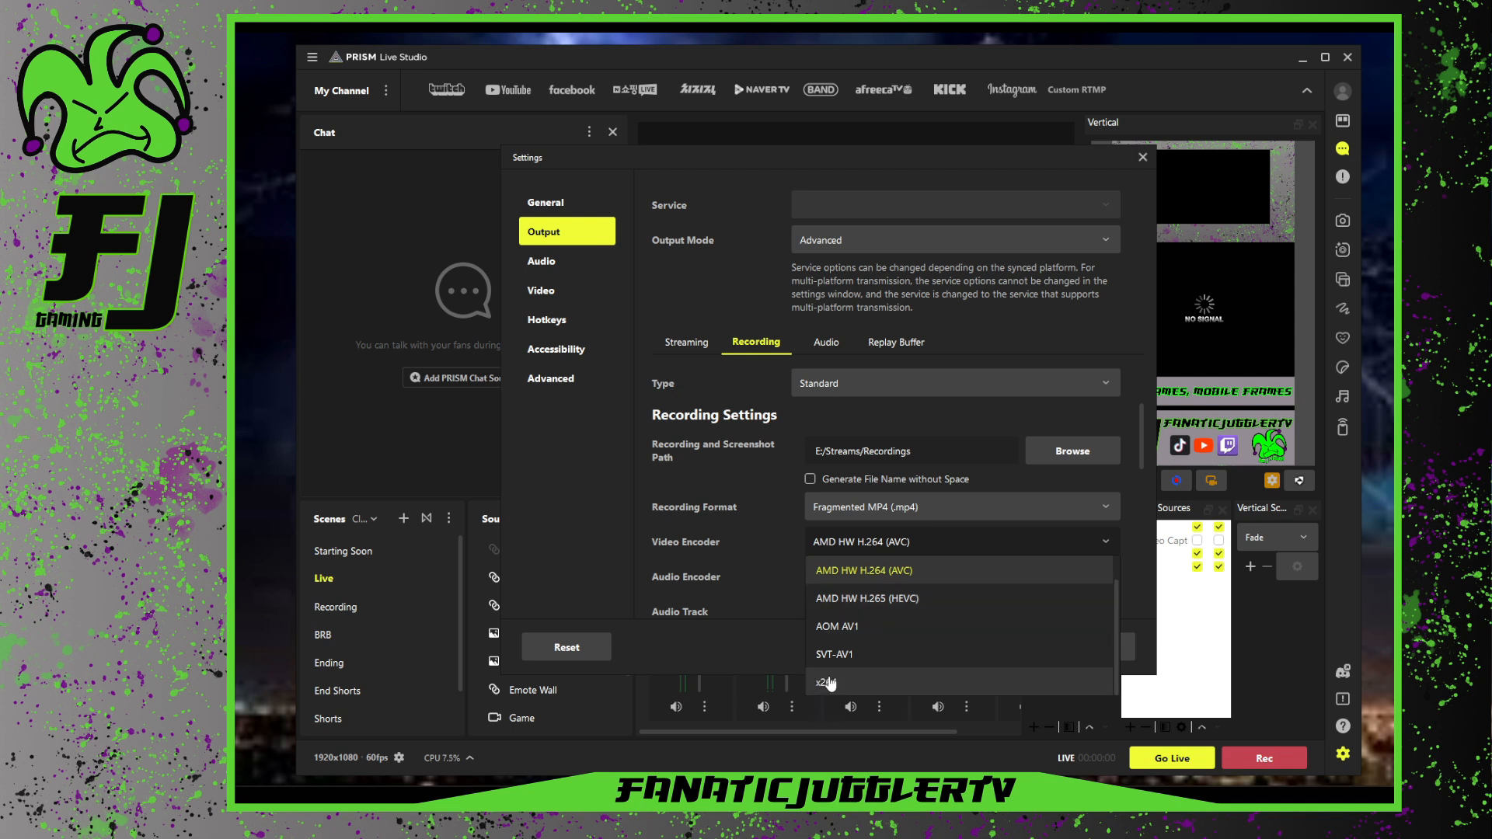
left_click(747, 507)
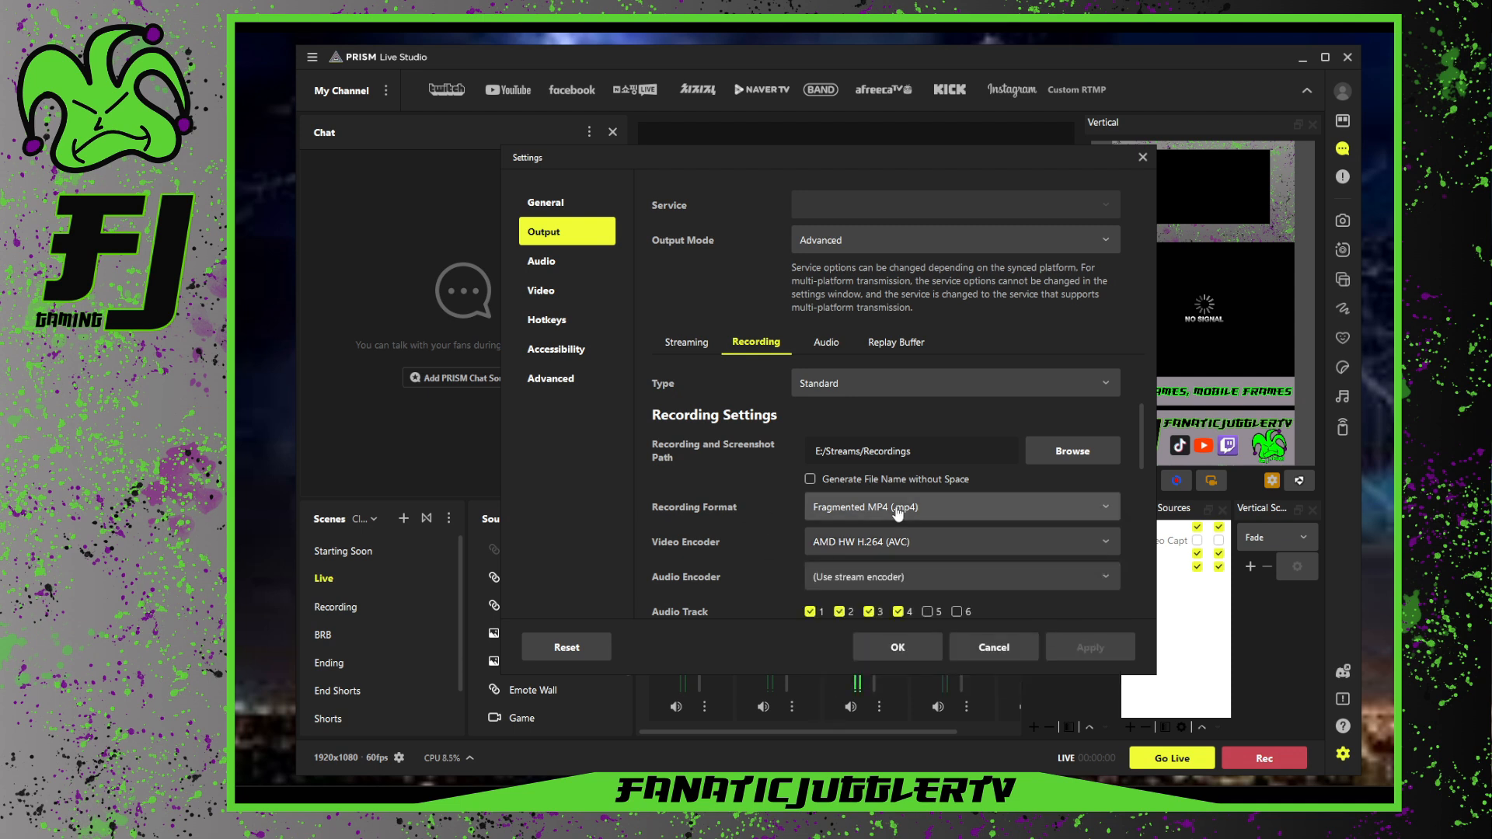
In the recording encoder settings, set the keyframe interval to 2 s, bitrate to 4000 Kbps and max B-frames to 2, and apply
scroll(894, 529, "down", 2)
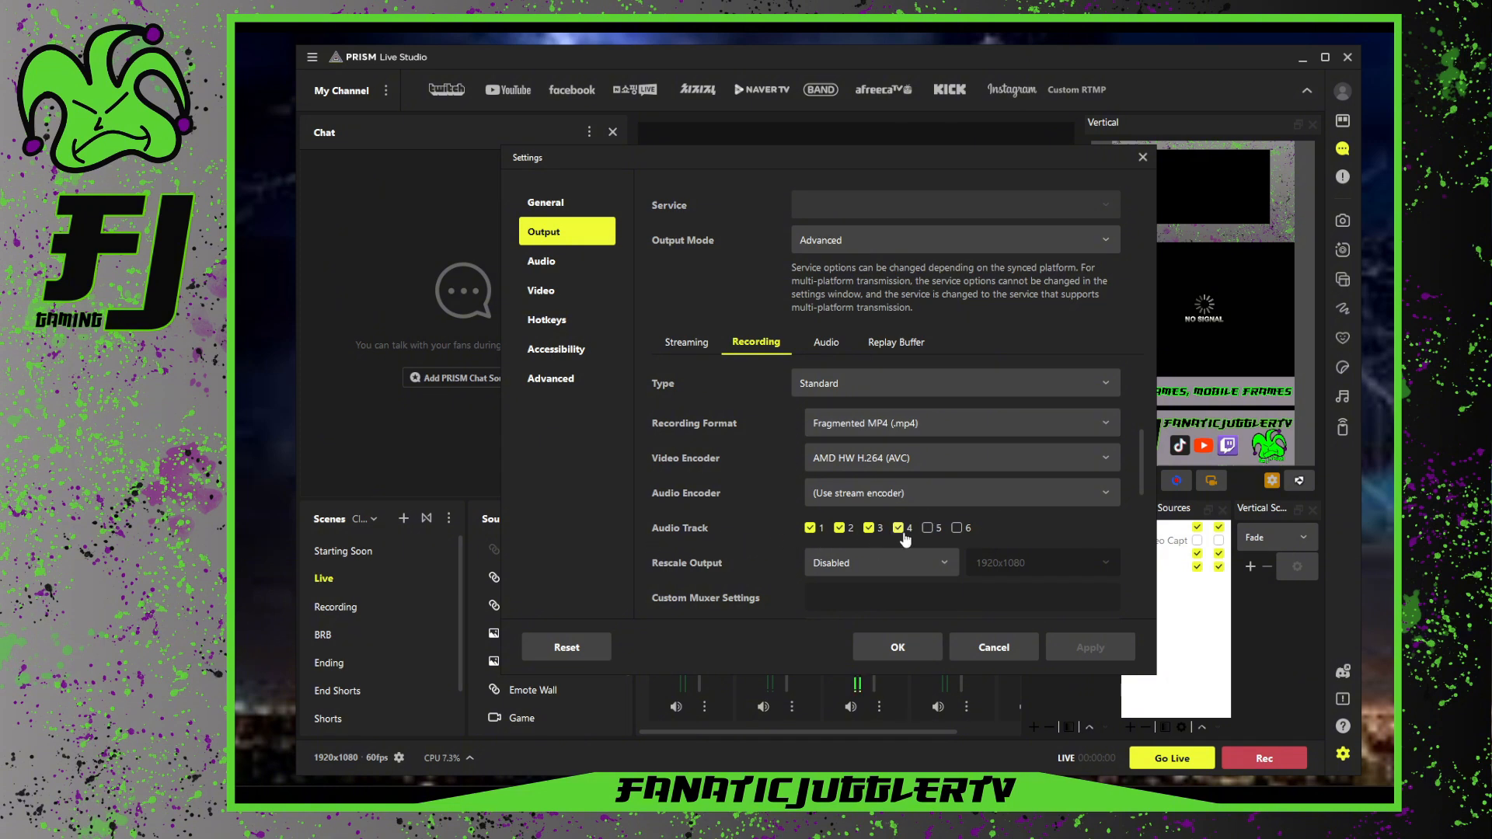
scroll(905, 539, "down", 3)
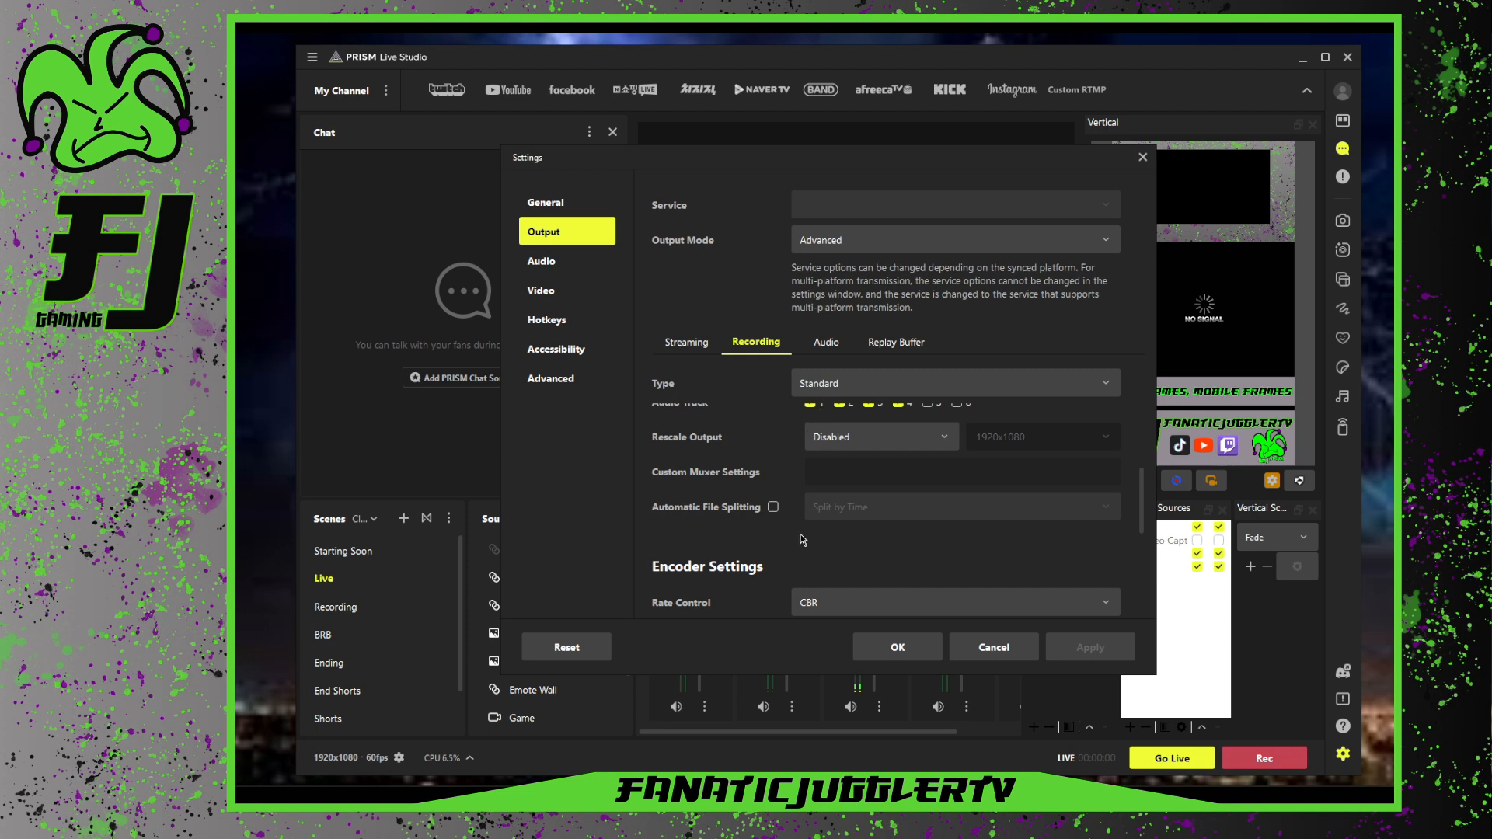
scroll(778, 443, "down", 3)
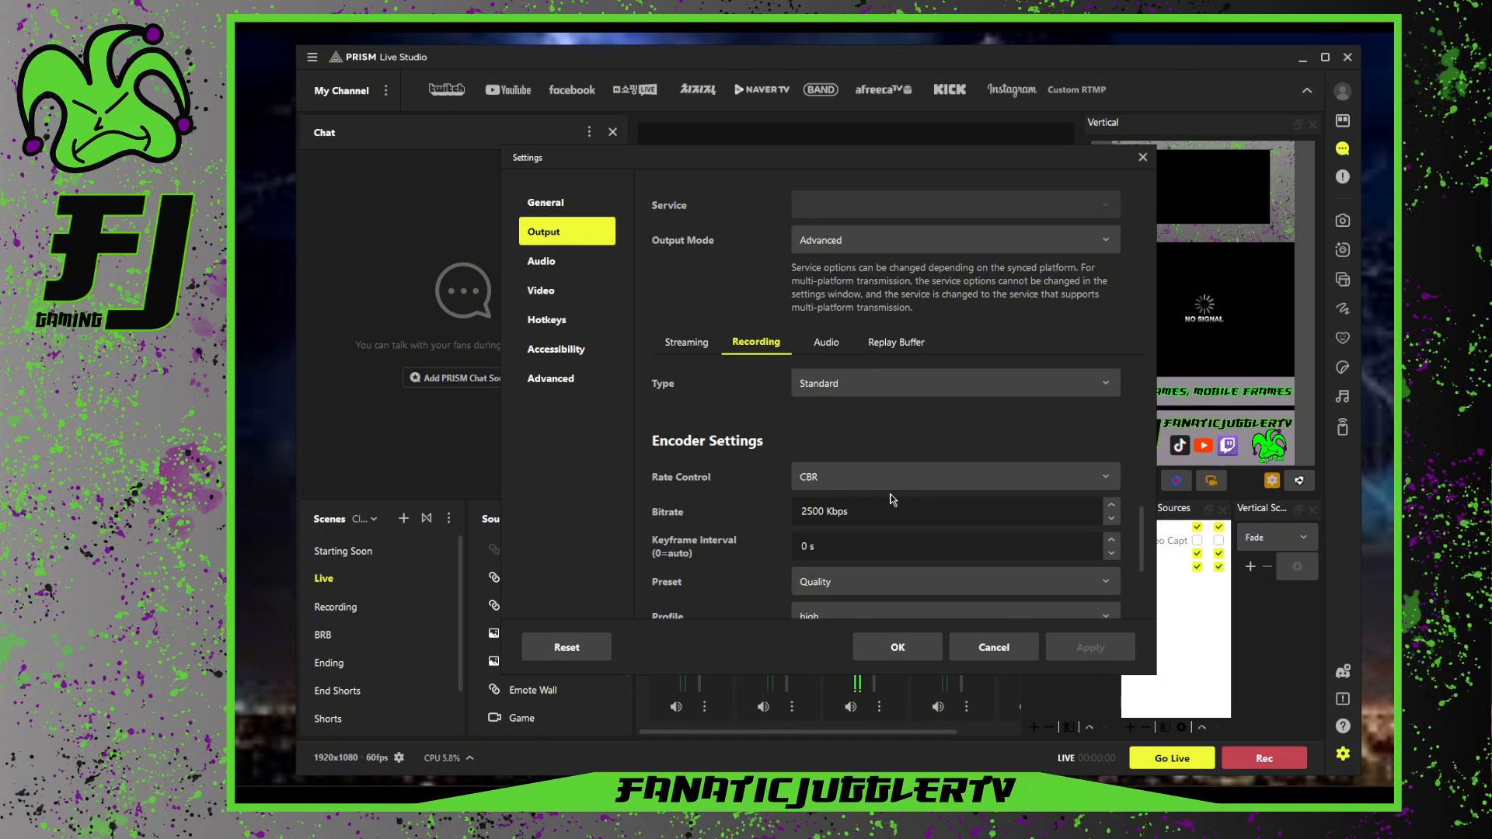
double_click(1113, 546)
left_click_drag(809, 514, 775, 515)
type("4000")
scroll(764, 558, "down", 2)
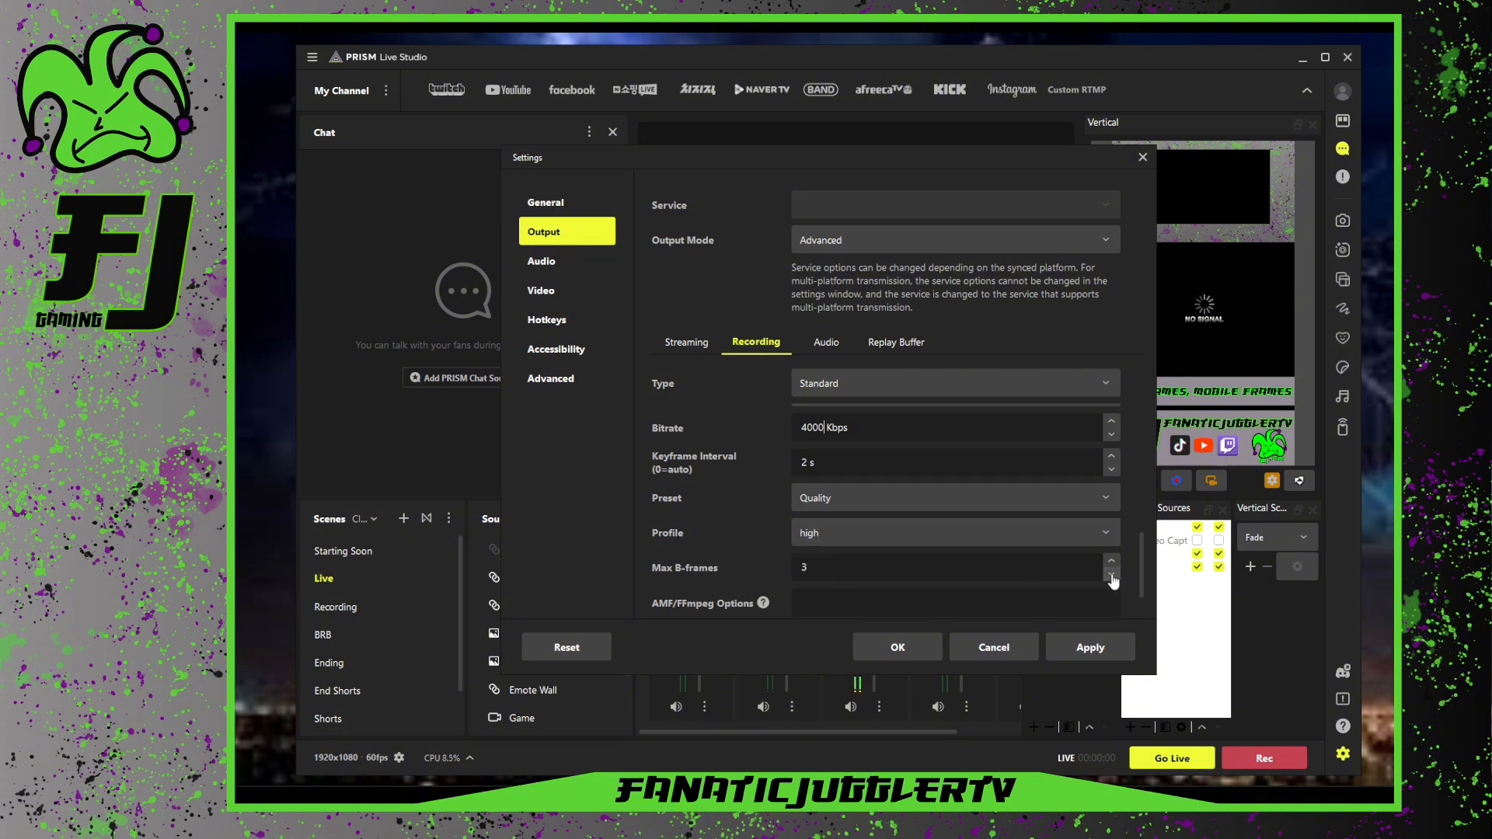
left_click(735, 573)
scroll(773, 574, "down", 2)
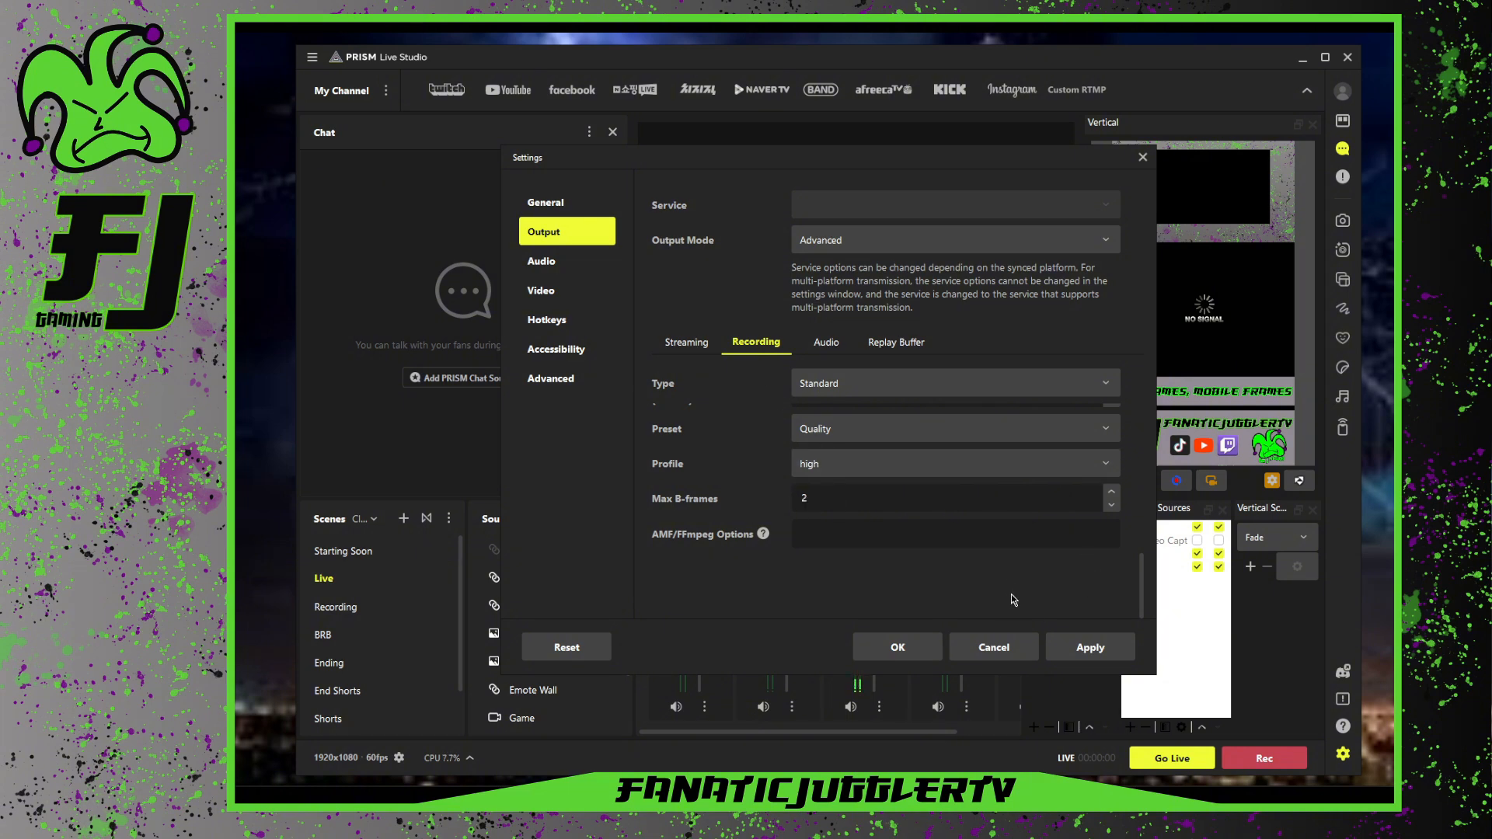
left_click(1085, 648)
Review the output audio track bitrates and the replay buffer settings, keeping the output mode at Advanced
left_click(847, 343)
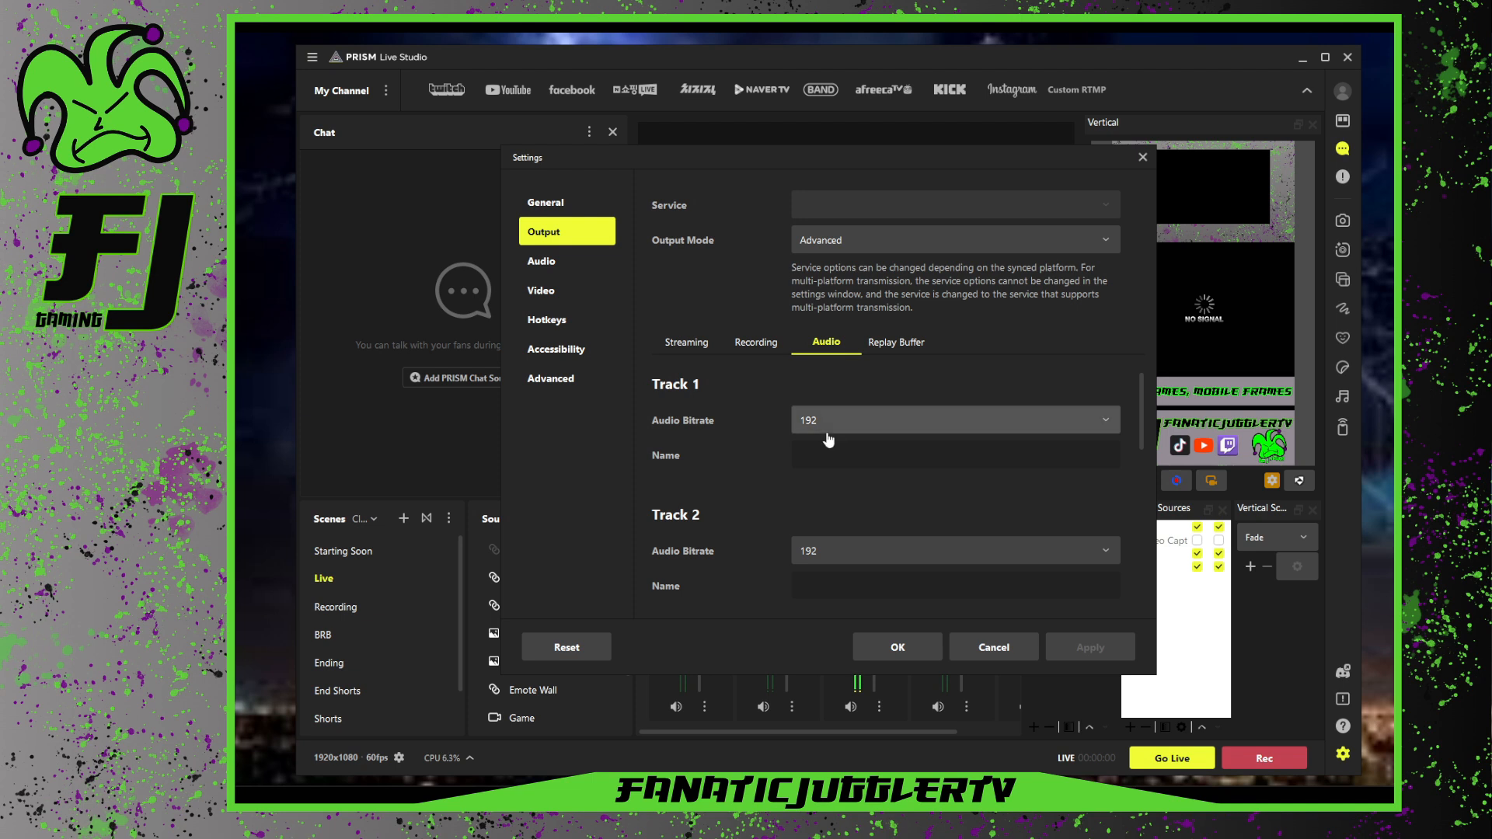
scroll(848, 575, "down", 3)
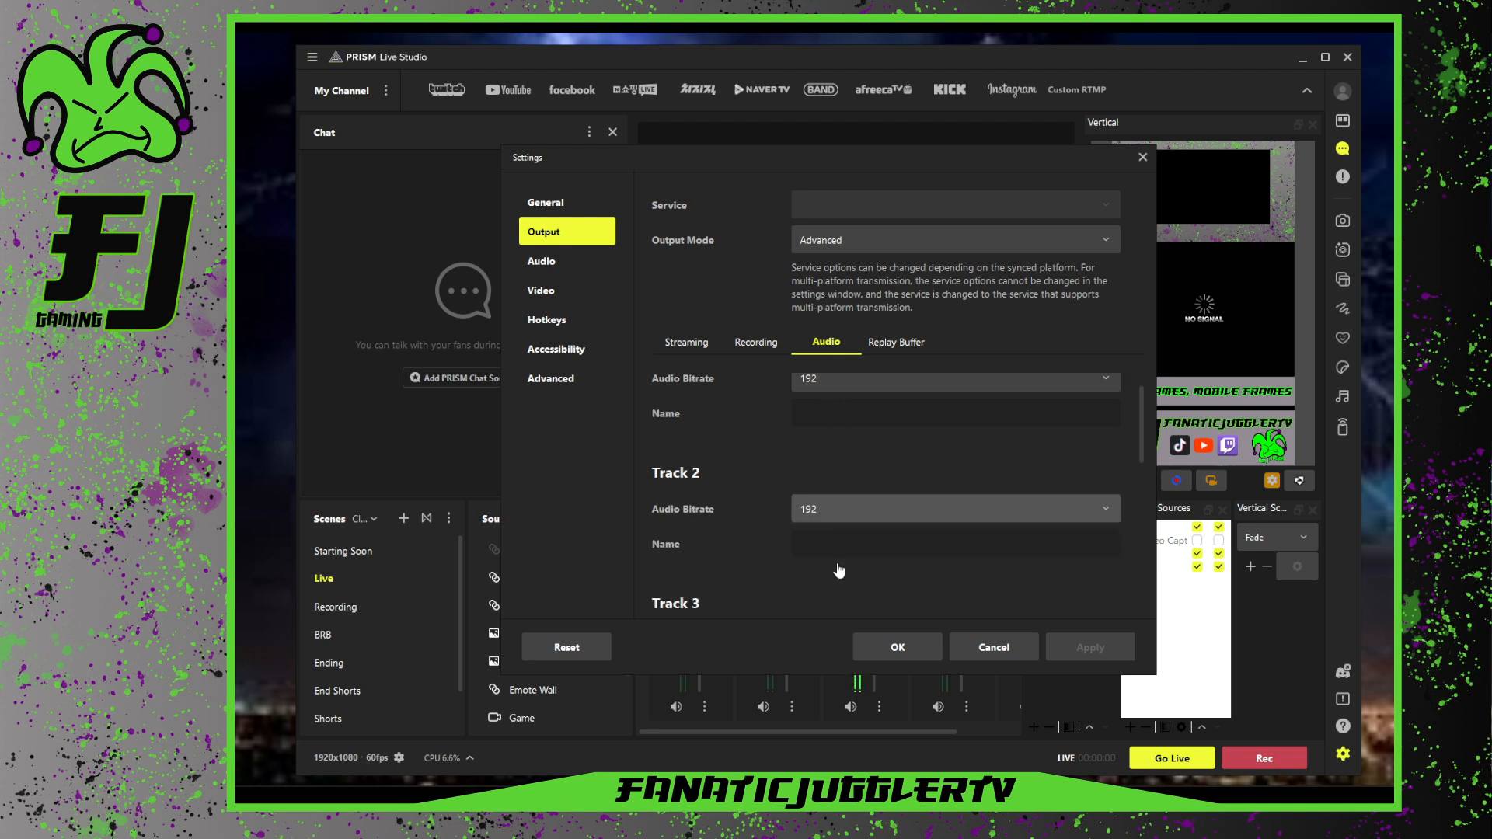
scroll(837, 563, "down", 4)
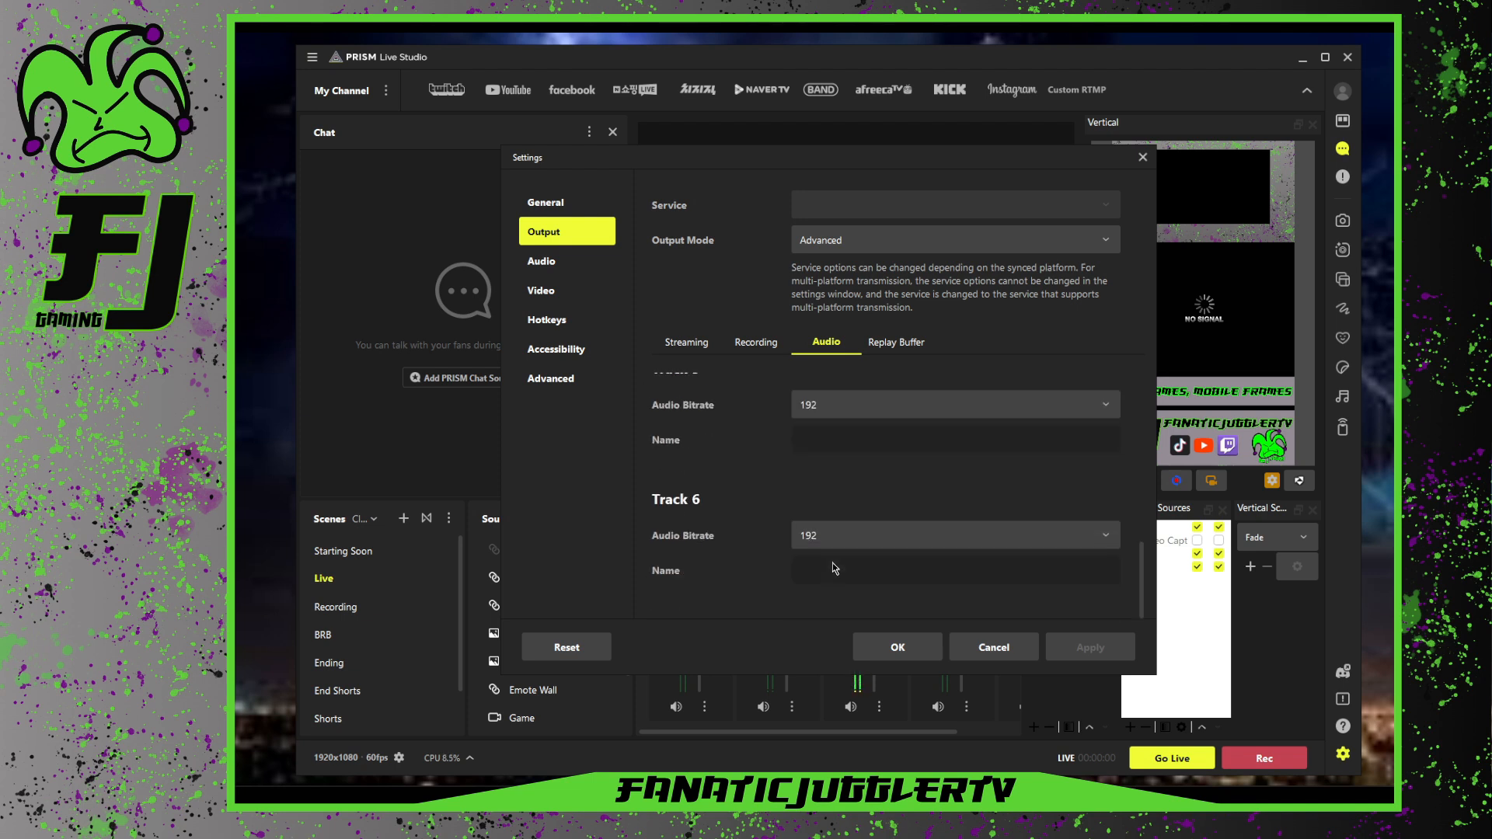
scroll(833, 563, "up", 1)
scroll(833, 562, "up", 5)
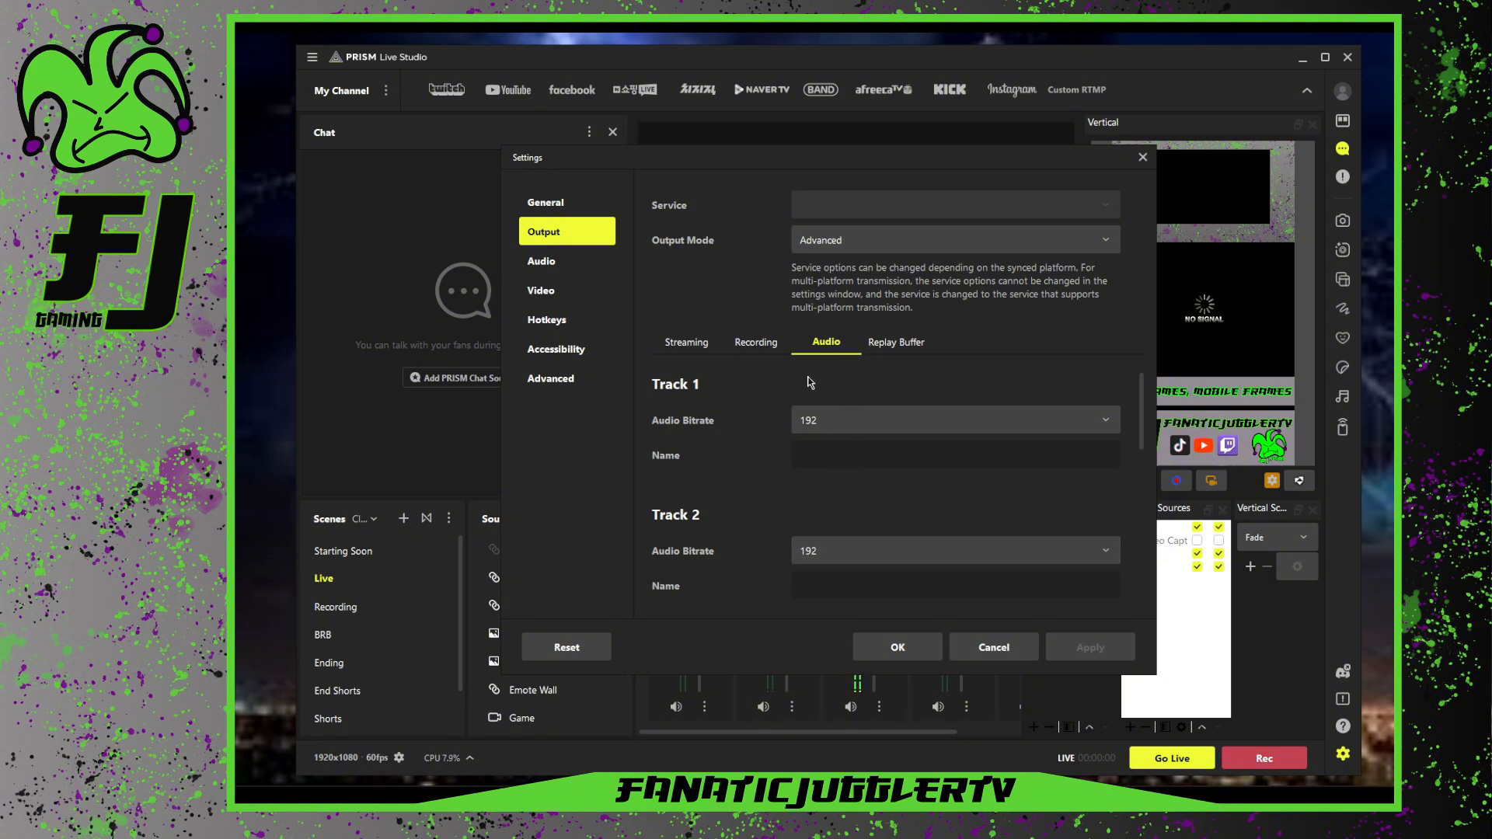
left_click(893, 344)
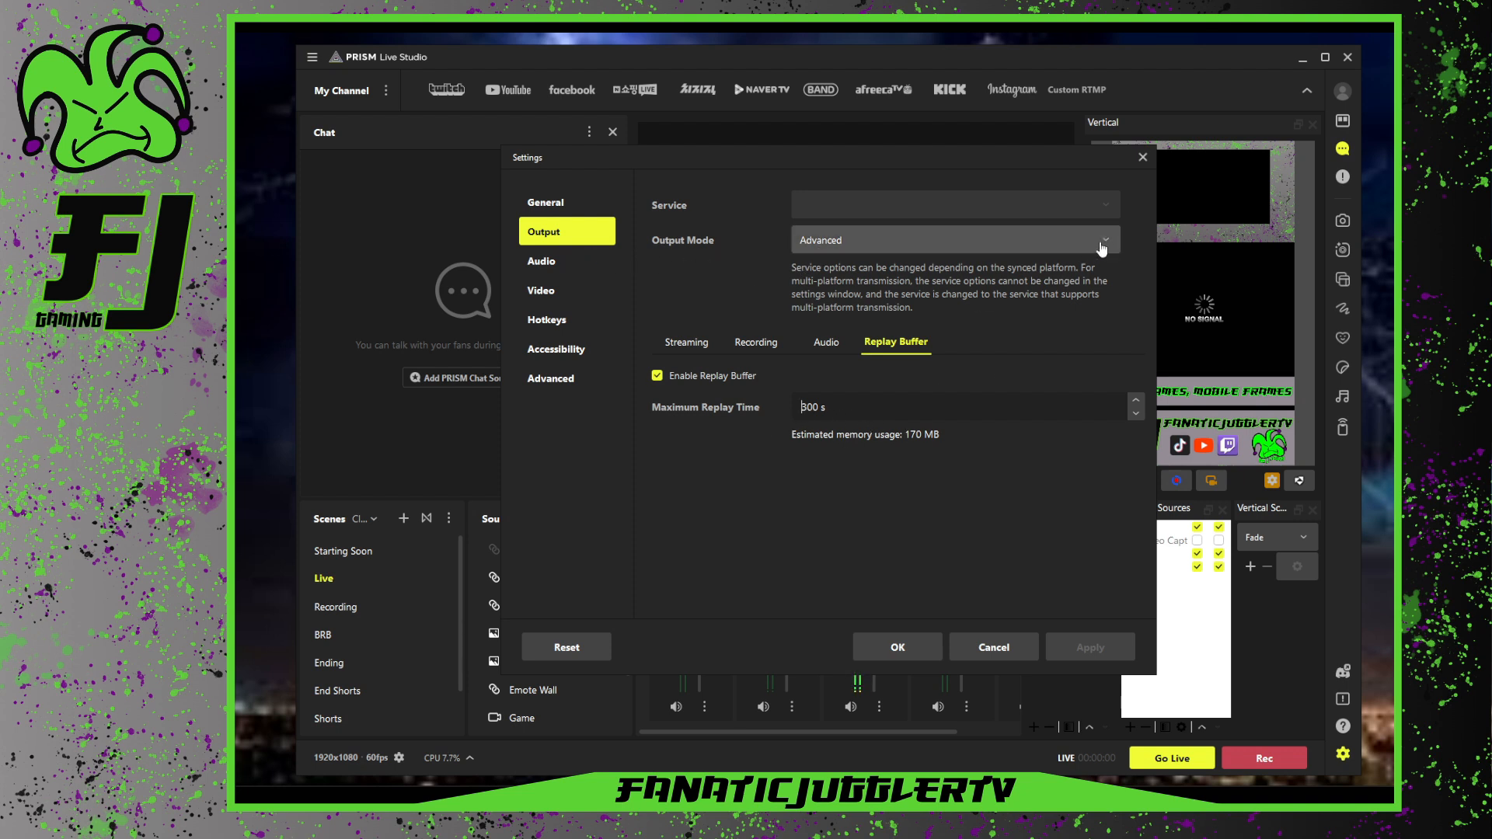
left_click(824, 239)
left_click(823, 294)
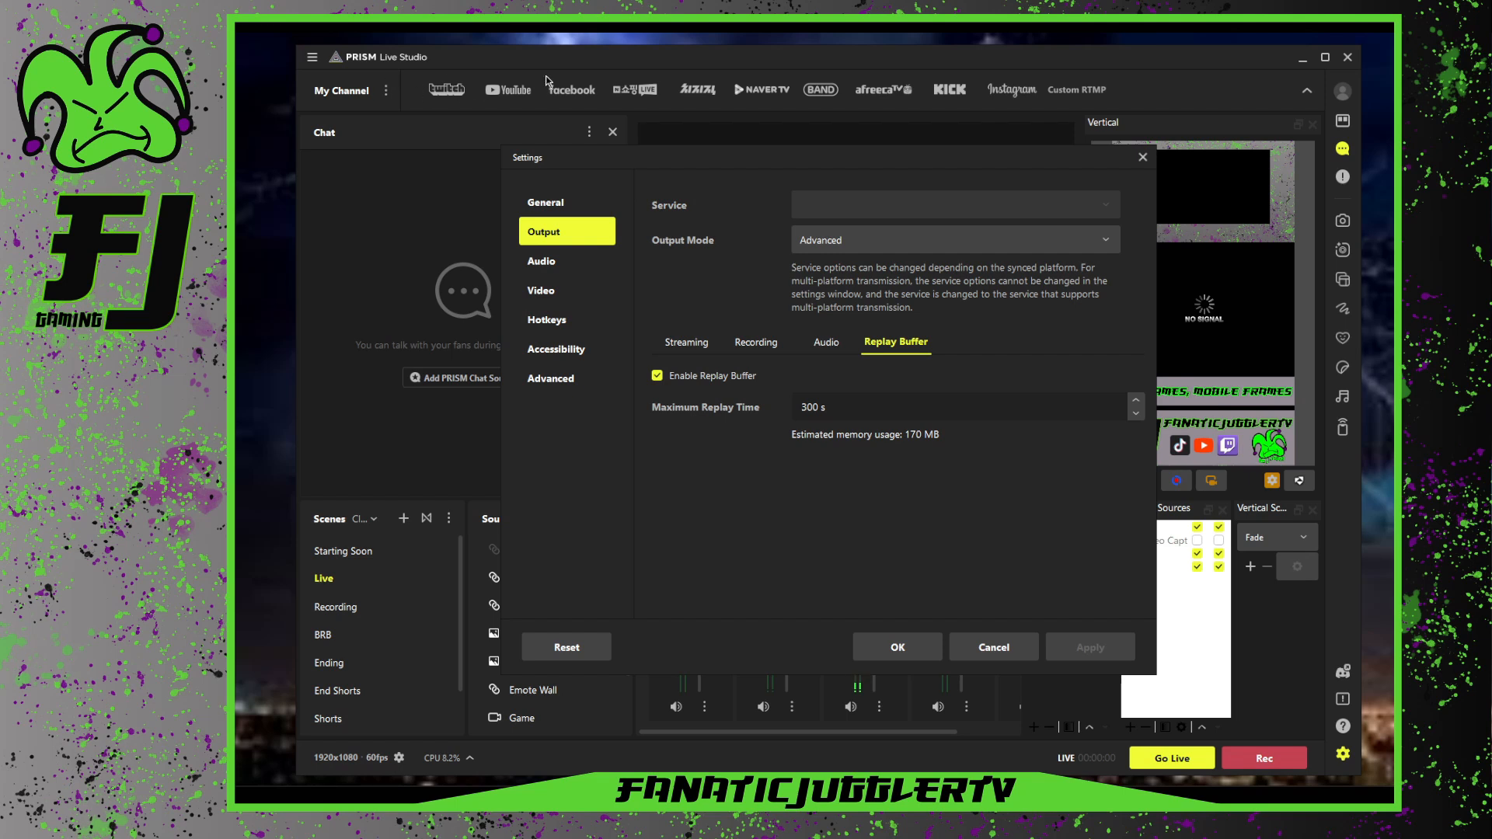
Review the audio devices, meters, monitoring device and push-to-talk settings, checking the matching Stream channel in VoiceMeeter Potato
left_click(540, 264)
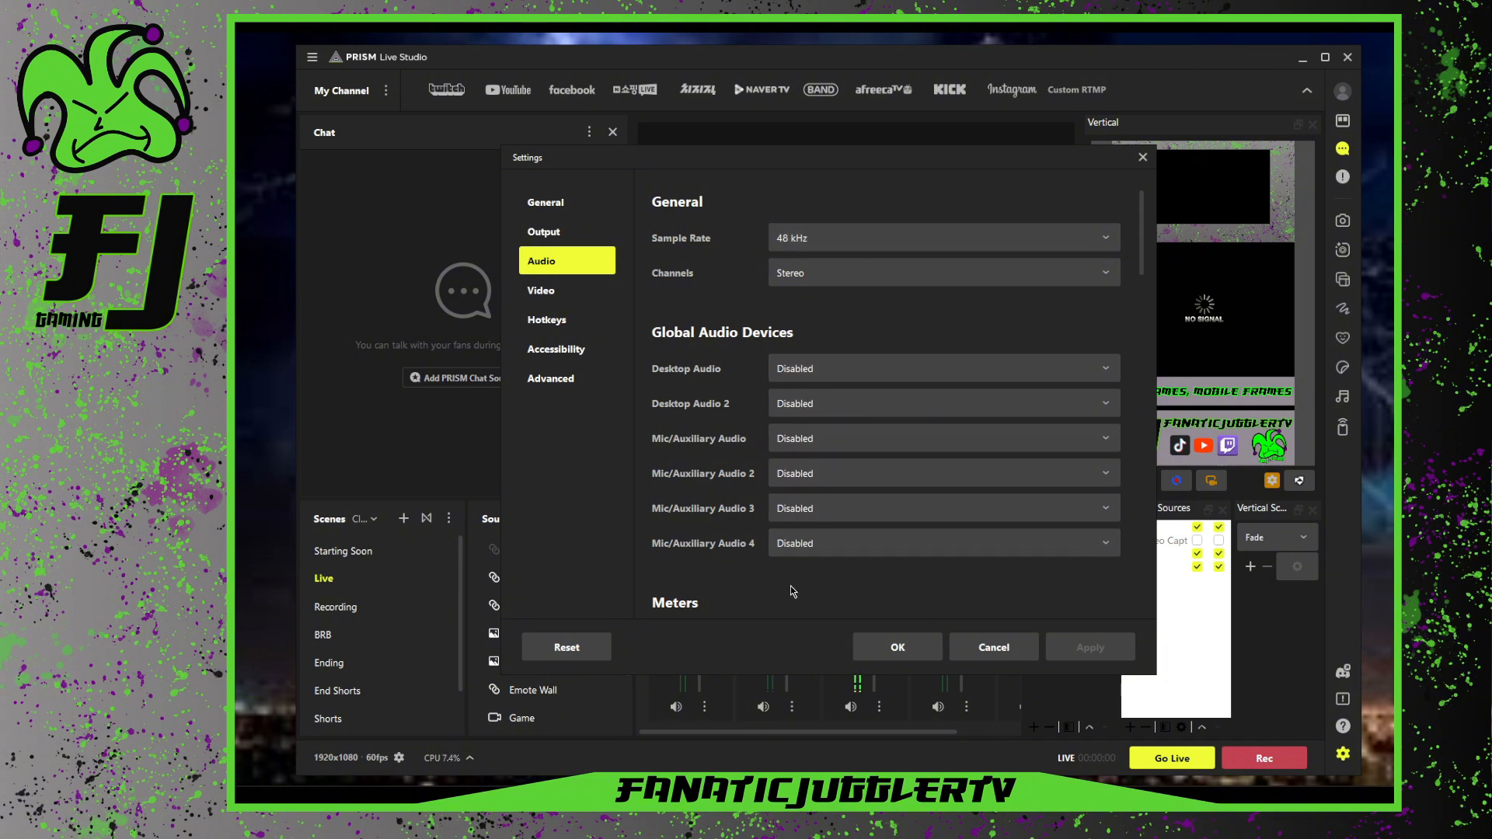
scroll(790, 586, "down", 5)
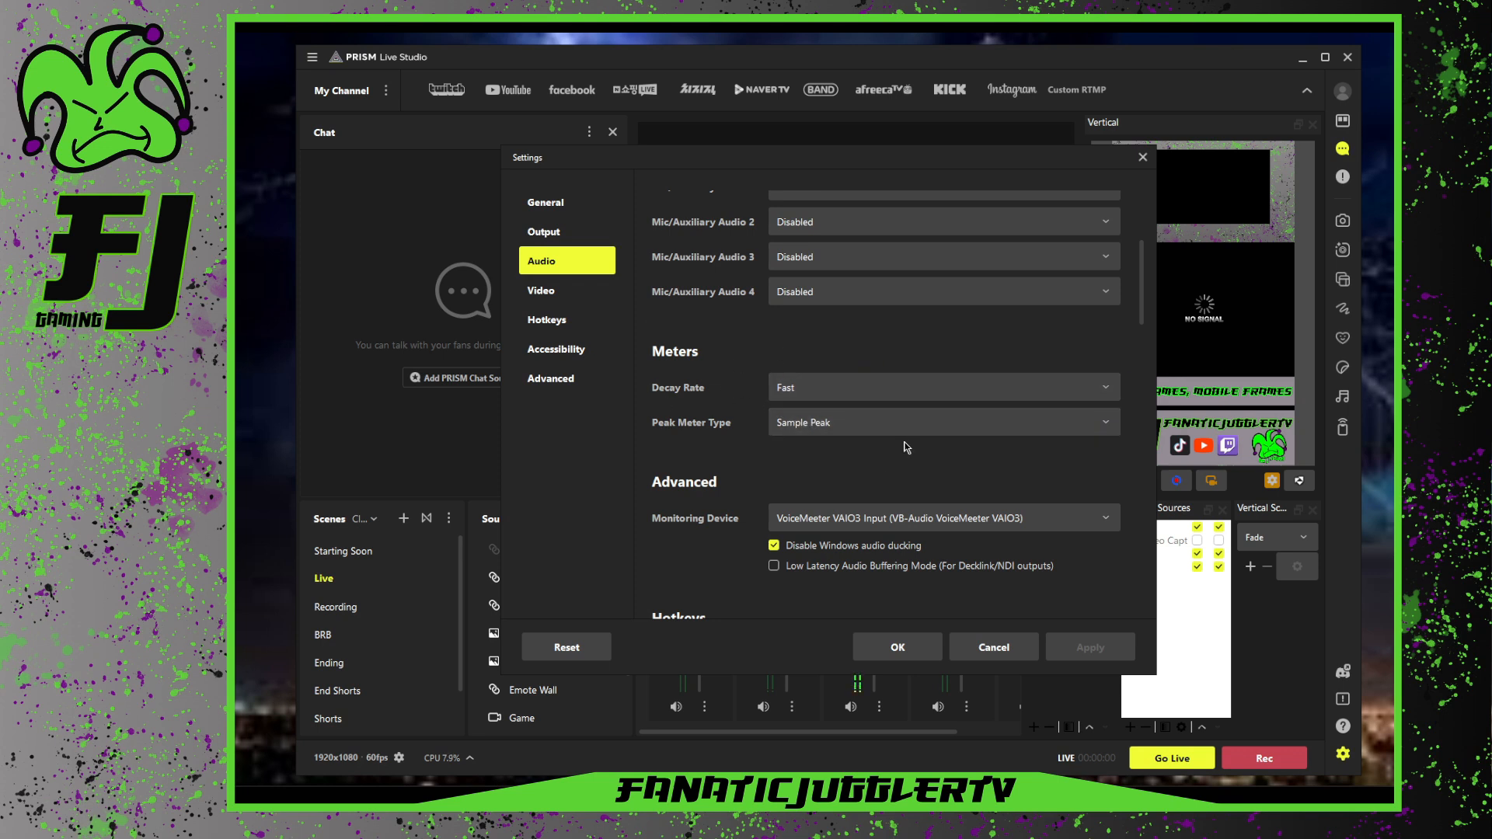
scroll(873, 472, "down", 2)
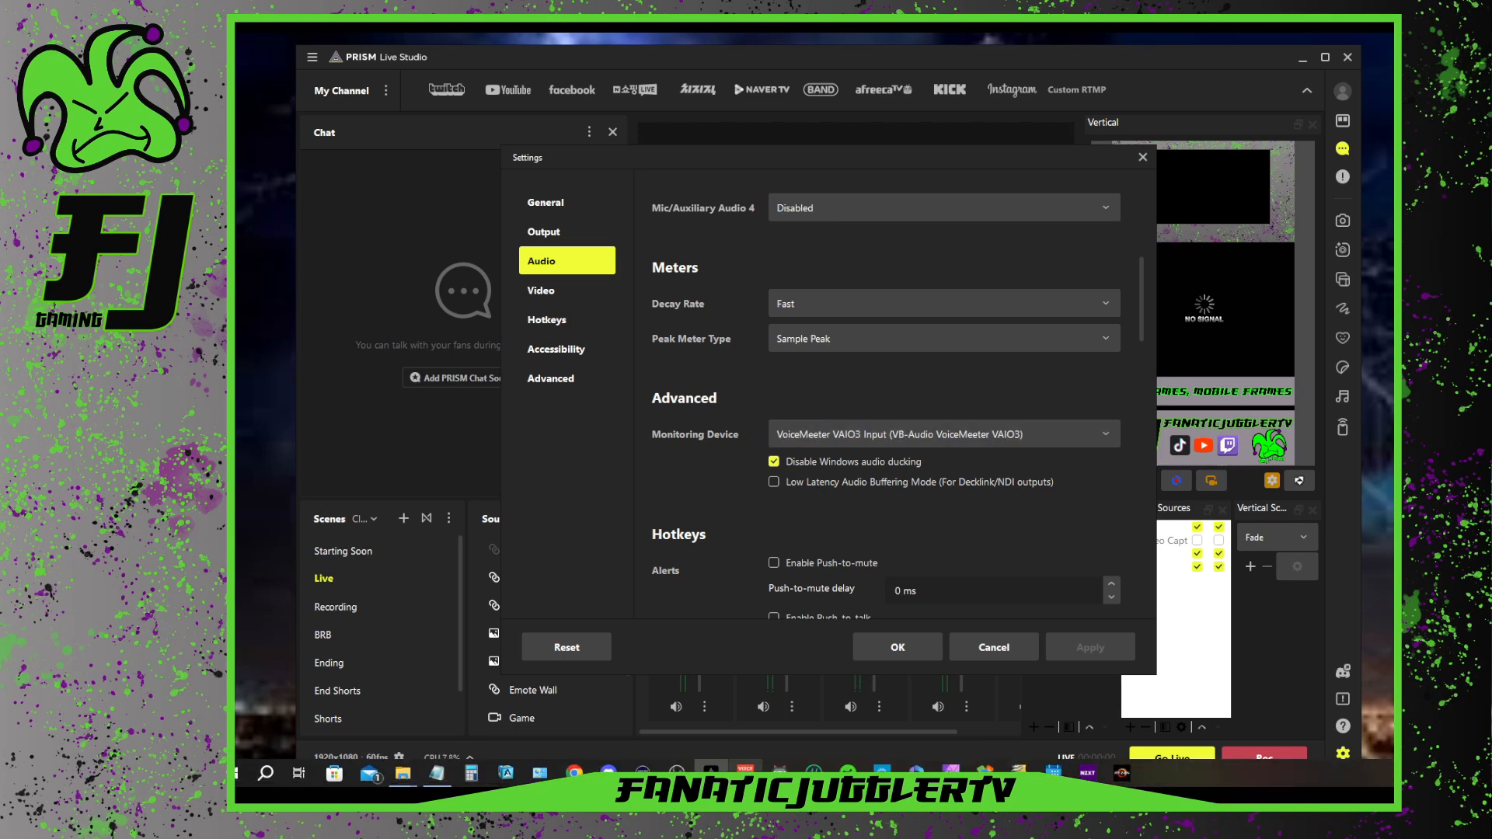
left_click(744, 771)
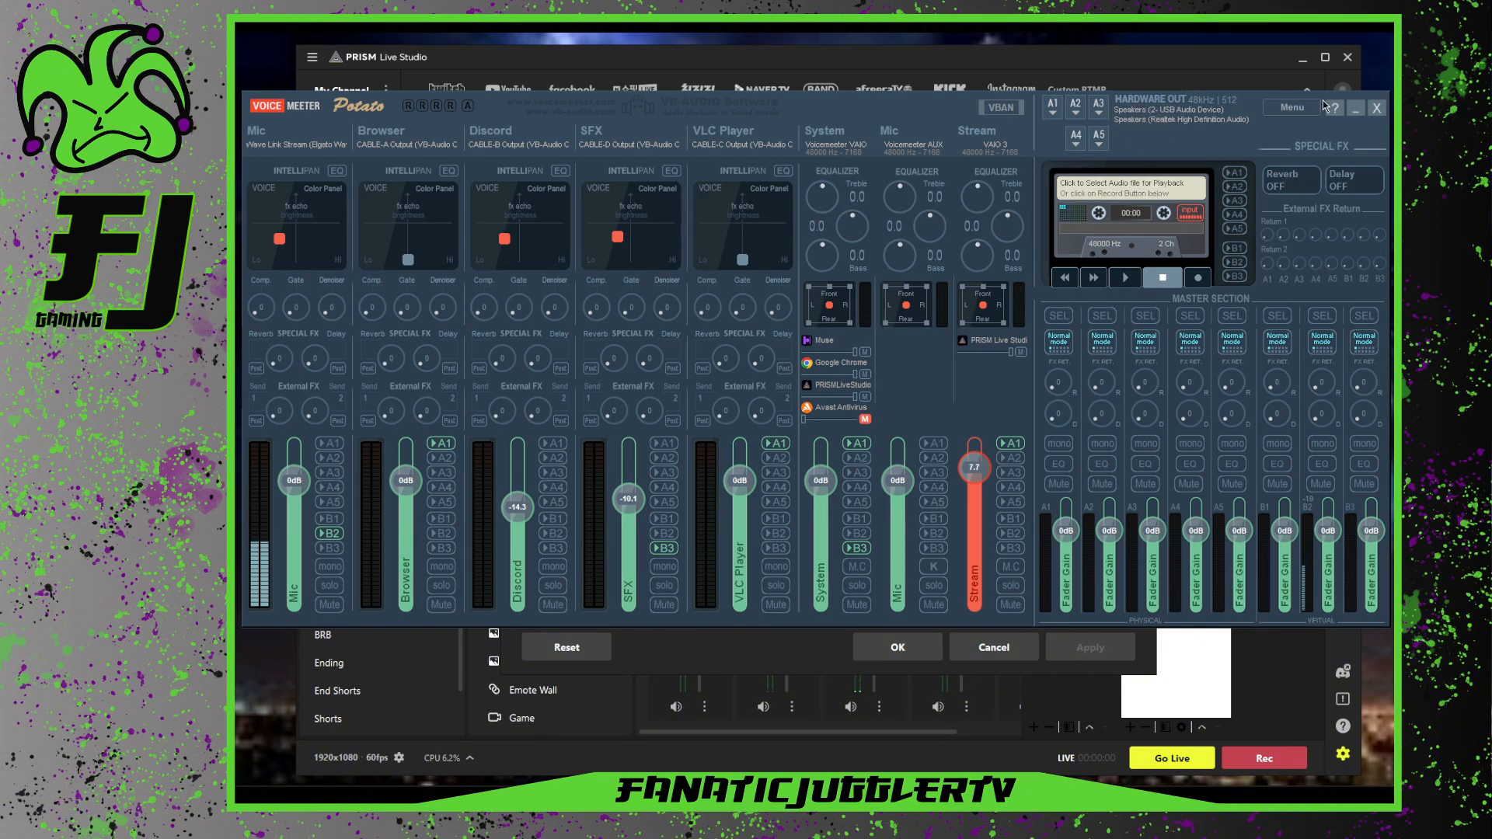
left_click(1356, 108)
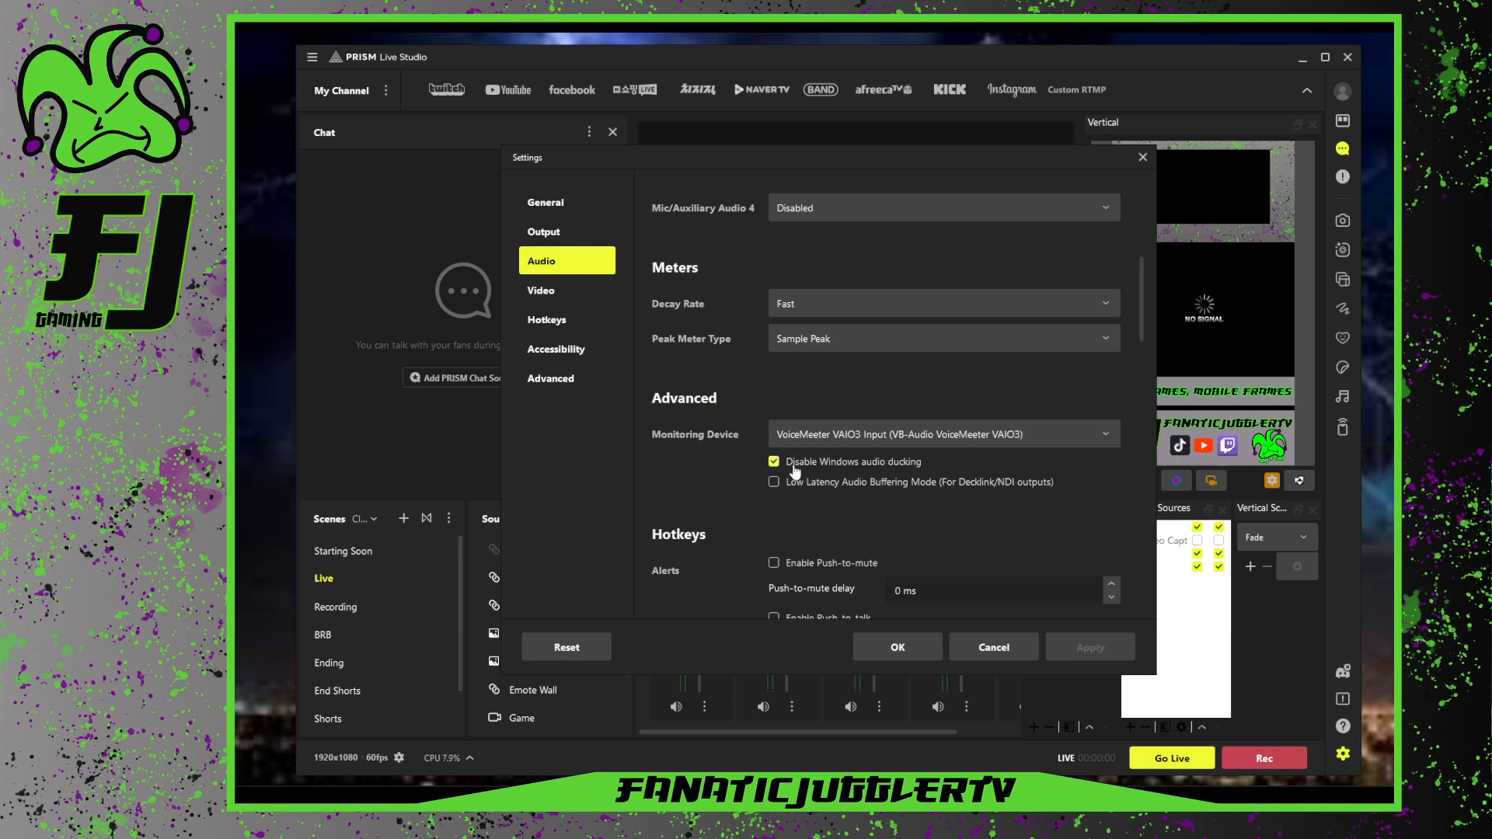
scroll(722, 530, "down", 5)
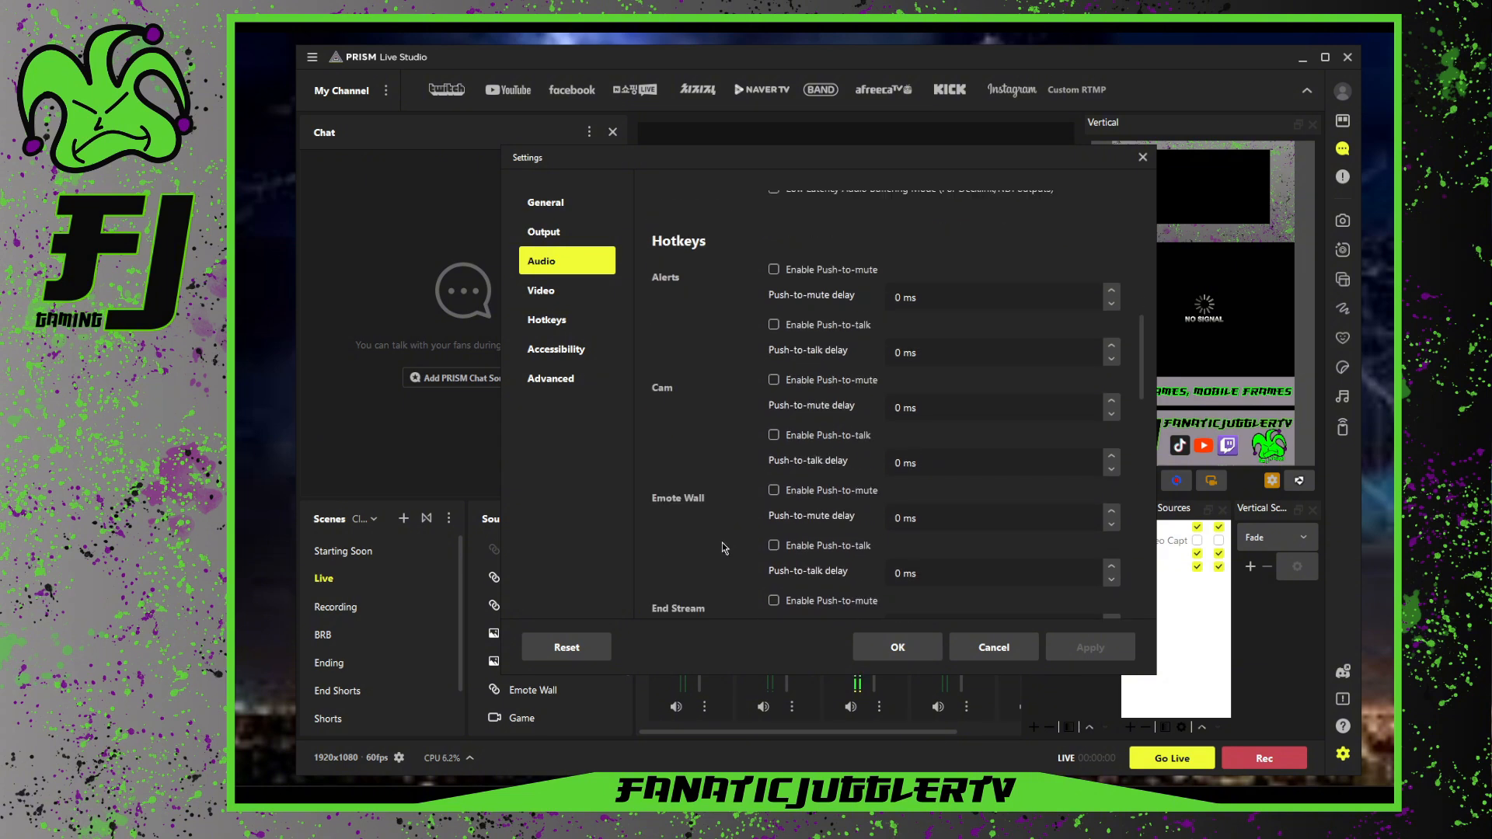
scroll(723, 544, "up", 4)
scroll(722, 545, "up", 3)
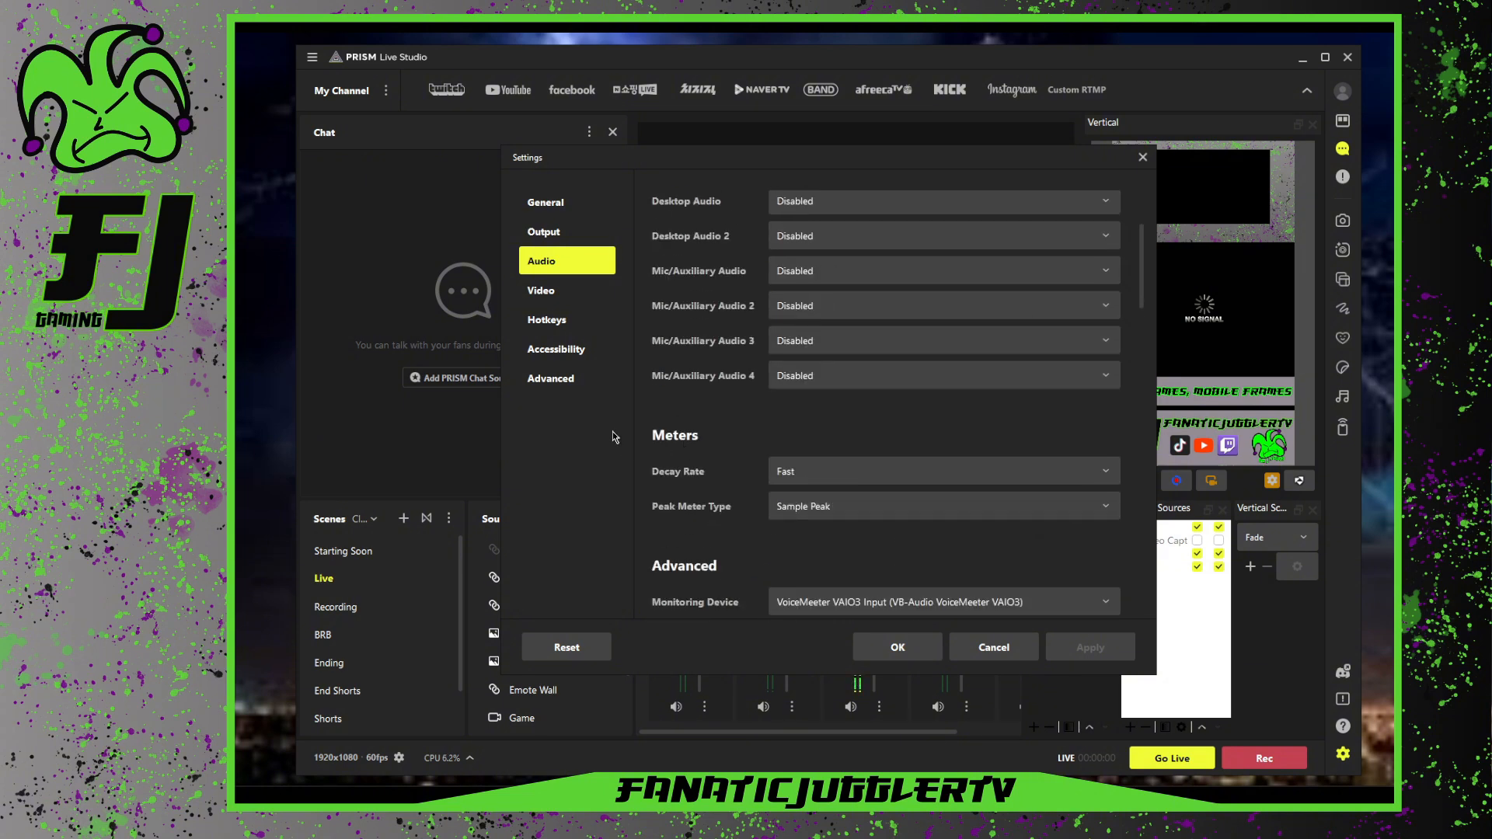
Look through the video resolution and FPS settings, the hotkeys page and the accessibility colors
left_click(549, 294)
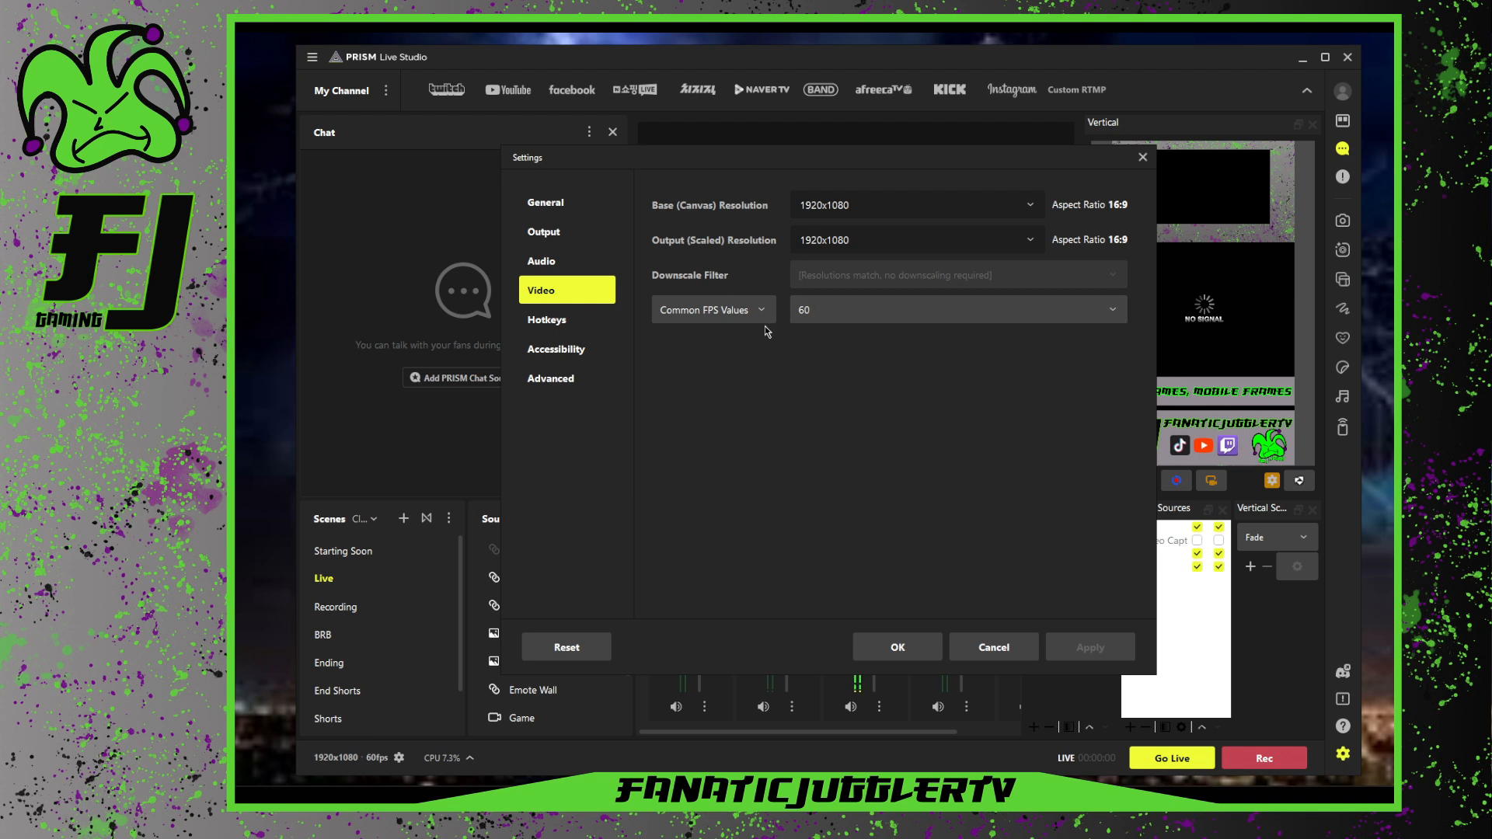
left_click(555, 320)
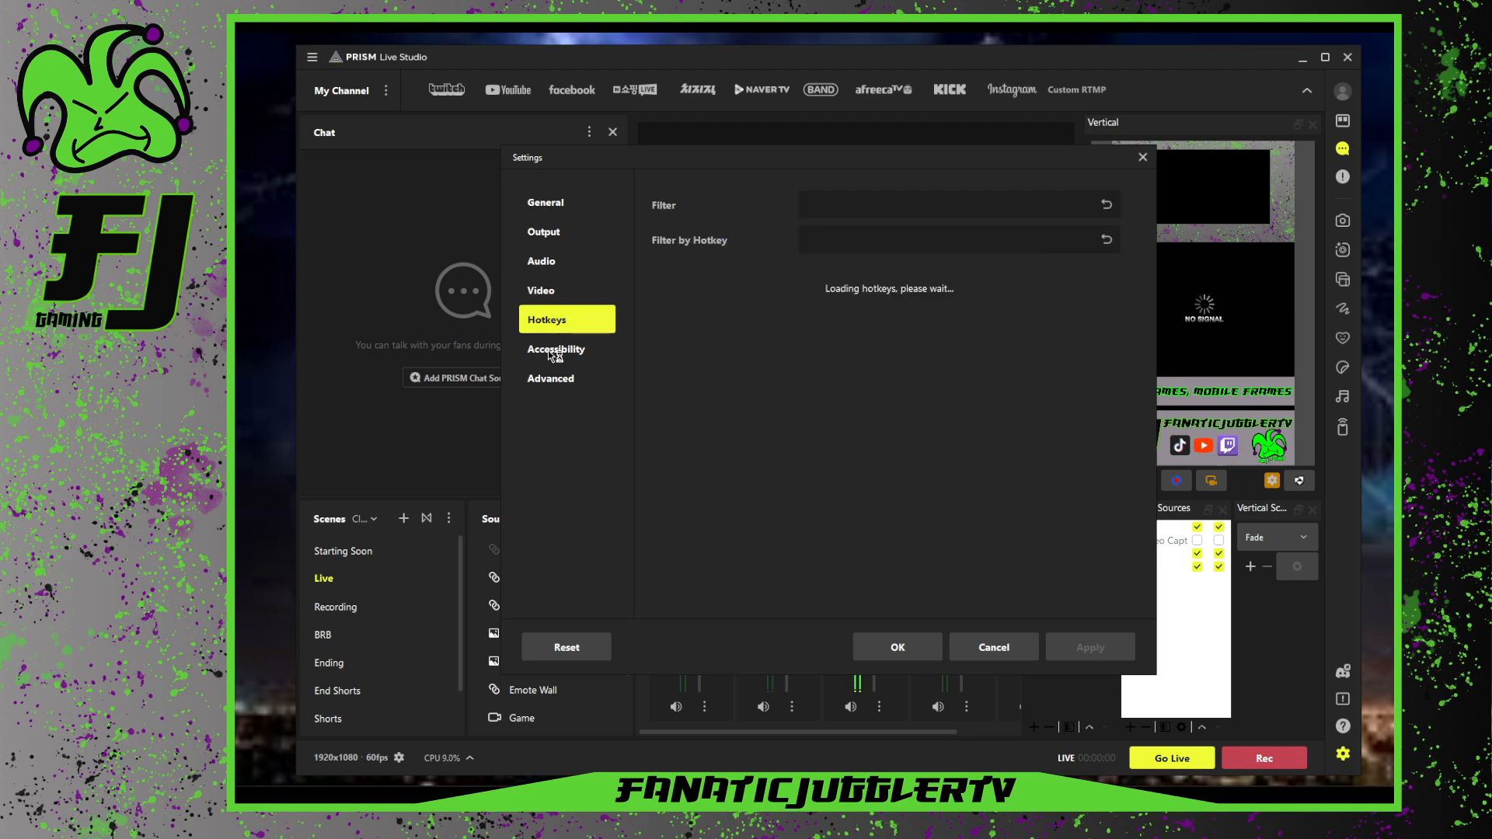
left_click(560, 349)
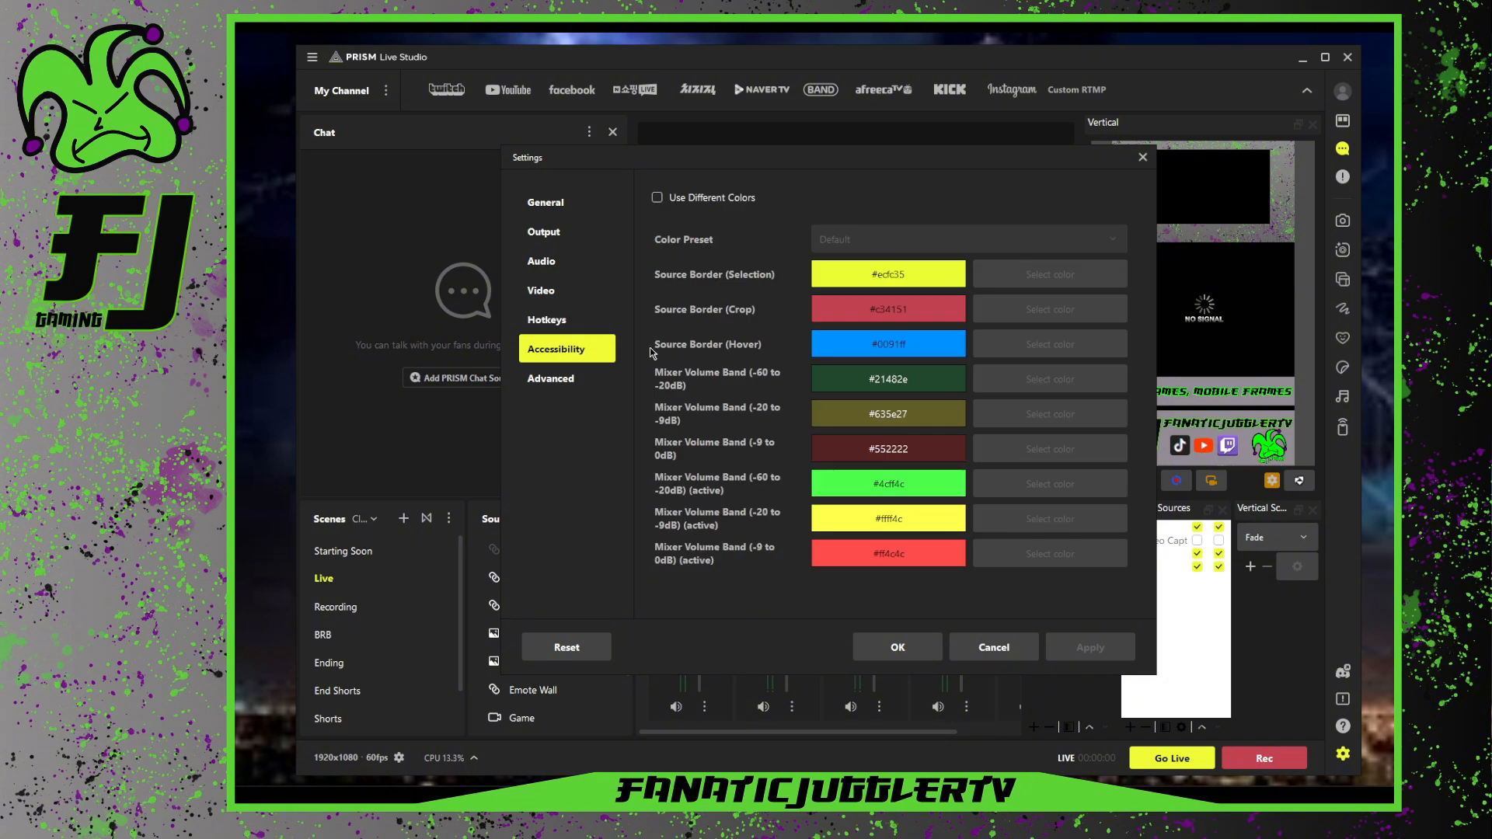
In the advanced settings, choose High as the process priority
left_click(559, 381)
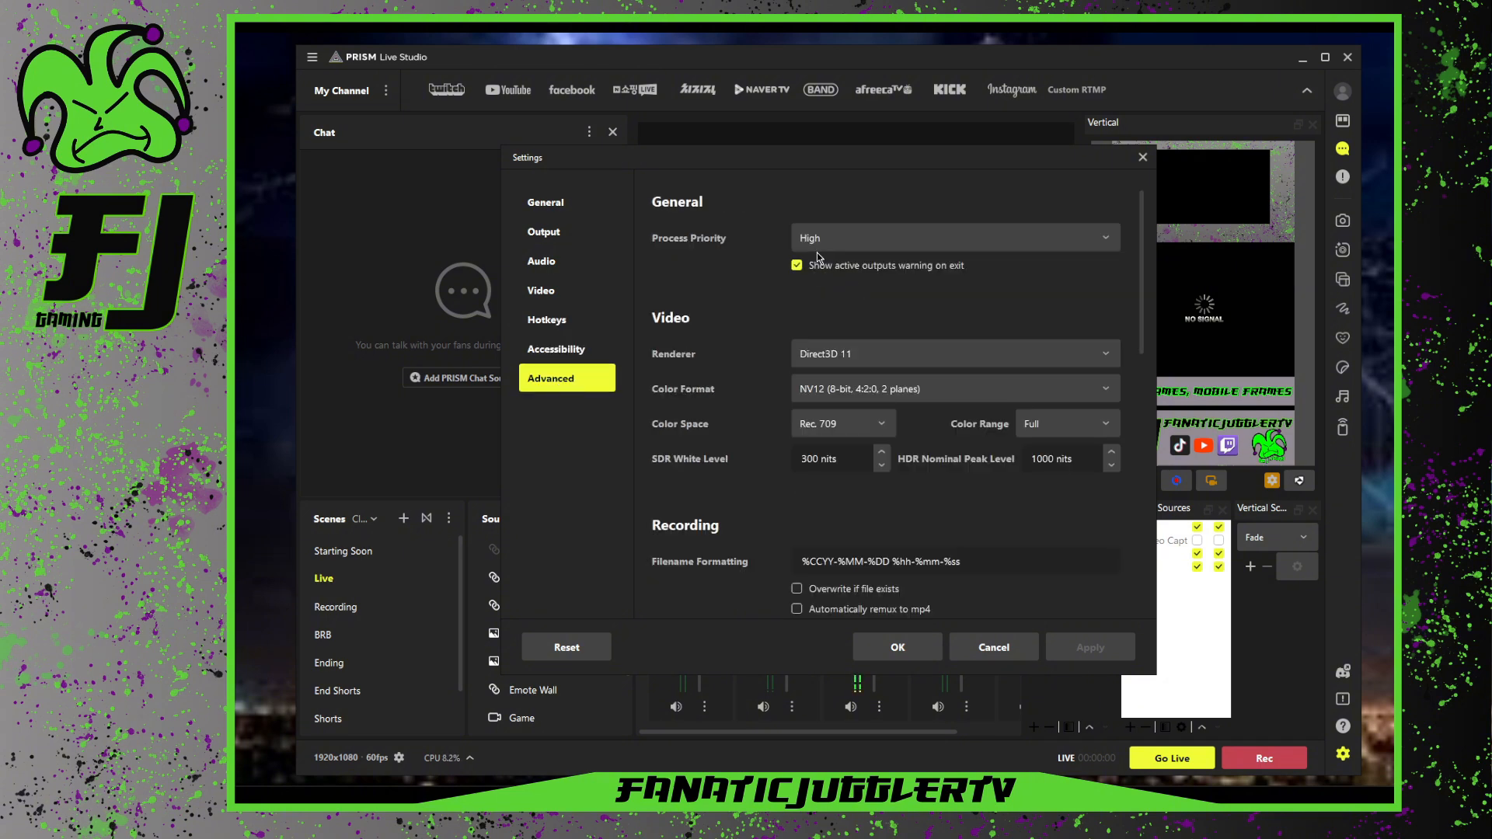
left_click(1100, 248)
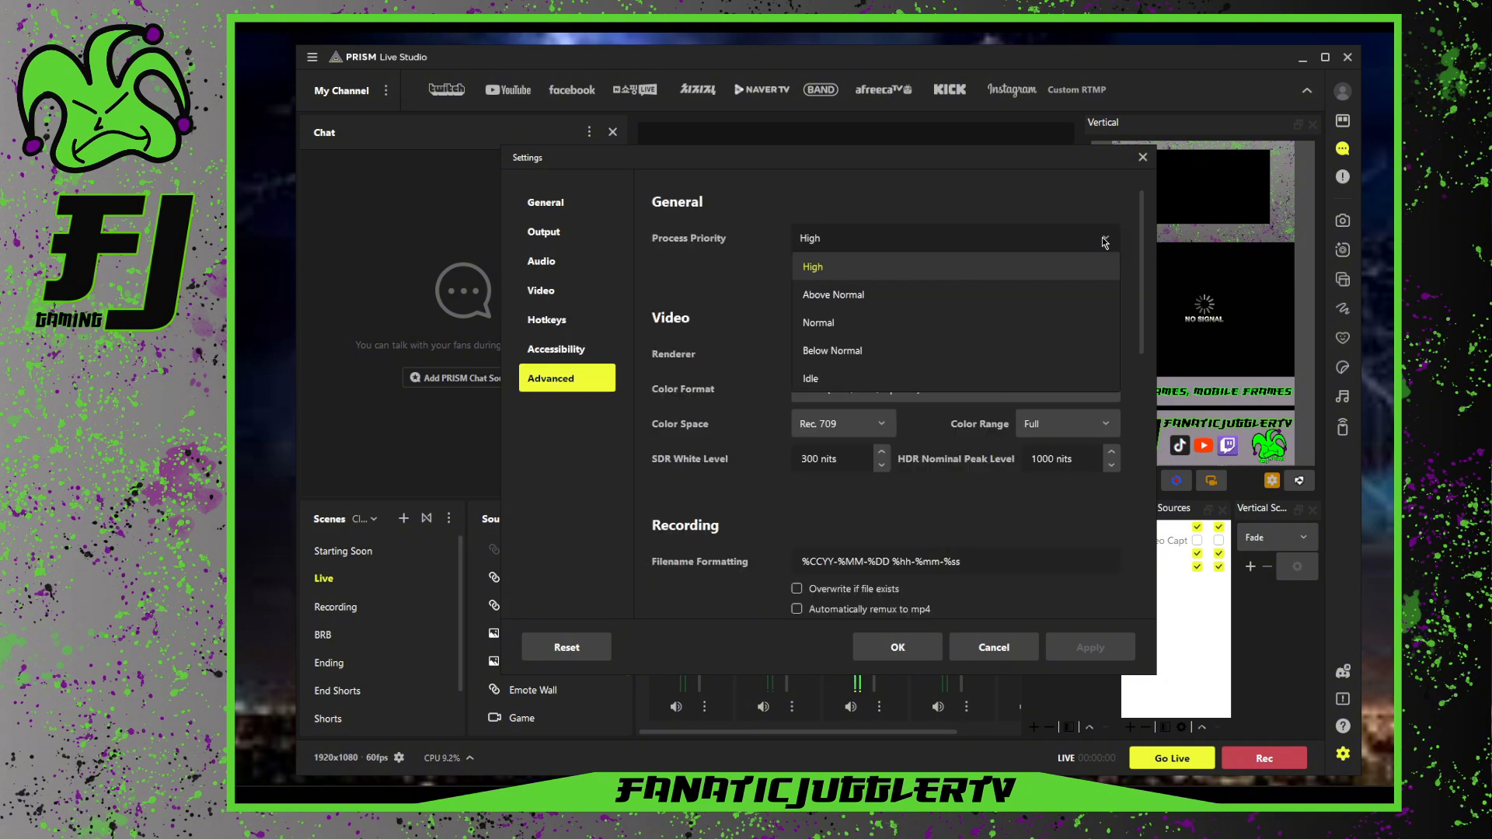
left_click(809, 267)
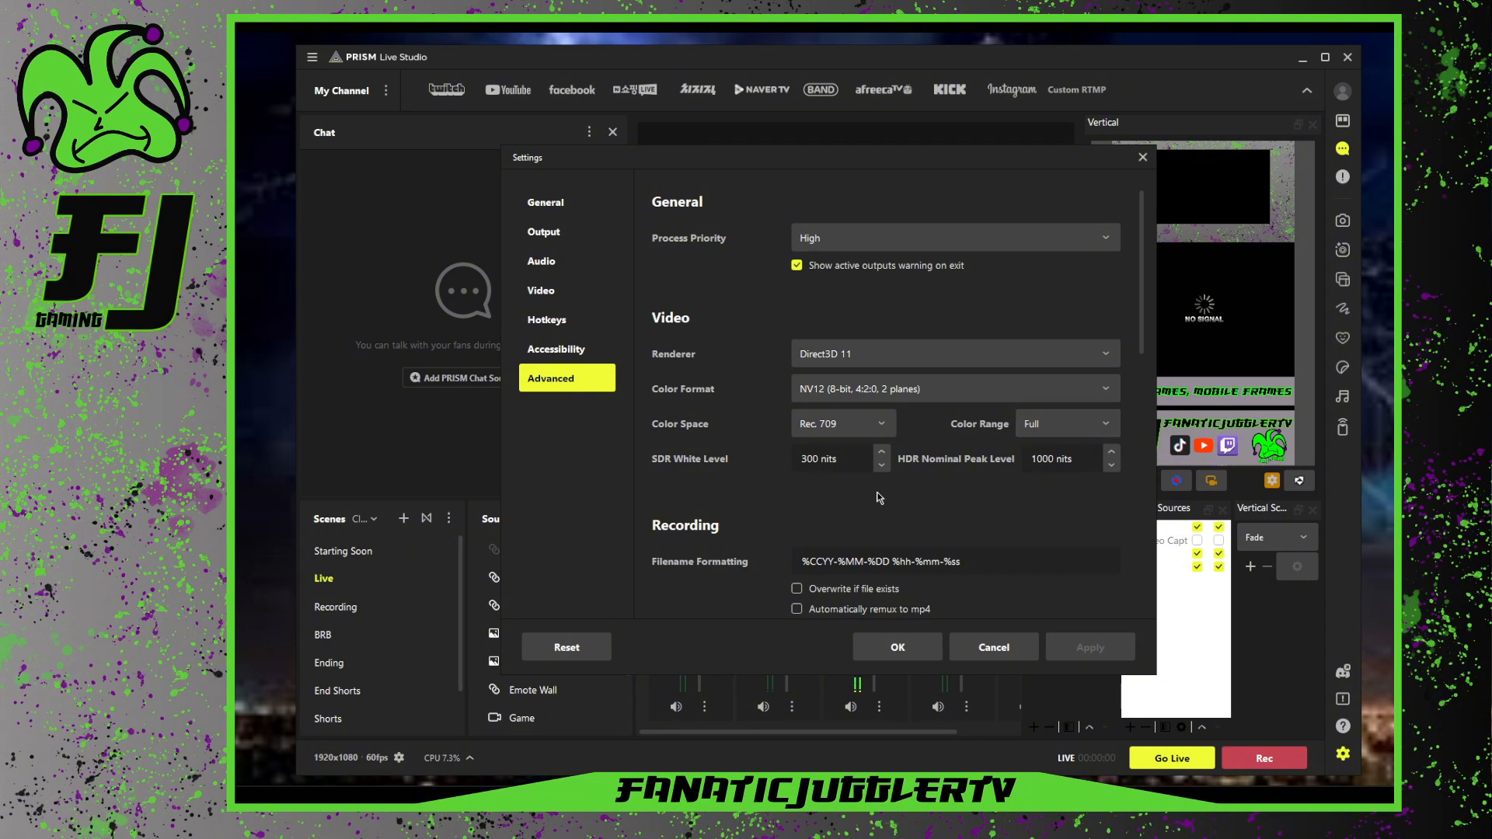
Examine the advanced recording filename, stream delay, automatic reconnect, network, browser source acceleration and hotkey focus settings
scroll(723, 513, "down", 2)
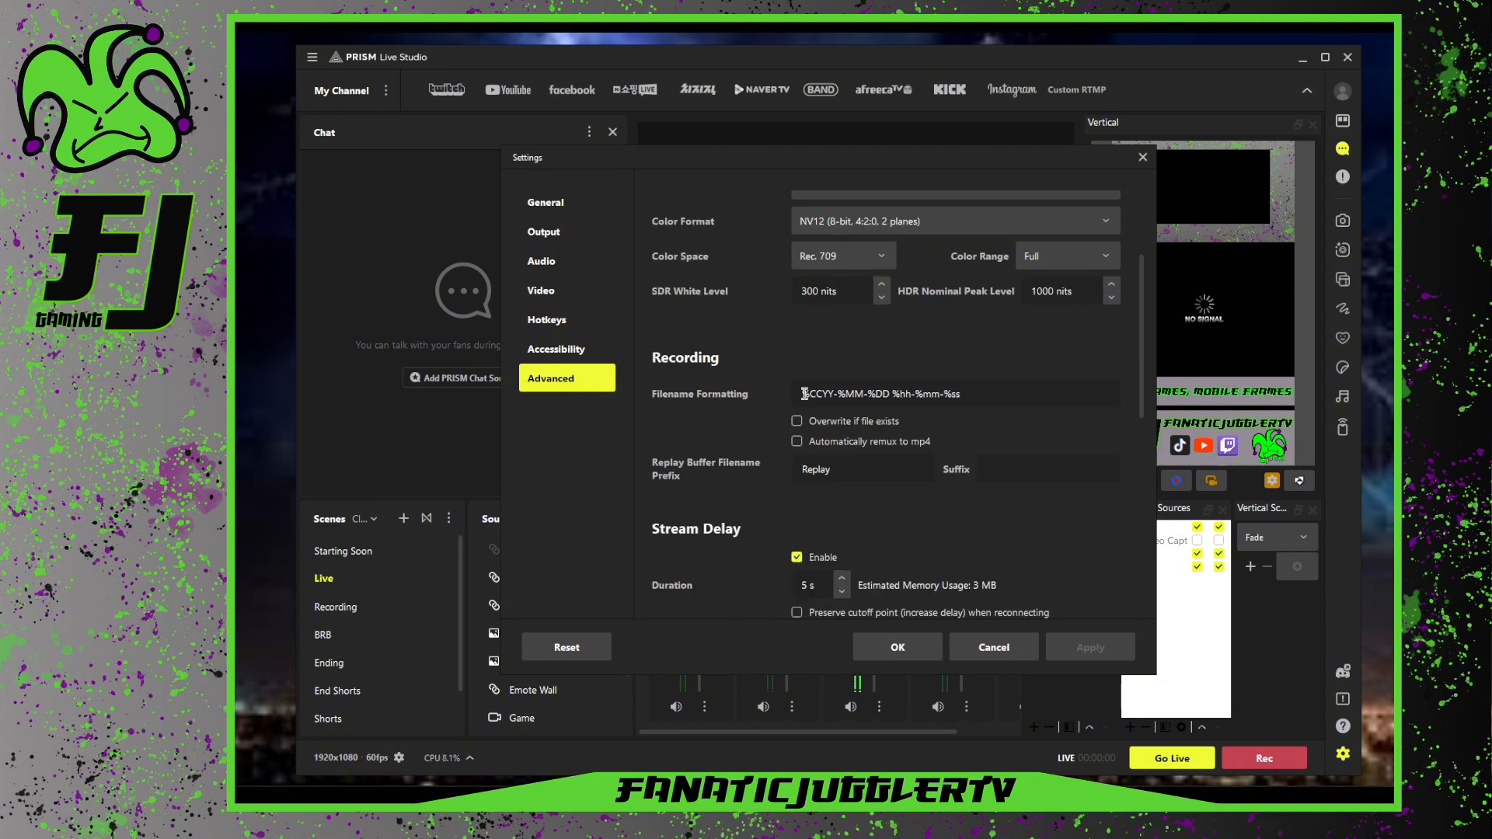
scroll(834, 467, "down", 2)
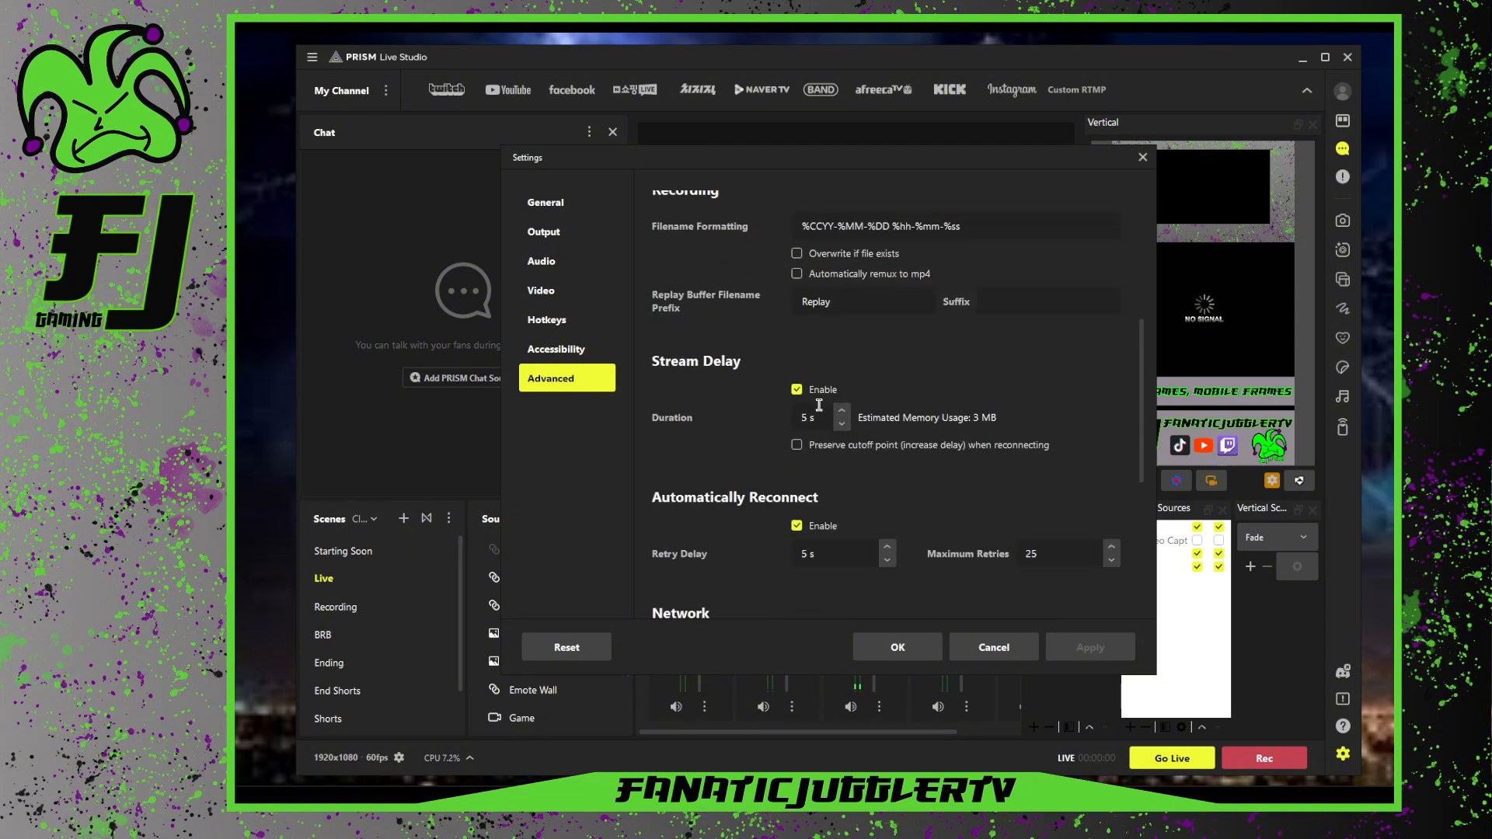
scroll(845, 487, "down", 1)
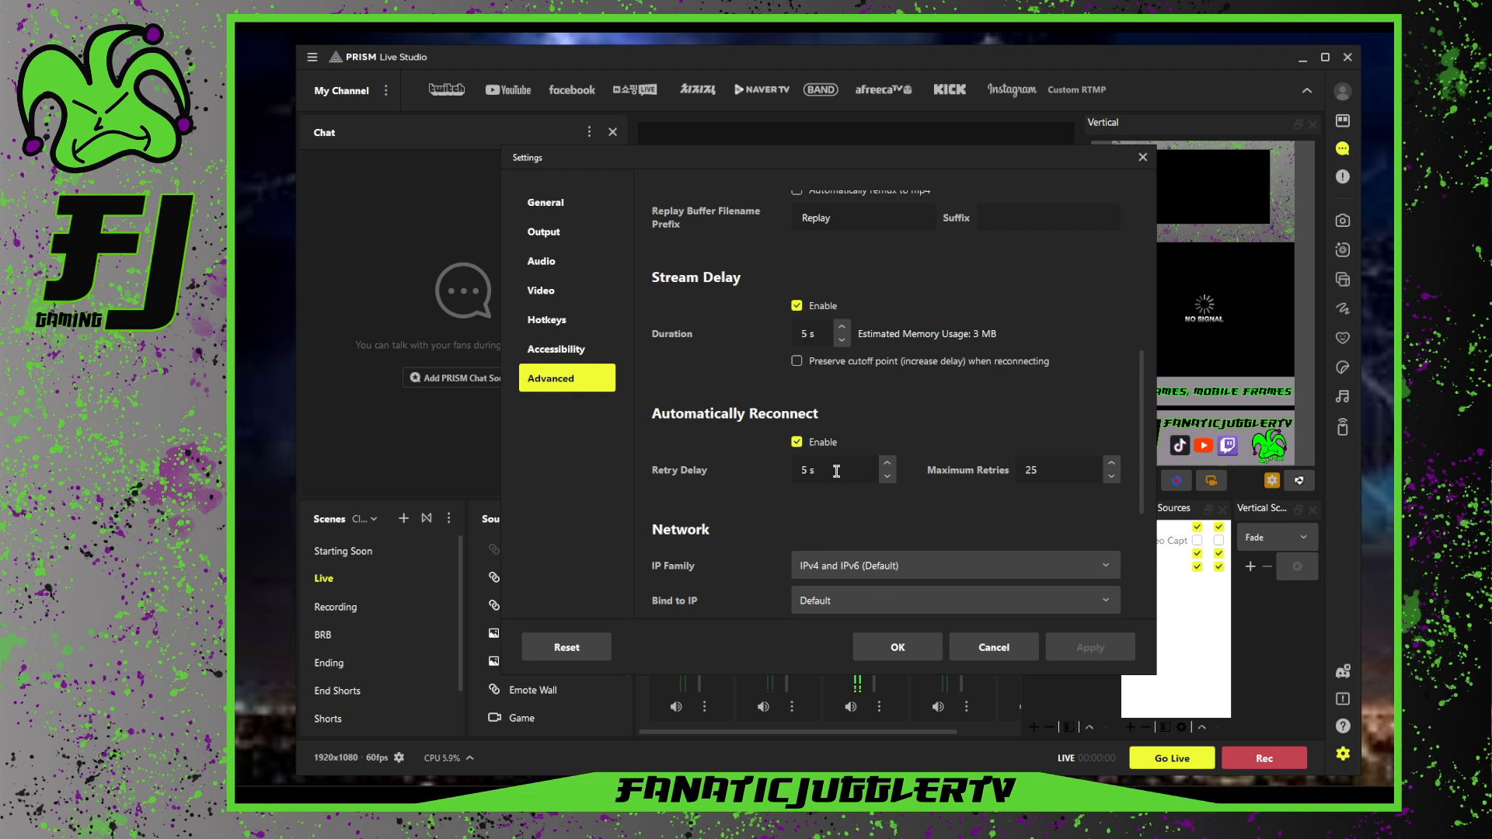
scroll(836, 472, "down", 2)
scroll(837, 472, "down", 2)
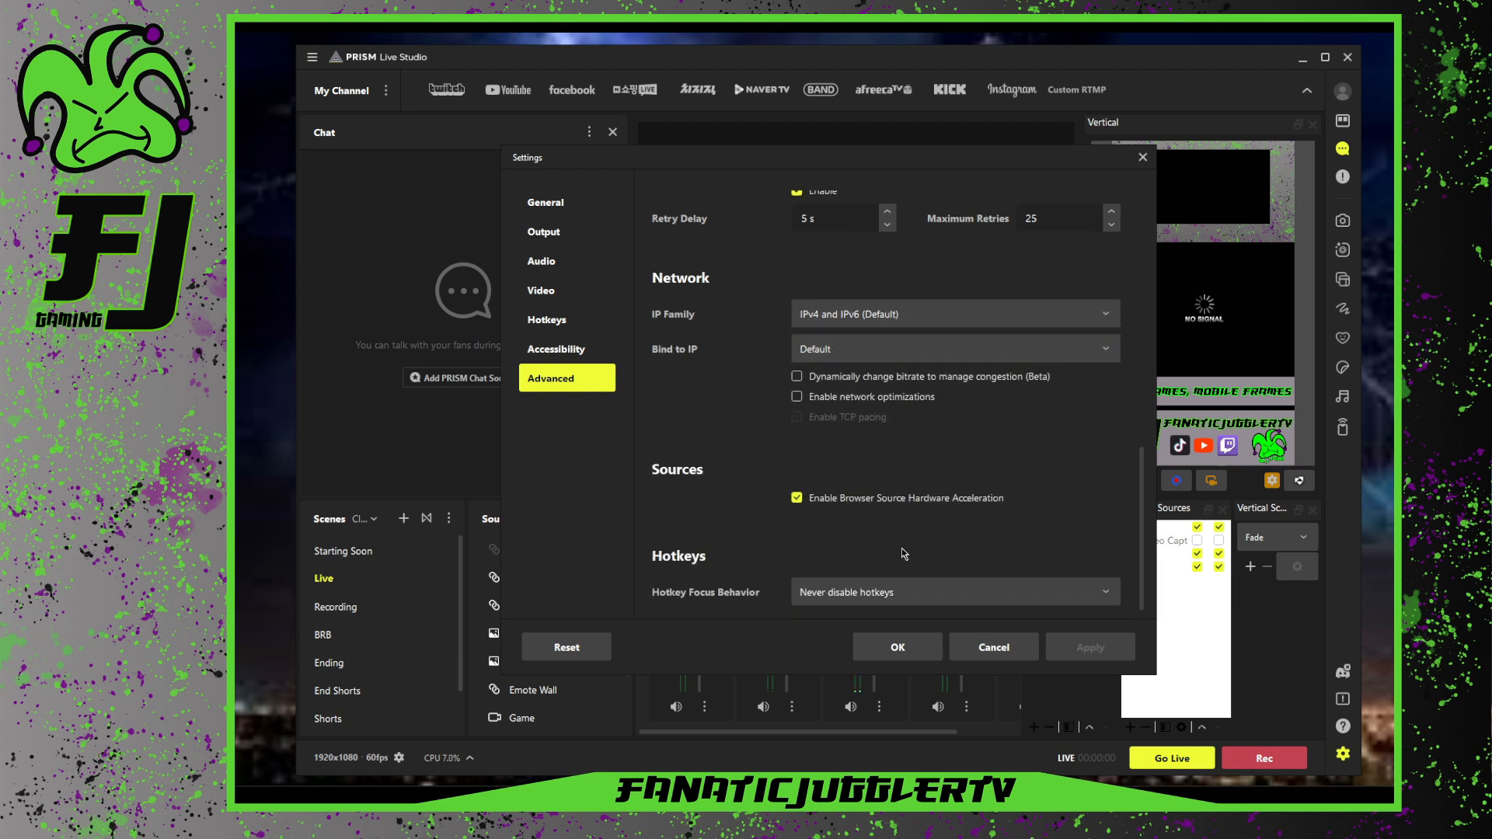
scroll(784, 490, "down", 1)
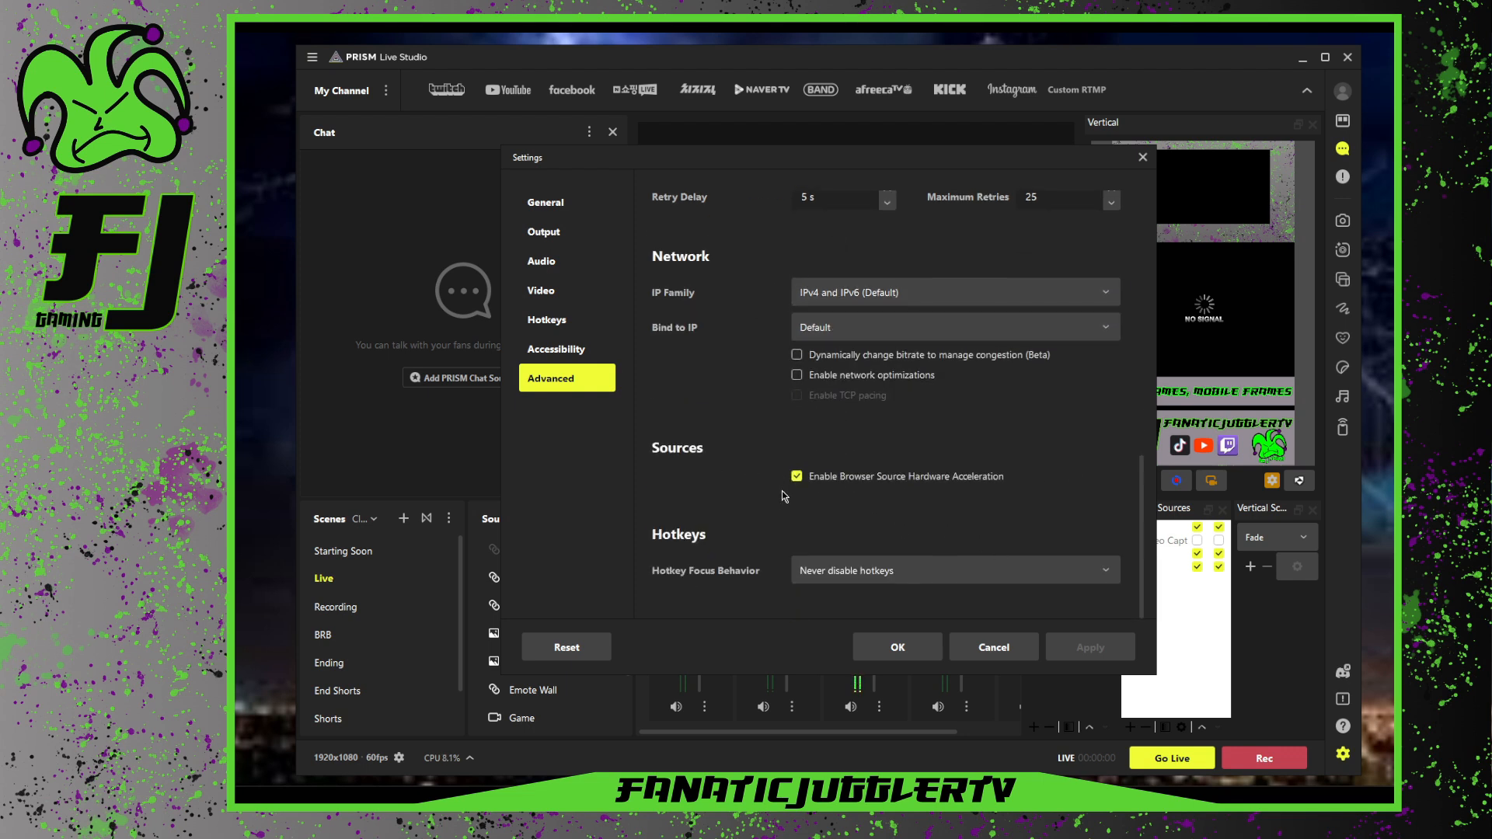
scroll(785, 493, "up", 3)
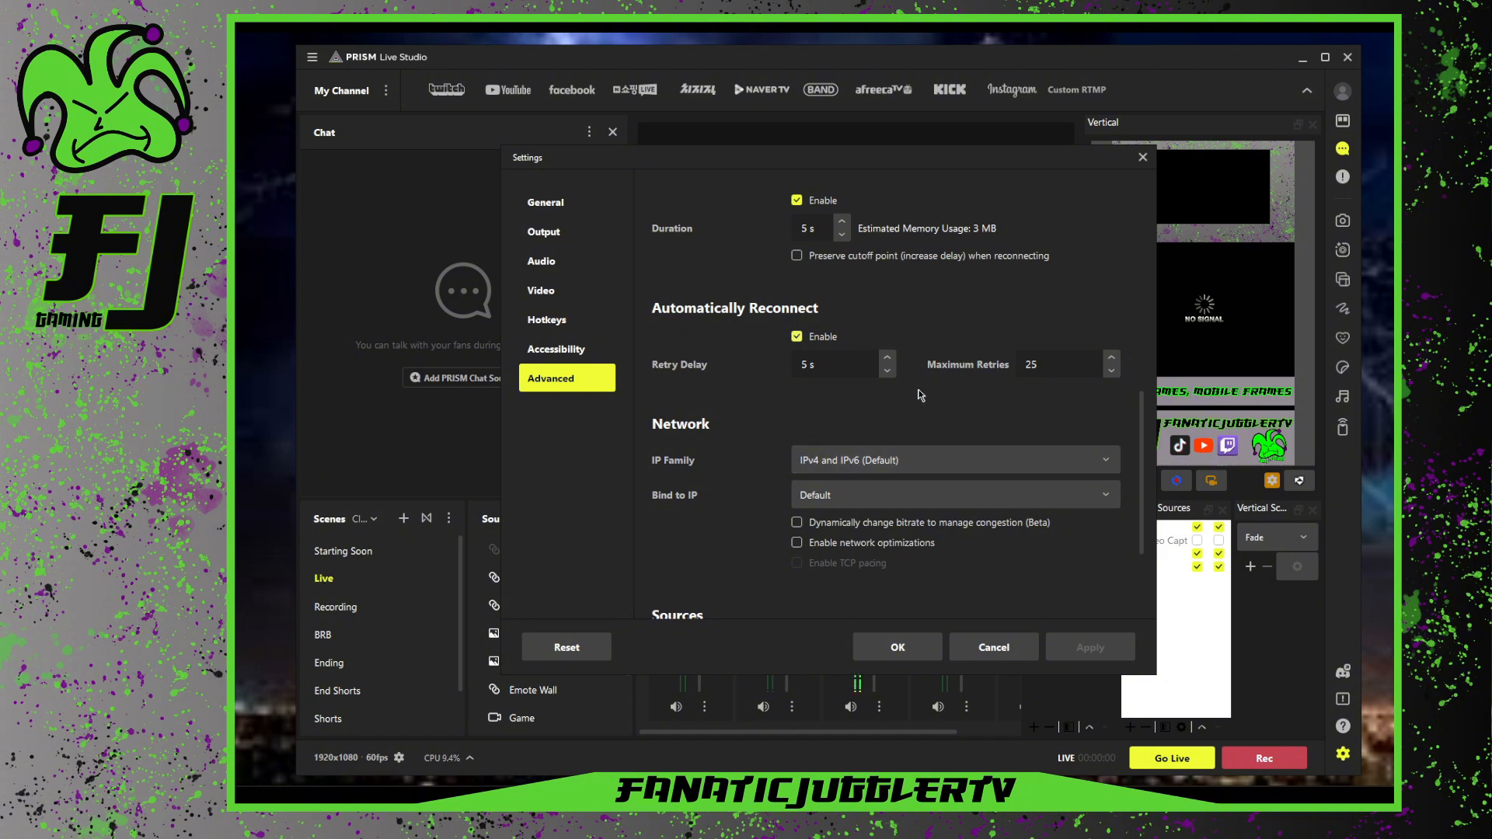
Accept the main settings and open the streaming page of the vertical canvas settings
left_click(910, 651)
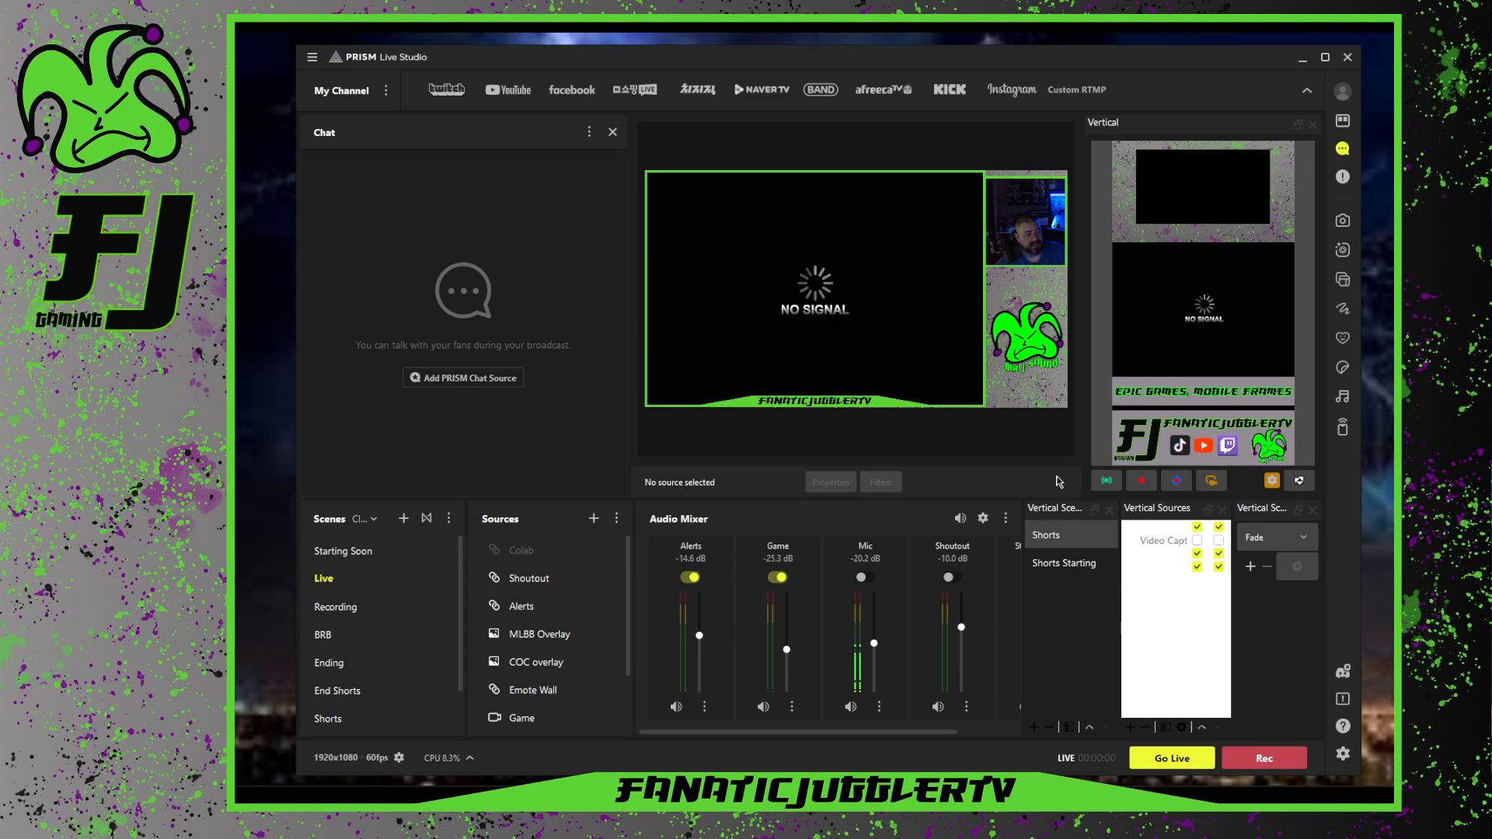
left_click(1273, 481)
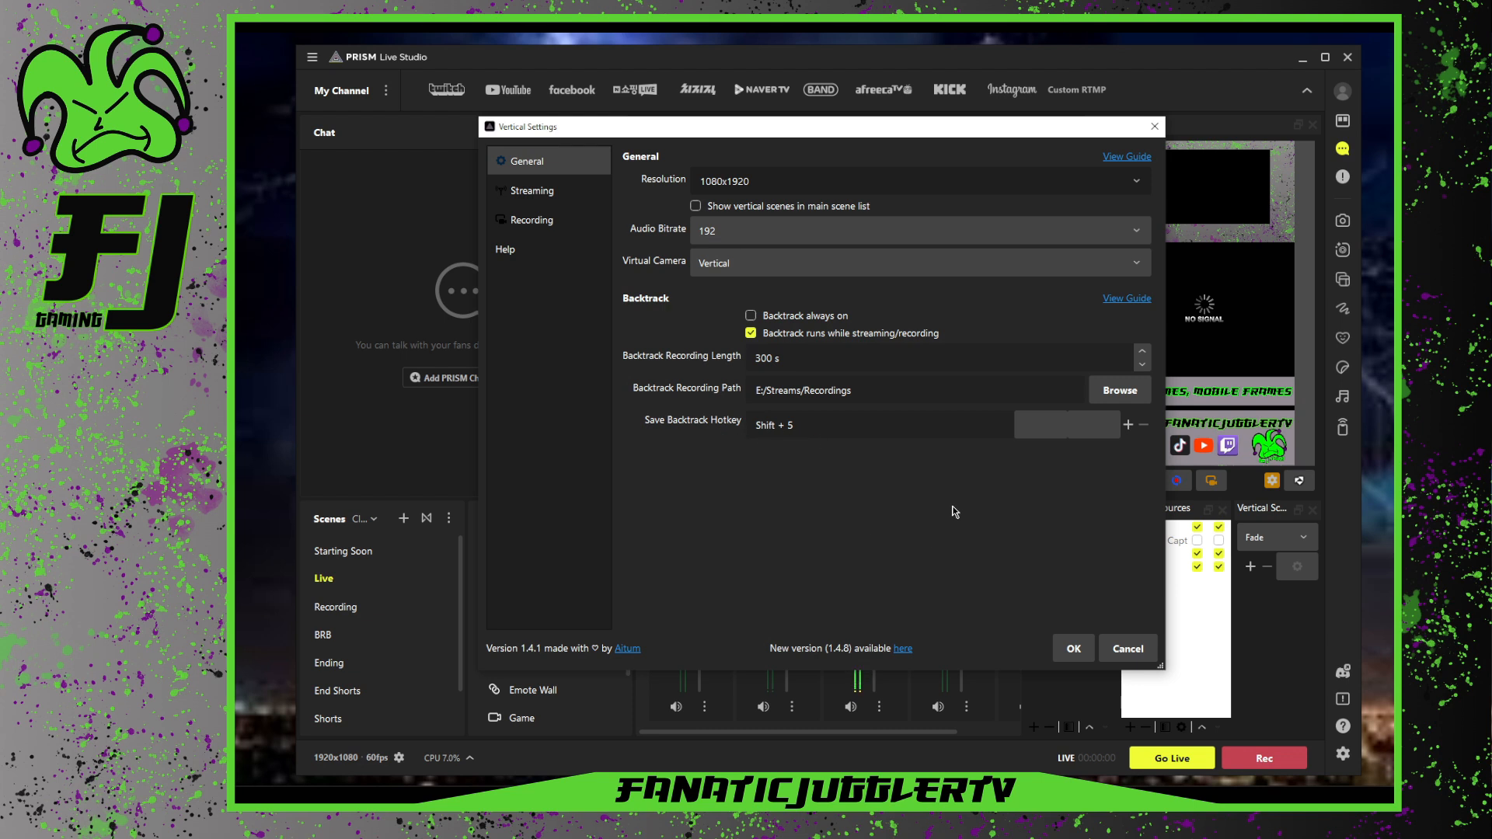
left_click(517, 194)
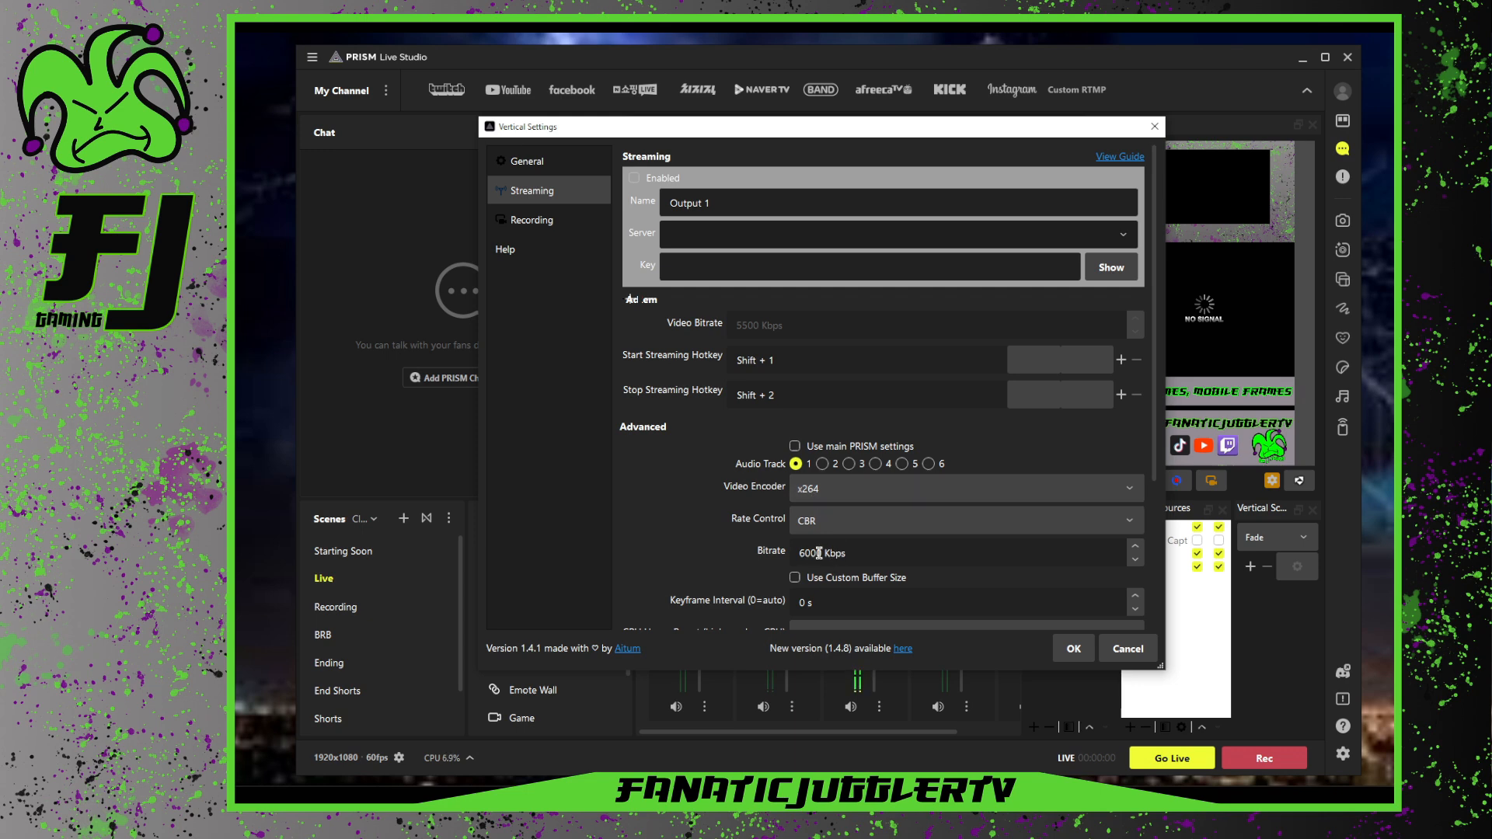
Set the vertical streaming bitrate to 4500 Kbps and its keyframe interval to 2 s
left_click_drag(821, 552, 797, 553)
type("4500")
scroll(673, 558, "down", 2)
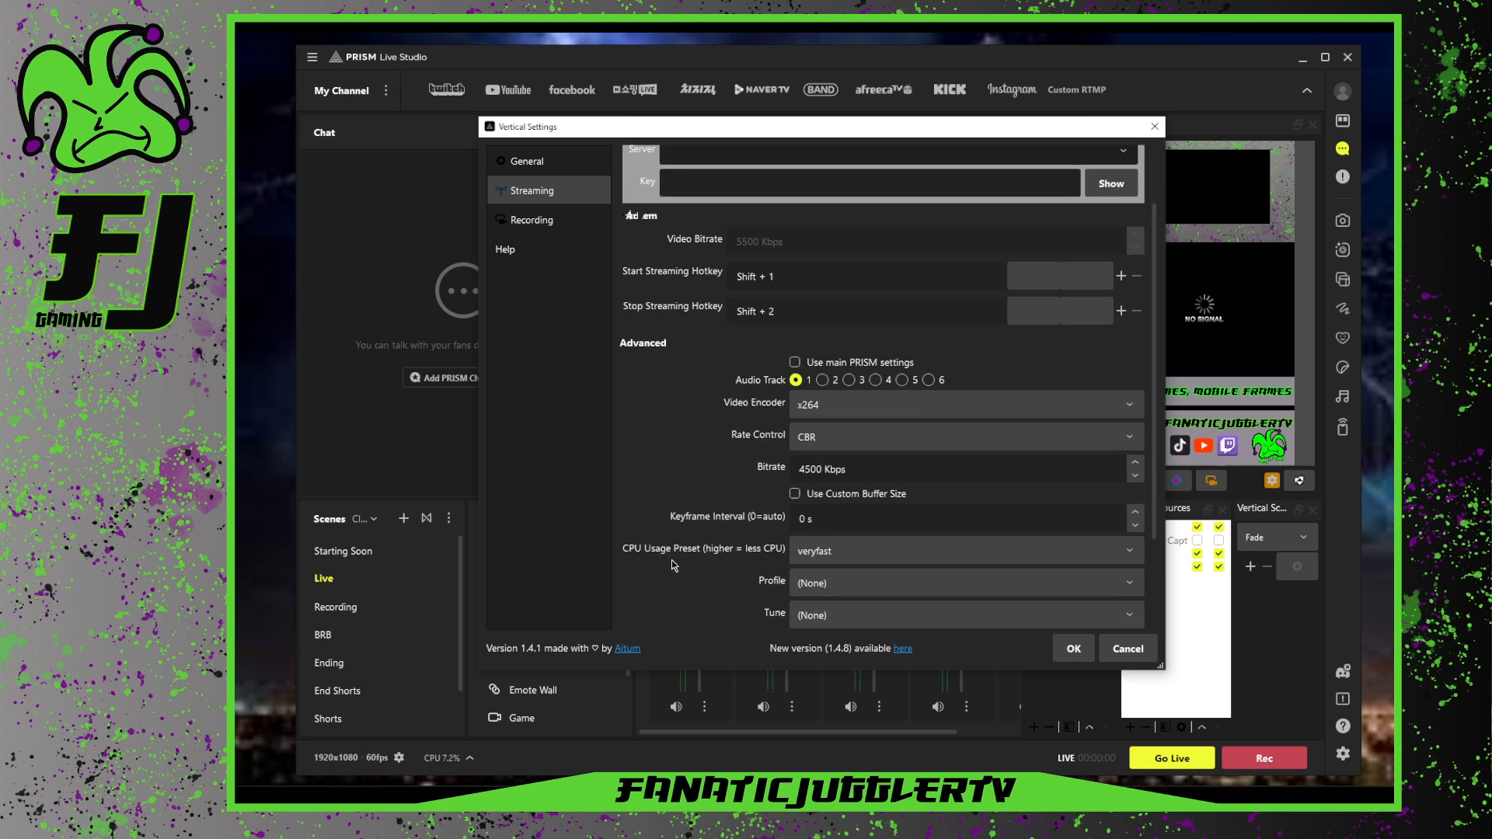
left_click(1136, 511)
left_click(1135, 512)
left_click(678, 468)
Choose high as the x264 profile for vertical streaming and review the remaining encoder options
left_click(1146, 590)
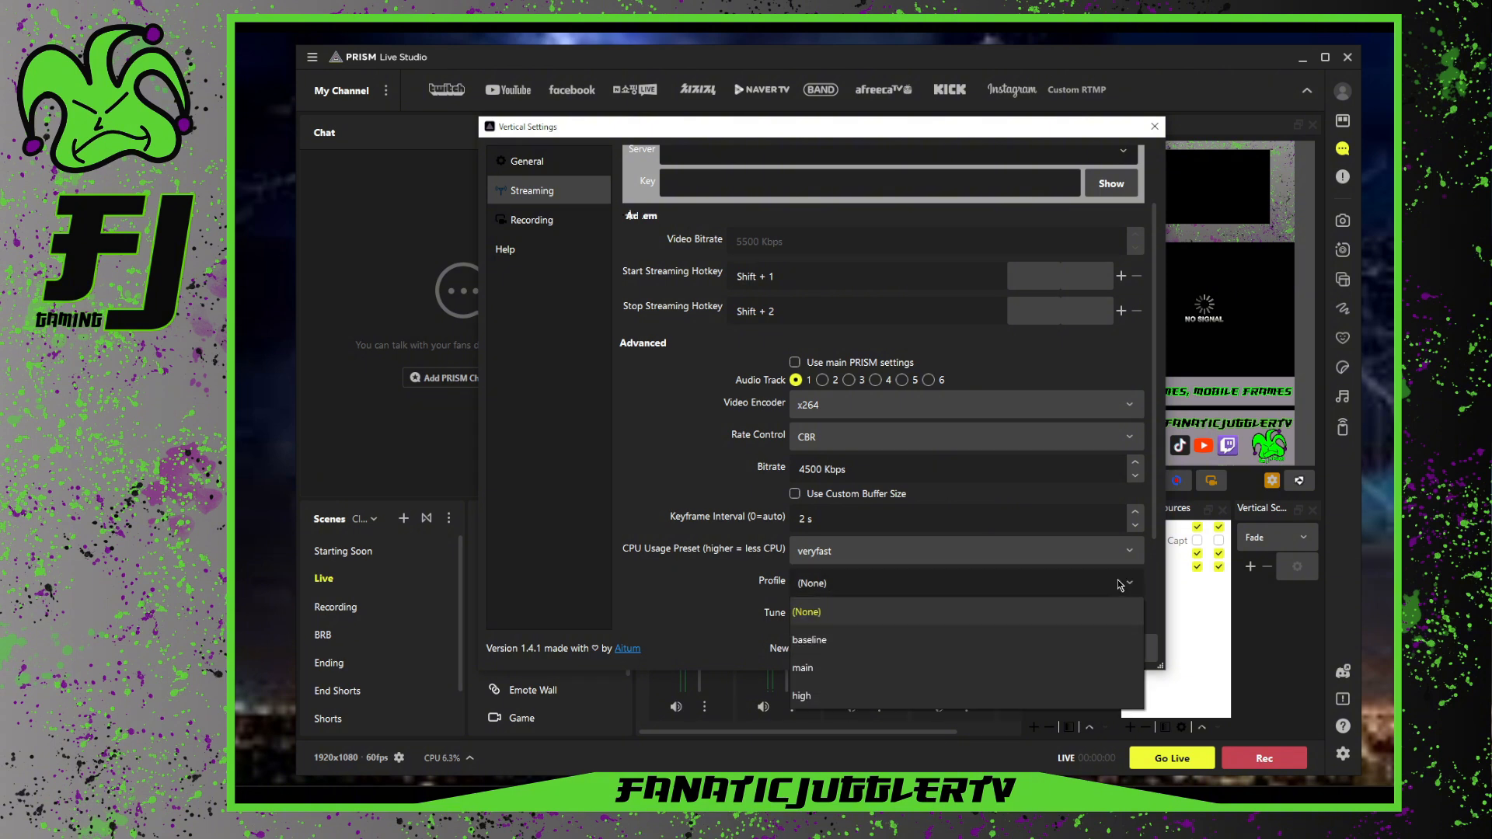
left_click(844, 699)
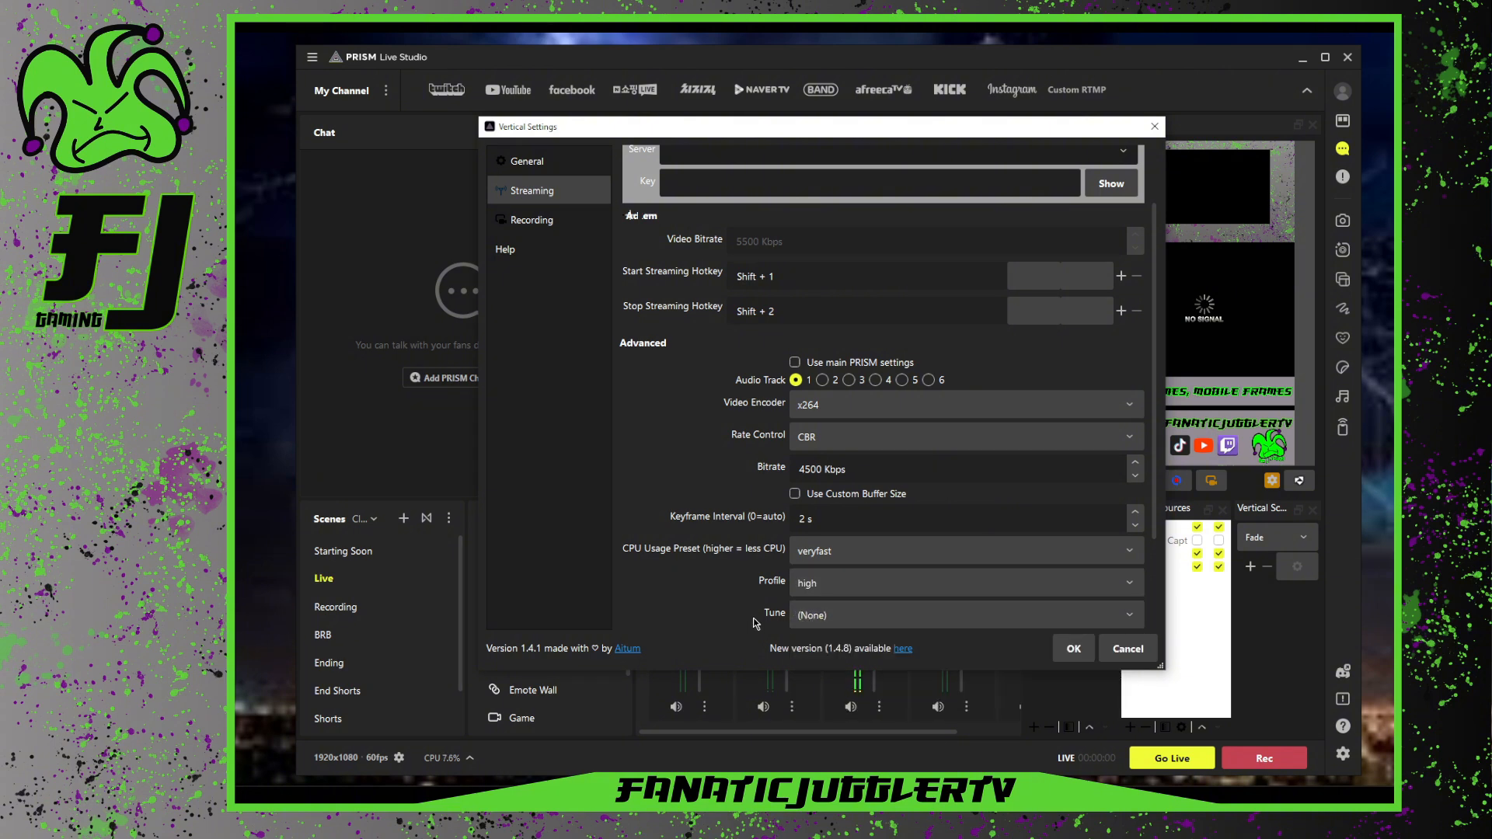
scroll(851, 622, "down", 4)
scroll(800, 622, "up", 4)
In the vertical recording settings, set the bitrate to 4000 Kbps and the keyframe interval to 2 s
left_click(554, 226)
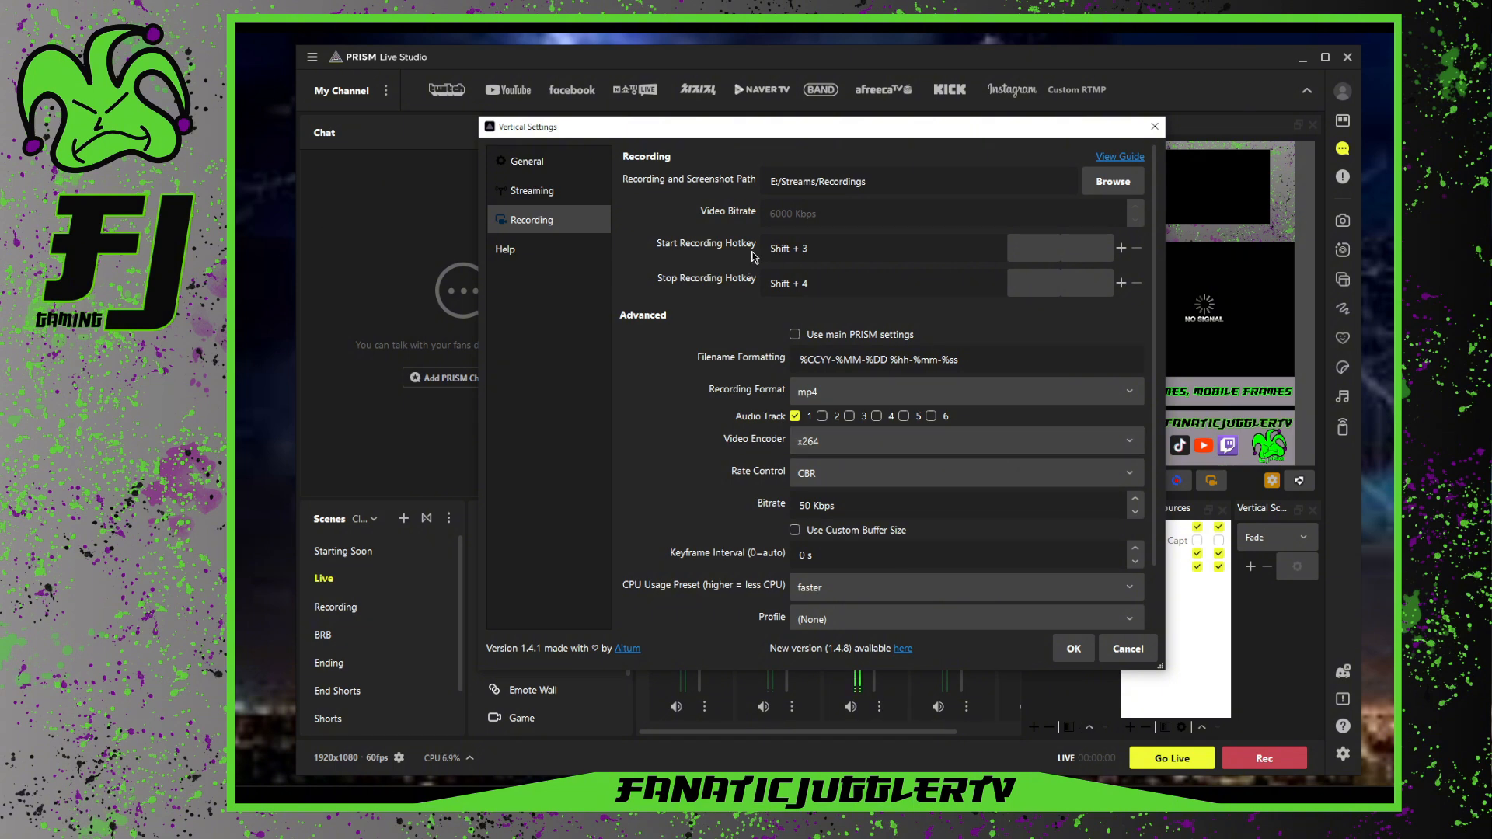
left_click(831, 506)
left_click_drag(811, 509, 795, 510)
type("4000")
left_click(1136, 551)
left_click(1135, 551)
Set the CPU usage preset for vertical recording to veryfast
scroll(1026, 585, "down", 3)
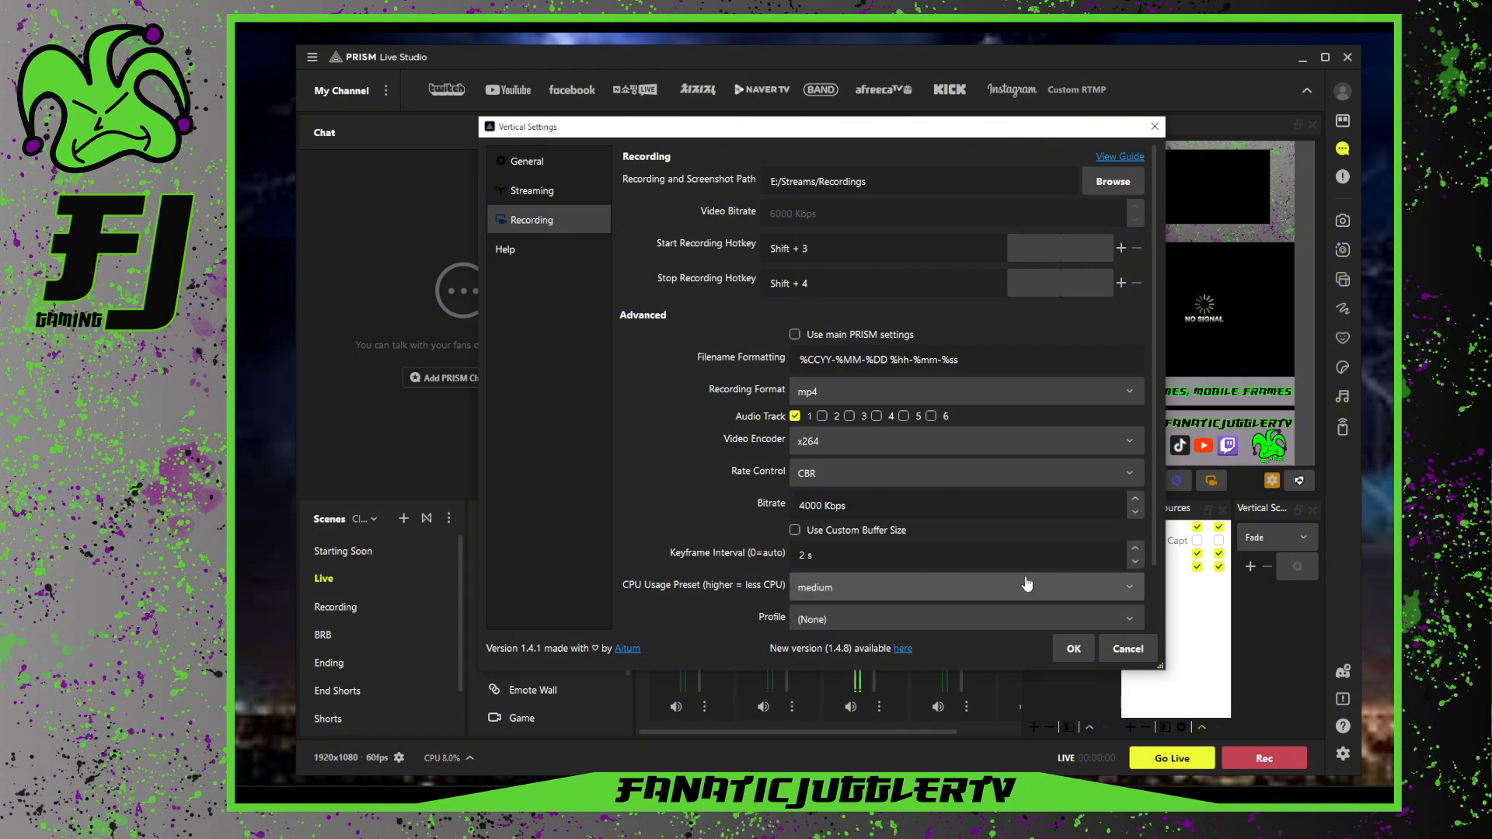
left_click(1127, 589)
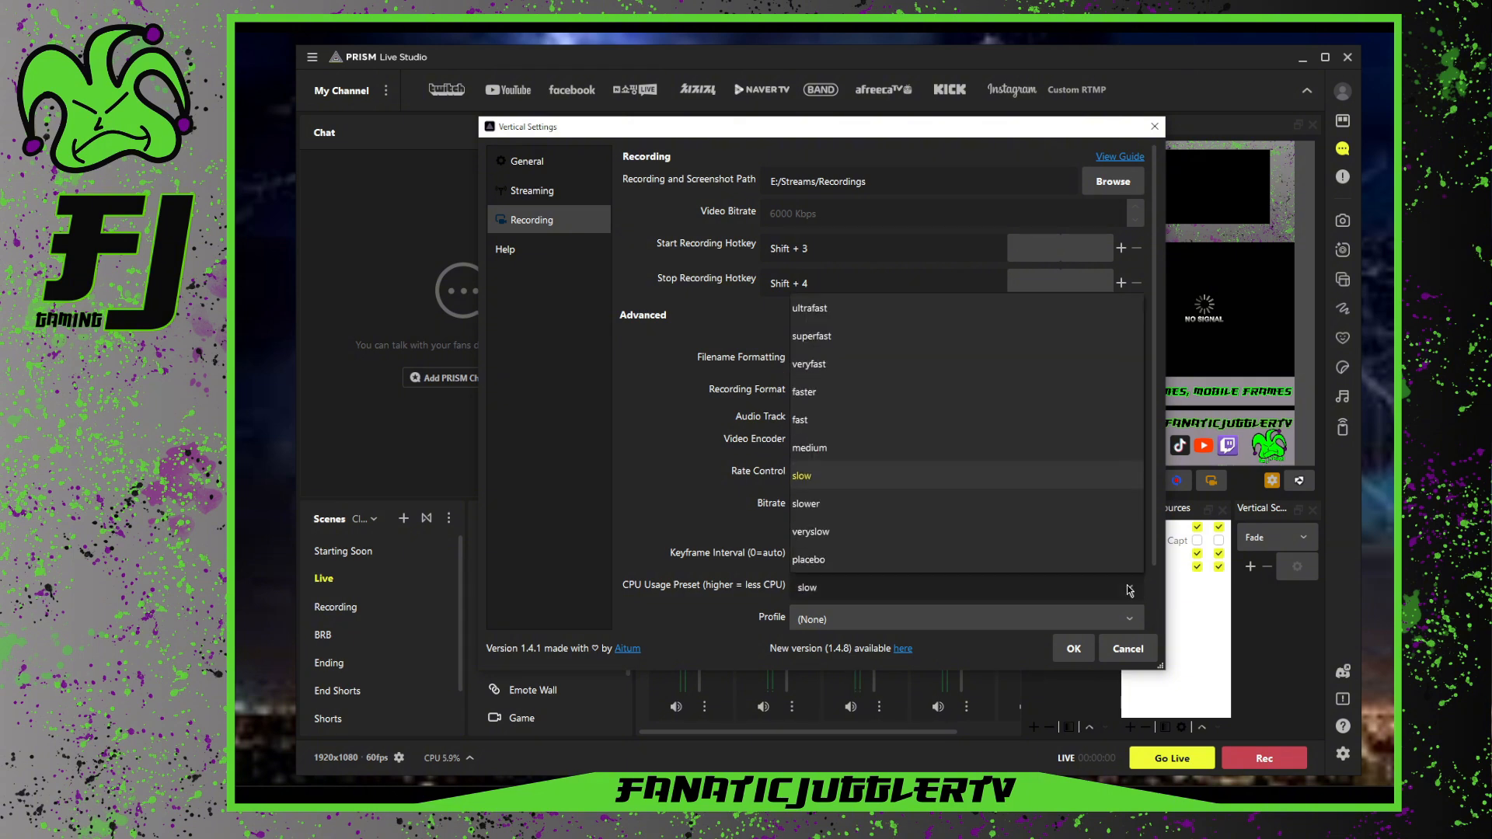
left_click(828, 341)
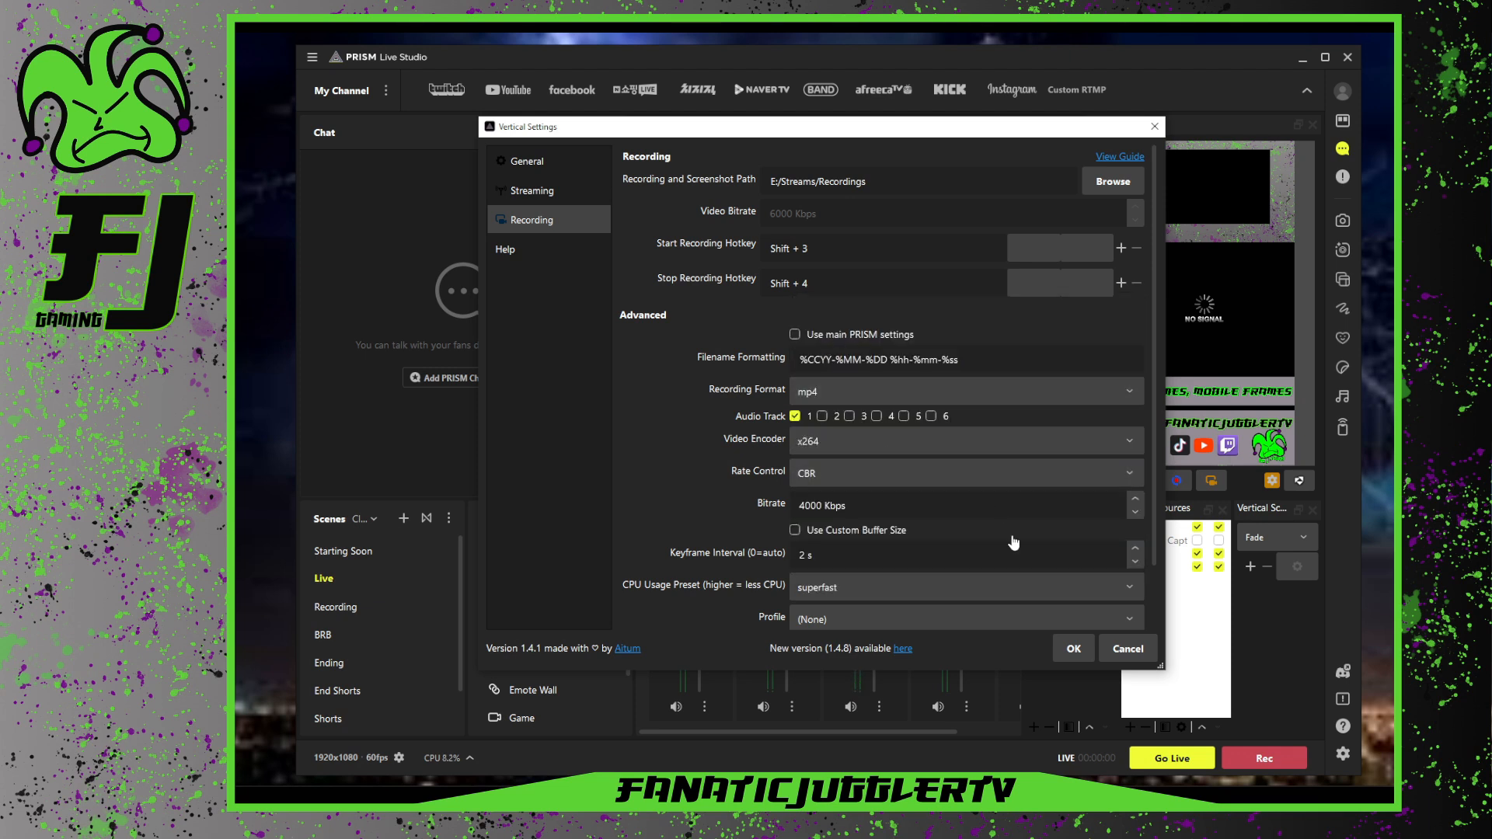
left_click(1128, 593)
left_click(808, 363)
Choose high as the x264 profile for vertical recording, and close the vertical settings window
left_click_drag(1154, 520, 1163, 627)
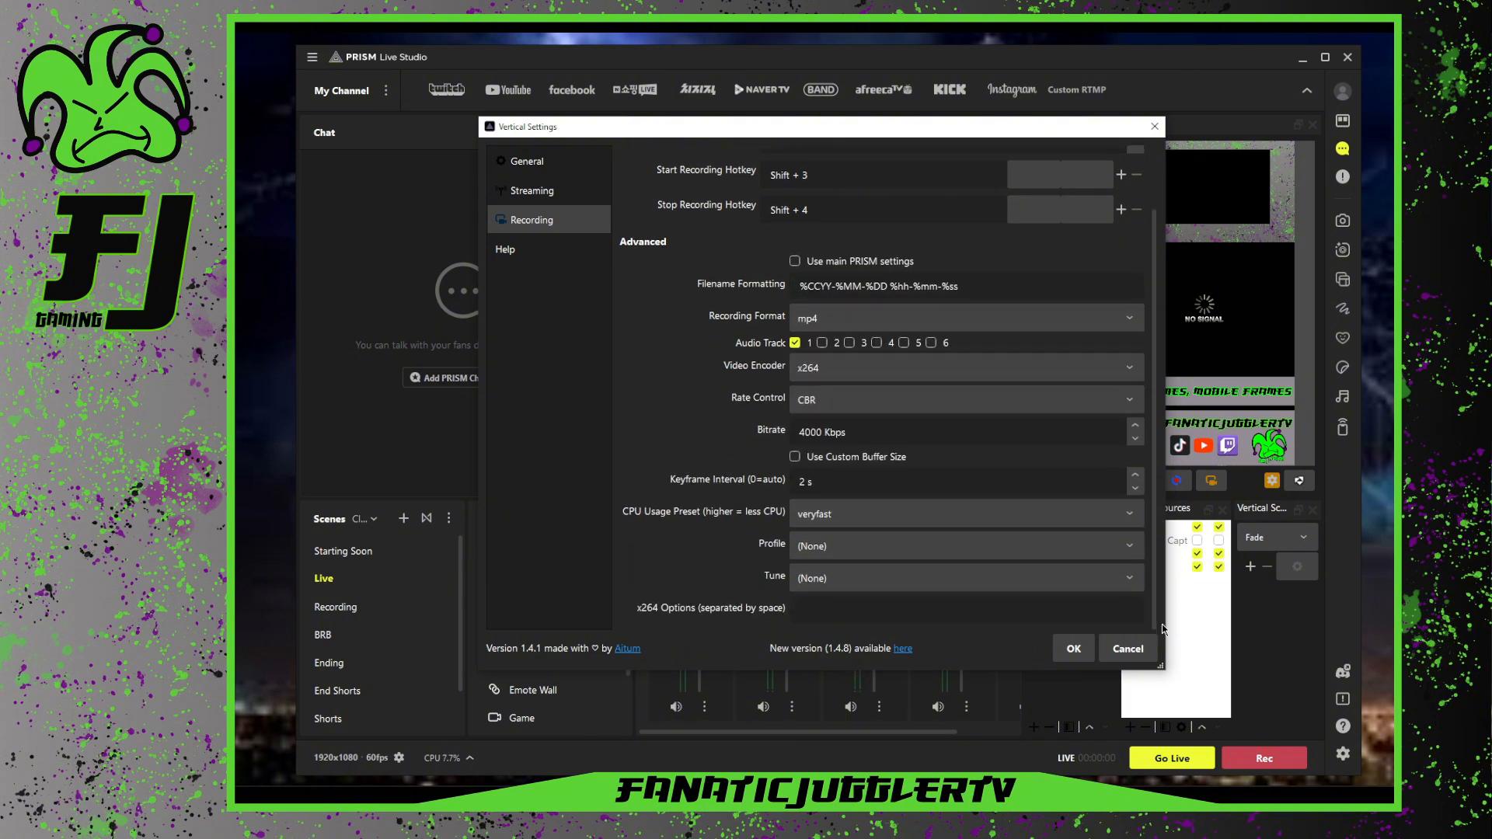
left_click(894, 545)
left_click(858, 655)
left_click(1154, 126)
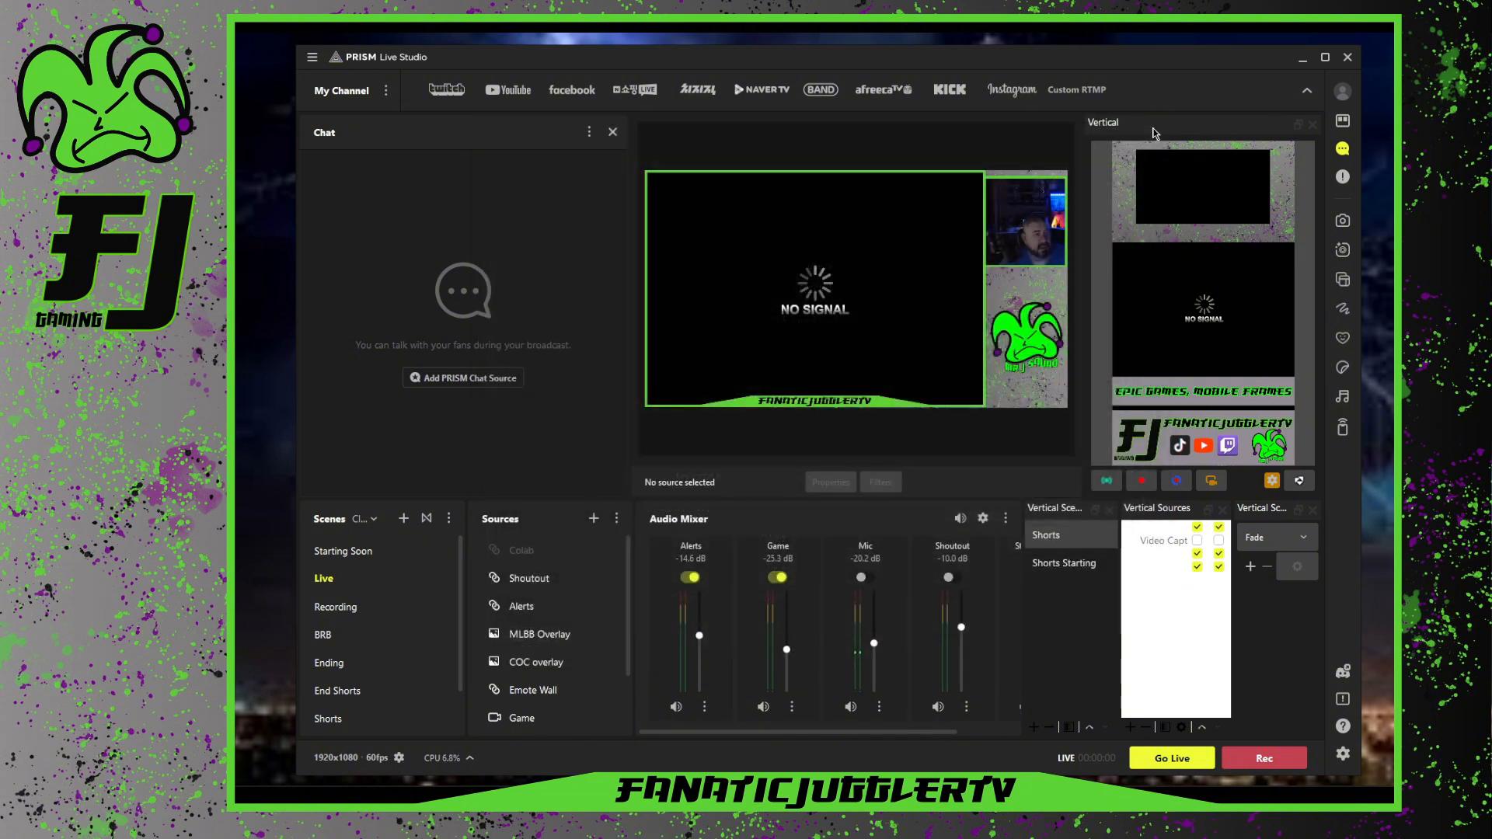